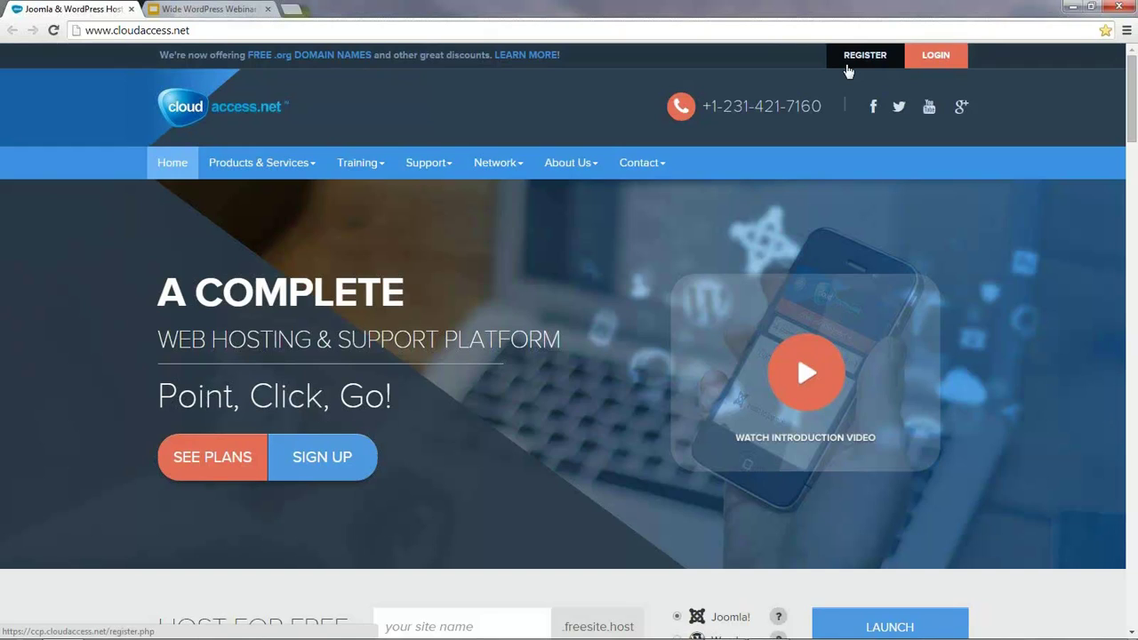
# Step: Log in to the CloudAccess.net Cloud Control Panel, entering the account password
pyautogui.click(933, 57)
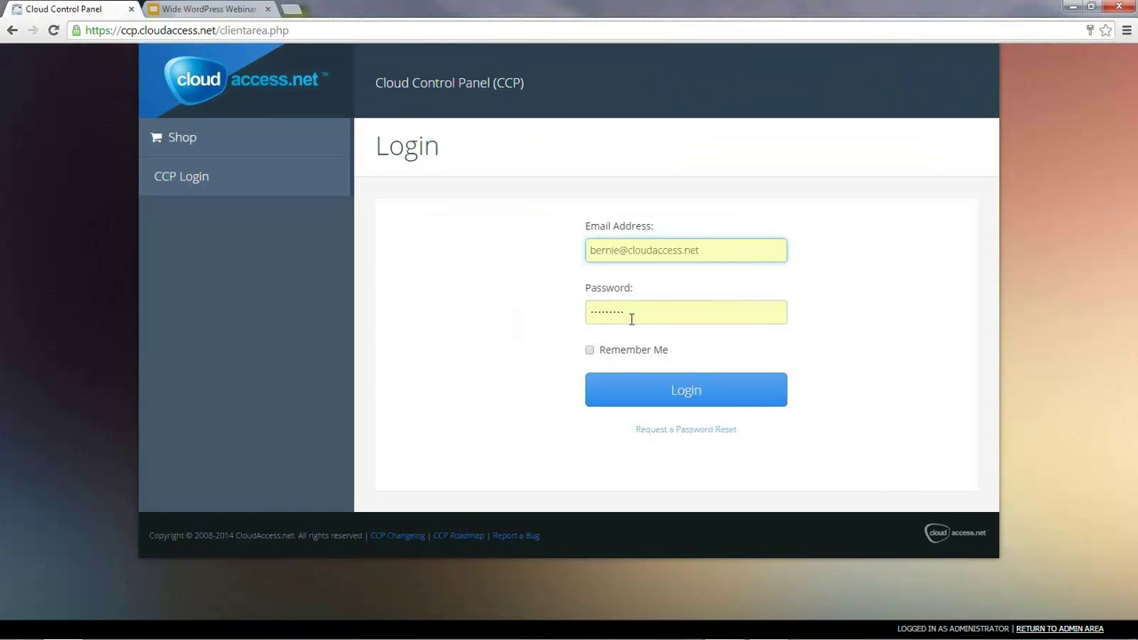
pyautogui.moveTo(630, 317); pyautogui.dragTo(531, 322)
pyautogui.write('********')
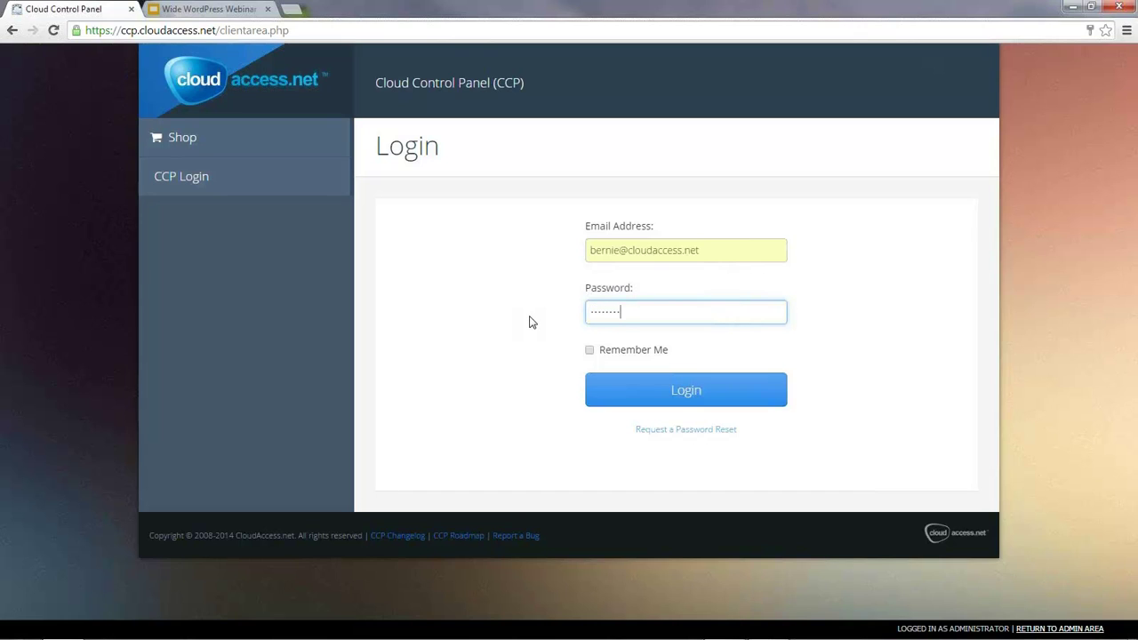
pyautogui.press('Return')
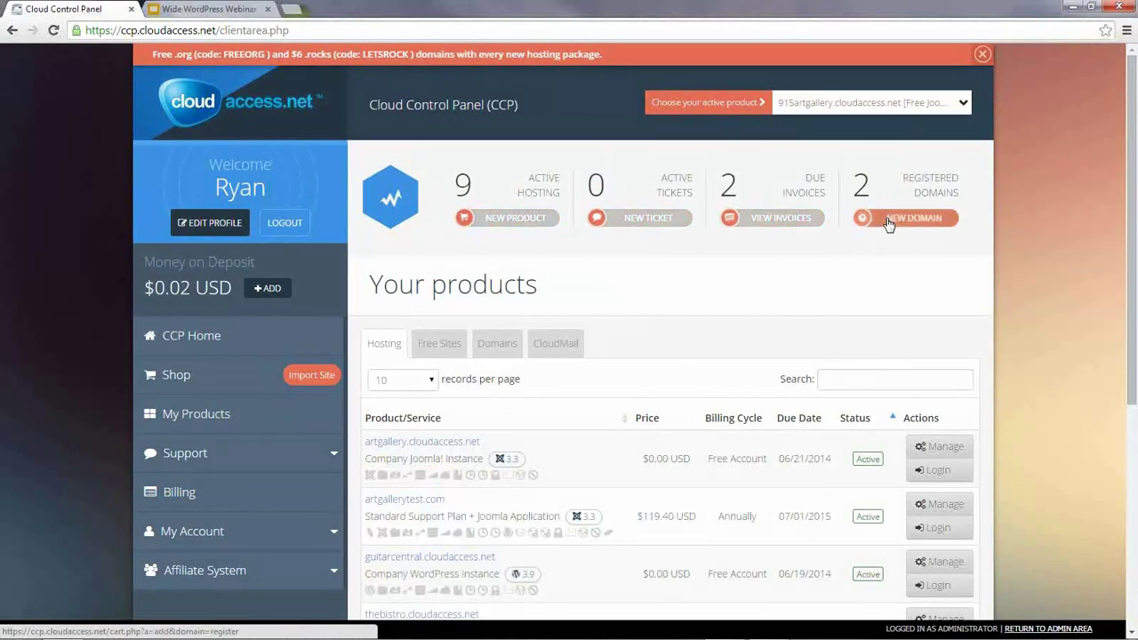
# Step: Look through the hosting products, view the product types offered for a new order, and return to the control panel home
pyautogui.scroll(-3, 638, 303)
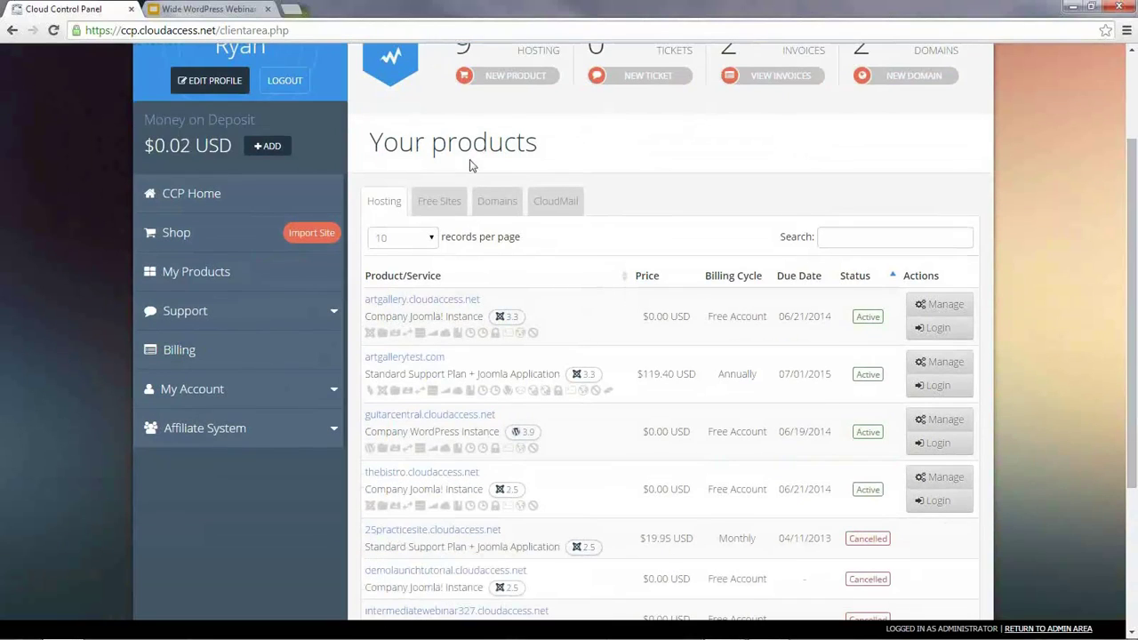
pyautogui.scroll(-1, 389, 356)
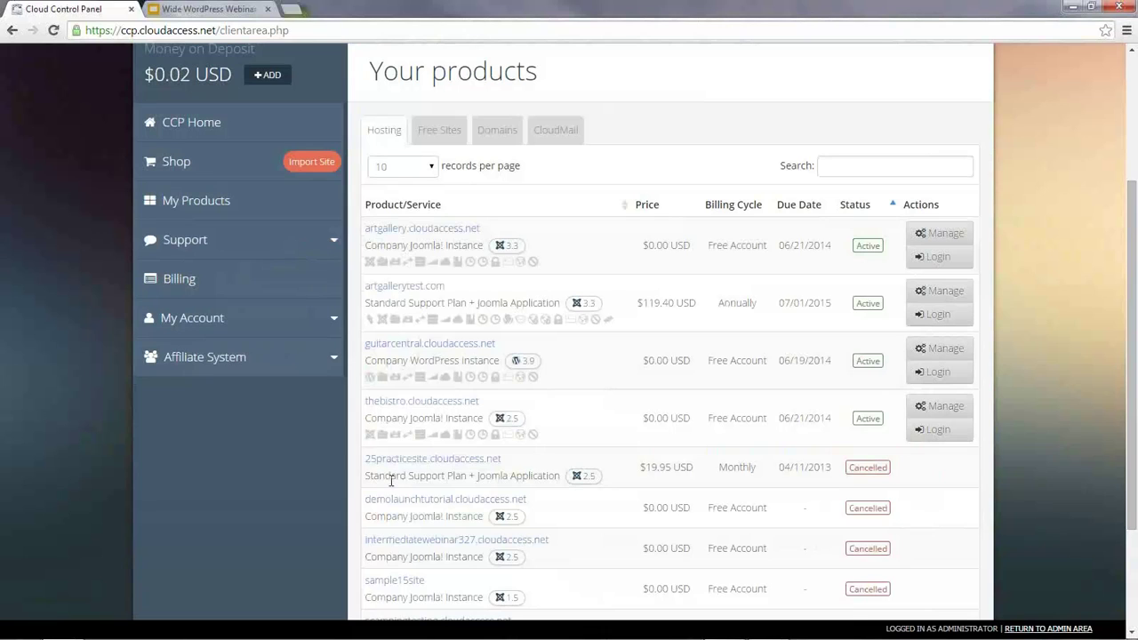
pyautogui.scroll(3, 388, 433)
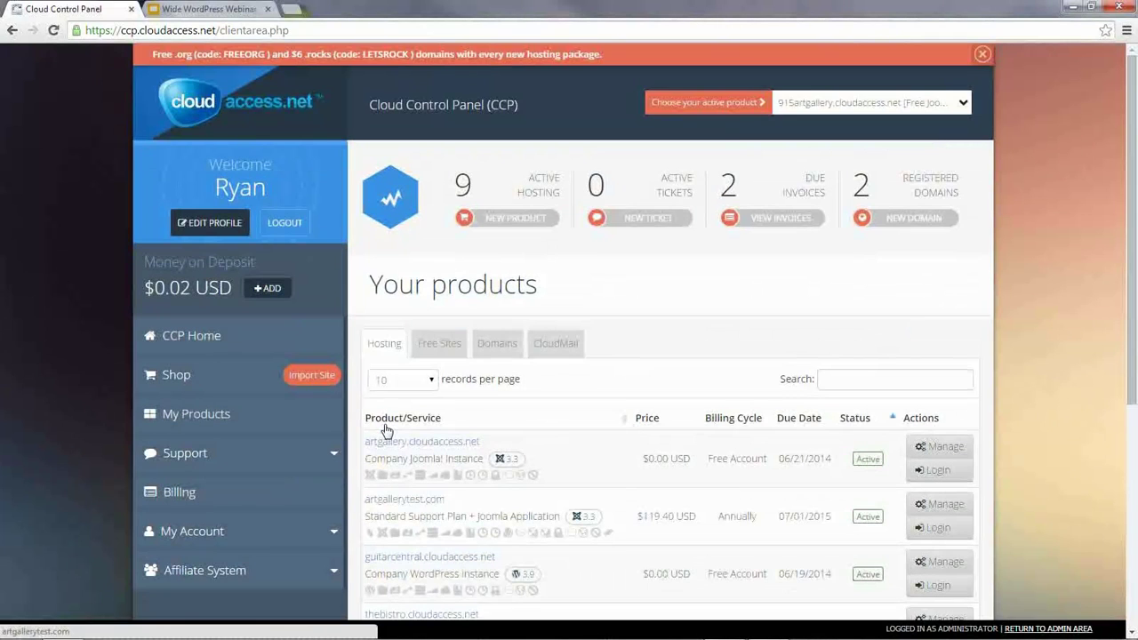
pyautogui.click(516, 223)
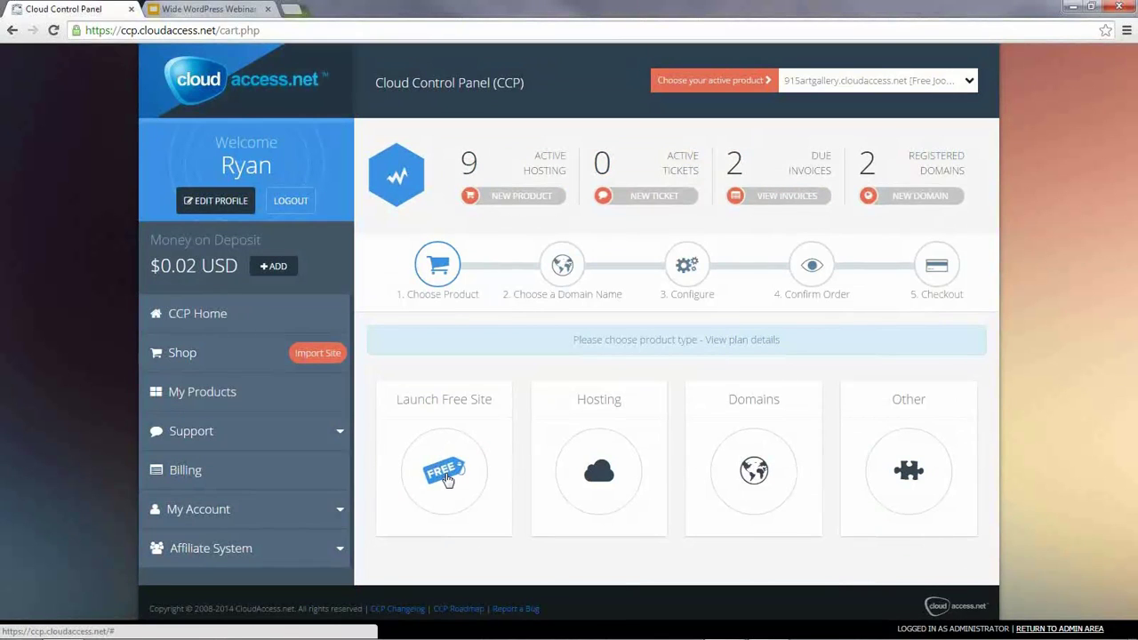
pyautogui.click(210, 316)
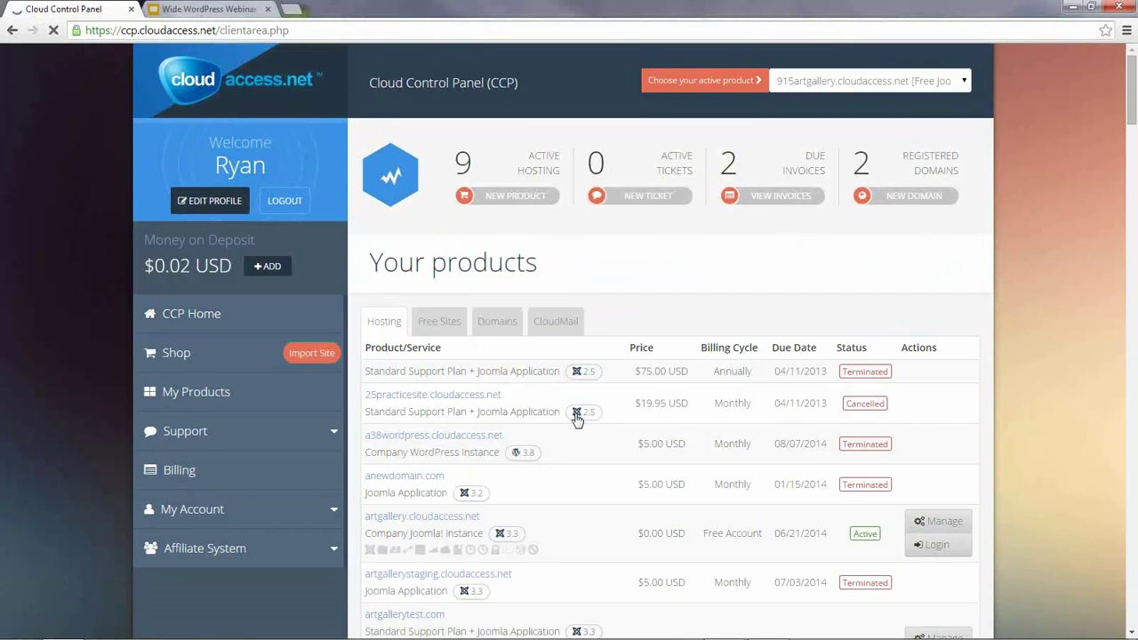
# Step: Review the hosting products and the free sites listed under the account's products
pyautogui.scroll(-2, 577, 420)
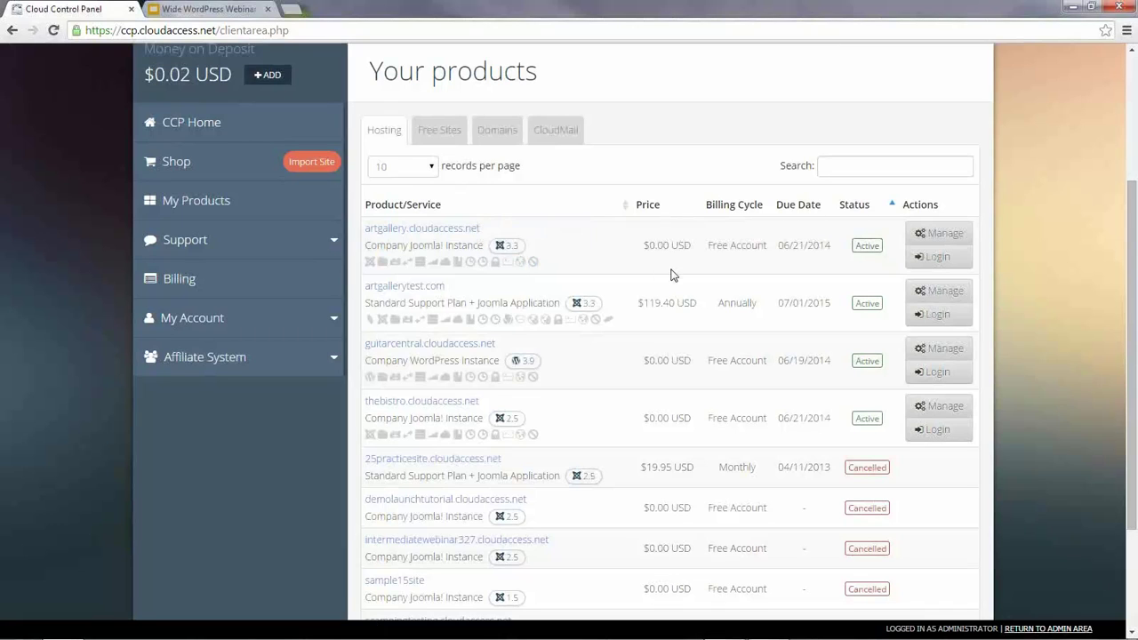
pyautogui.scroll(2, 587, 258)
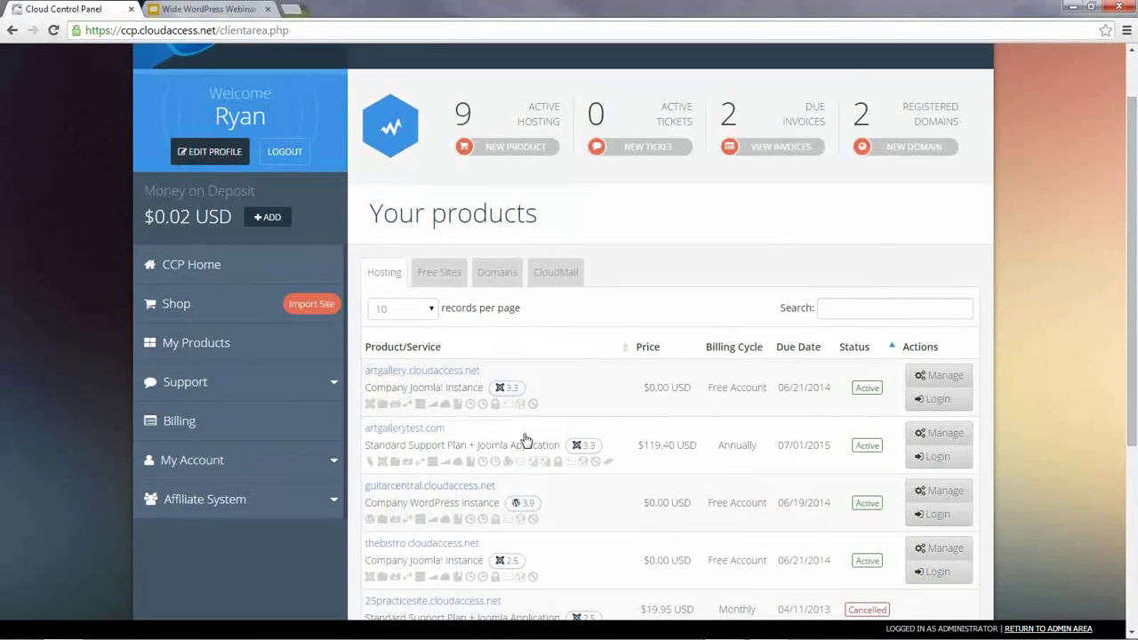
pyautogui.click(441, 281)
pyautogui.scroll(-1, 574, 353)
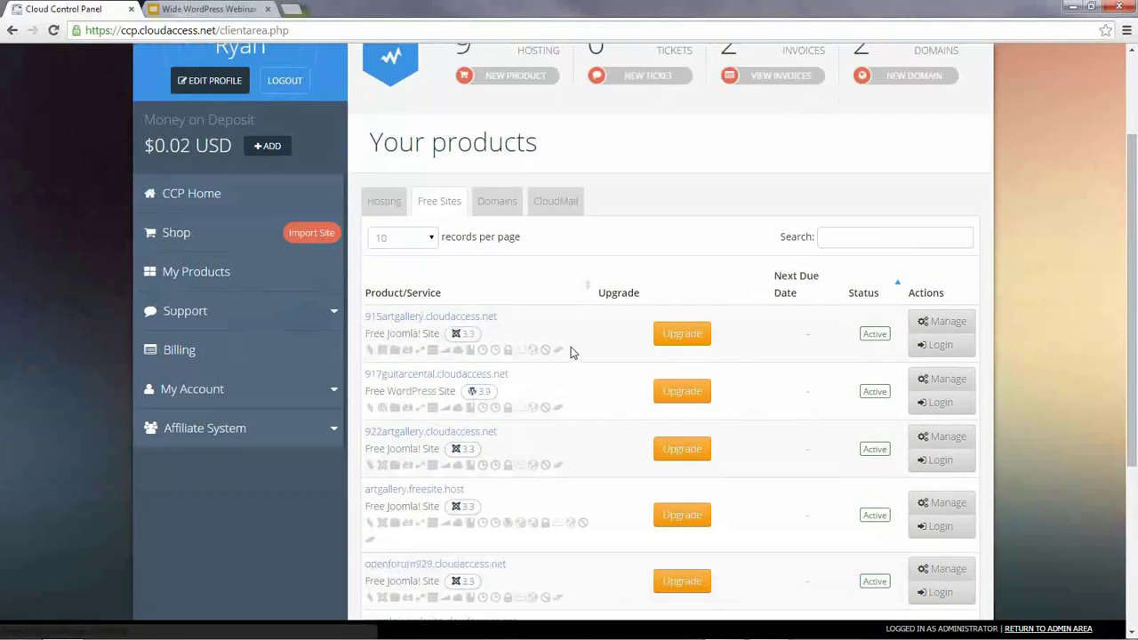
pyautogui.scroll(-1, 569, 353)
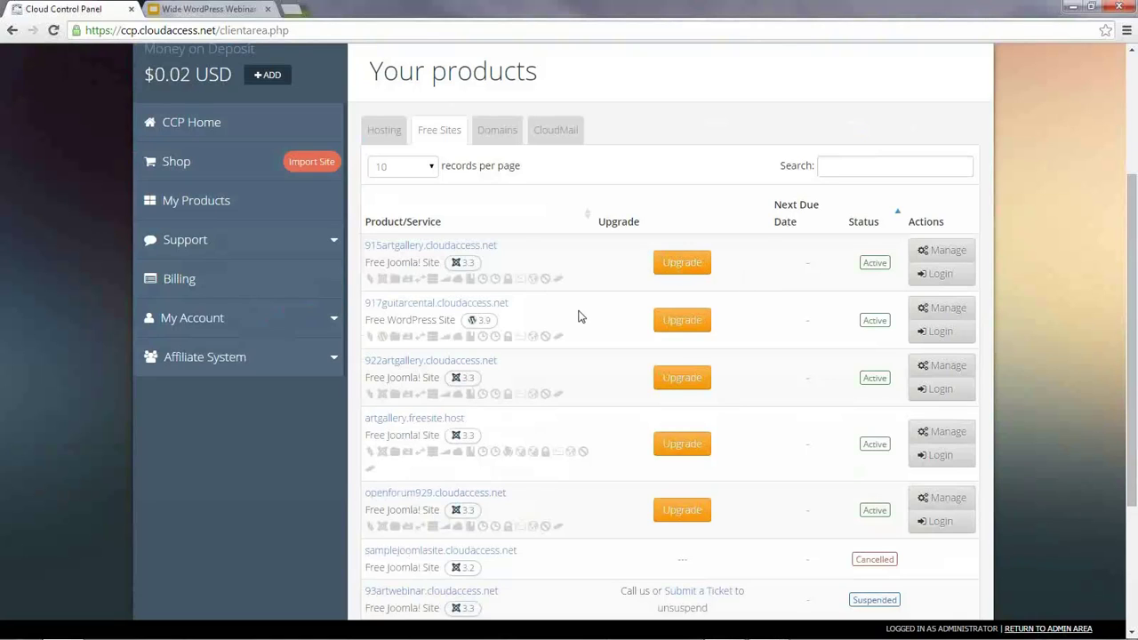
pyautogui.scroll(3, 578, 317)
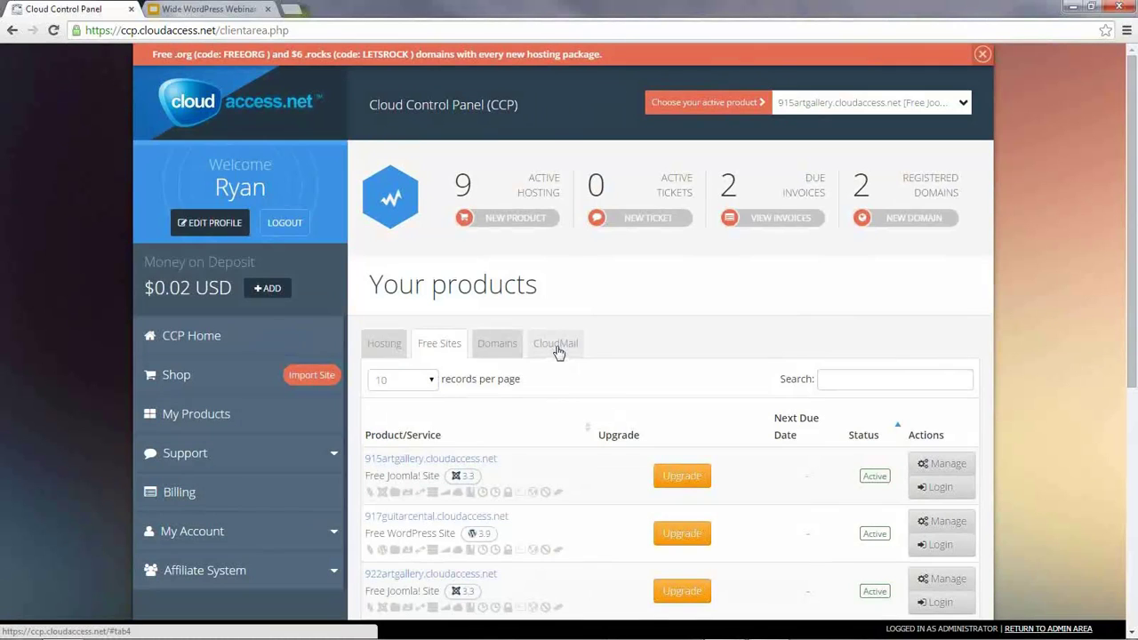
# Step: Launch a new free WordPress 4.0 site with the domain name guitarshop.freesite.host
pyautogui.click(517, 229)
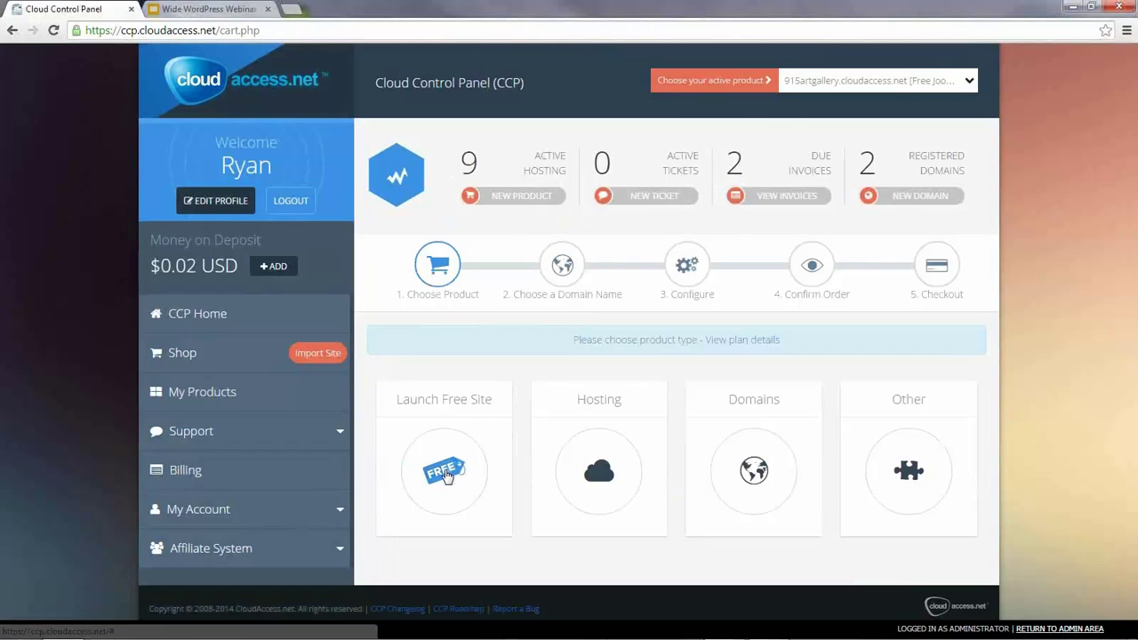
pyautogui.click(447, 475)
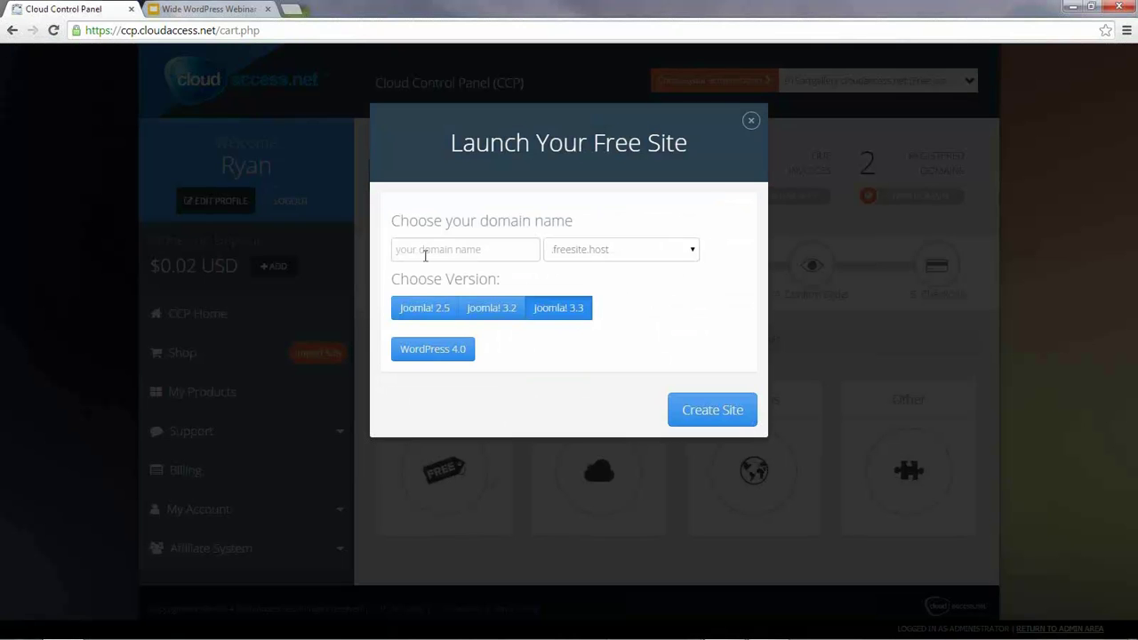
pyautogui.click(424, 251)
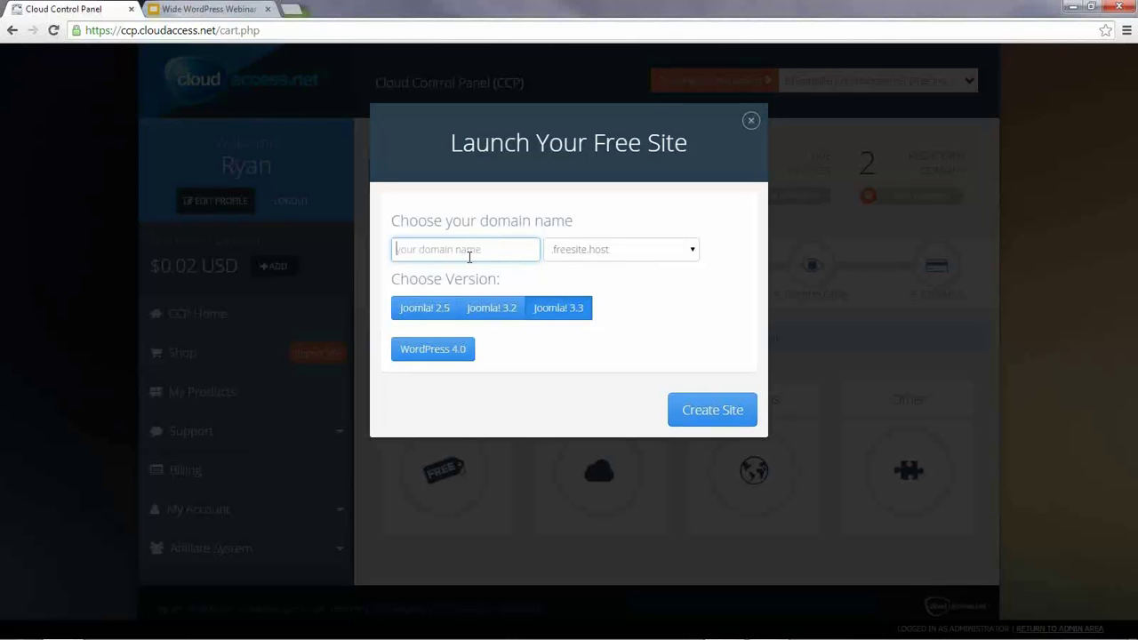
pyautogui.write('guitar')
pyautogui.write('central')
pyautogui.press('BackSpace')
pyautogui.press('BackSpace')
pyautogui.press('BackSpace')
pyautogui.press('BackSpace')
pyautogui.press('BackSpace')
pyautogui.press('BackSpace')
pyautogui.press('BackSpace')
pyautogui.write('shop')
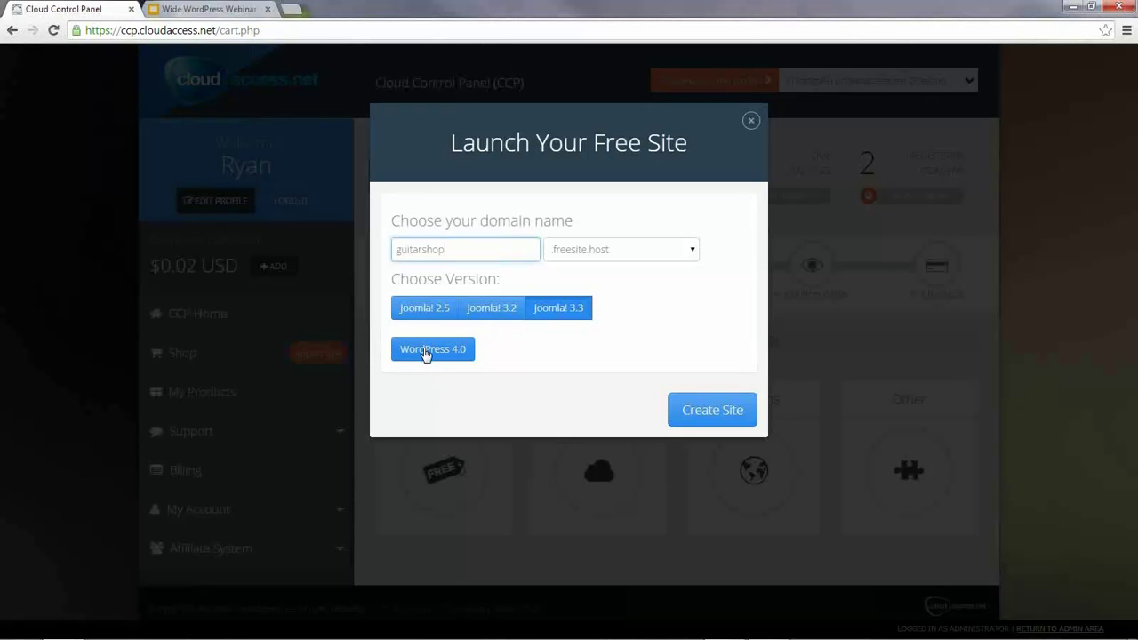
pyautogui.click(427, 354)
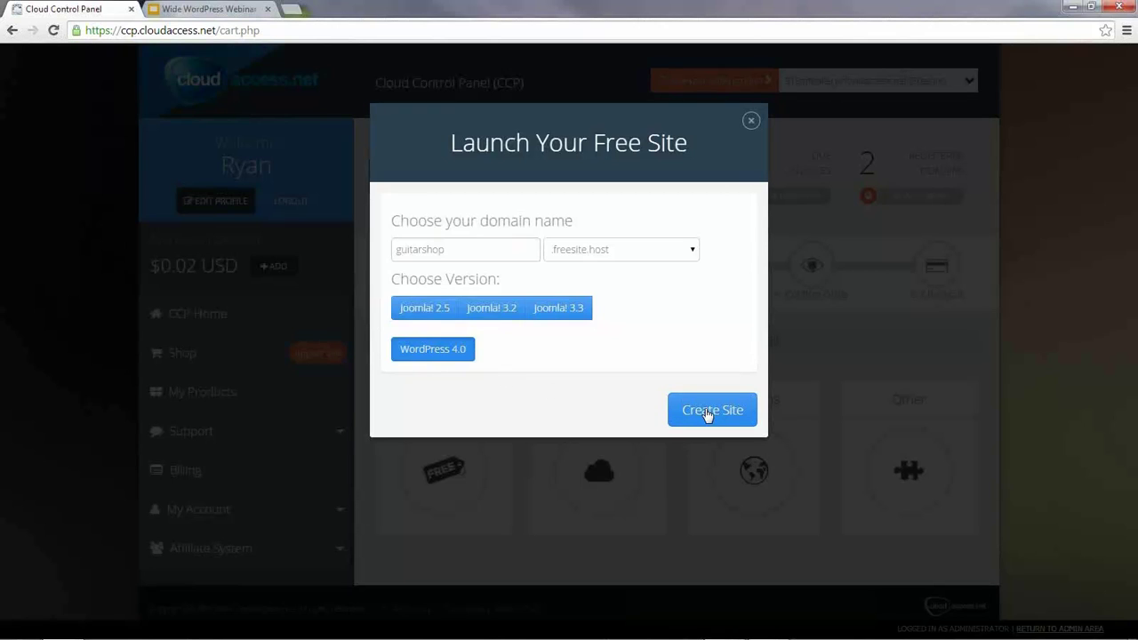
pyautogui.click(709, 413)
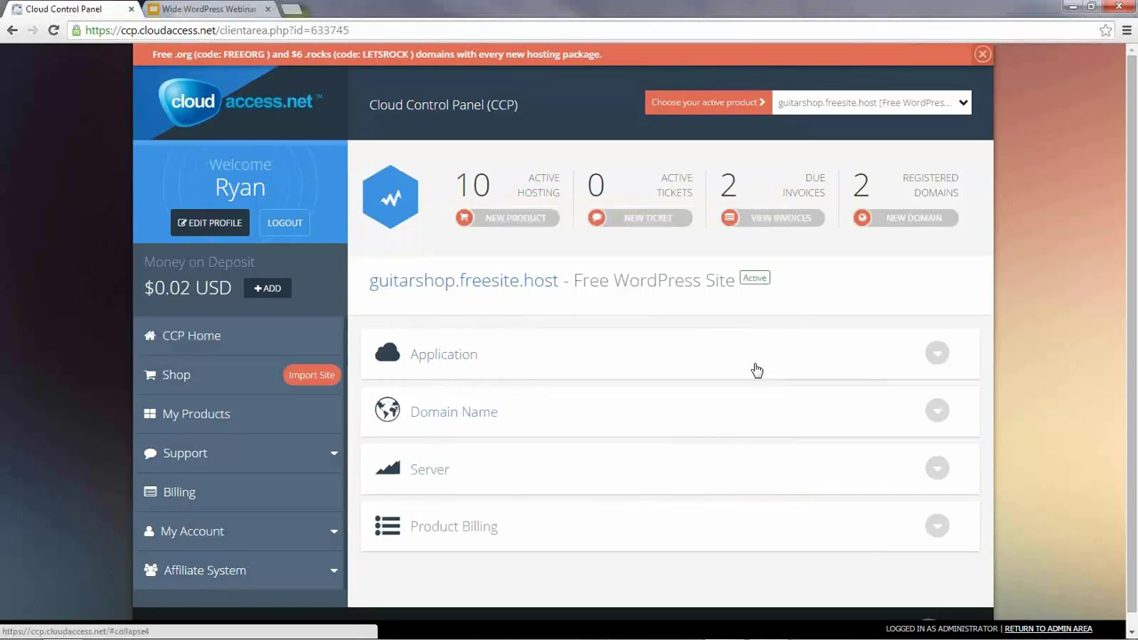
# Step: Open the guitarshop.freesite.host front end, close the WordPress webinar slides, and view the site's Sample Page
pyautogui.scroll(-1, 597, 308)
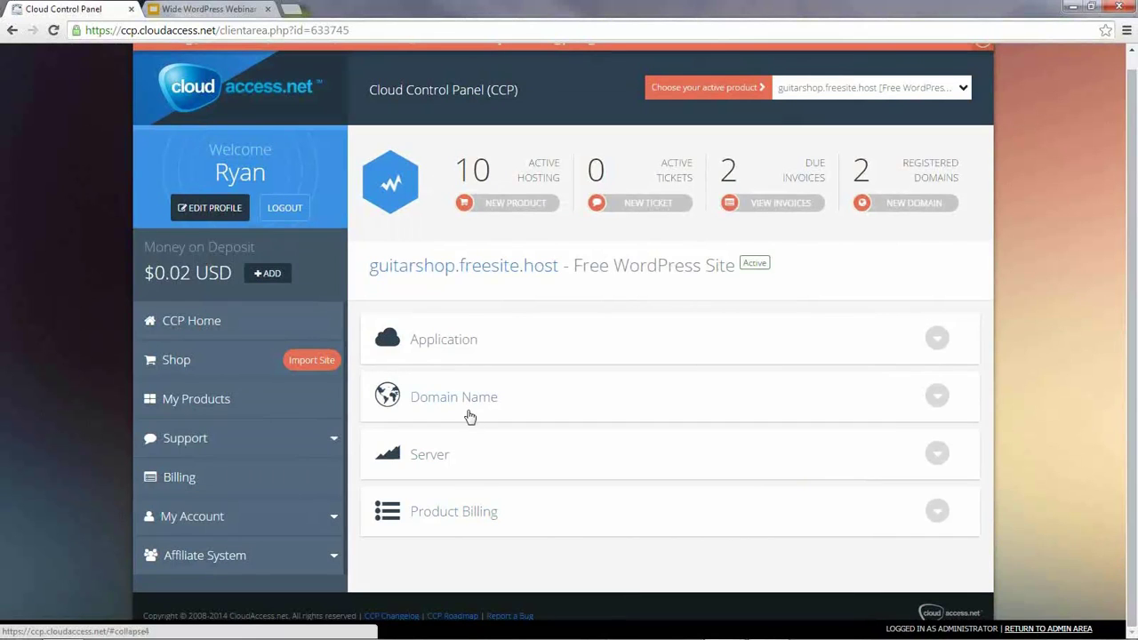
pyautogui.click(436, 269)
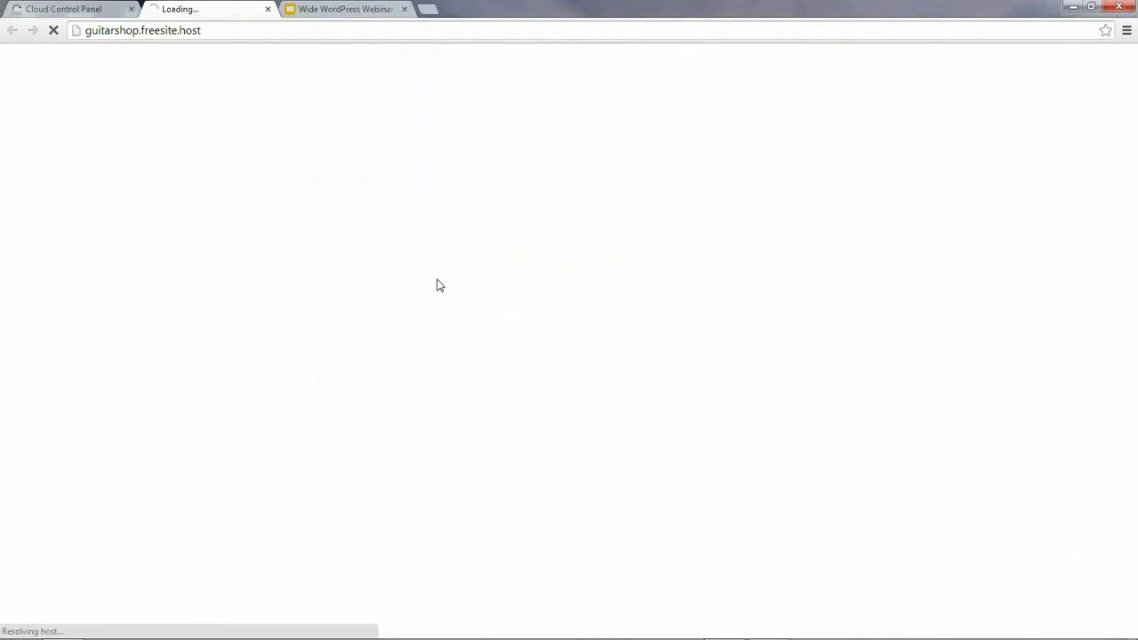
pyautogui.click(406, 9)
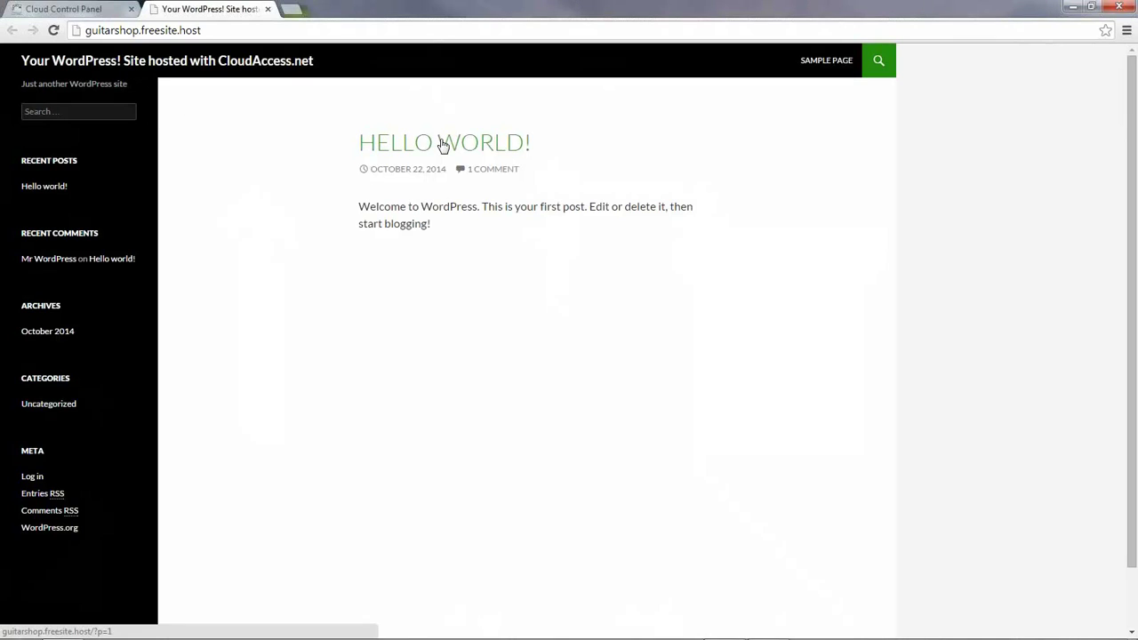
pyautogui.click(820, 65)
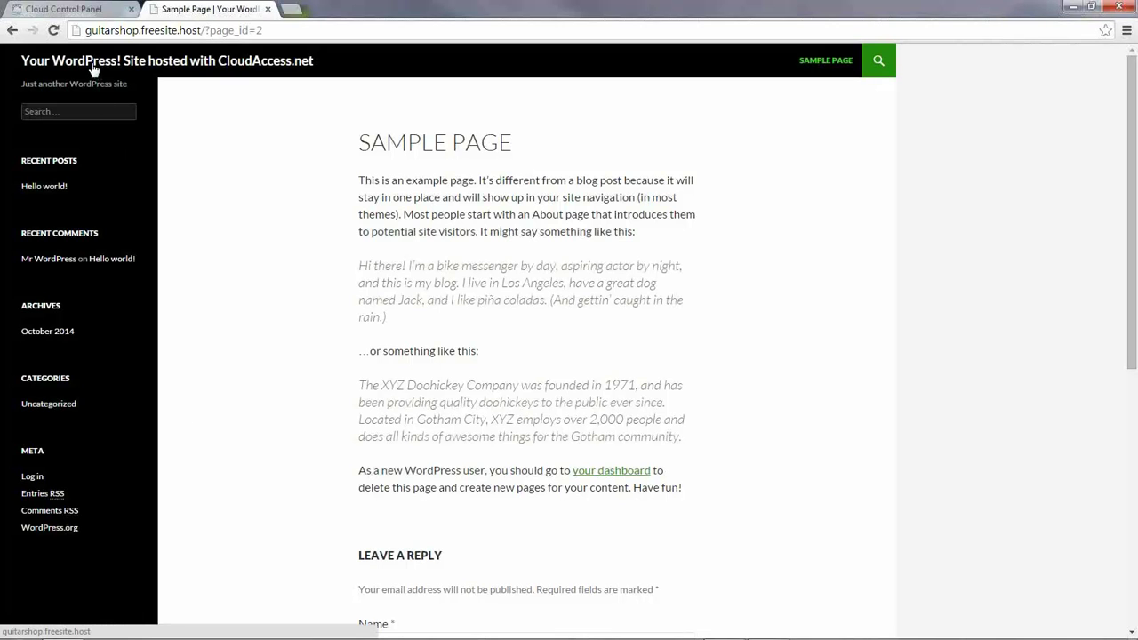
# Step: Return to the Cloud Control Panel and log in to WordPress from the site's Application section
pyautogui.click(93, 13)
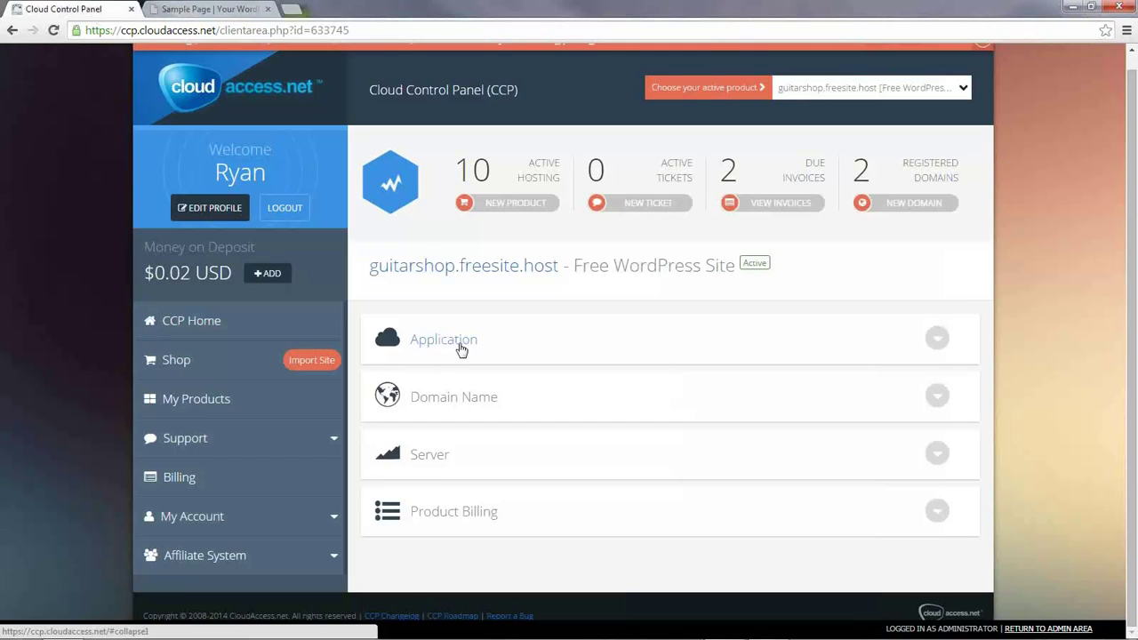
pyautogui.click(936, 342)
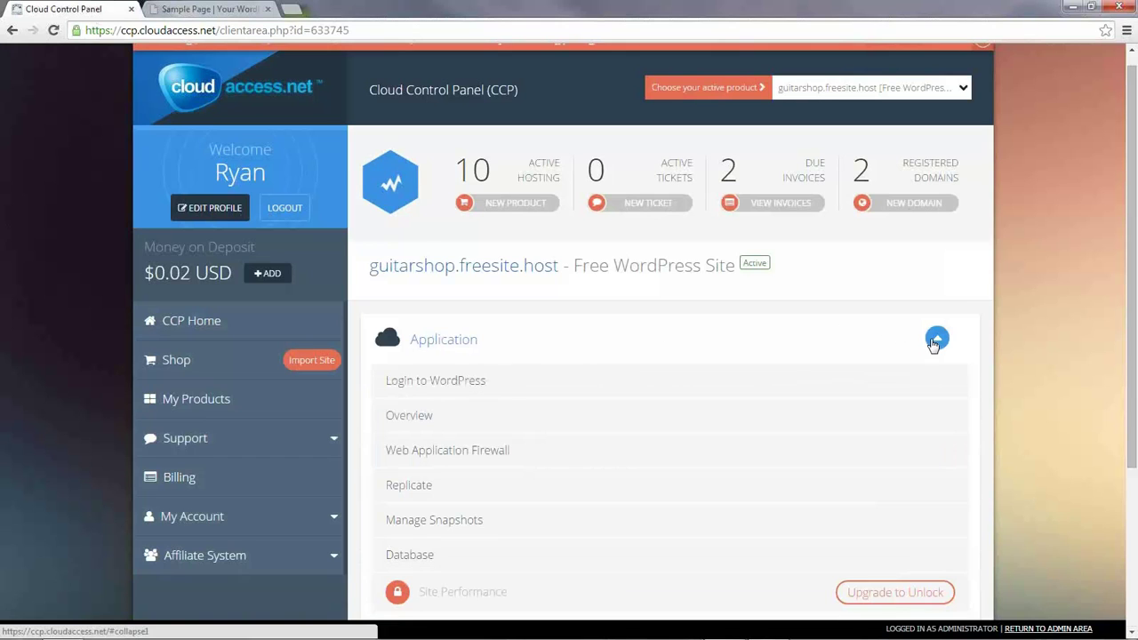
pyautogui.scroll(-1, 636, 294)
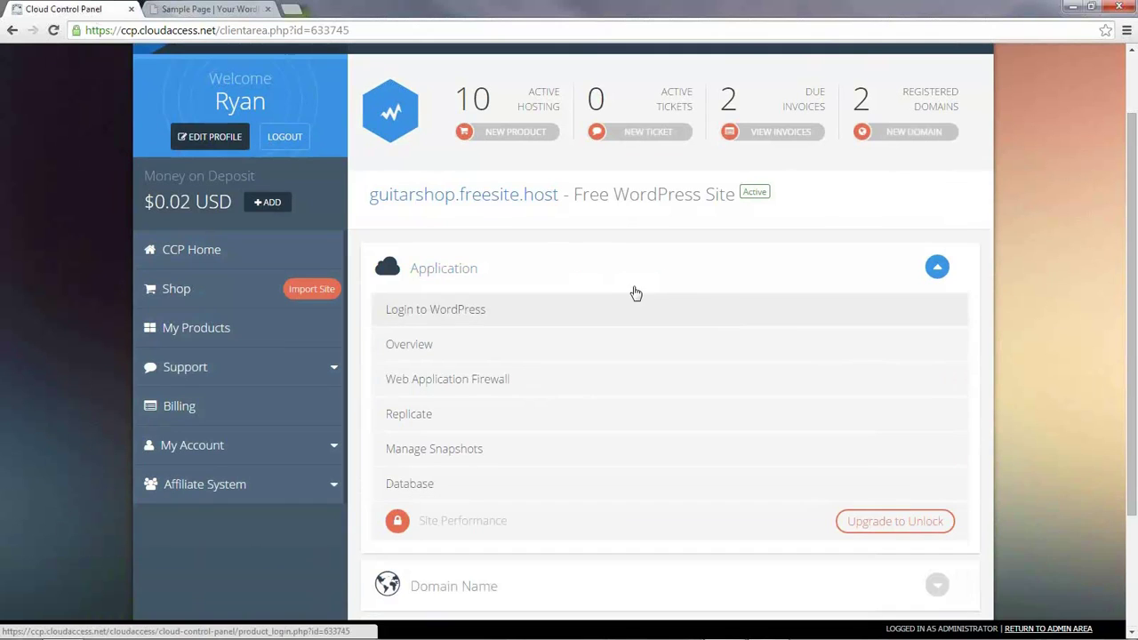
pyautogui.click(437, 321)
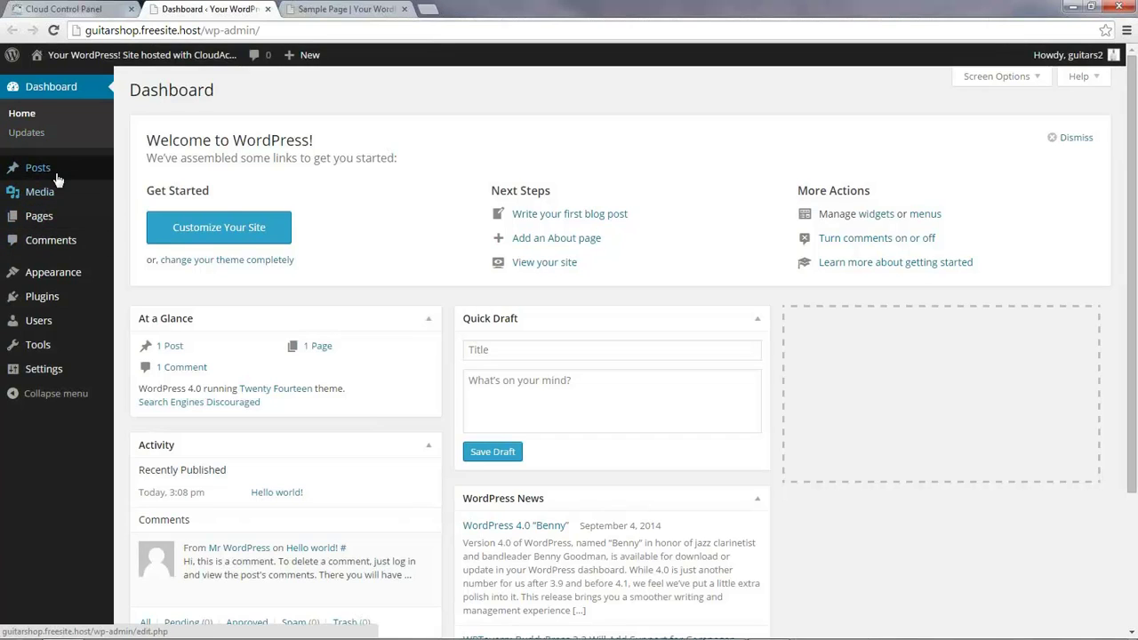
# Step: Examine the WordPress dashboard's admin menu, including the Settings and Appearance options, and switch back to the site's Sample Page
pyautogui.moveTo(49, 178)
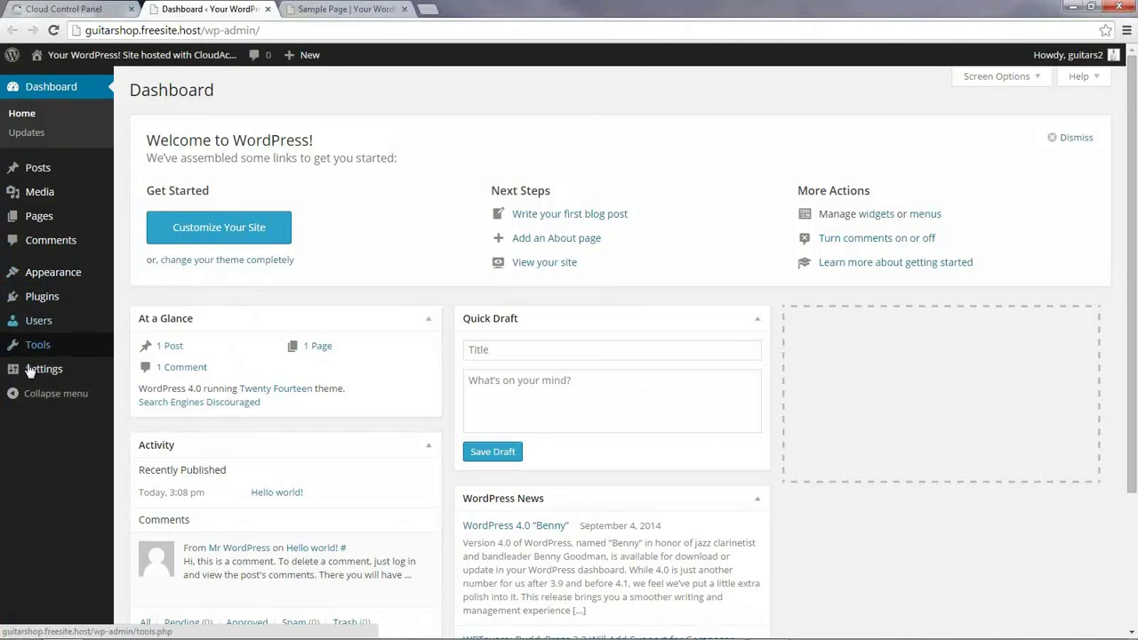
pyautogui.moveTo(81, 368)
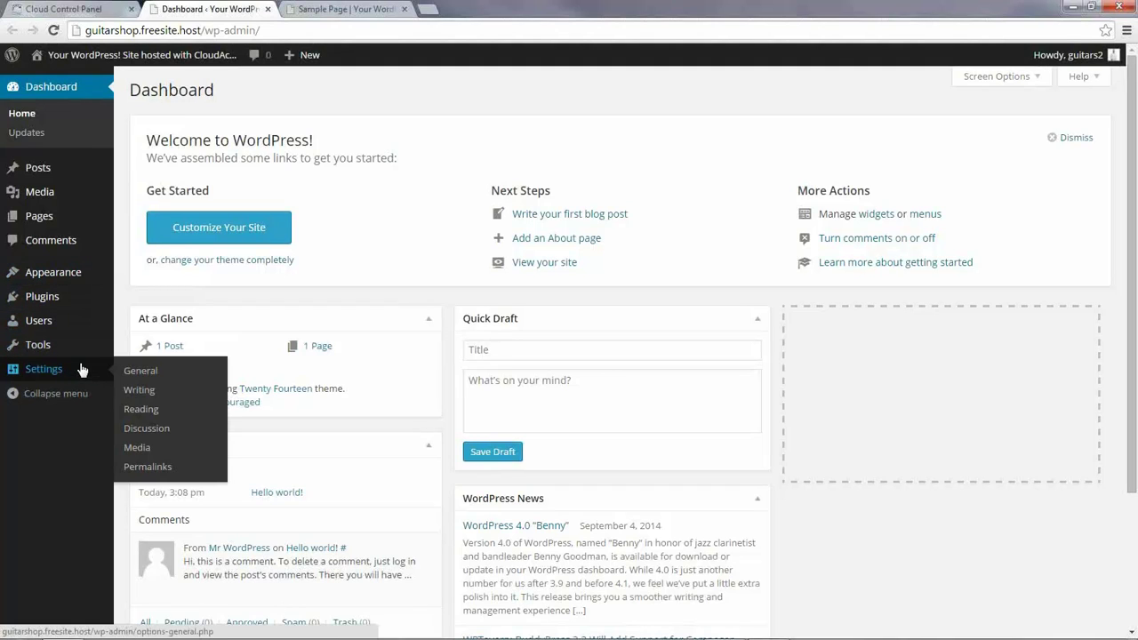
pyautogui.moveTo(78, 279)
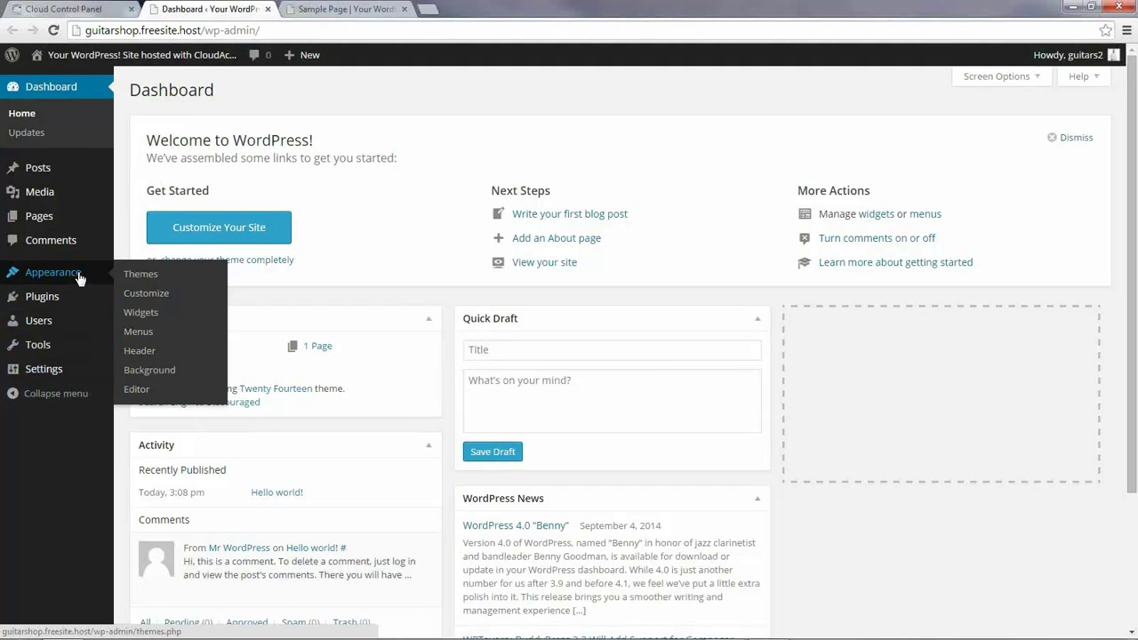
pyautogui.moveTo(76, 322)
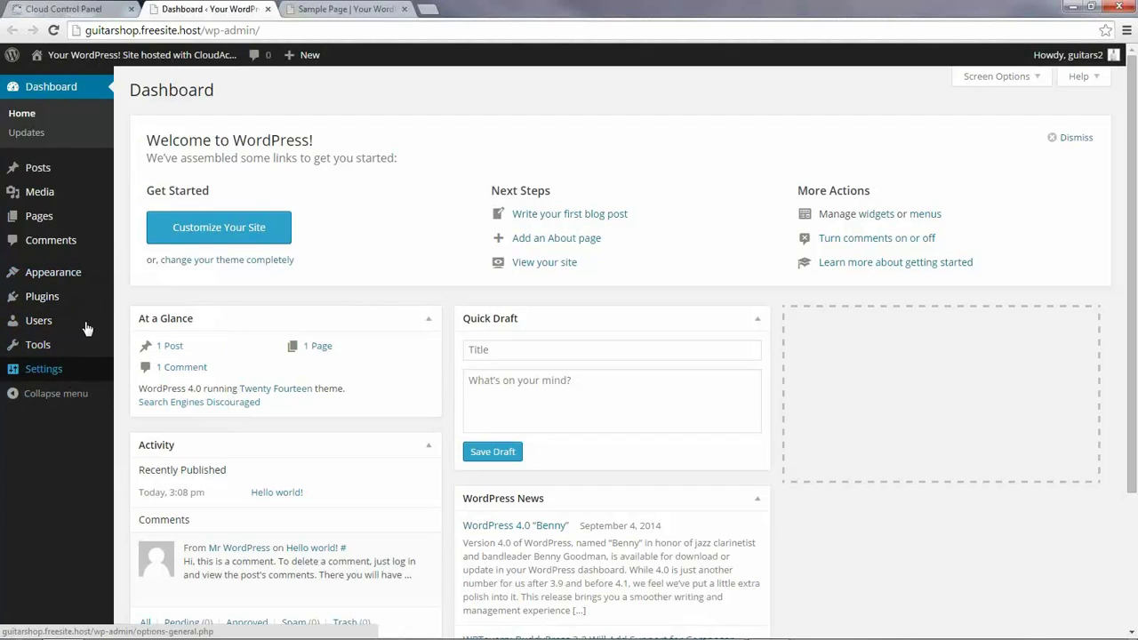
pyautogui.moveTo(29, 367)
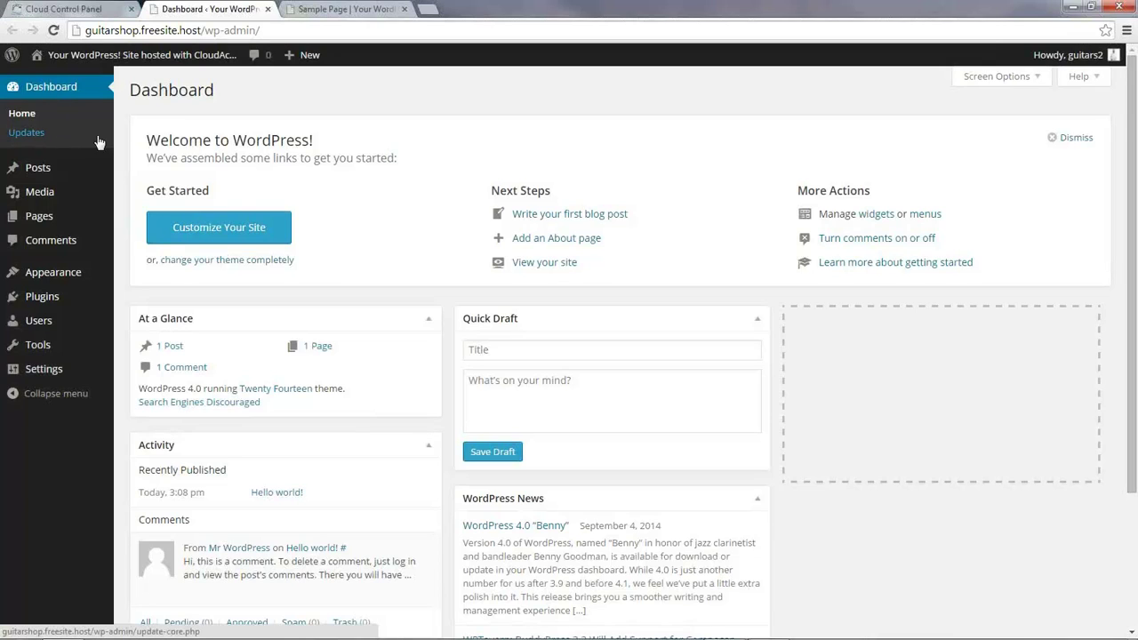
pyautogui.moveTo(1059, 65)
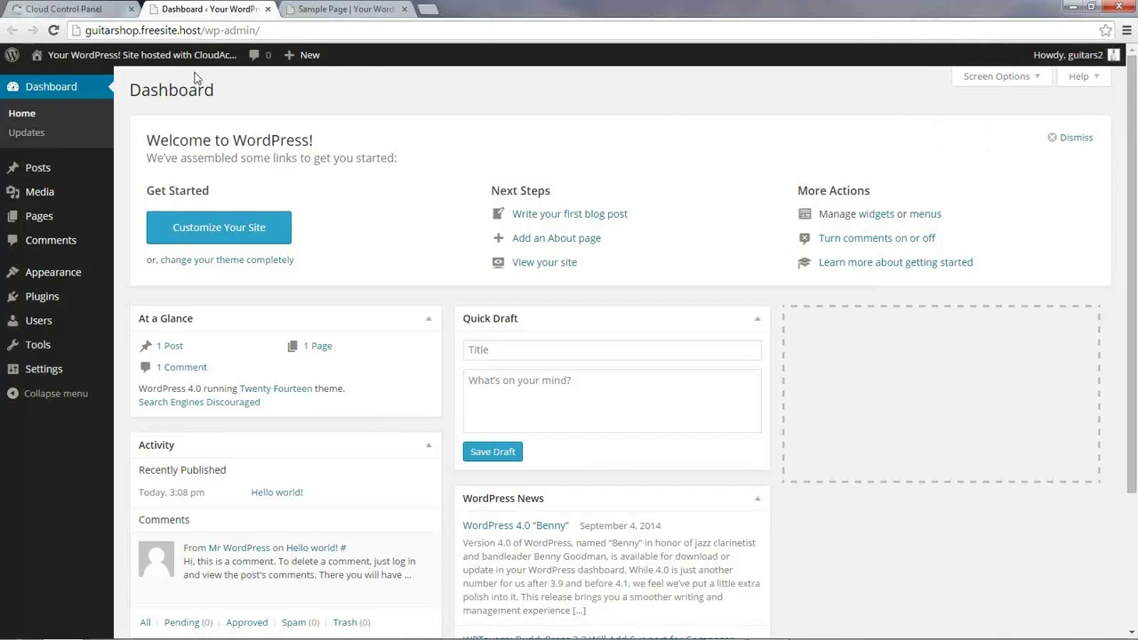
pyautogui.moveTo(133, 62)
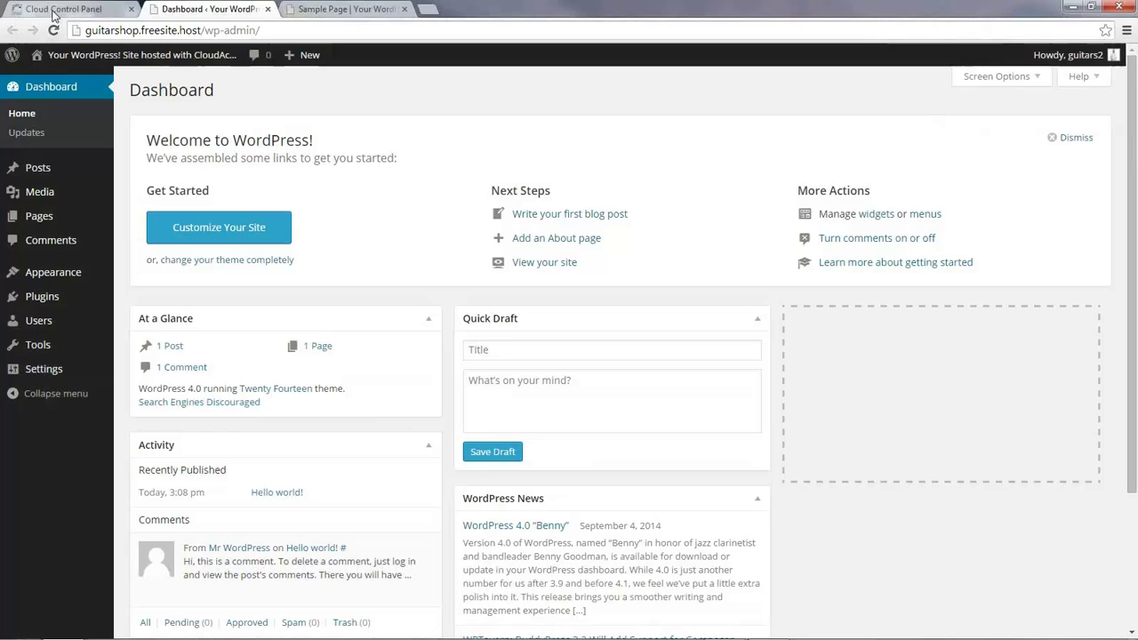
pyautogui.click(311, 9)
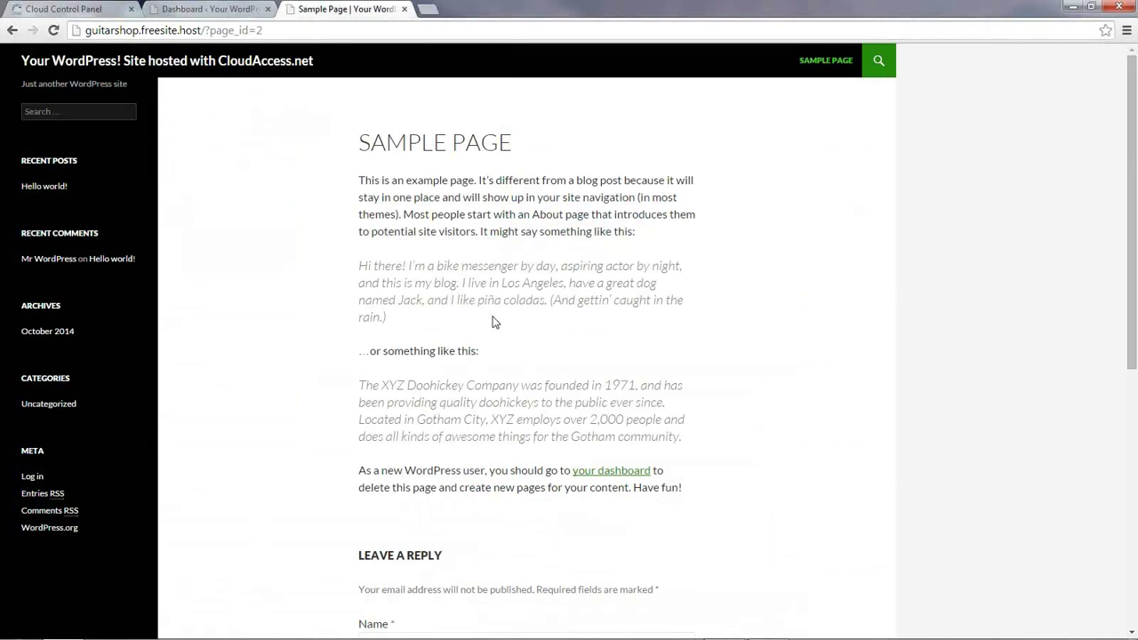
# Step: View the site's home page while logged in and examine the site options offered in the WordPress admin bar
pyautogui.click(128, 62)
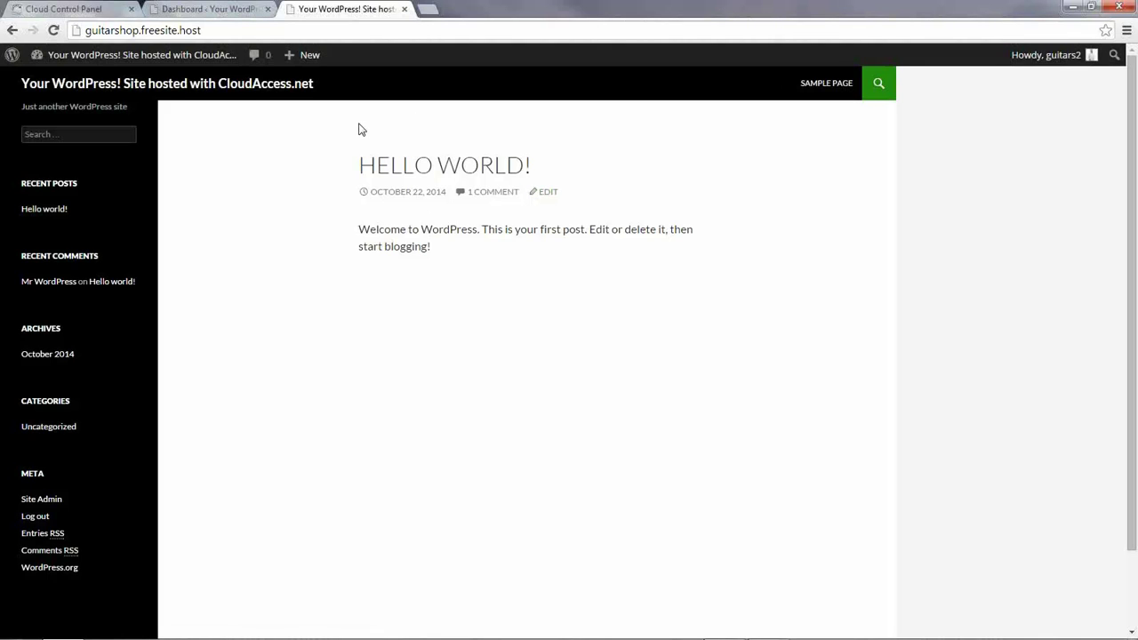
pyautogui.moveTo(151, 61)
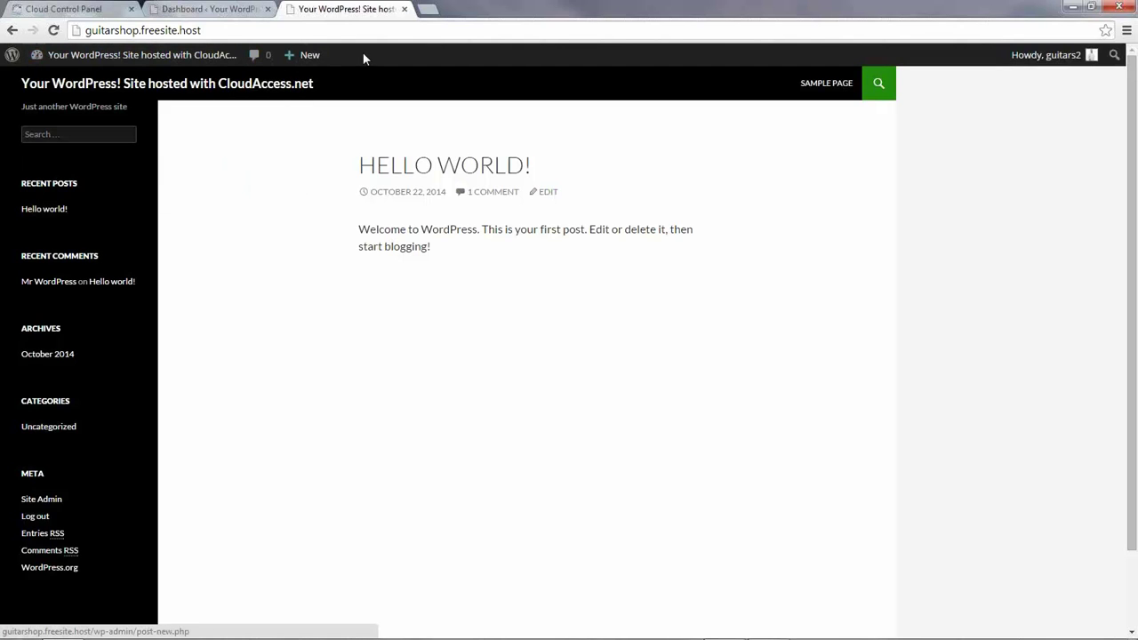
pyautogui.moveTo(78, 54)
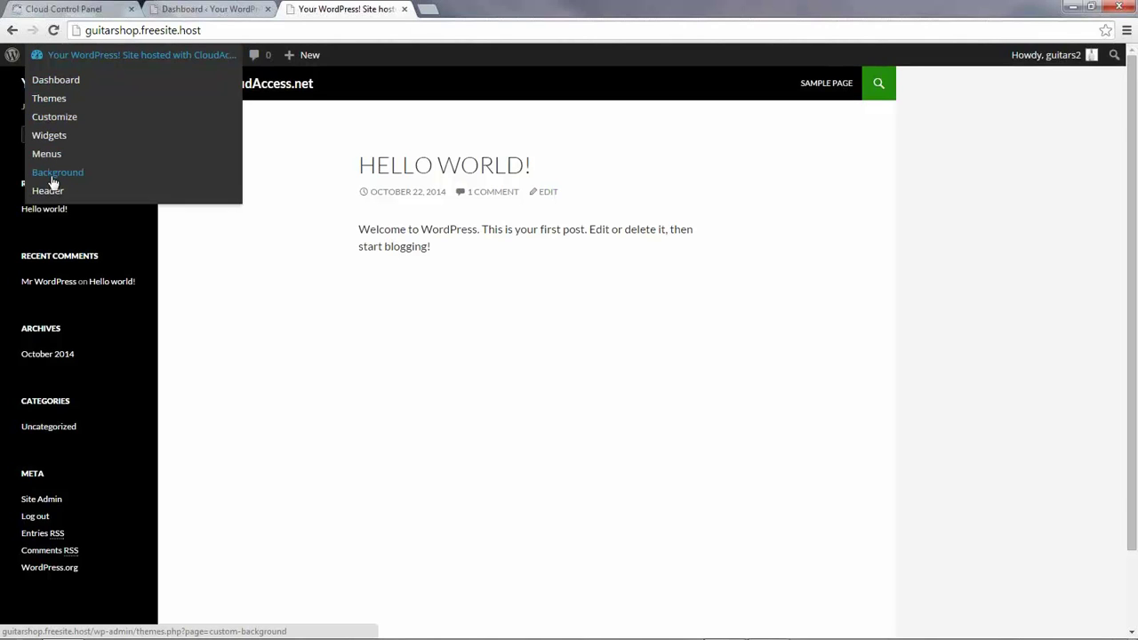
# Step: On the WordPress dashboard, dismiss the welcome box, and place the WordPress News box above Quick Draft in collapsed form
pyautogui.click(196, 9)
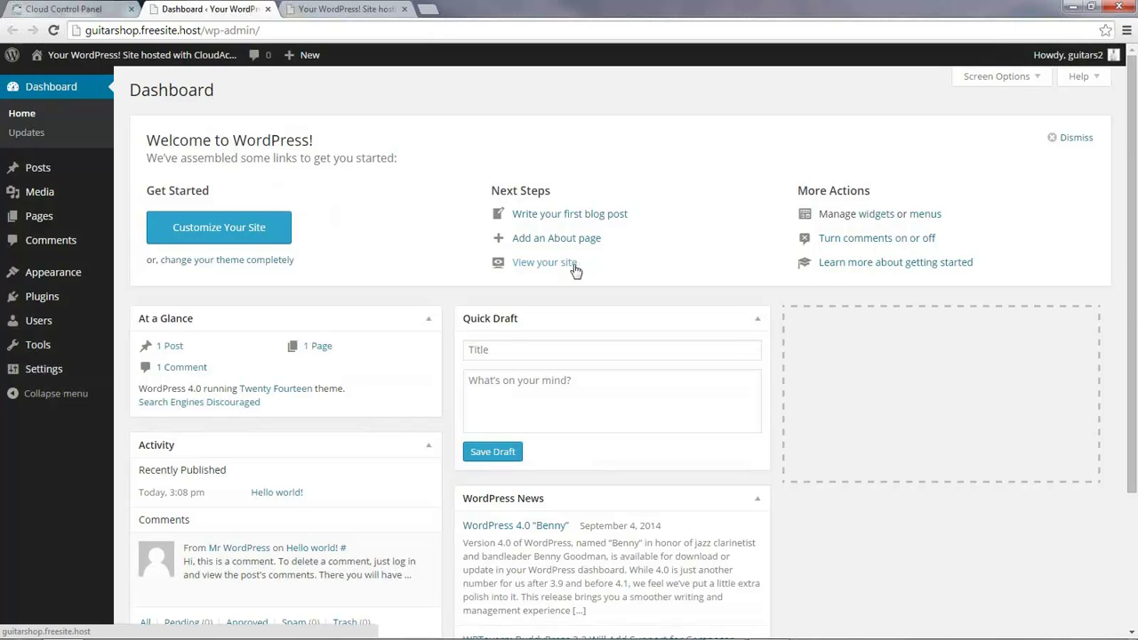
pyautogui.click(1079, 143)
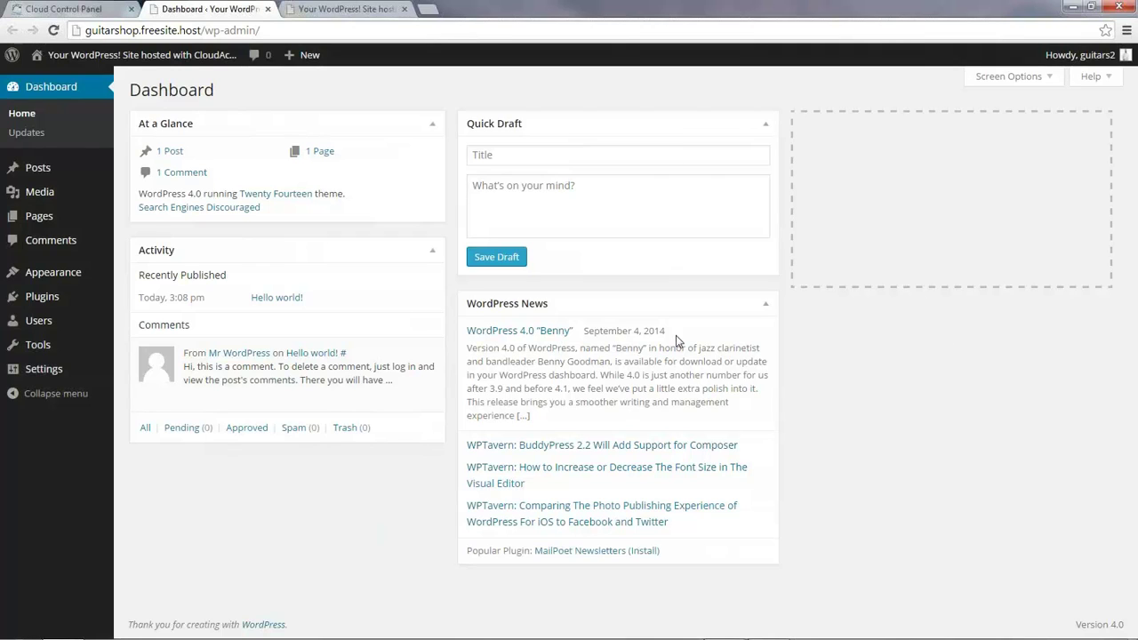
pyautogui.moveTo(668, 316); pyautogui.dragTo(671, 165)
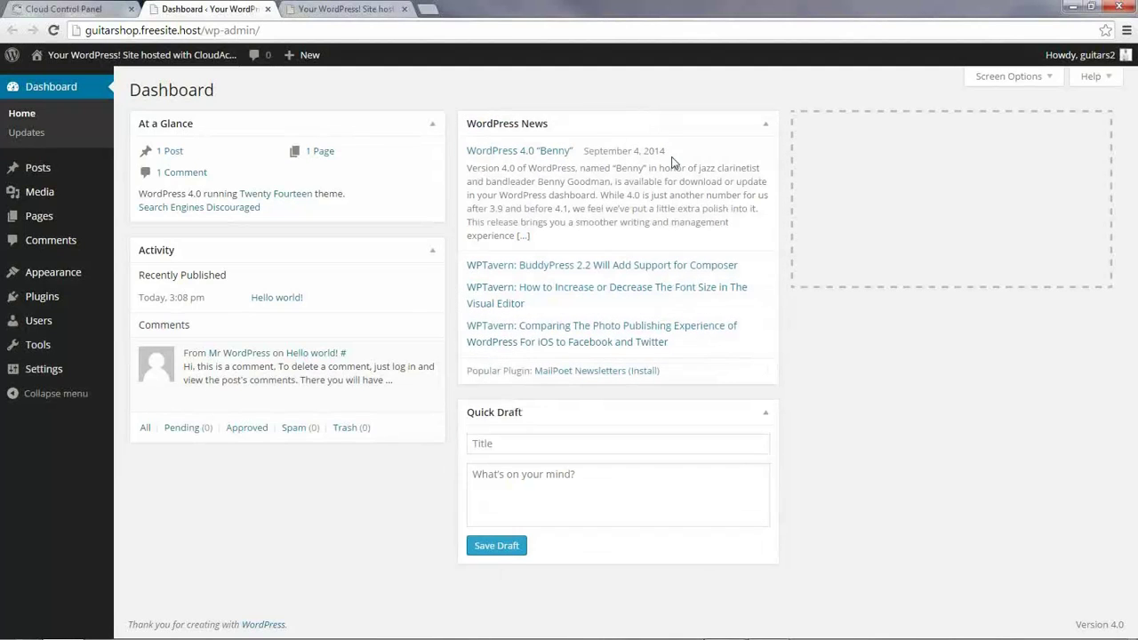
pyautogui.click(765, 127)
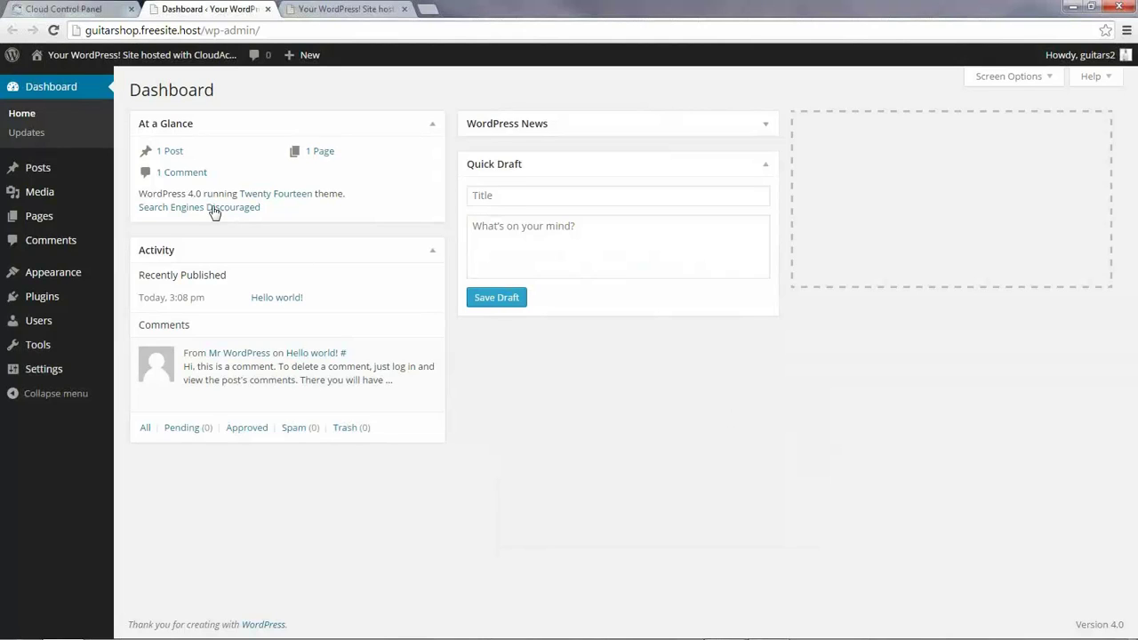
# Step: View the list of all posts, go back to the dashboard home, and reopen the posts list
pyautogui.click(68, 94)
pyautogui.click(45, 175)
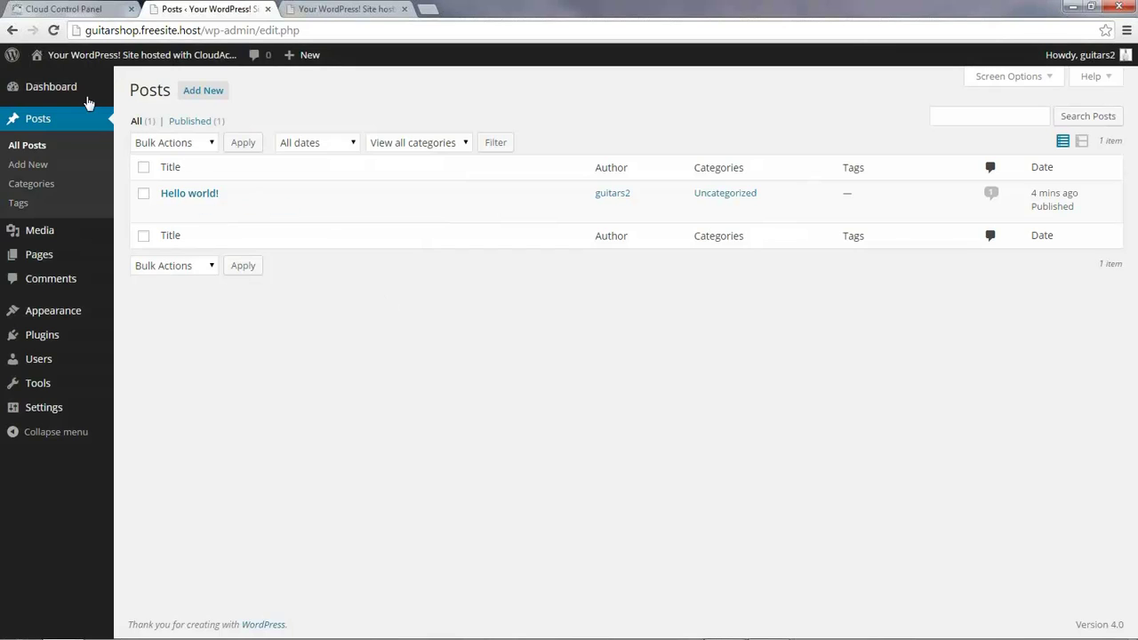
pyautogui.moveTo(72, 93)
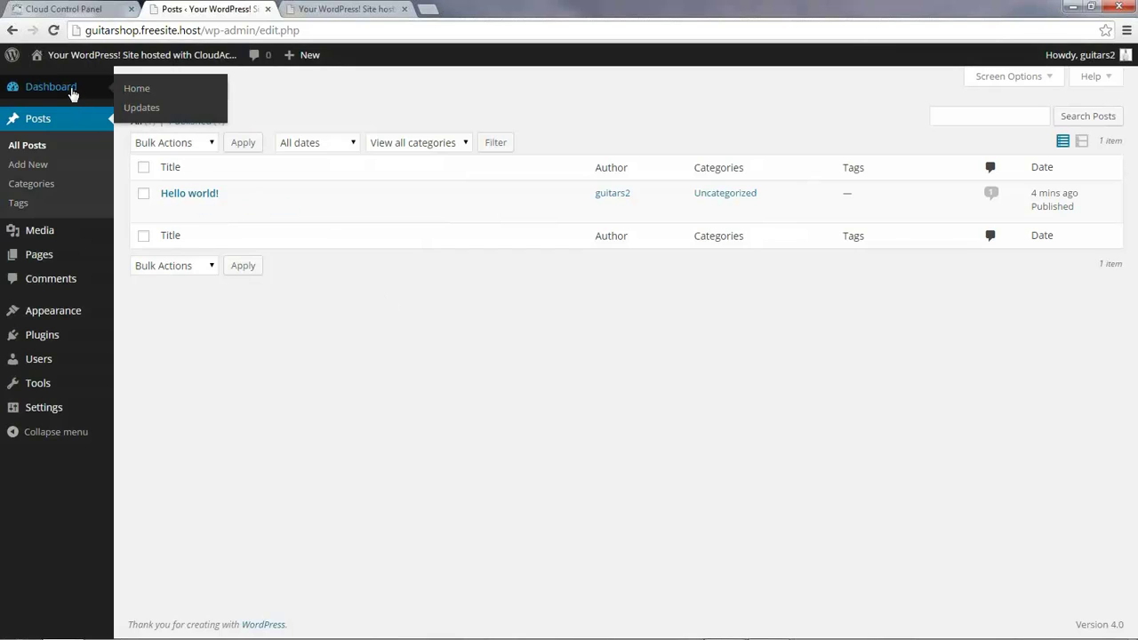
pyautogui.click(138, 90)
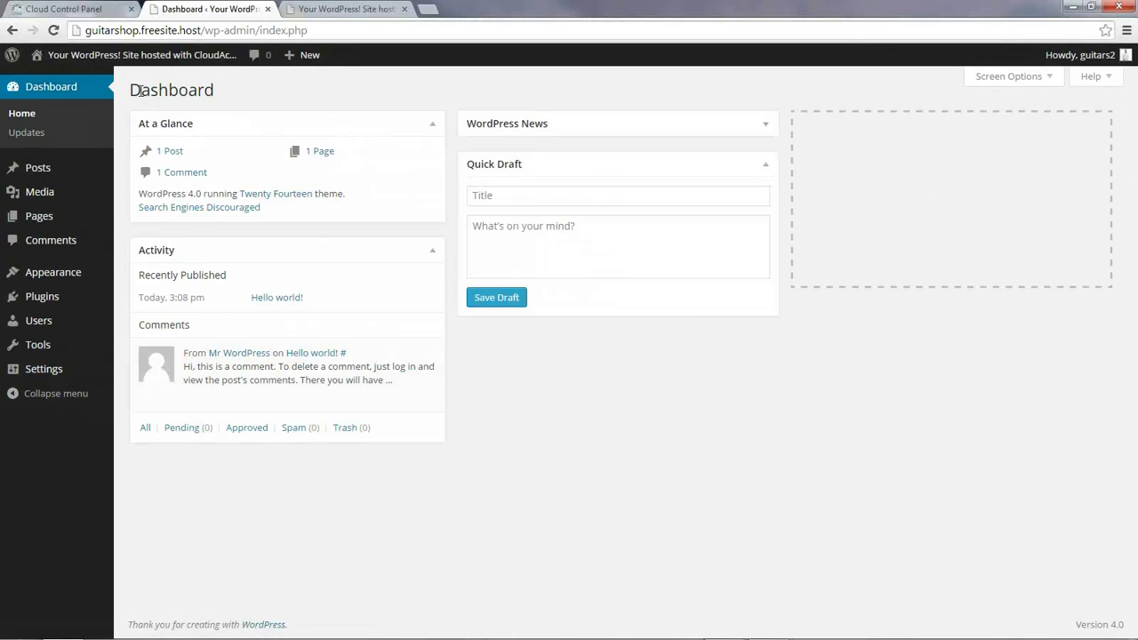
pyautogui.click(40, 166)
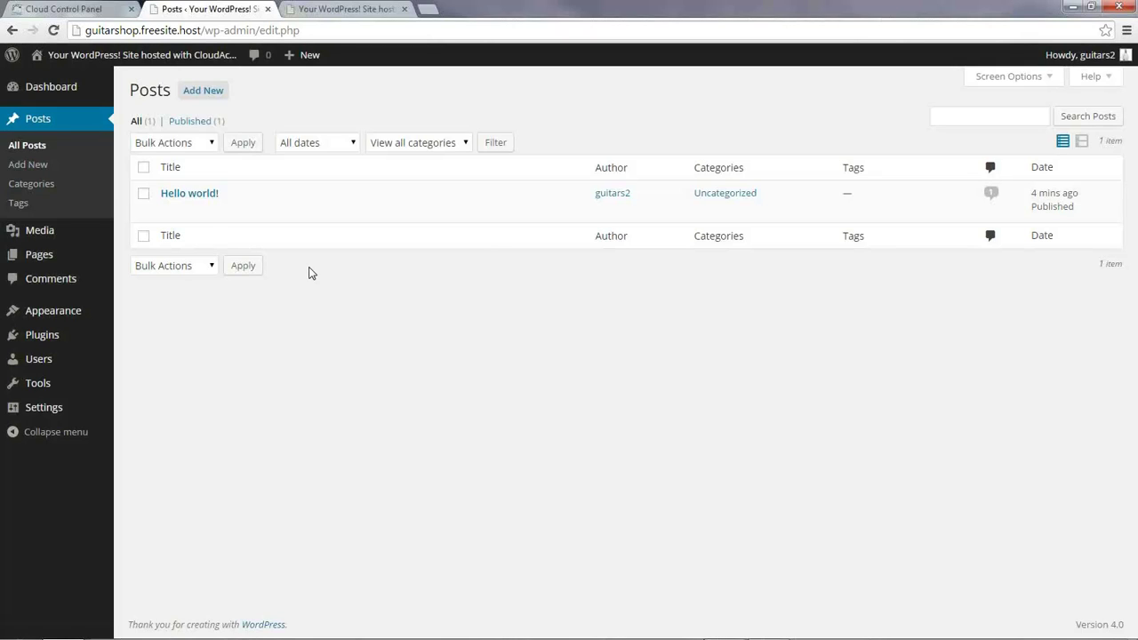
# Step: Hide and restore the Comments column through the posts list's screen options, and view the help overview for this screen
pyautogui.moveTo(177, 194)
pyautogui.click(1051, 80)
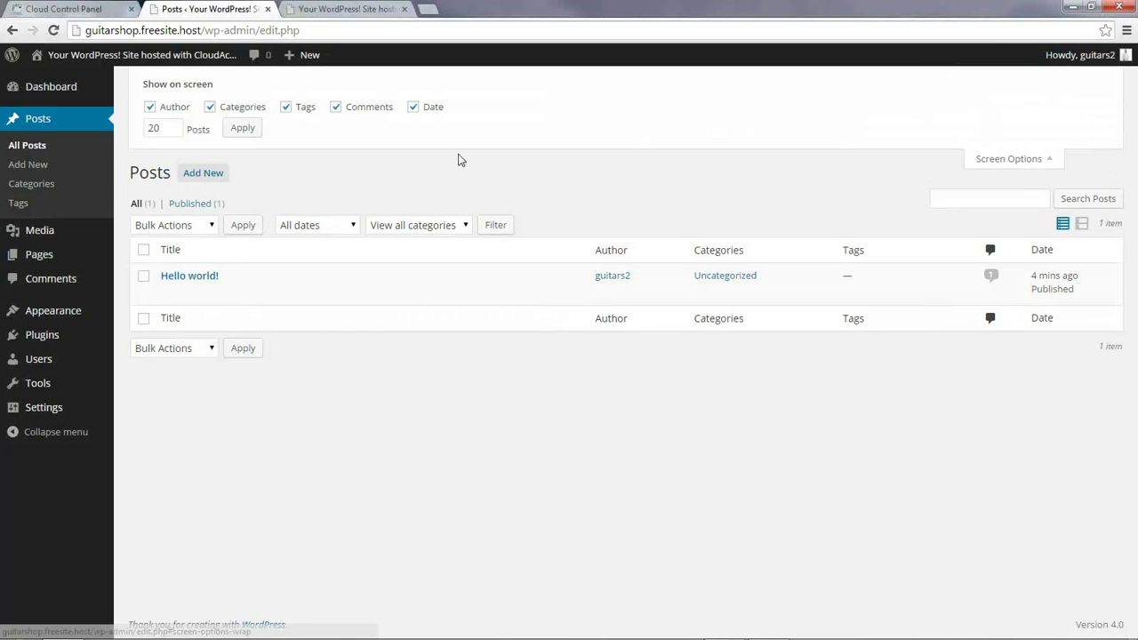
pyautogui.click(337, 108)
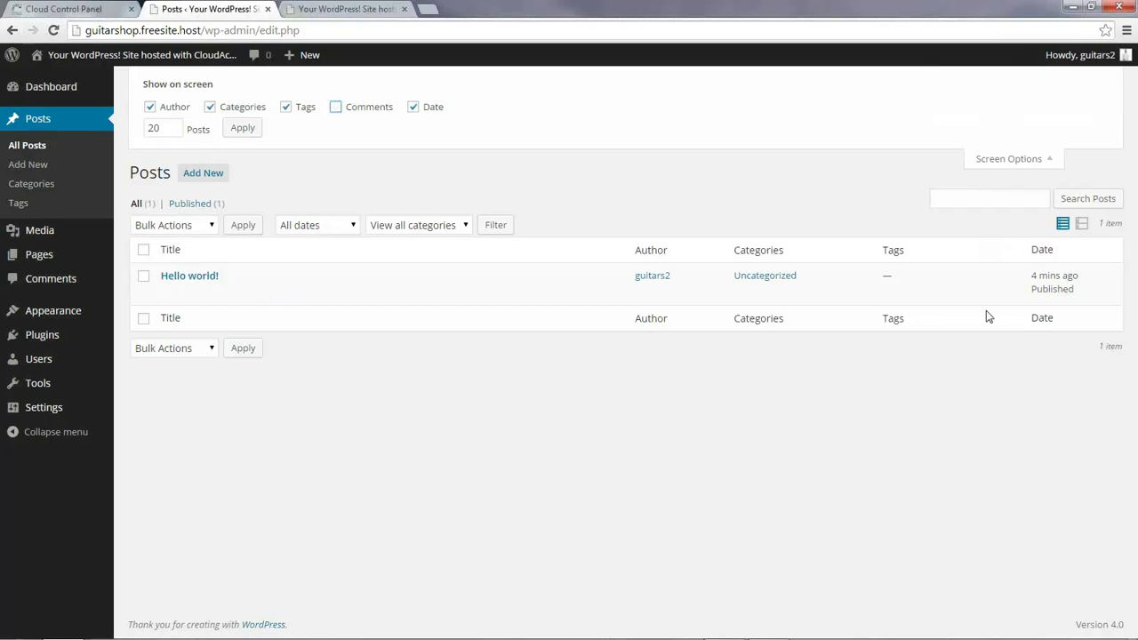
pyautogui.click(336, 107)
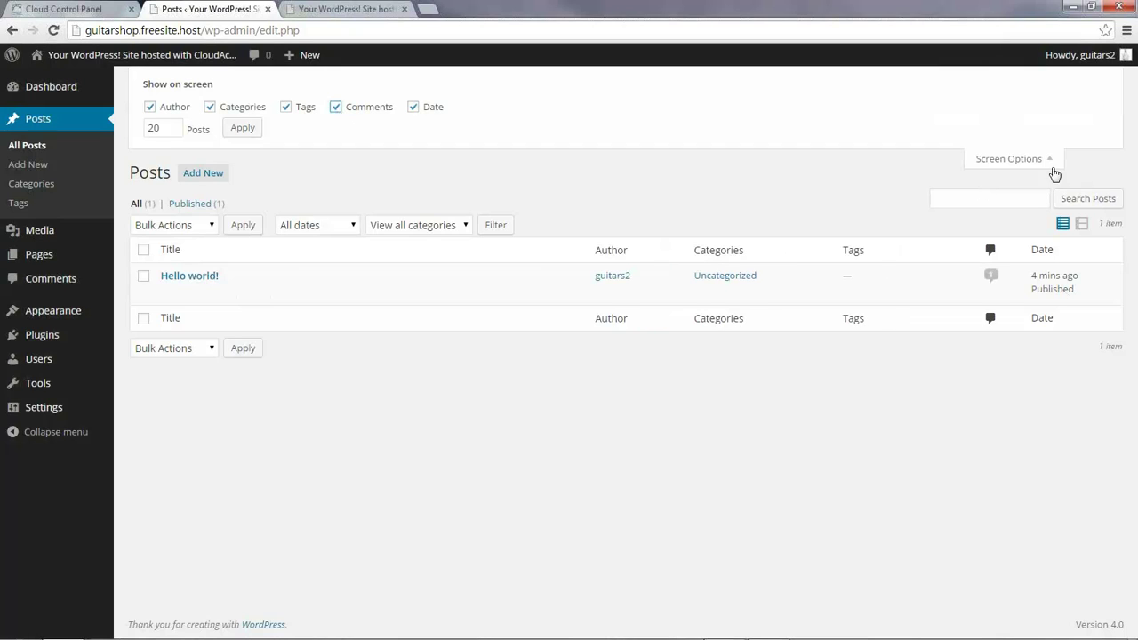
pyautogui.click(1052, 164)
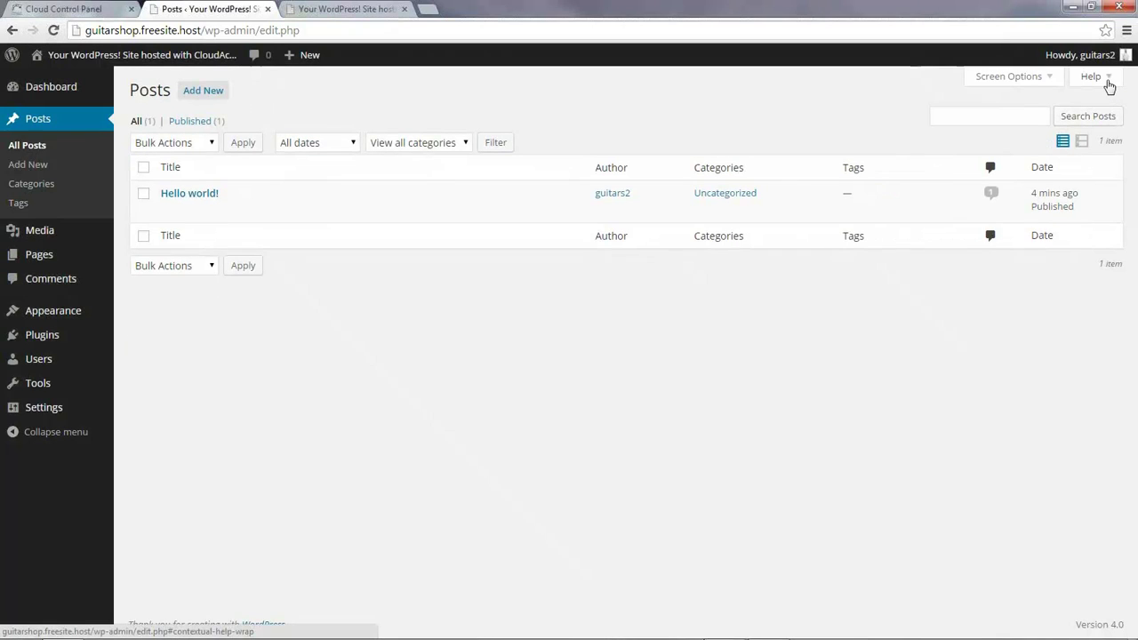
pyautogui.click(1108, 80)
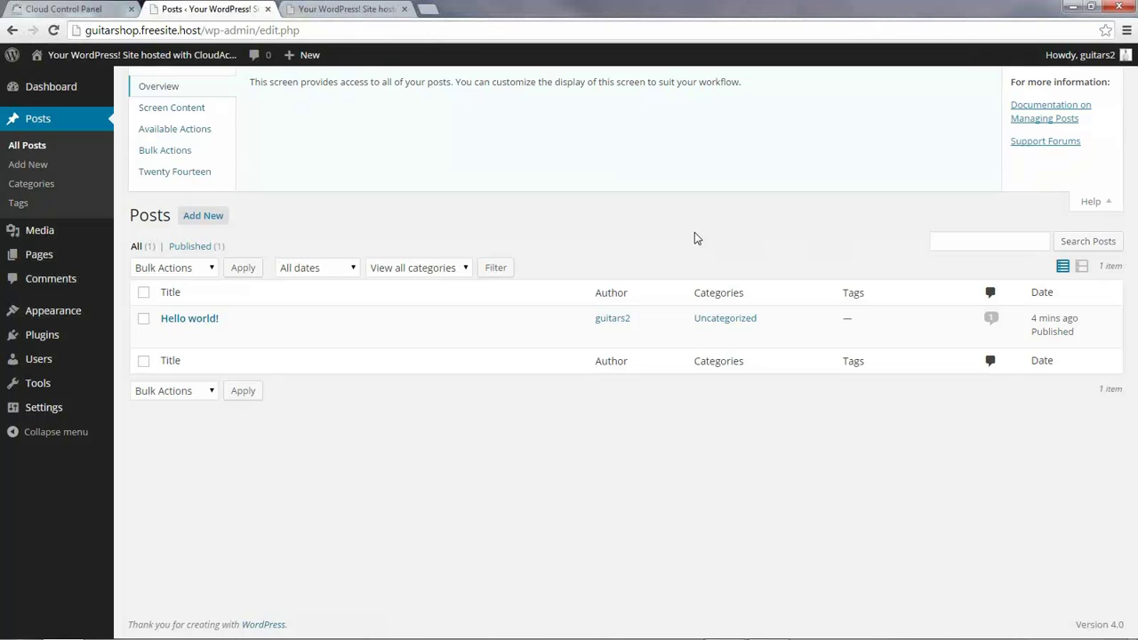
pyautogui.click(1103, 203)
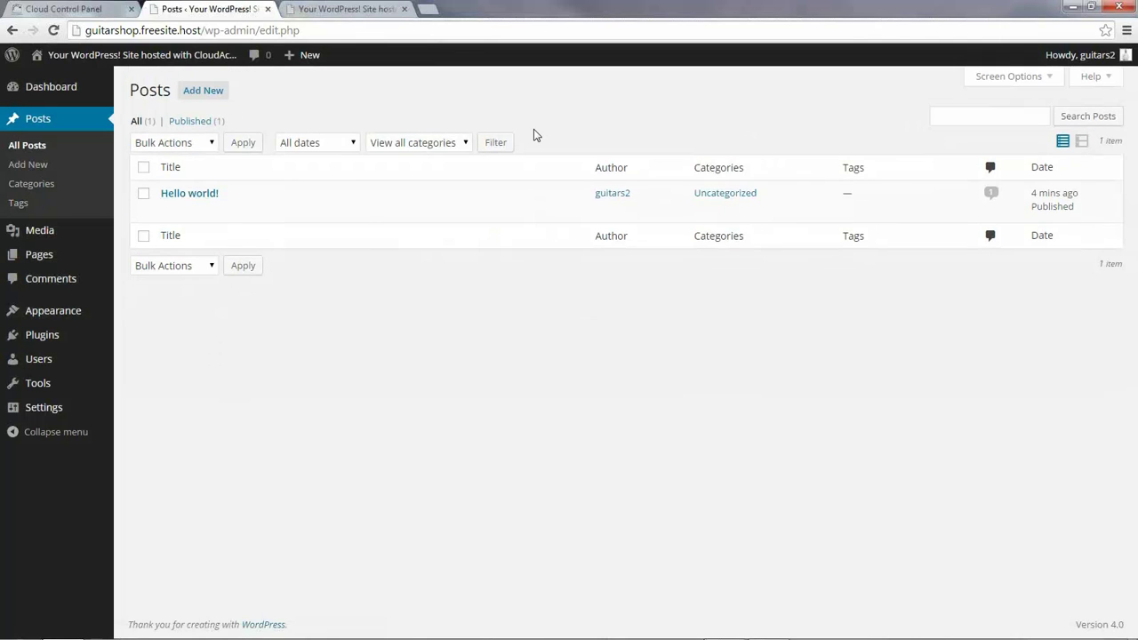
# Step: Go back to the dashboard home and take a look at the site's front end before returning to the dashboard
pyautogui.click(133, 92)
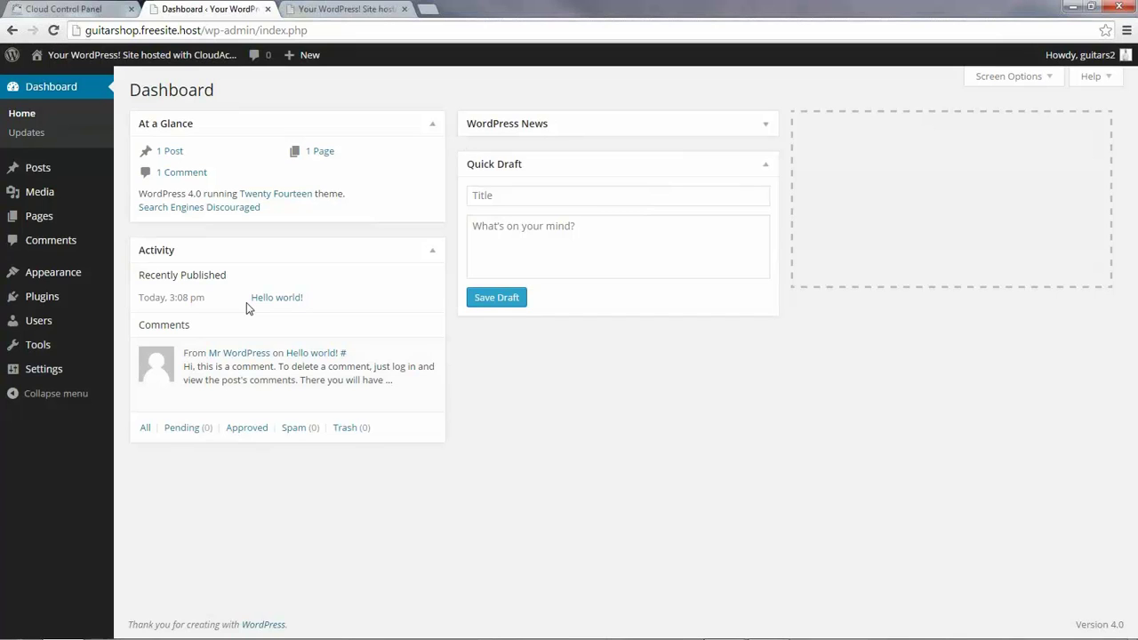
pyautogui.click(327, 11)
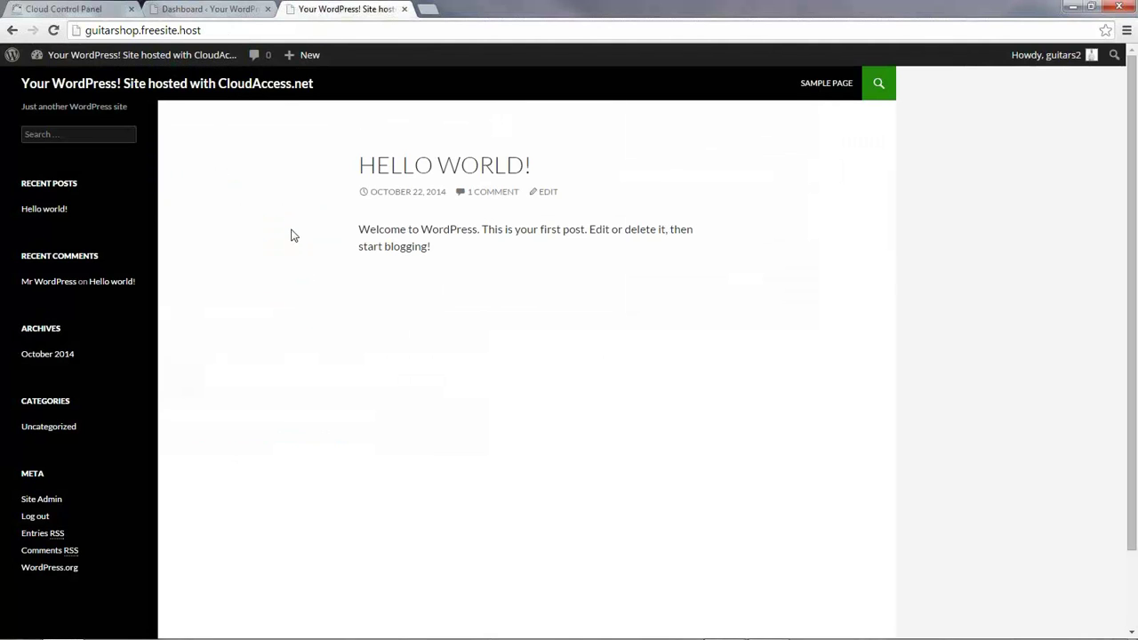
pyautogui.click(210, 9)
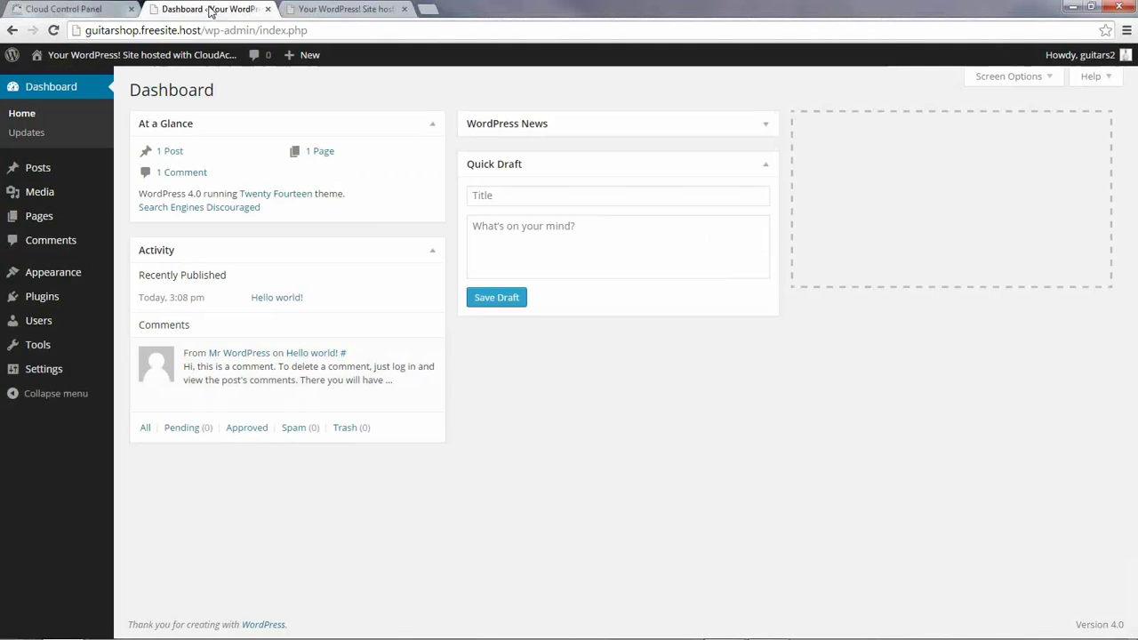
# Step: Review the installed themes and view a live preview of Twenty Thirteen without activating it
pyautogui.moveTo(57, 274)
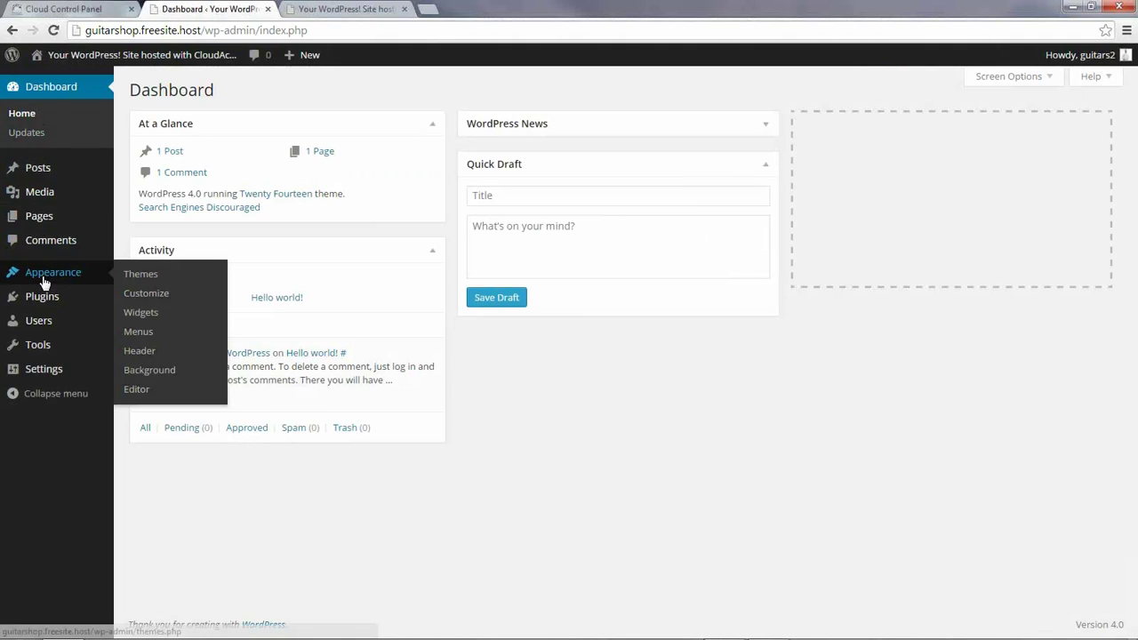
pyautogui.click(142, 277)
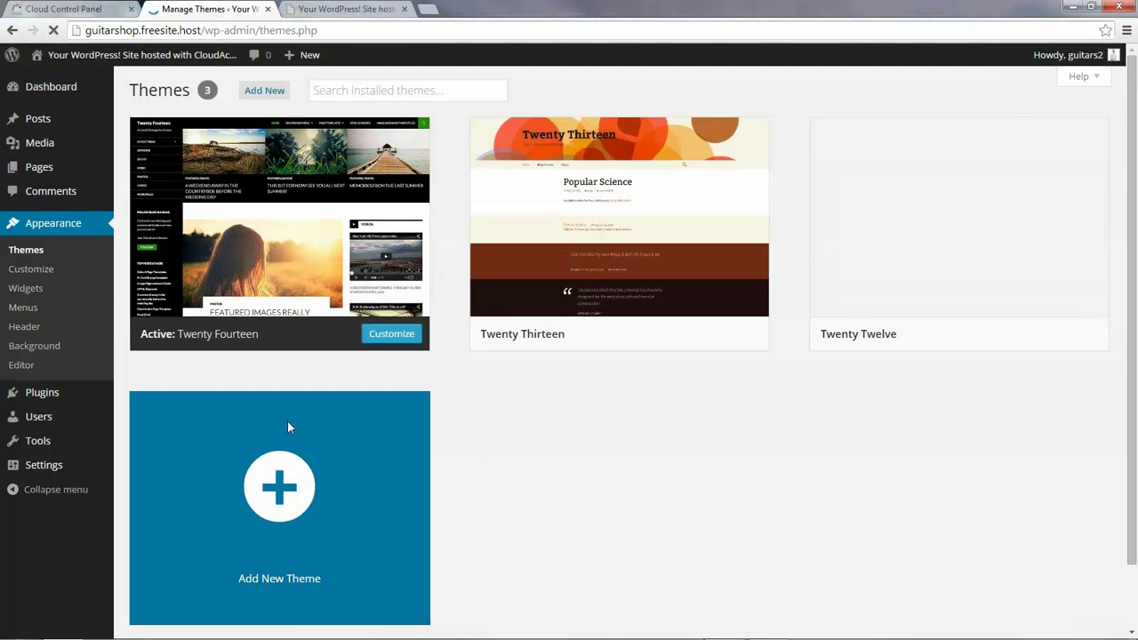
pyautogui.moveTo(263, 288)
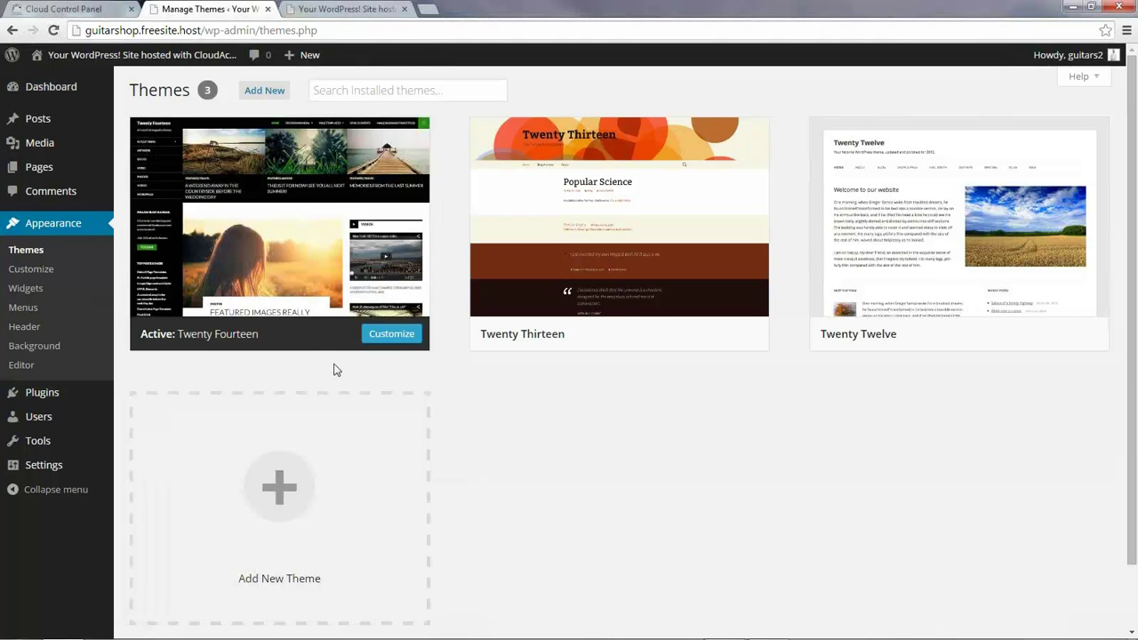
pyautogui.moveTo(607, 294)
pyautogui.moveTo(656, 345)
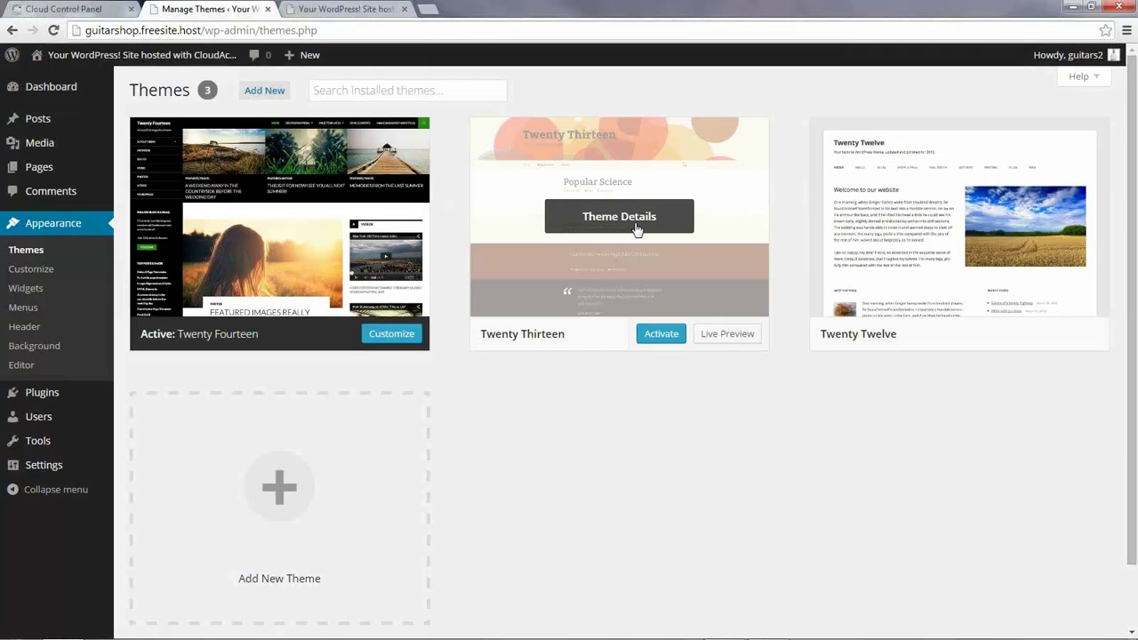
pyautogui.click(721, 342)
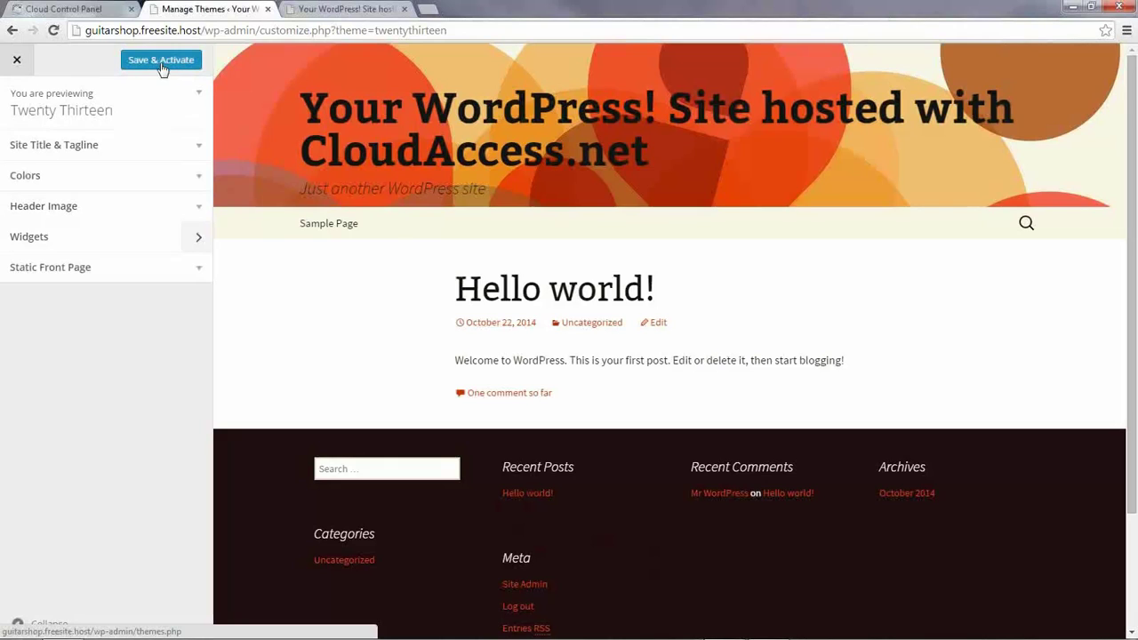
pyautogui.click(16, 63)
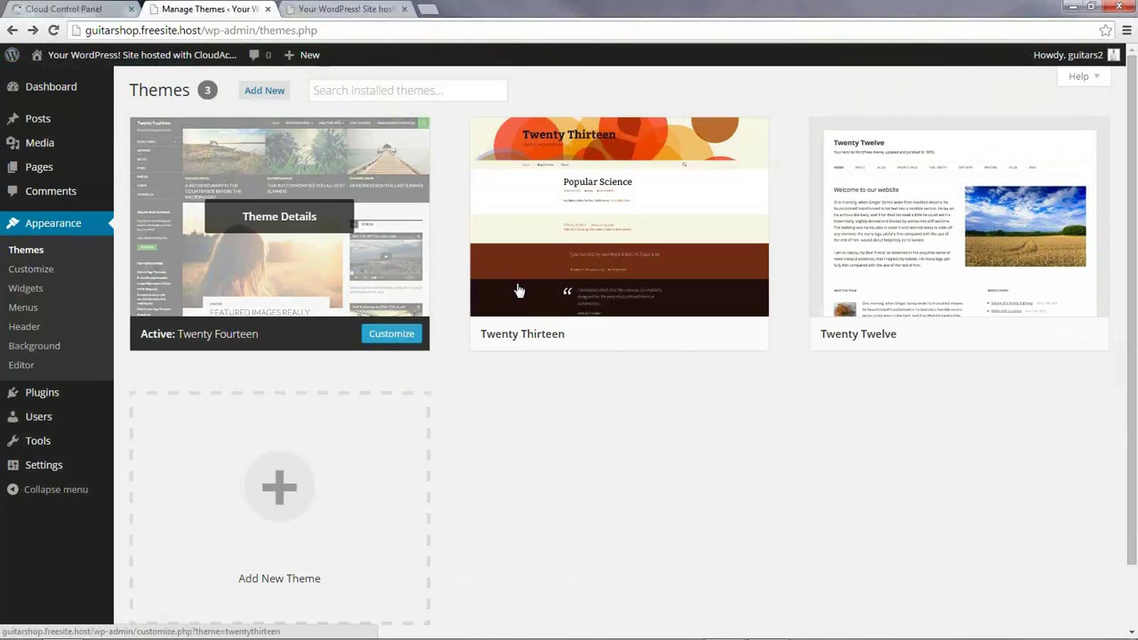
# Step: Activate the Twenty Thirteen theme and reload the site's front end to check the new look
pyautogui.click(661, 335)
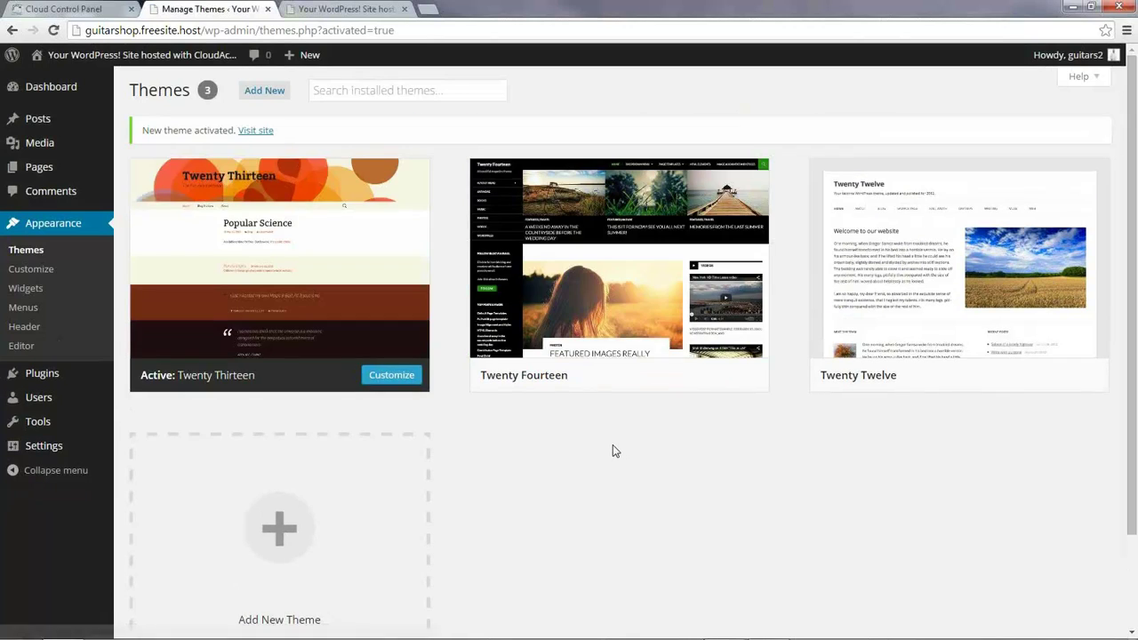
pyautogui.click(337, 9)
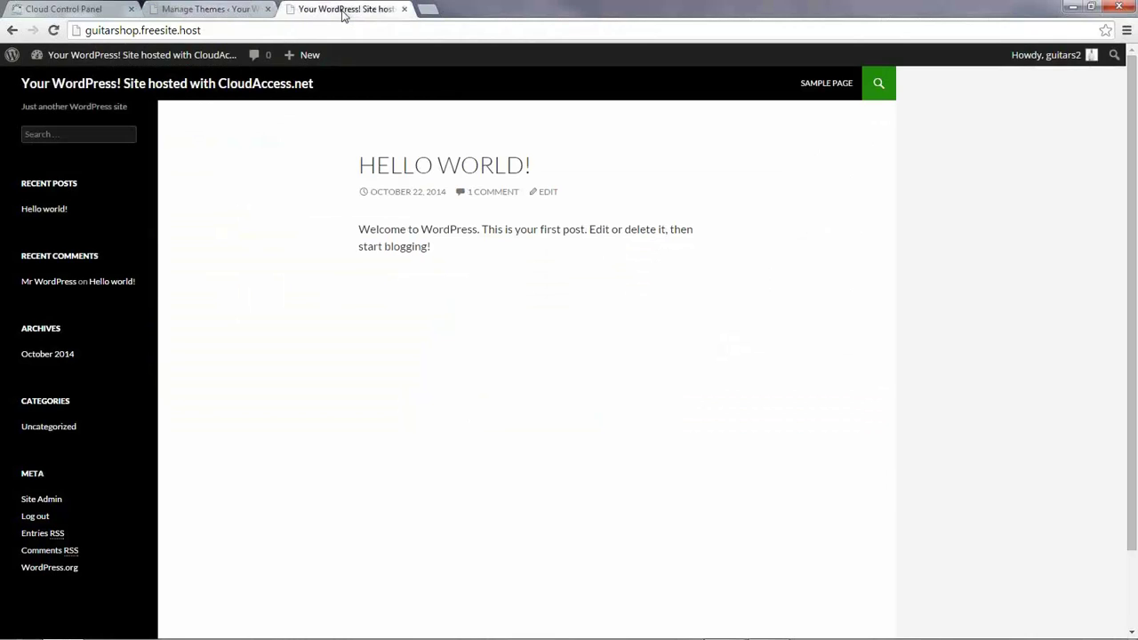
pyautogui.click(53, 30)
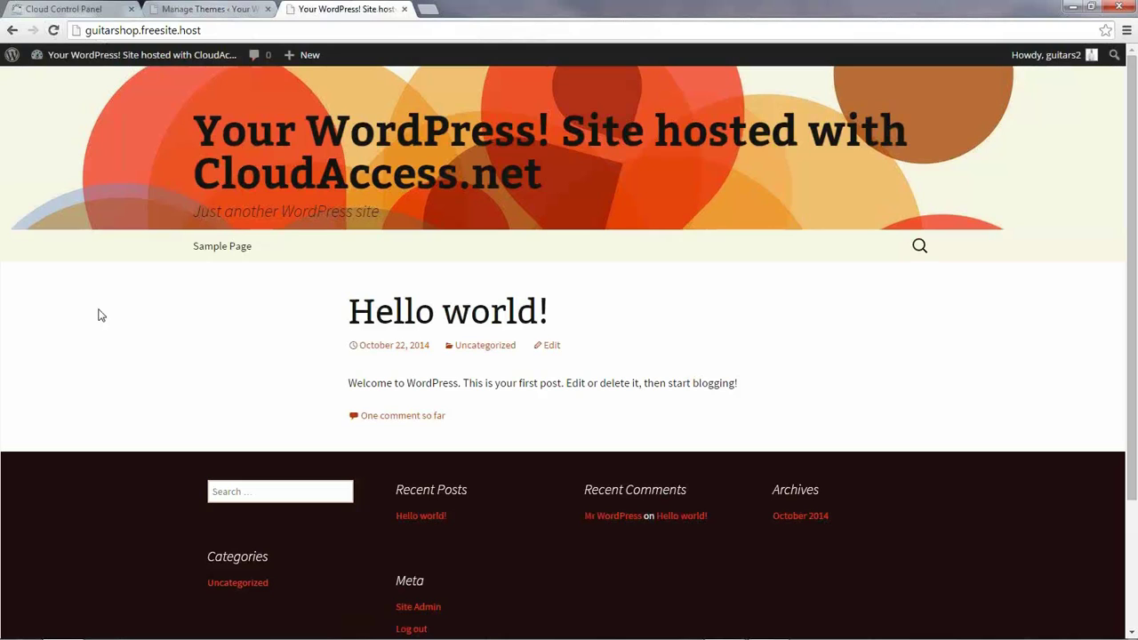
# Step: Return to theme management and browse the featured themes available for installation
pyautogui.click(213, 11)
pyautogui.moveTo(536, 188)
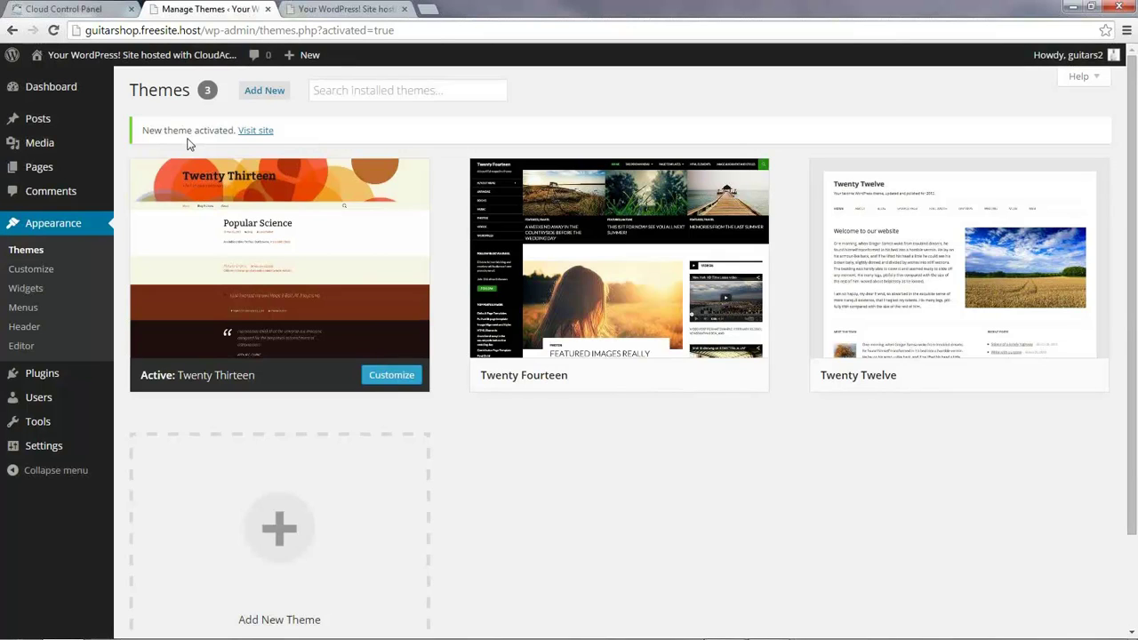
pyautogui.click(261, 100)
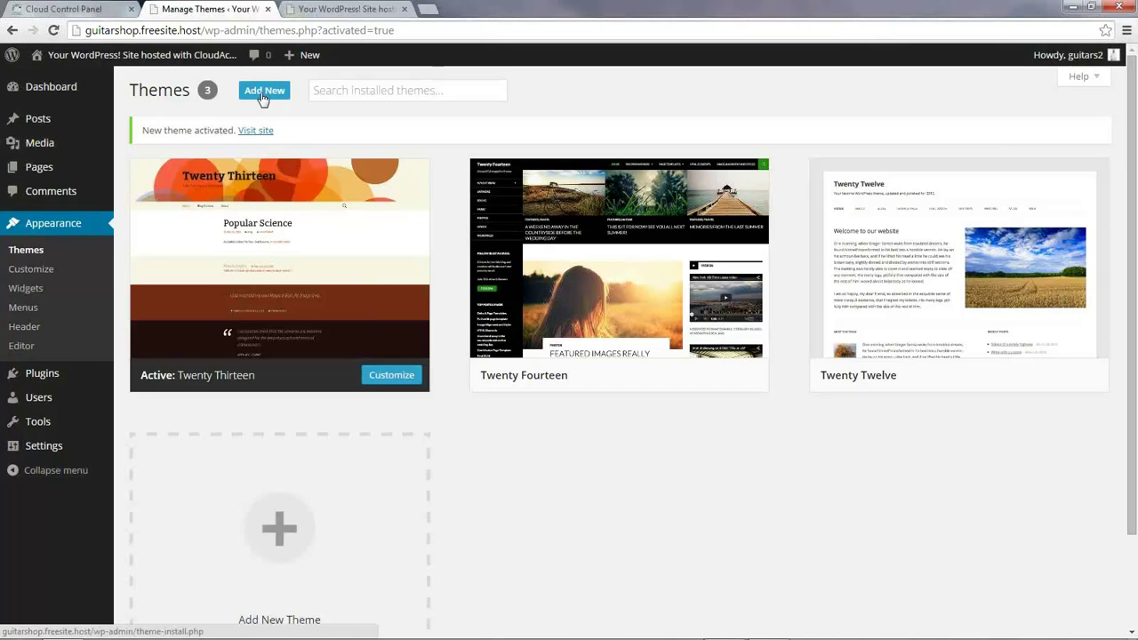
pyautogui.click(260, 93)
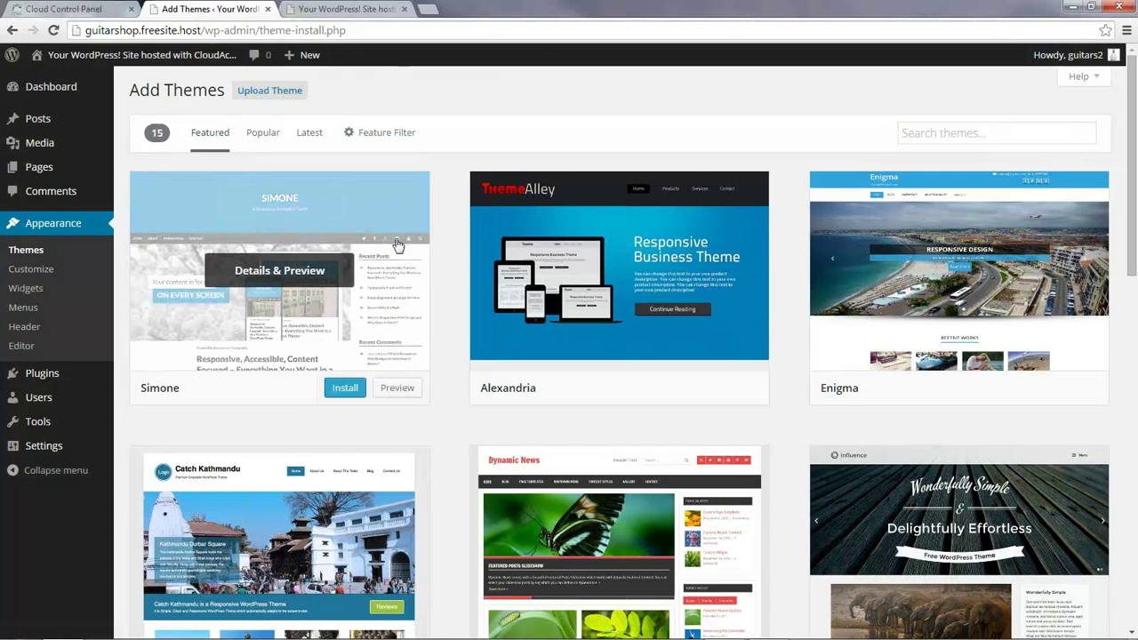
pyautogui.scroll(-3, 442, 411)
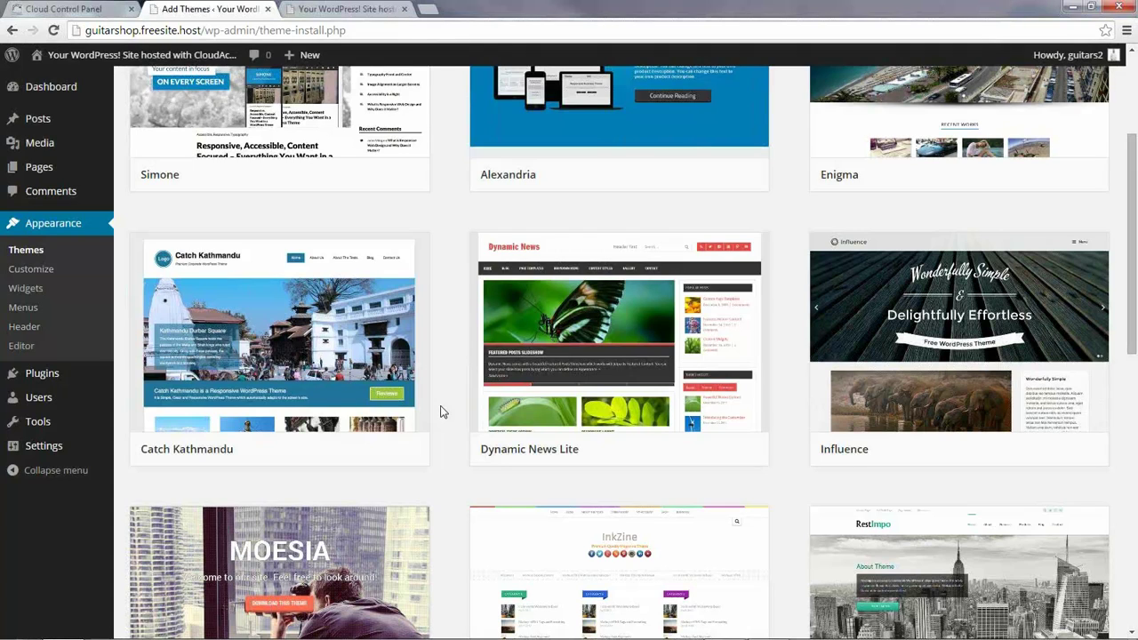
pyautogui.scroll(-1, 443, 412)
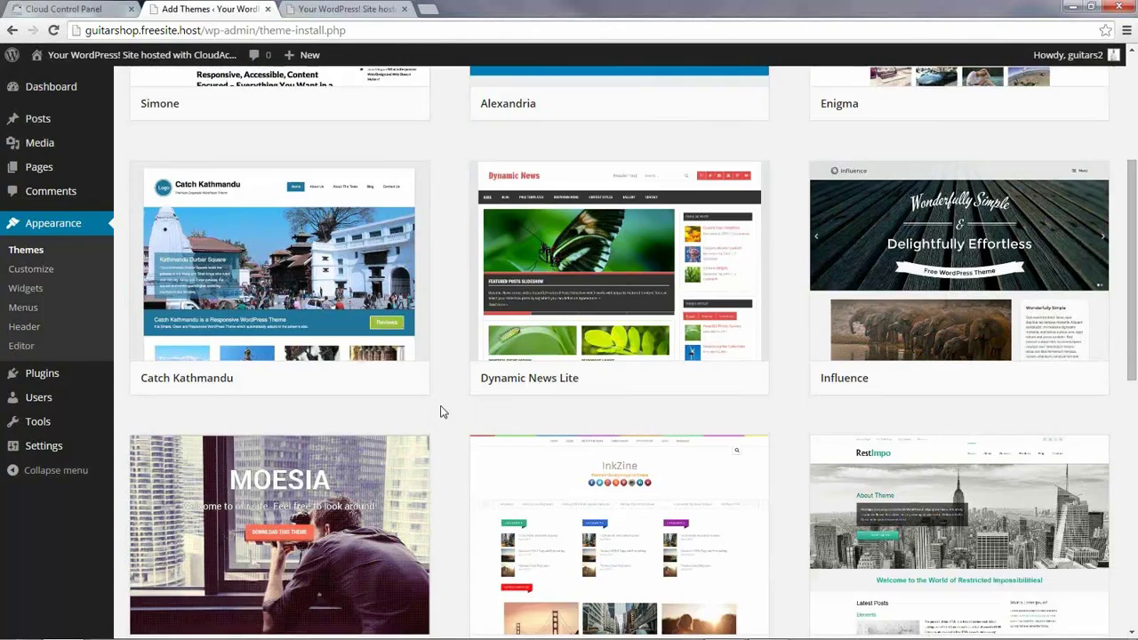
pyautogui.scroll(-3, 444, 412)
pyautogui.scroll(6, 443, 412)
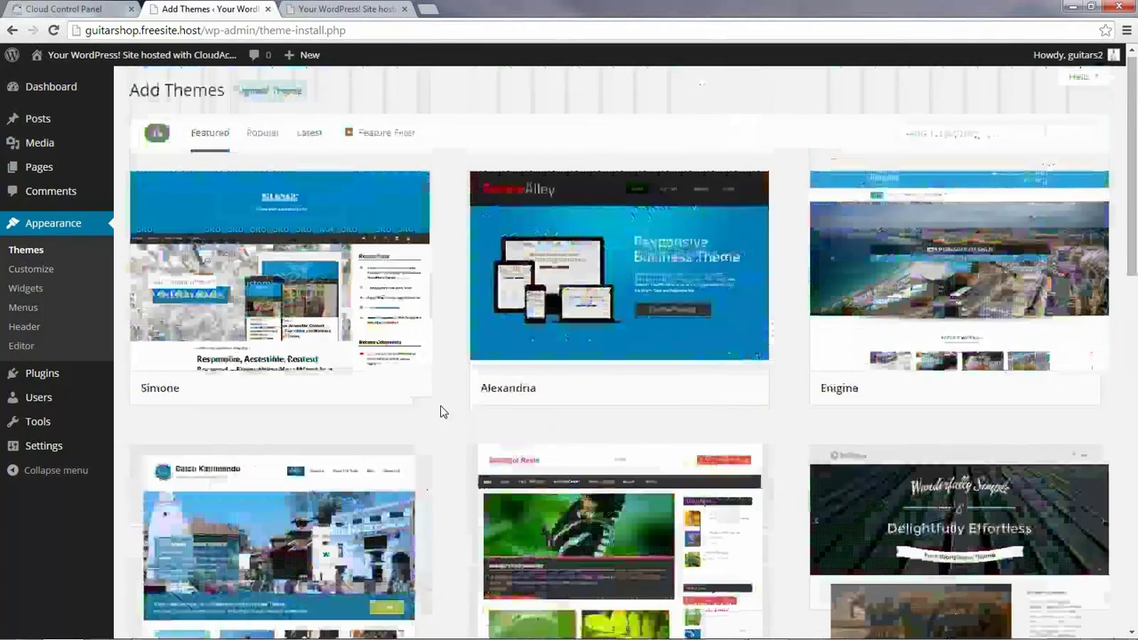
# Step: Install the featured Simone theme and look over its live preview without activating it
pyautogui.moveTo(242, 354)
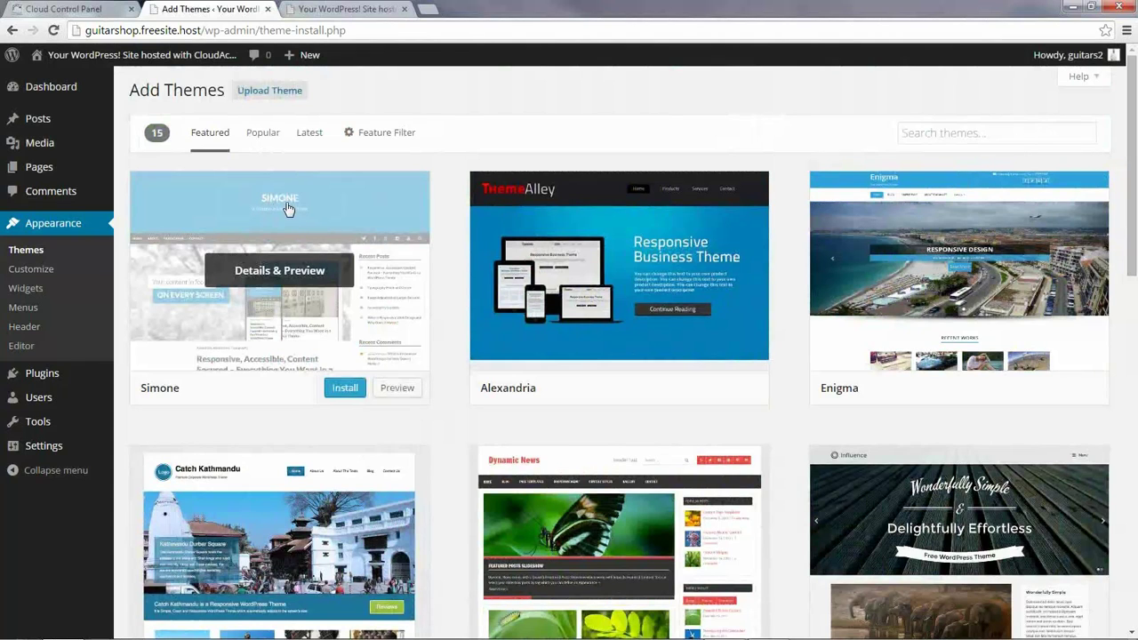
pyautogui.click(345, 392)
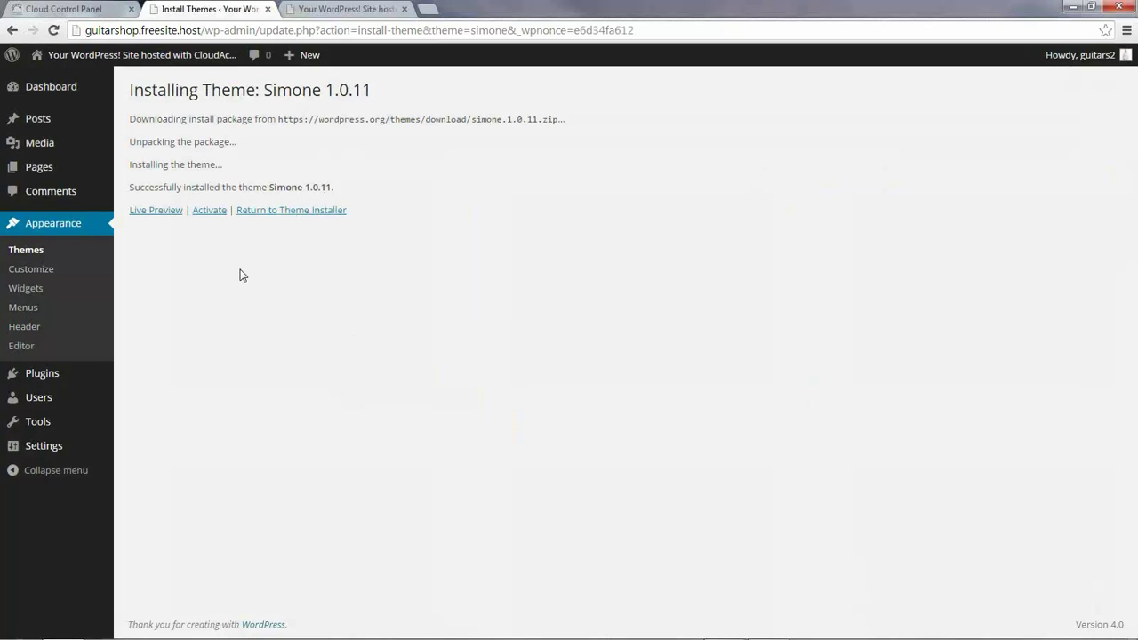
pyautogui.click(165, 217)
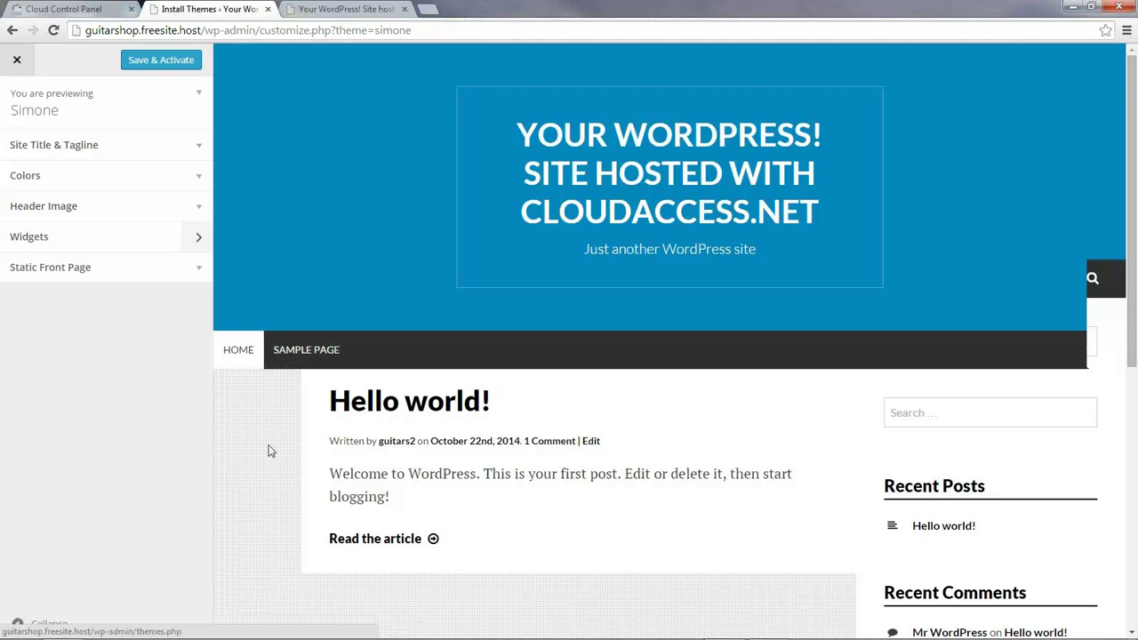
pyautogui.scroll(-3, 272, 450)
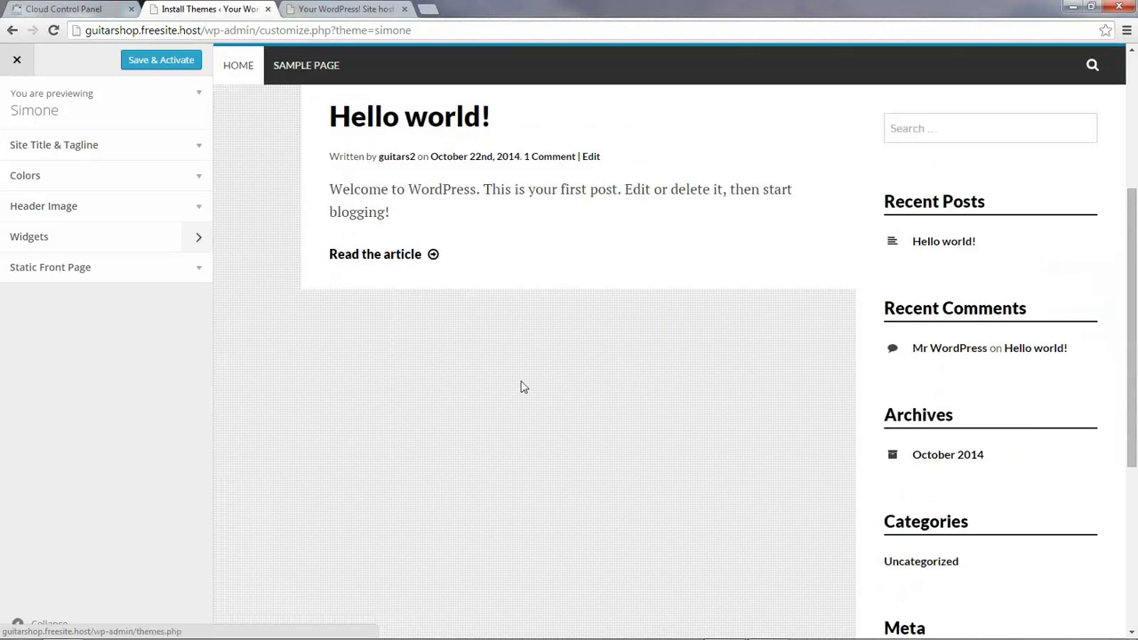
pyautogui.scroll(3, 523, 387)
pyautogui.click(17, 63)
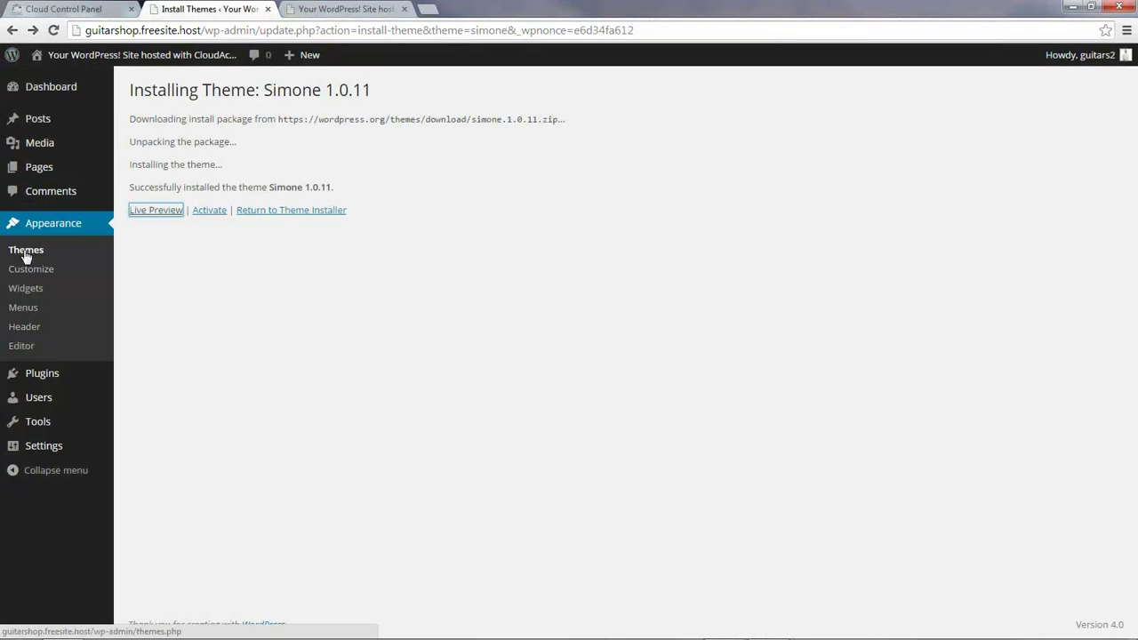
# Step: Activate the installed Twenty Fourteen theme and reload the site's front end to check it before returning to theme management
pyautogui.click(26, 253)
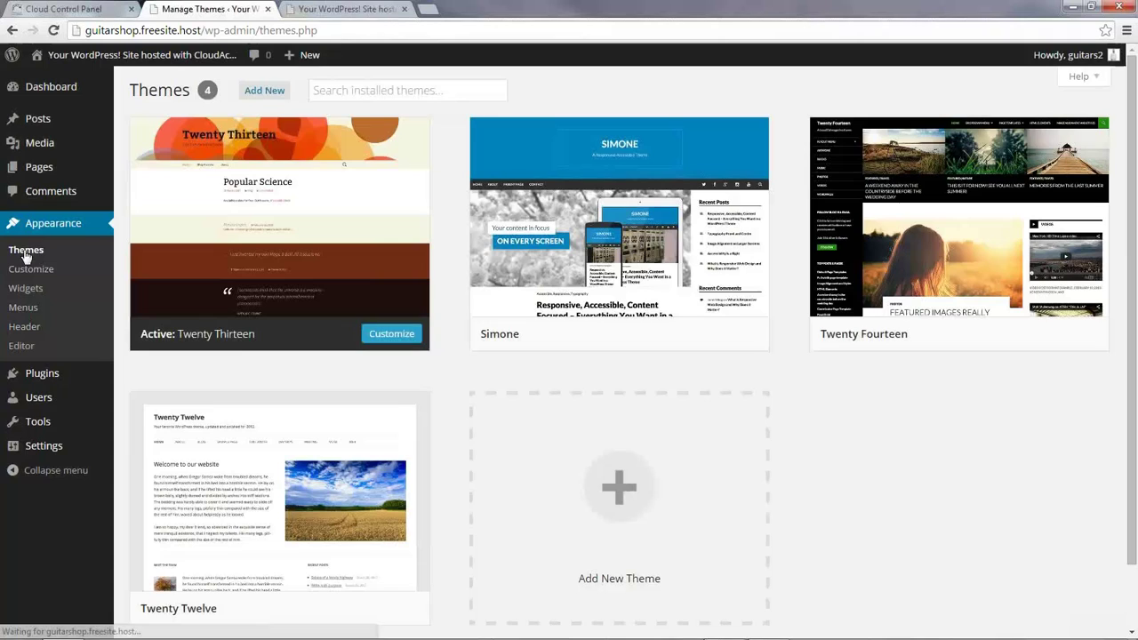
pyautogui.moveTo(552, 261)
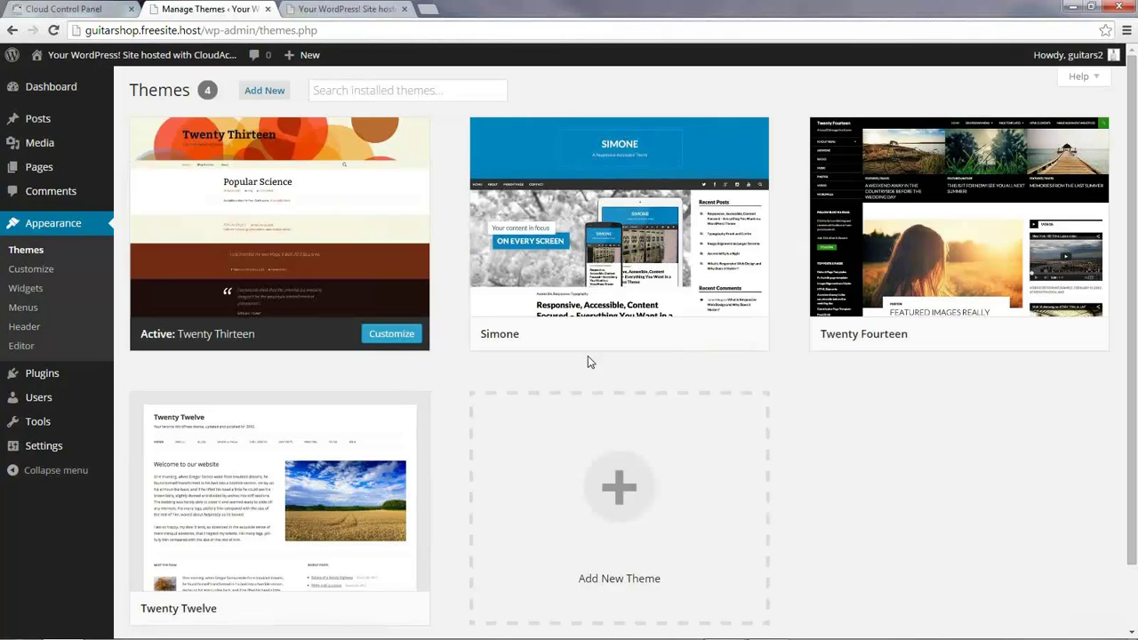
pyautogui.moveTo(933, 330)
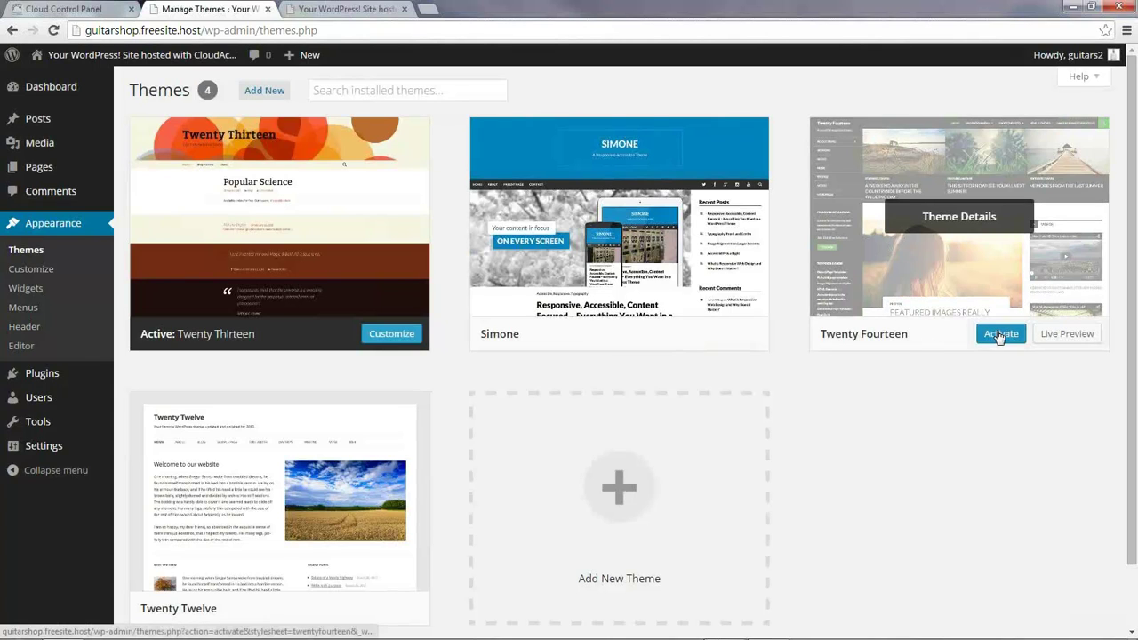
pyautogui.click(999, 334)
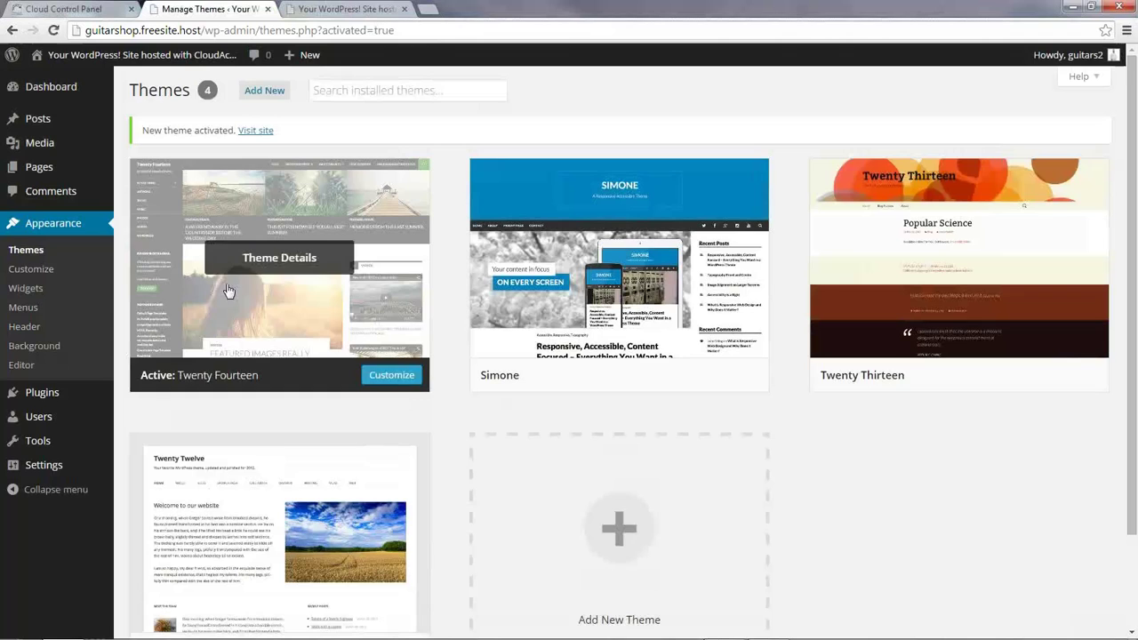
pyautogui.click(313, 11)
pyautogui.click(54, 30)
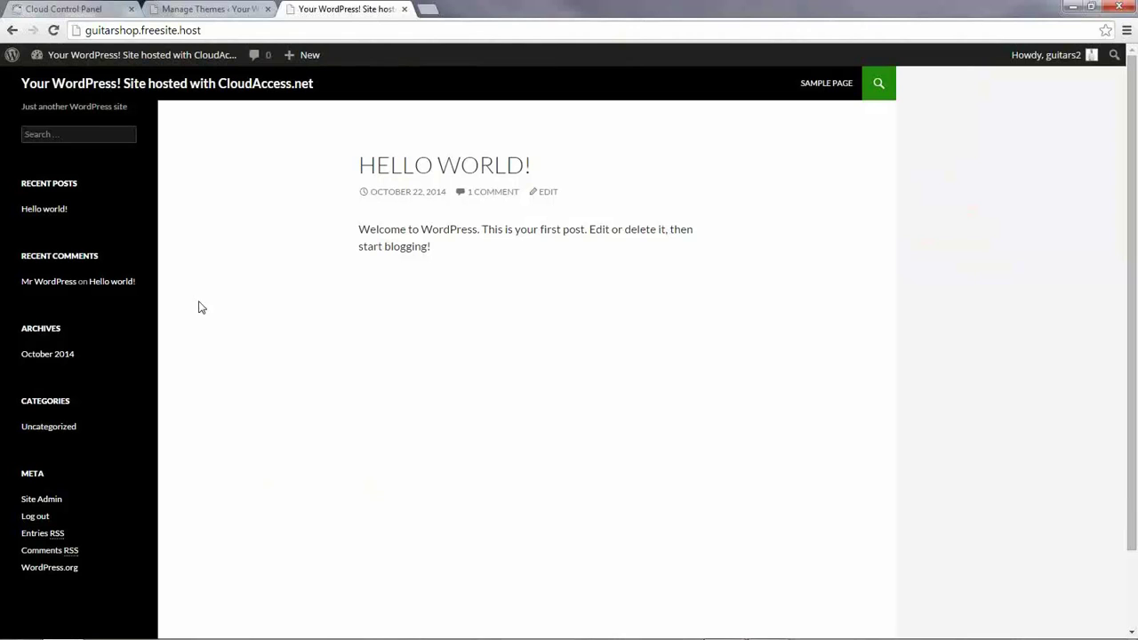
pyautogui.click(203, 11)
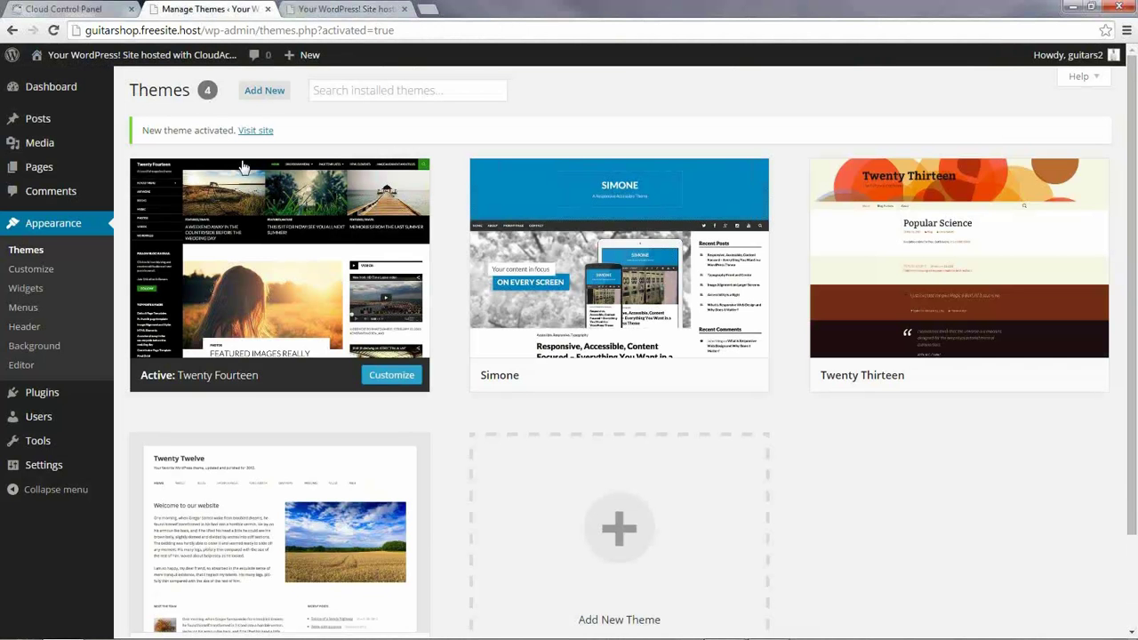
# Step: Open the WordPress.com theme showcase at theme.wordpress.com in a new browser tab
pyautogui.click(429, 9)
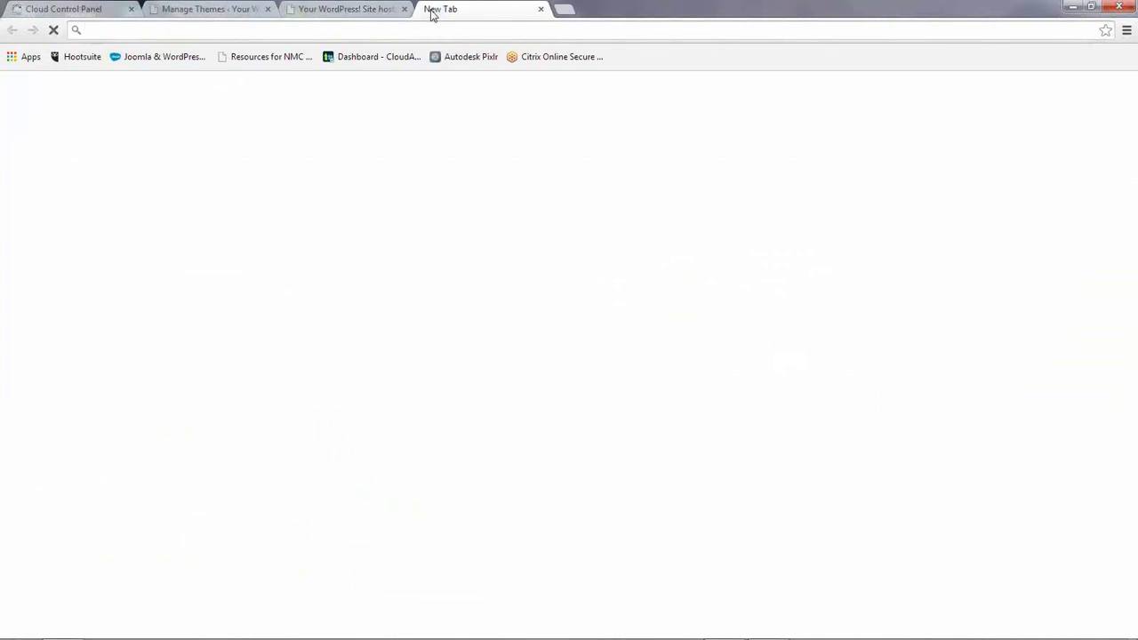
pyautogui.write('th')
pyautogui.write('e')
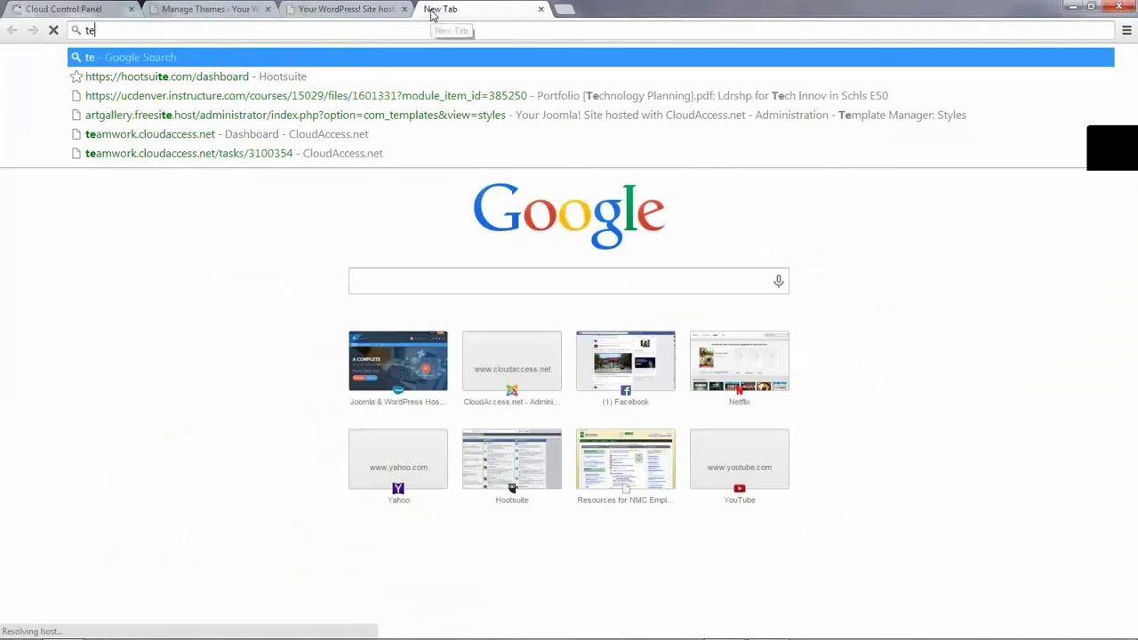
pyautogui.press('BackSpace')
pyautogui.write('hemes')
pyautogui.press('BackSpace')
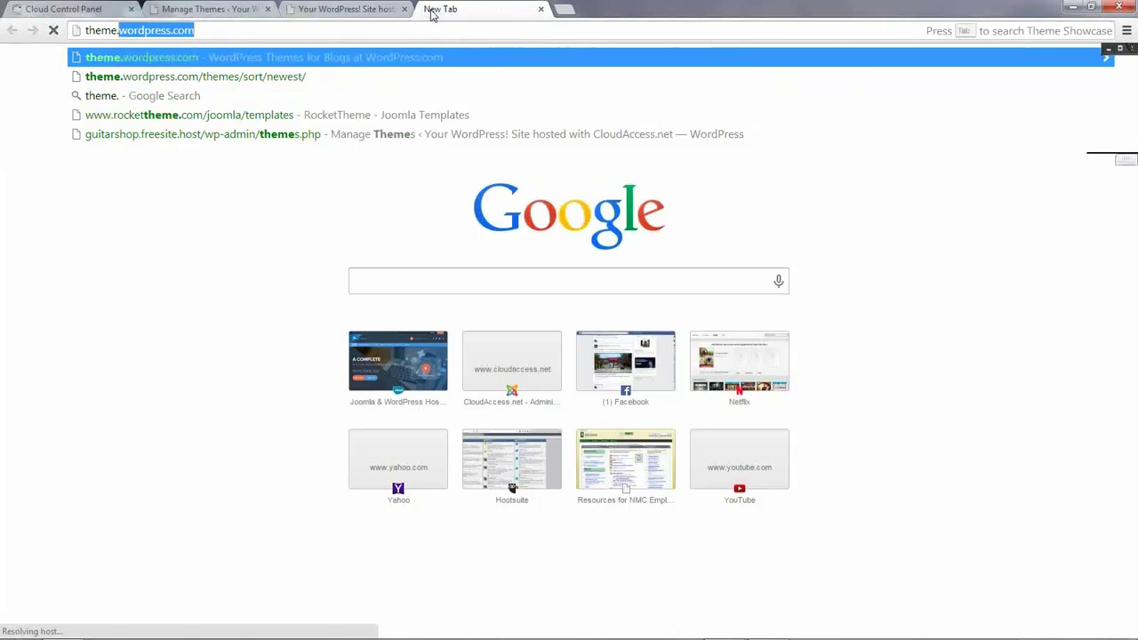
pyautogui.write('.wordpress.com')
pyautogui.press('Return')
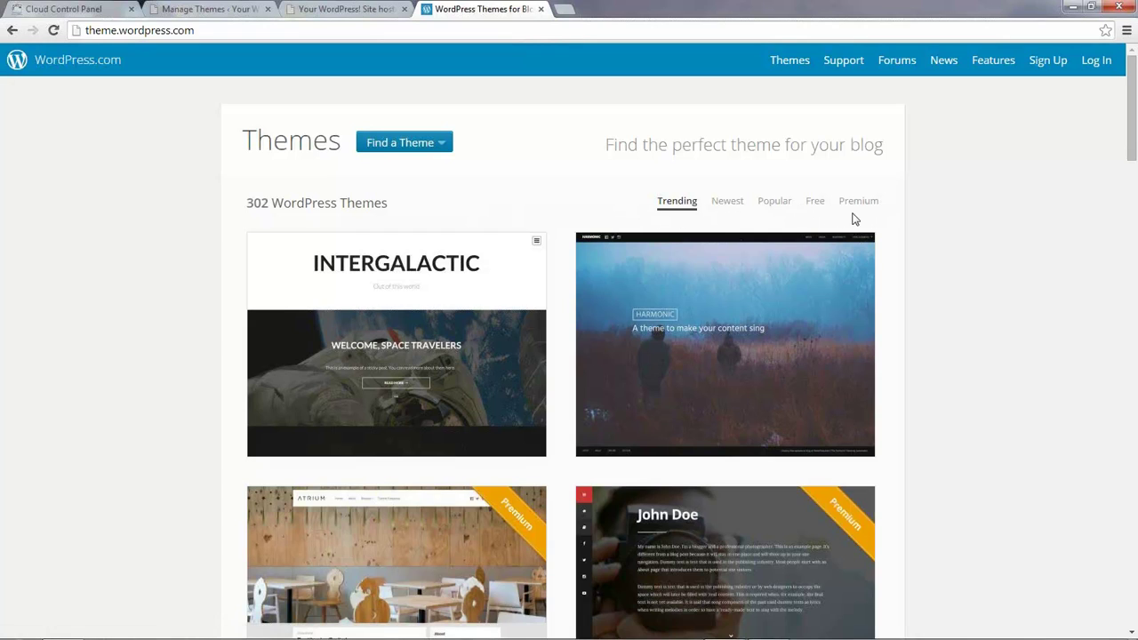
# Step: Browse the trending free and premium themes in the showcase, then close it to return to the installed themes
pyautogui.scroll(-2, 912, 257)
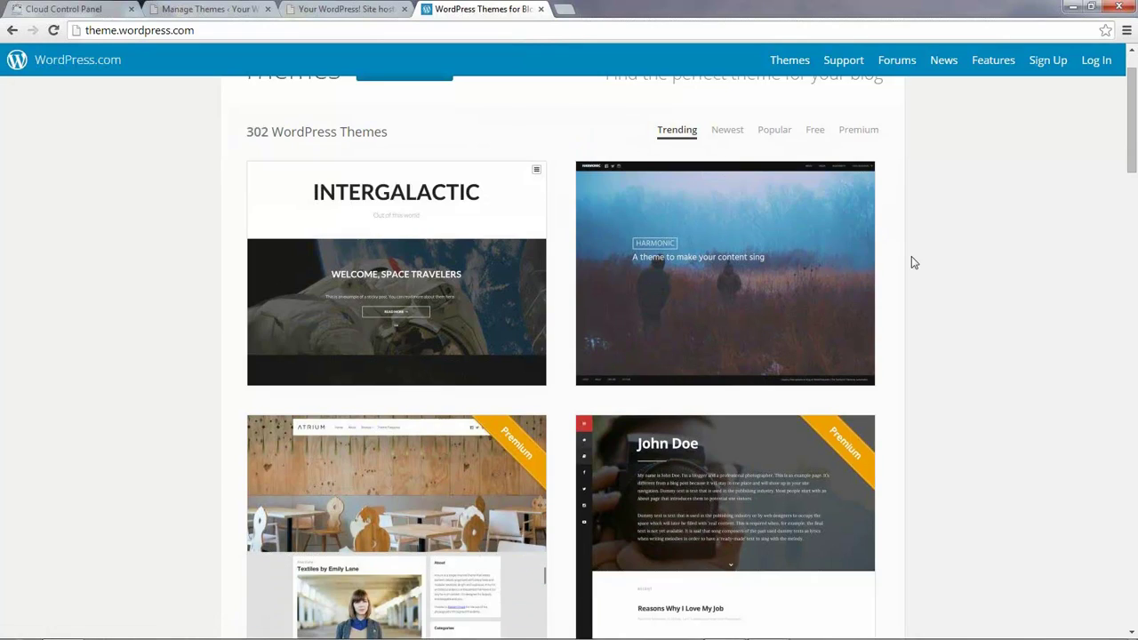
pyautogui.scroll(-2, 913, 263)
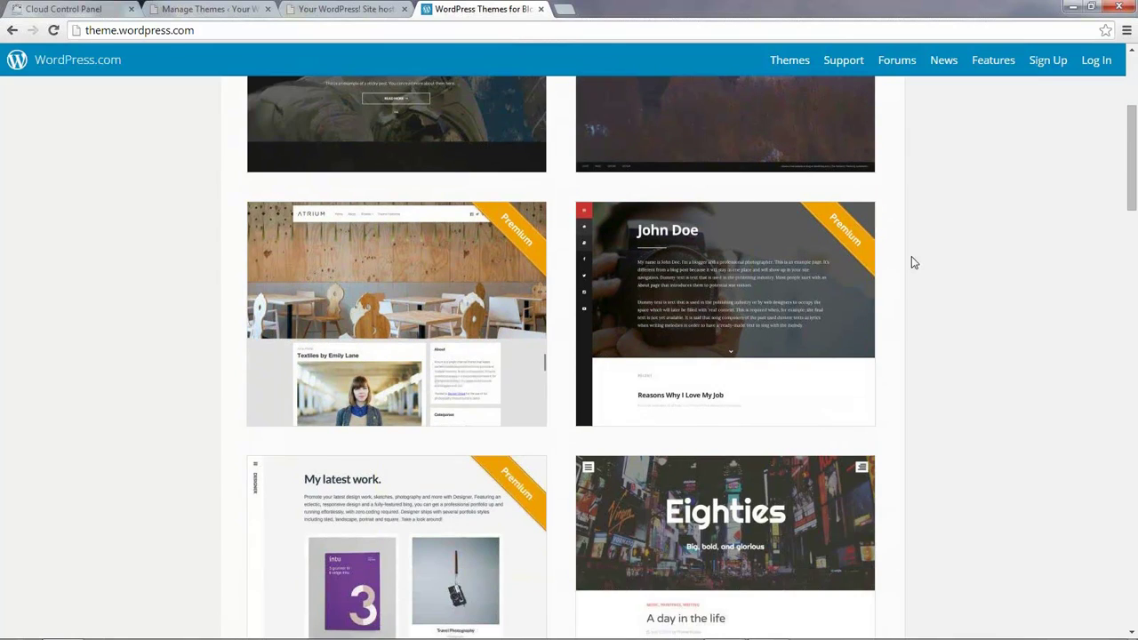
pyautogui.scroll(-2, 912, 263)
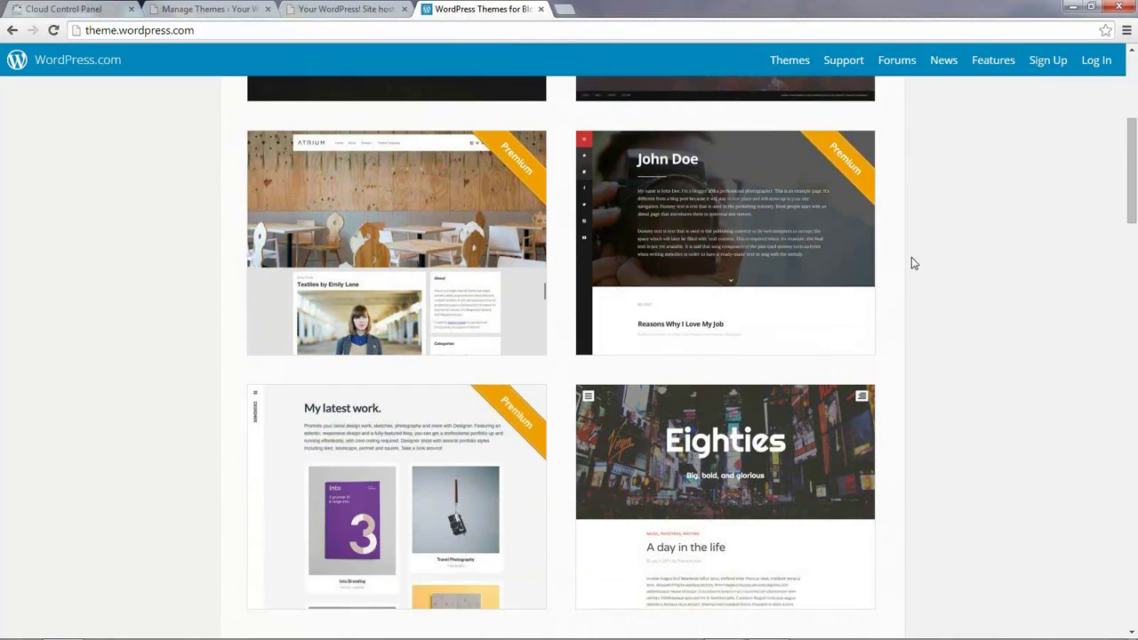
pyautogui.scroll(-2, 912, 264)
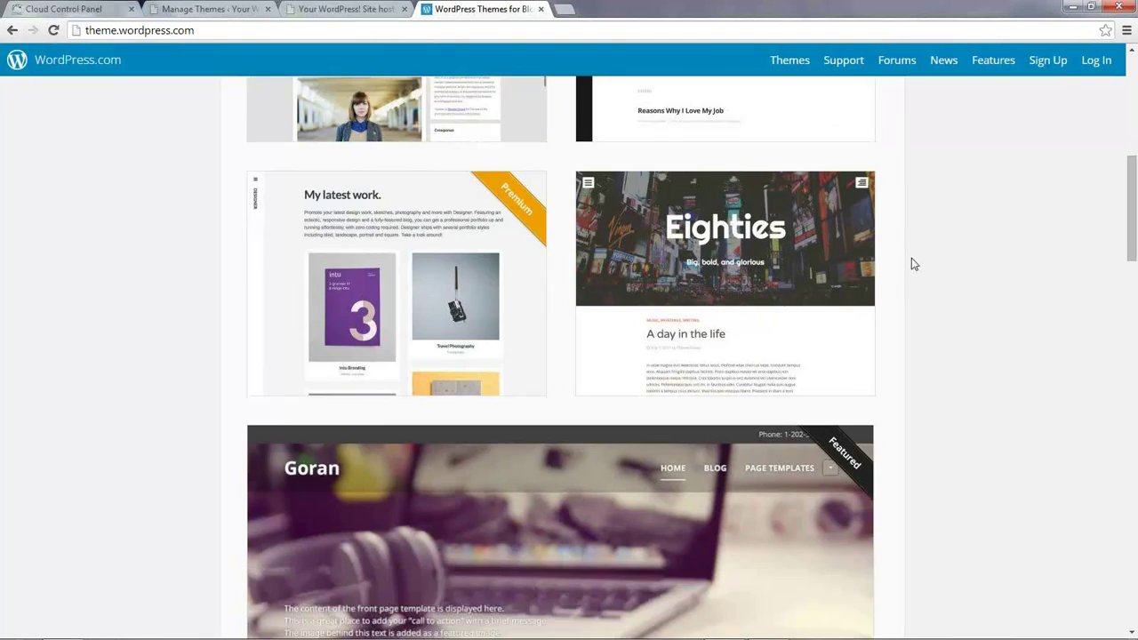
pyautogui.scroll(2, 911, 264)
pyautogui.scroll(1, 911, 262)
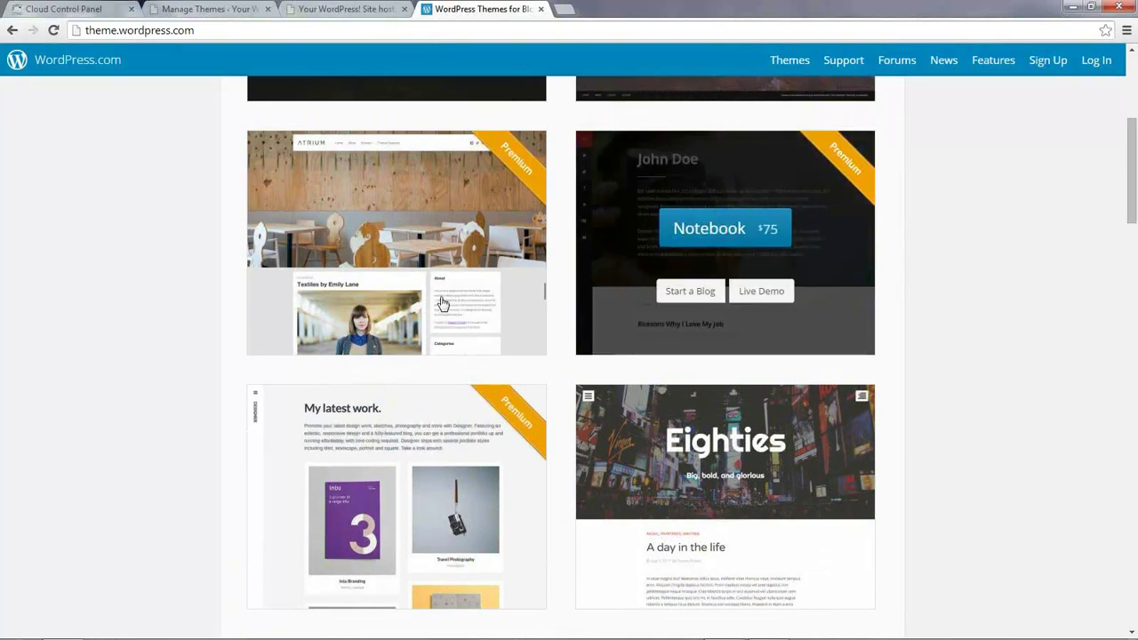
pyautogui.moveTo(411, 285)
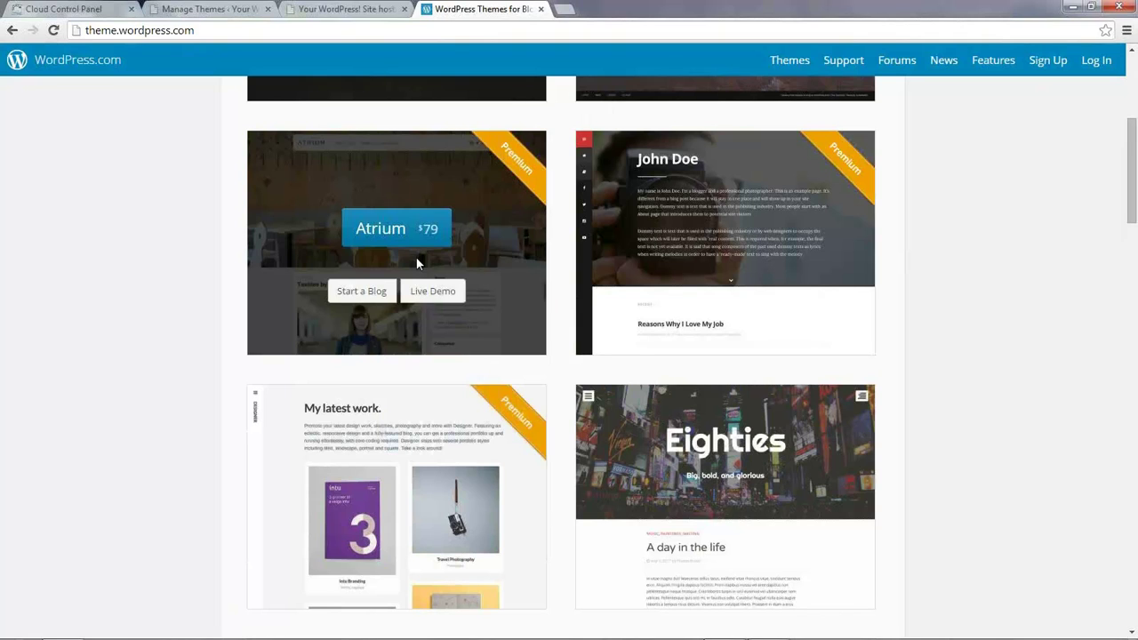
pyautogui.scroll(2, 179, 248)
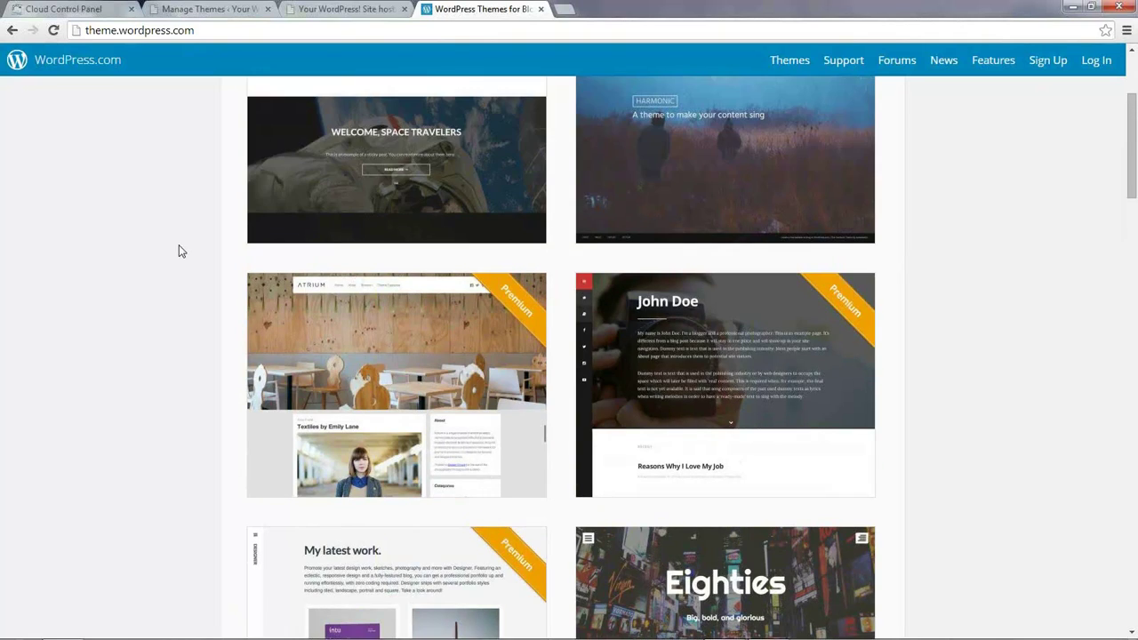
pyautogui.scroll(3, 178, 248)
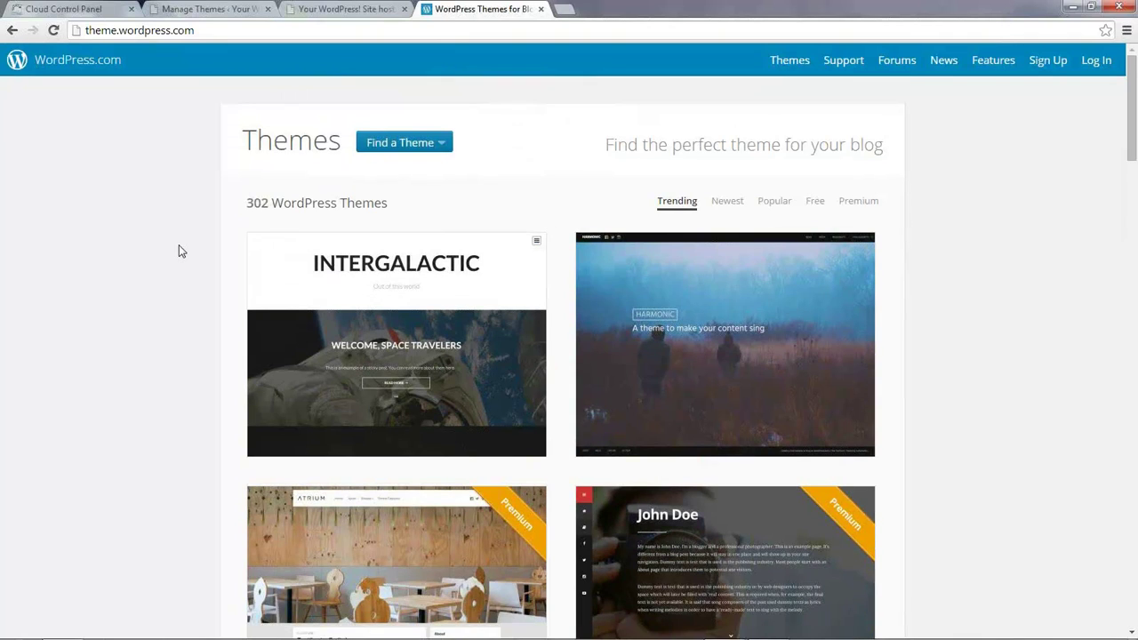
pyautogui.click(541, 9)
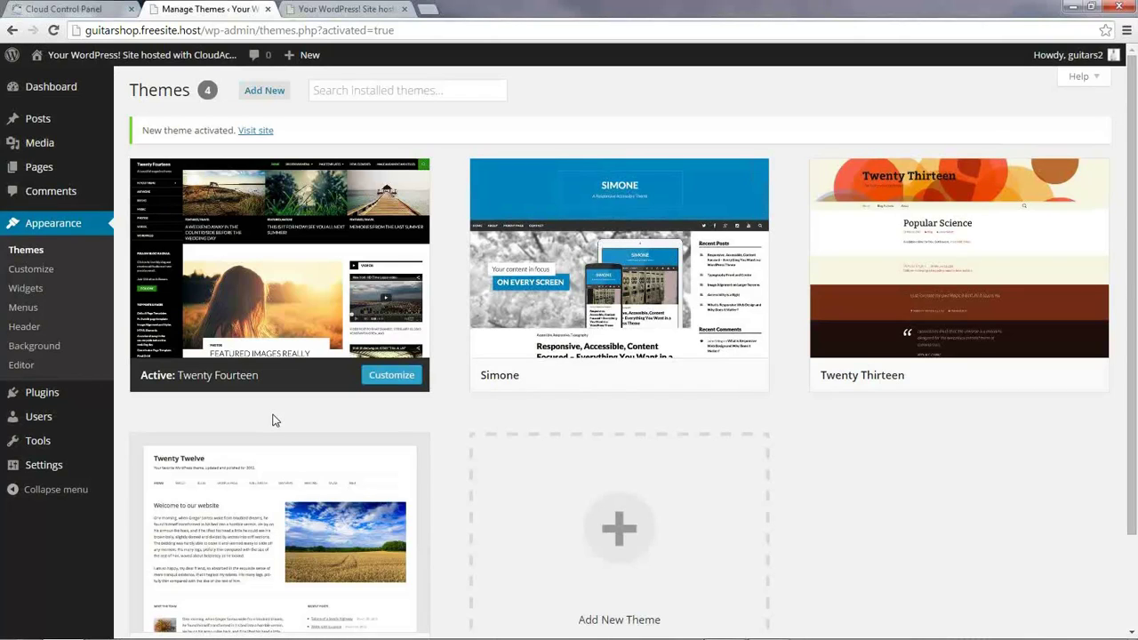
# Step: Start customizing the active Twenty Fourteen theme and set the site title to "Guitar Central"
pyautogui.click(394, 377)
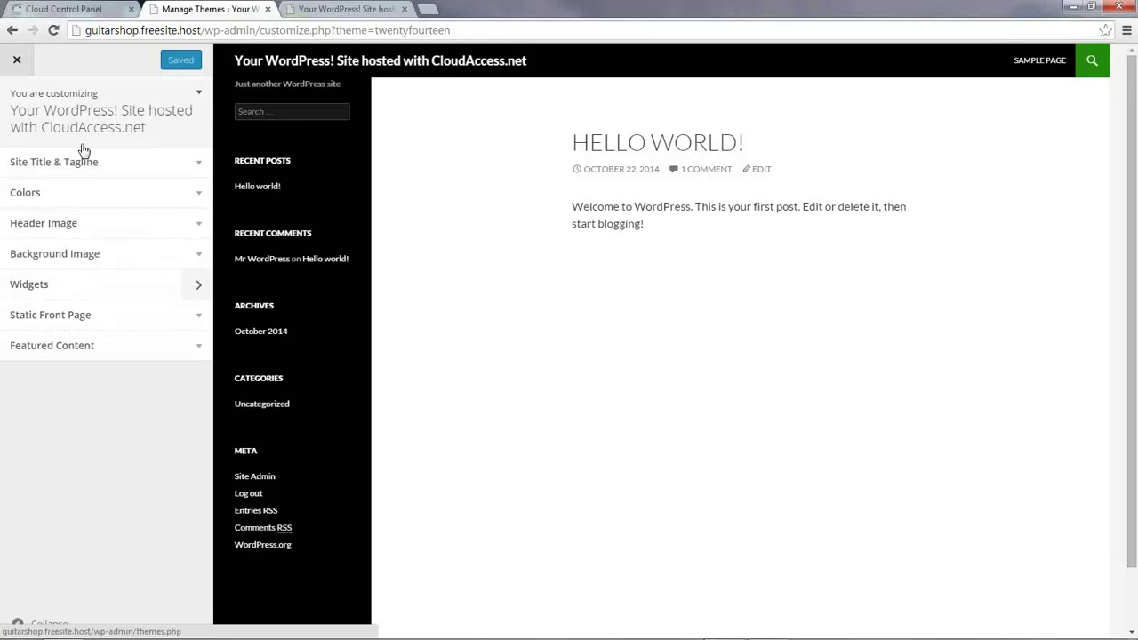
pyautogui.click(183, 164)
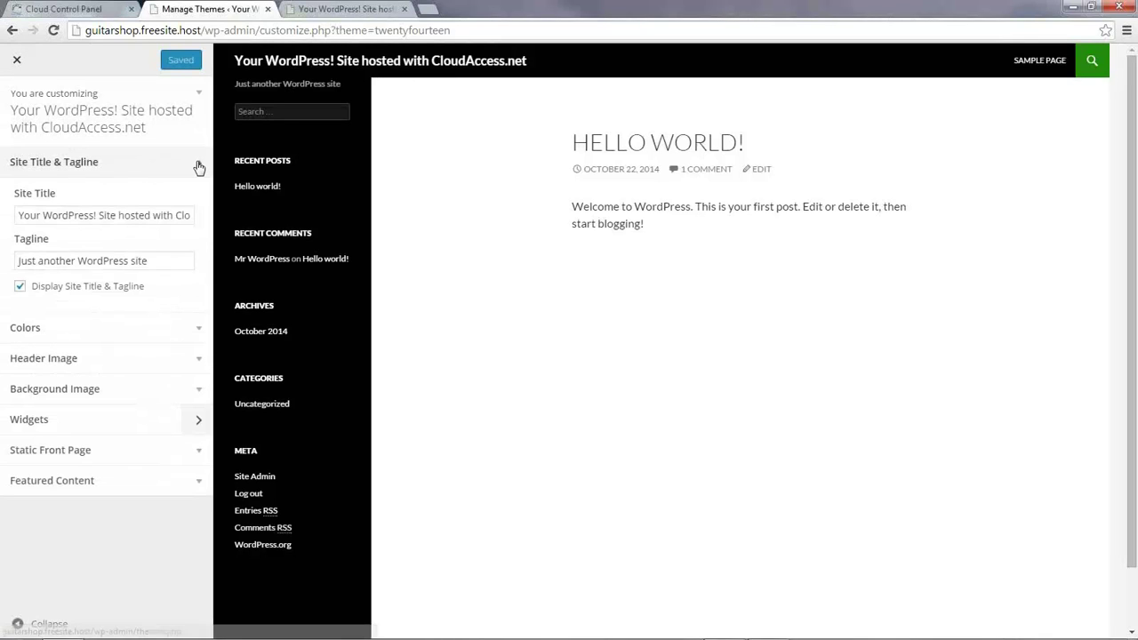
pyautogui.click(178, 213)
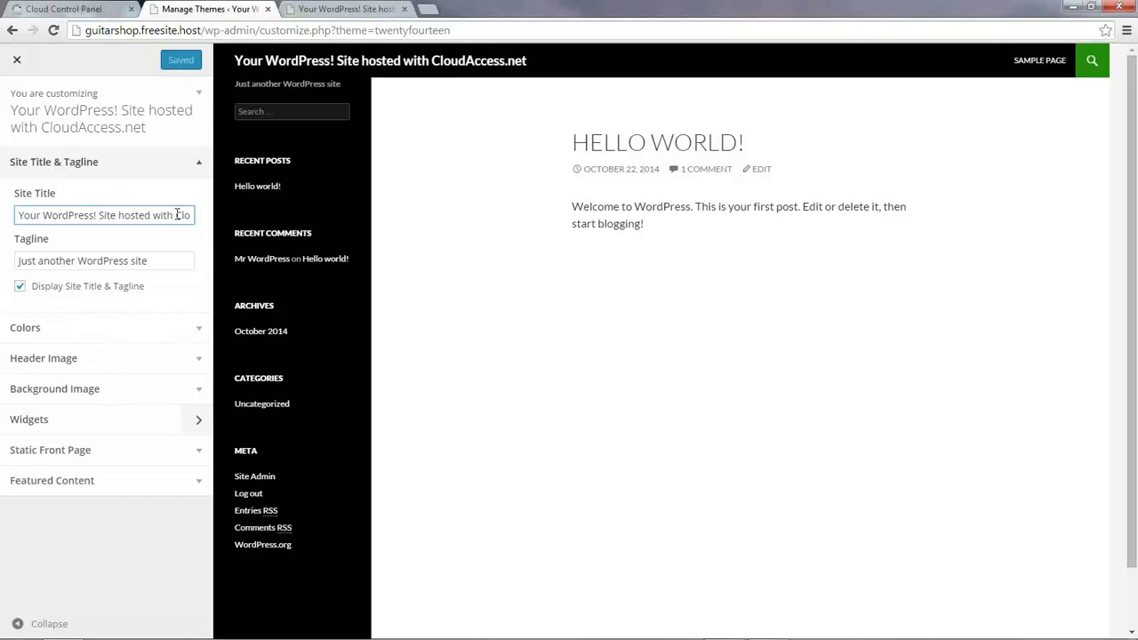
pyautogui.hotkey('ctrl', 'a')
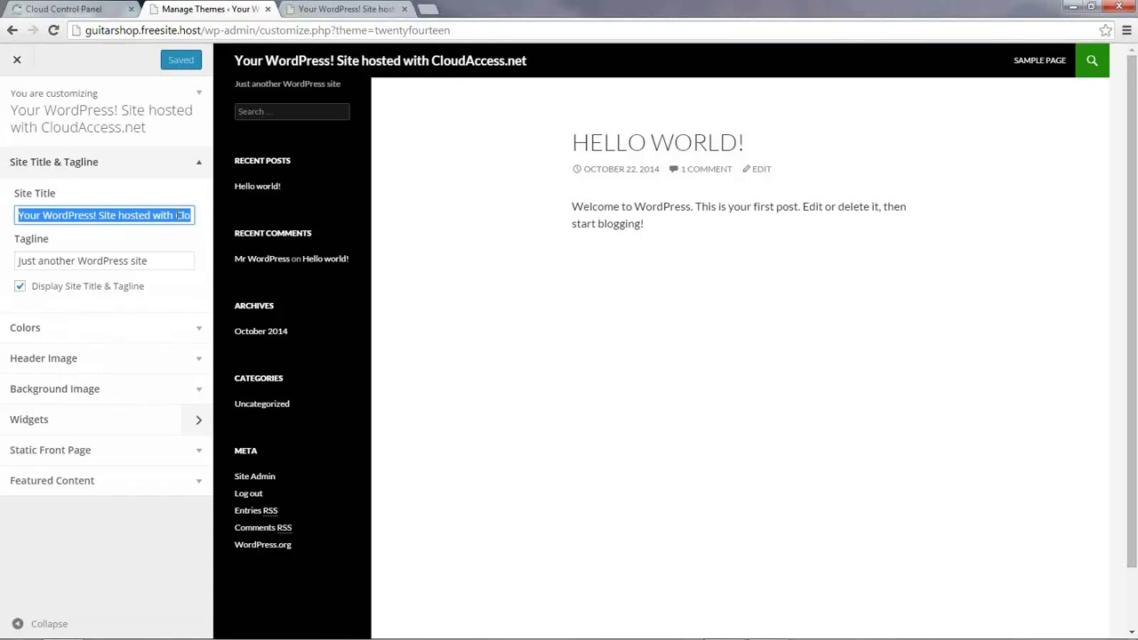
pyautogui.press('BackSpace')
pyautogui.write('G')
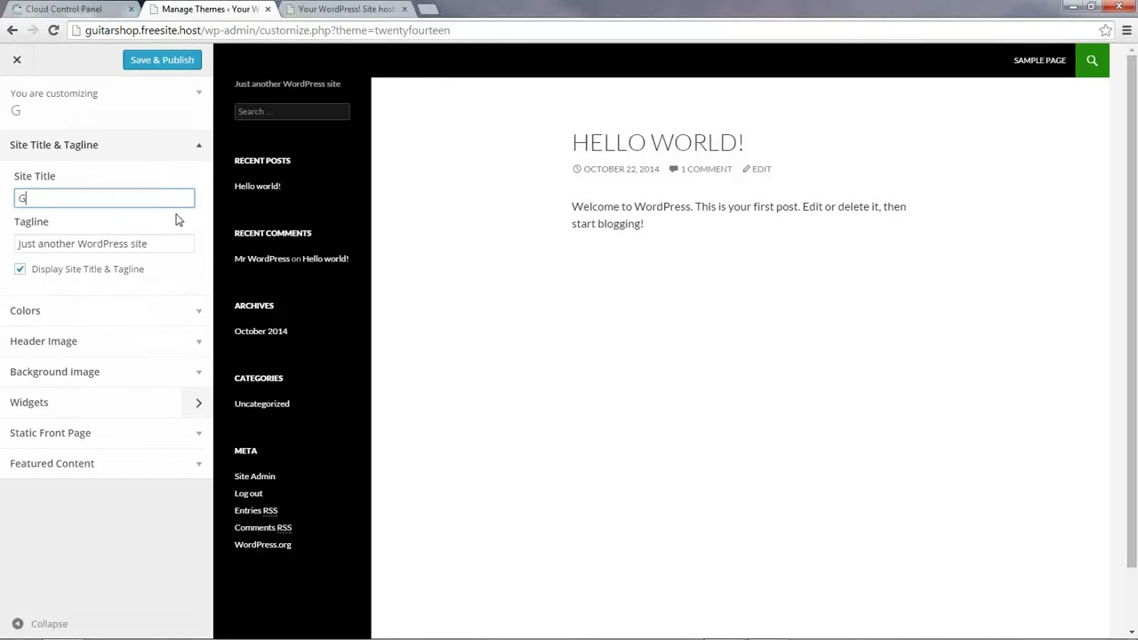
pyautogui.write('uitar Central')
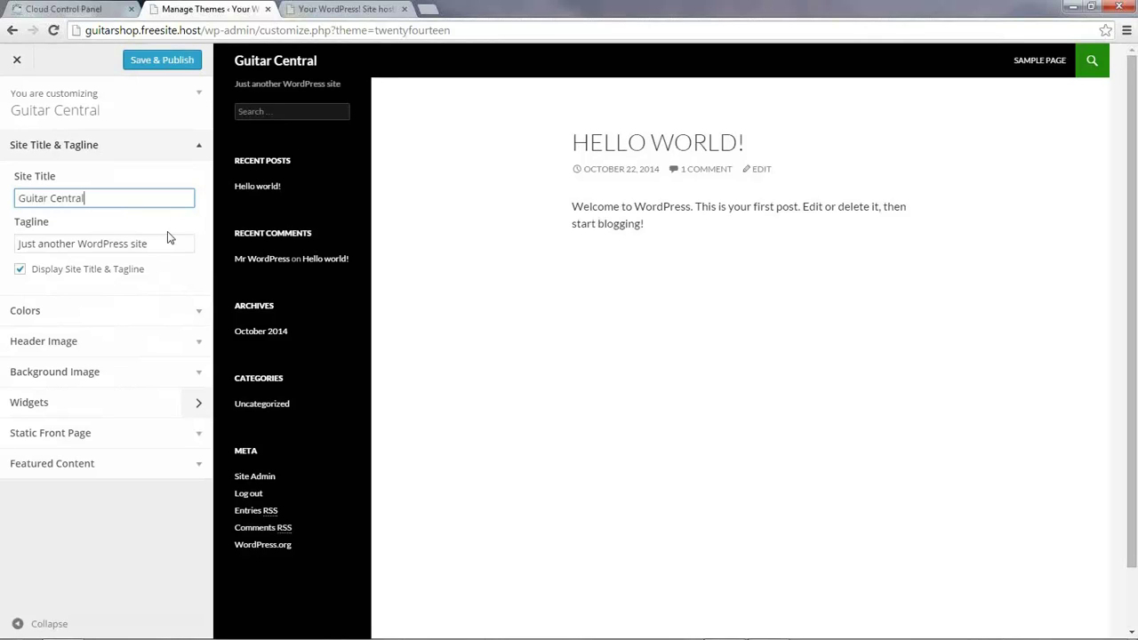
# Step: Replace the site's tagline with "Your one stop guitar shop"
pyautogui.moveTo(155, 246); pyautogui.dragTo(2, 237)
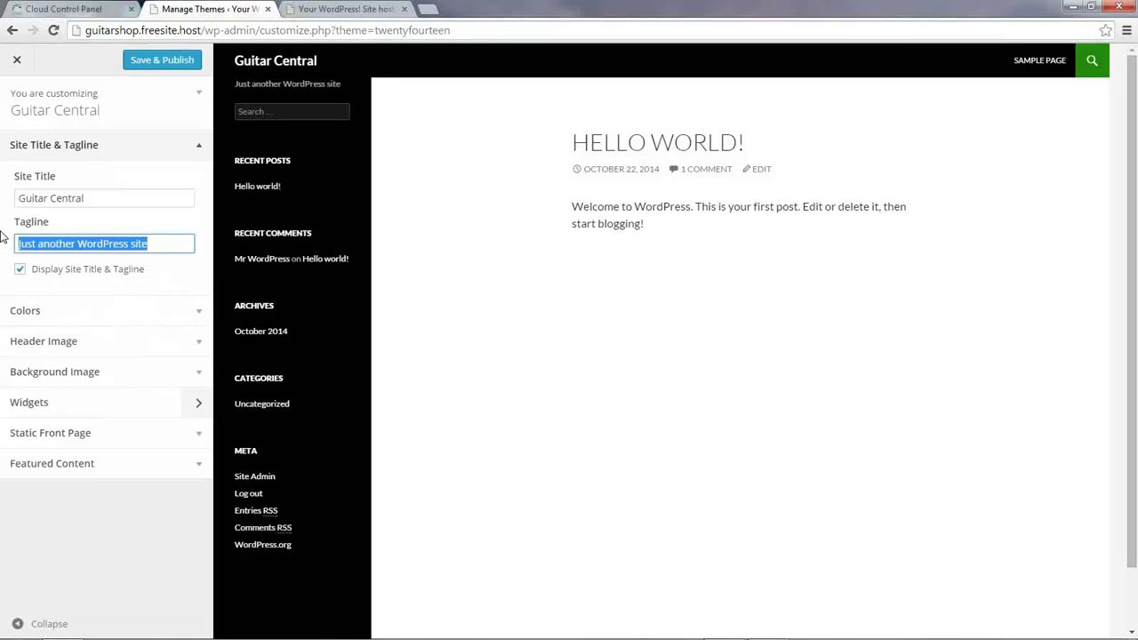
pyautogui.write('Your one')
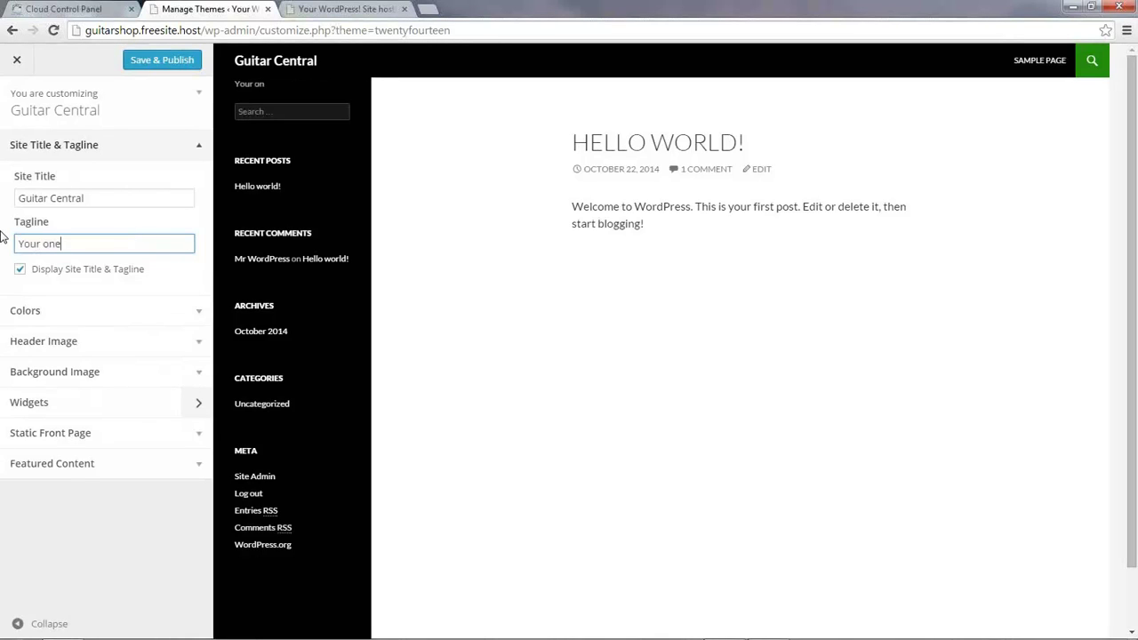
pyautogui.write(' stop guitar shop')
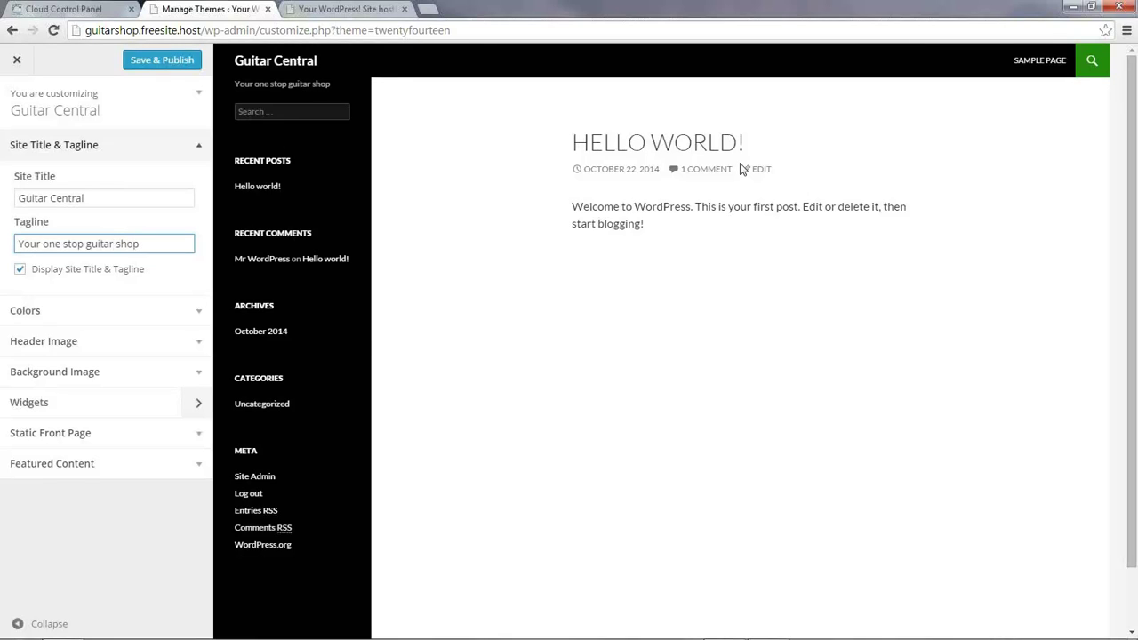
# Step: Set the site title color to the orange preset #dd9933
pyautogui.click(198, 313)
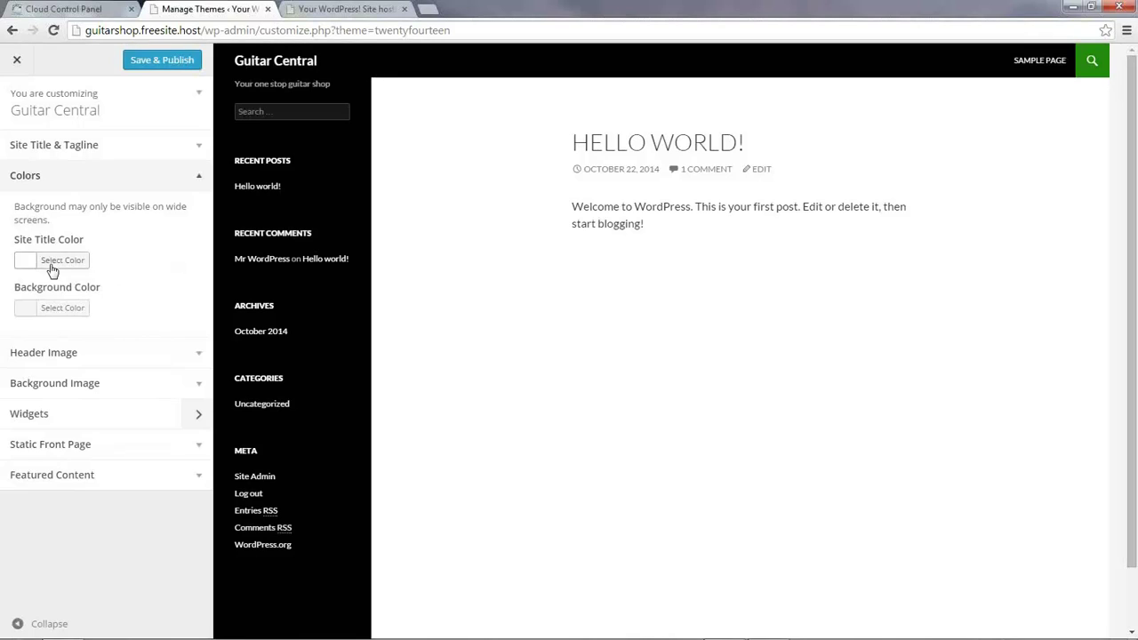
pyautogui.click(20, 265)
pyautogui.click(79, 426)
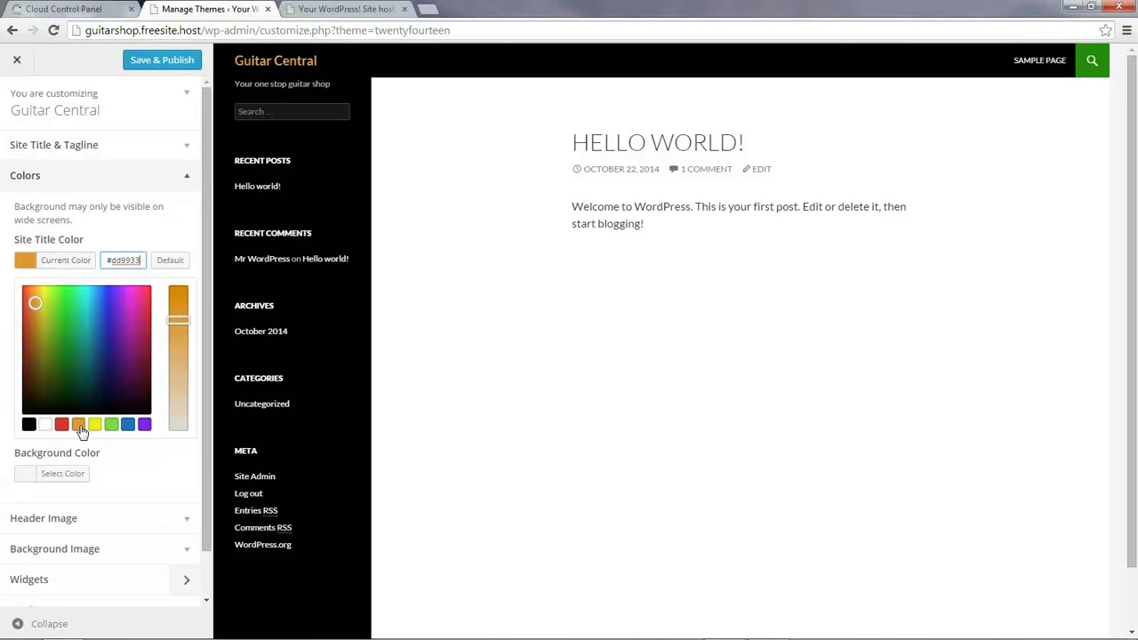
# Step: Set the site's background color to the orange preset #dd9933
pyautogui.click(142, 233)
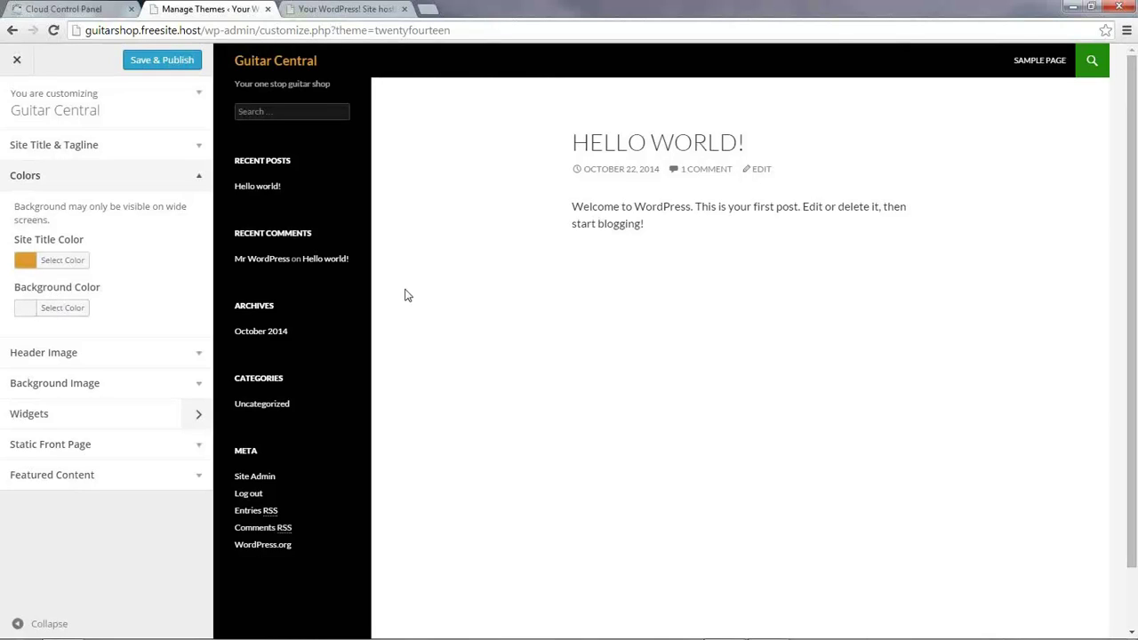
pyautogui.click(51, 308)
pyautogui.click(78, 472)
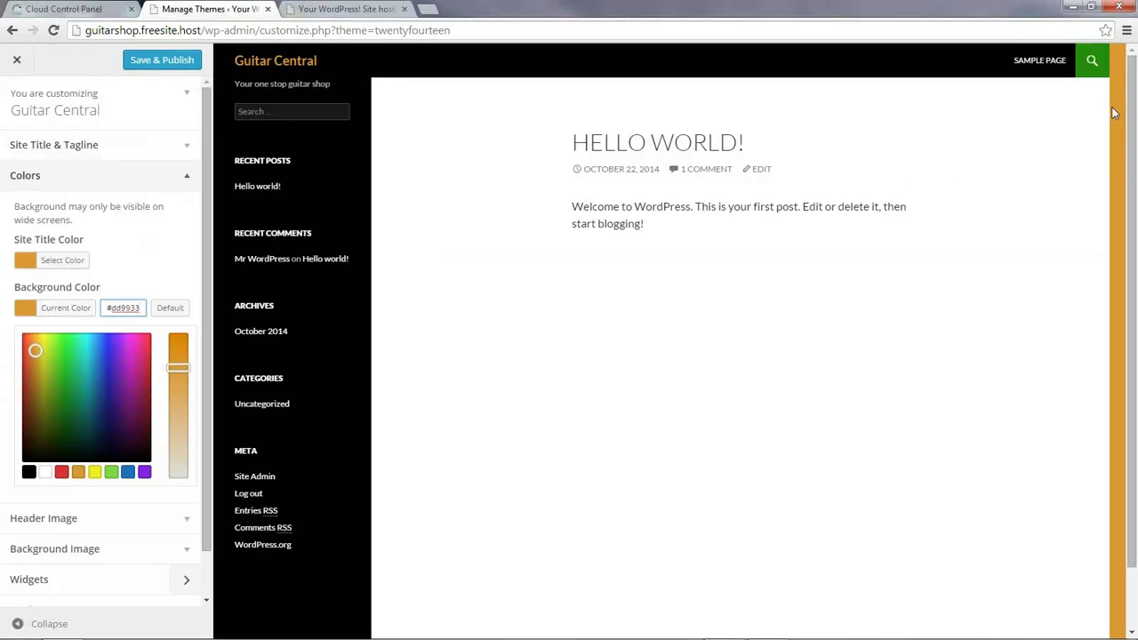
pyautogui.click(173, 243)
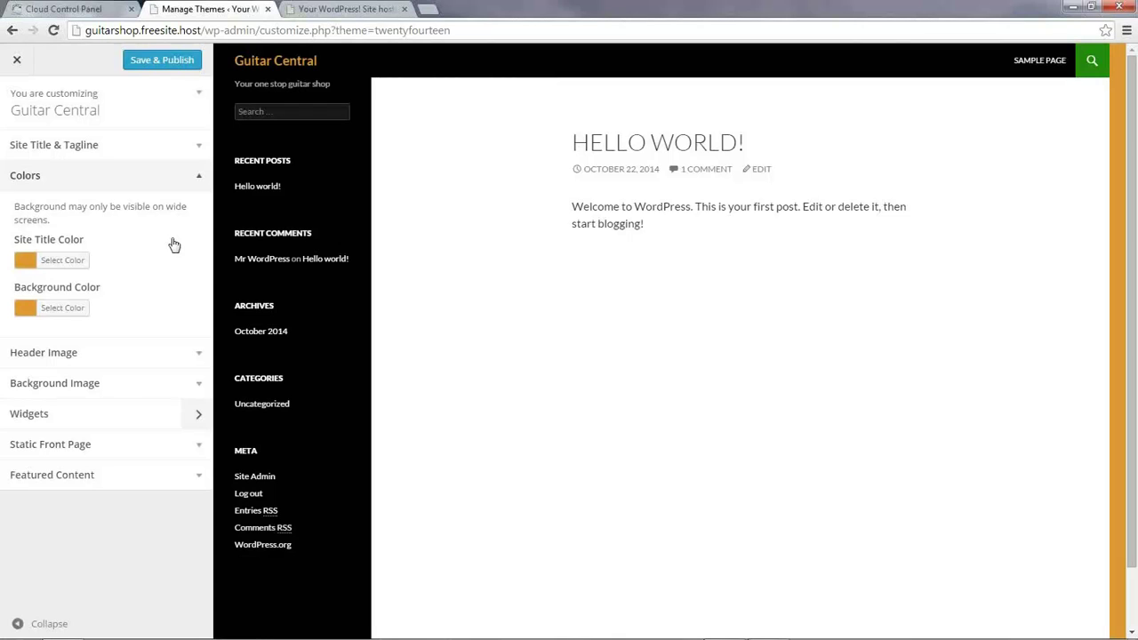
# Step: Save and publish the title, tagline and color changes, and reload the live site to check them
pyautogui.click(311, 9)
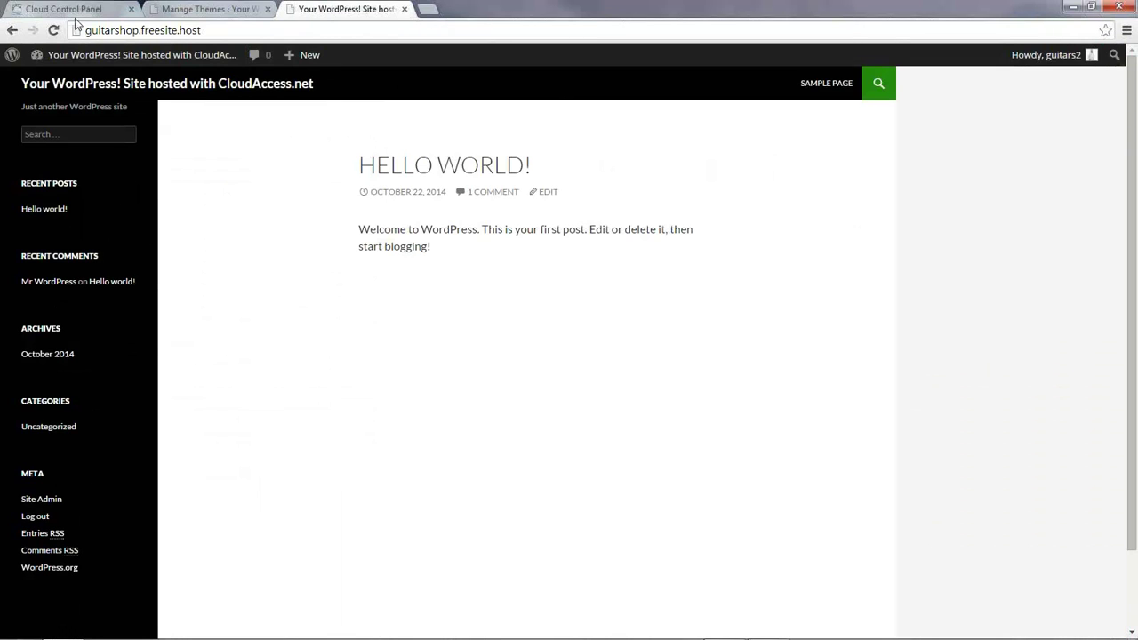
pyautogui.click(54, 31)
pyautogui.click(208, 11)
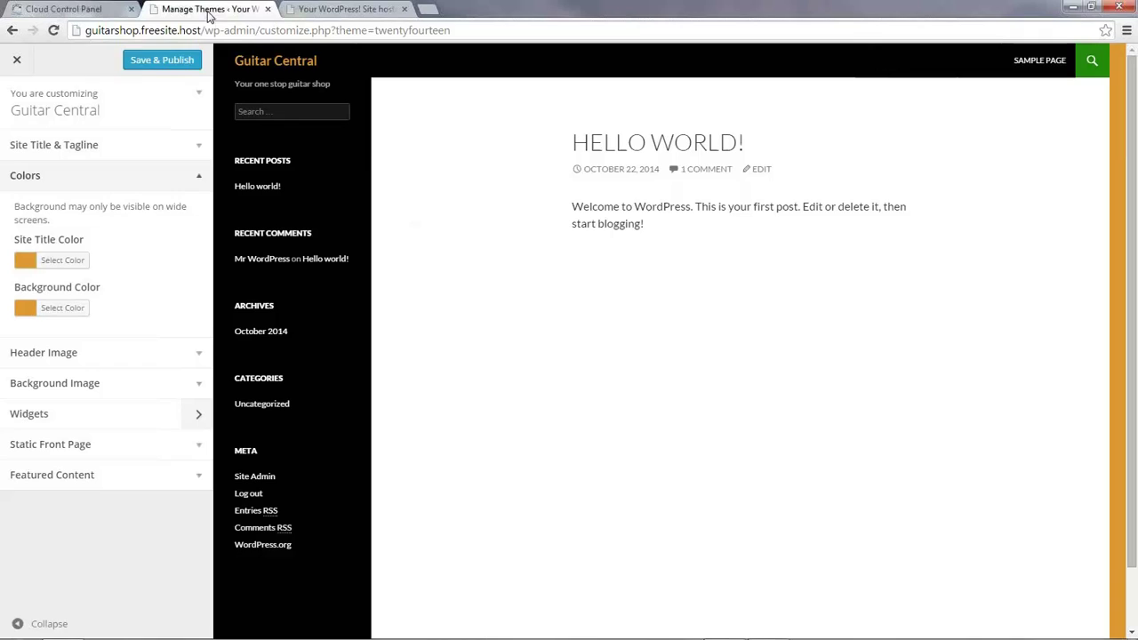
pyautogui.click(167, 64)
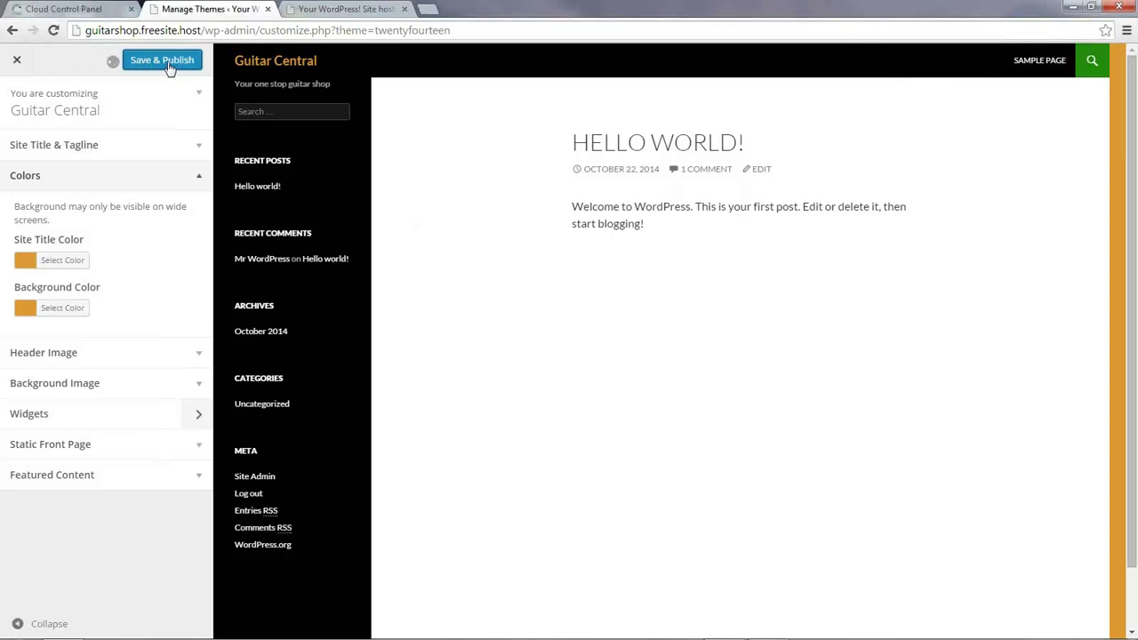
pyautogui.click(333, 11)
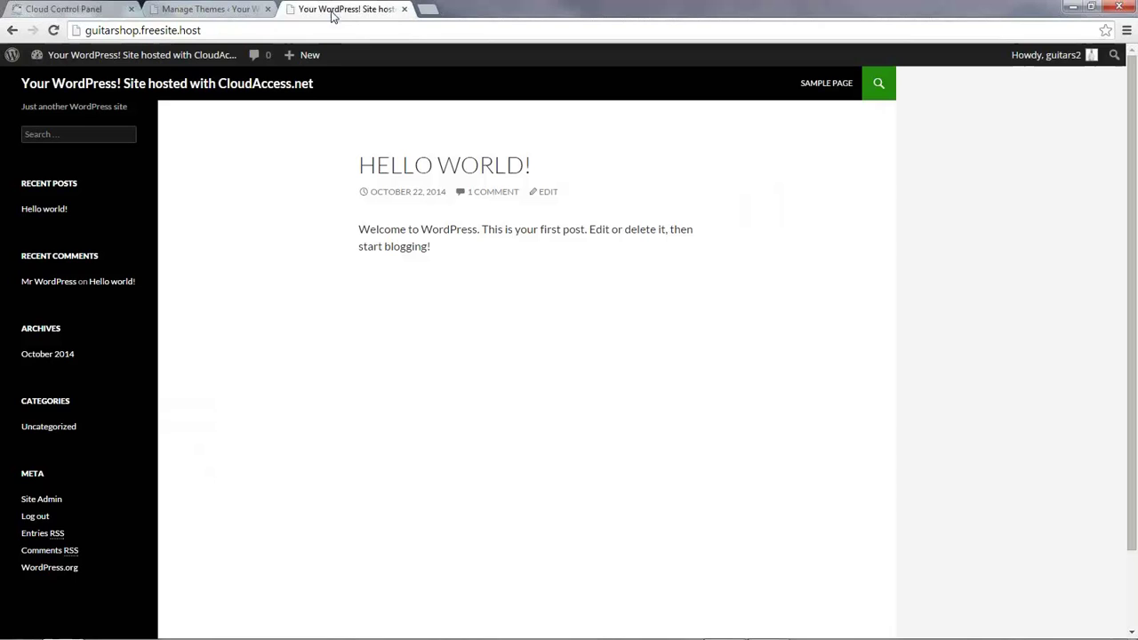
pyautogui.click(53, 31)
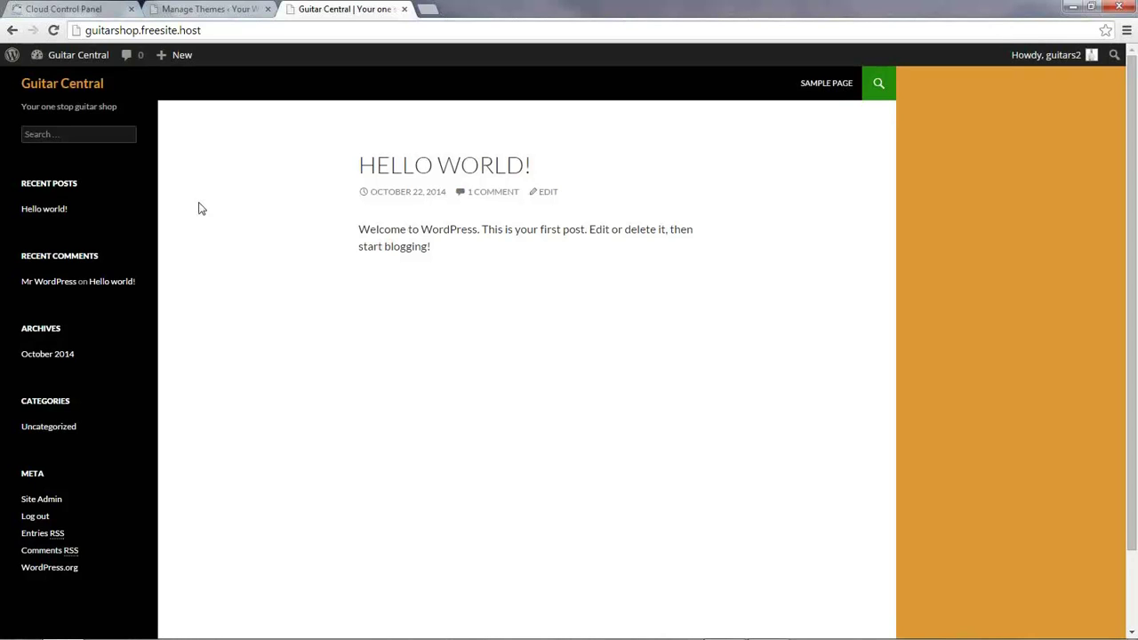
# Step: Upload wpheader.jpg from the guitar folder in Documents > Webinar Images as the new header image
pyautogui.click(205, 10)
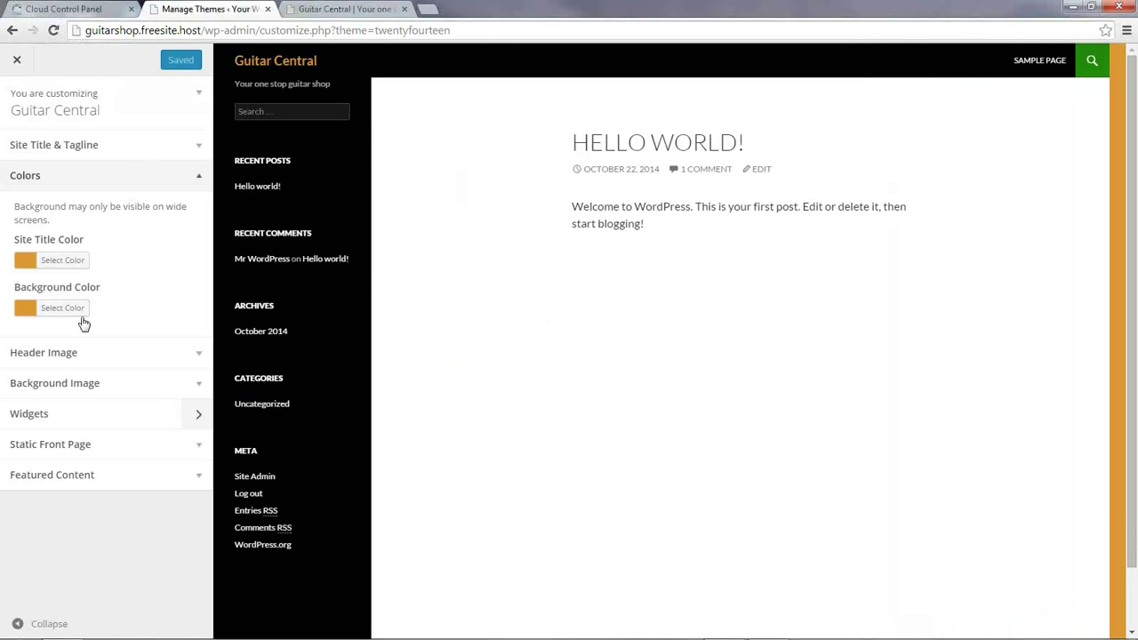
pyautogui.click(198, 354)
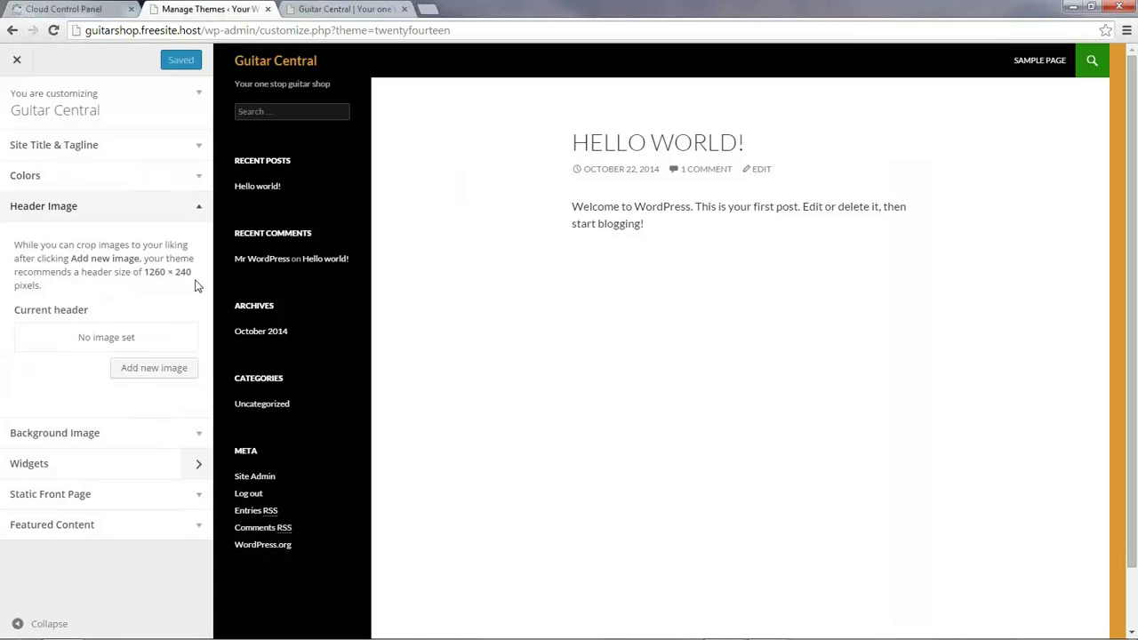
pyautogui.click(157, 368)
pyautogui.click(551, 346)
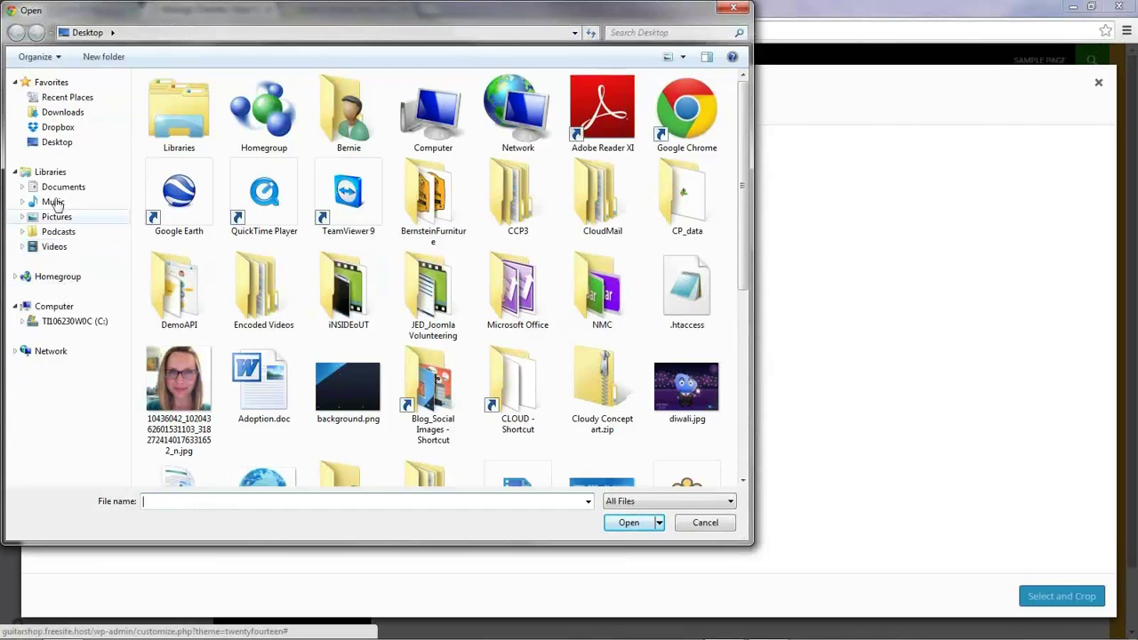
pyautogui.click(56, 189)
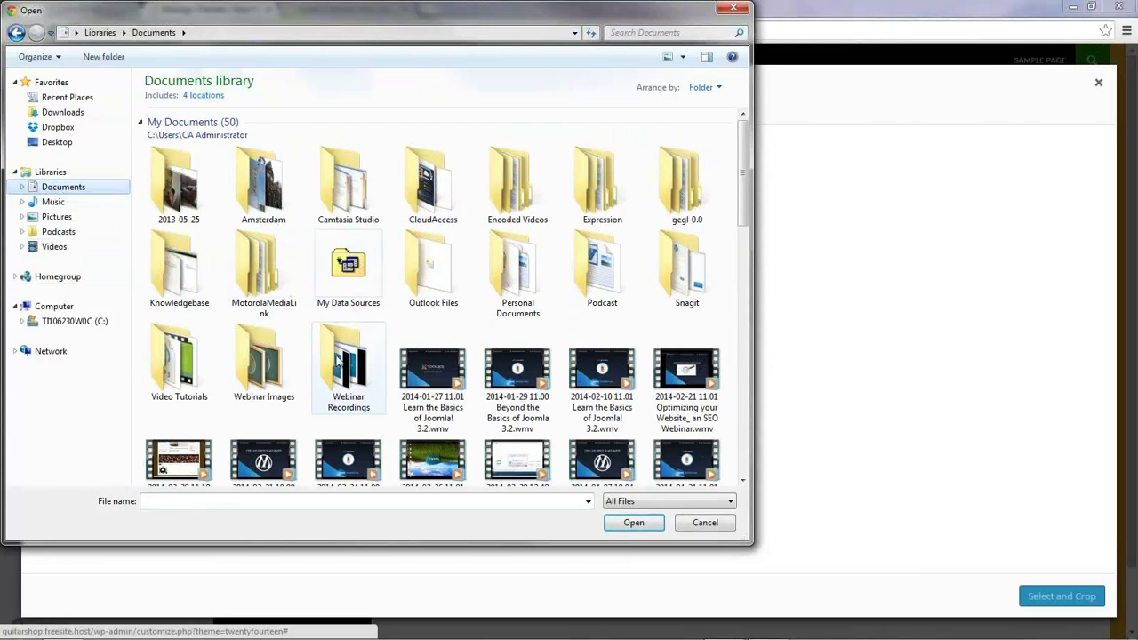
pyautogui.doubleClick(260, 377)
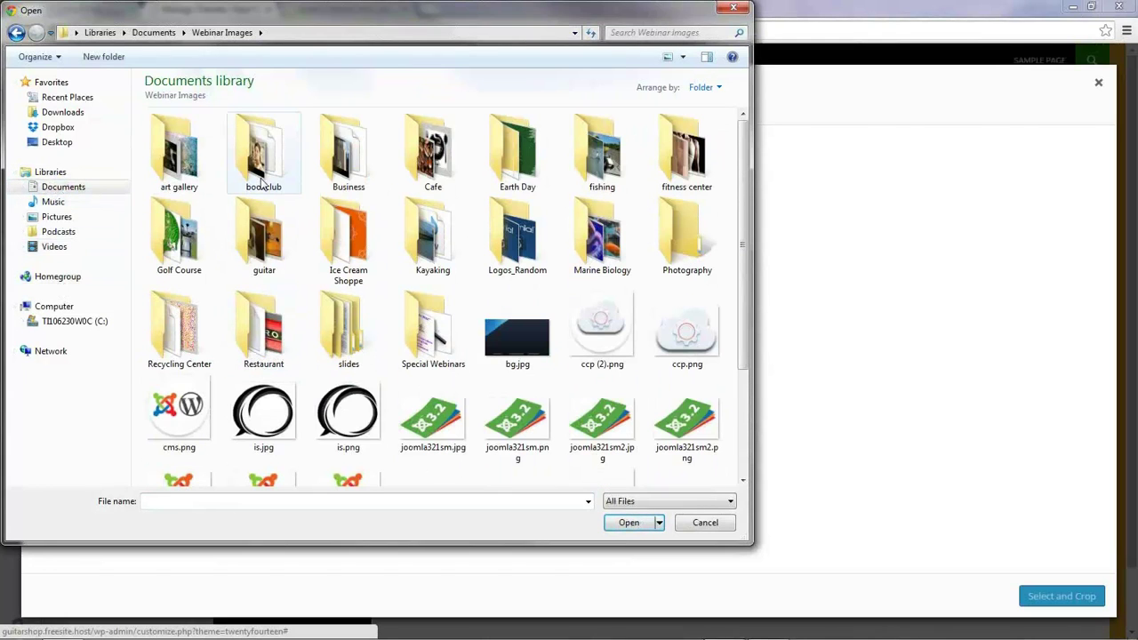
pyautogui.doubleClick(262, 257)
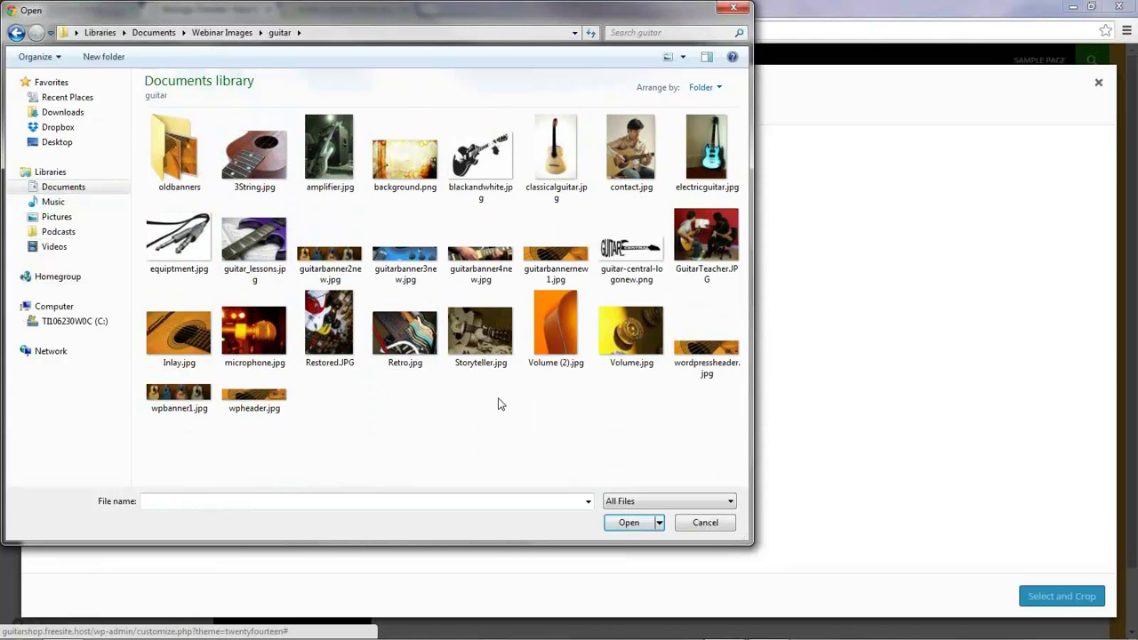
pyautogui.moveTo(411, 18); pyautogui.dragTo(559, 37)
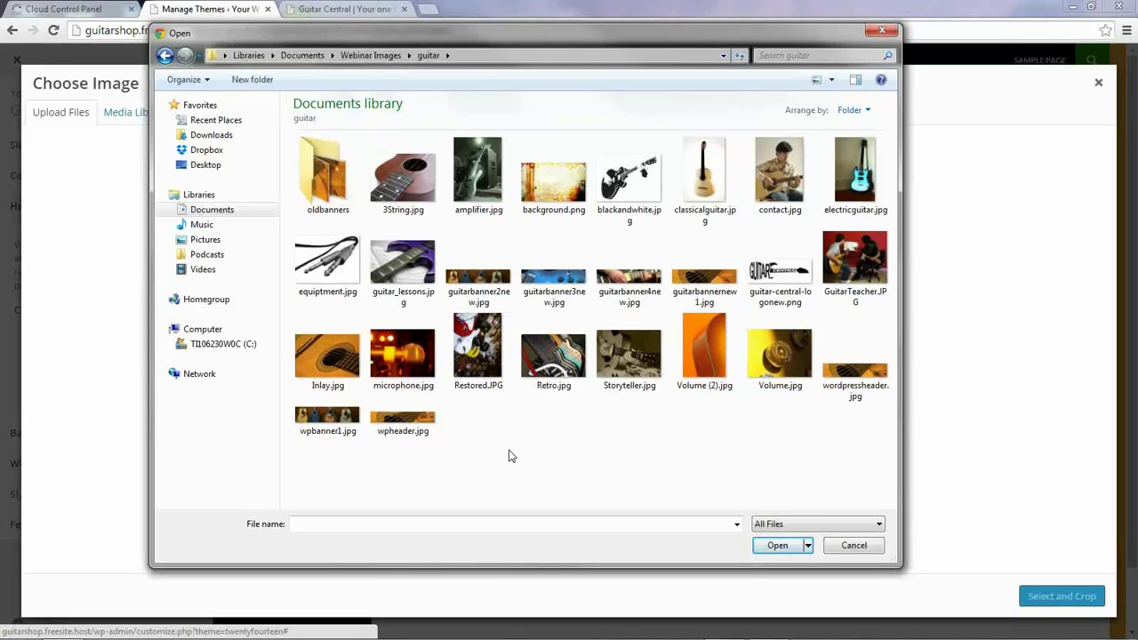
pyautogui.doubleClick(402, 425)
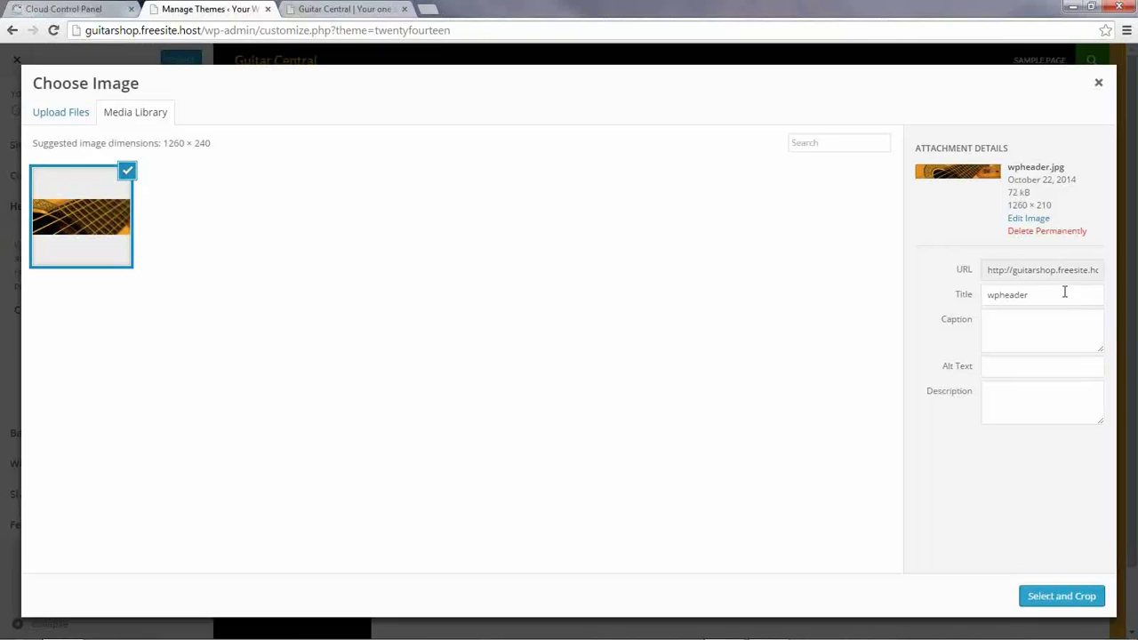
# Step: Crop the header image with the crop area shifted to take in the whole Guitar Central logo, leaving the attachment details as they are
pyautogui.click(1017, 295)
pyautogui.click(1003, 368)
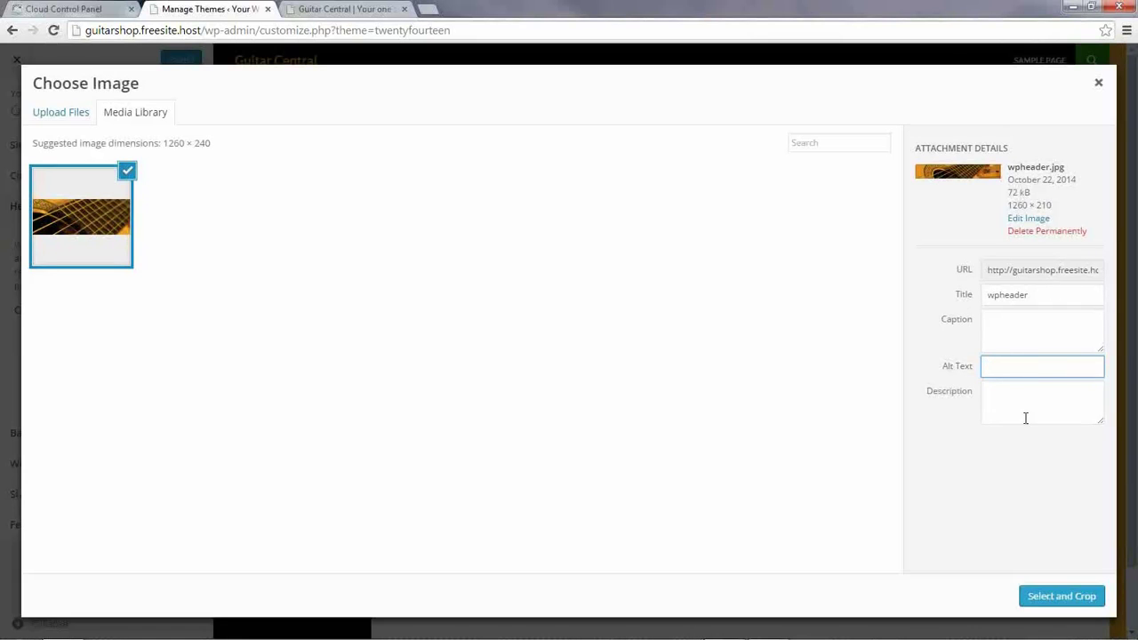
pyautogui.click(995, 506)
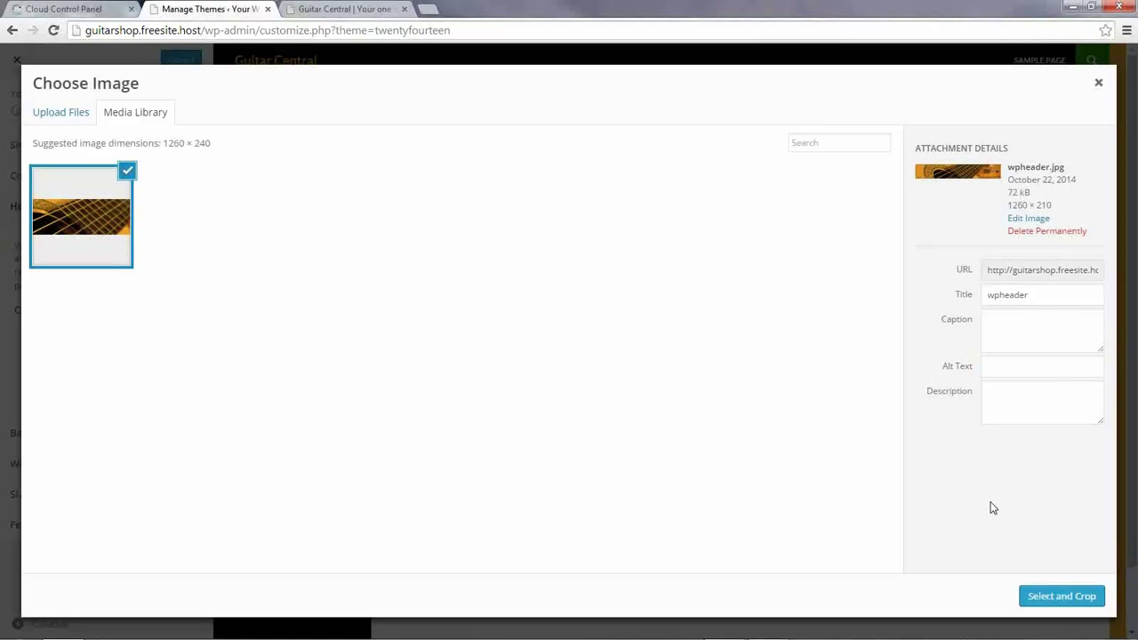
pyautogui.click(1057, 599)
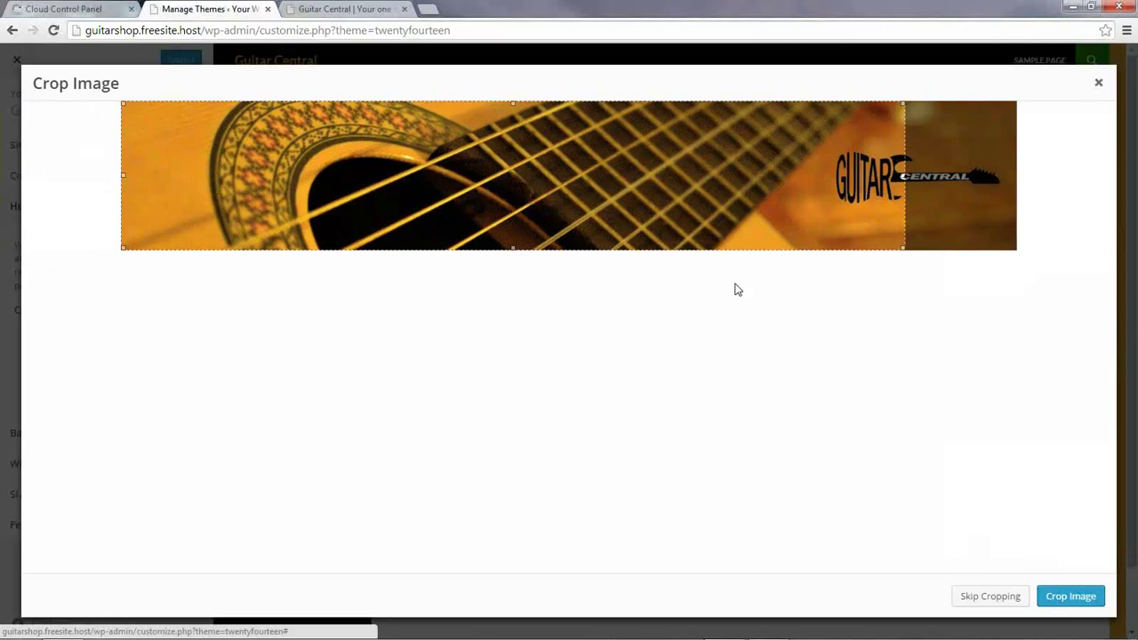
pyautogui.moveTo(664, 209); pyautogui.dragTo(744, 207)
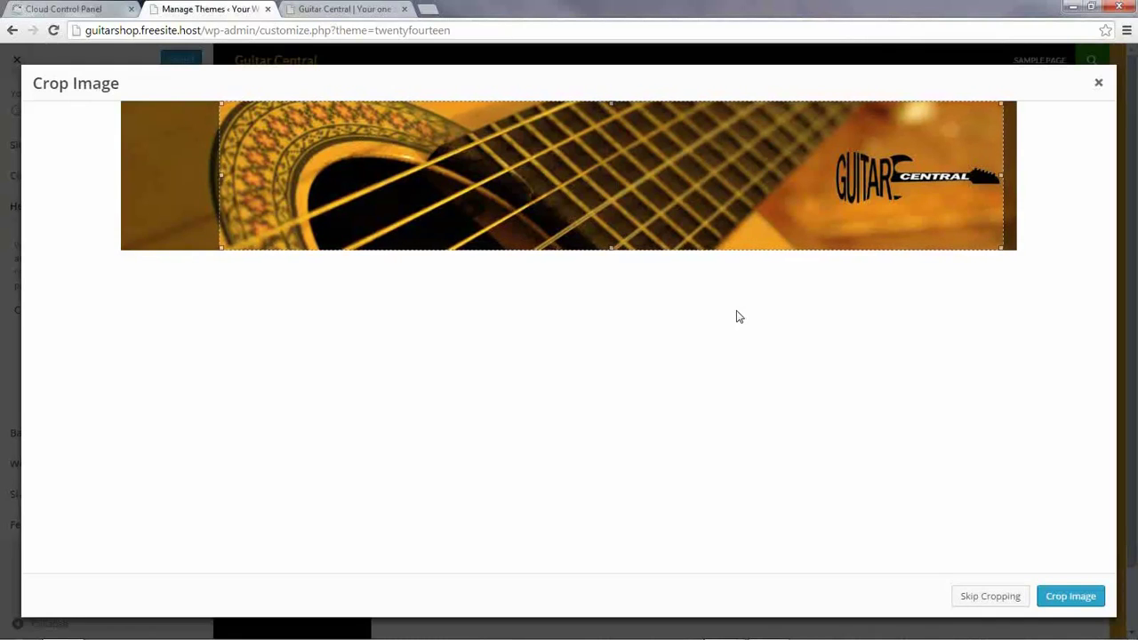
pyautogui.click(1070, 599)
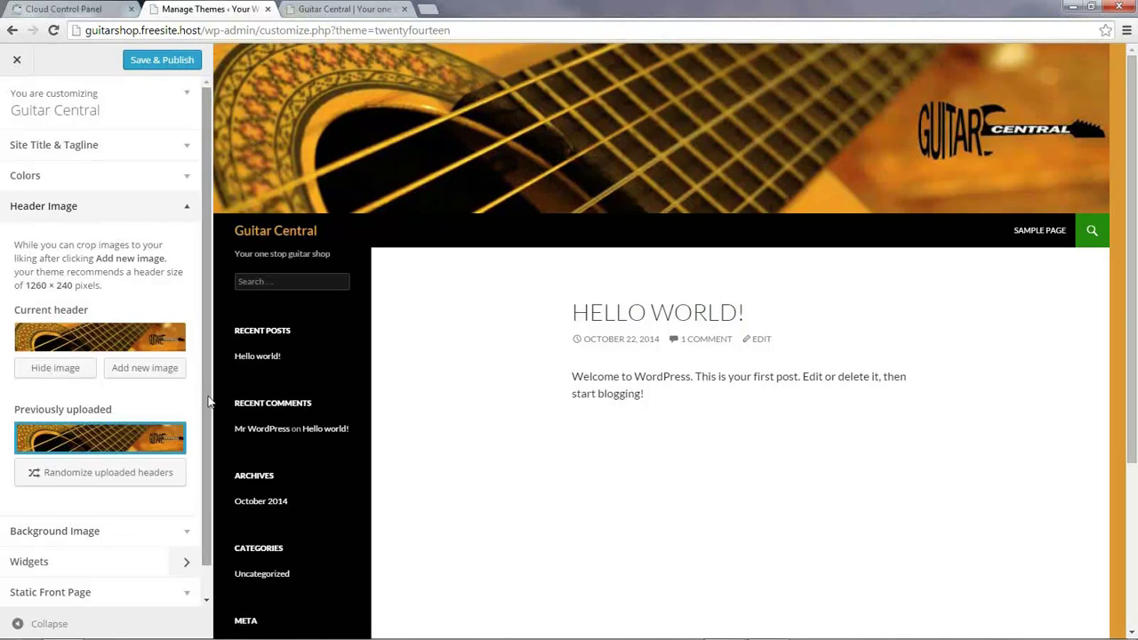
# Step: Upload background.png from the guitar folder as the site's background image
pyautogui.scroll(-1, 207, 401)
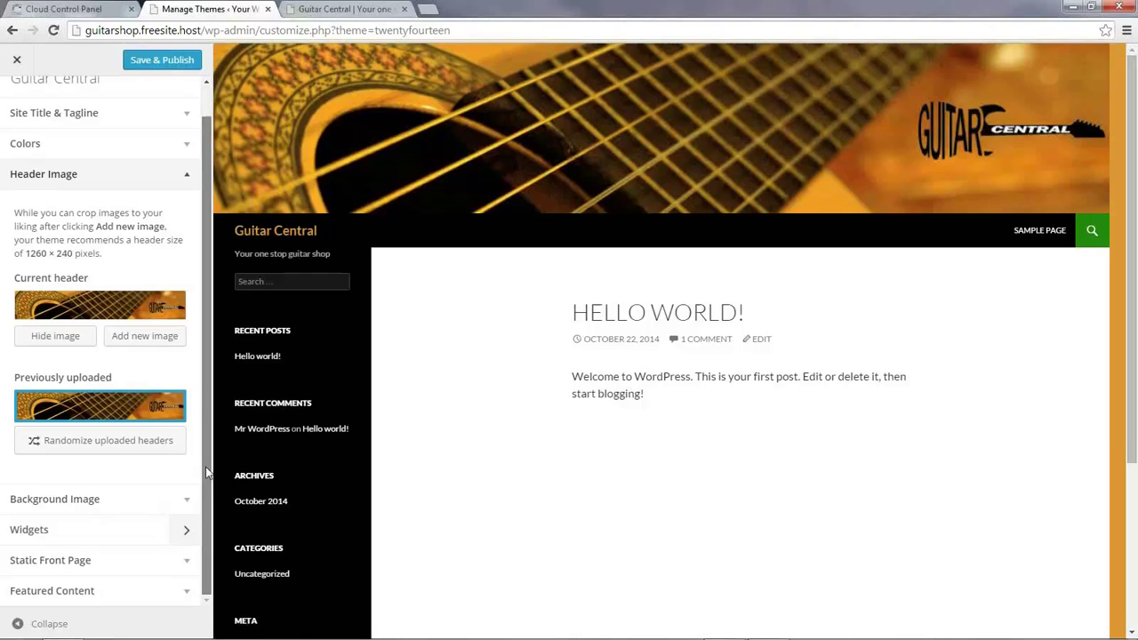
pyautogui.click(187, 176)
pyautogui.click(200, 241)
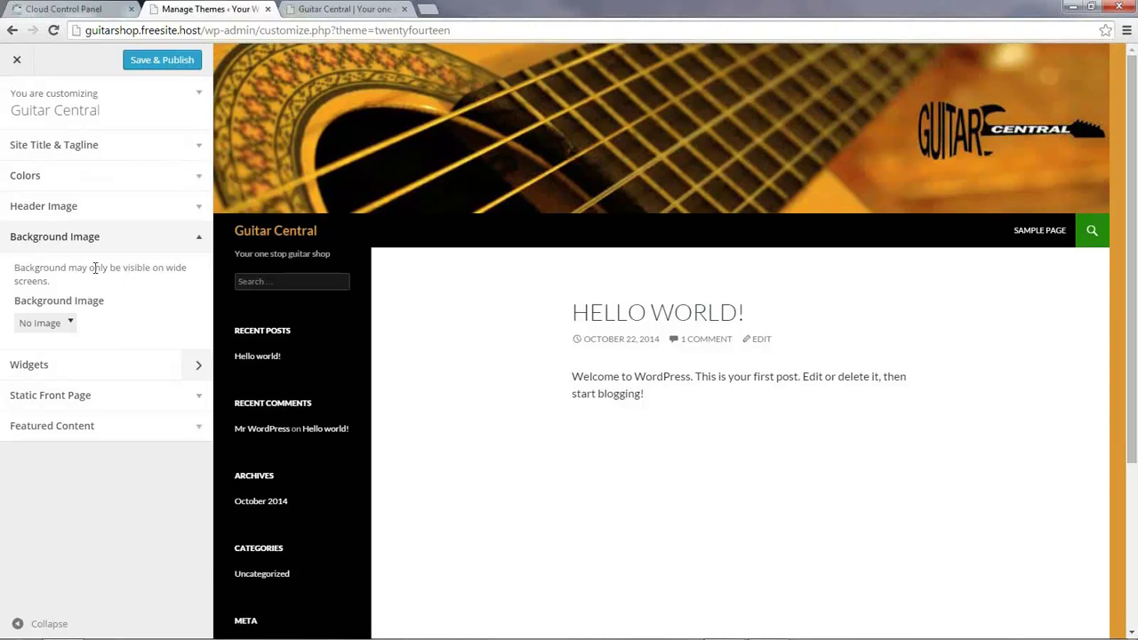
pyautogui.click(49, 326)
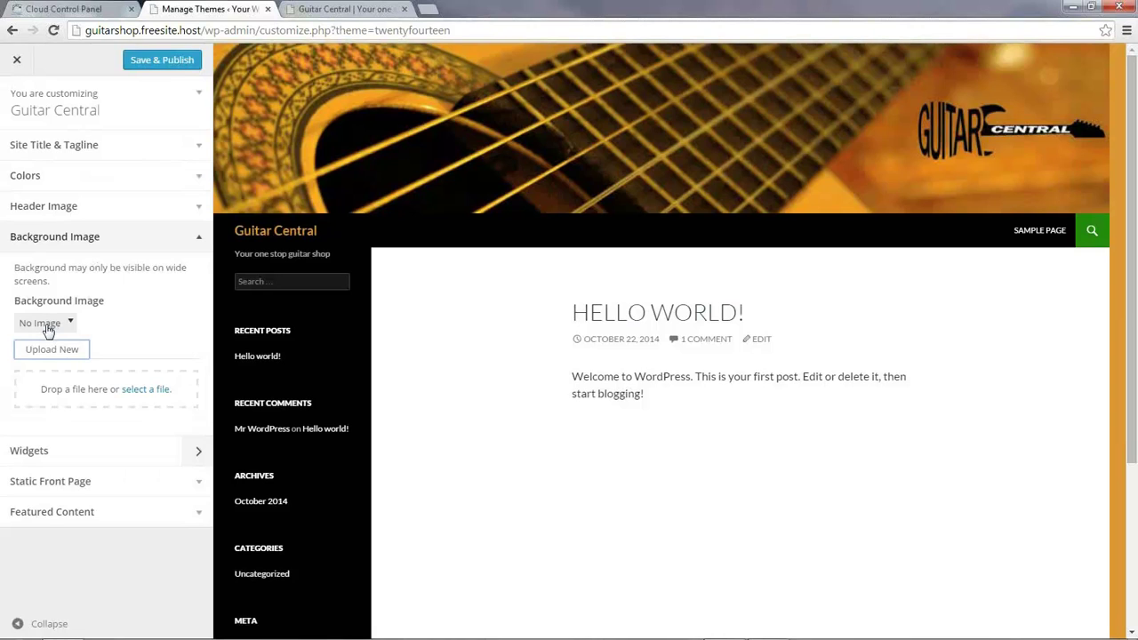
pyautogui.click(138, 393)
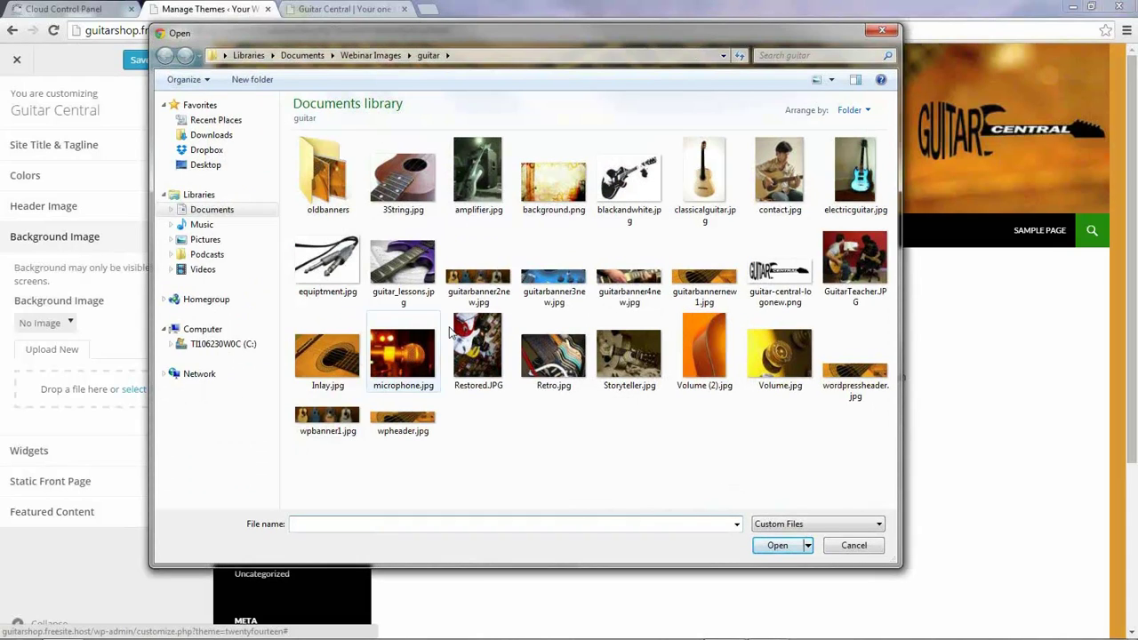
pyautogui.doubleClick(544, 186)
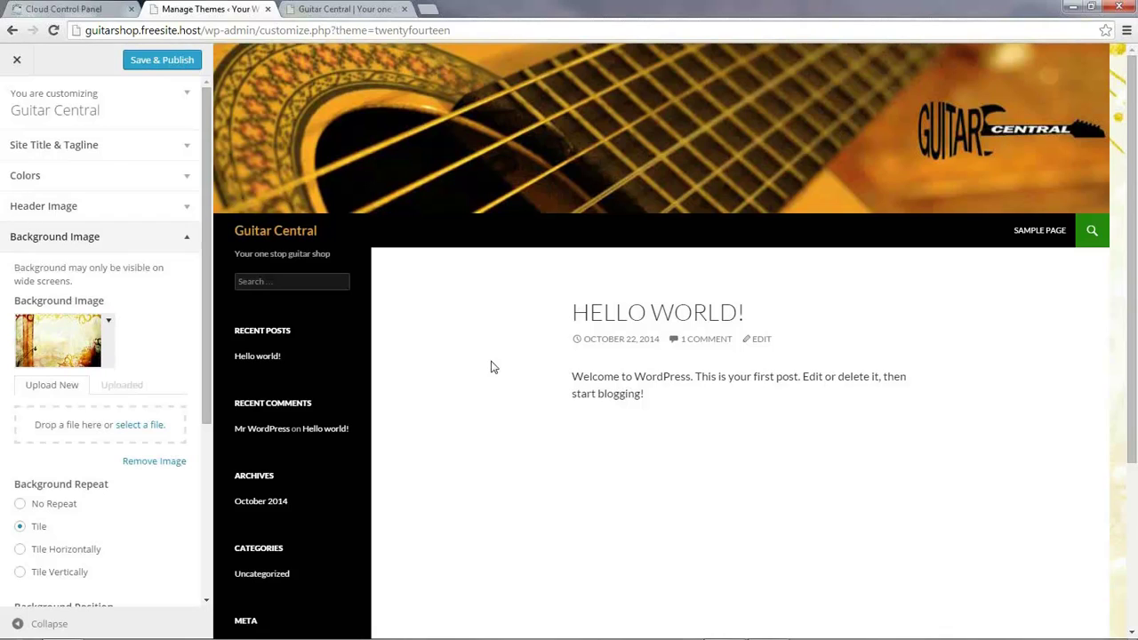
# Step: Save and publish the header and background images, and reload the live site to examine how the background behaves down the page
pyautogui.click(159, 62)
pyautogui.click(352, 10)
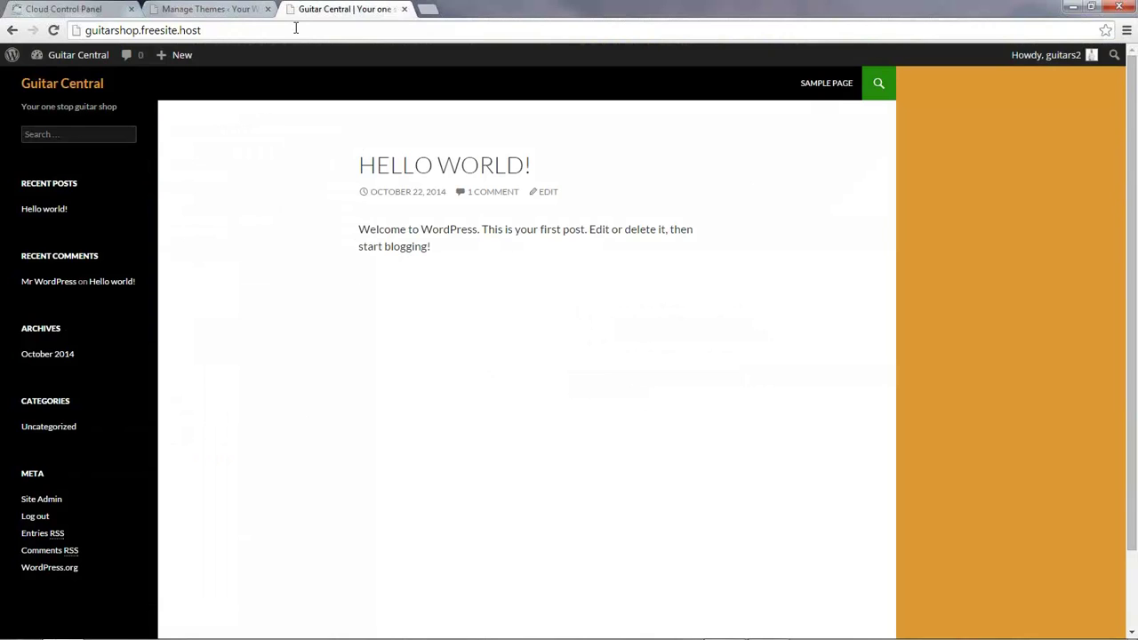
pyautogui.click(51, 33)
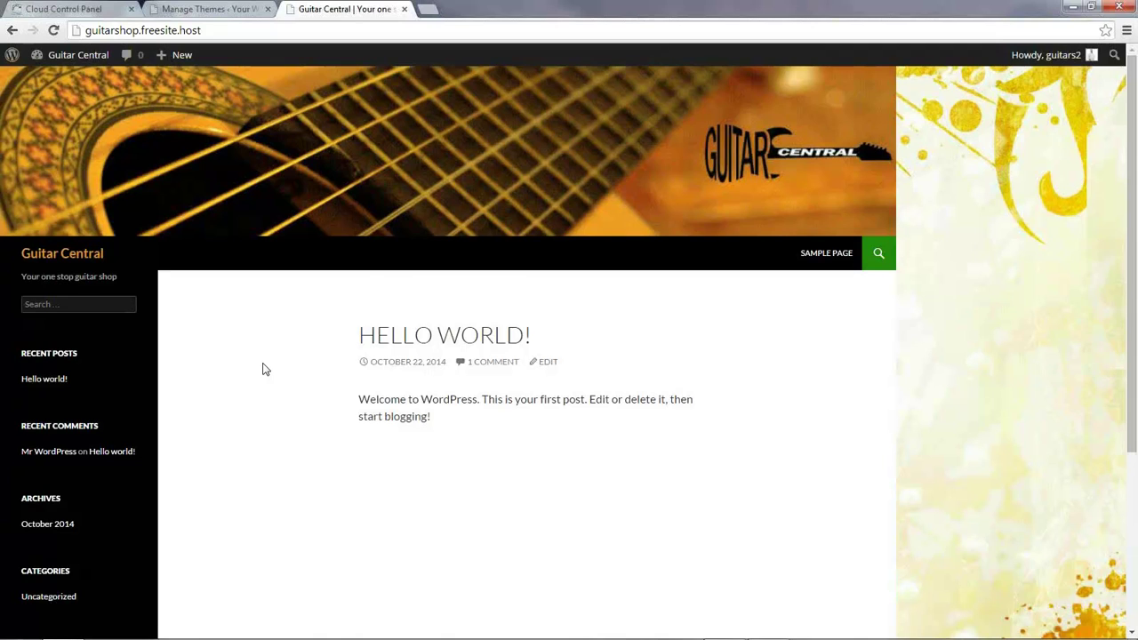
pyautogui.scroll(-1, 263, 369)
pyautogui.scroll(1, 263, 369)
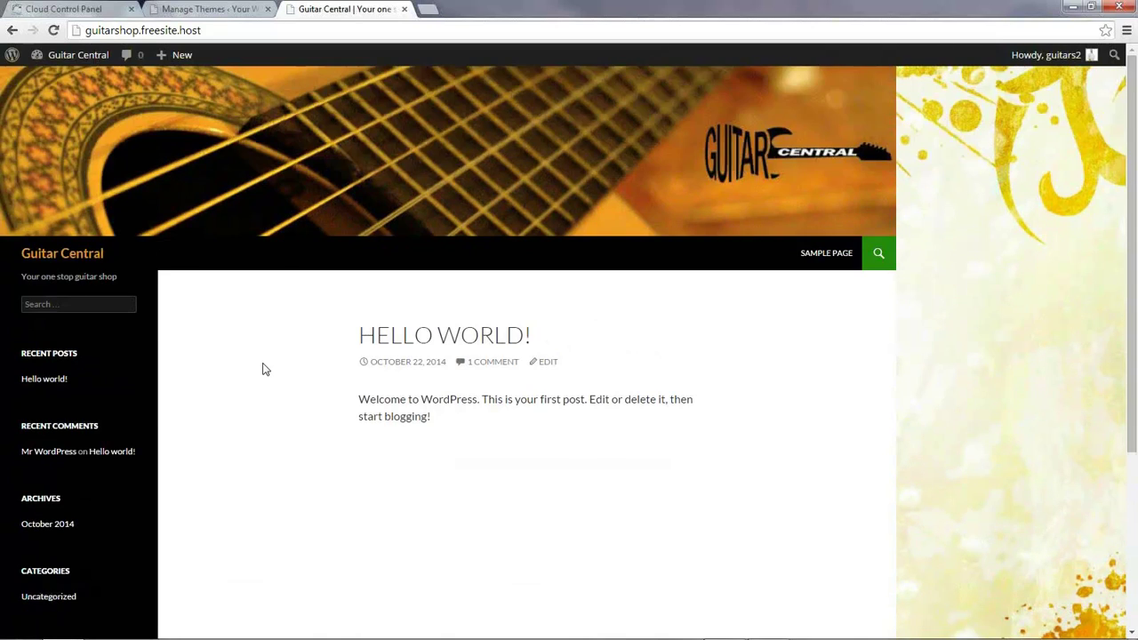
pyautogui.scroll(-4, 869, 397)
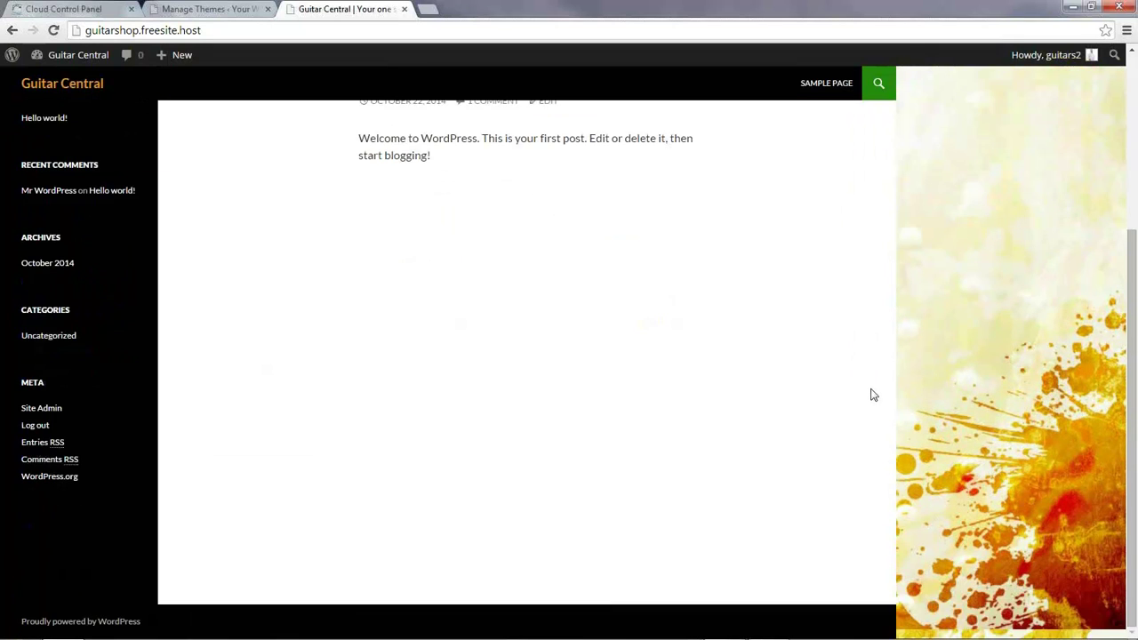
pyautogui.scroll(4, 1025, 416)
pyautogui.scroll(-4, 1024, 411)
pyautogui.scroll(1, 1023, 409)
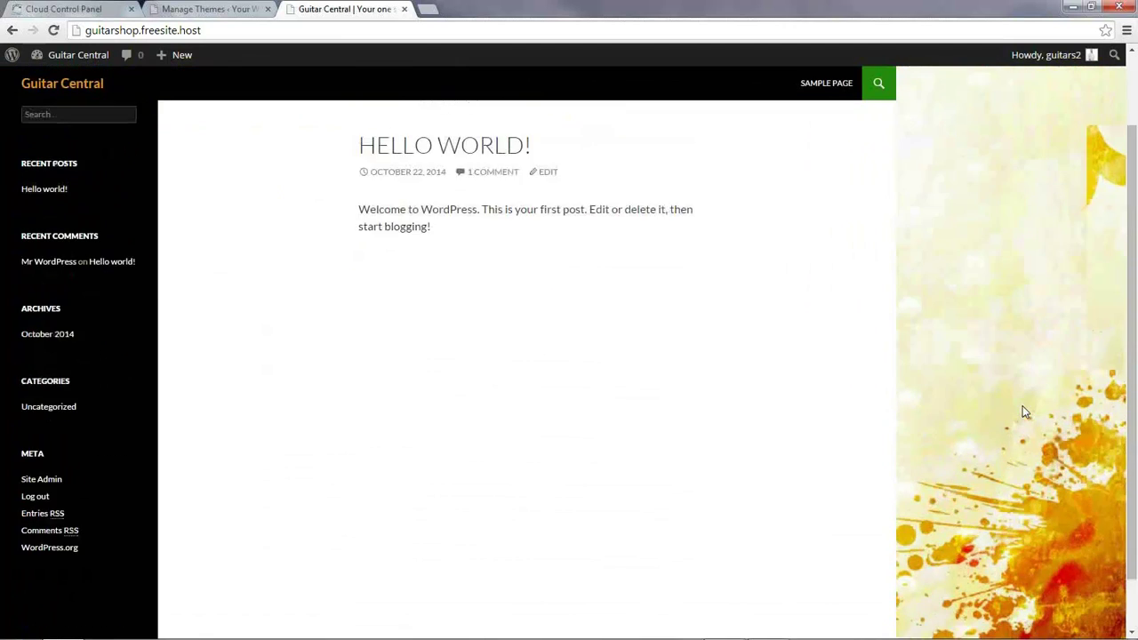
pyautogui.scroll(4, 1024, 412)
# Step: Set the background attachment to Fixed and publish the change
pyautogui.click(206, 9)
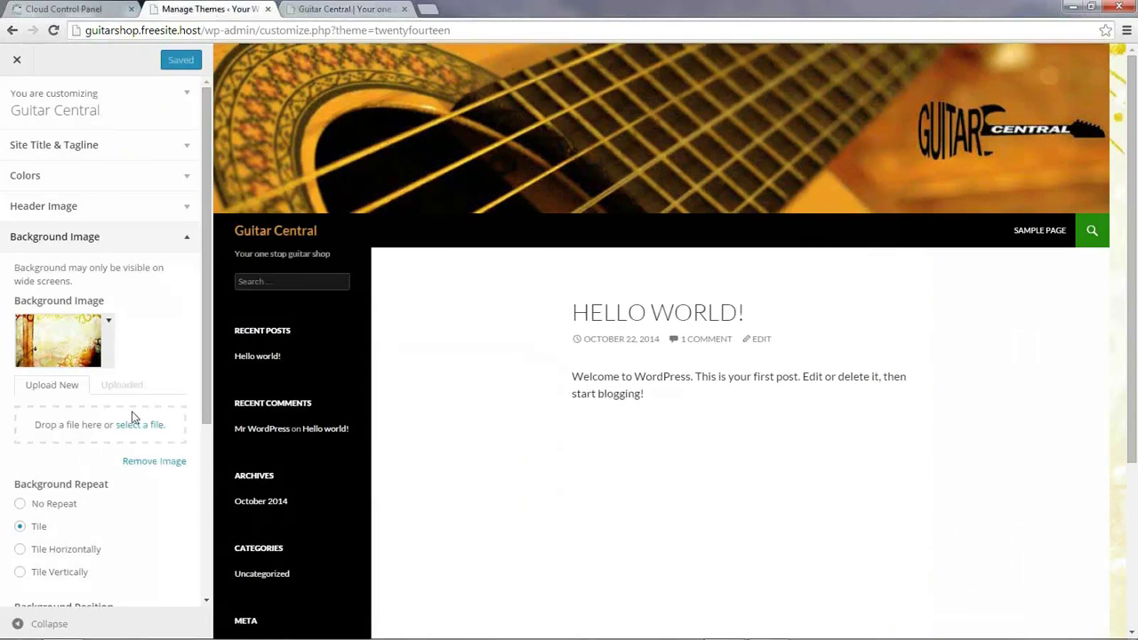
pyautogui.scroll(-4, 132, 416)
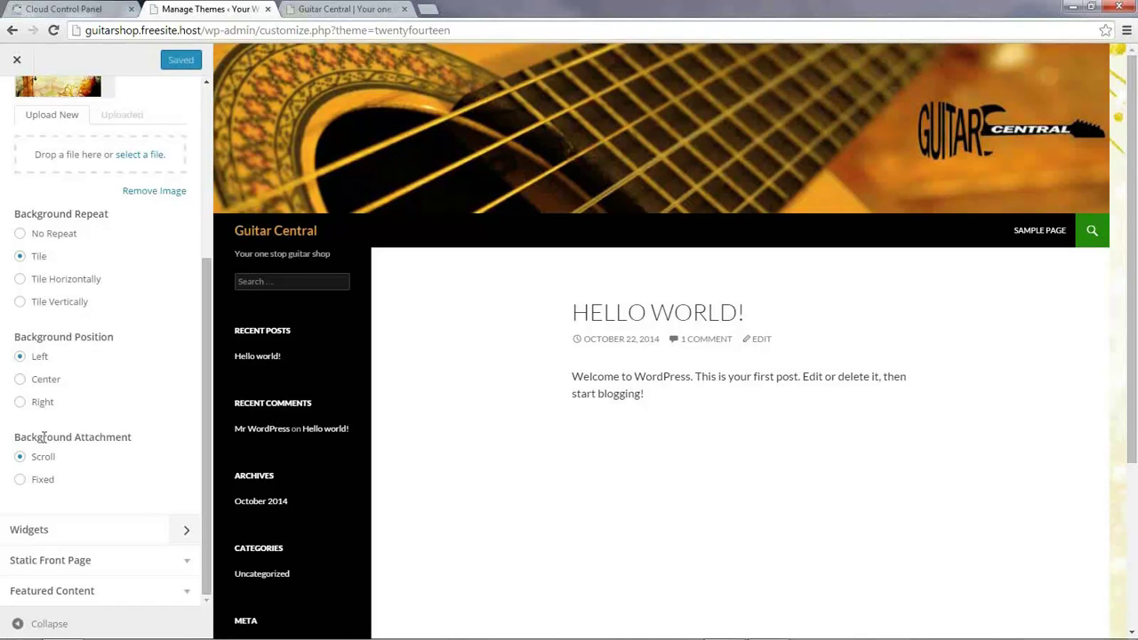
pyautogui.click(21, 480)
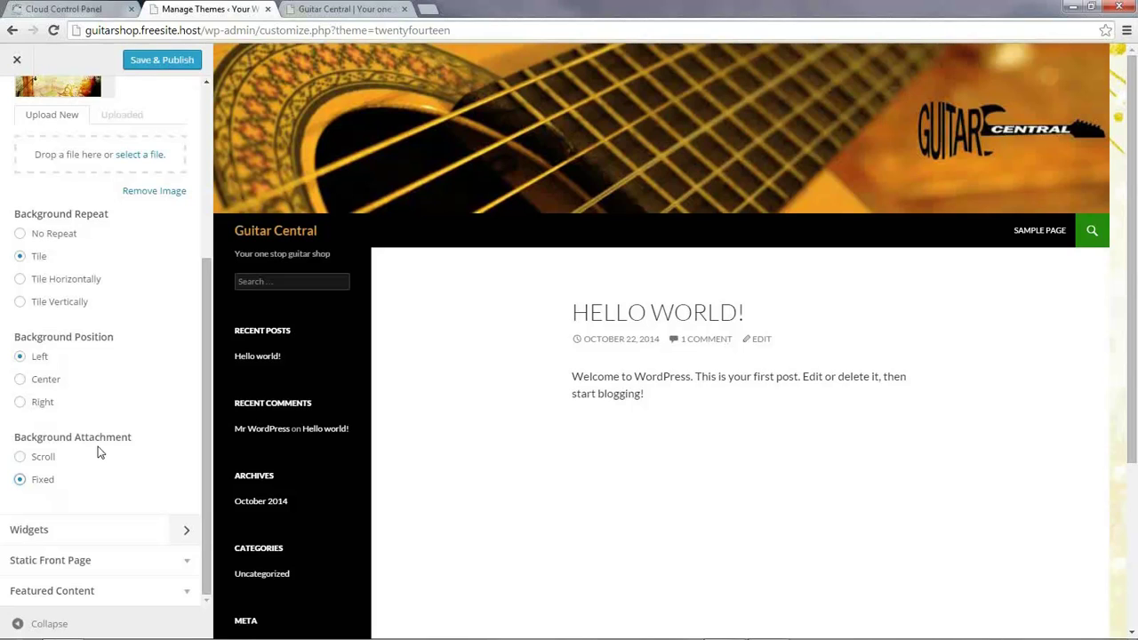
pyautogui.click(149, 64)
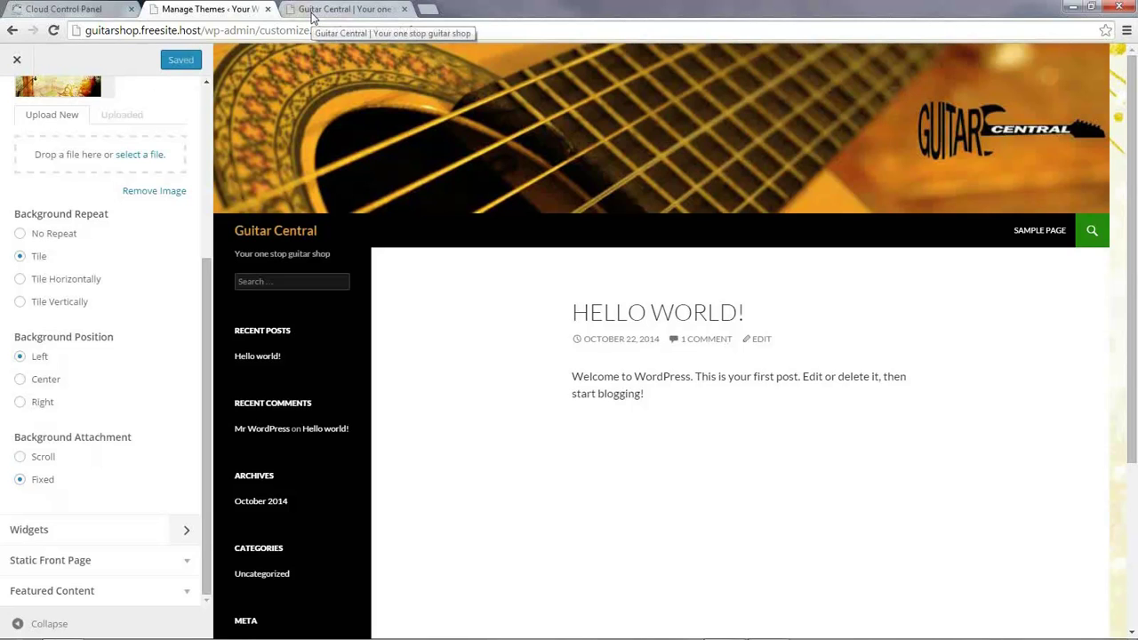
# Step: Reload the live site and check how the fixed background behaves down the page
pyautogui.click(321, 10)
pyautogui.click(53, 31)
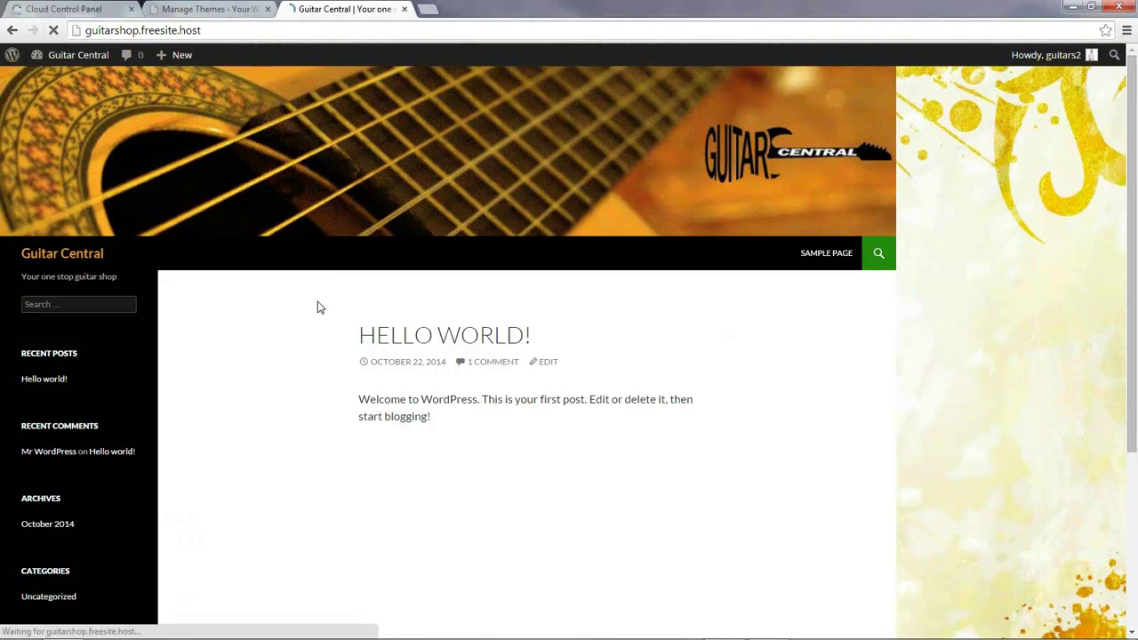
pyautogui.scroll(-3, 978, 366)
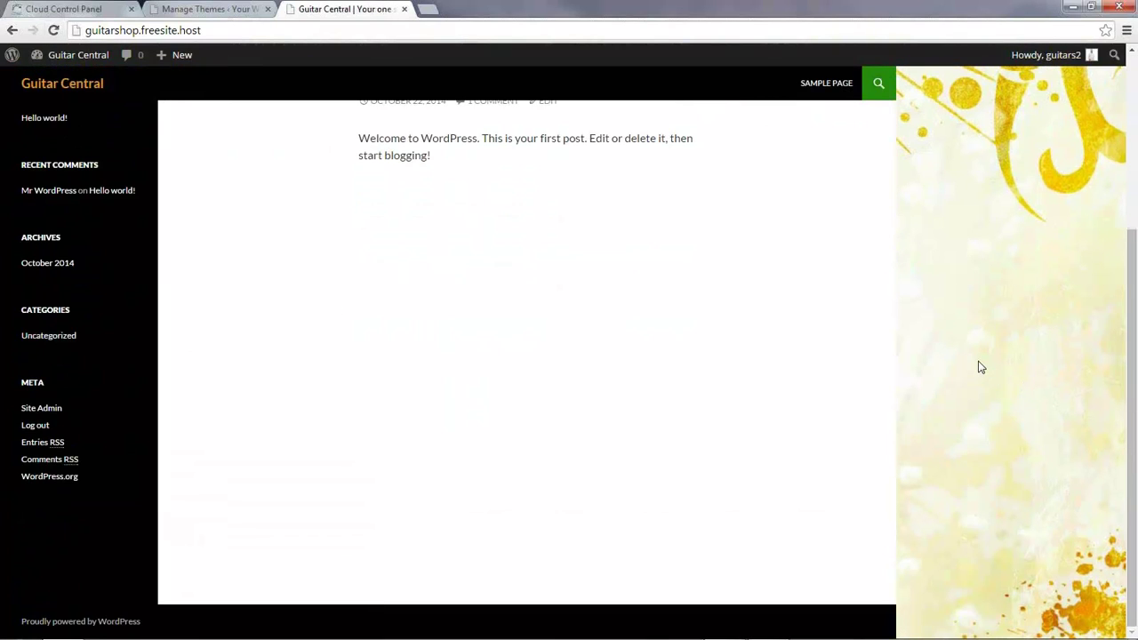
pyautogui.scroll(3, 978, 365)
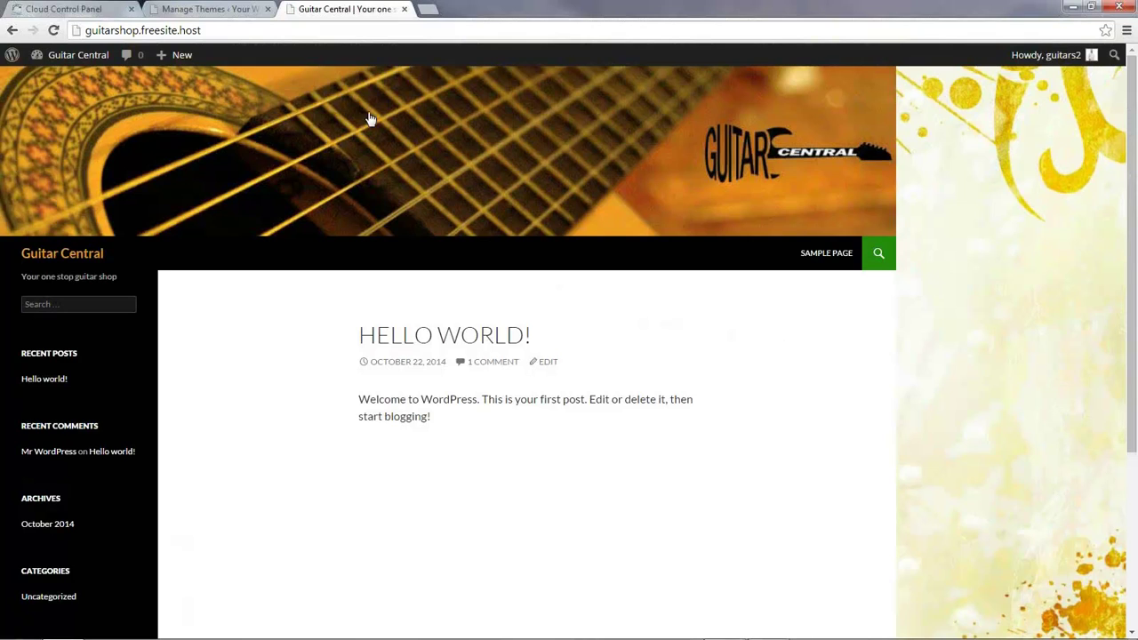
# Step: Return to the theme customizer and collapse the Background Image settings
pyautogui.click(189, 12)
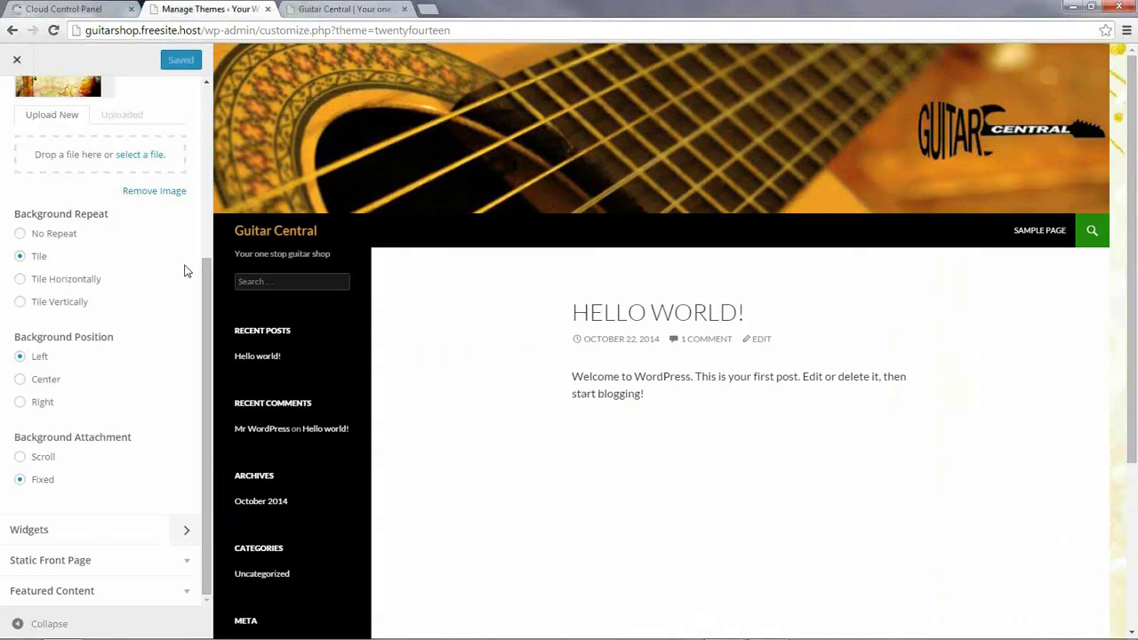
pyautogui.scroll(2, 169, 140)
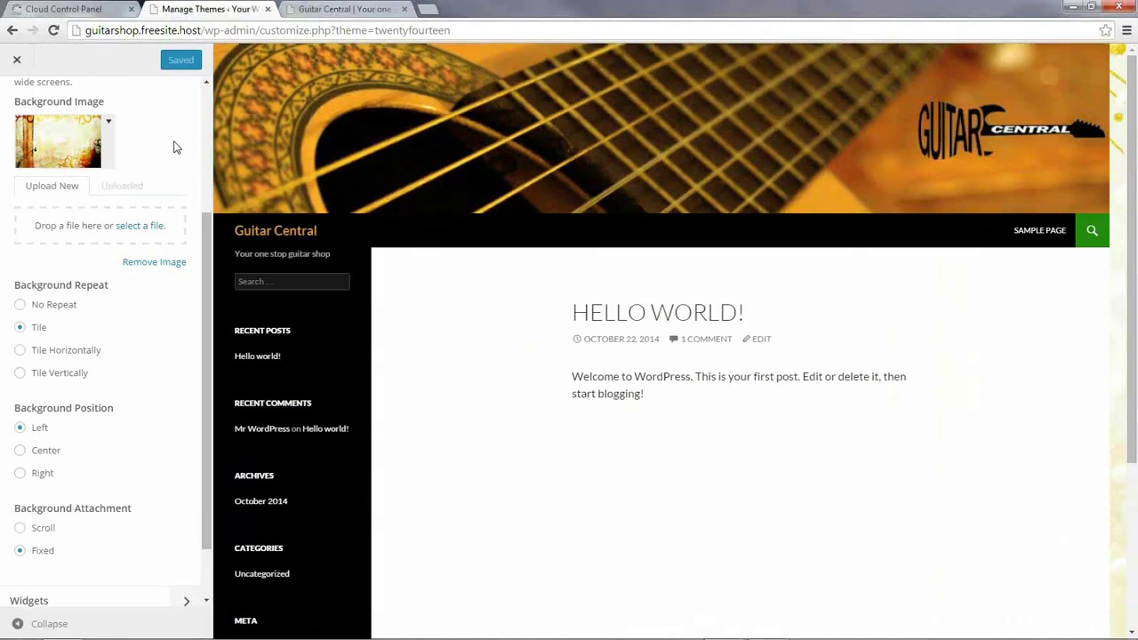
pyautogui.click(195, 114)
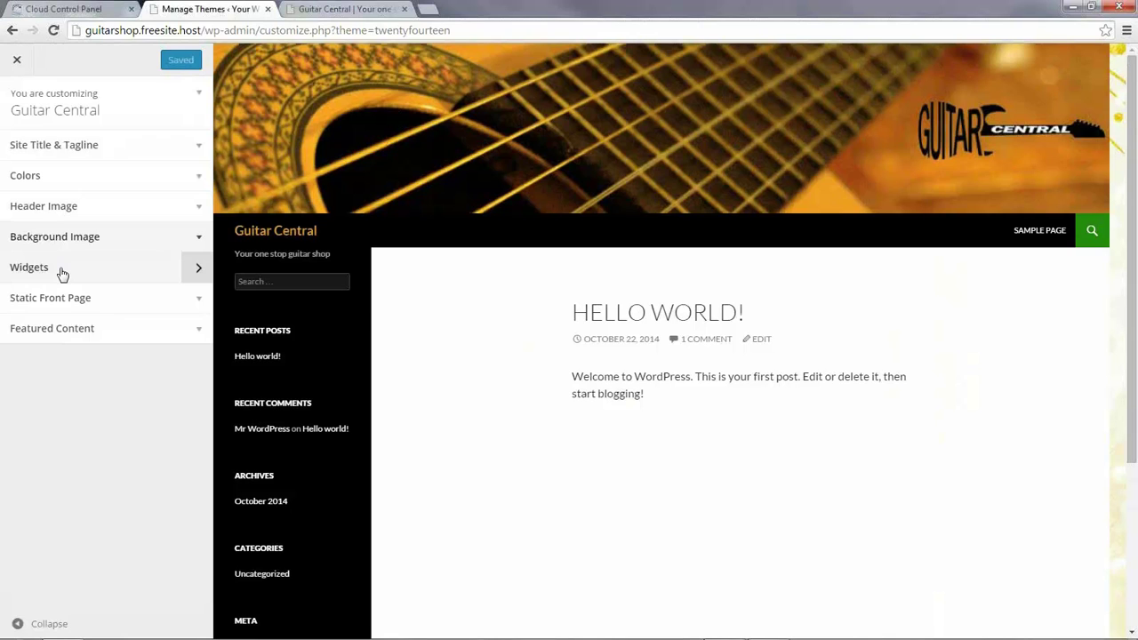
# Step: Review the customized home page on the live site and open its Sample Page
pyautogui.click(340, 13)
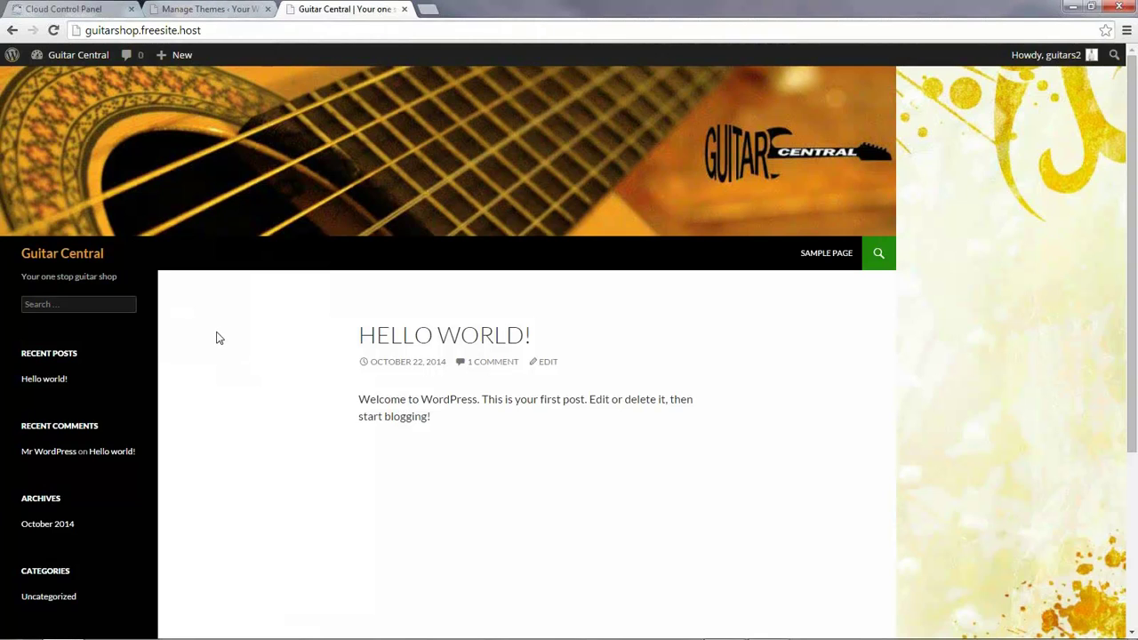
pyautogui.scroll(-1, 219, 338)
pyautogui.scroll(1, 215, 340)
pyautogui.click(820, 254)
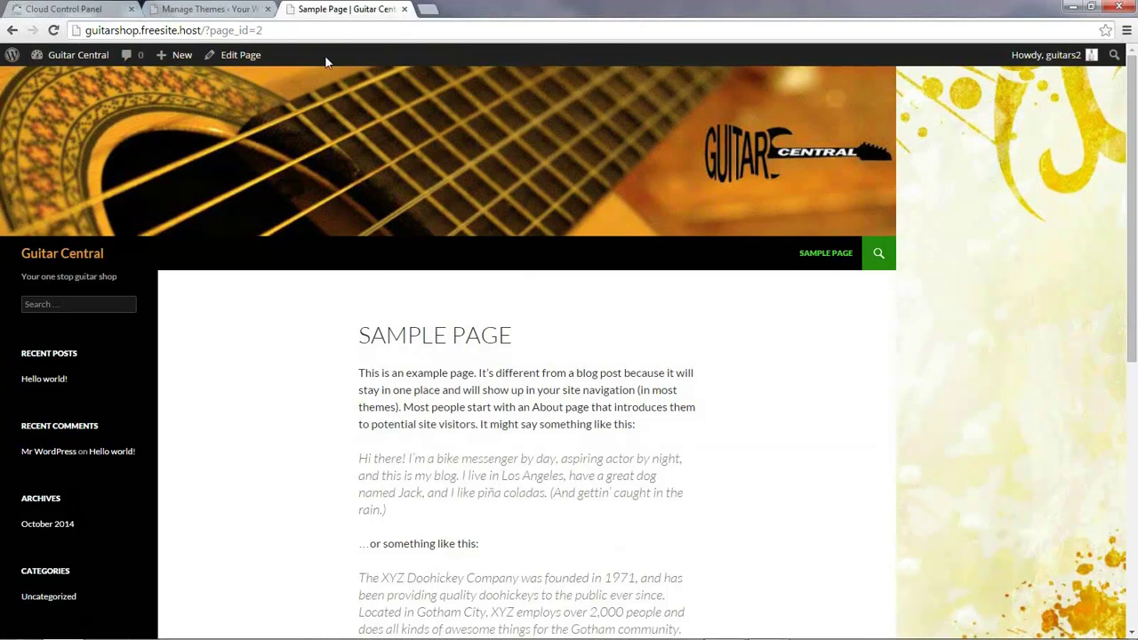
# Step: Close the theme customizer and go to the site's admin Dashboard
pyautogui.click(188, 16)
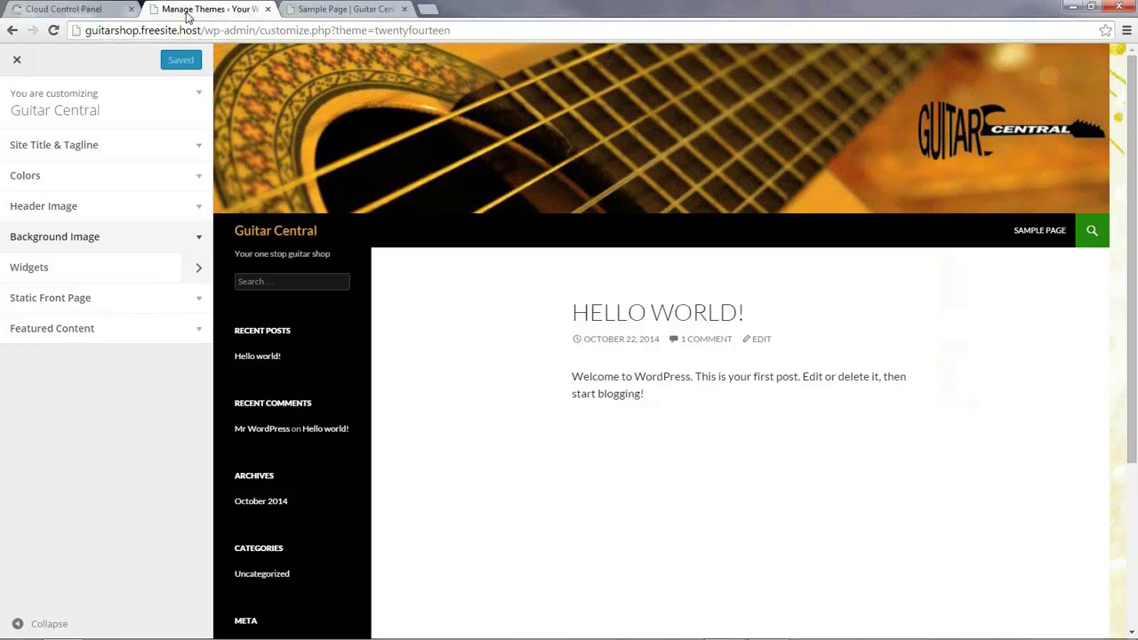
pyautogui.click(17, 62)
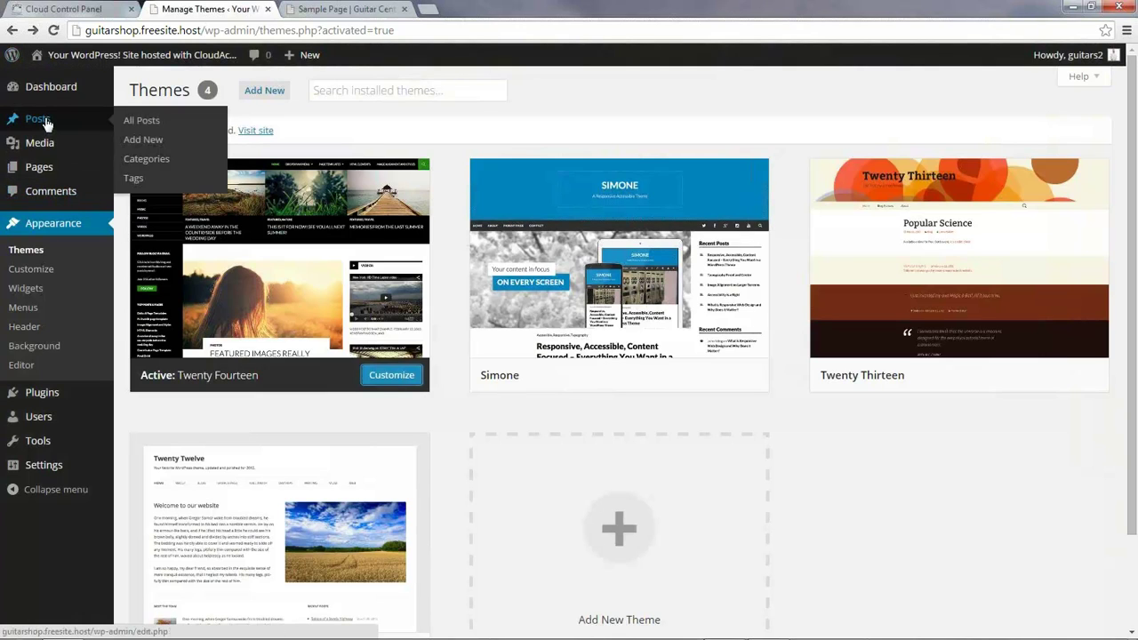
pyautogui.moveTo(51, 99)
pyautogui.click(139, 89)
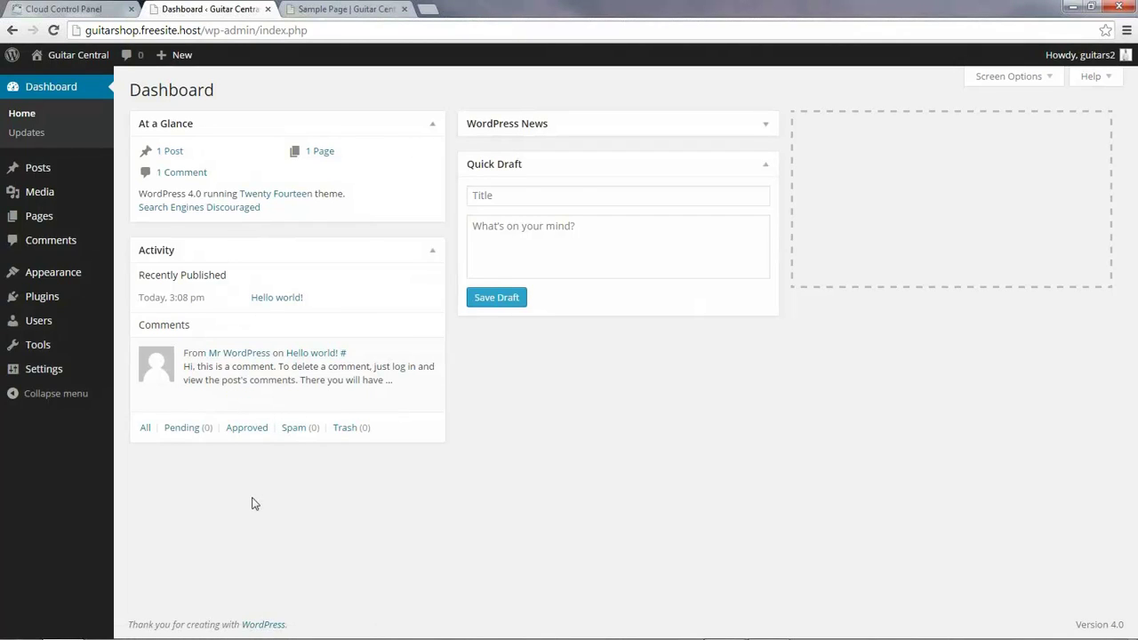
# Step: Add a post category named Guitar Central Blog, with the slug and description left blank and no parent
pyautogui.click(38, 171)
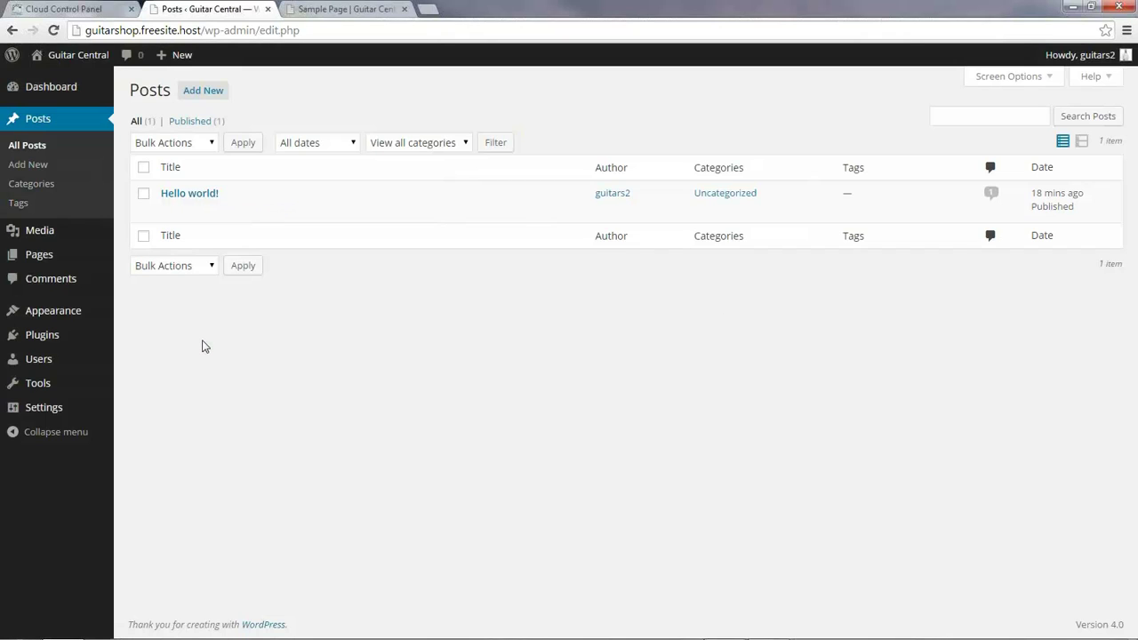
pyautogui.click(39, 192)
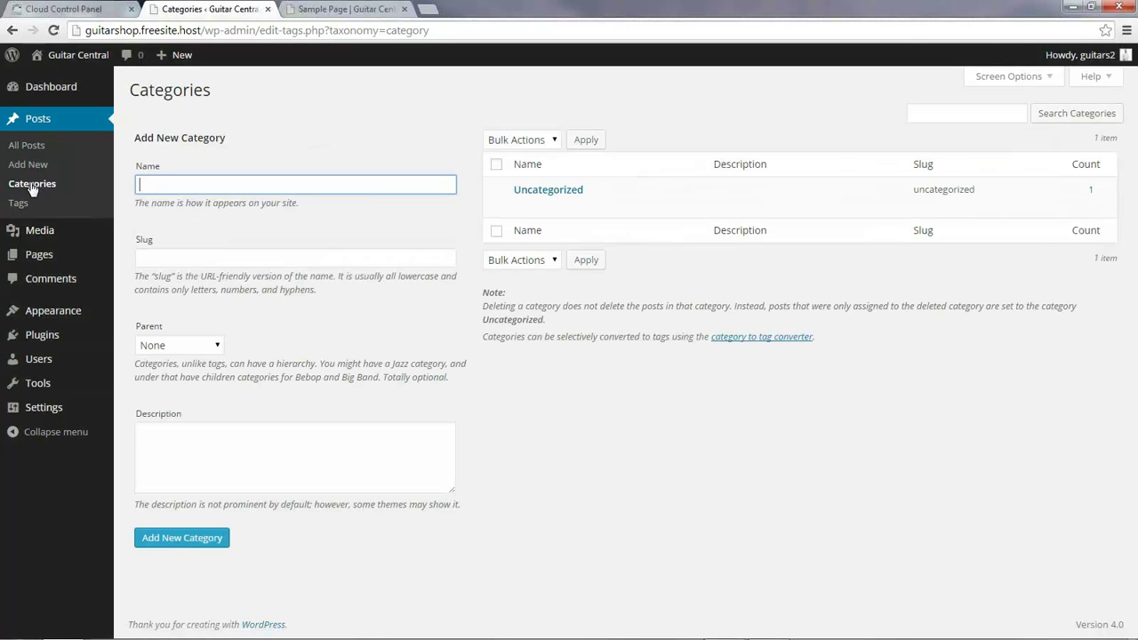
pyautogui.moveTo(577, 205)
pyautogui.write('Guitar Central Blog')
pyautogui.click(181, 256)
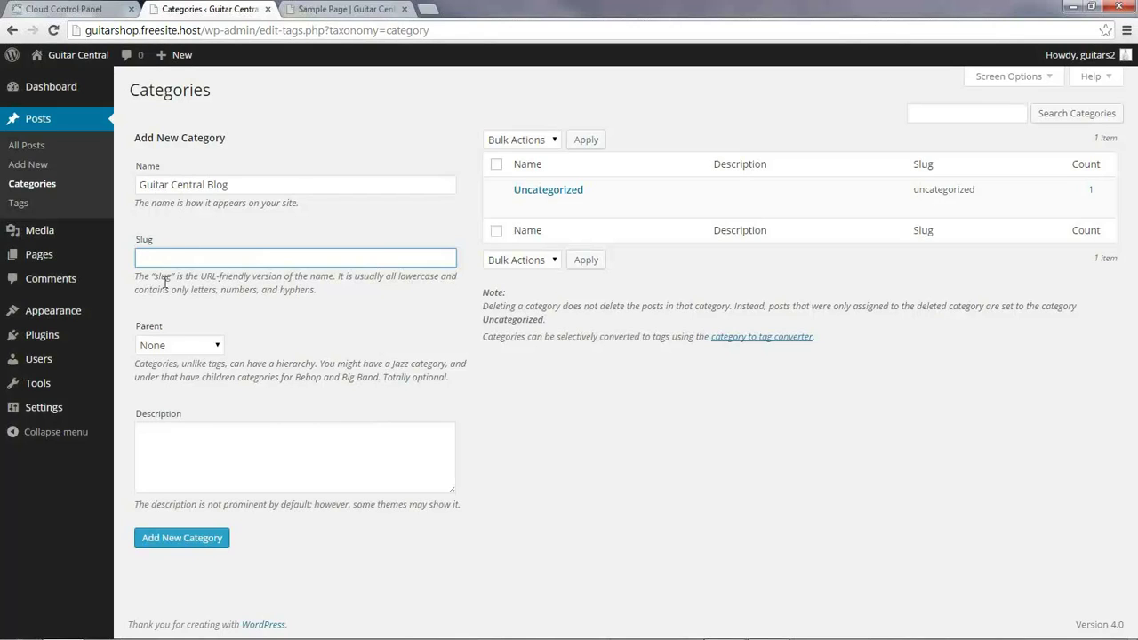
pyautogui.click(218, 346)
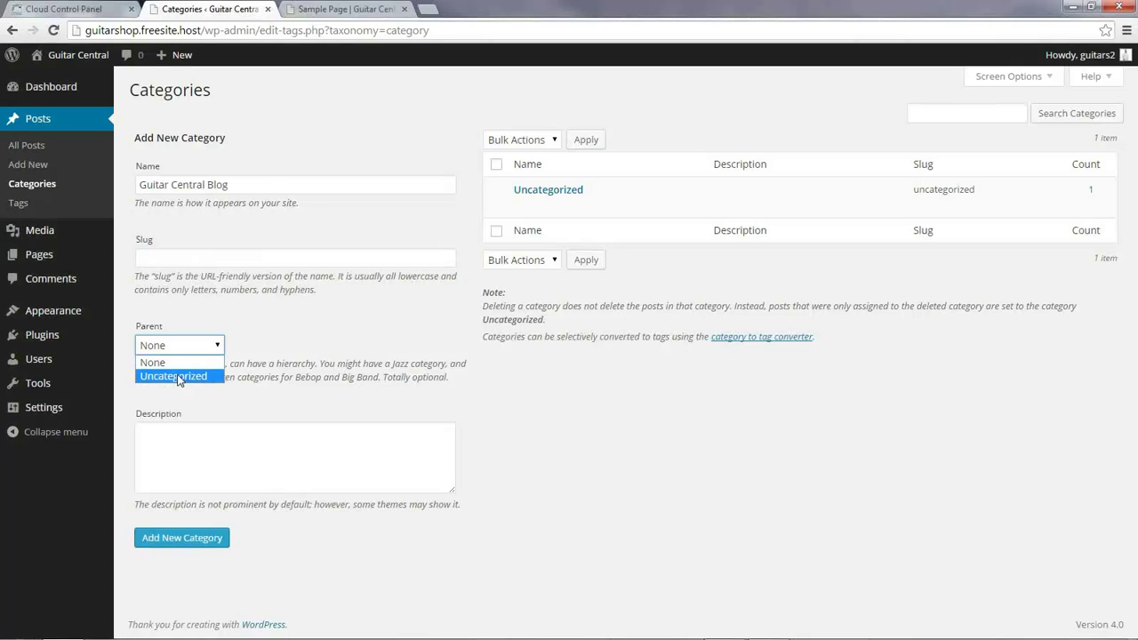
pyautogui.click(220, 319)
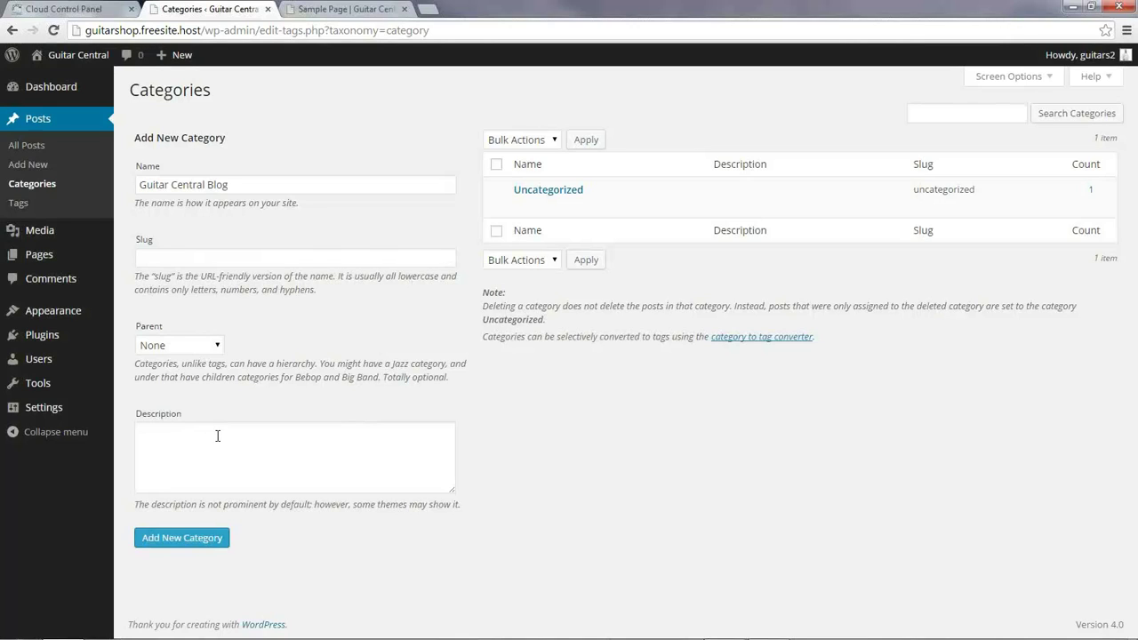
pyautogui.click(172, 543)
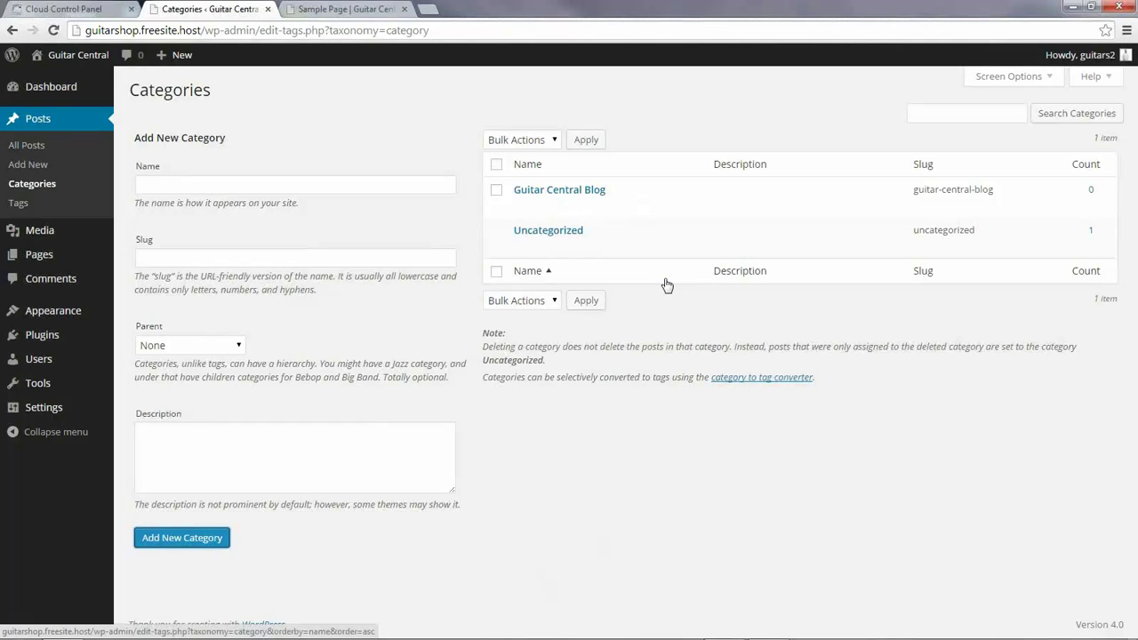
# Step: Set the Default Post Category to Guitar Central Blog in the Writing settings and save the changes
pyautogui.moveTo(547, 245)
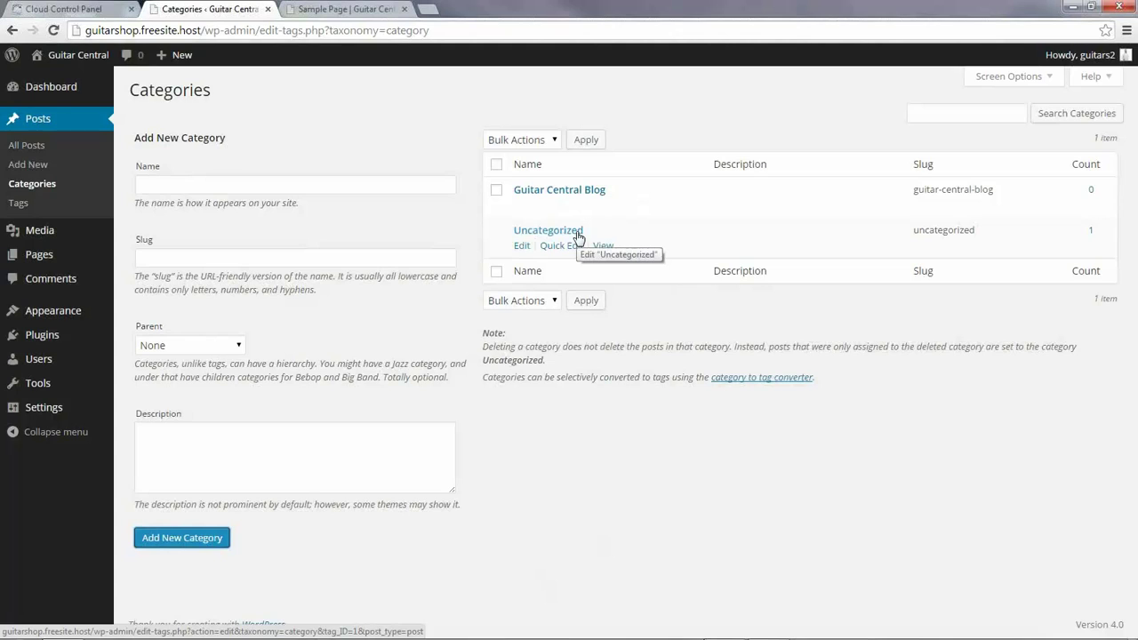
pyautogui.moveTo(44, 405)
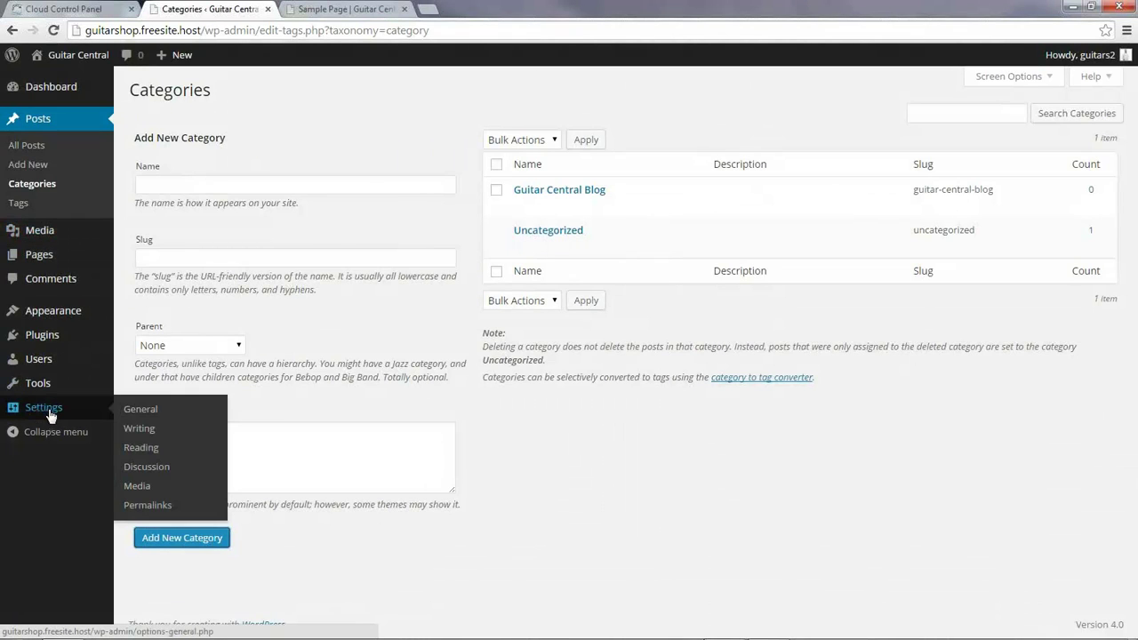
pyautogui.click(140, 433)
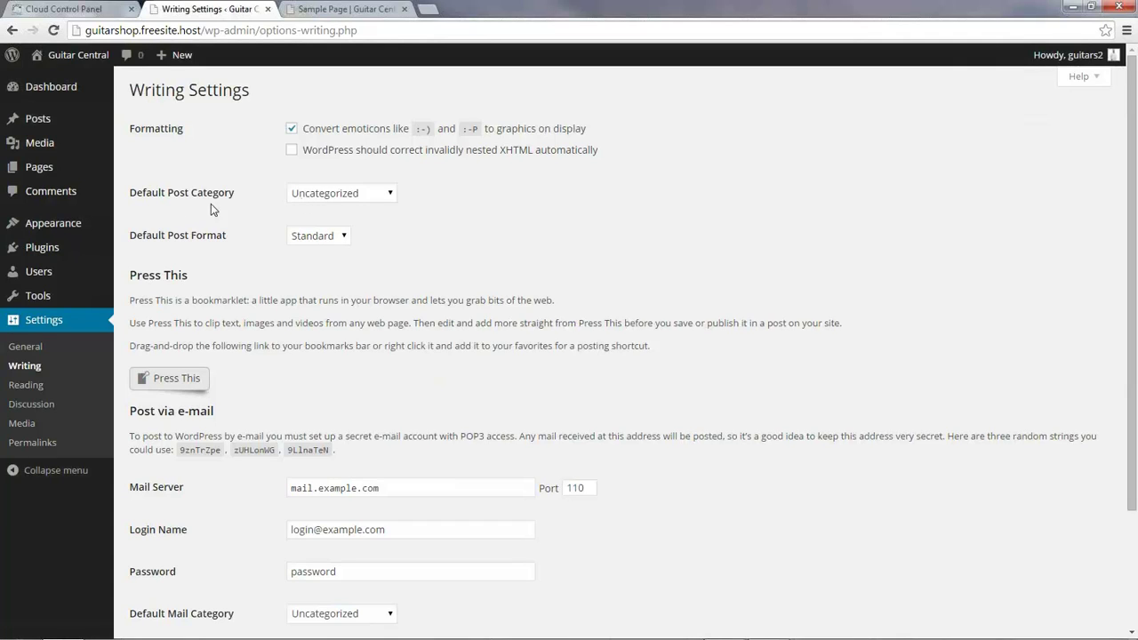
pyautogui.click(329, 196)
pyautogui.click(356, 212)
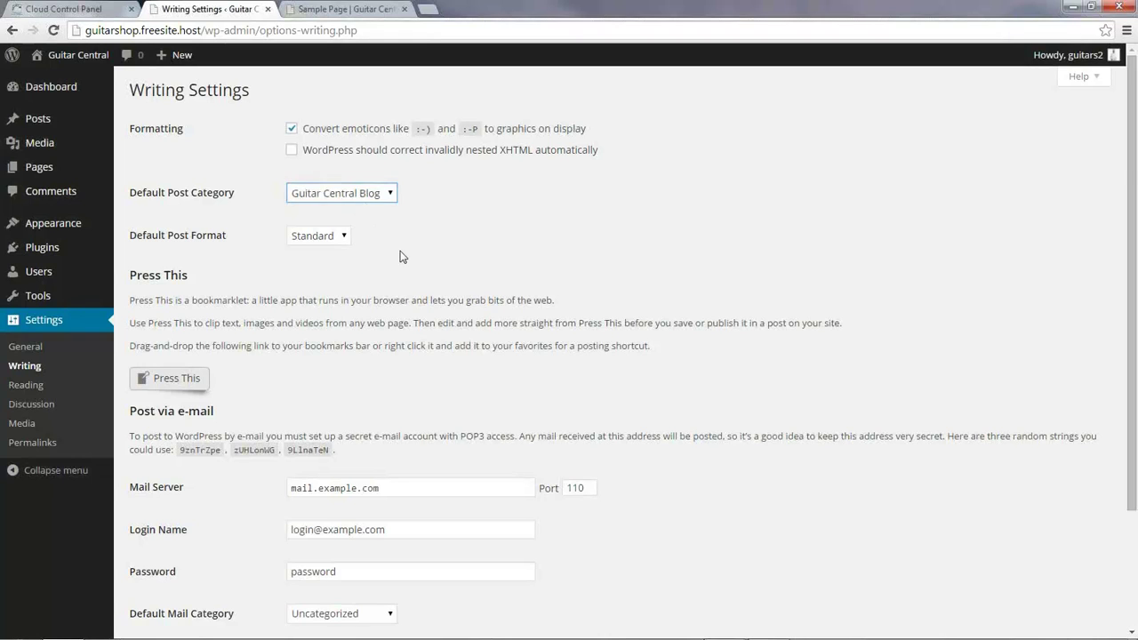
pyautogui.scroll(-3, 398, 257)
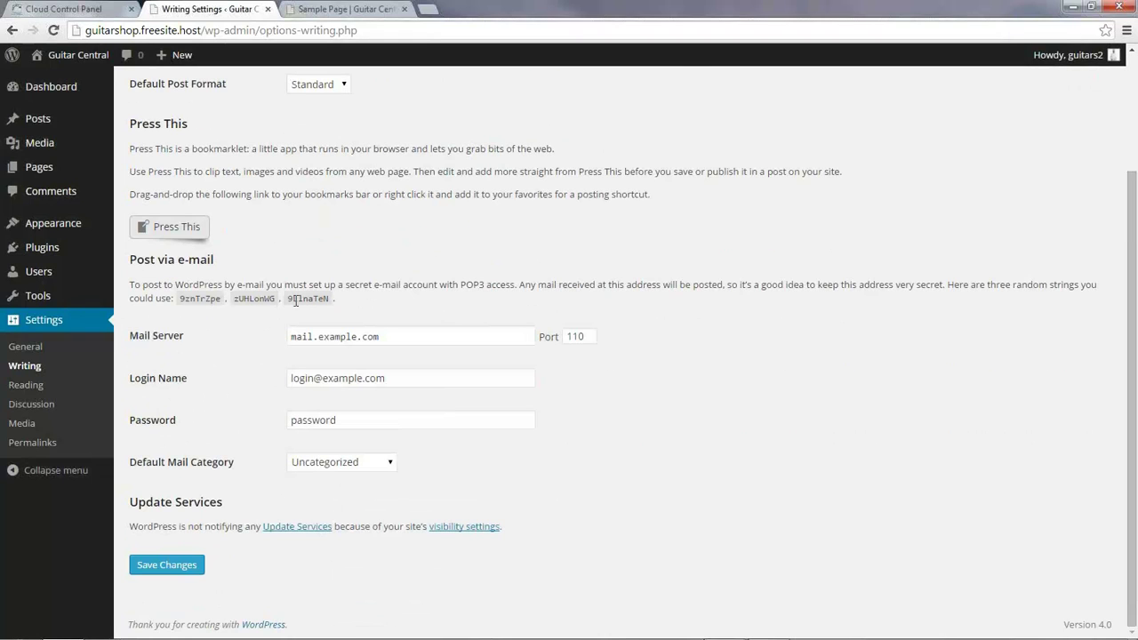
pyautogui.click(167, 571)
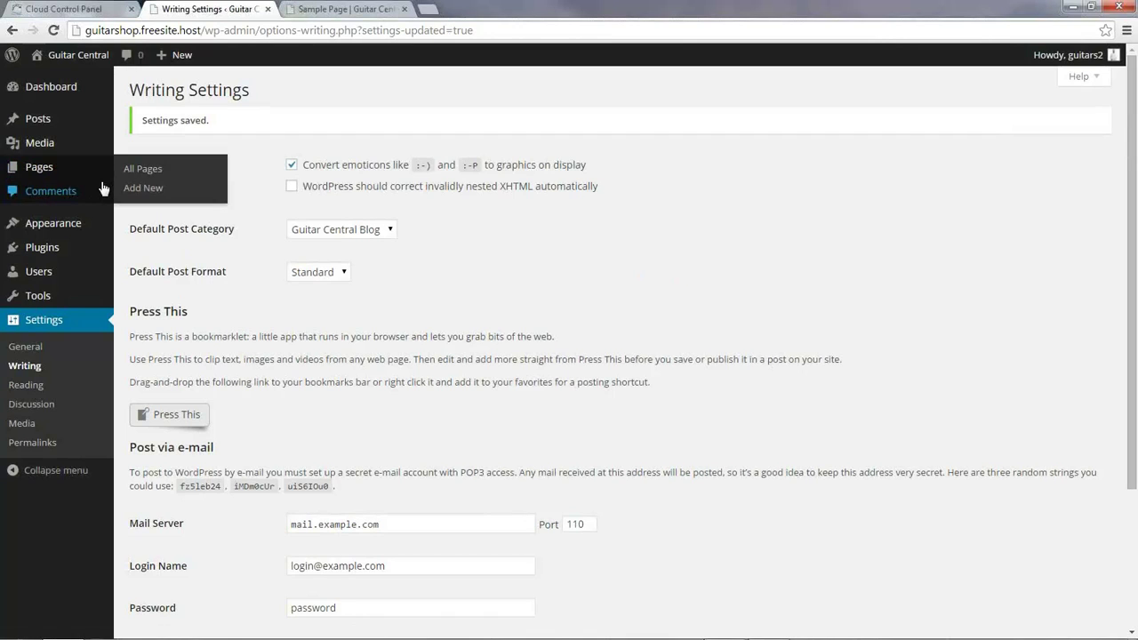
# Step: Start a new post titled "Welcome to our New WordPress Website!" and place the cursor in its body
pyautogui.moveTo(50, 127)
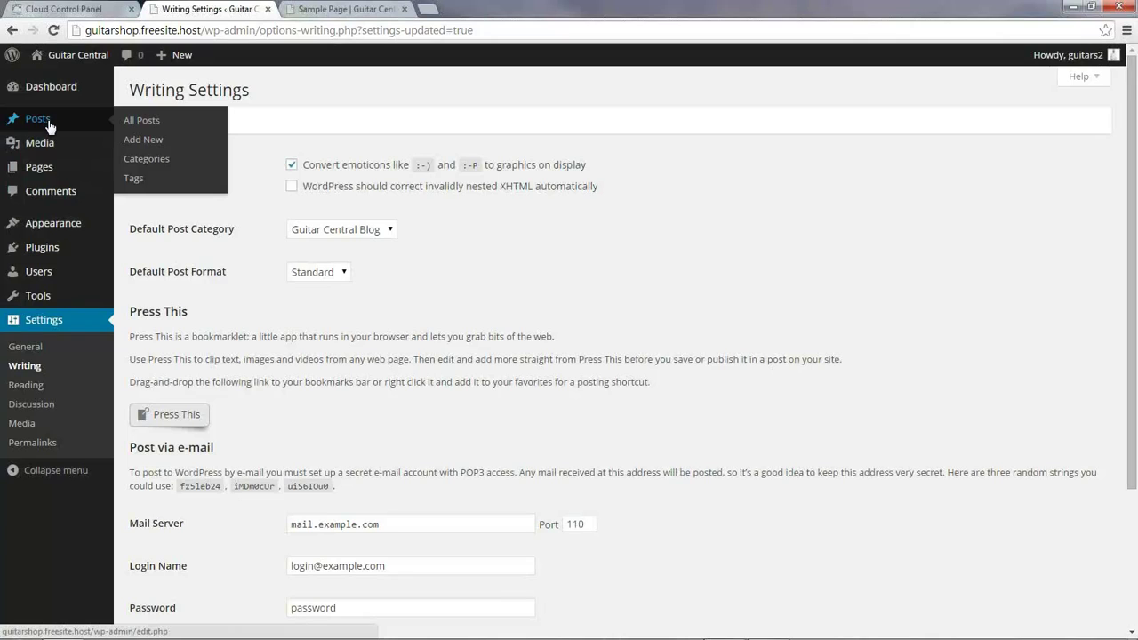
pyautogui.click(132, 119)
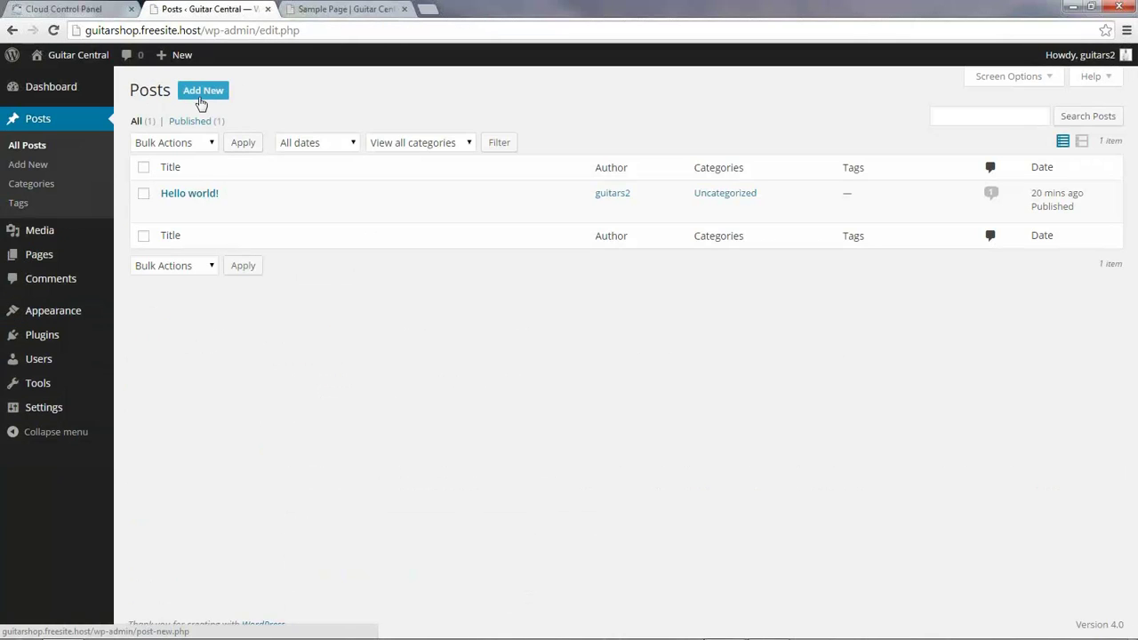
pyautogui.click(200, 102)
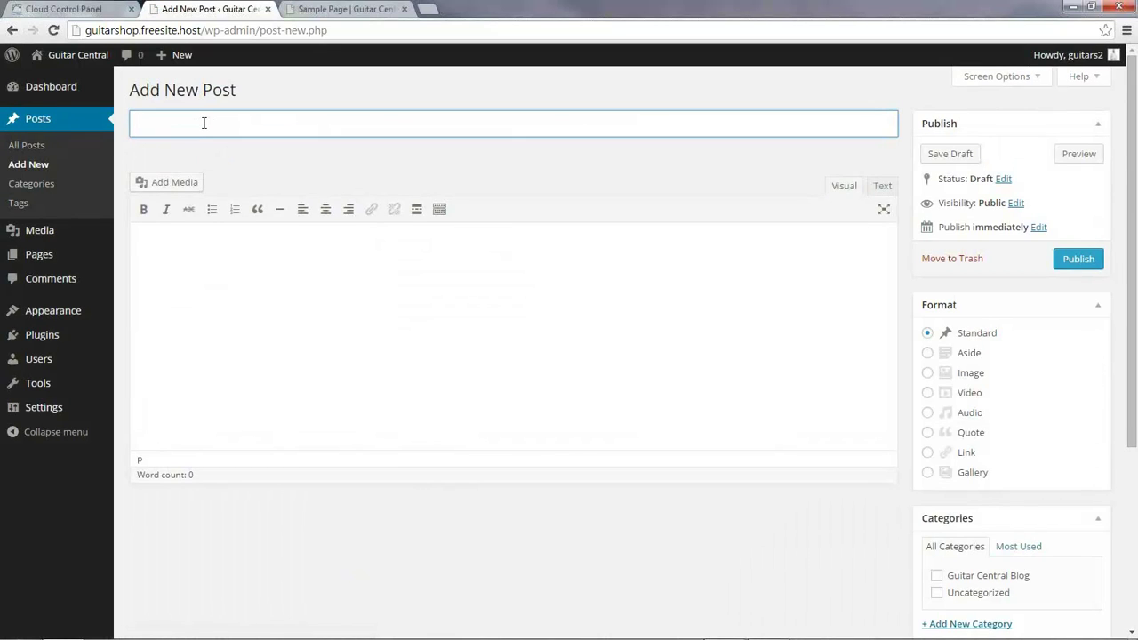
pyautogui.write('Welcome to our New WordPrs')
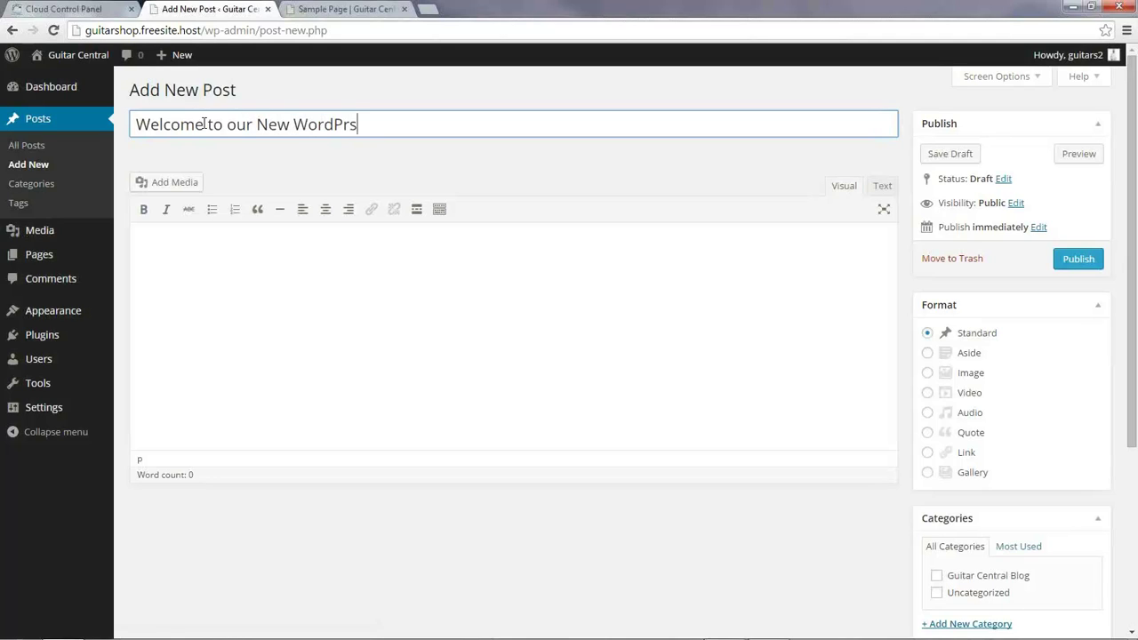
pyautogui.press('BackSpace')
pyautogui.write('ess Website')
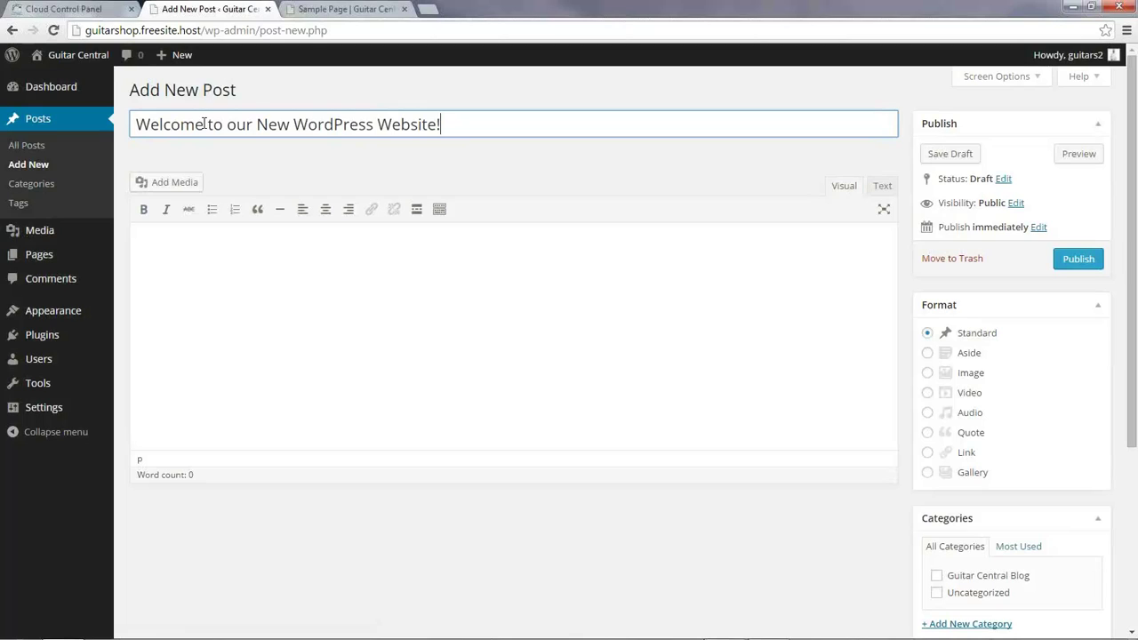
pyautogui.write('!')
pyautogui.click(267, 282)
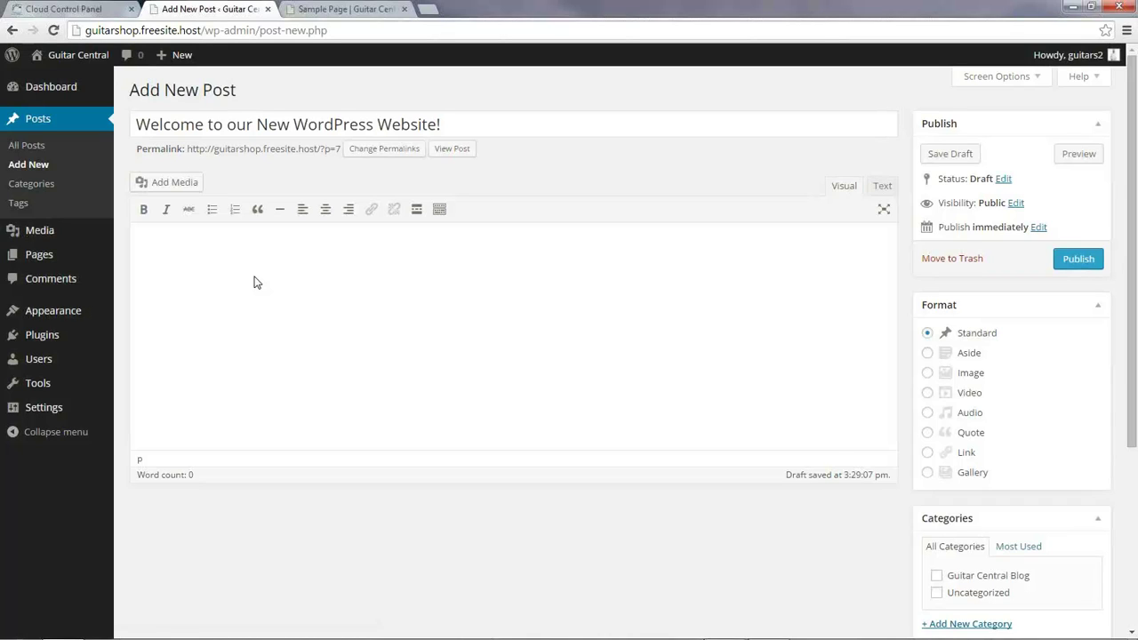
# Step: Search the web for "lorem ipsum" in a new browser tab
pyautogui.click(427, 11)
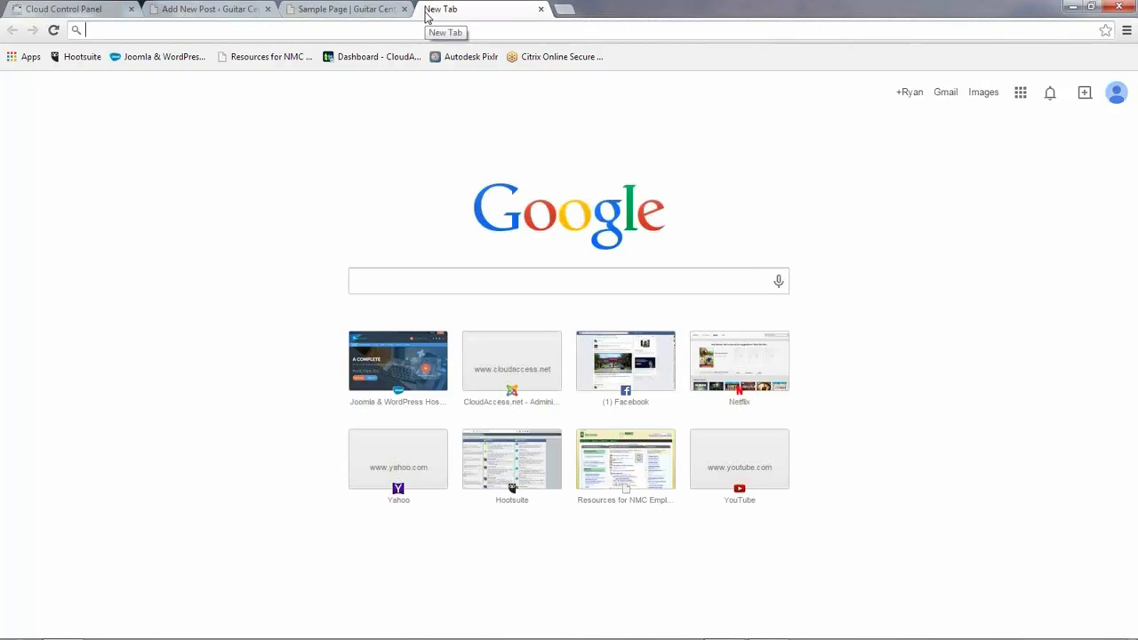
pyautogui.write('kiew')
pyautogui.press('BackSpace')
pyautogui.press('BackSpace')
pyautogui.press('BackSpace')
pyautogui.press('BackSpace')
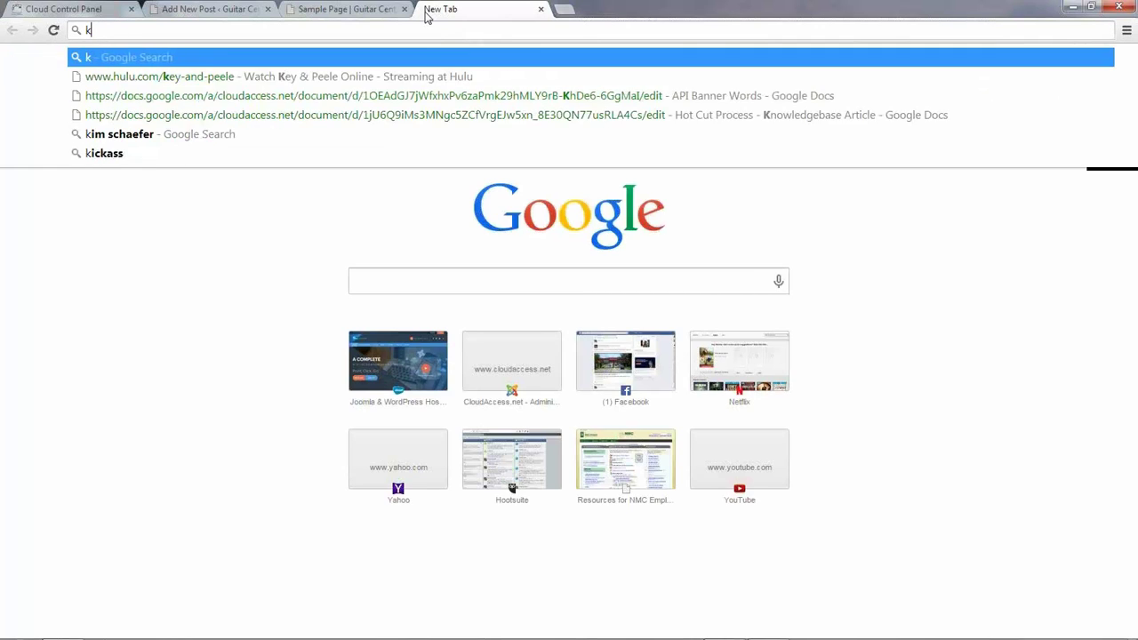
pyautogui.write('lorem ips')
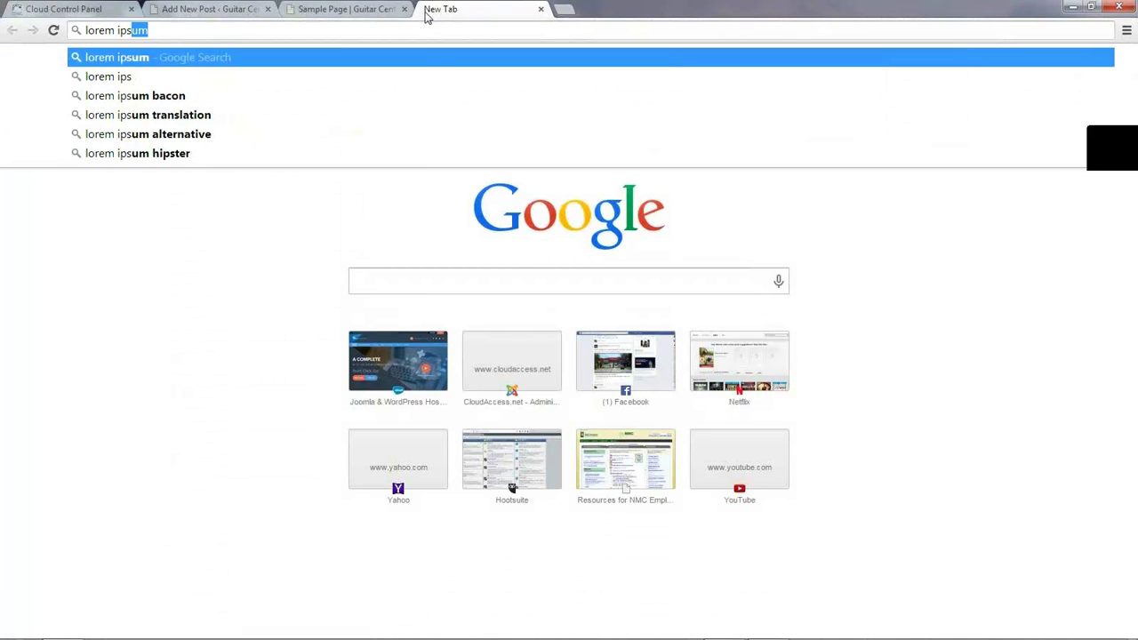
pyautogui.press('Return')
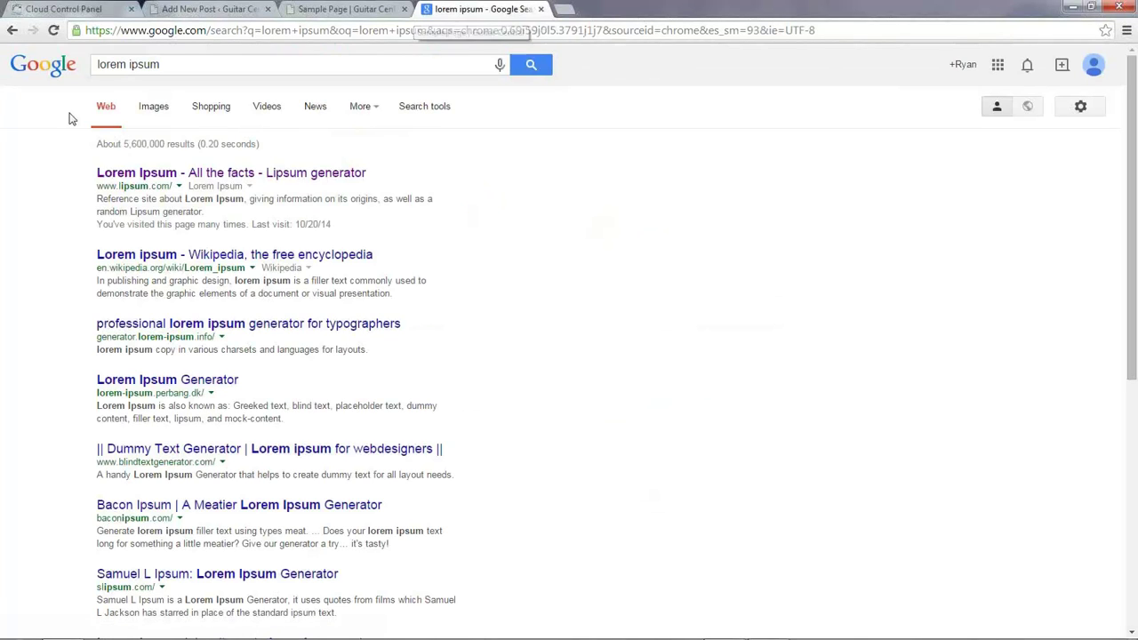
# Step: Open the lipsum.com site from the search results and copy the standard Lorem Ipsum passage together with its heading
pyautogui.click(197, 175)
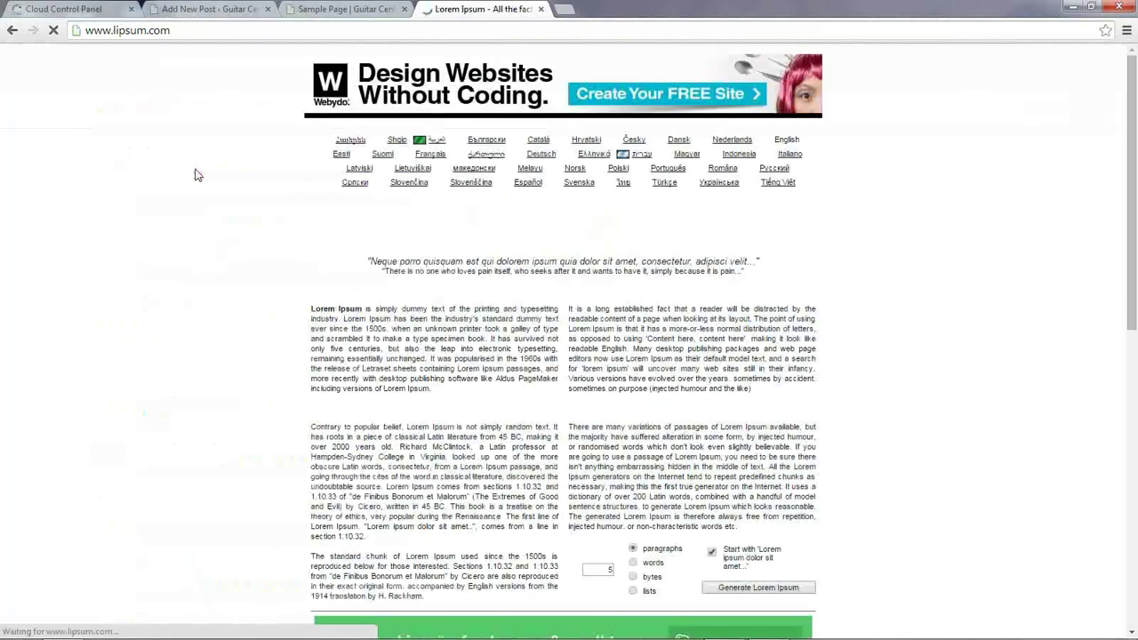
pyautogui.scroll(-2, 231, 209)
pyautogui.scroll(-6, 231, 210)
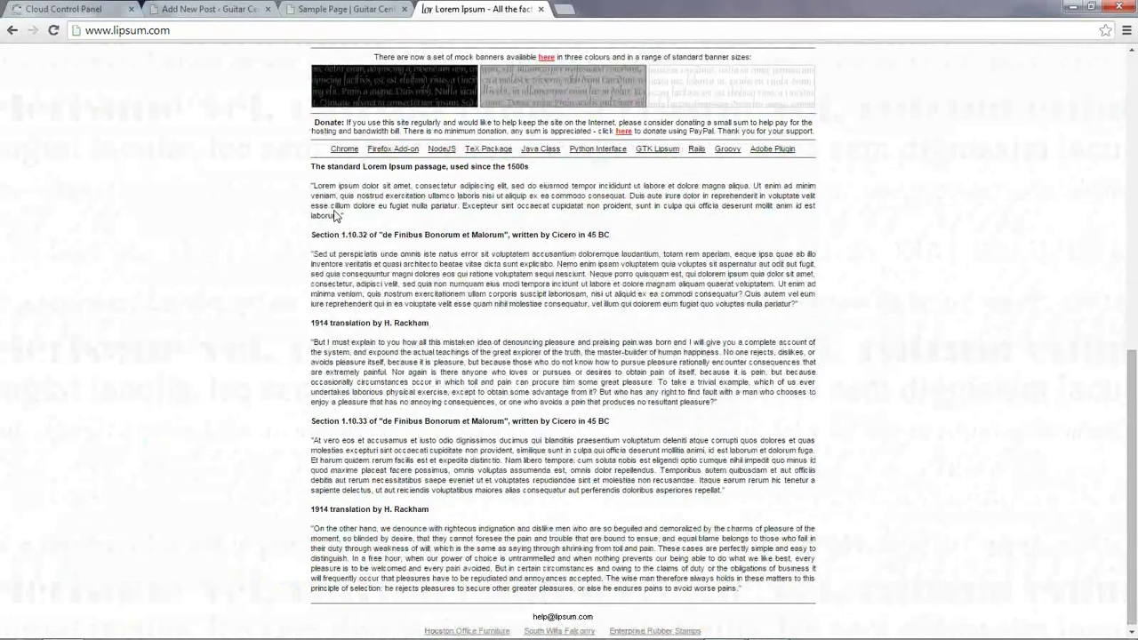
pyautogui.moveTo(351, 225); pyautogui.dragTo(288, 176)
pyautogui.hotkey('ctrl', 'c')
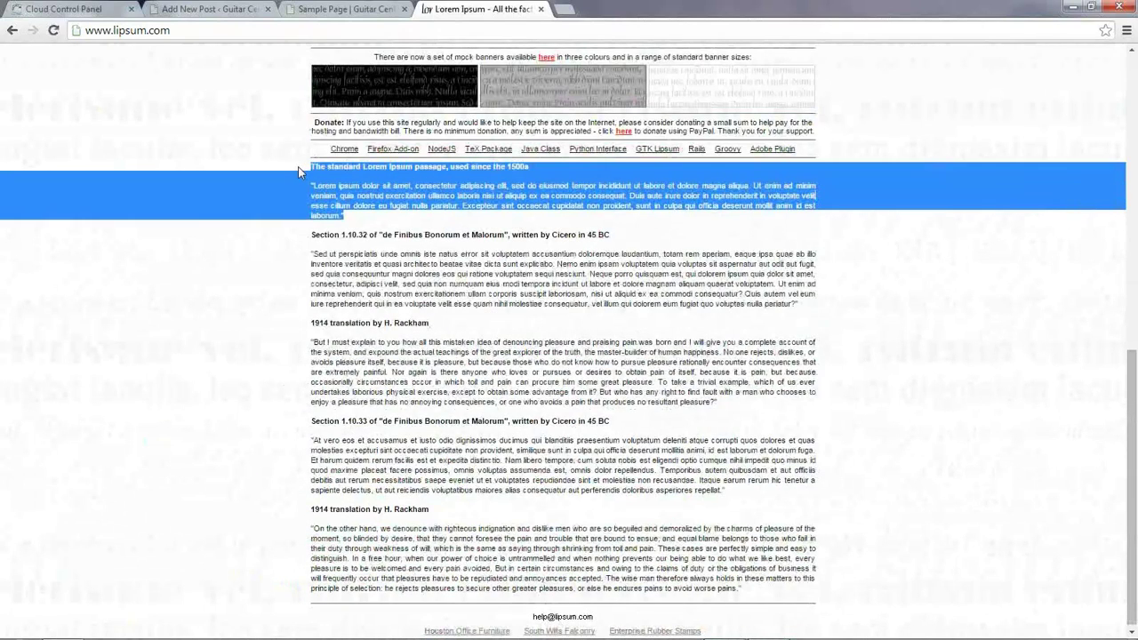
pyautogui.click(399, 297)
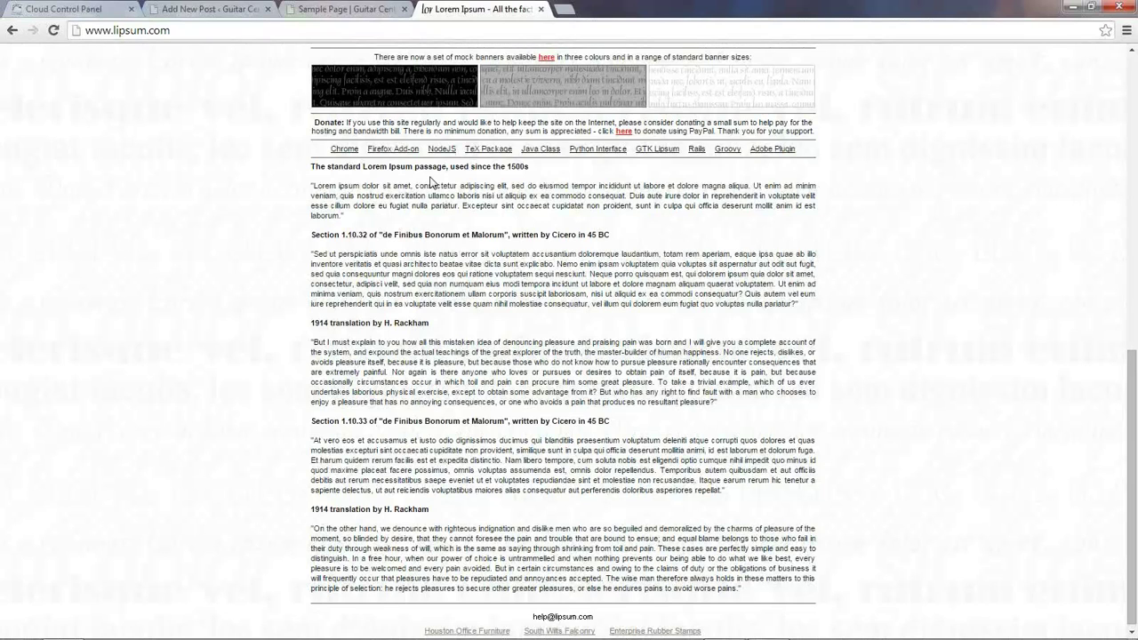
# Step: Return to the new post, reveal the extra formatting options, turn on Paste as text and paste the copied passage into the body
pyautogui.click(216, 11)
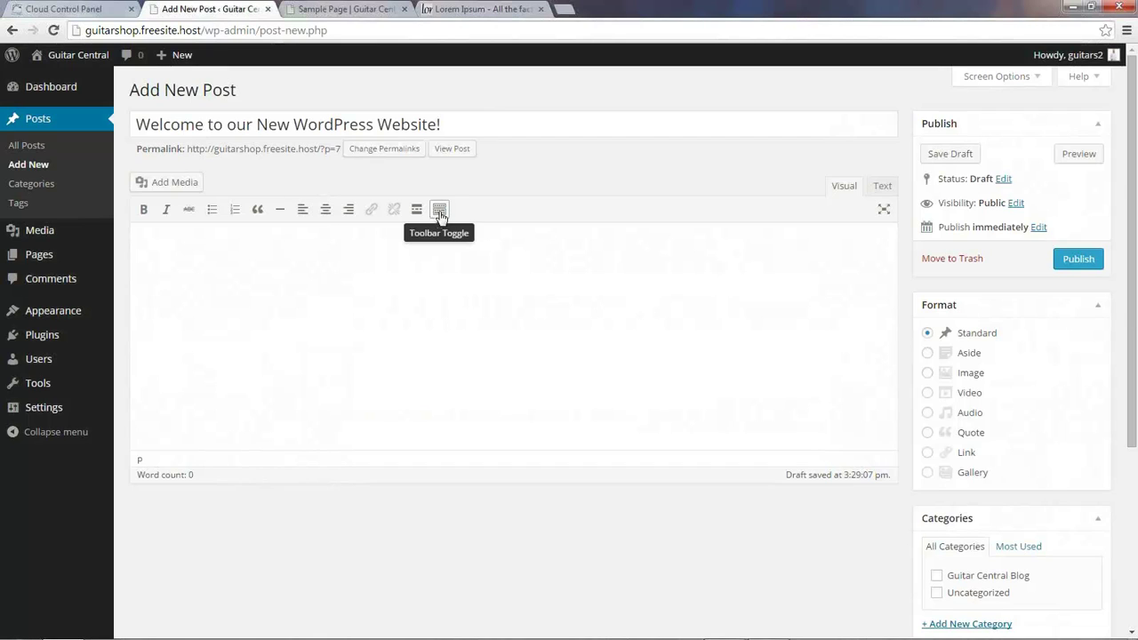
pyautogui.click(440, 212)
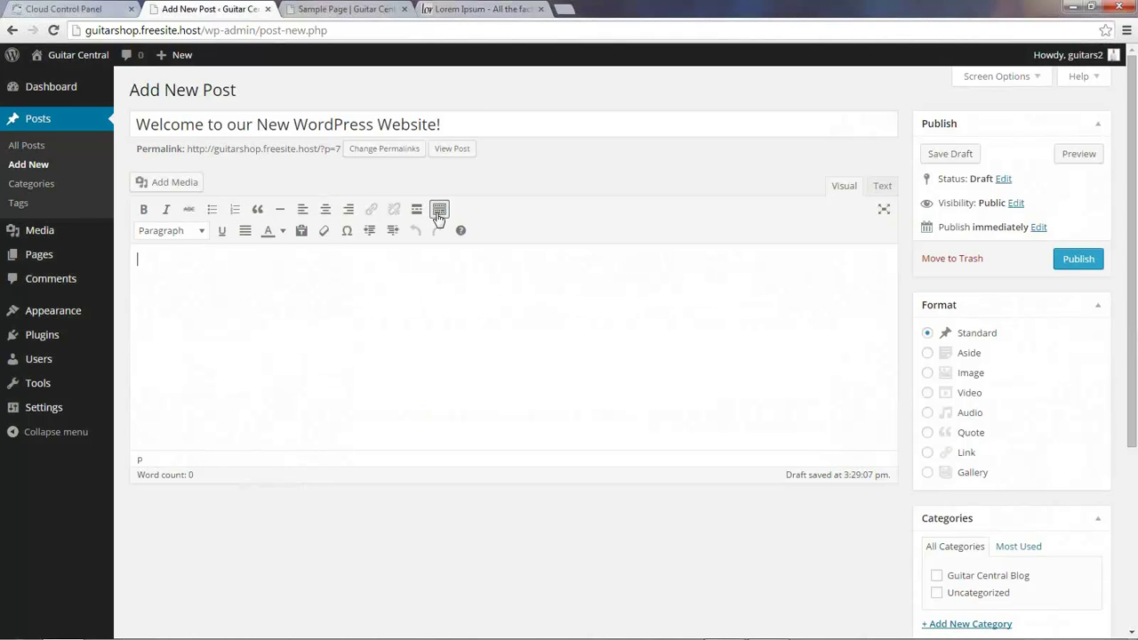
pyautogui.click(302, 233)
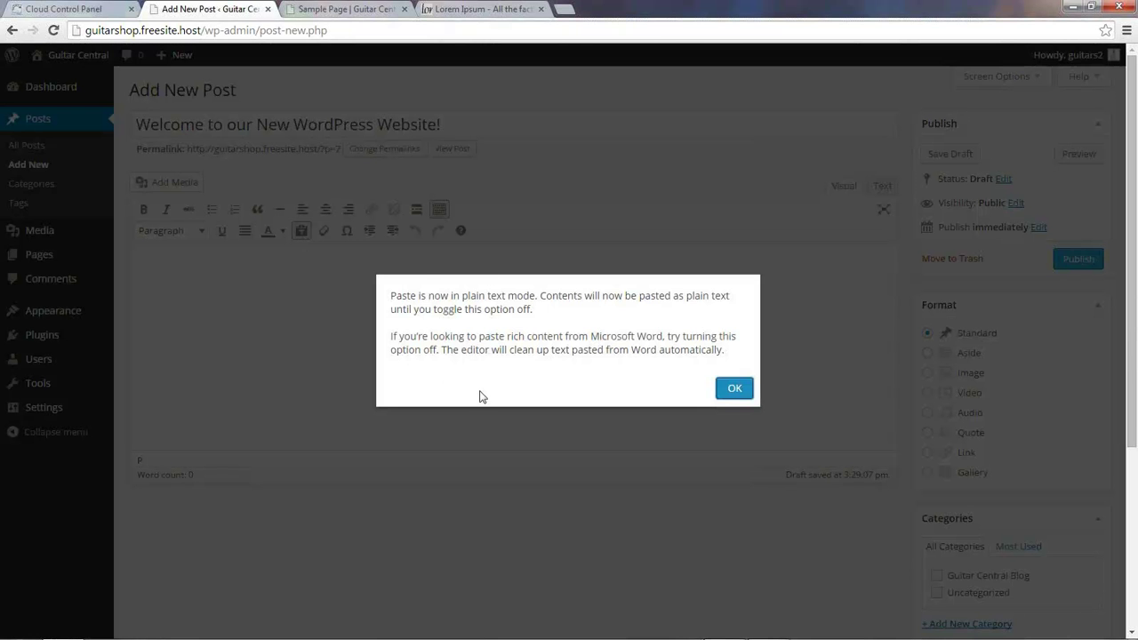
pyautogui.click(738, 393)
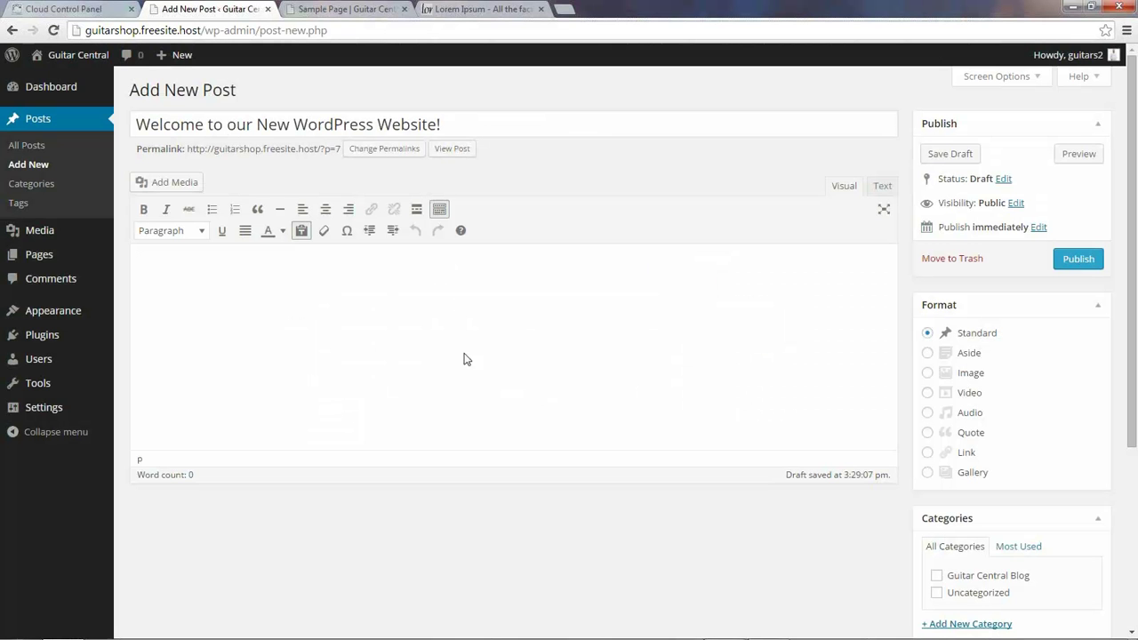
pyautogui.hotkey('ctrl', 'v')
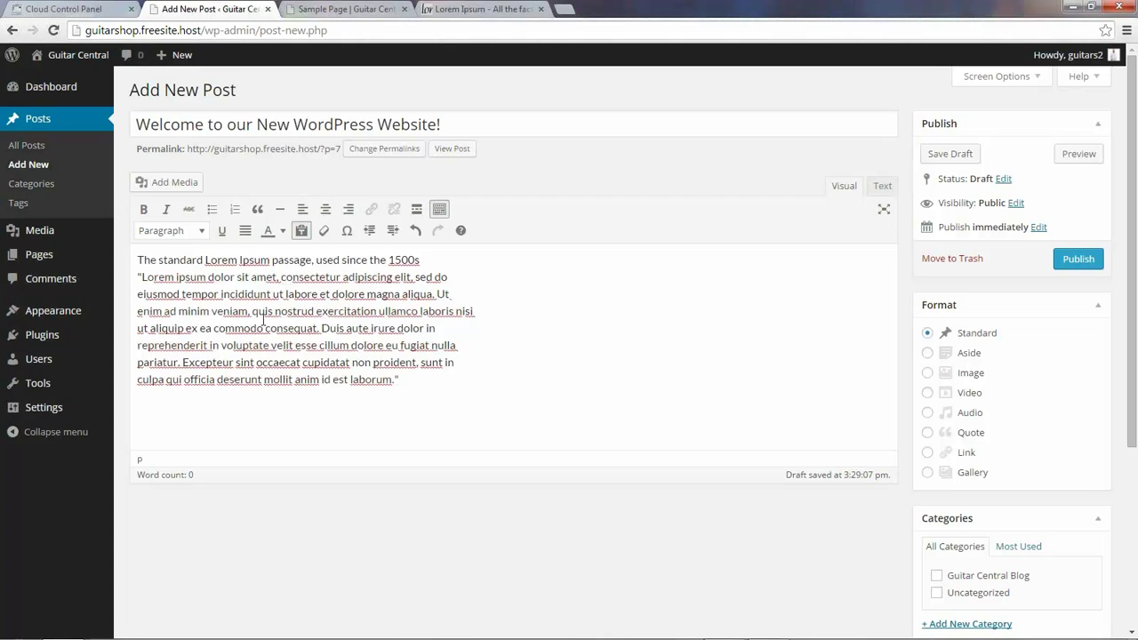
# Step: Separate the line "The standard Lorem Ipsum passage, used since the 1500s" from the passage and format it as Heading 1
pyautogui.click(424, 261)
pyautogui.press('Return')
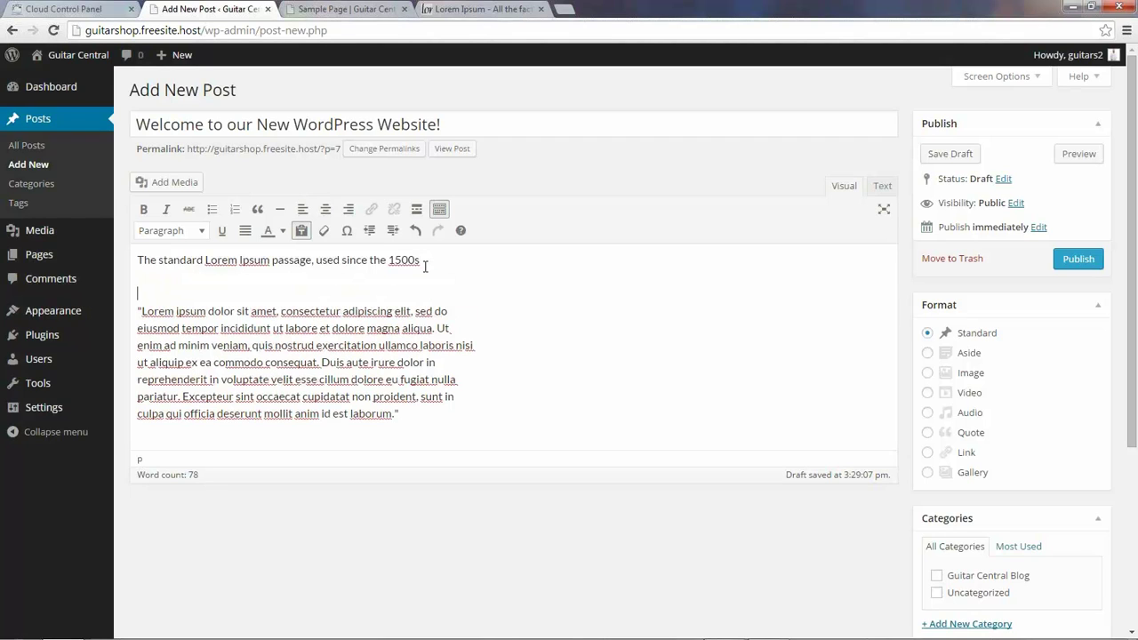
pyautogui.press('BackSpace')
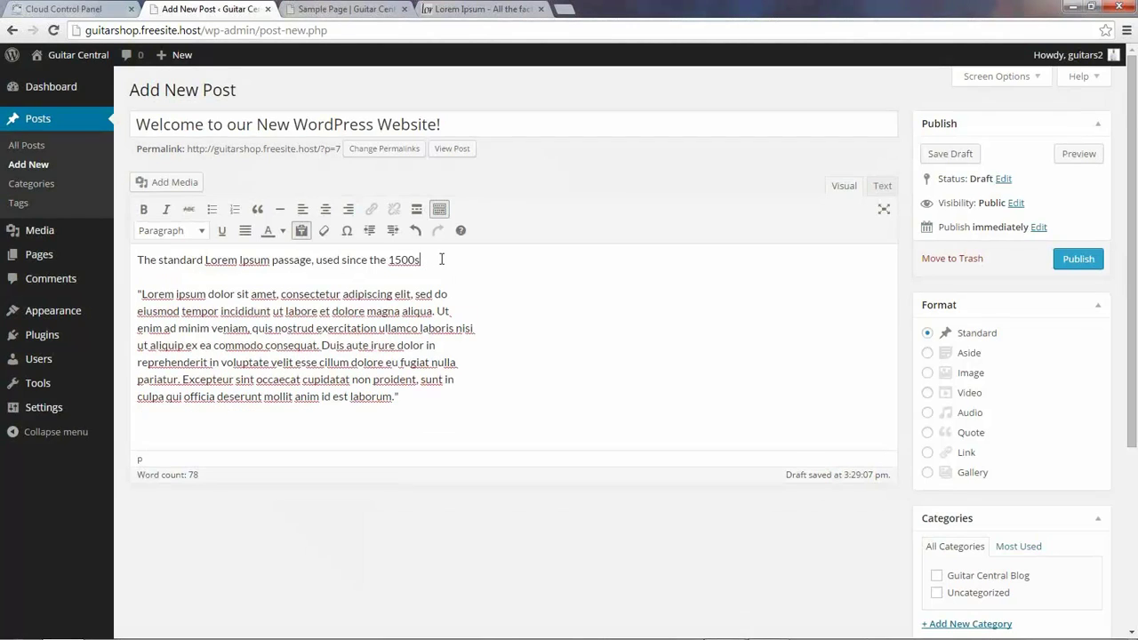
pyautogui.moveTo(442, 259); pyautogui.dragTo(130, 263)
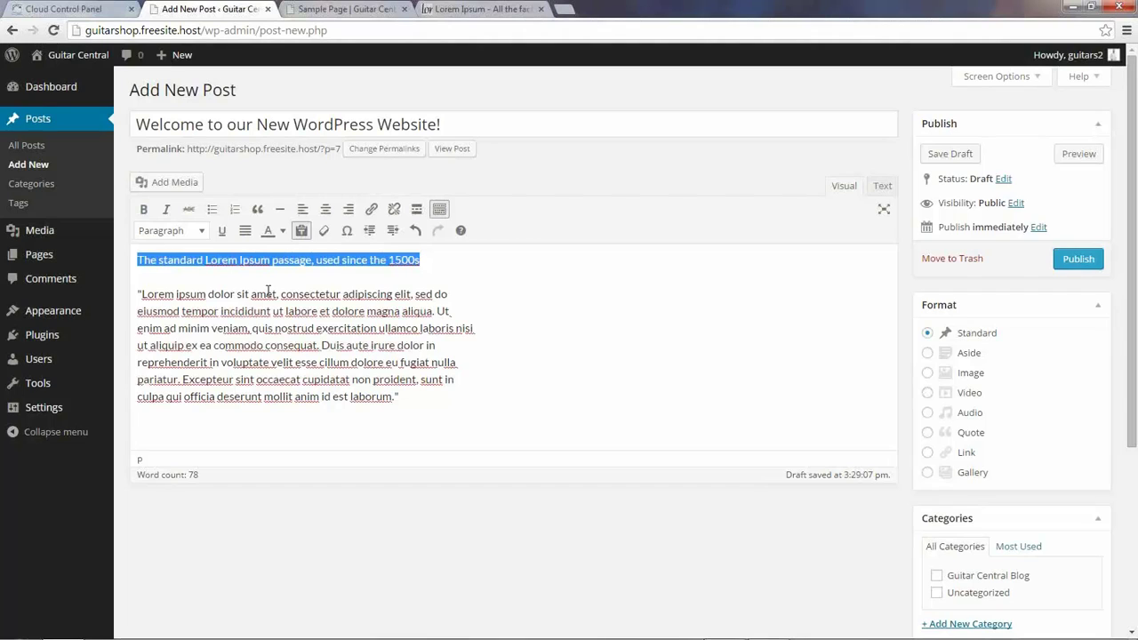
pyautogui.click(204, 231)
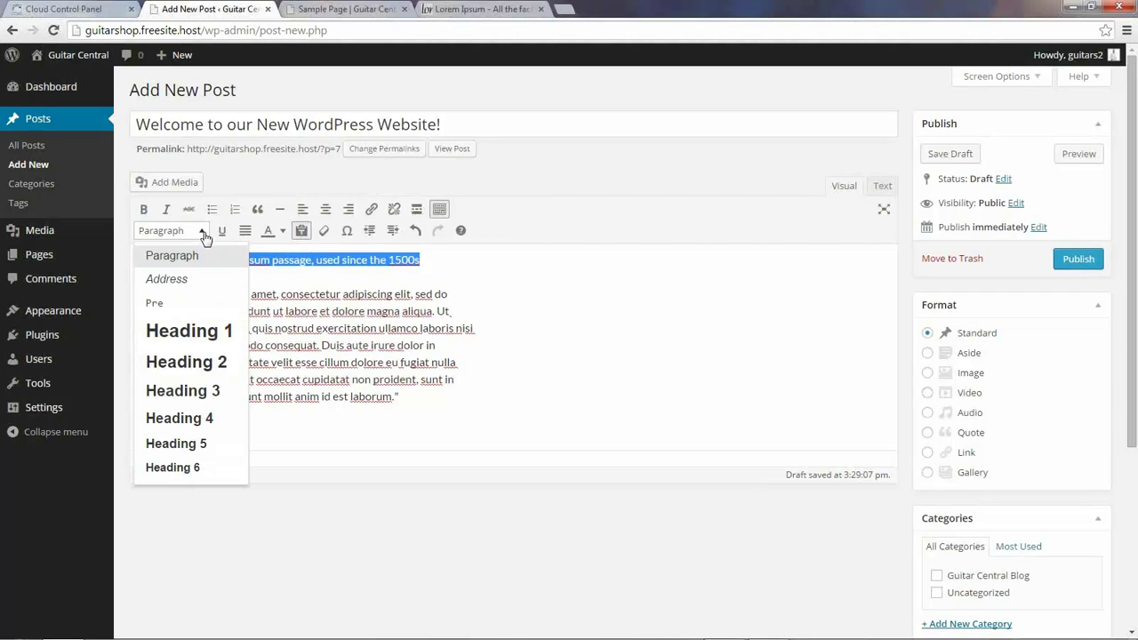
pyautogui.click(200, 332)
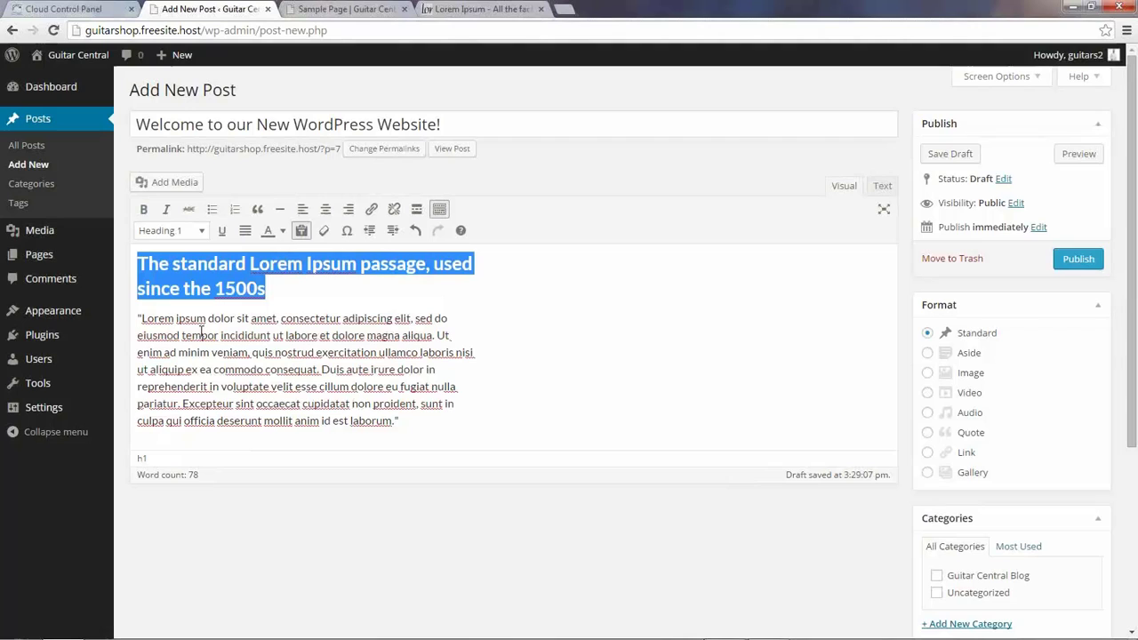
pyautogui.click(270, 297)
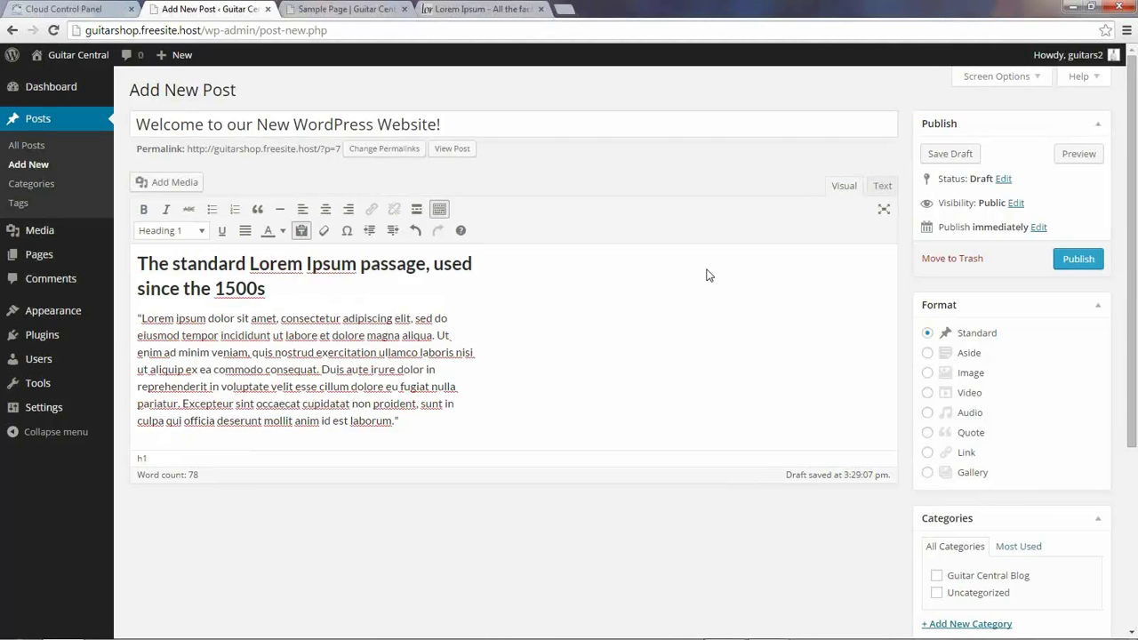
# Step: Examine the post body's HTML code, including the heading's h1 tags, and return to the visual editor
pyautogui.click(883, 189)
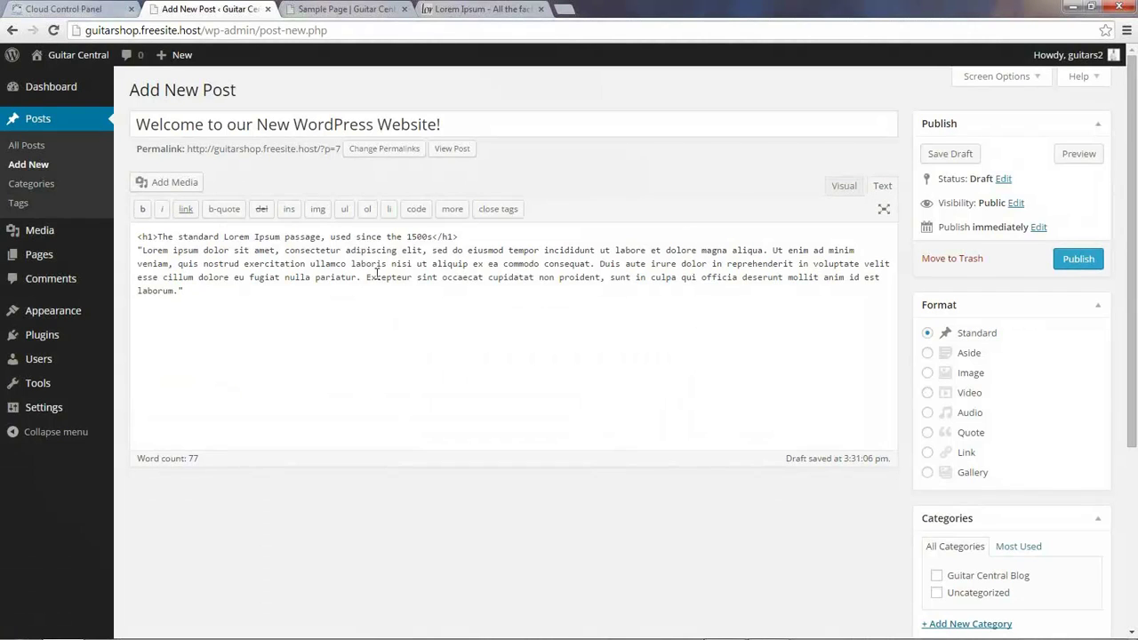
pyautogui.moveTo(459, 237); pyautogui.dragTo(433, 236)
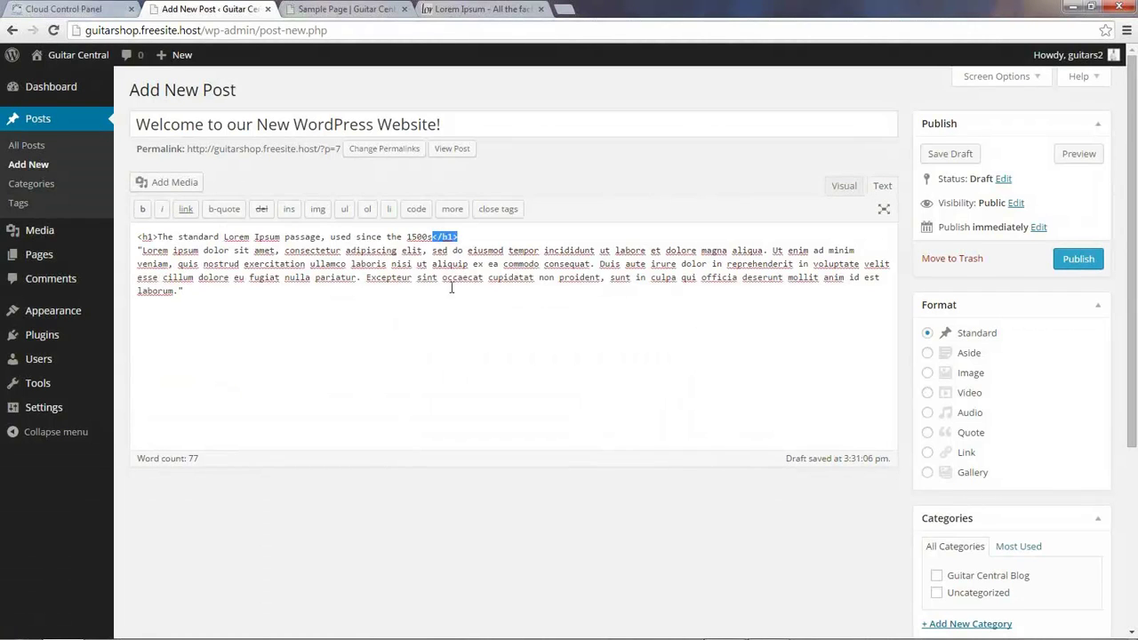
pyautogui.click(446, 343)
pyautogui.click(845, 185)
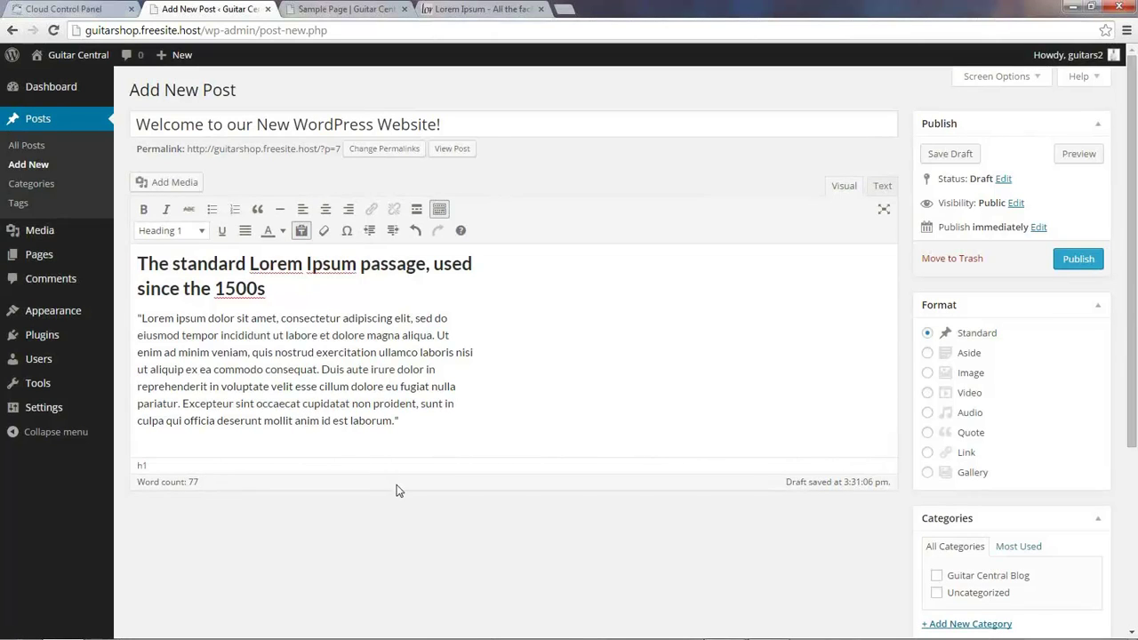
# Step: Split the passage after "dolore magna aliqua." and format the first part as a blockquote
pyautogui.click(437, 334)
pyautogui.press('Return')
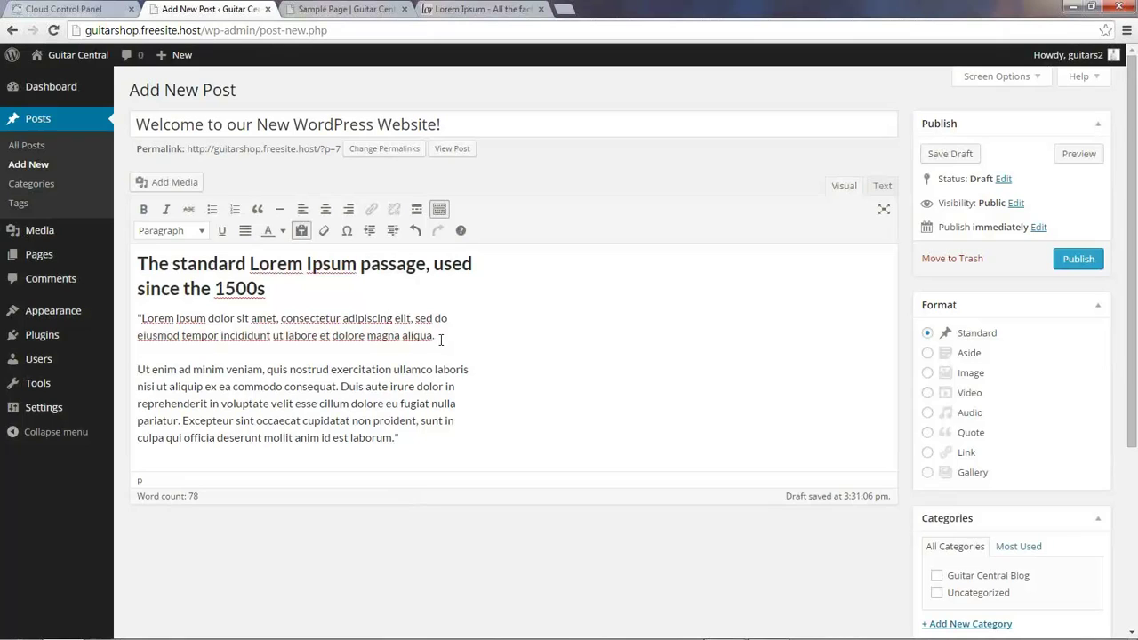
pyautogui.moveTo(437, 335); pyautogui.dragTo(128, 312)
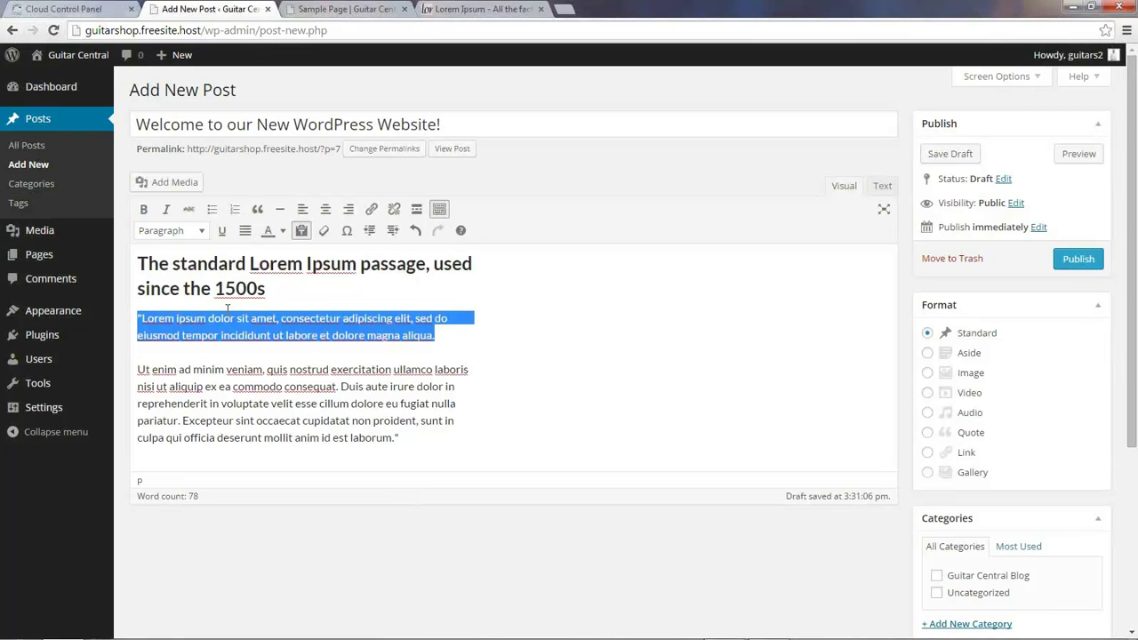
pyautogui.click(258, 210)
pyautogui.click(260, 366)
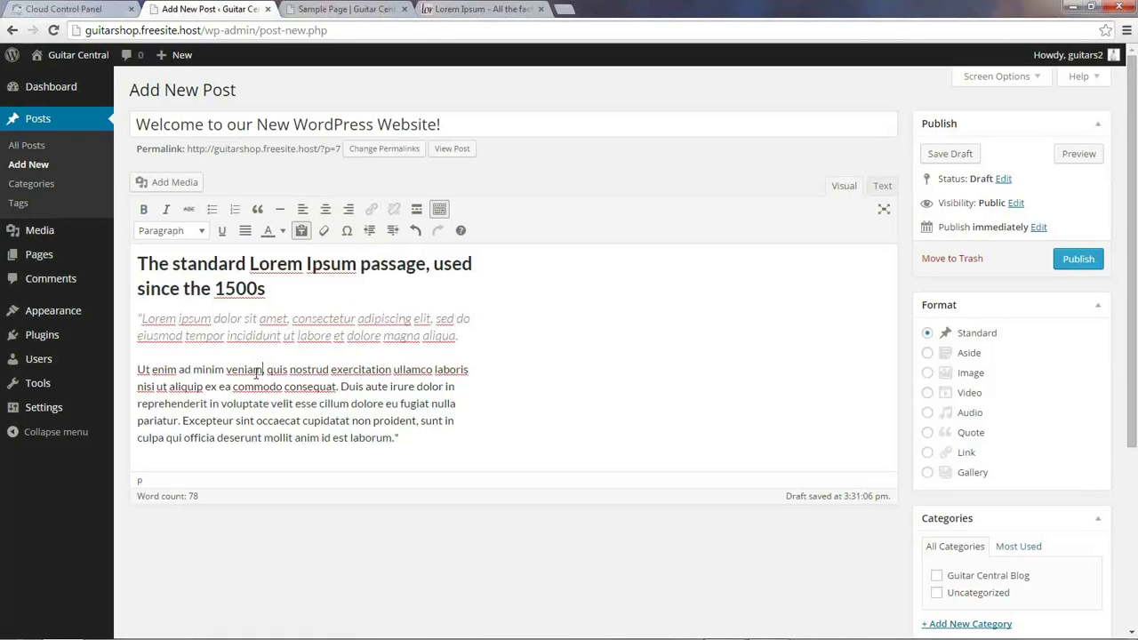
pyautogui.moveTo(263, 371); pyautogui.dragTo(227, 372)
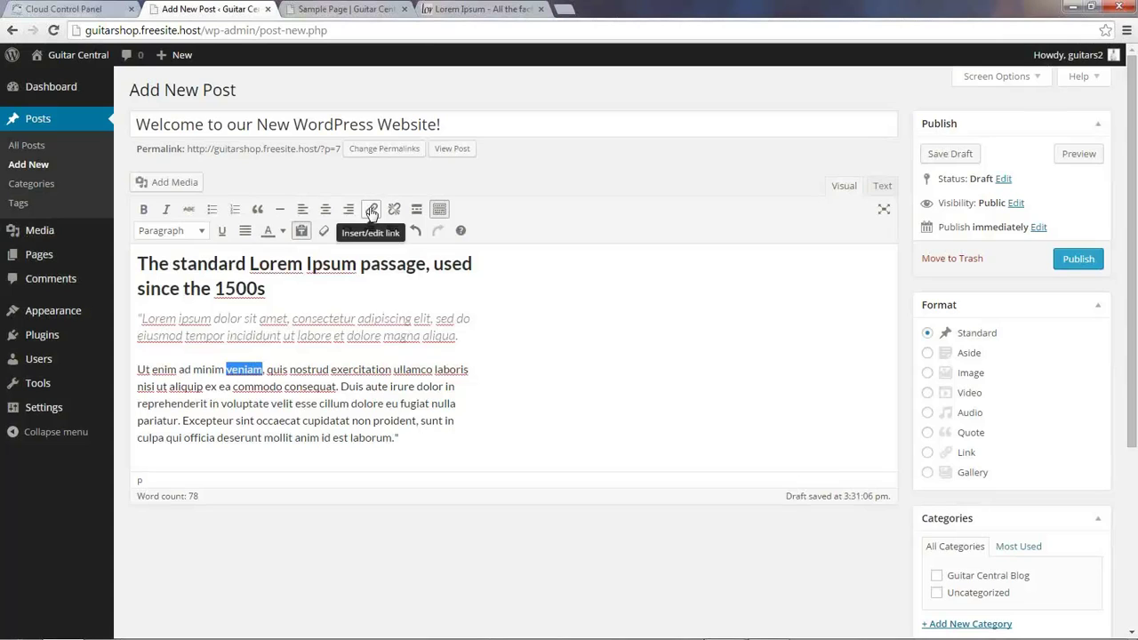
pyautogui.click(540, 402)
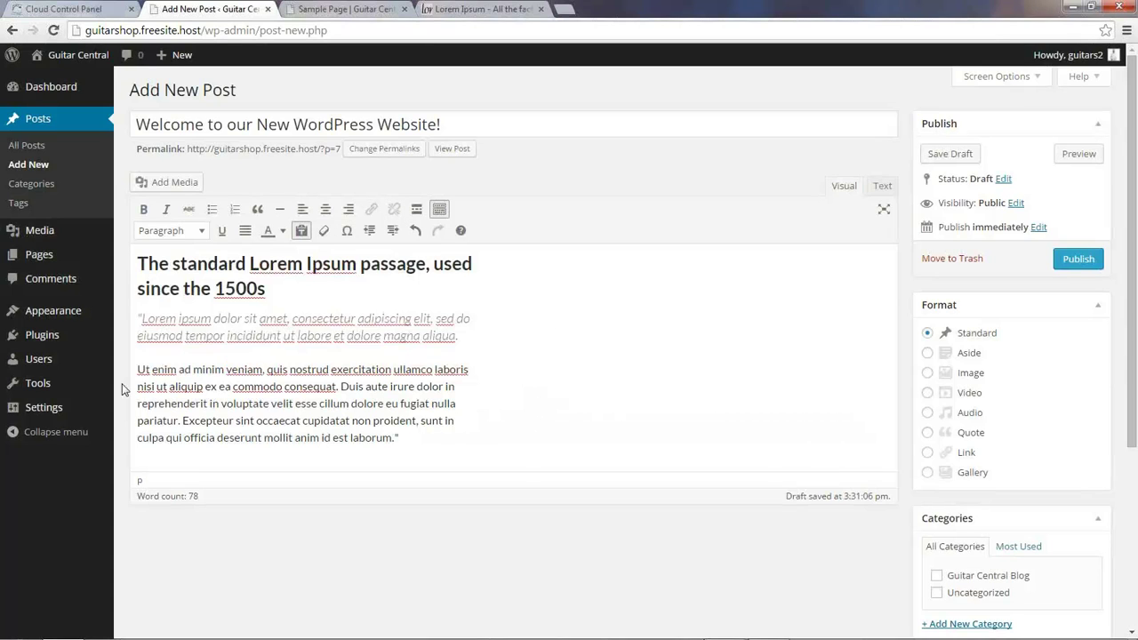
pyautogui.moveTo(90, 366)
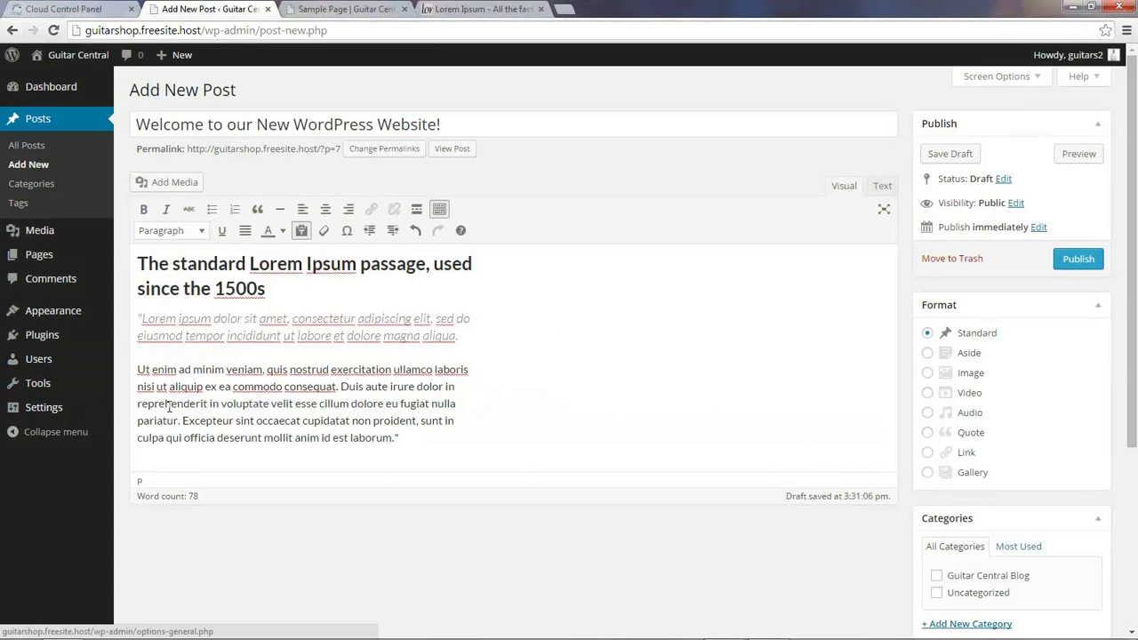
# Step: Place the cursor before "Ut enim" and upload wordpress2.jpg from the Webinar Images folder as media for the post
pyautogui.click(139, 370)
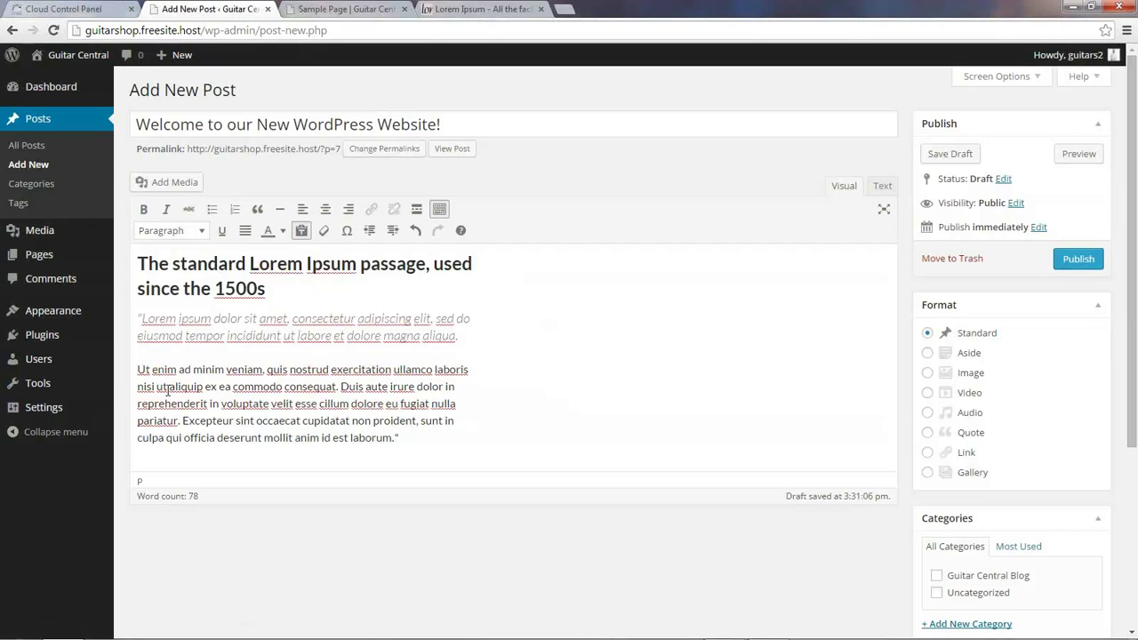
pyautogui.click(178, 185)
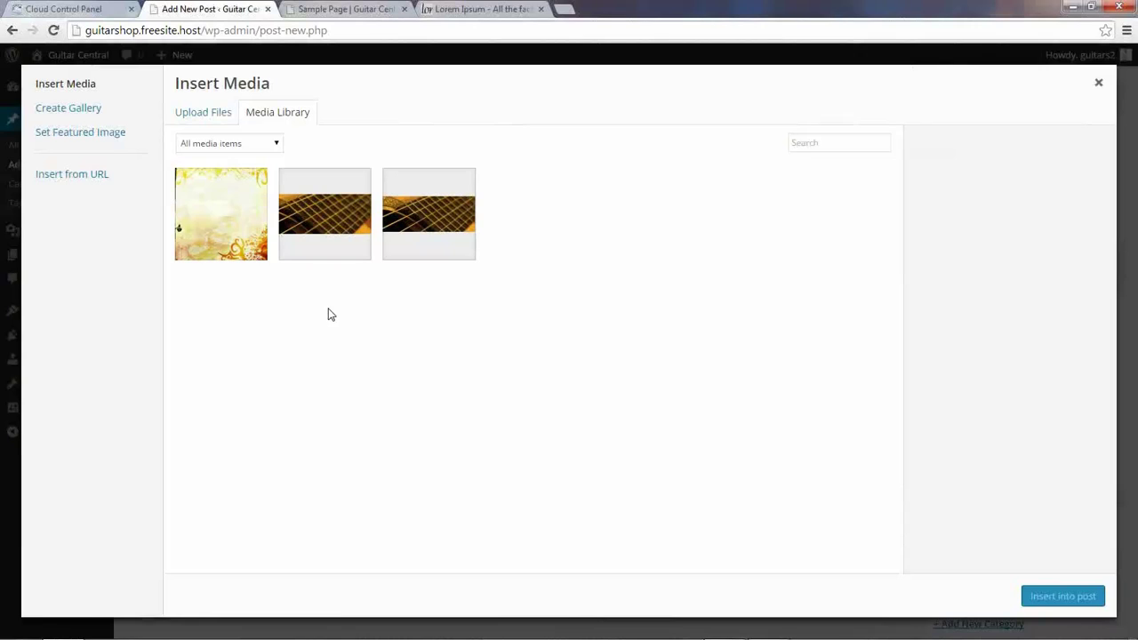
pyautogui.click(197, 118)
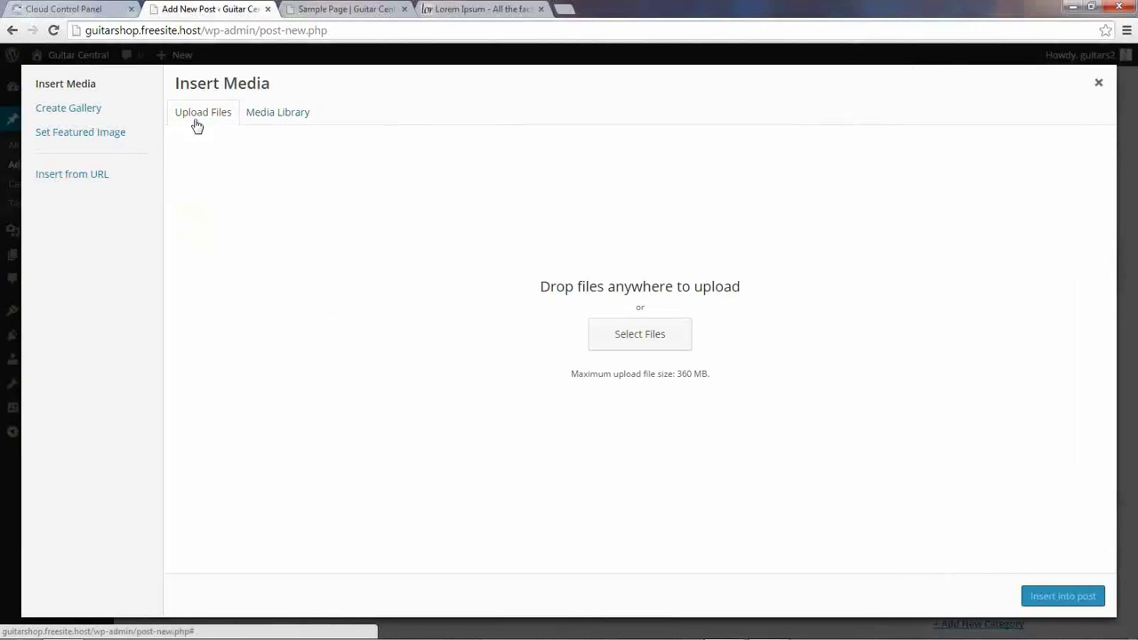
pyautogui.click(630, 338)
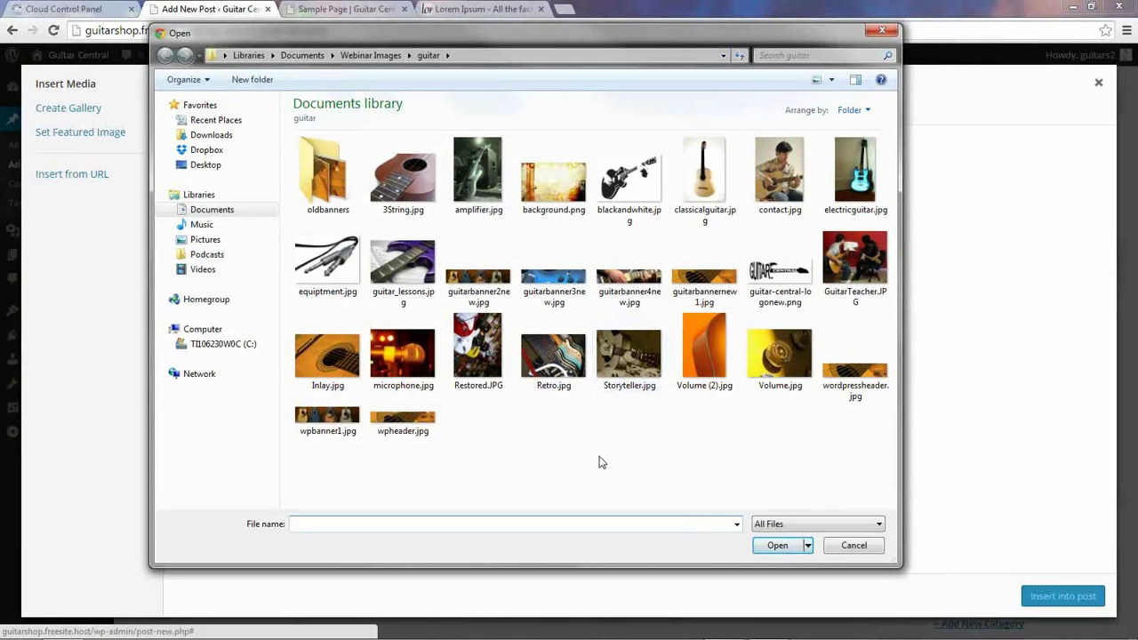
pyautogui.click(371, 55)
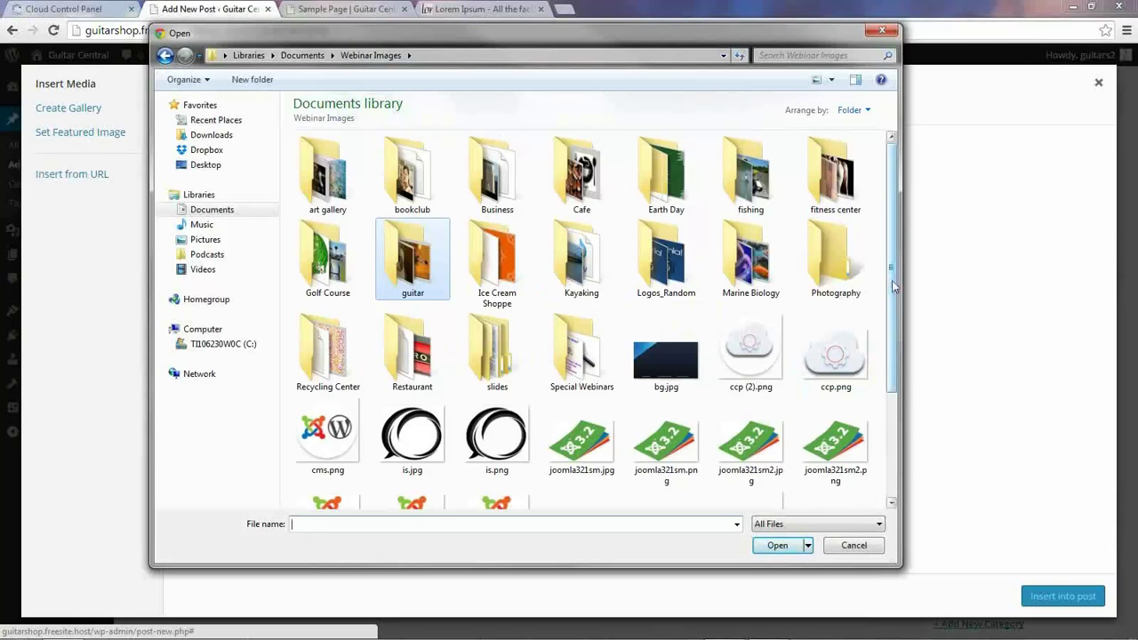
pyautogui.scroll(-3, 894, 285)
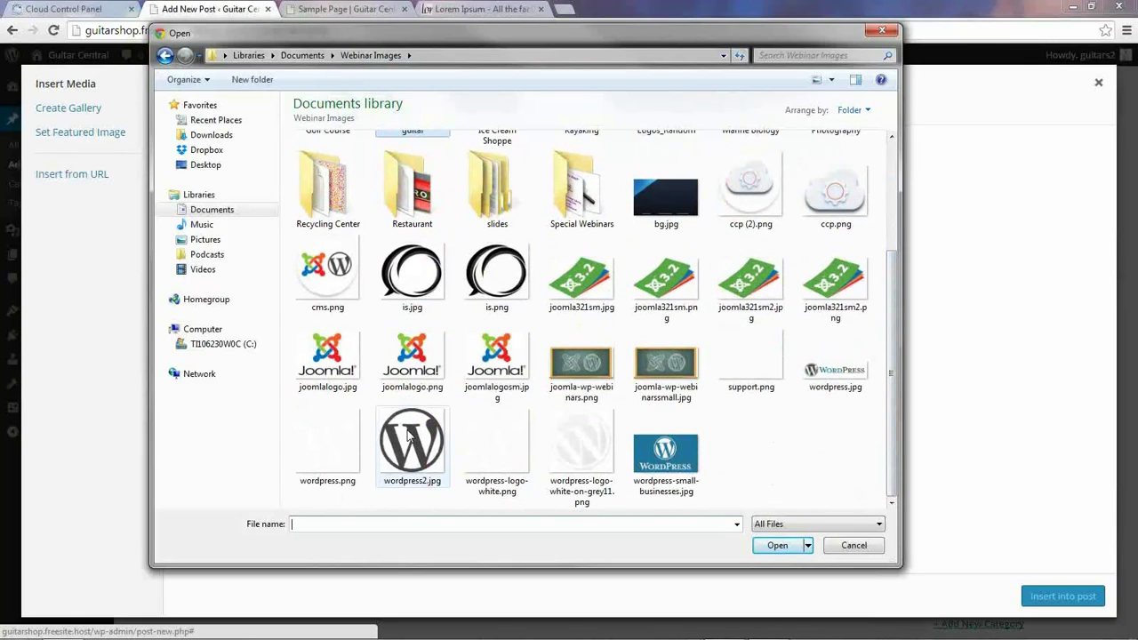
pyautogui.doubleClick(411, 435)
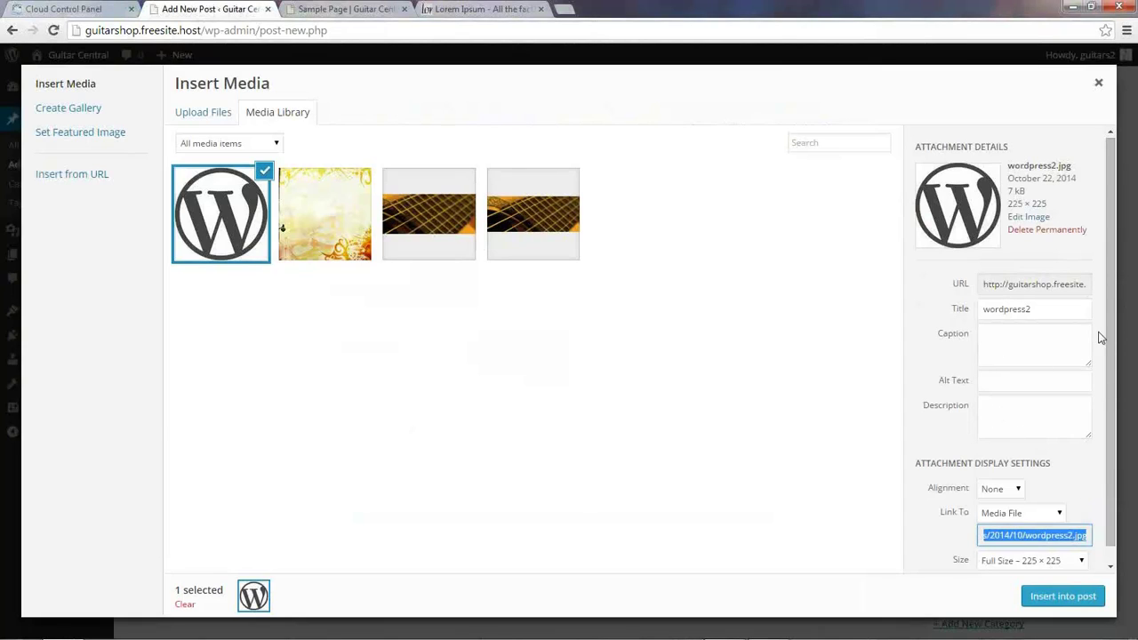
# Step: Insert wordpress2.jpg into the post with Left alignment, Thumbnail – 150 × 150 size and the link kept to Media File
pyautogui.moveTo(1111, 336); pyautogui.dragTo(1112, 389)
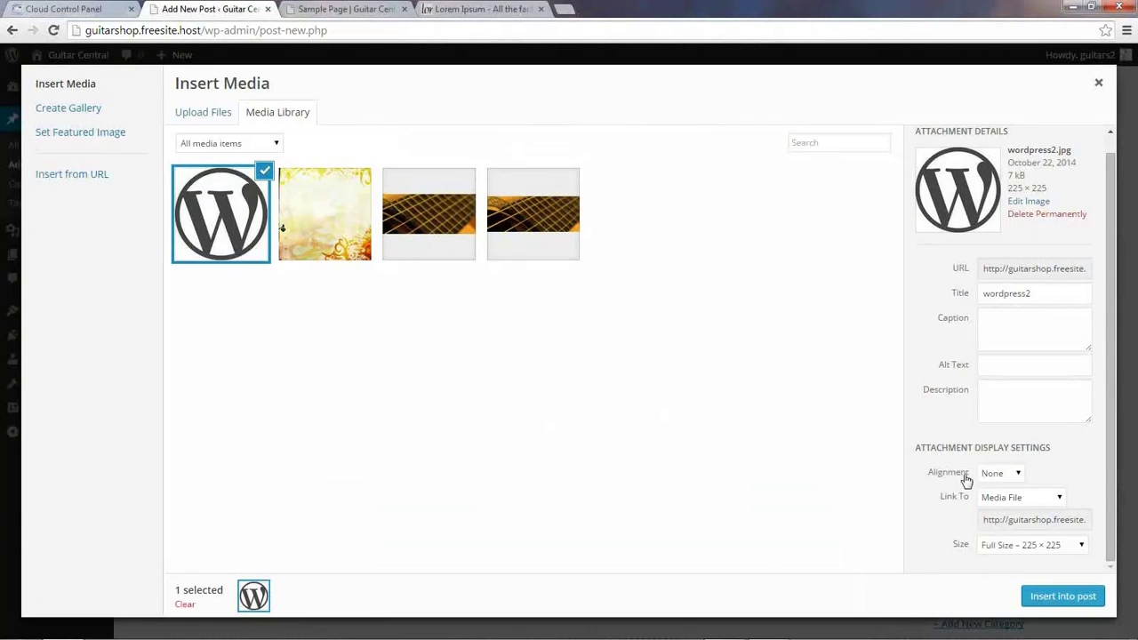
pyautogui.click(1017, 475)
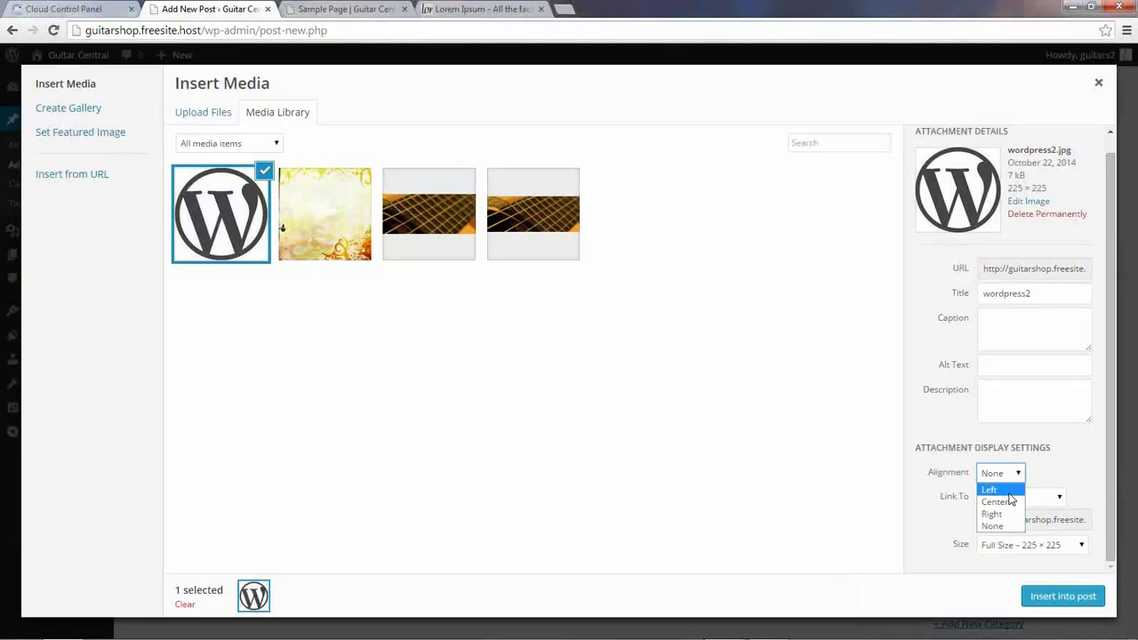
pyautogui.click(1008, 492)
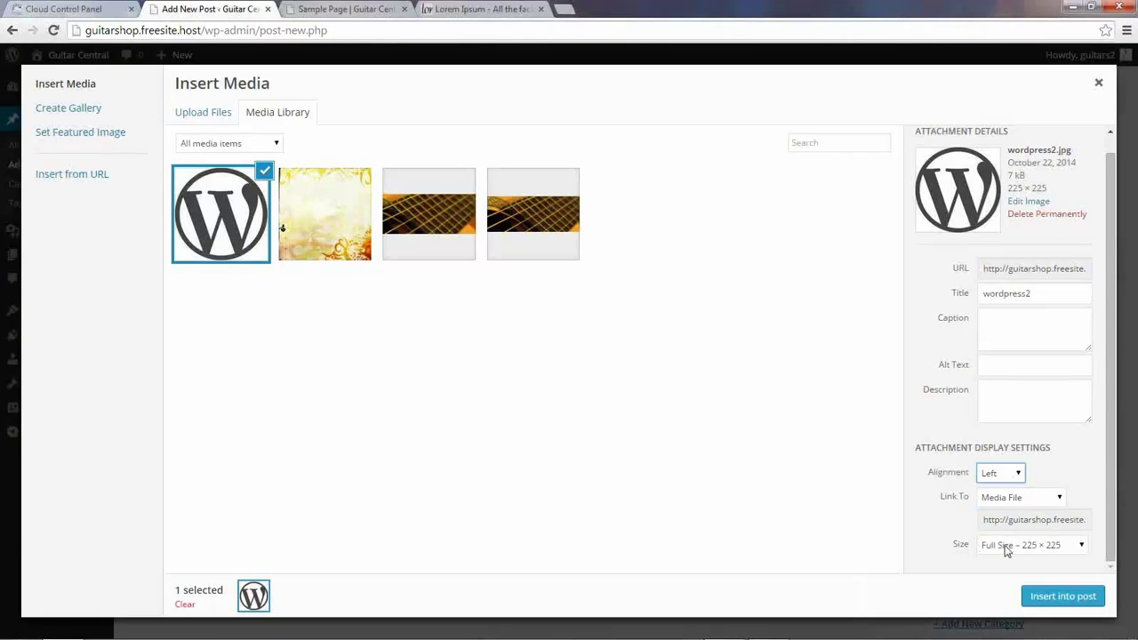
pyautogui.click(1077, 546)
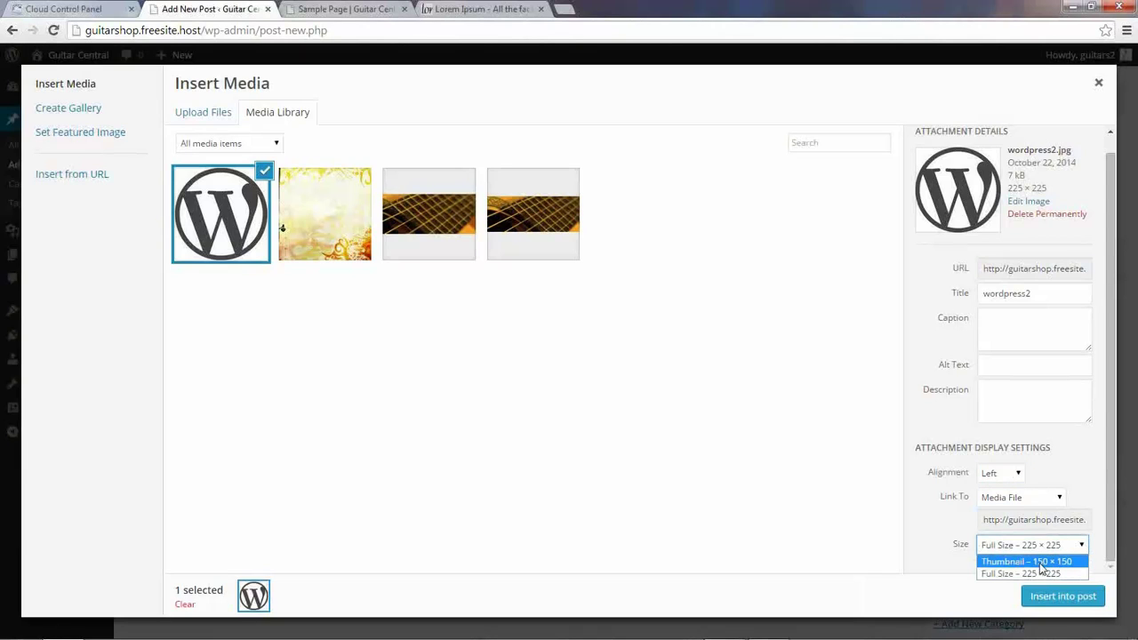
pyautogui.click(1047, 563)
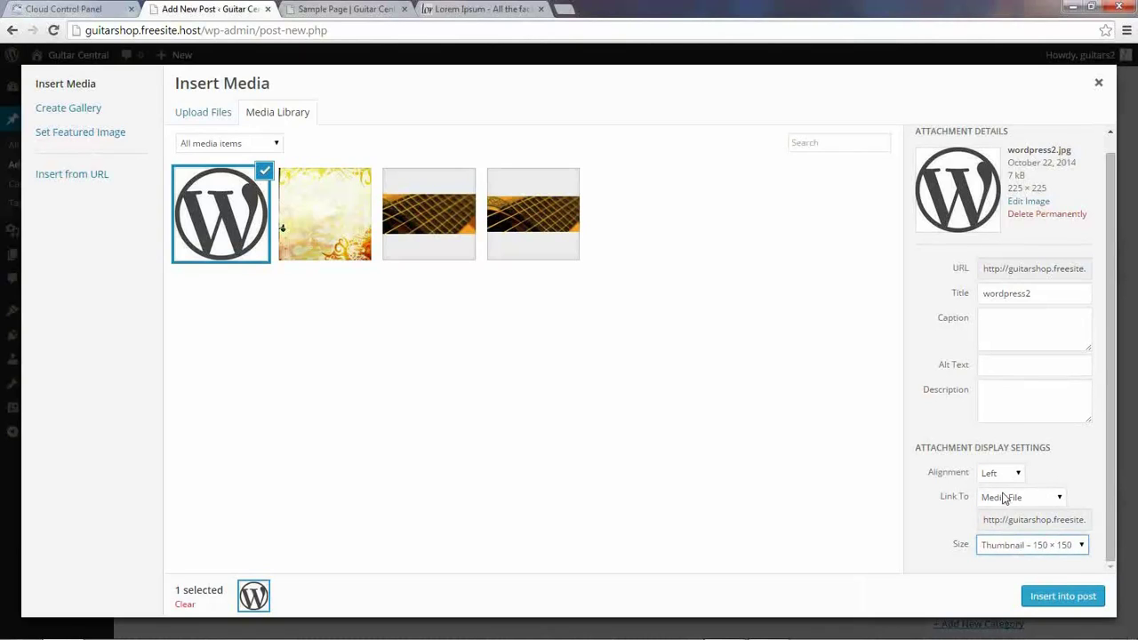
pyautogui.click(1060, 499)
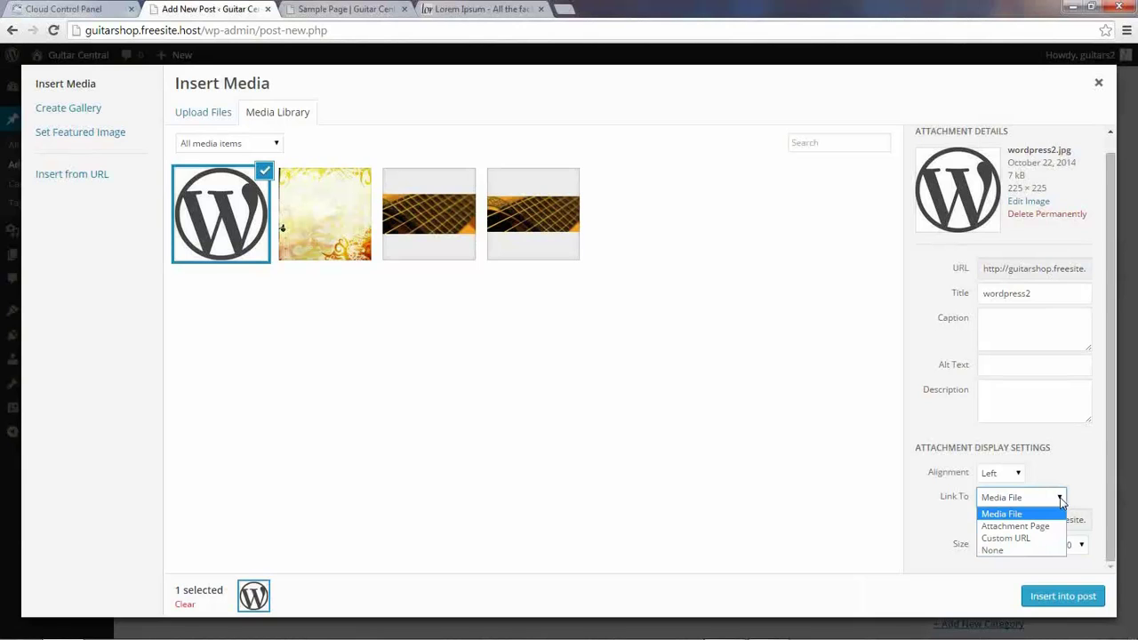
pyautogui.click(936, 523)
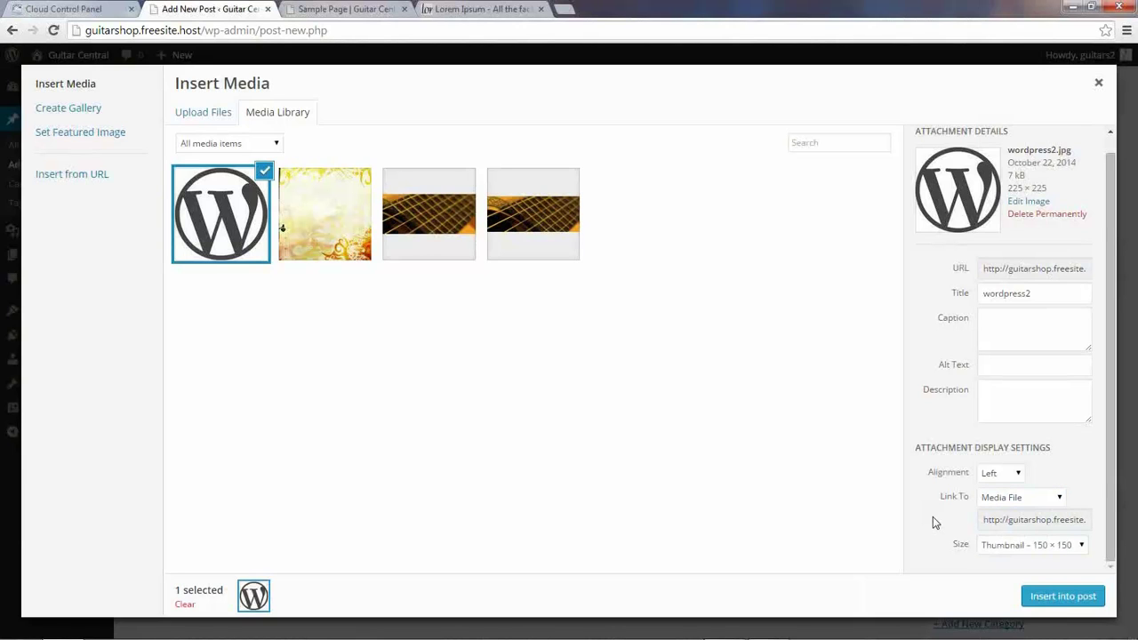
pyautogui.click(1063, 597)
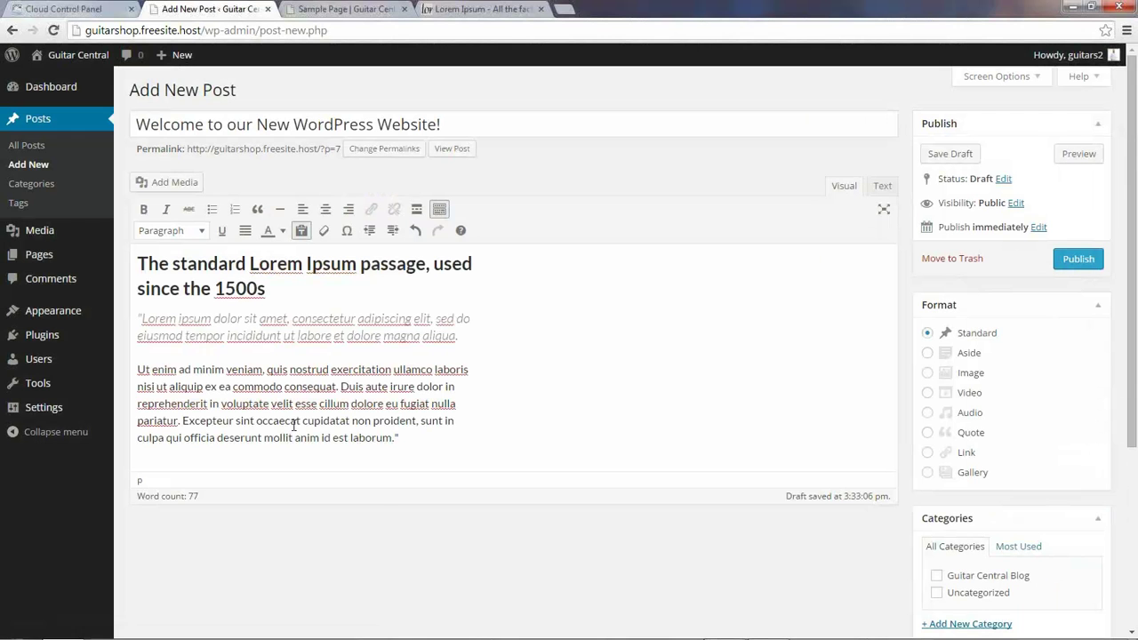
# Step: Save the post as a draft, preview it on the site and close the preview
pyautogui.scroll(-1, 235, 402)
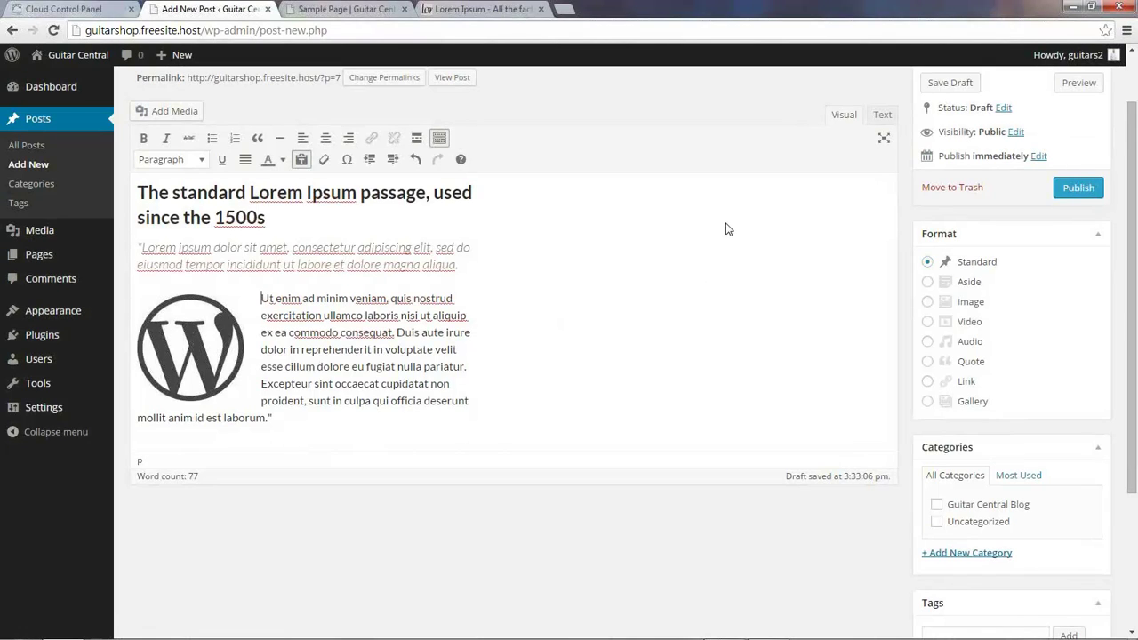
pyautogui.scroll(1, 569, 346)
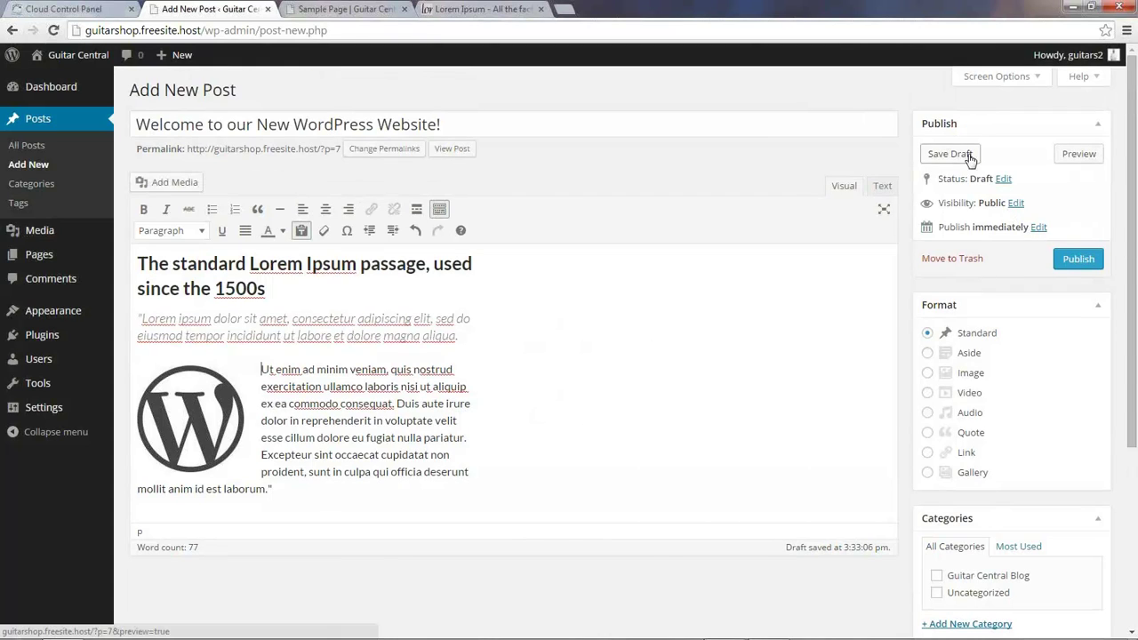
pyautogui.click(931, 155)
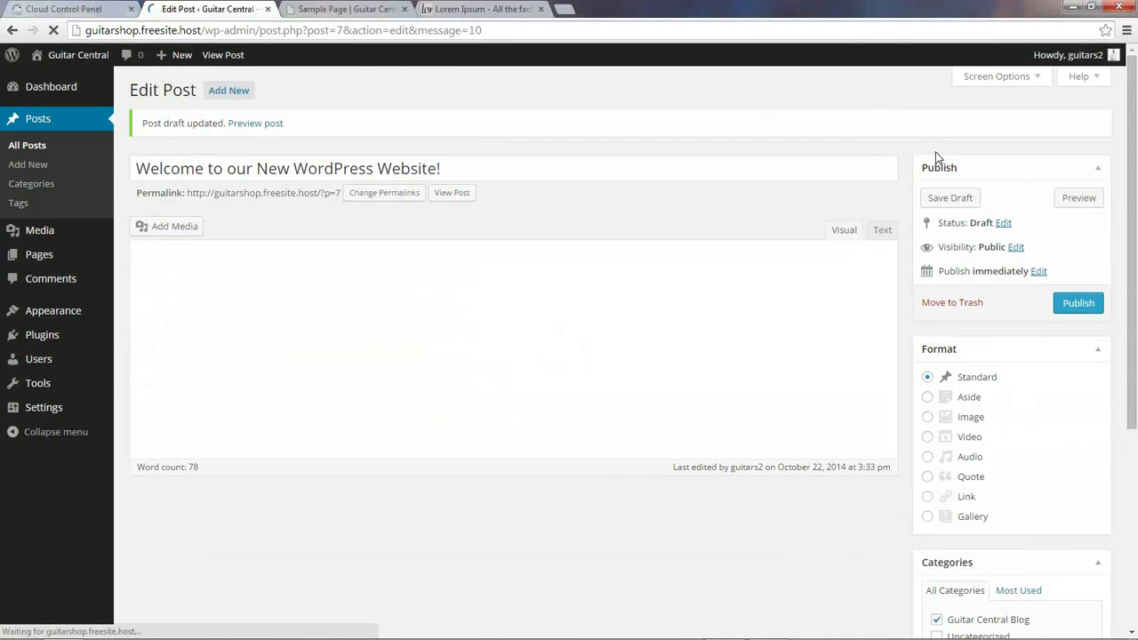
pyautogui.click(1078, 199)
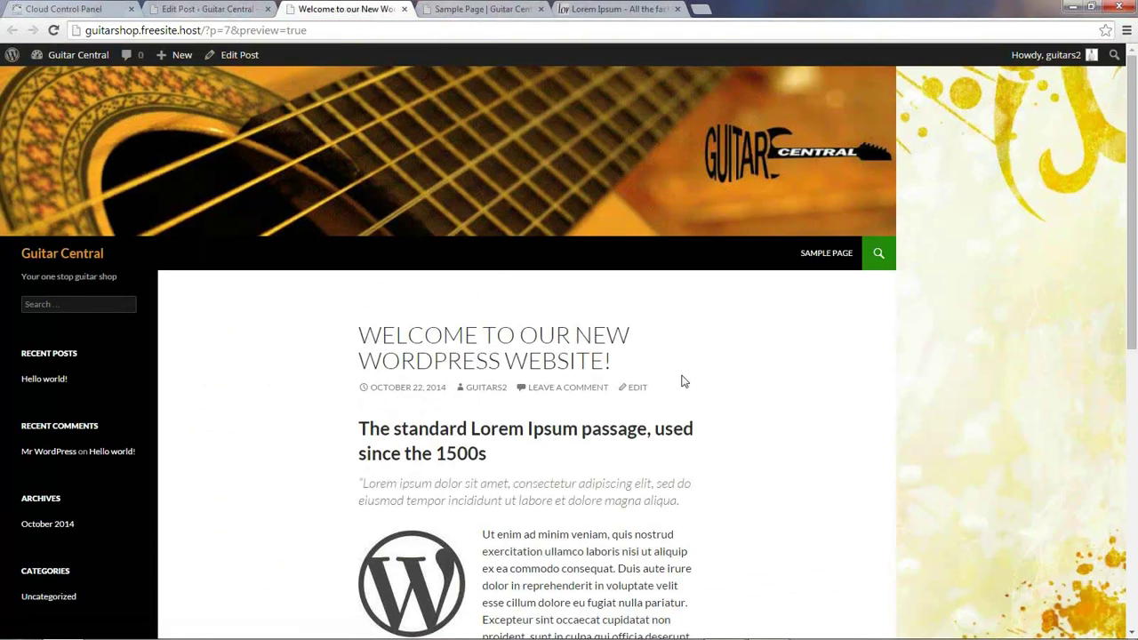
pyautogui.scroll(-1, 684, 381)
pyautogui.scroll(-2, 684, 381)
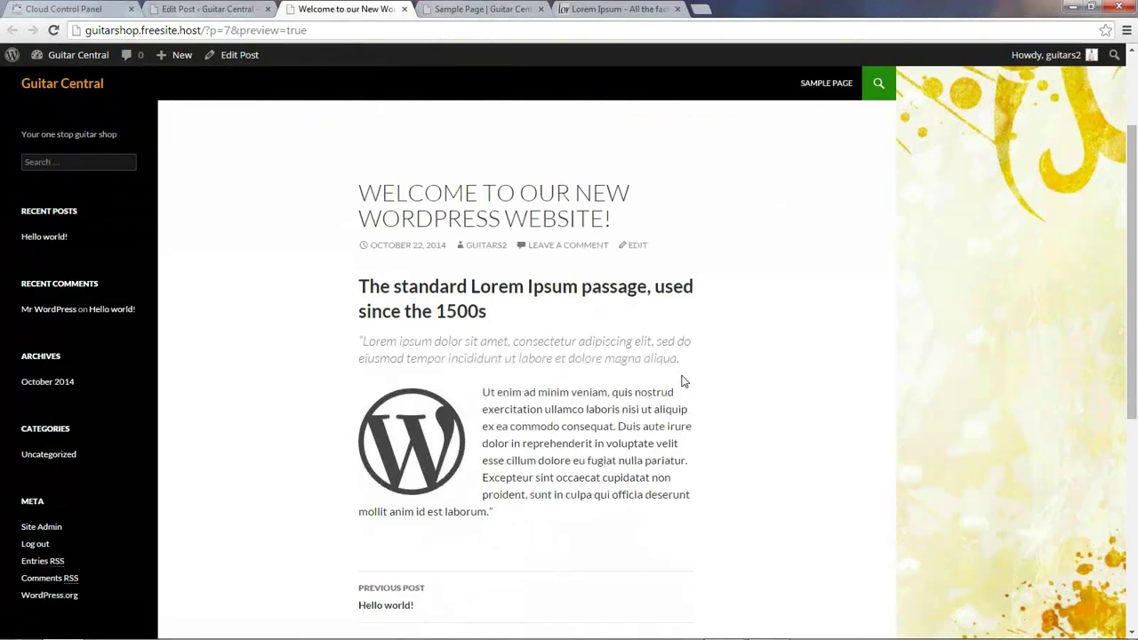
pyautogui.scroll(3, 684, 380)
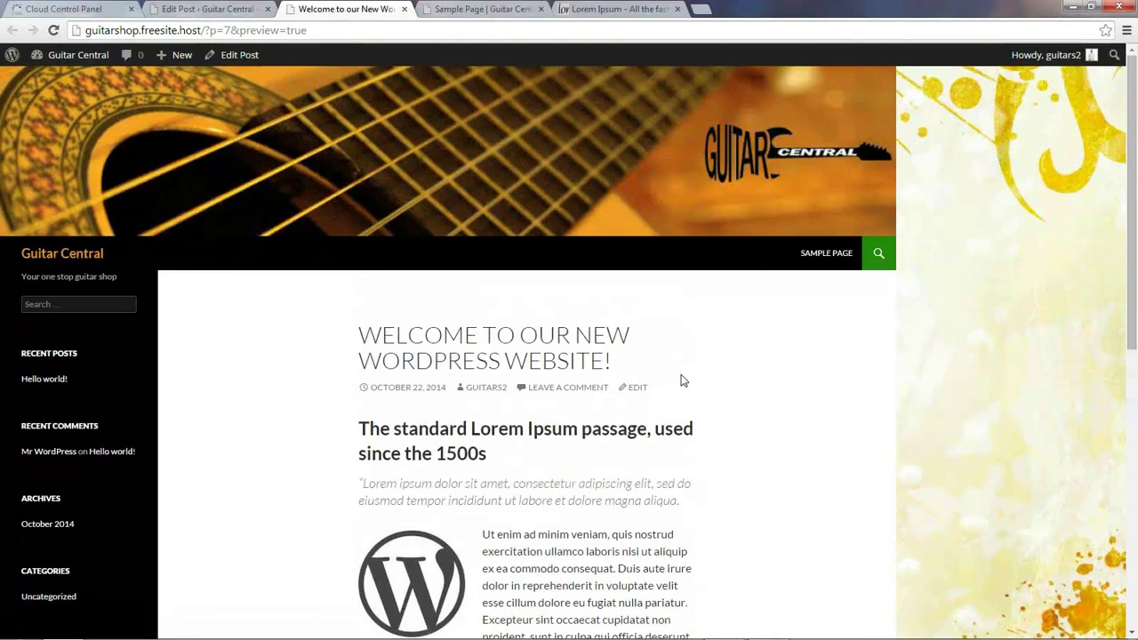
pyautogui.scroll(-2, 684, 380)
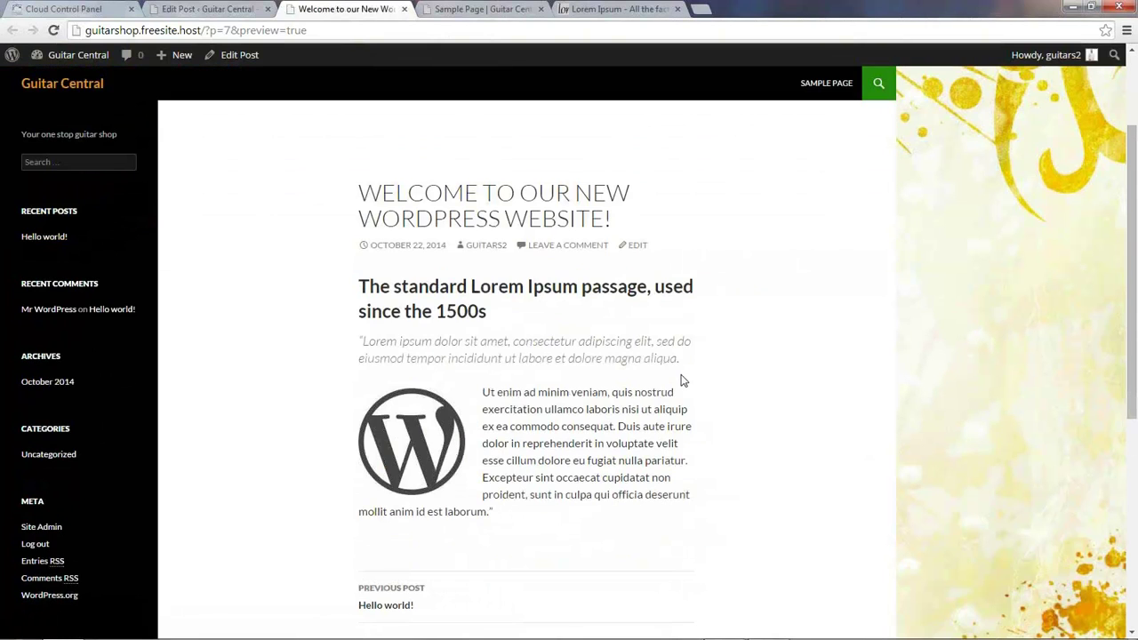
pyautogui.click(405, 9)
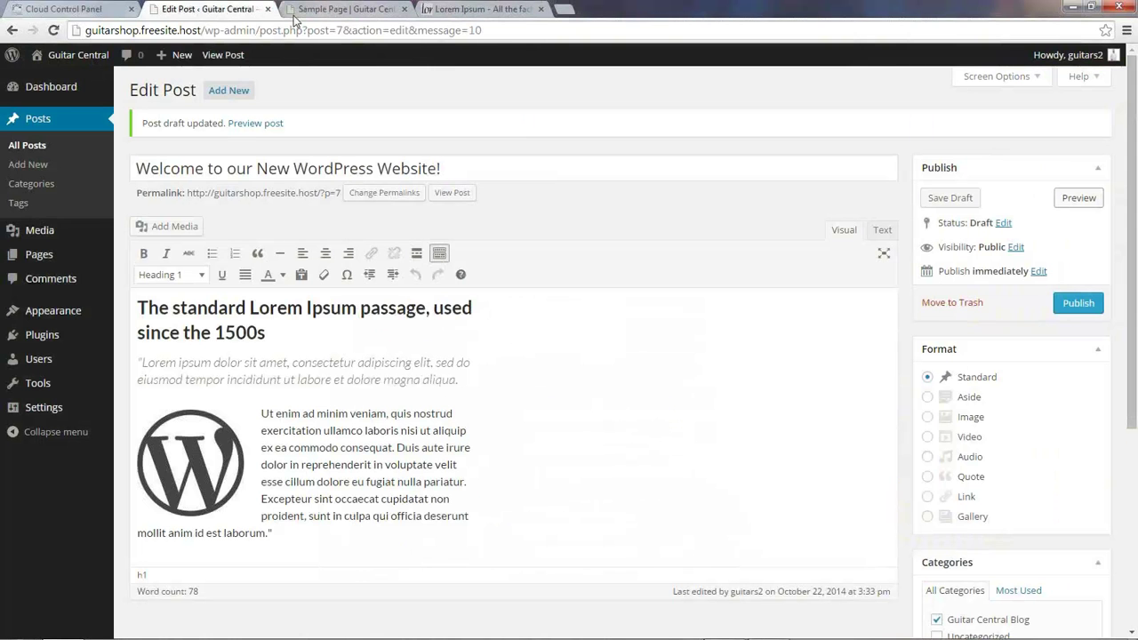
# Step: Publish the post and review it on the Guitar Central home page
pyautogui.click(1078, 304)
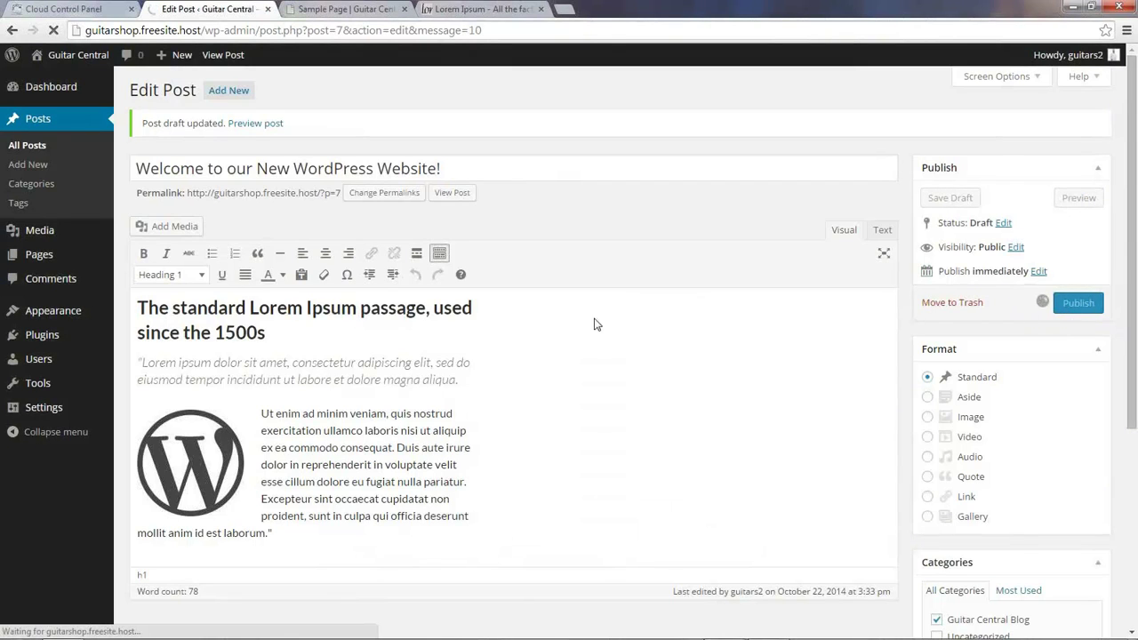
pyautogui.click(349, 10)
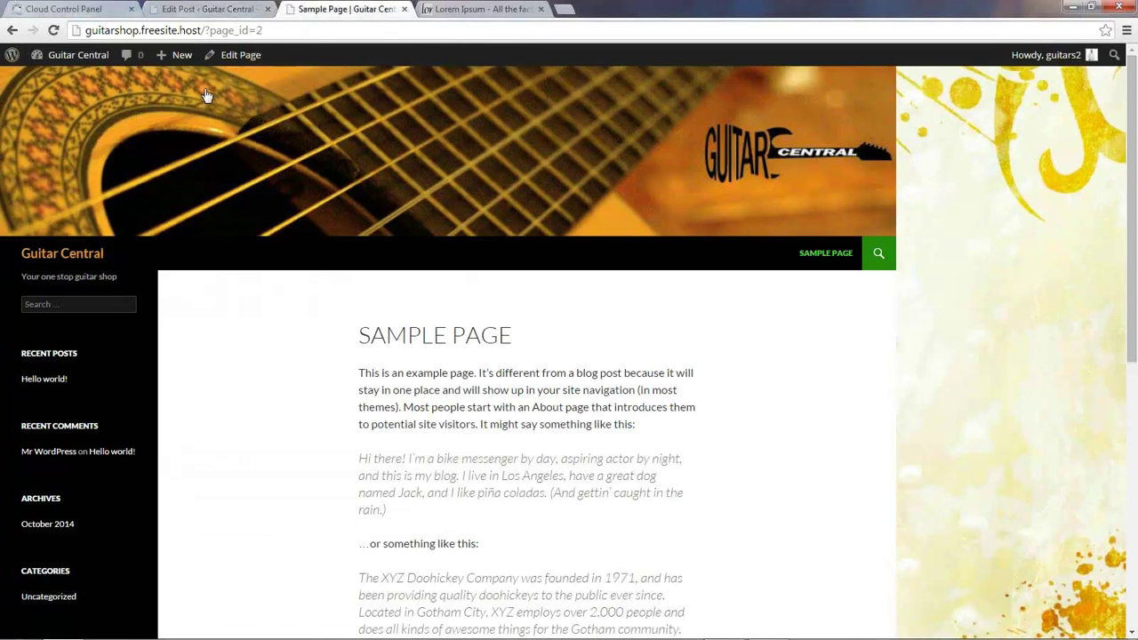
pyautogui.click(64, 257)
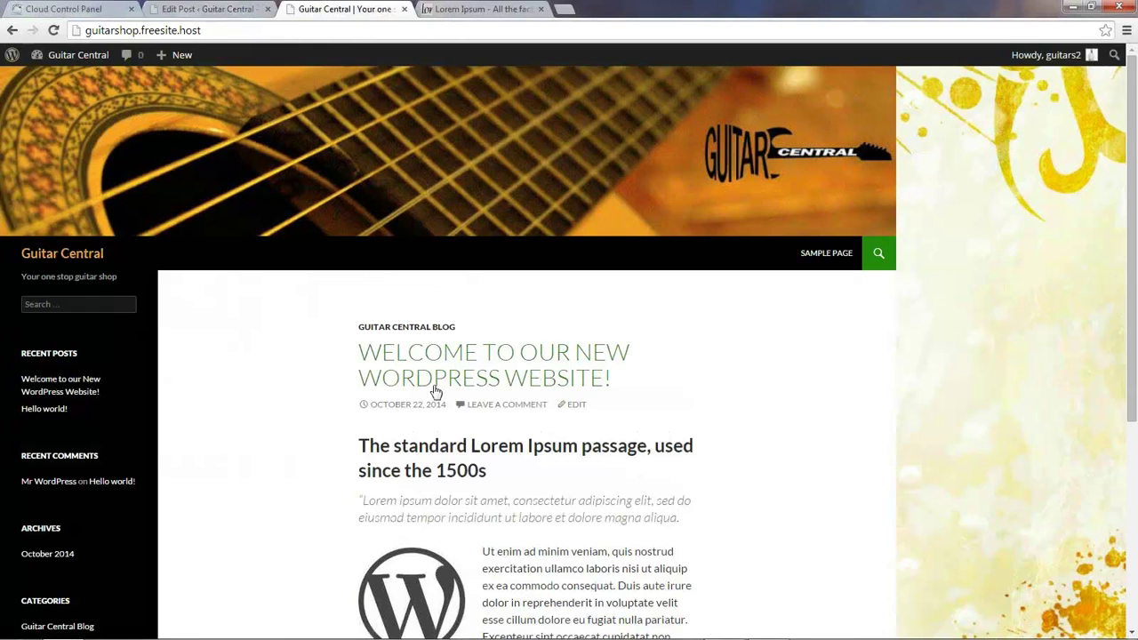
pyautogui.scroll(-4, 480, 436)
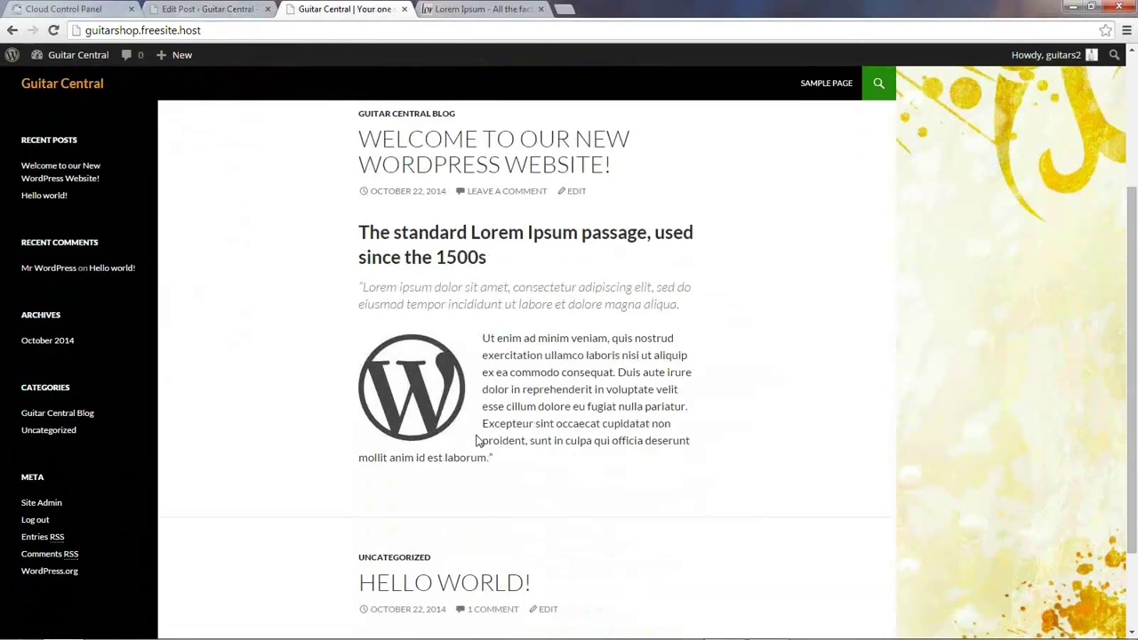
pyautogui.scroll(3, 476, 438)
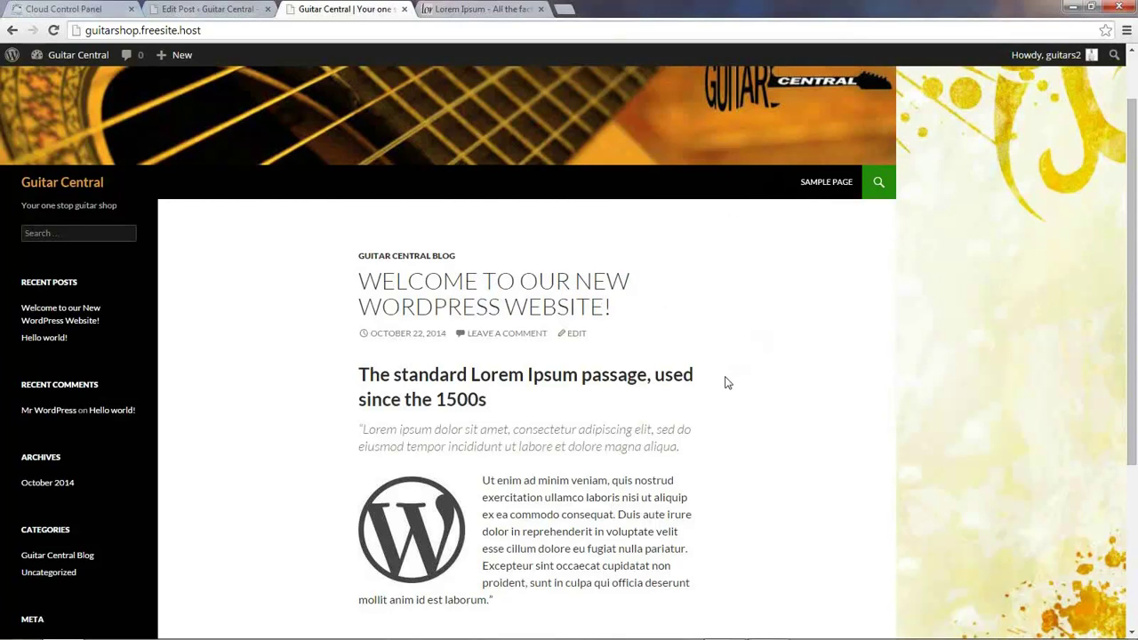
pyautogui.scroll(-2, 718, 382)
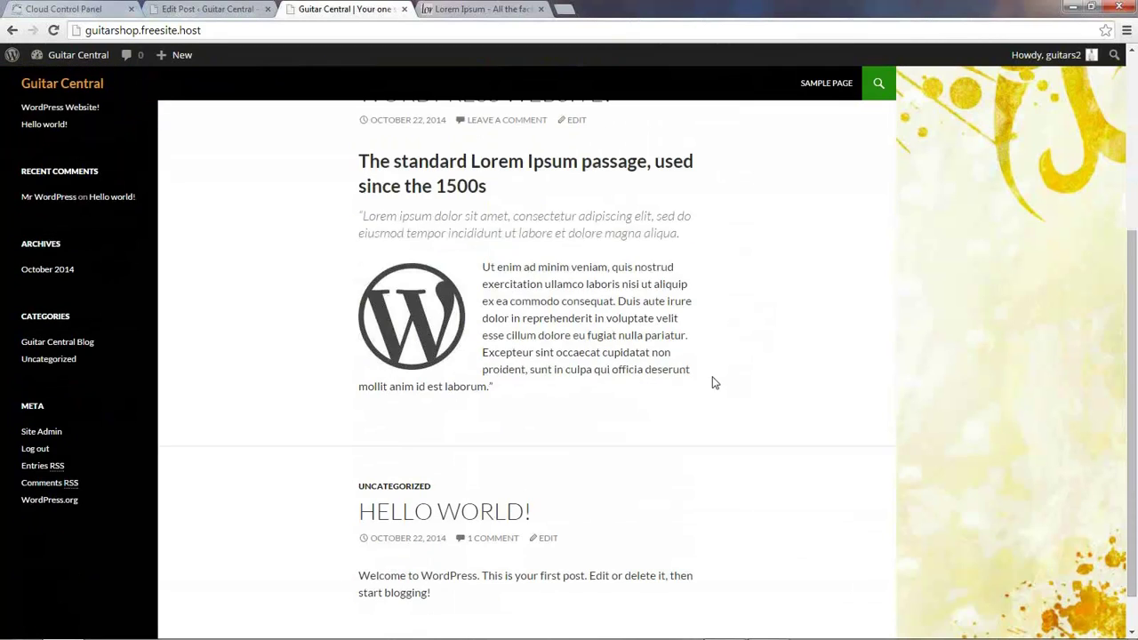
pyautogui.scroll(-1, 712, 382)
pyautogui.scroll(3, 712, 382)
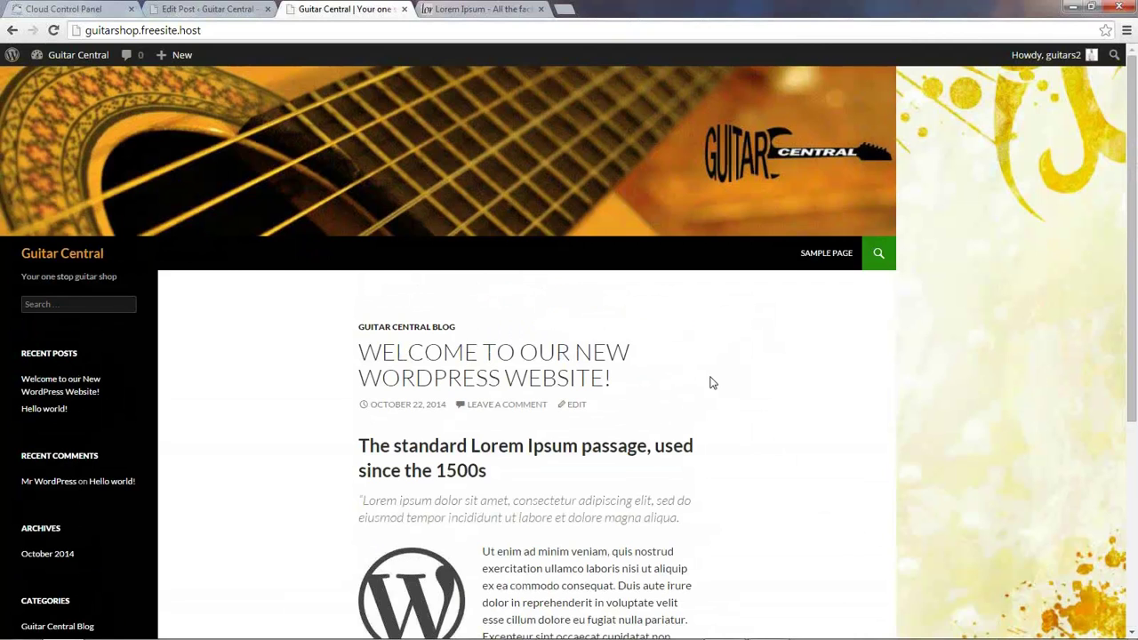
# Step: Return to the post editor, enter the tags "wordpress, guitar, website" and update the post
pyautogui.click(206, 9)
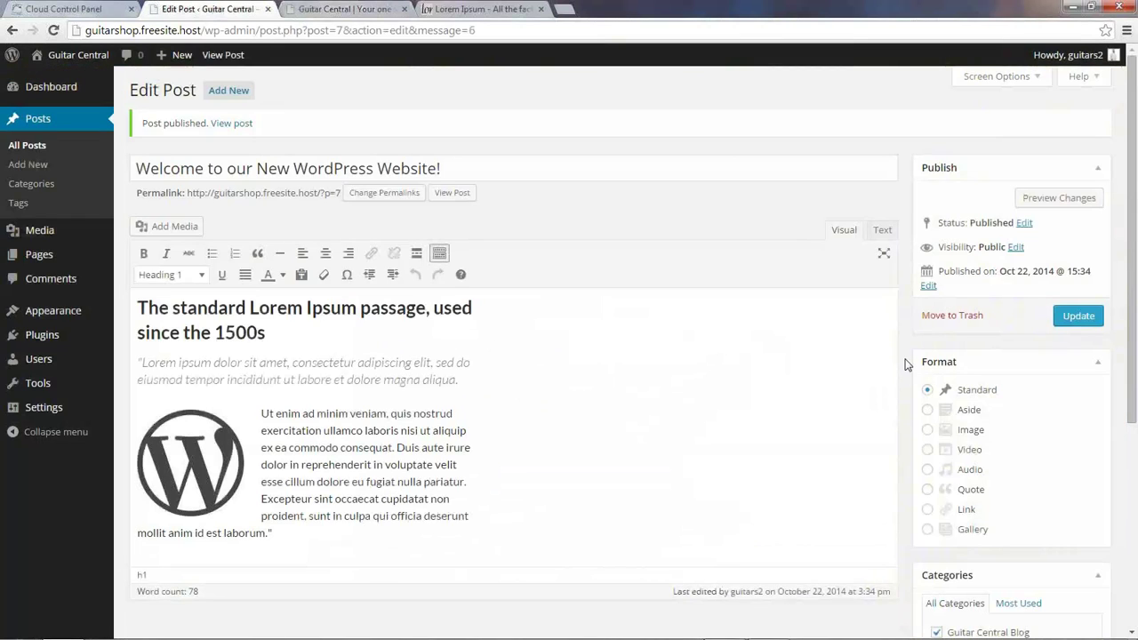
pyautogui.scroll(-2, 906, 367)
pyautogui.scroll(-2, 906, 366)
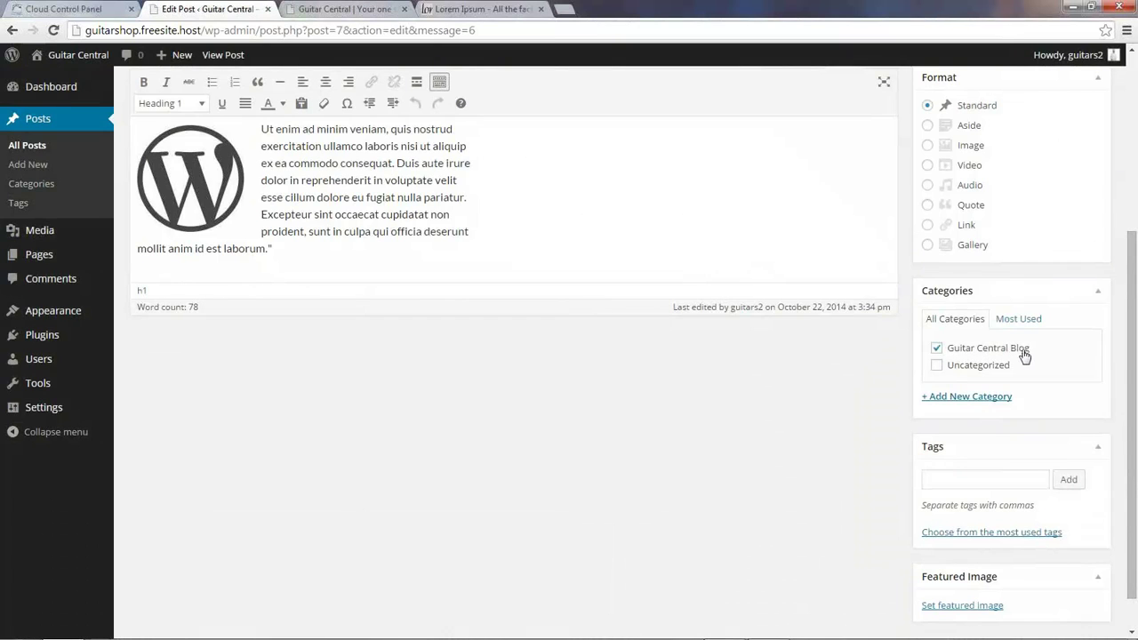
pyautogui.click(941, 480)
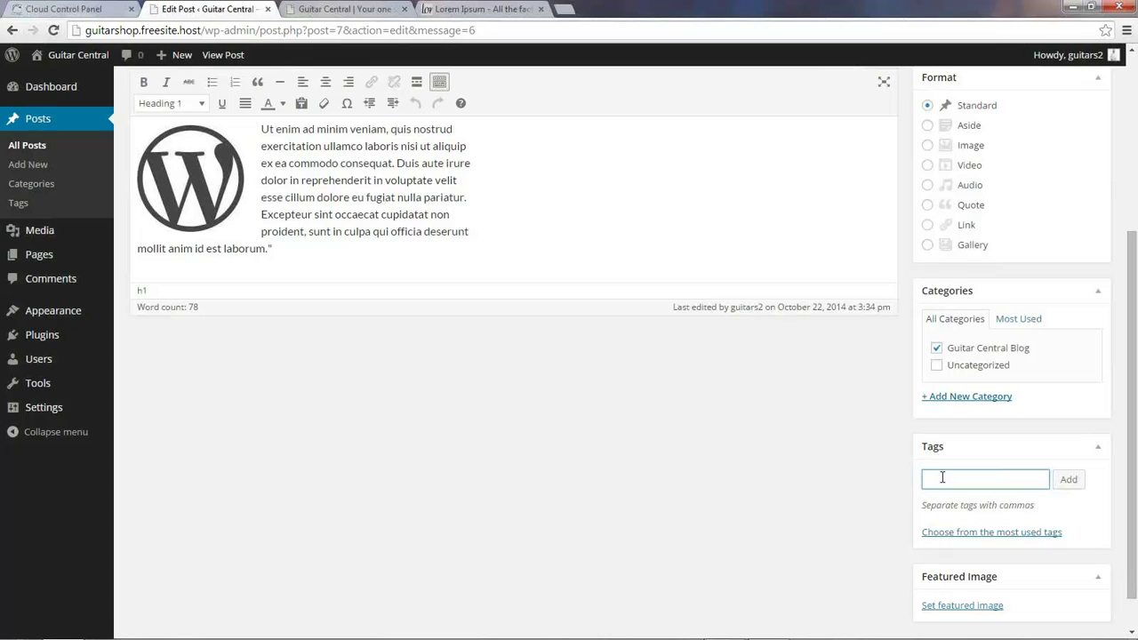
pyautogui.write('dpress, guitar, website')
pyautogui.scroll(-1, 789, 425)
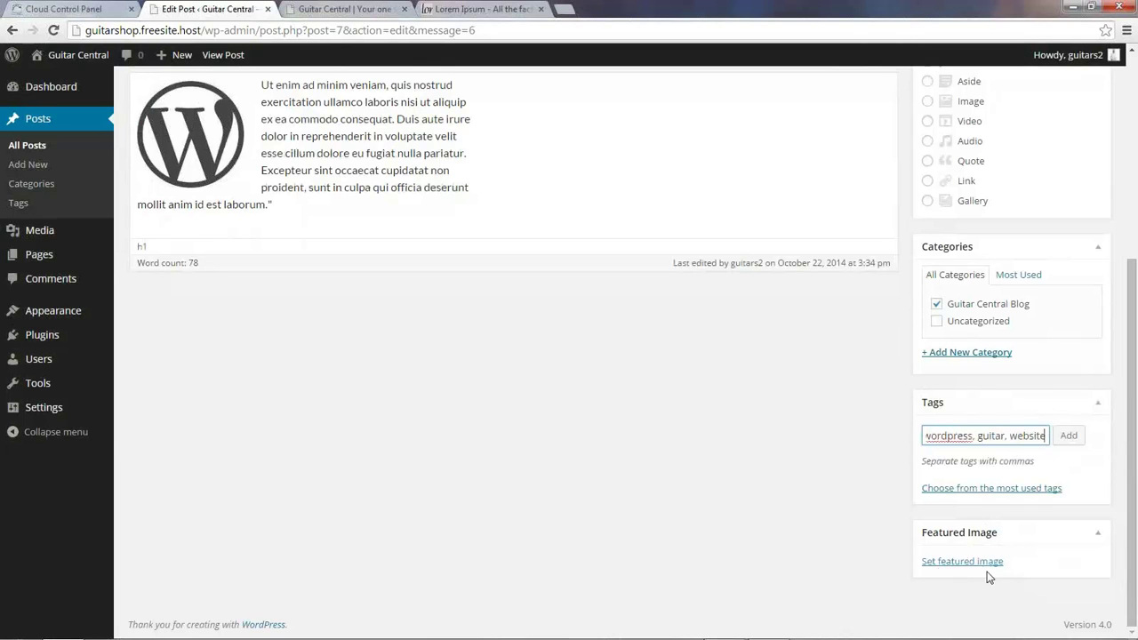
pyautogui.click(886, 520)
pyautogui.scroll(5, 887, 520)
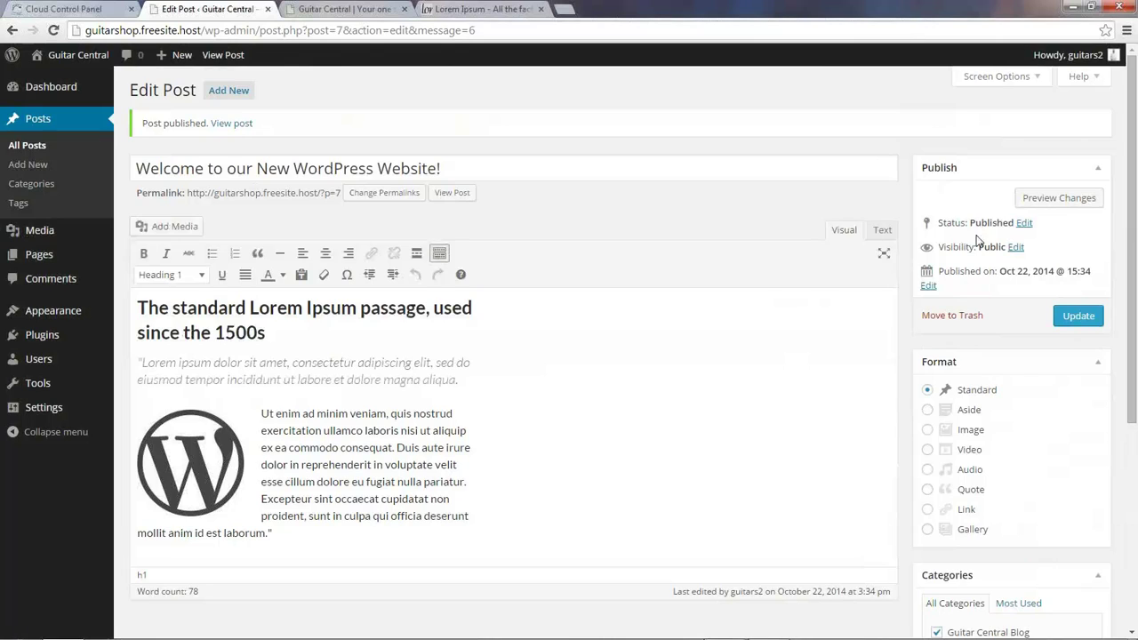
pyautogui.click(1080, 318)
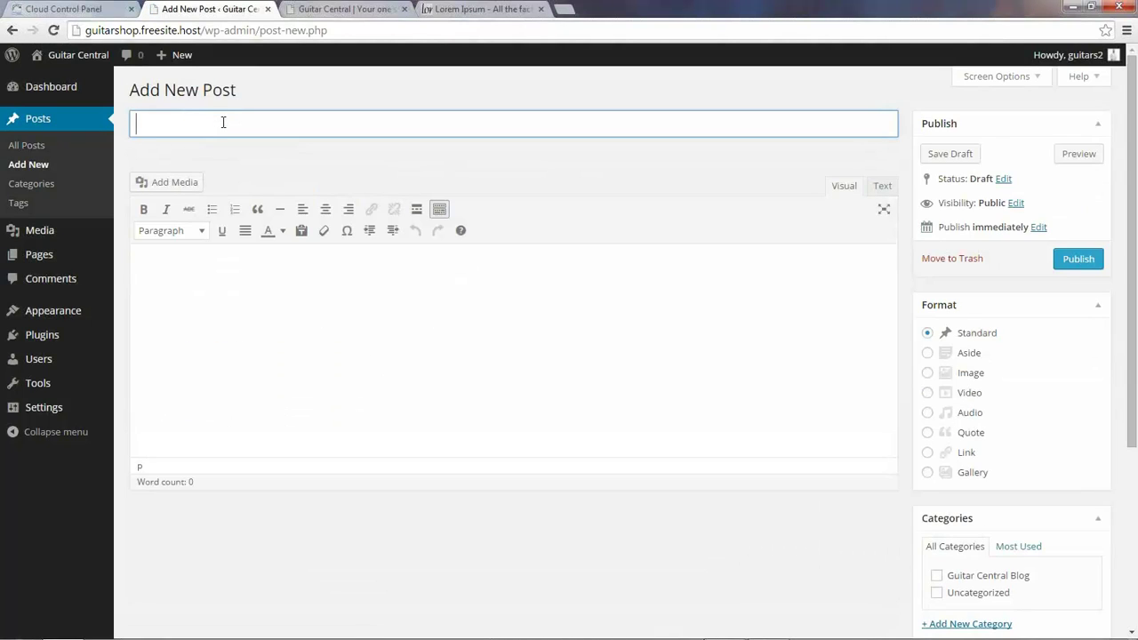
# Step: Title the new post "Meet our Featured Guitarist for October" and paste the standard Lorem Ipsum passage into its body as plain text
pyautogui.write('Meet our Featured Guitari')
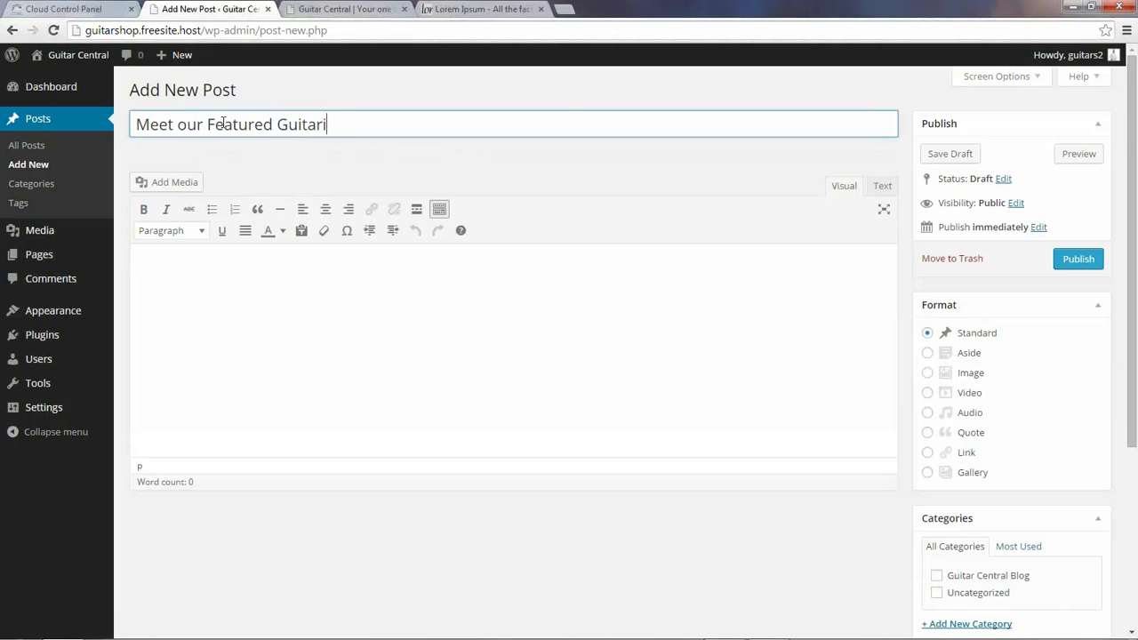
pyautogui.write('st for October')
pyautogui.click(236, 297)
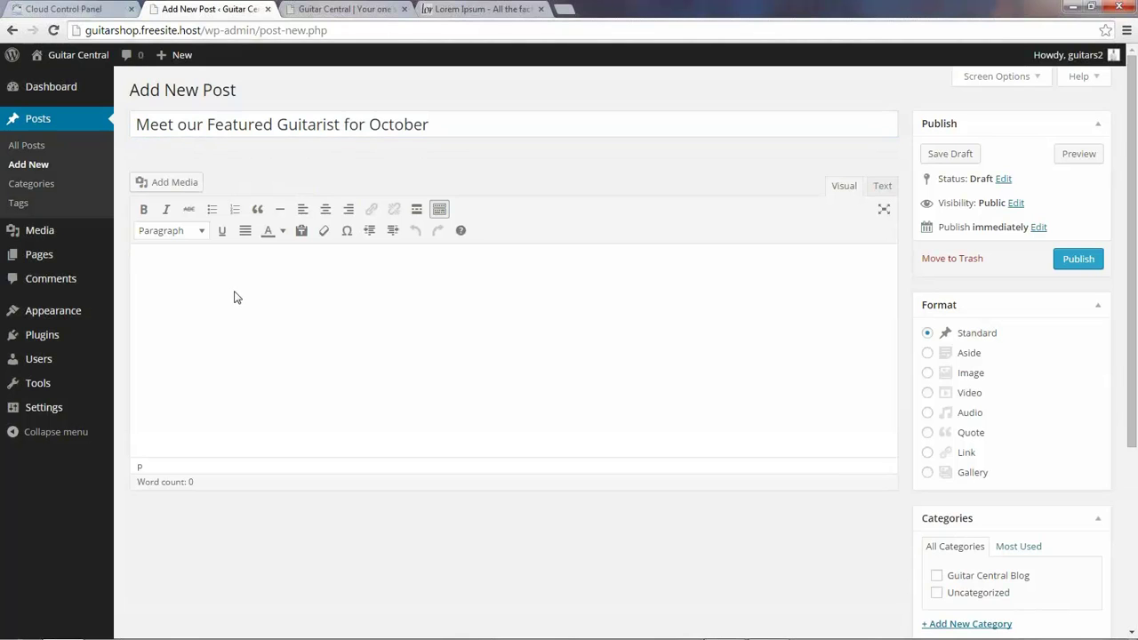
pyautogui.click(302, 231)
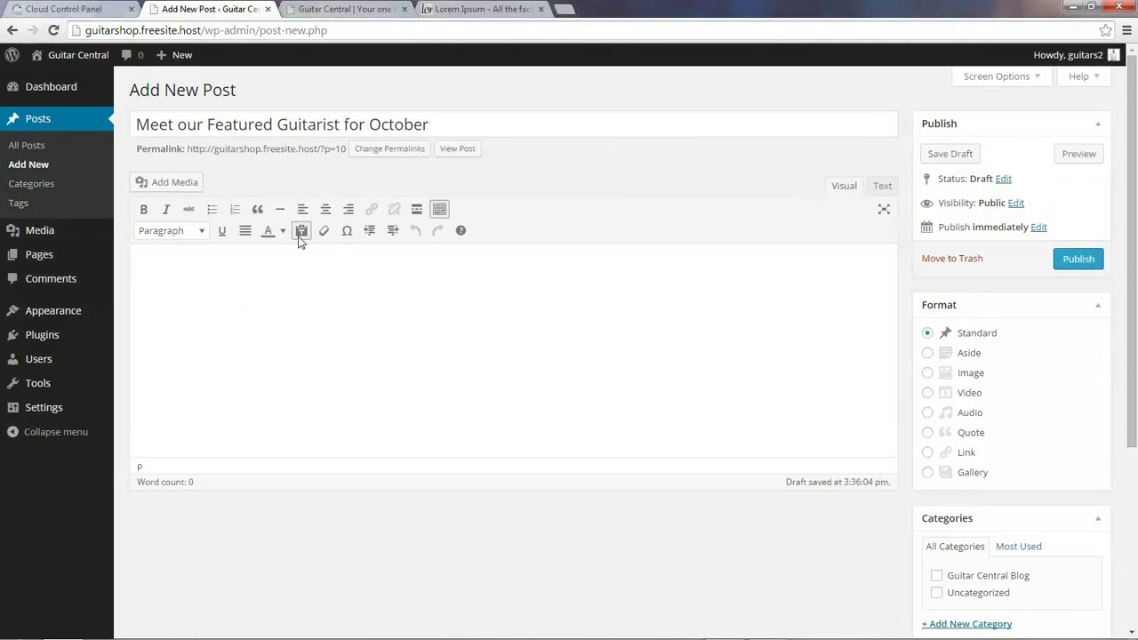
pyautogui.click(733, 387)
pyautogui.write('The standard Lorem Ipsum passage, used since the 1500s "Lorem ipsum dolor sit amet, consectetur adipiscing elit, sed do eiusmod tempor incididunt ut labore et dolore magna aliqua. Ut enim ad minim veniam, quis nostrud exercitation ullamco laboris nisi ut aliquip ex ea commodo consequat. Duis aute irure dolor in reprehenderit in voluptate velit esse cillum dolore eu fugiat nulla pariatur. Excepteur sint occaecat cupidatat non proident, sunt in culpa qui officia deserunt mollit anim id est laborum."')
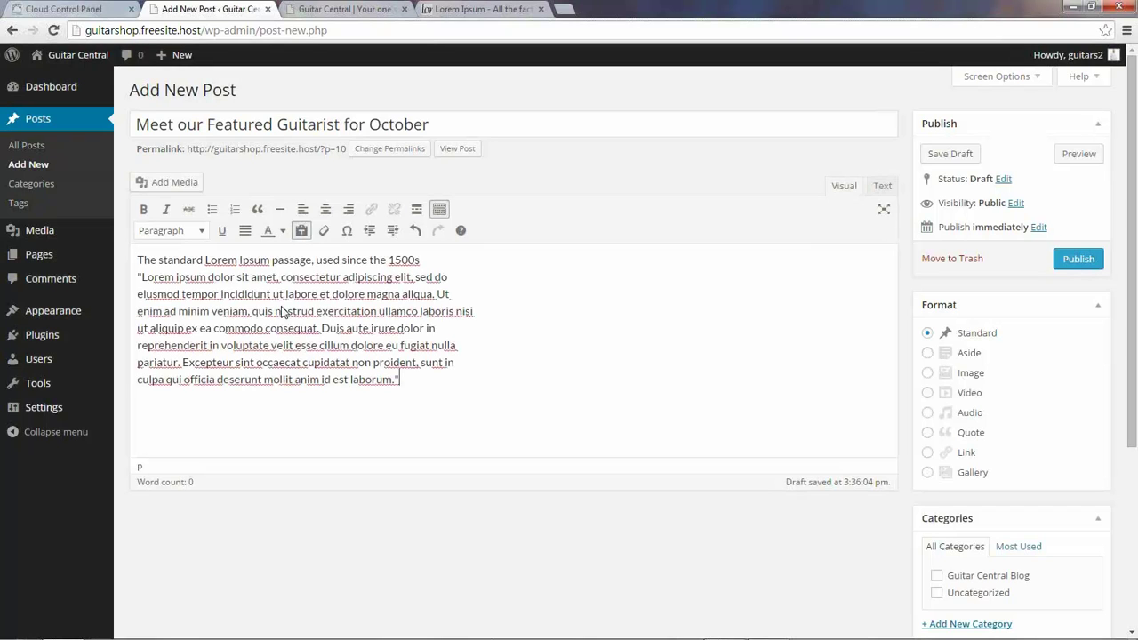
# Step: Separate the line "The standard Lorem Ipsum passage, used since the 1500s" from the passage and format it as Heading 1
pyautogui.click(420, 259)
pyautogui.press('Return')
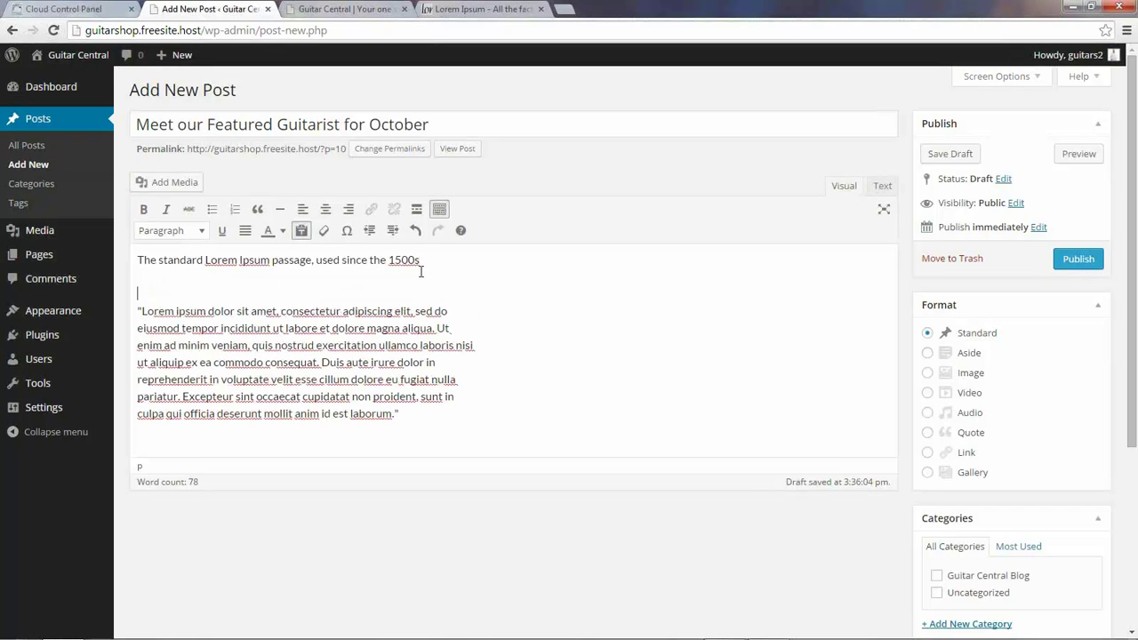
pyautogui.moveTo(420, 260); pyautogui.dragTo(135, 260)
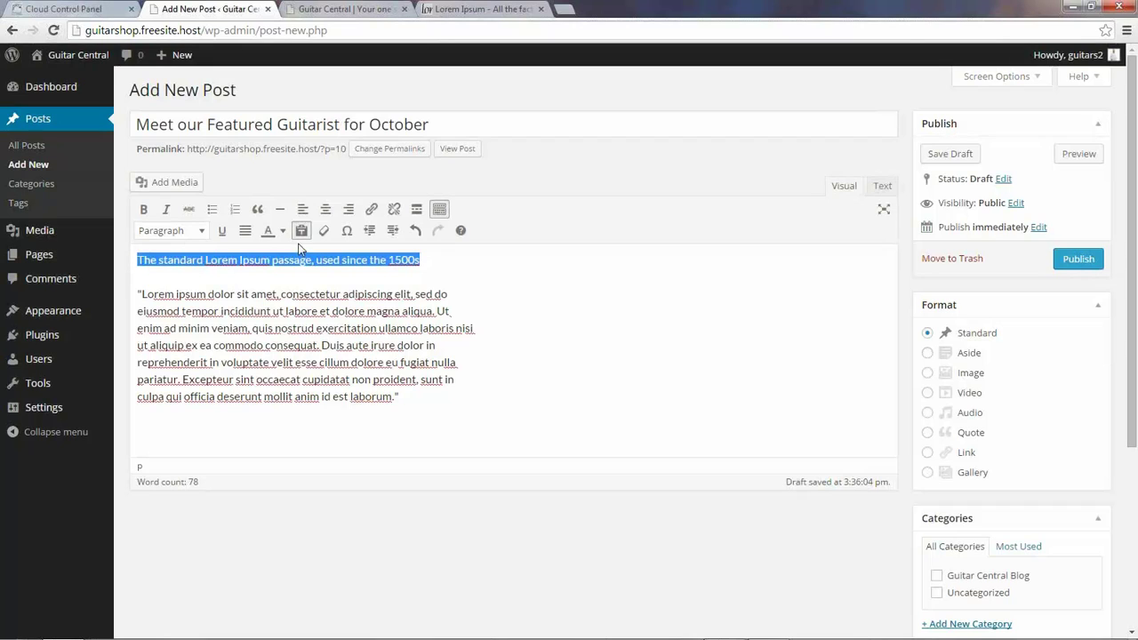
pyautogui.click(201, 230)
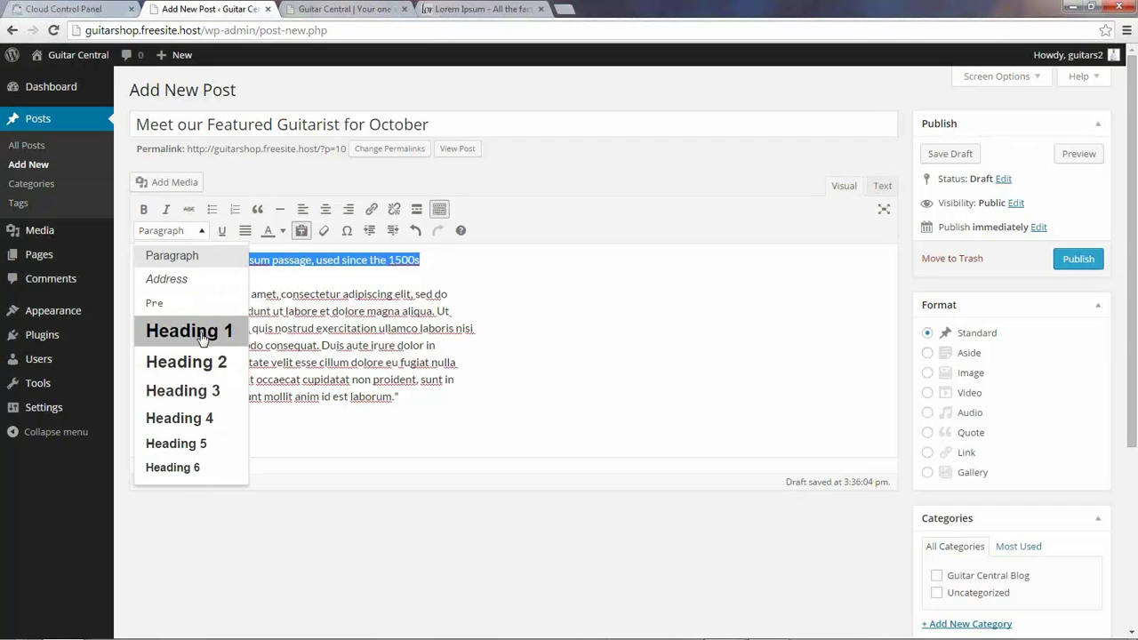
pyautogui.click(196, 346)
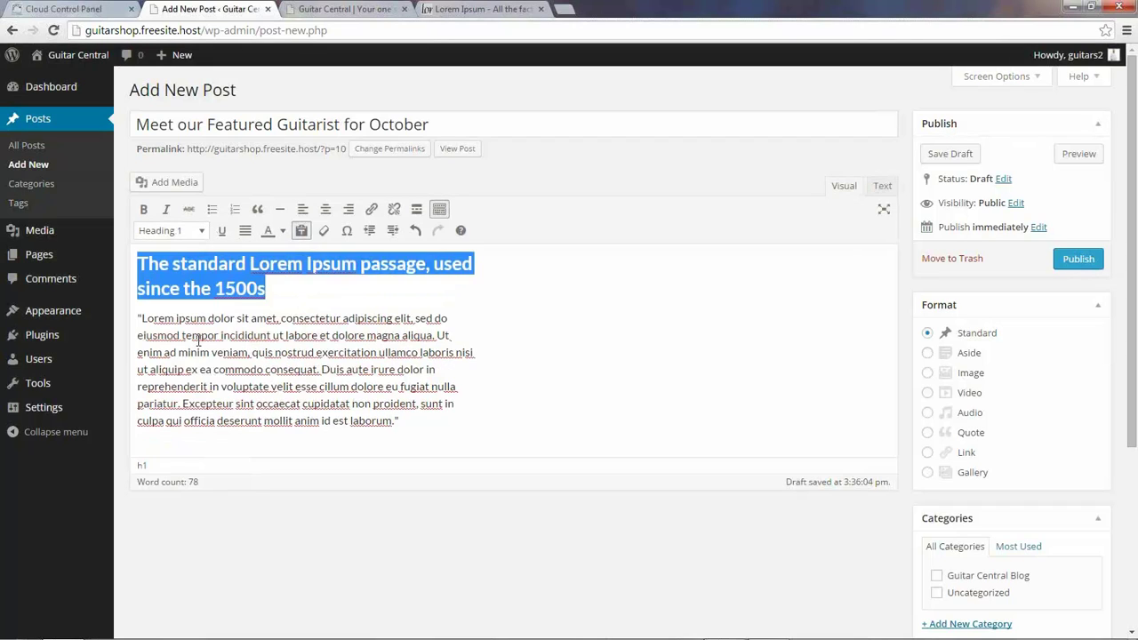
# Step: Split the passage after "magna aliqua." and format its opening sentence as a blockquote
pyautogui.click(250, 320)
pyautogui.click(139, 318)
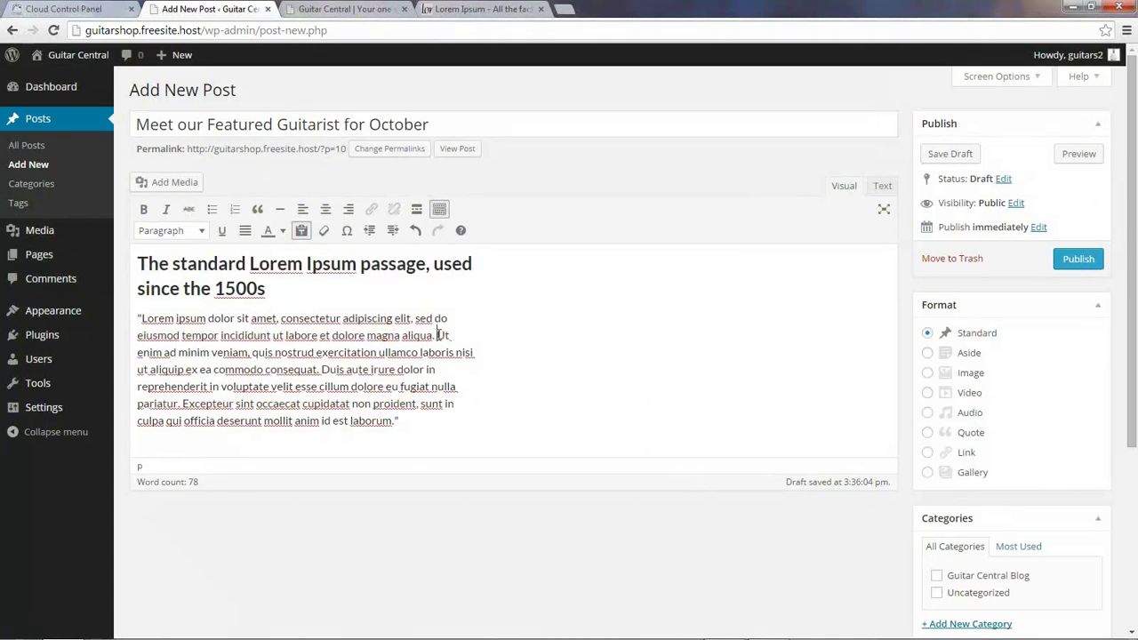
pyautogui.press('Return')
pyautogui.moveTo(435, 335); pyautogui.dragTo(138, 318)
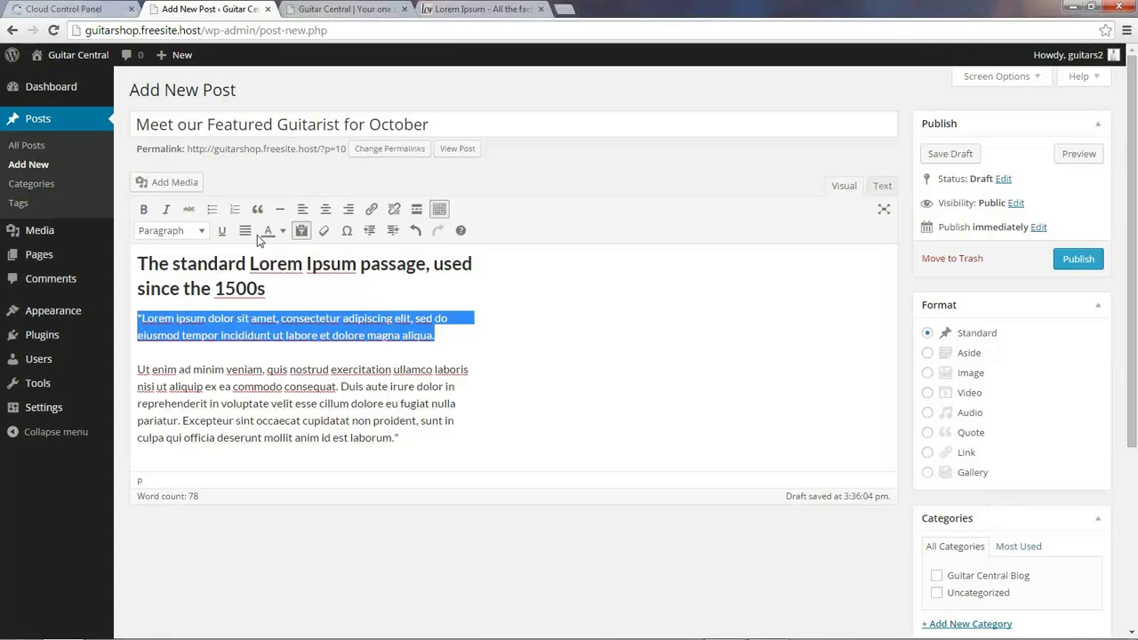
pyautogui.click(257, 209)
# Step: Upload contact.jpg from the guitar folder as media for the start of the "Ut enim ad minim veniam" paragraph
pyautogui.click(142, 367)
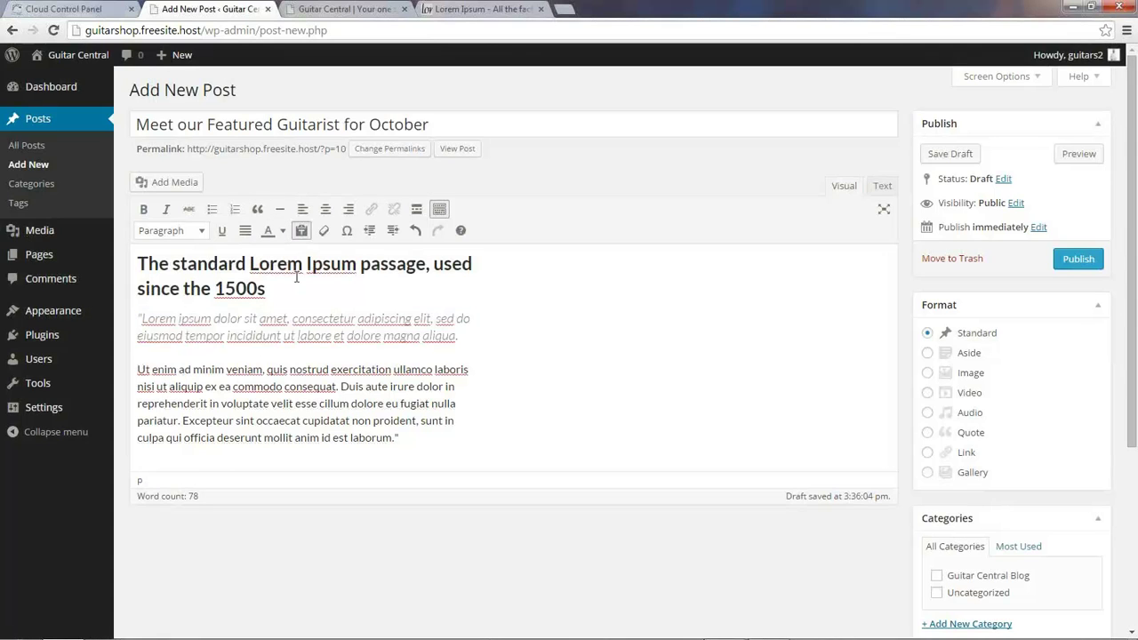
pyautogui.click(174, 182)
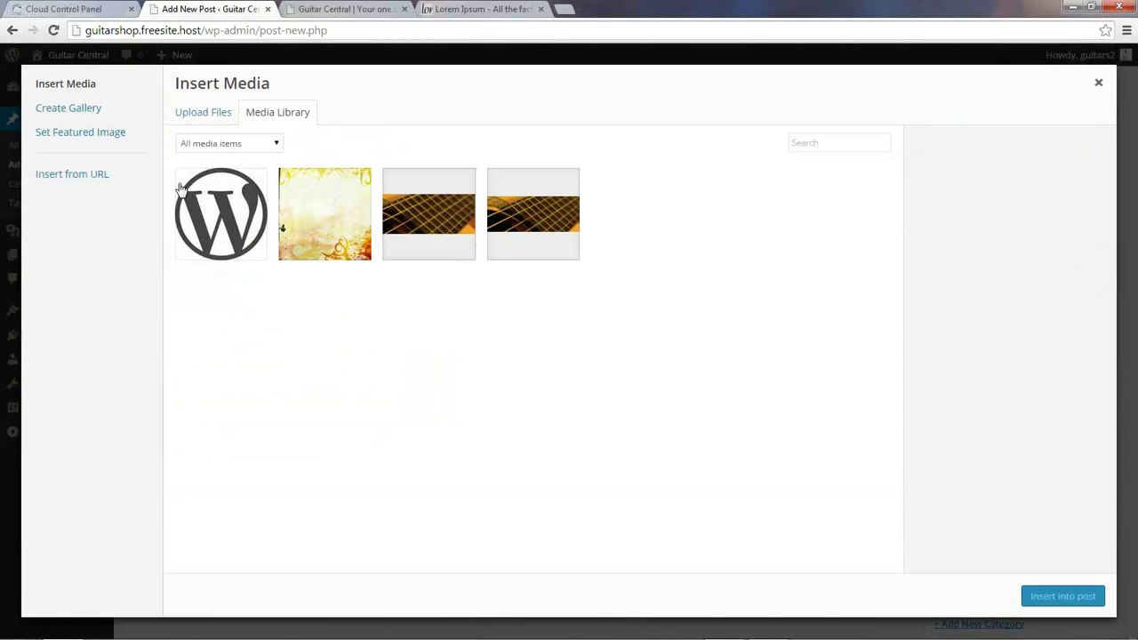
pyautogui.click(188, 115)
pyautogui.click(653, 335)
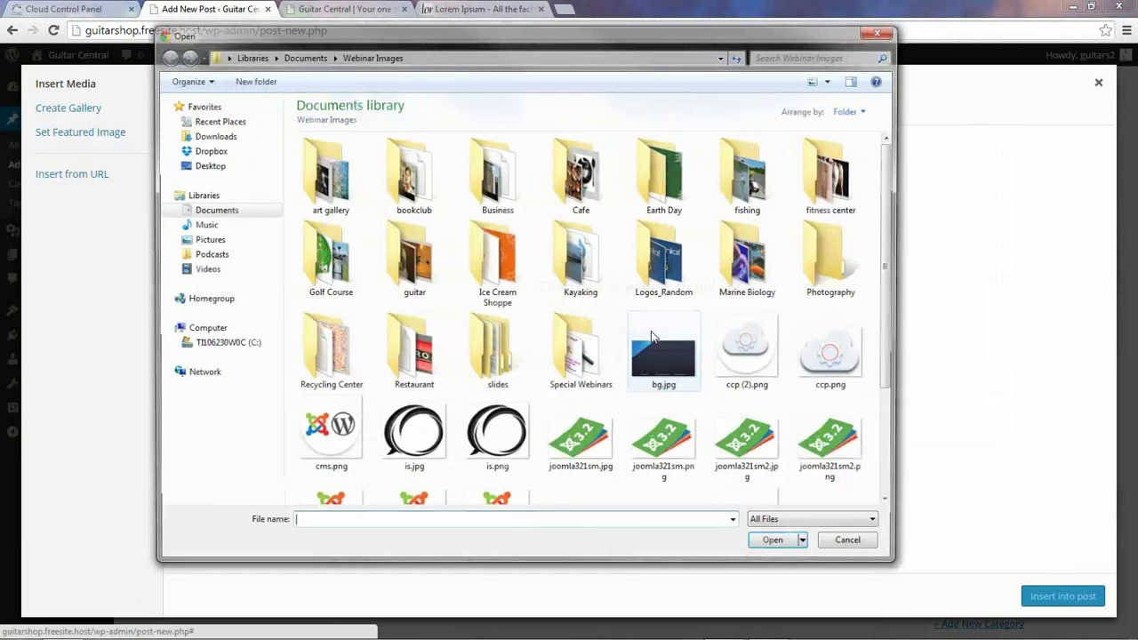
pyautogui.doubleClick(413, 257)
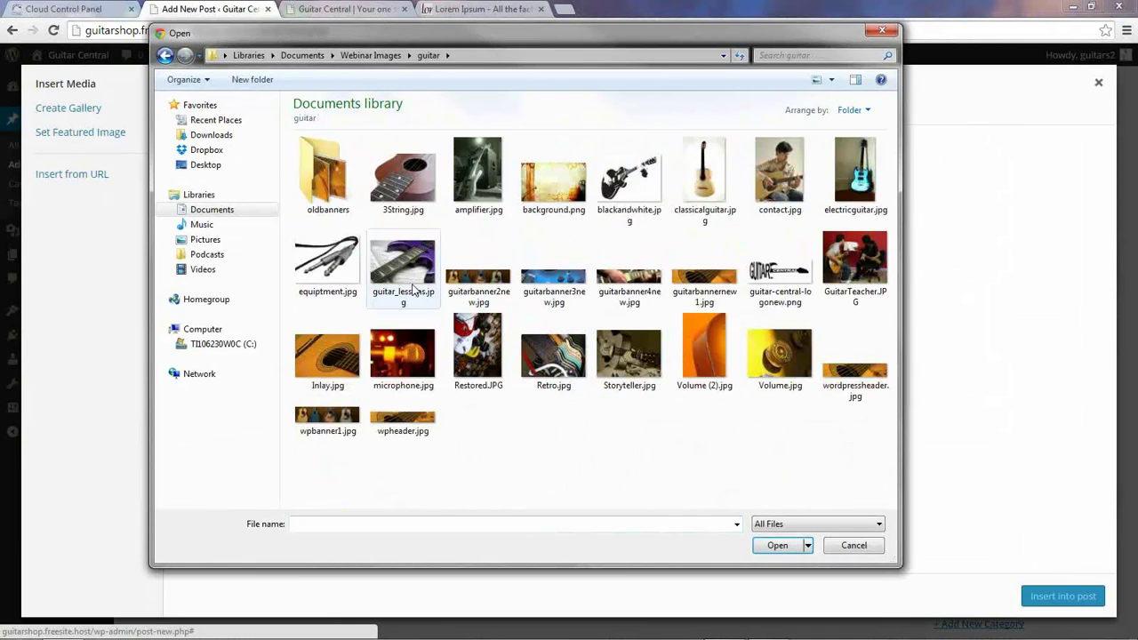
pyautogui.doubleClick(773, 178)
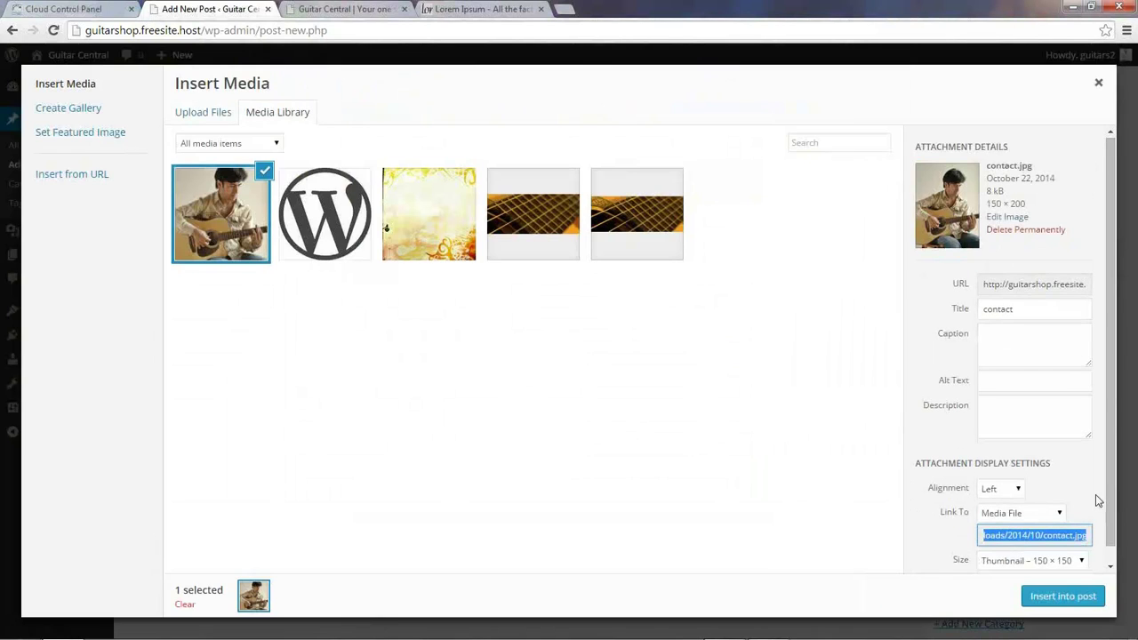
# Step: Set the image's alignment to Right and insert it into the post
pyautogui.scroll(-1, 1099, 508)
pyautogui.click(1011, 474)
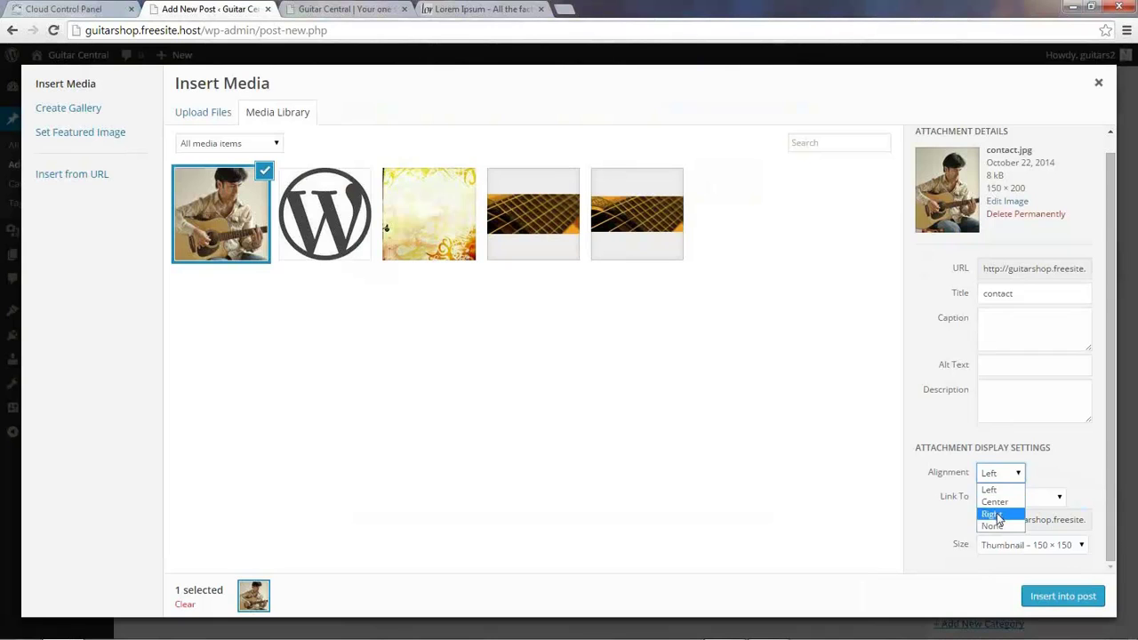
pyautogui.click(995, 514)
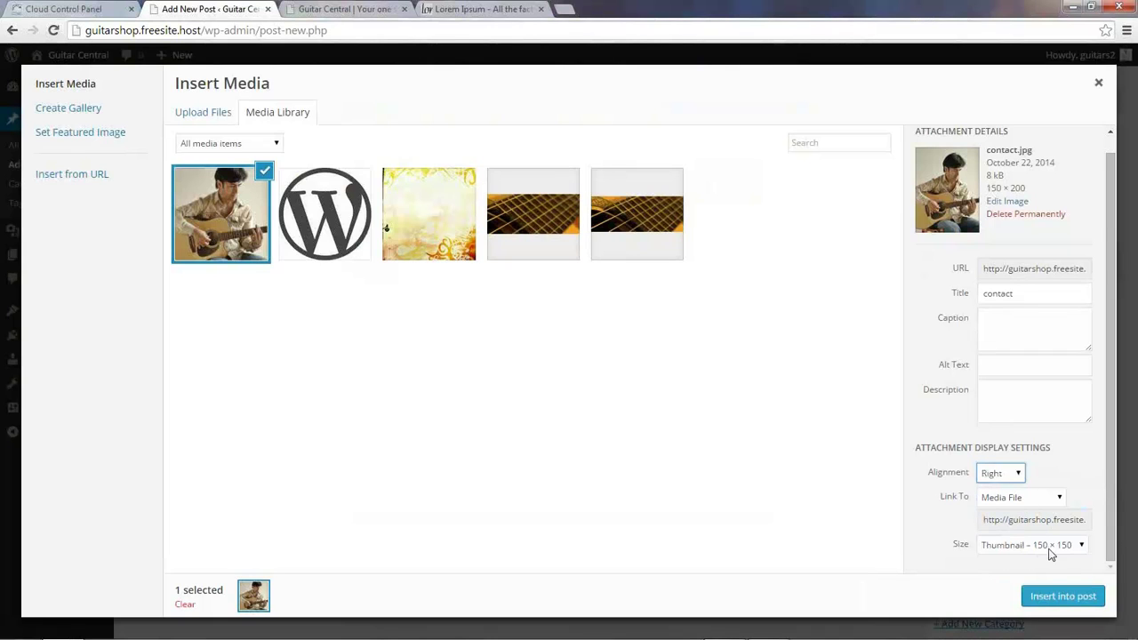
pyautogui.click(1064, 597)
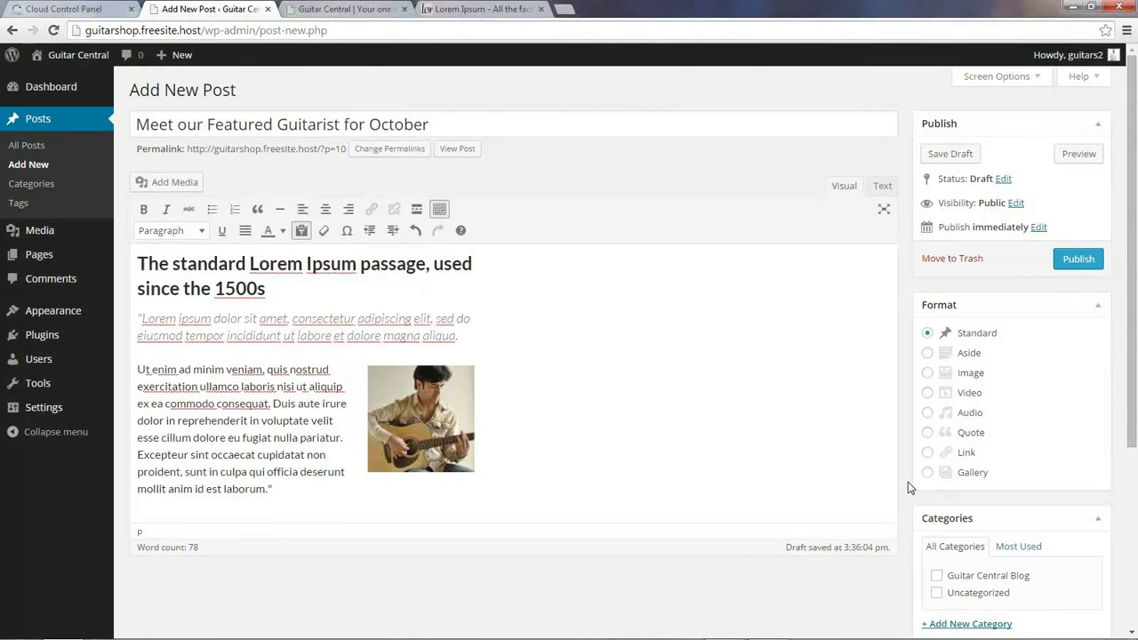
# Step: Add the tags "guitarist, lessons, acoustic, person's name" to the post
pyautogui.scroll(-3, 908, 482)
pyautogui.click(944, 440)
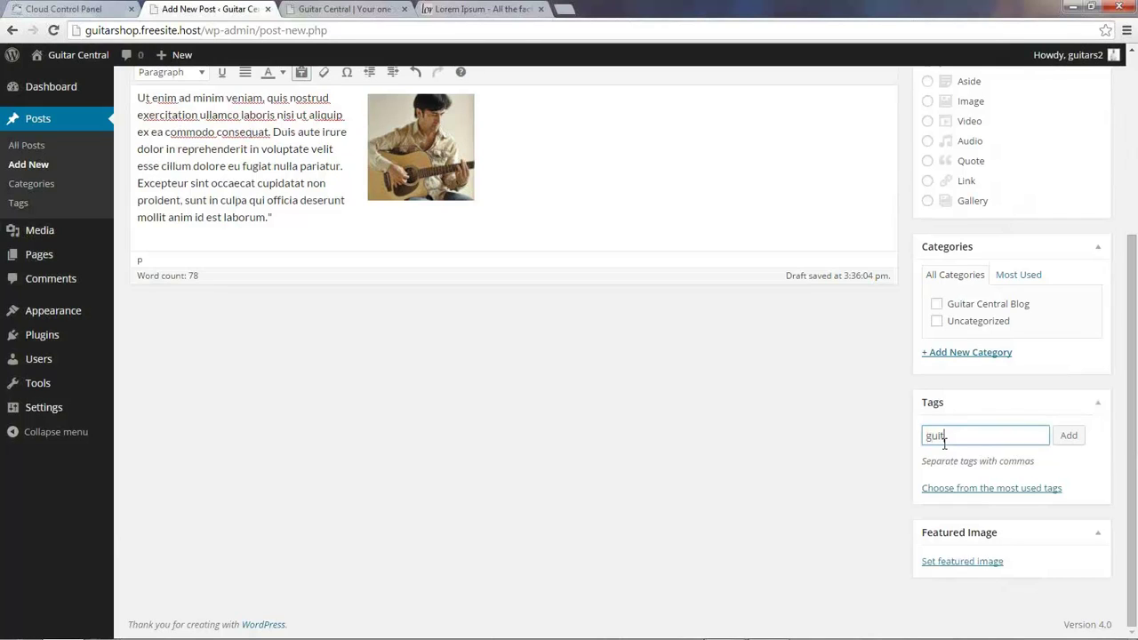
pyautogui.write('guitarist,')
pyautogui.write(' less')
pyautogui.write('ons, acoustic,')
pyautogui.write(" person's name")
pyautogui.click(1069, 442)
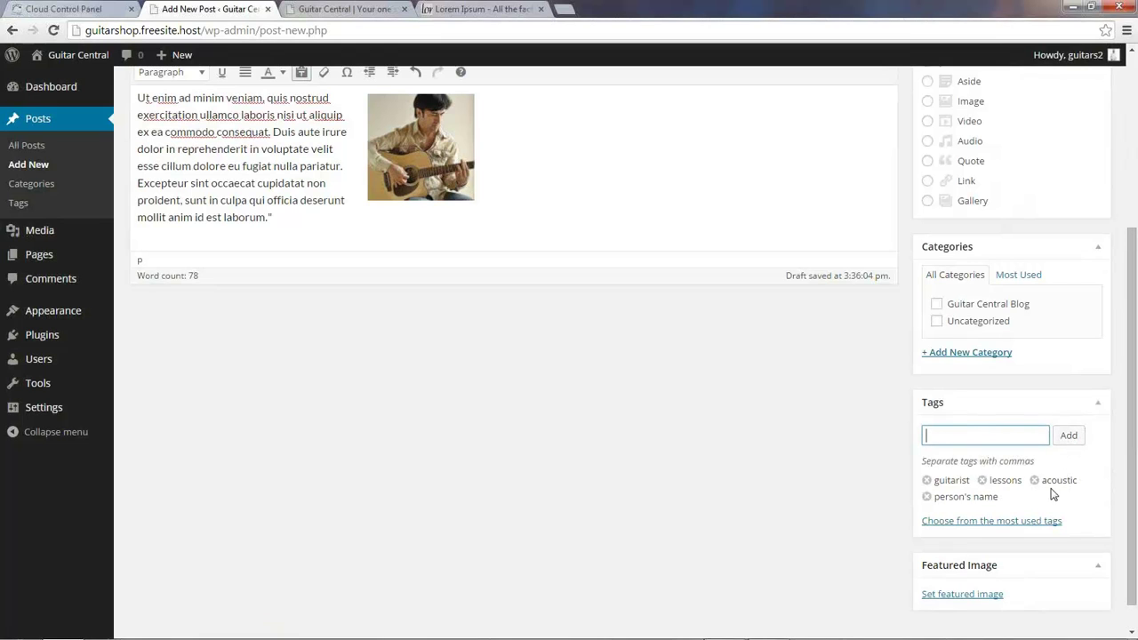
# Step: Publish the post and reload the Guitar Central home page
pyautogui.scroll(3, 436, 432)
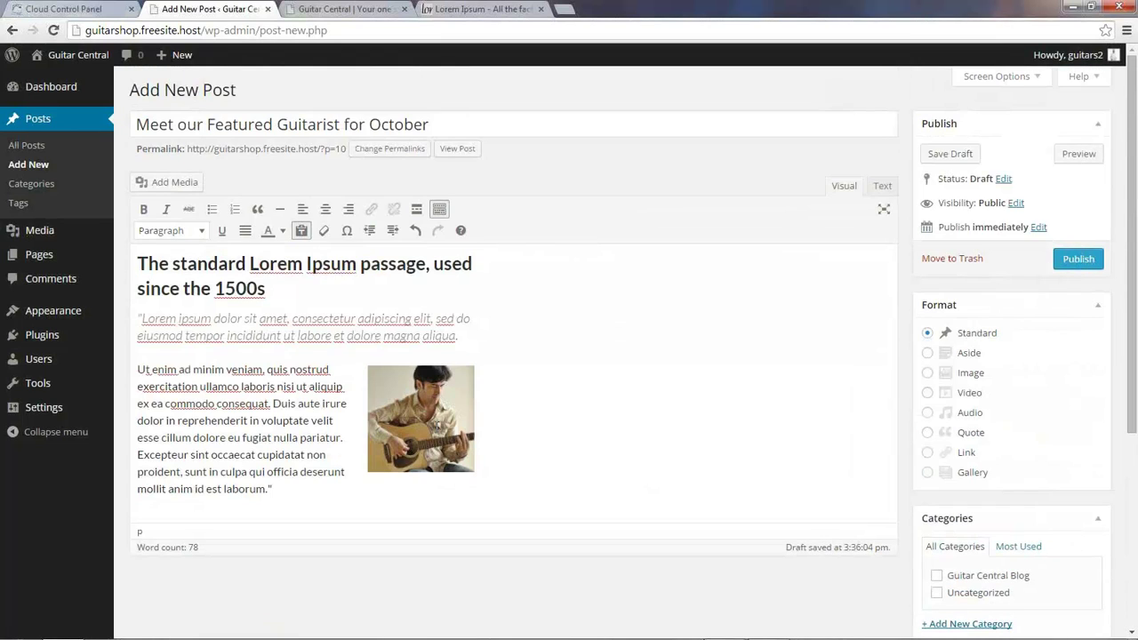
pyautogui.click(1077, 262)
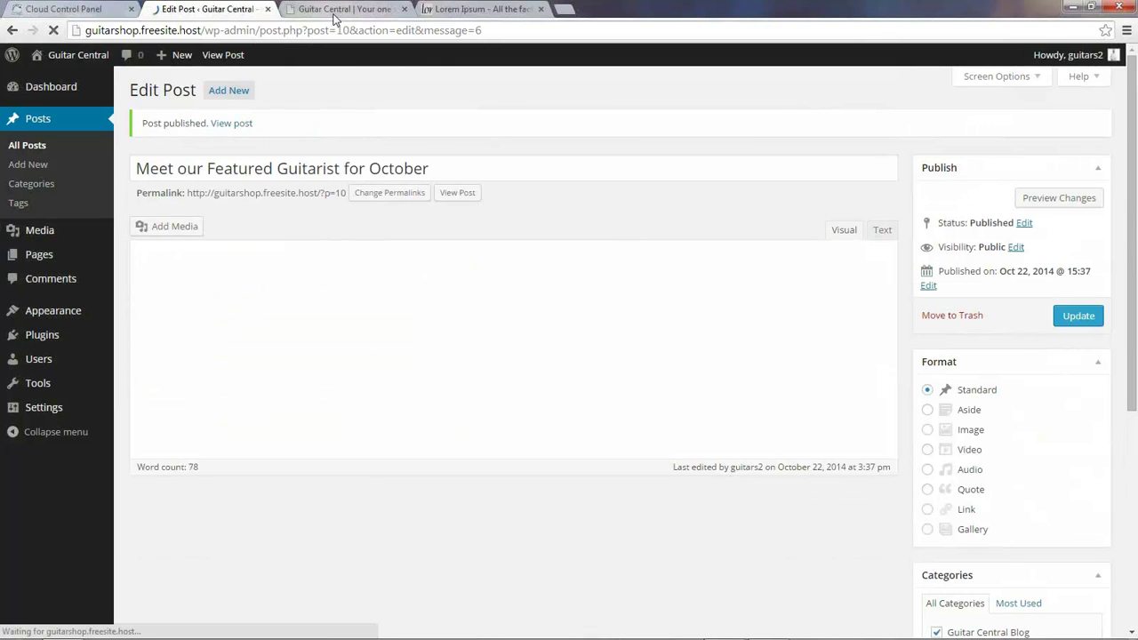
pyautogui.click(328, 11)
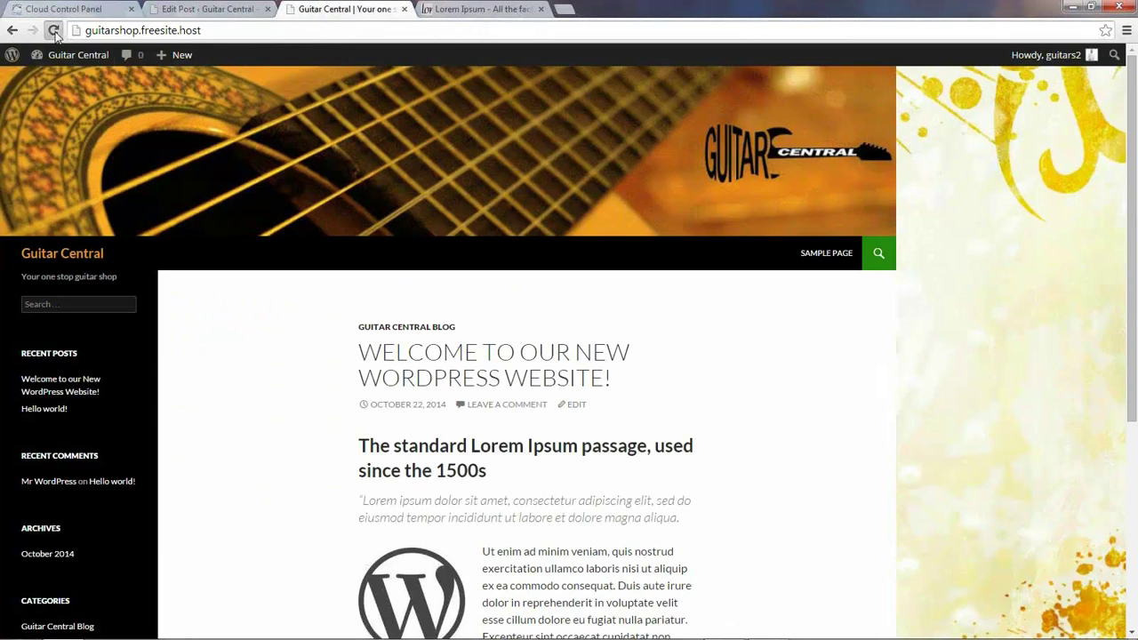
pyautogui.press('F5')
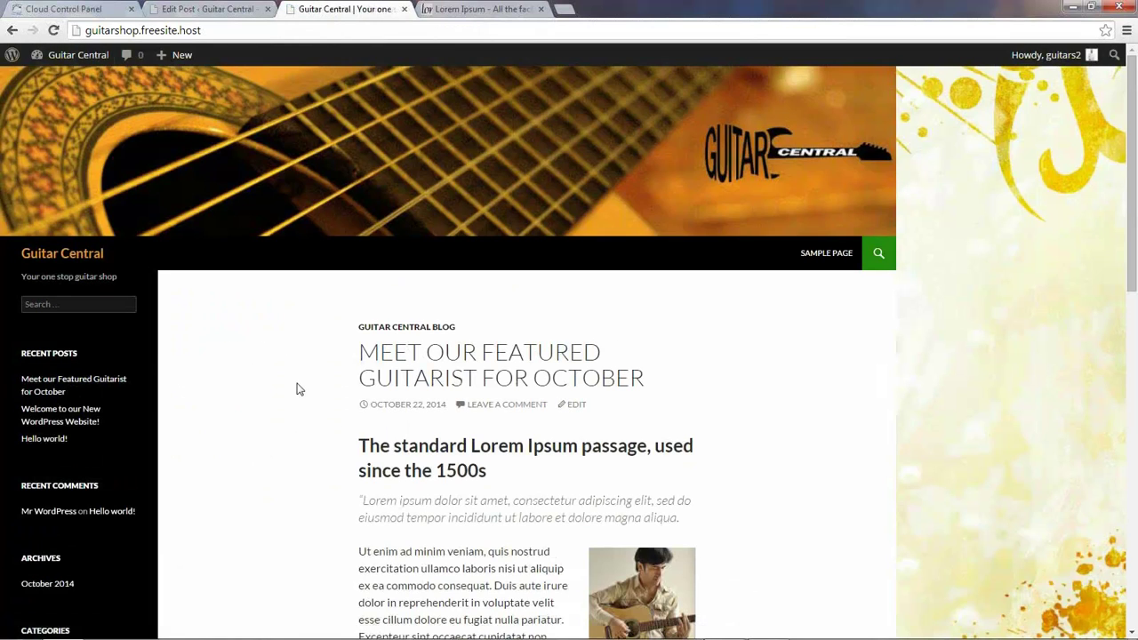
# Step: Review the published posts on the home page, checking their text, images and tags
pyautogui.scroll(-2, 384, 439)
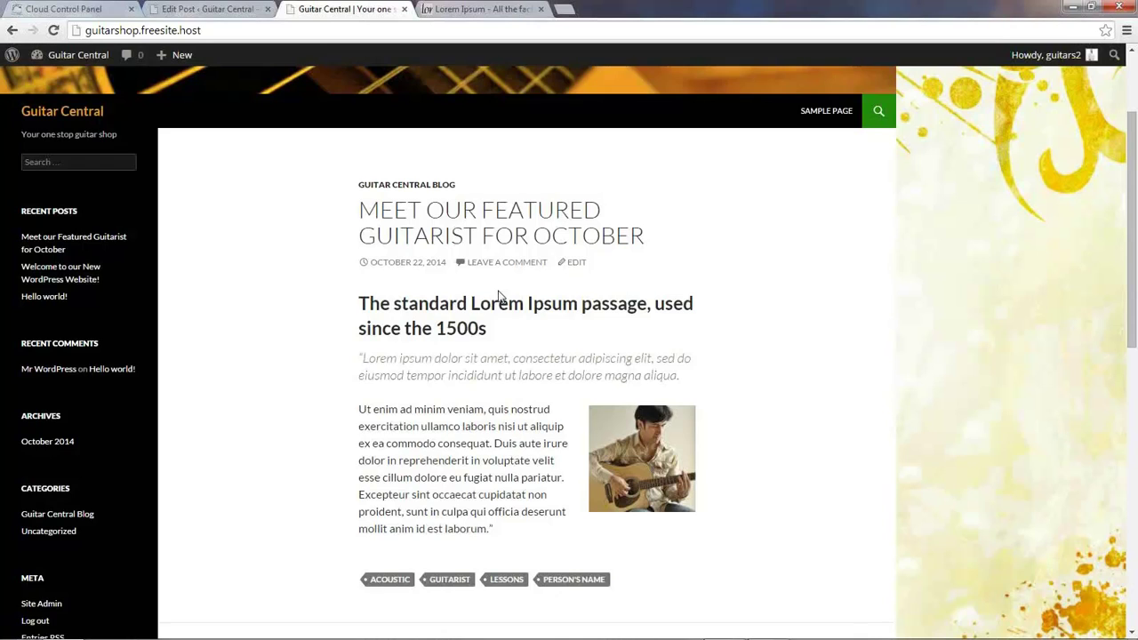
pyautogui.scroll(-2, 499, 296)
pyautogui.scroll(-1, 500, 296)
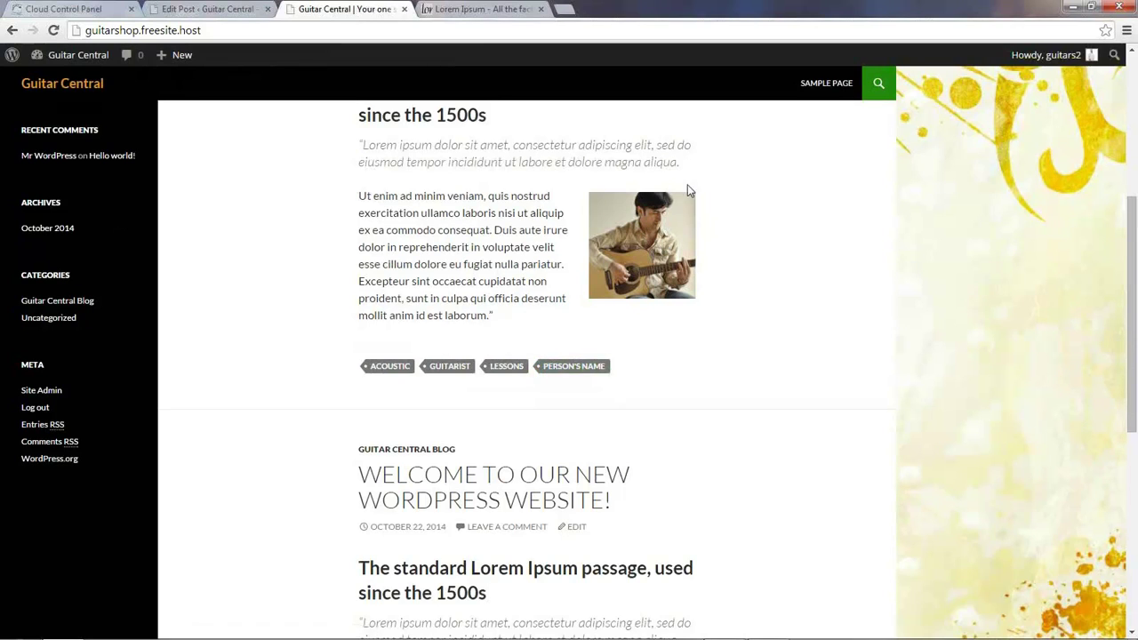
pyautogui.scroll(-1, 627, 358)
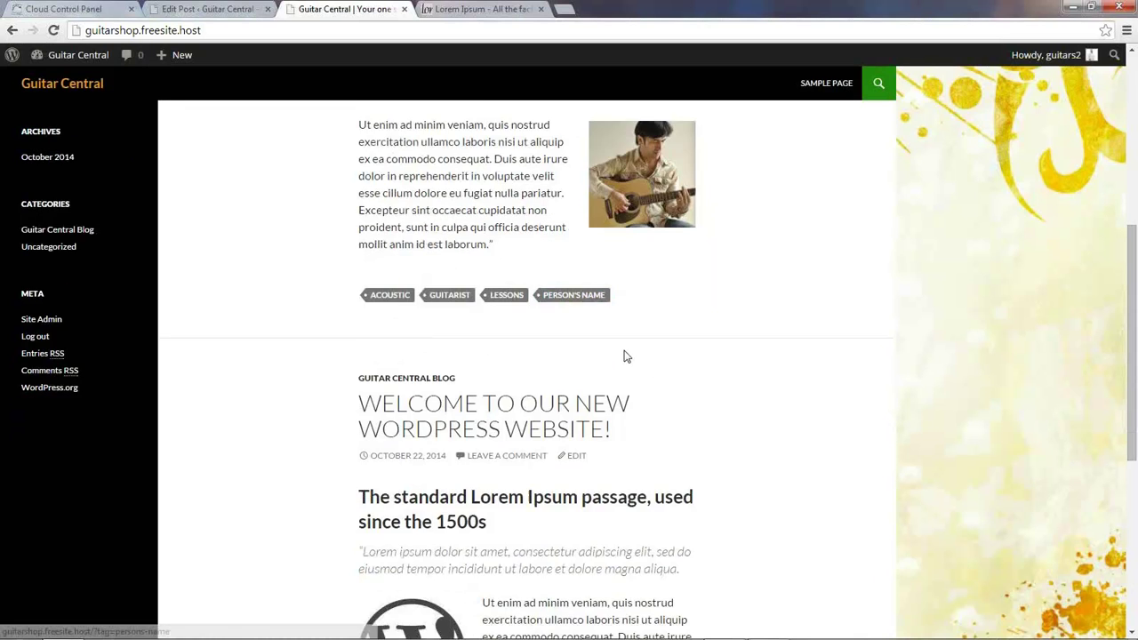
pyautogui.scroll(-4, 625, 356)
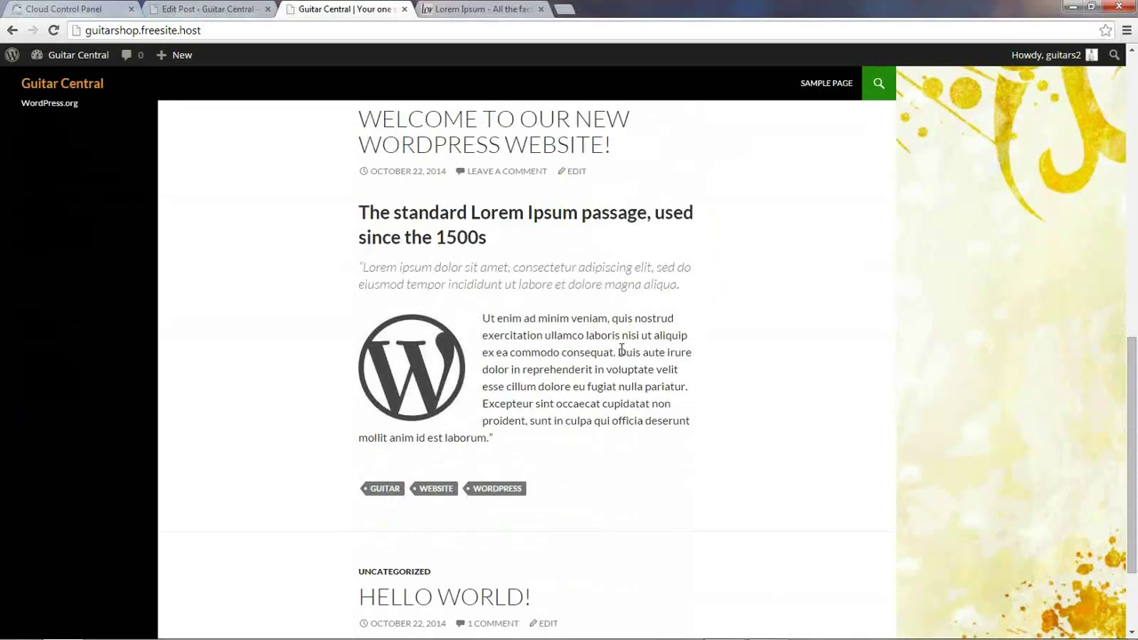
pyautogui.scroll(4, 622, 351)
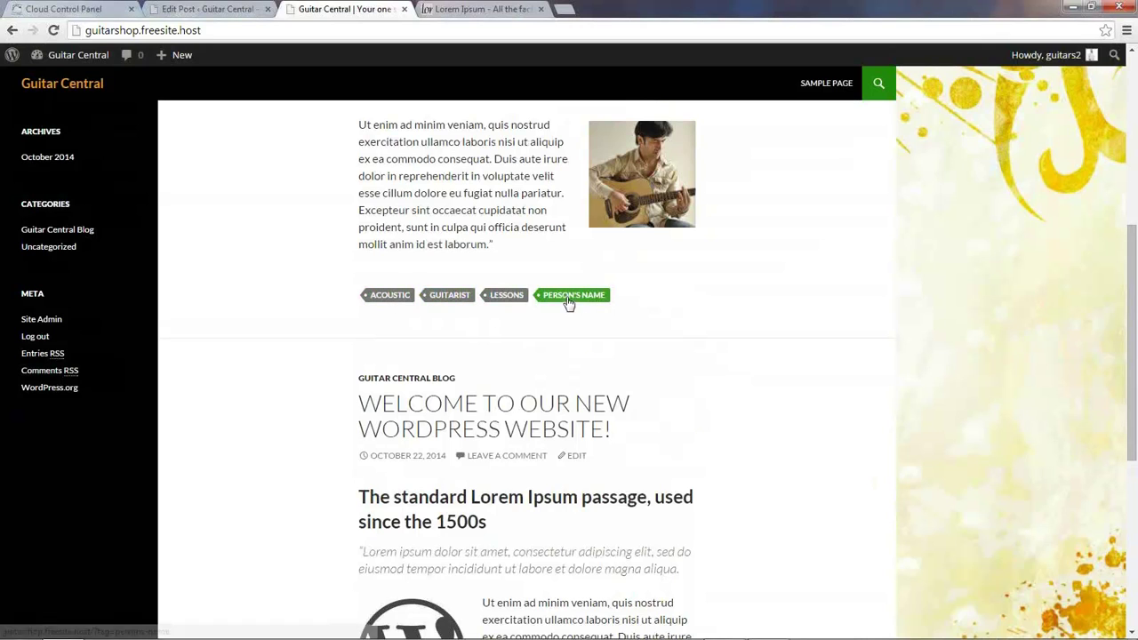
pyautogui.scroll(-5, 318, 341)
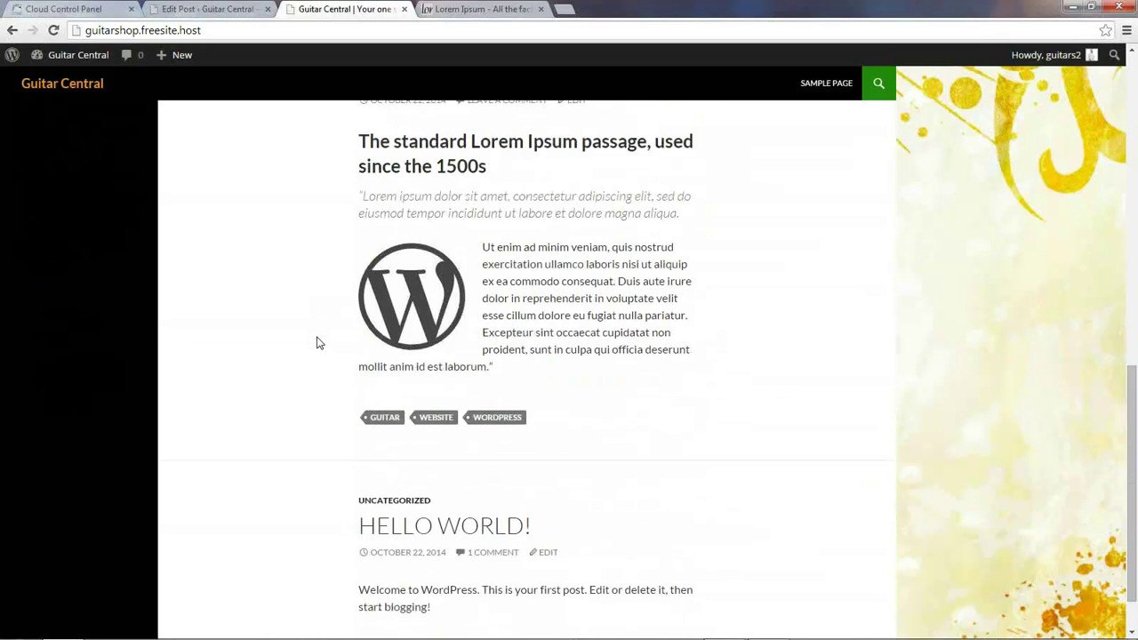
pyautogui.scroll(-1, 317, 340)
pyautogui.scroll(12, 318, 341)
pyautogui.scroll(-2, 423, 443)
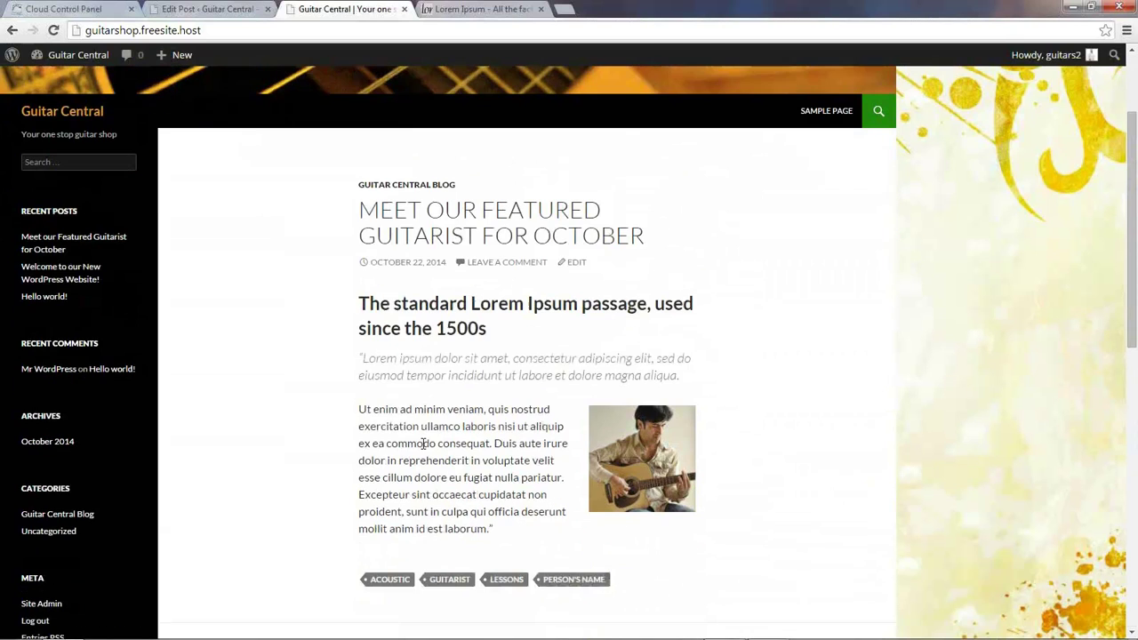
pyautogui.scroll(2, 298, 375)
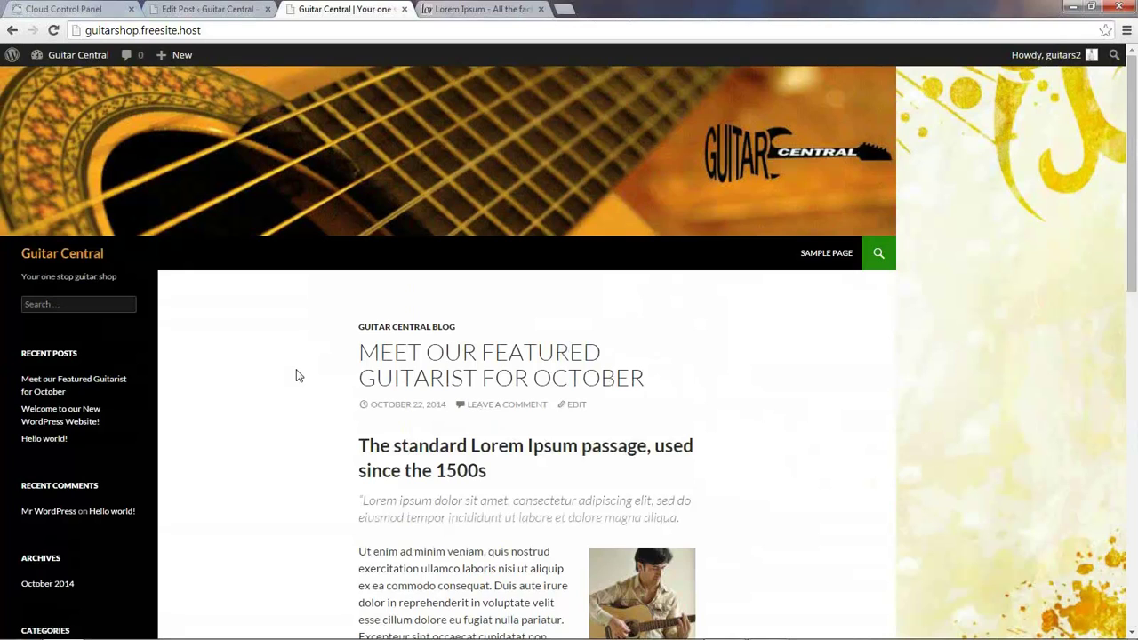
pyautogui.scroll(-3, 298, 375)
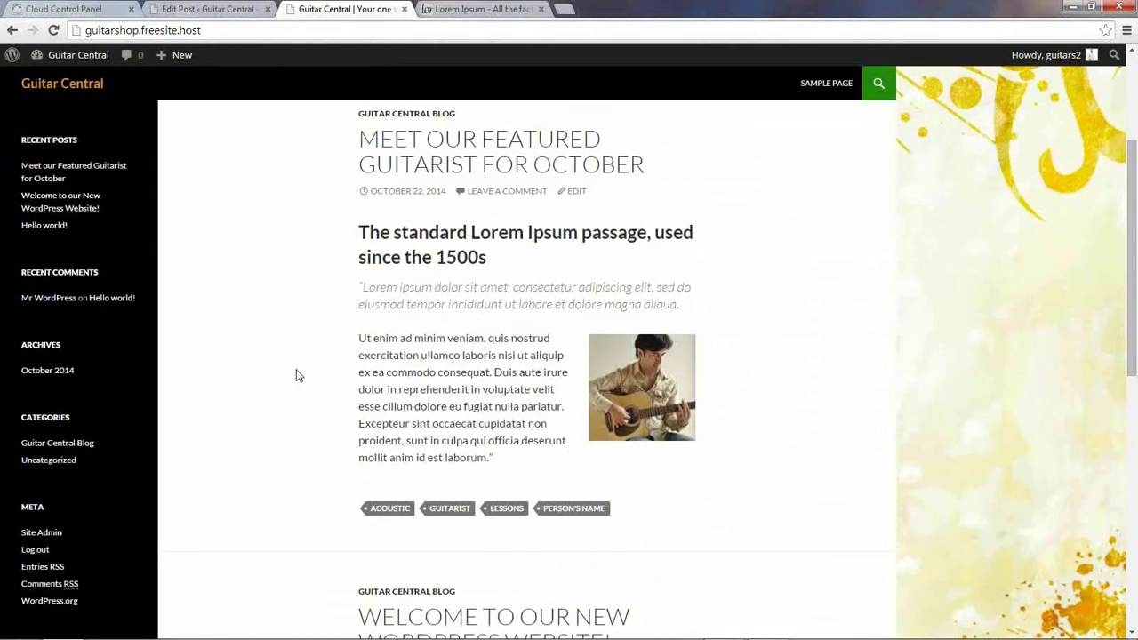
pyautogui.scroll(2, 298, 376)
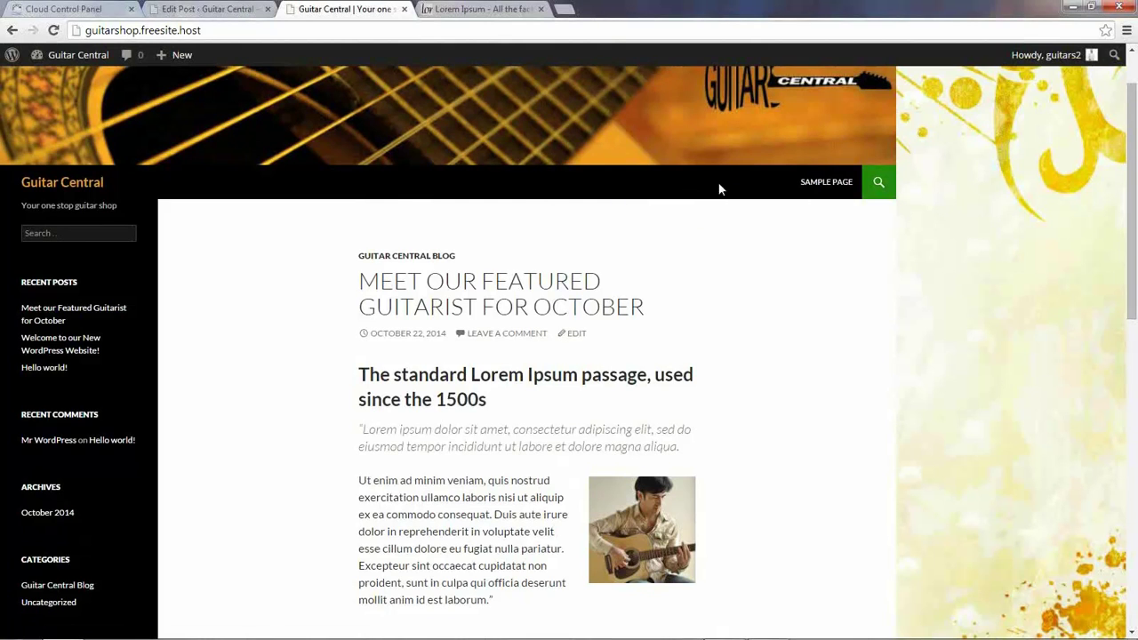
# Step: Open the list of pages in the site admin and view Sample Page on the live site
pyautogui.click(217, 10)
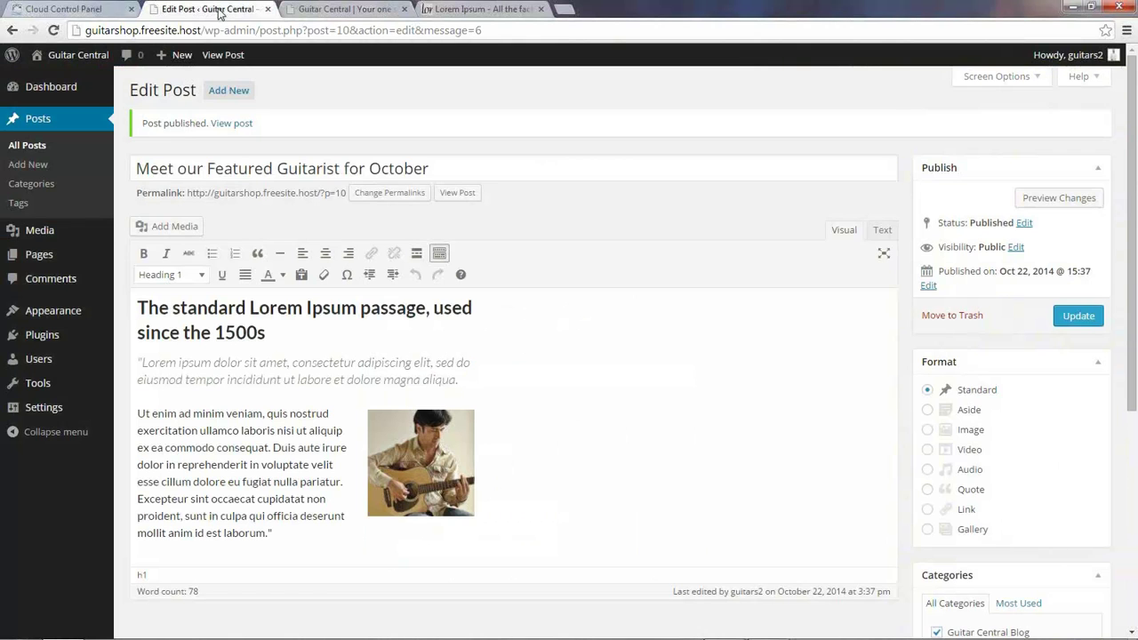
pyautogui.moveTo(36, 264)
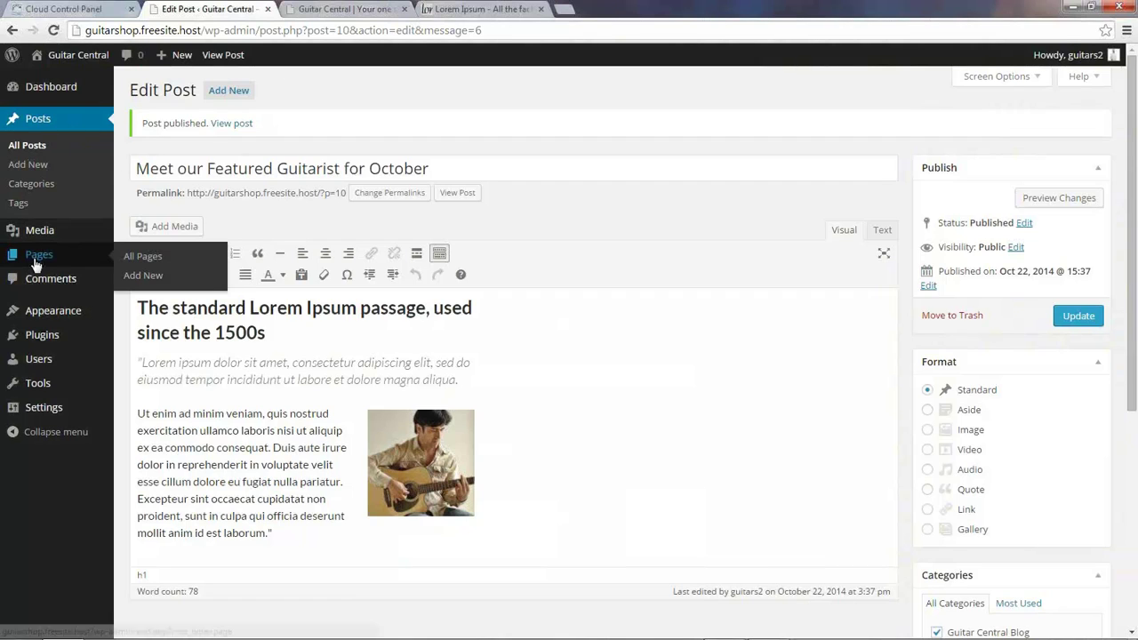
pyautogui.click(39, 258)
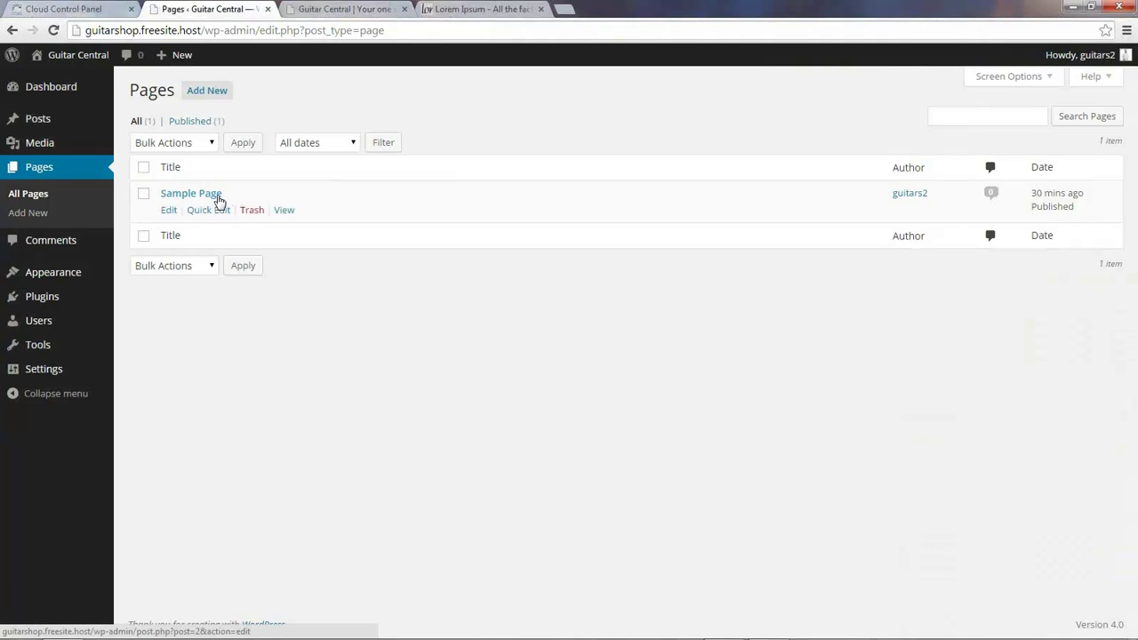
pyautogui.click(347, 9)
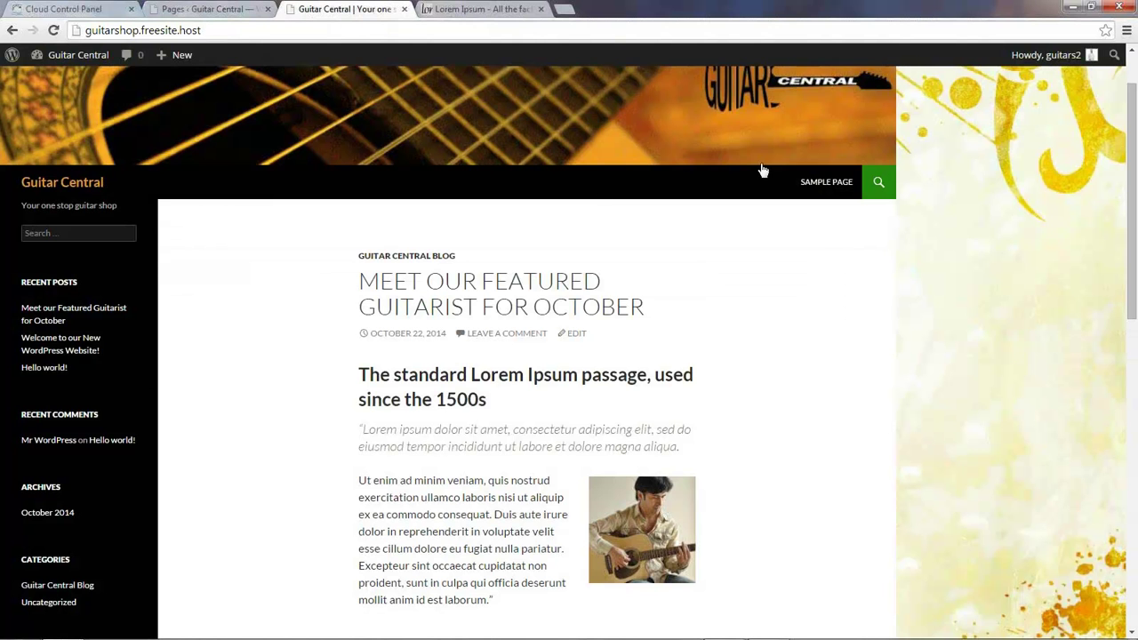
pyautogui.click(809, 184)
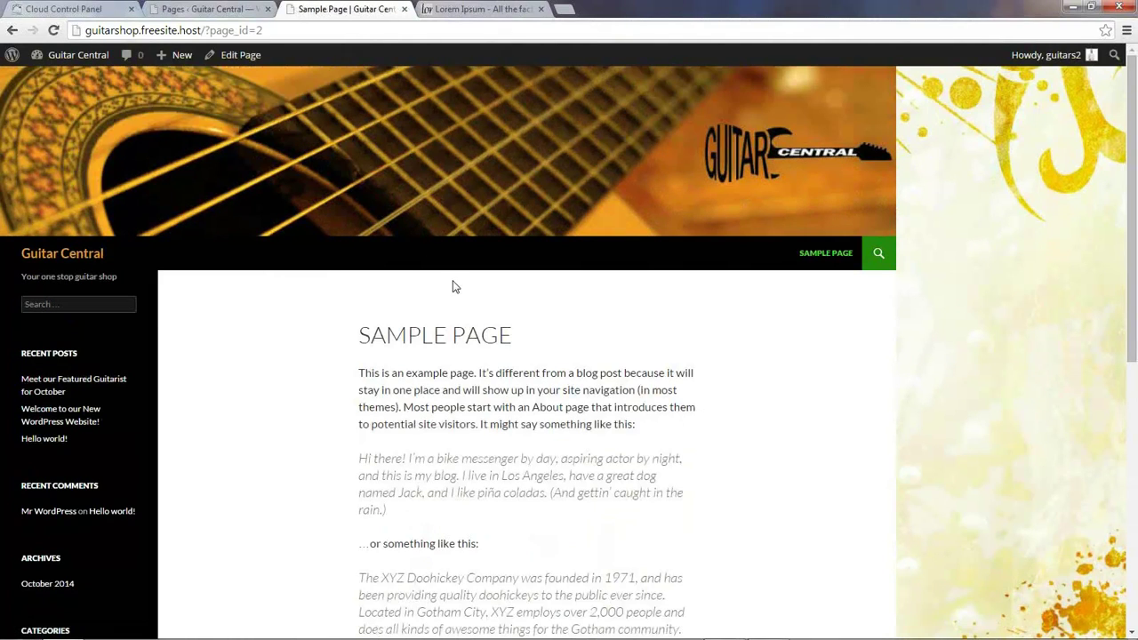
# Step: Start a new page in the site admin and title it "Welcome to Guitar Central!"
pyautogui.click(224, 10)
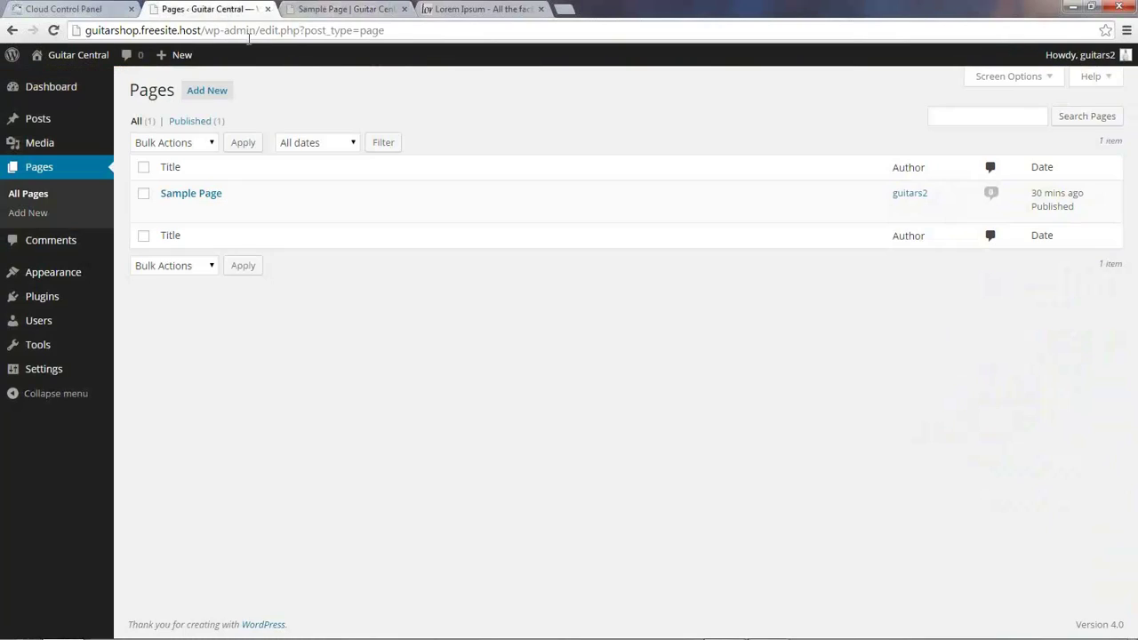
pyautogui.click(207, 95)
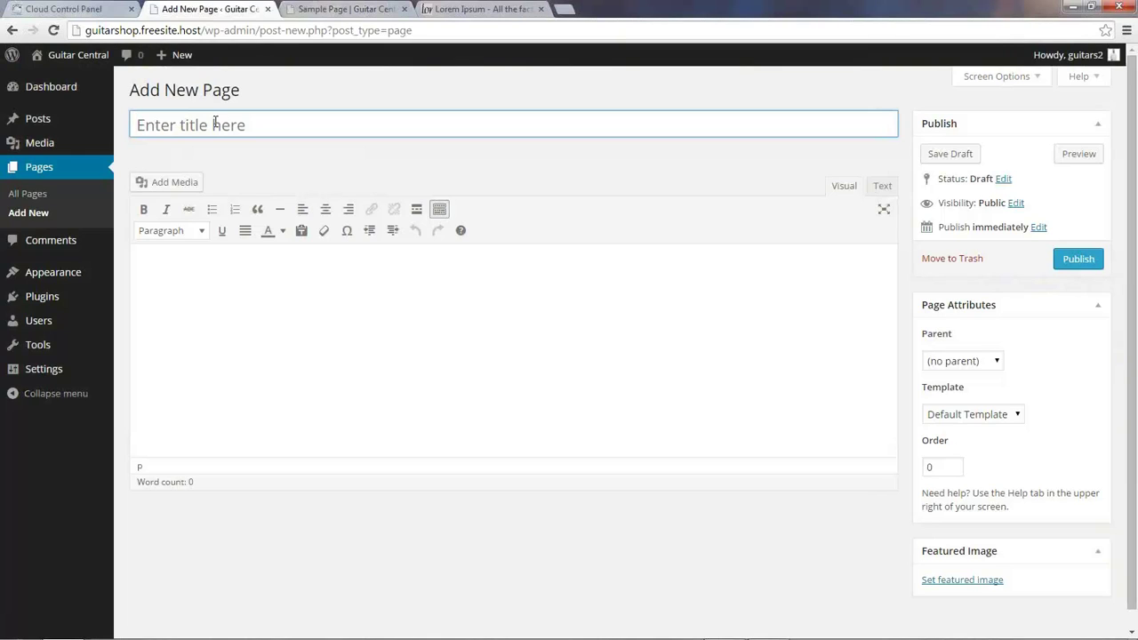
pyautogui.write('Welcome to gu')
pyautogui.press('BackSpace')
pyautogui.press('BackSpace')
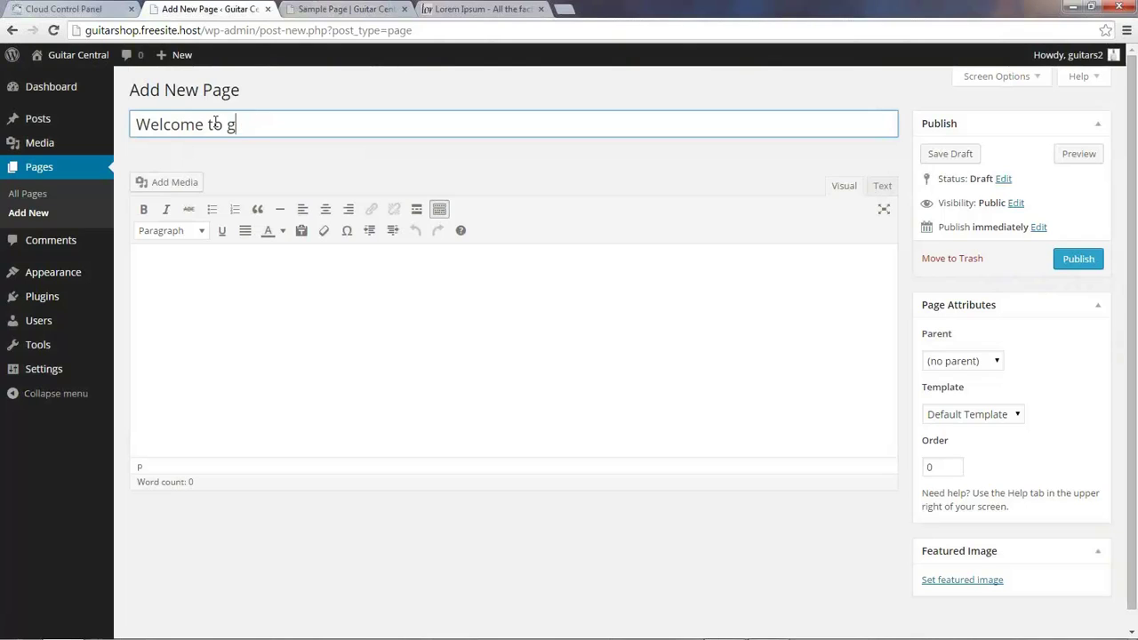
pyautogui.write('Guita')
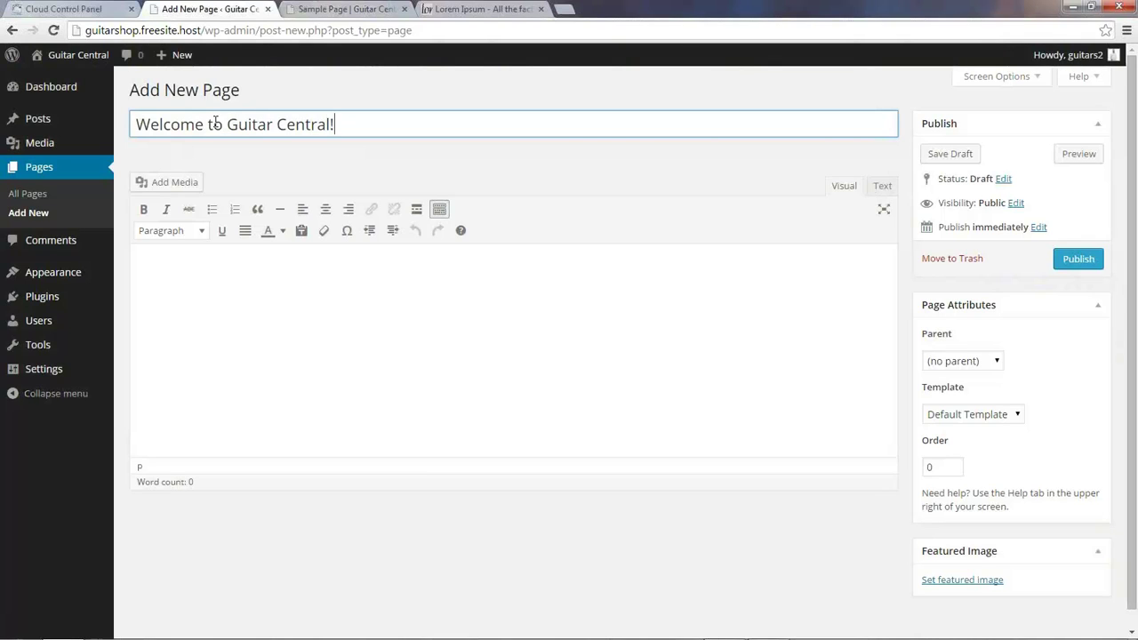
pyautogui.write('r Central!')
# Step: Paste the copied standard Lorem Ipsum passage into the page body as plain text
pyautogui.click(358, 273)
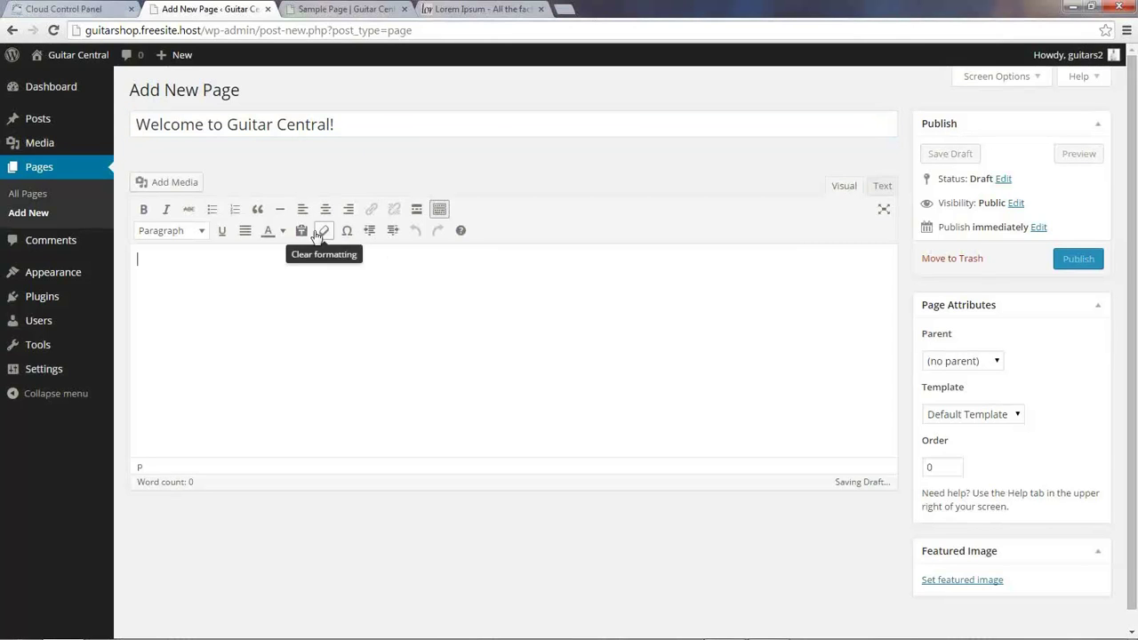
pyautogui.click(301, 230)
pyautogui.click(729, 388)
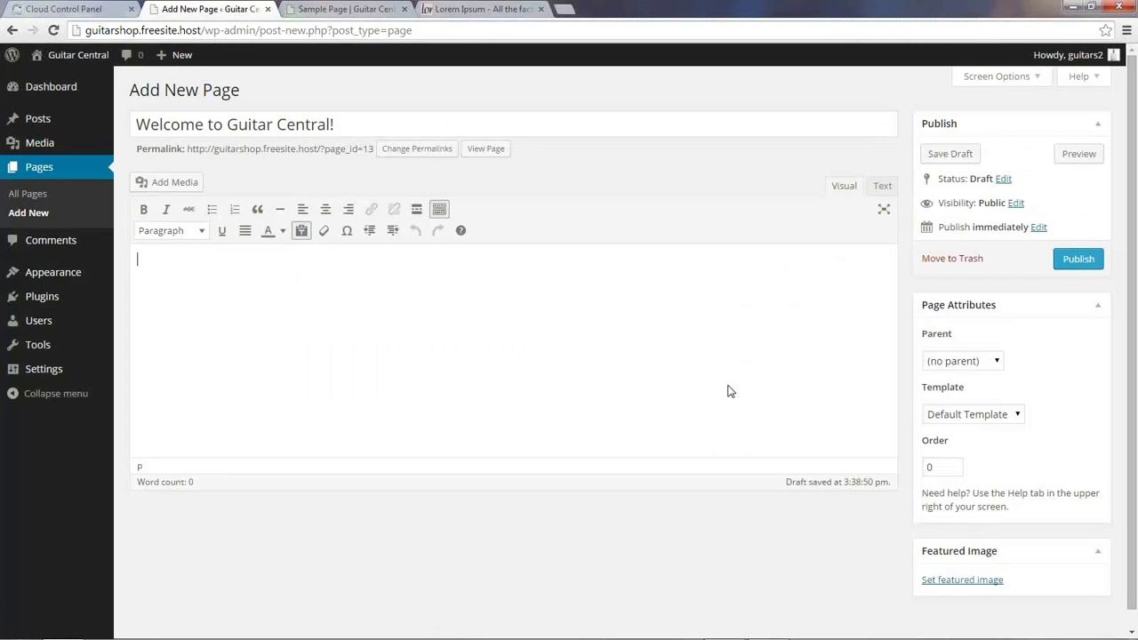
pyautogui.write('The standard Lorem Ipsum passage, used since the 1500s "Lorem ipsum dolor sit amet, consectetur adipiscing elit, sed do eiusmod tempor incididunt ut labore et dolore magna aliqua. Ut enim ad minim veniam, quis nostrud exercitation ullamco laboris nisi ut aliquip ex ea commodo consequat. Duis aute irure dolor in reprehenderit in voluptate velit esse cillum dolore eu fugiat nulla pariatur. Excepteur sint occaecat cupidatat non proident, sunt in culpa qui officia deserunt mollit anim id est laborum."')
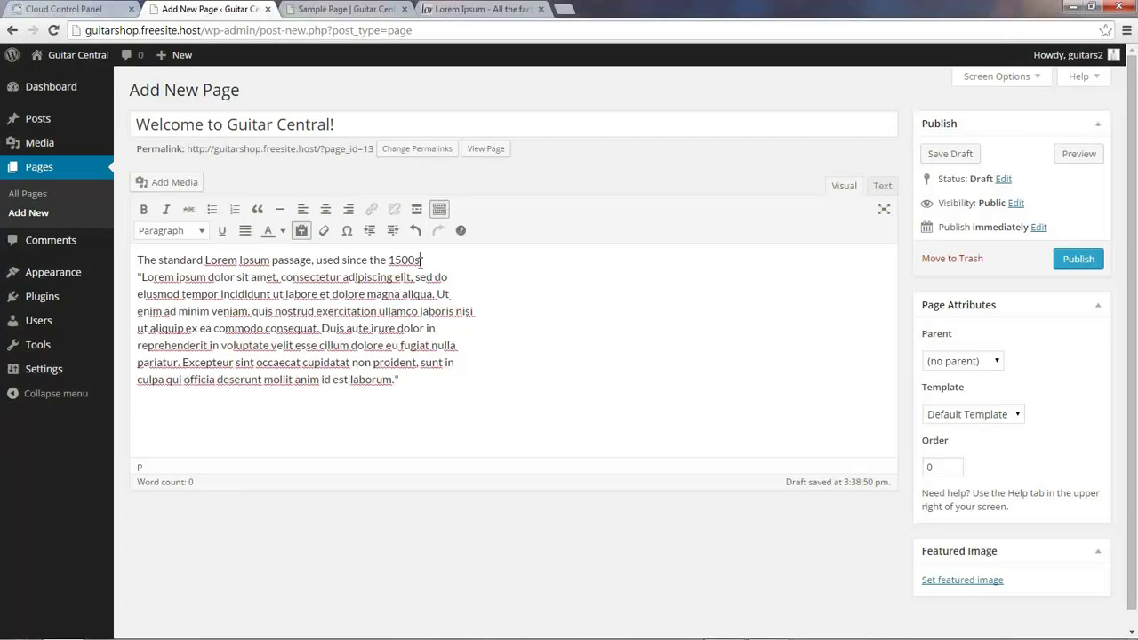
# Step: Split the passage into separate paragraphs before "Lorem ipsum dolor" and "Ut enim", and format the first quoted sentence as a blockquote
pyautogui.click(437, 311)
pyautogui.press('Return')
pyautogui.moveTo(443, 313); pyautogui.dragTo(139, 293)
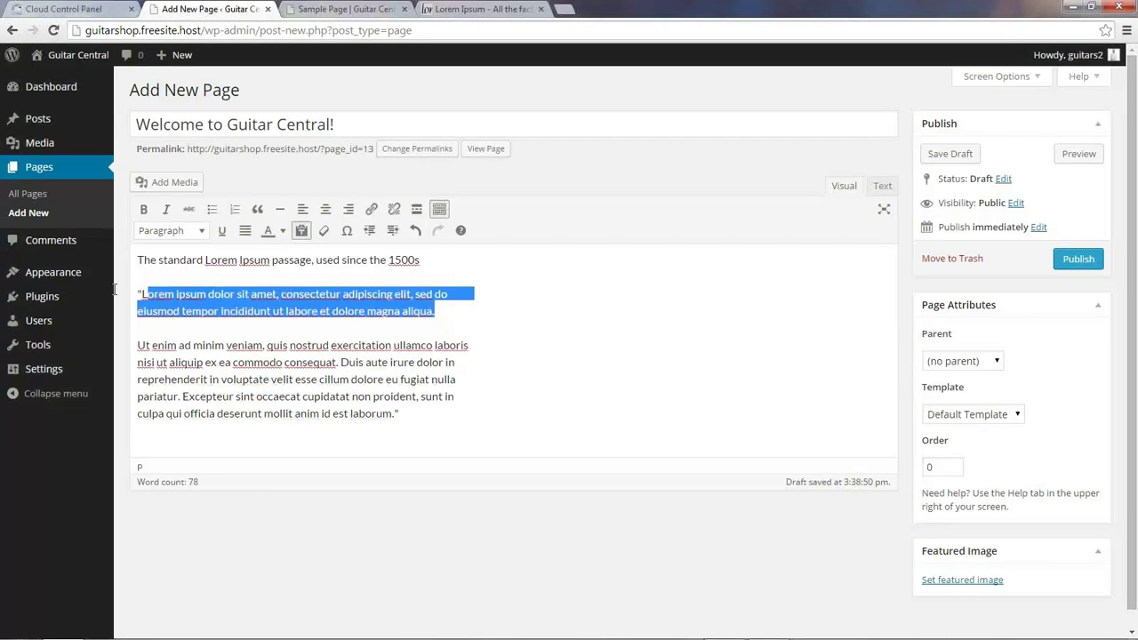
pyautogui.click(257, 209)
# Step: Format the opening line "The standard Lorem Ipsum passage, used since the 1500s" as Heading 1
pyautogui.moveTo(427, 261); pyautogui.dragTo(136, 259)
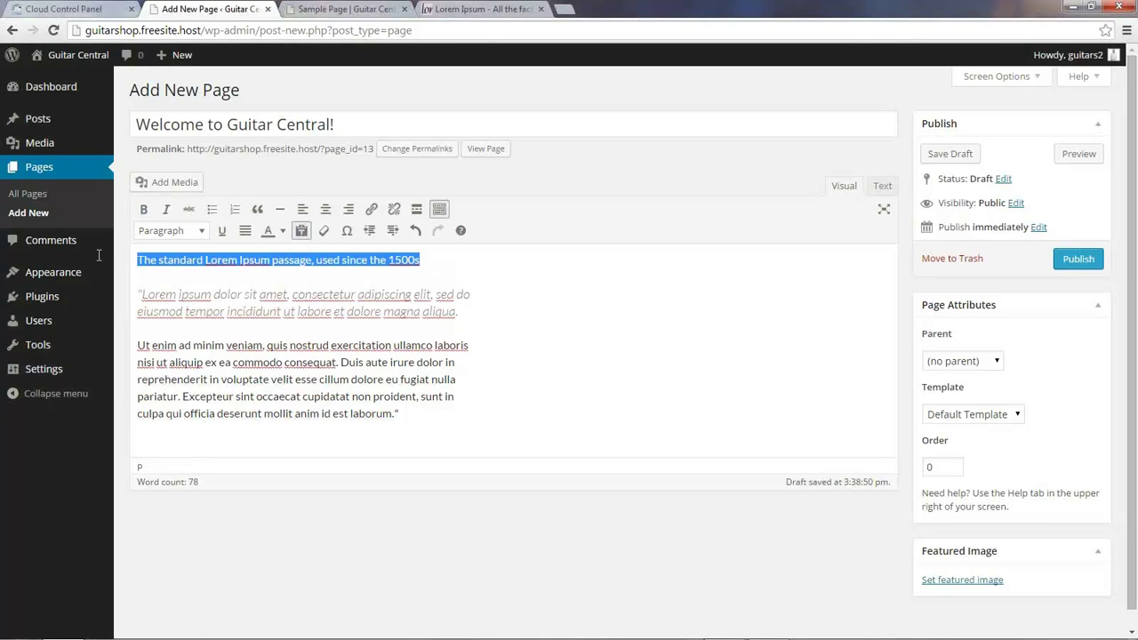
pyautogui.click(194, 231)
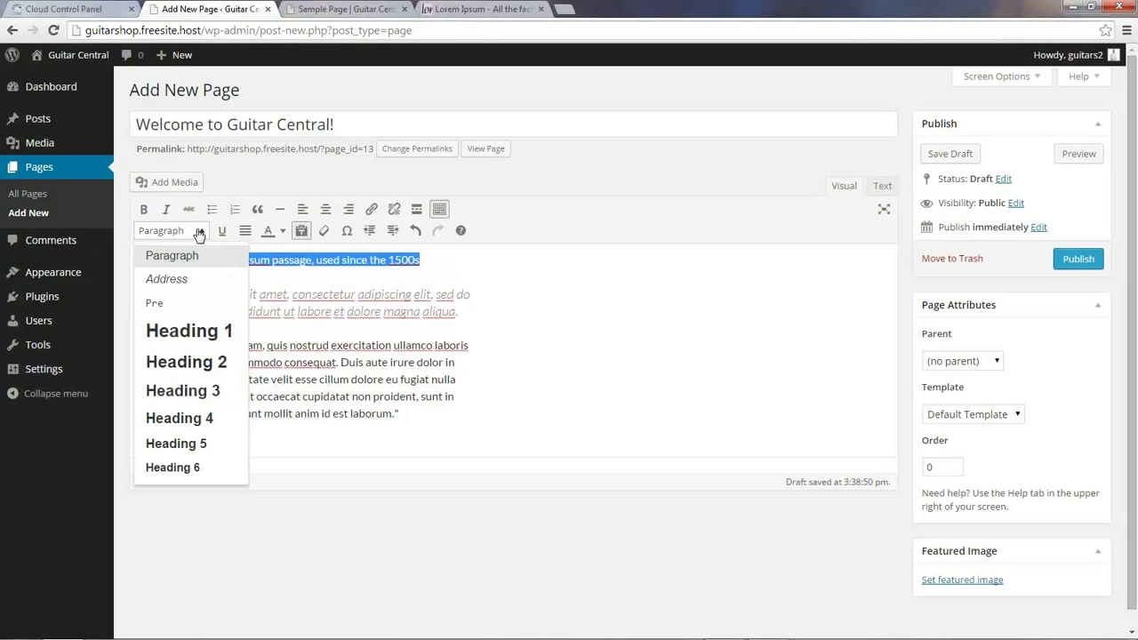
pyautogui.click(192, 331)
# Step: Upload blackandwhite.jpg and insert it left-aligned at thumbnail size before the "Ut enim" paragraph
pyautogui.click(138, 371)
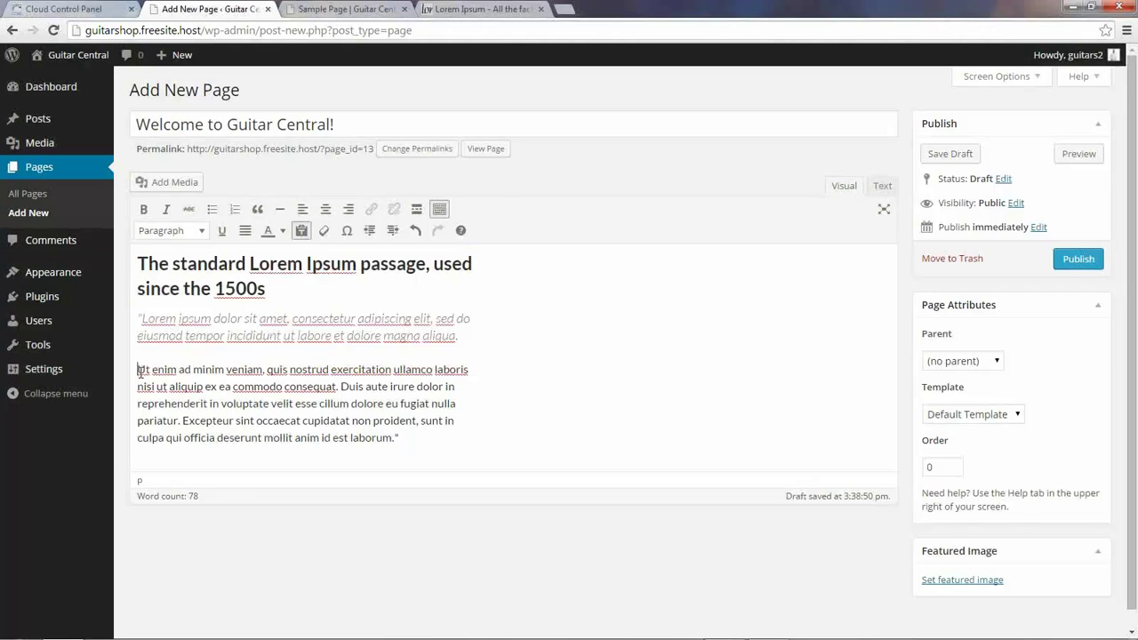
pyautogui.click(172, 184)
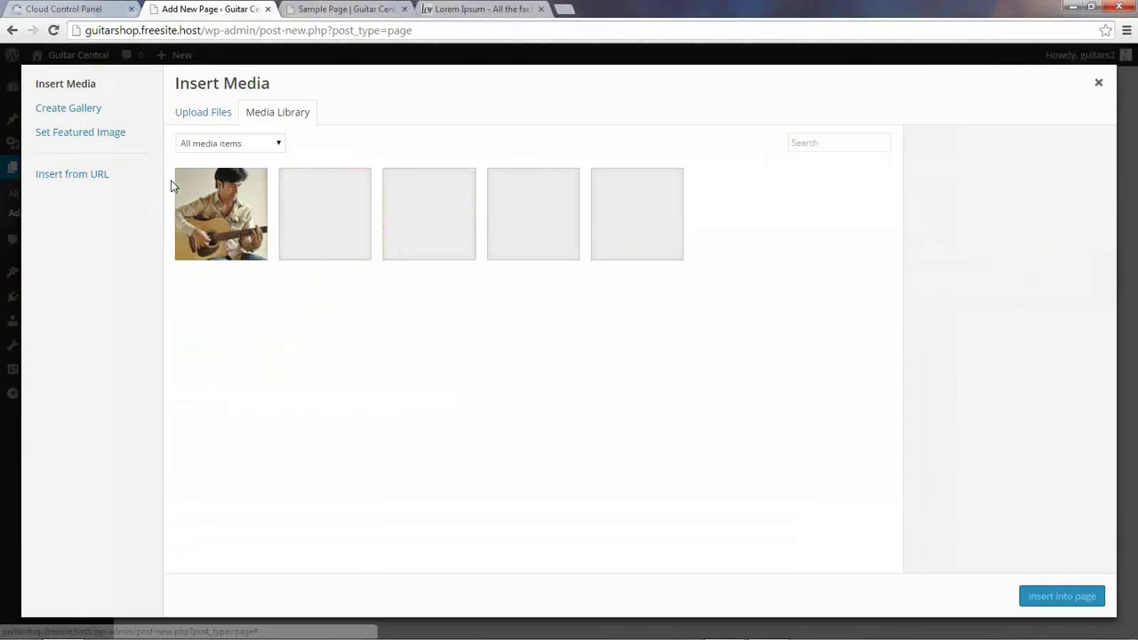
pyautogui.click(208, 119)
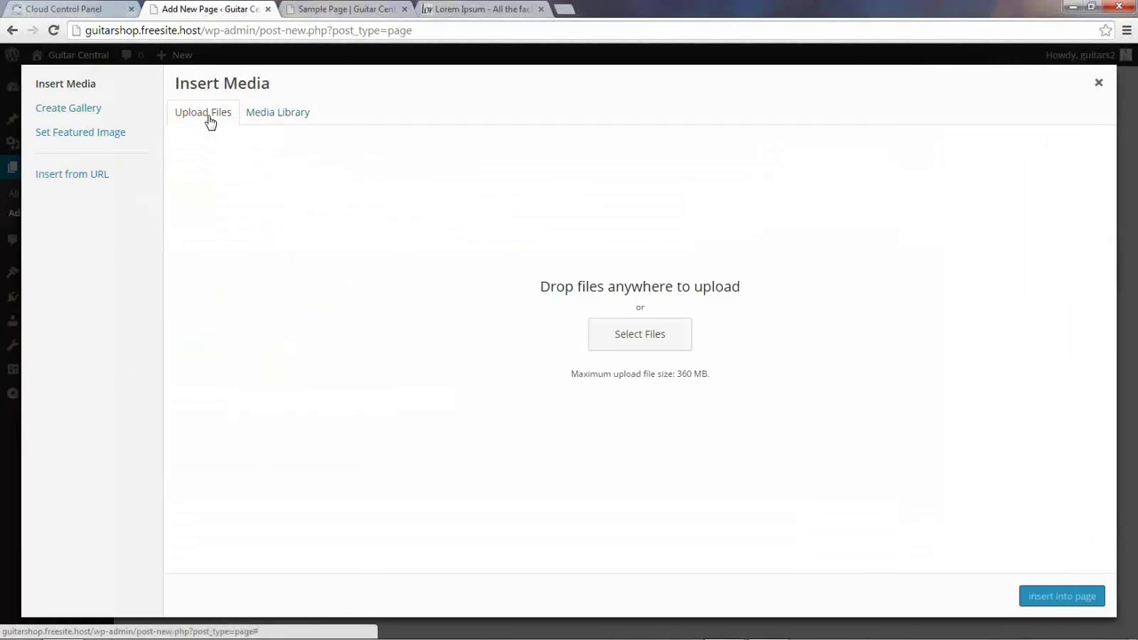
pyautogui.click(653, 338)
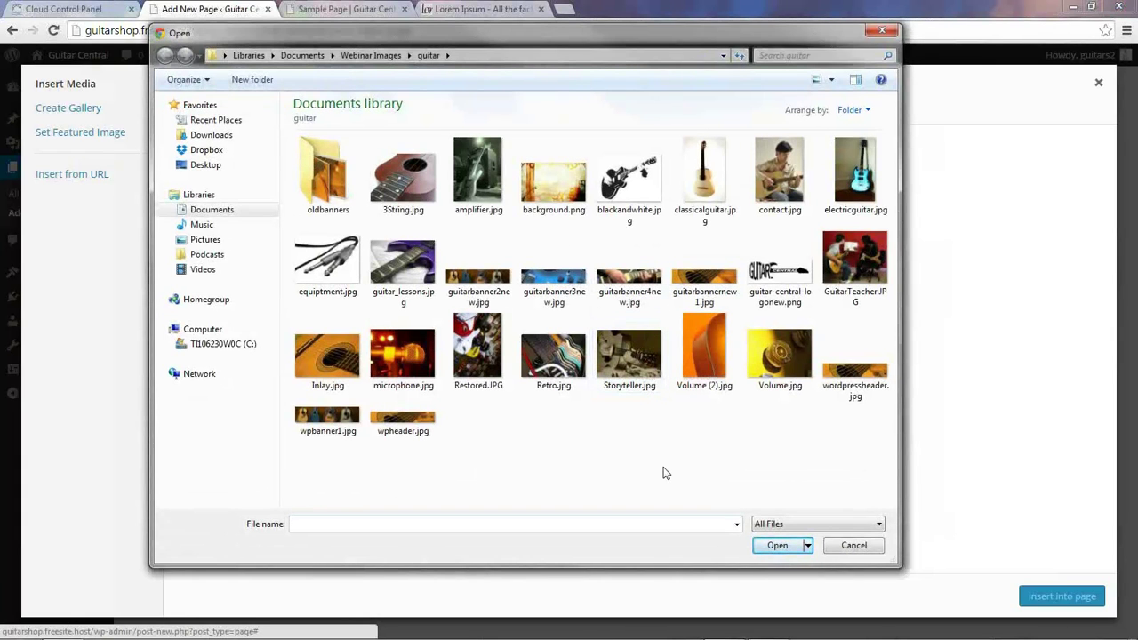
pyautogui.doubleClick(618, 182)
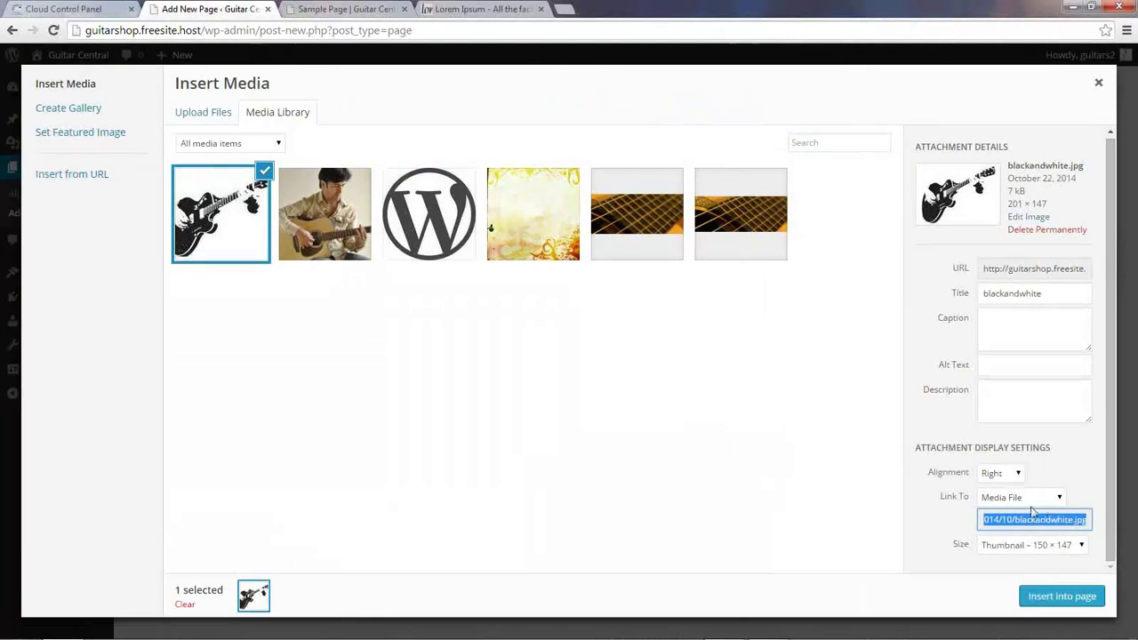
pyautogui.click(1018, 475)
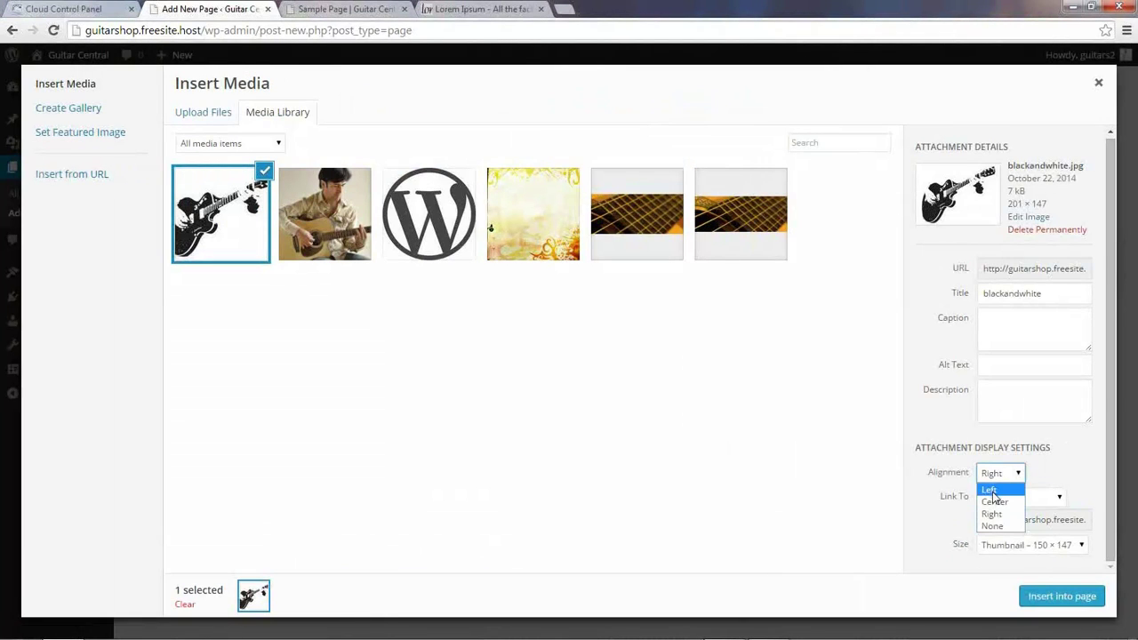
pyautogui.click(994, 492)
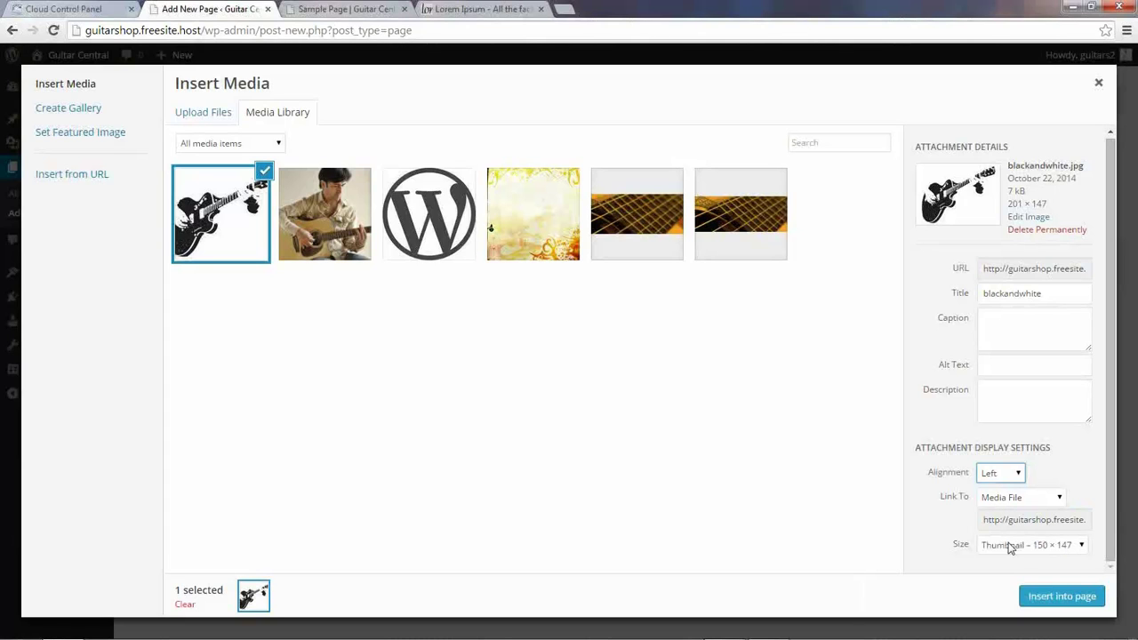
pyautogui.click(1056, 601)
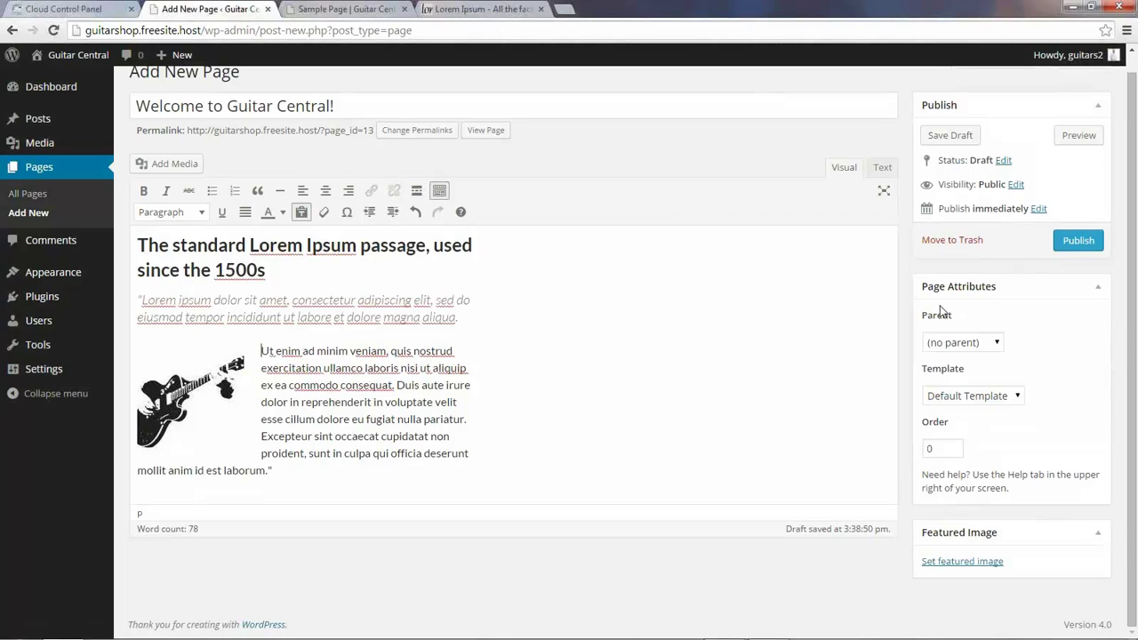
pyautogui.click(997, 344)
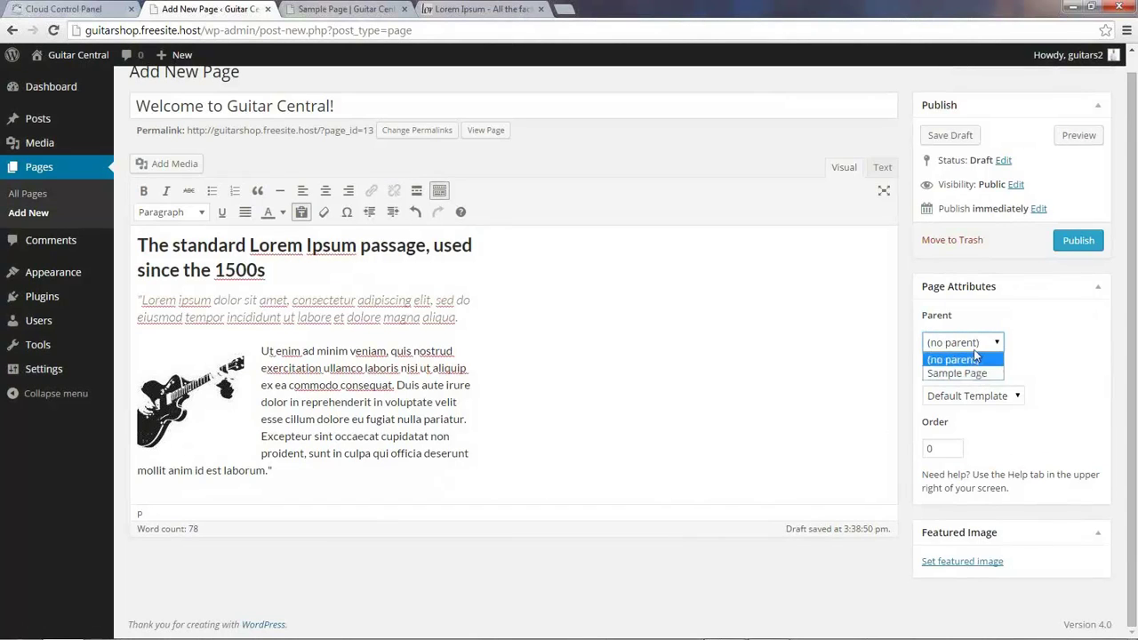
pyautogui.click(1035, 346)
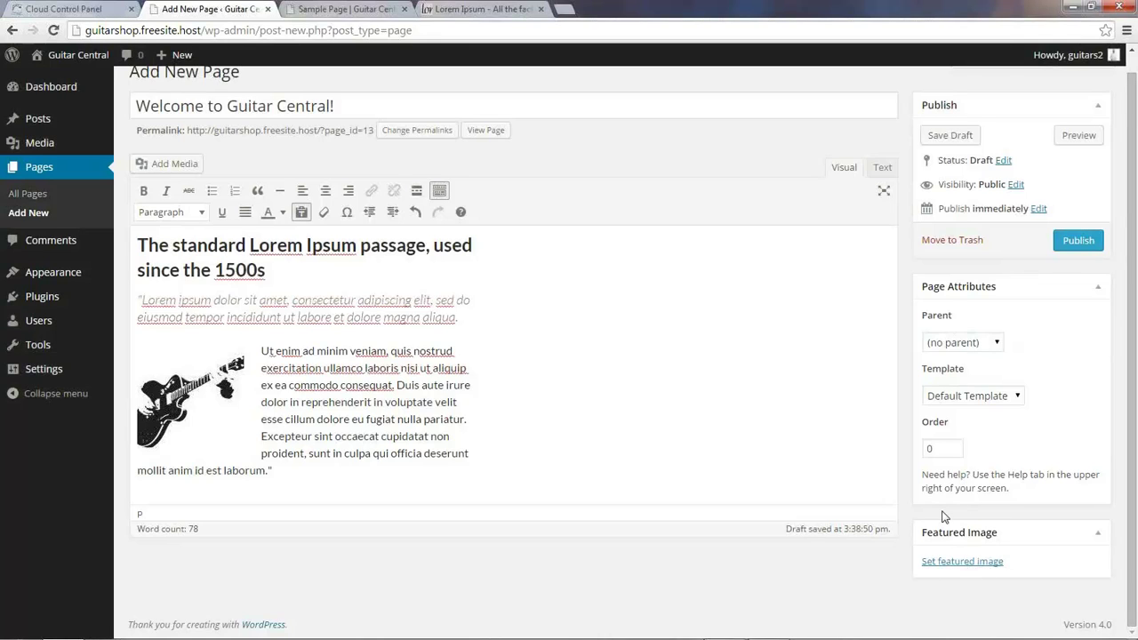
# Step: Upload guitarbanner2new.jpg and set it as the page's featured image
pyautogui.click(951, 567)
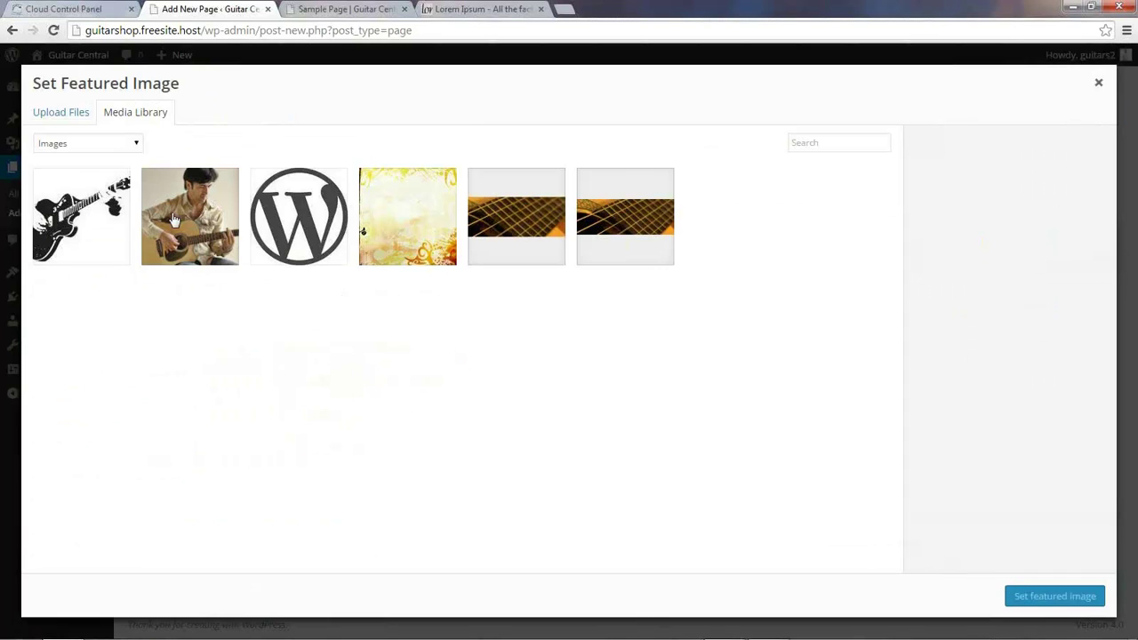
pyautogui.click(69, 120)
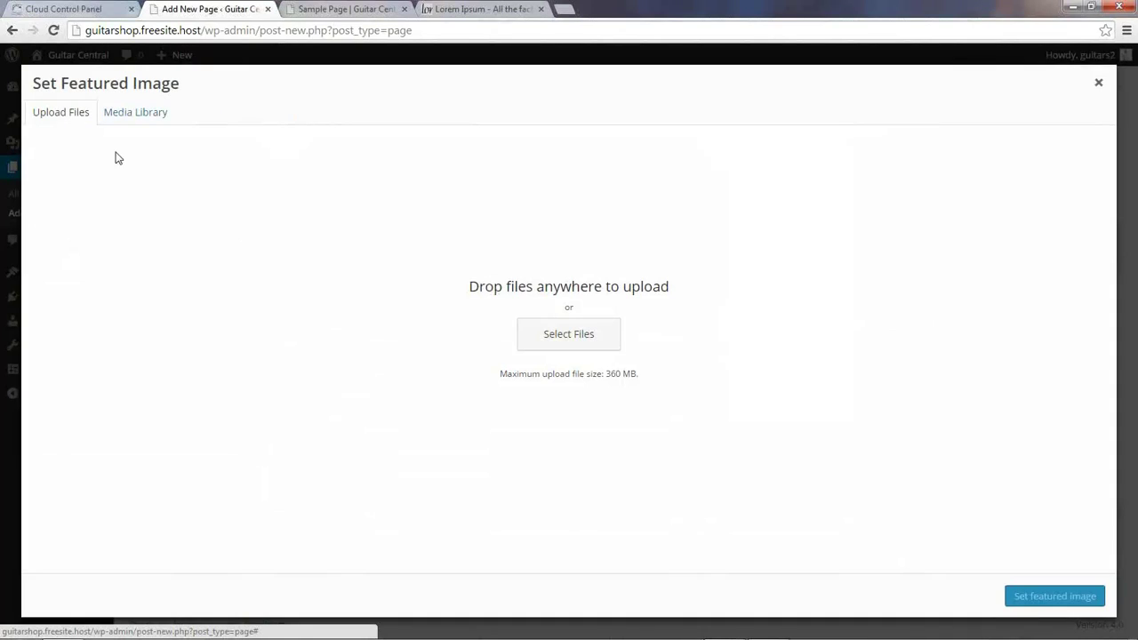
pyautogui.click(570, 342)
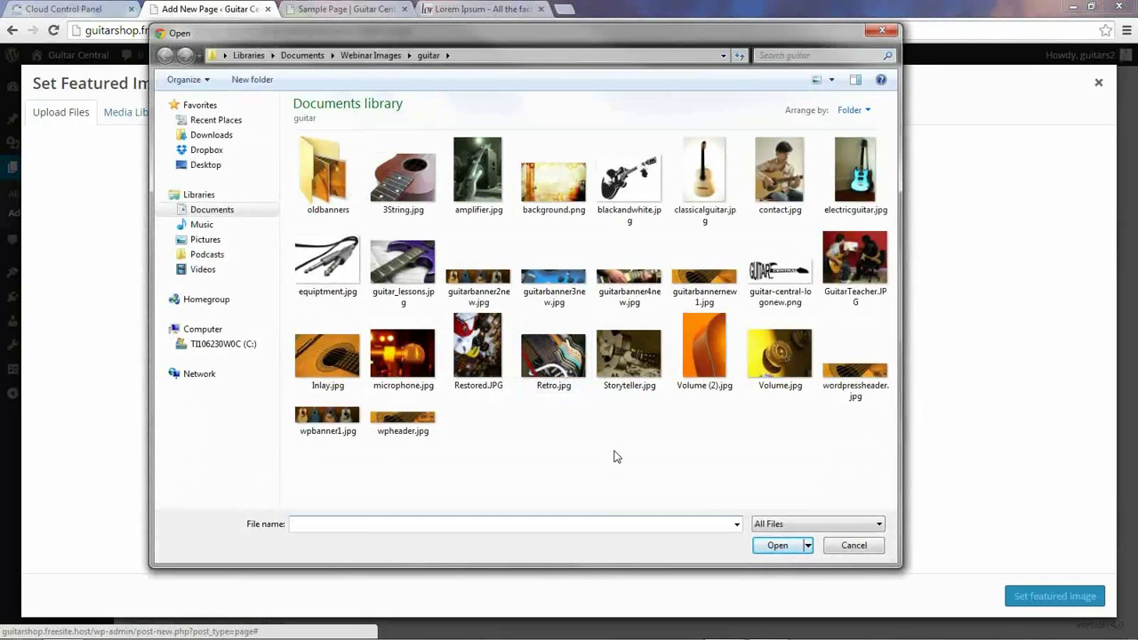
pyautogui.doubleClick(493, 285)
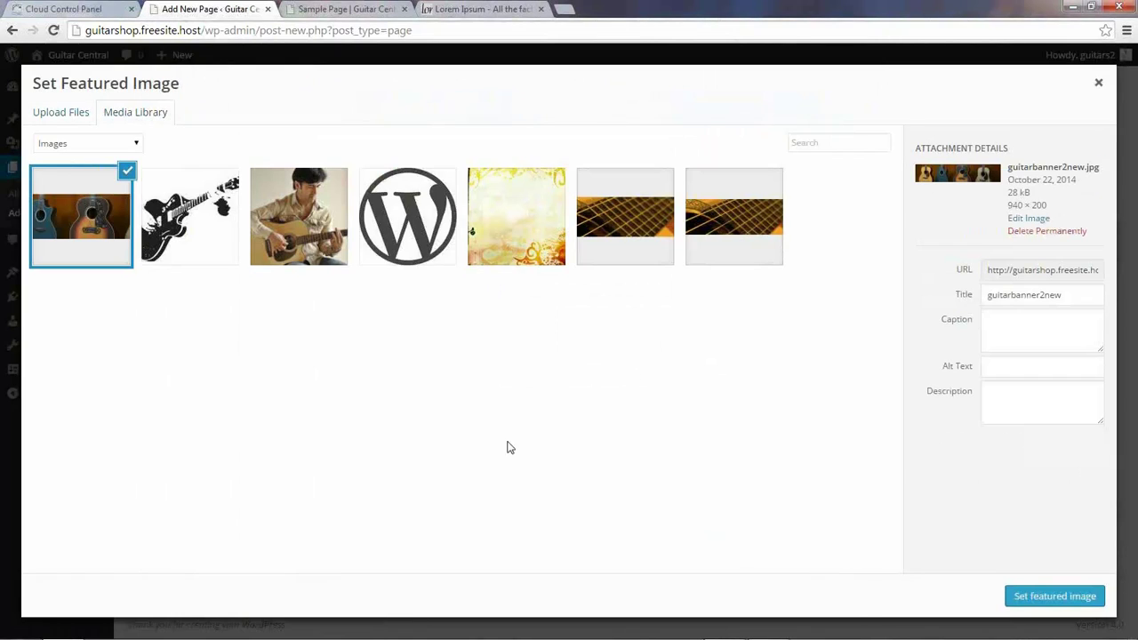
pyautogui.click(1055, 597)
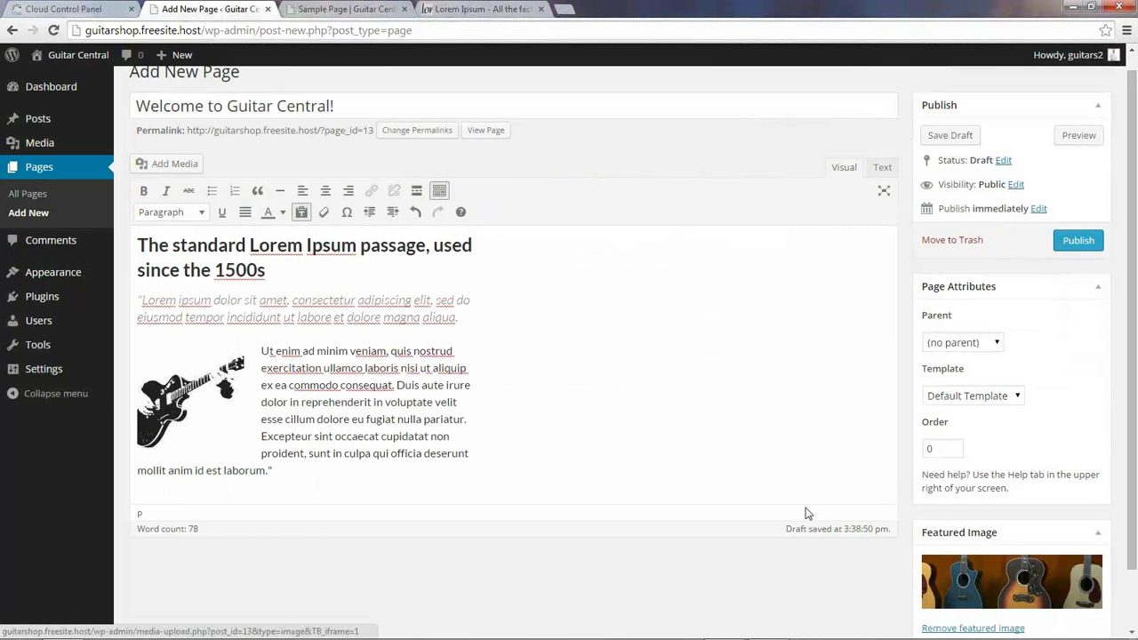
# Step: Publish the page and reload Sample Page on the live site to refresh its navigation menu
pyautogui.scroll(-1, 987, 534)
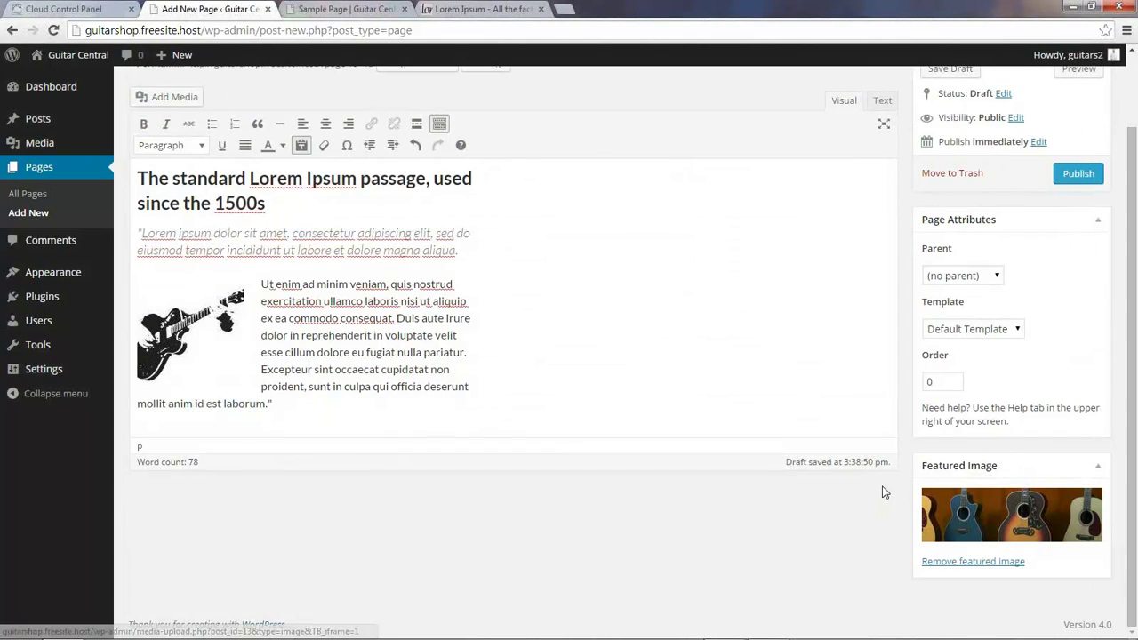
pyautogui.scroll(2, 864, 495)
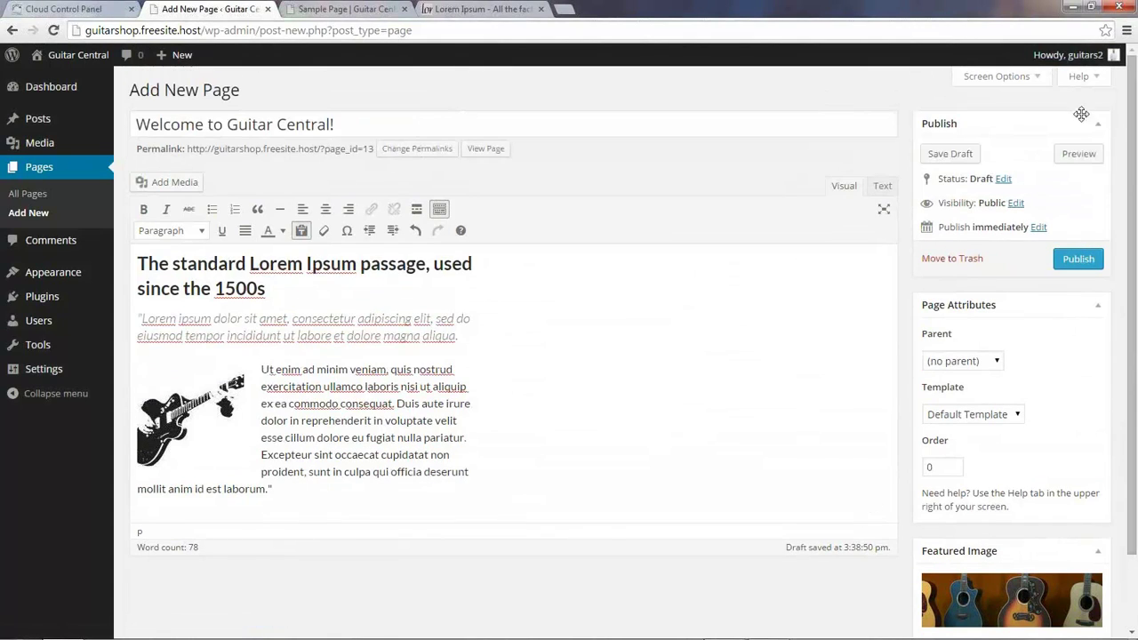
pyautogui.click(1064, 262)
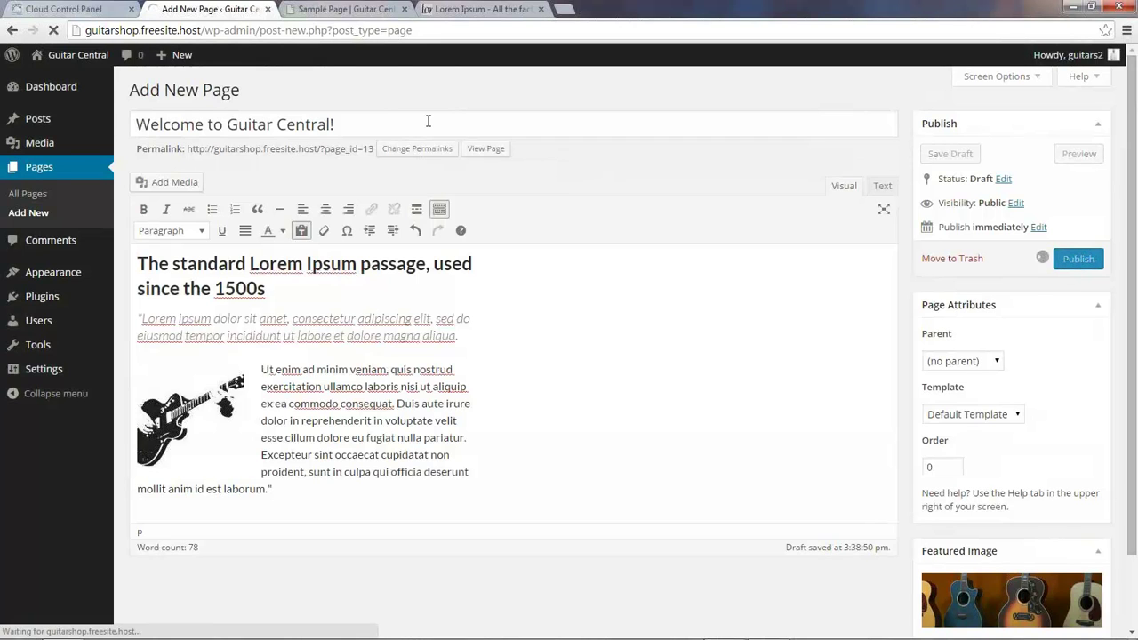
pyautogui.click(342, 10)
pyautogui.click(53, 31)
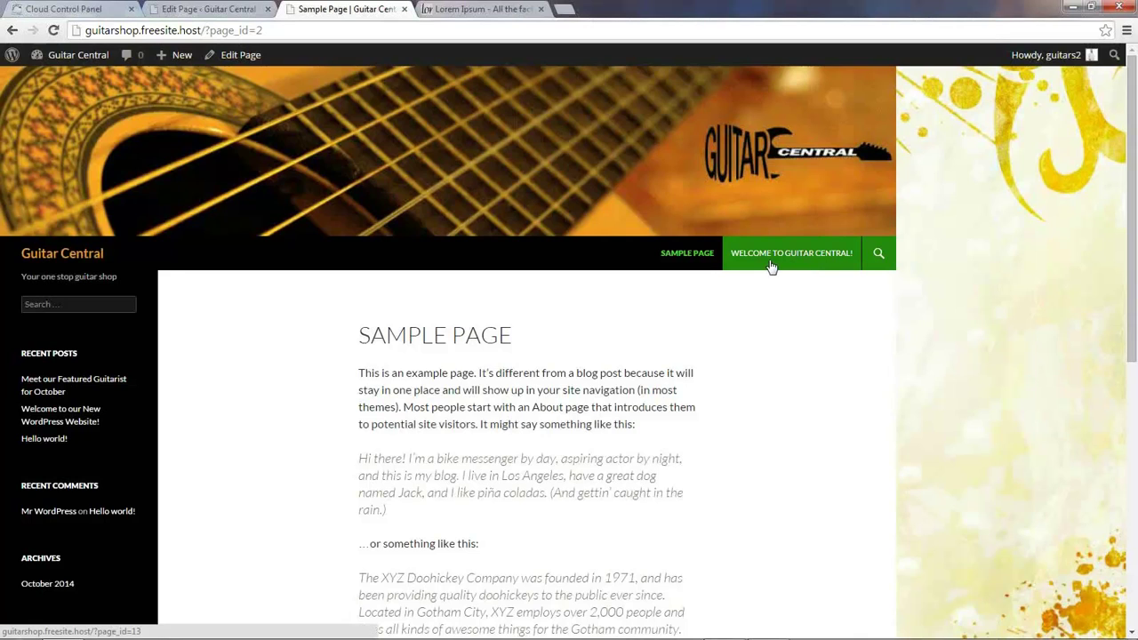
# Step: Open the Welcome to Guitar Central! page on the live site and review its featured image, text formatting and inserted picture
pyautogui.click(788, 262)
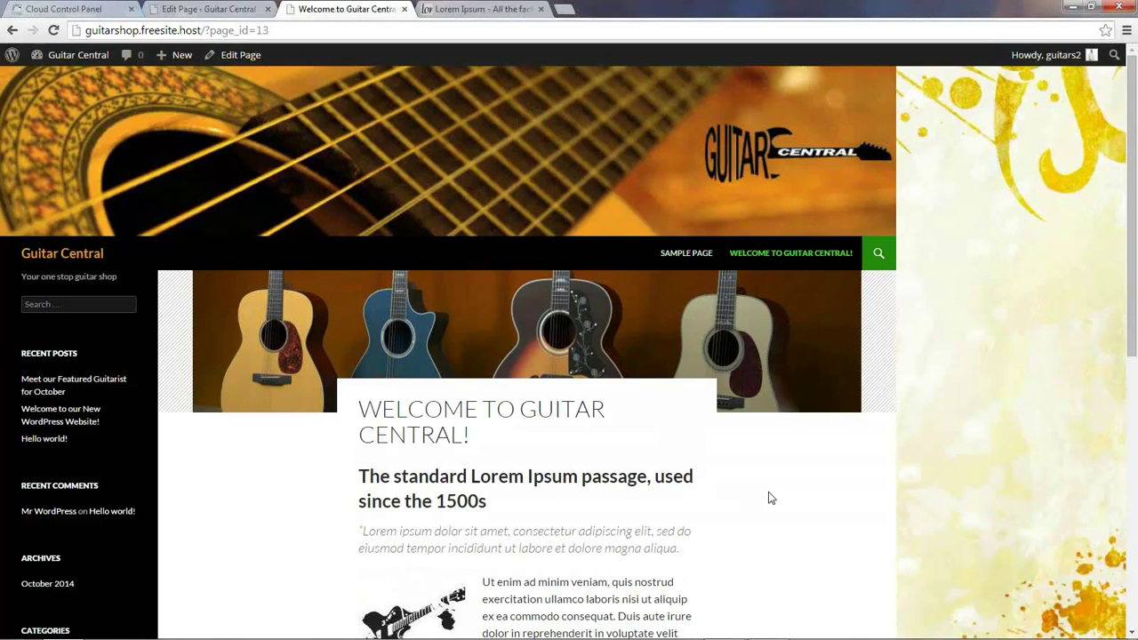
pyautogui.scroll(-1, 771, 498)
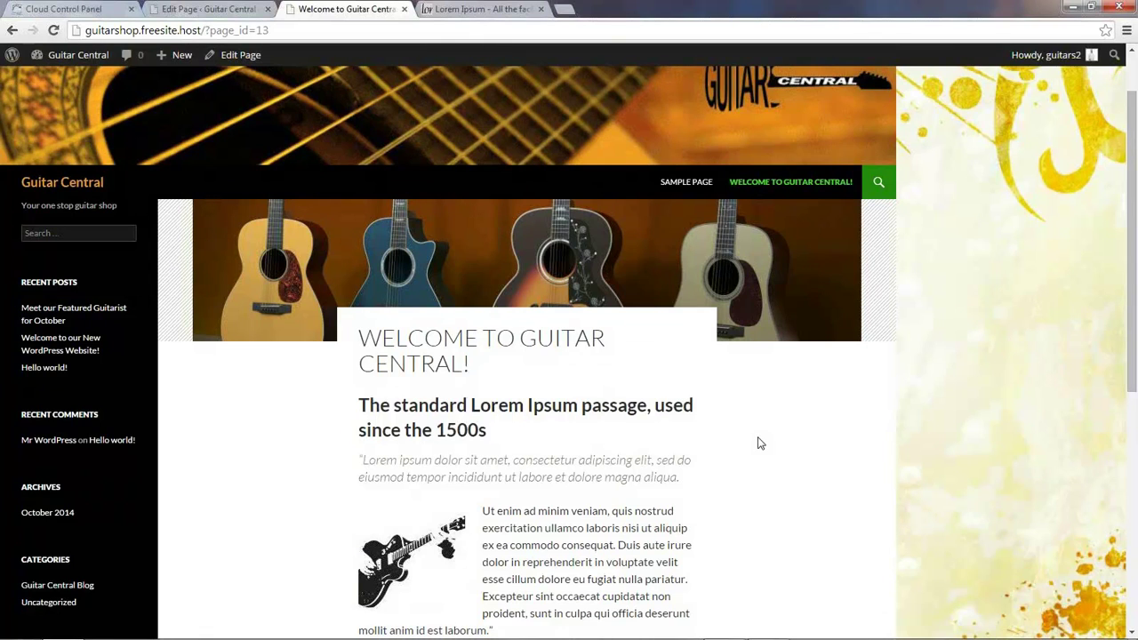
pyautogui.scroll(-1, 758, 443)
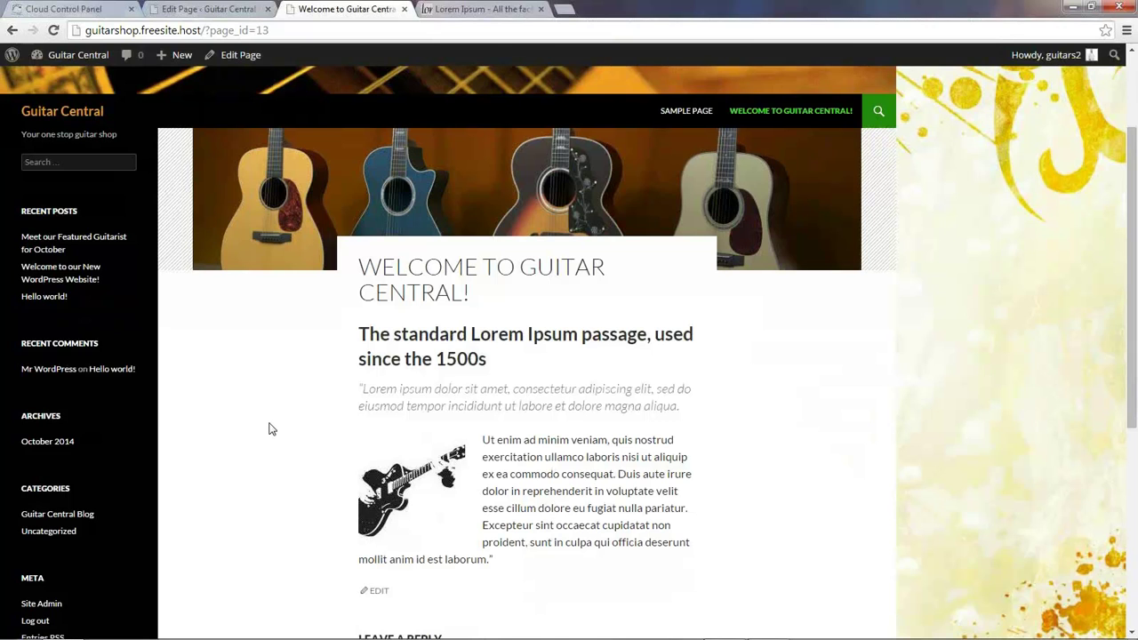
pyautogui.scroll(3, 271, 429)
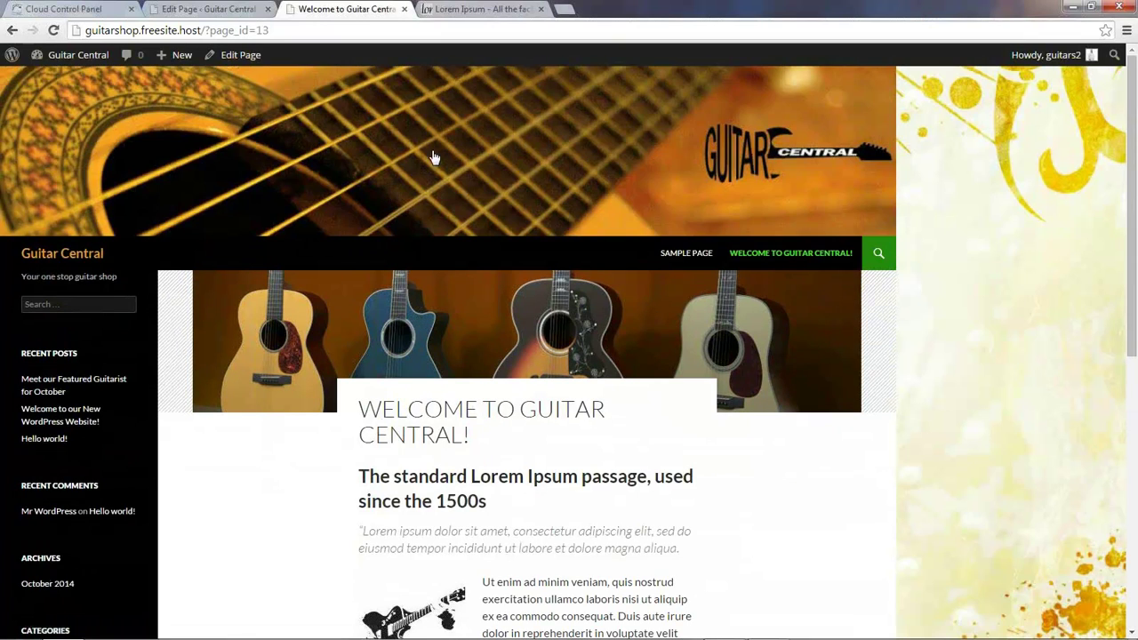
pyautogui.scroll(-3, 312, 506)
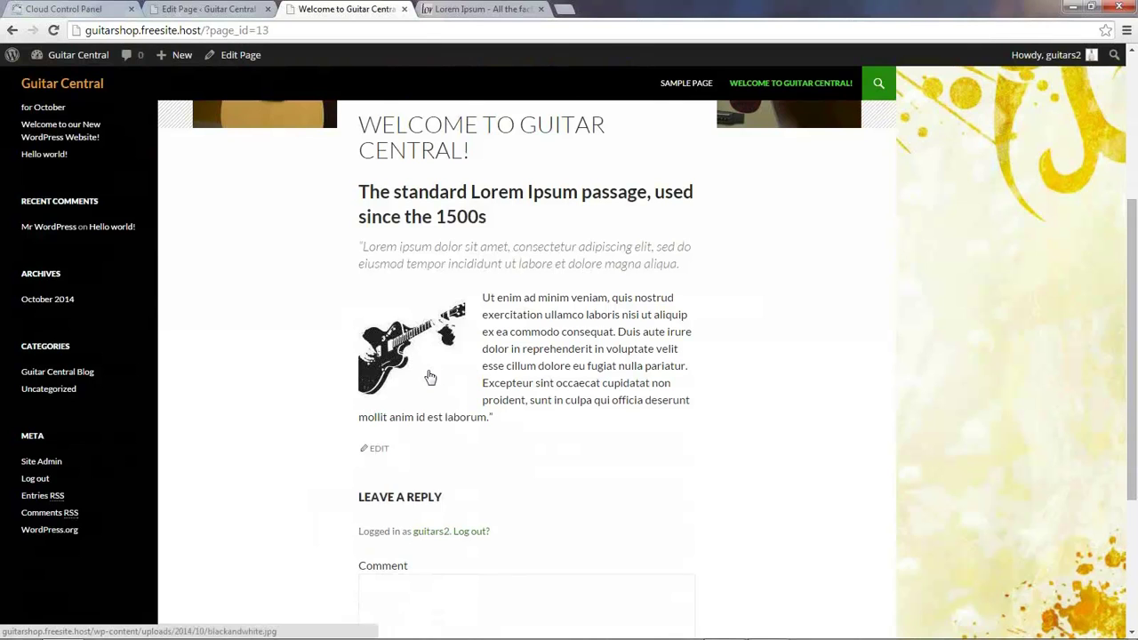
pyautogui.scroll(2, 422, 377)
pyautogui.scroll(-3, 418, 381)
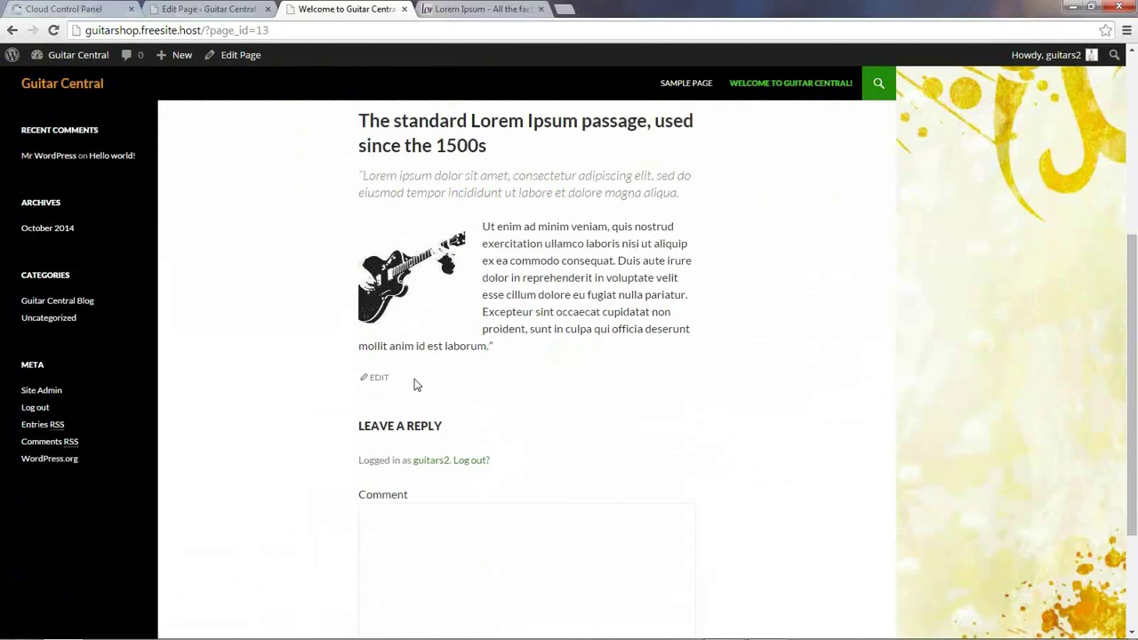
# Step: Return to editing the Welcome to Guitar Central! page, add a new line after the last paragraph and start a gallery there
pyautogui.click(234, 11)
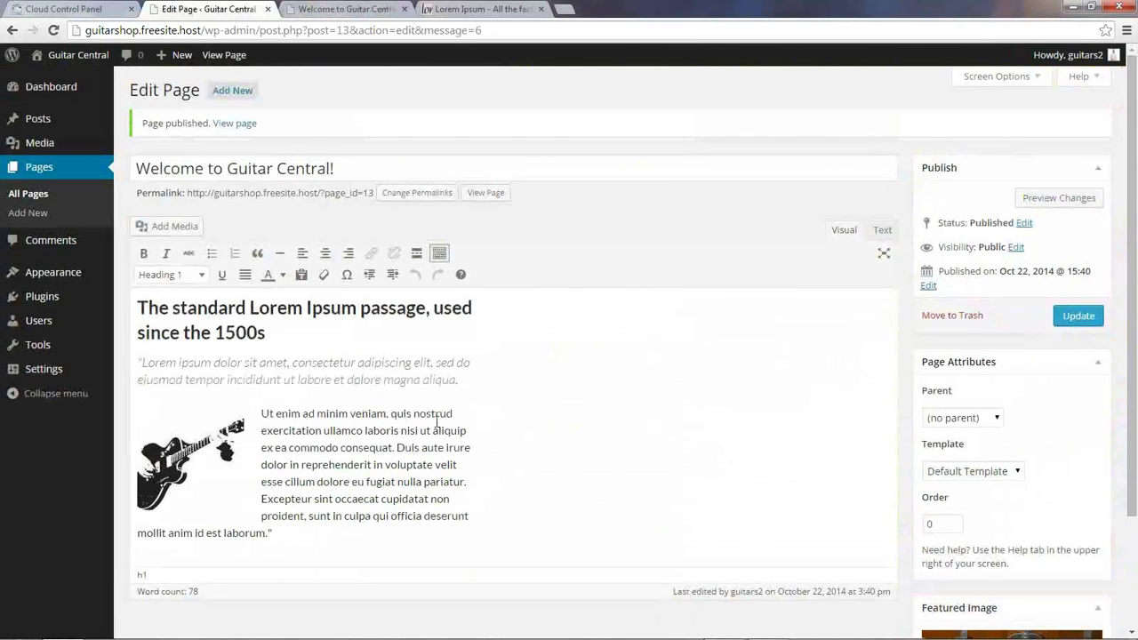
pyautogui.scroll(-1, 271, 471)
pyautogui.click(278, 459)
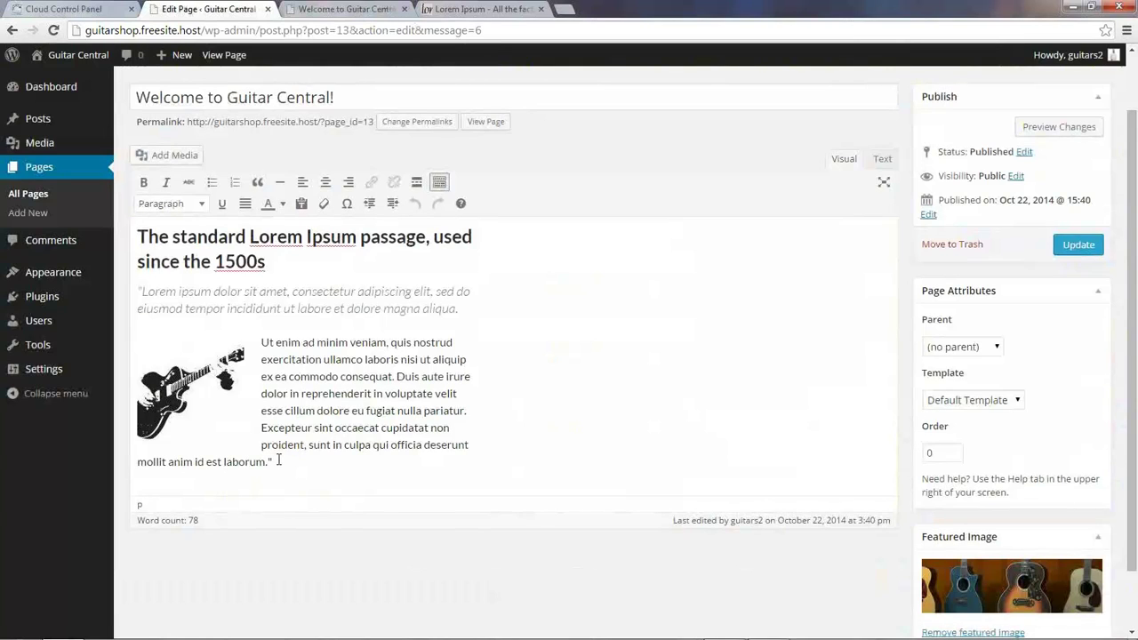
pyautogui.press('Return')
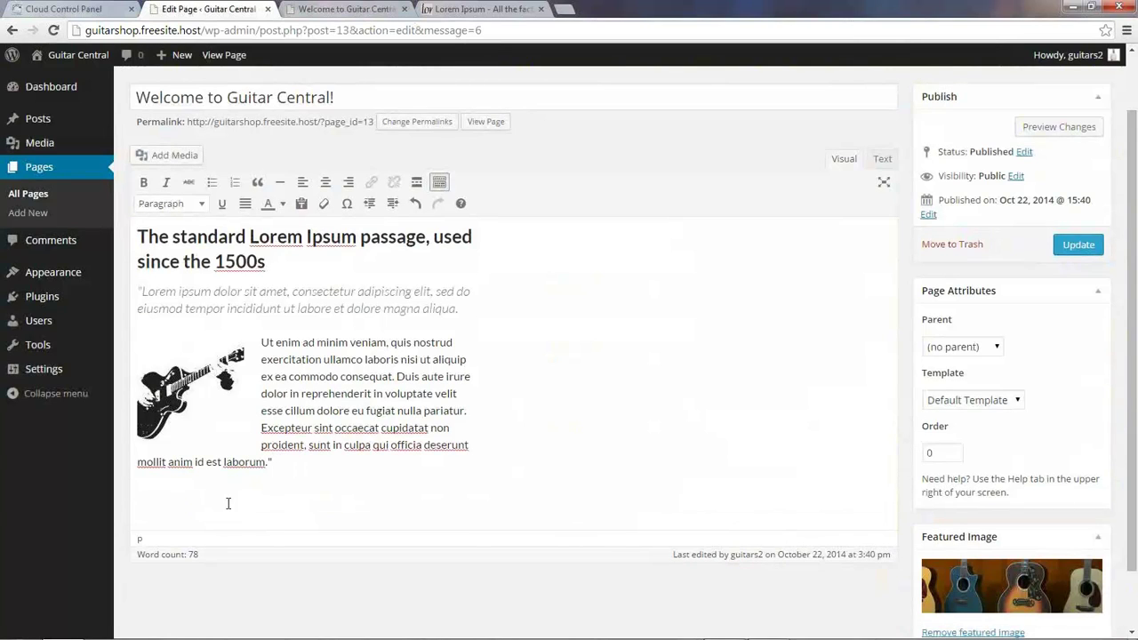
pyautogui.click(168, 155)
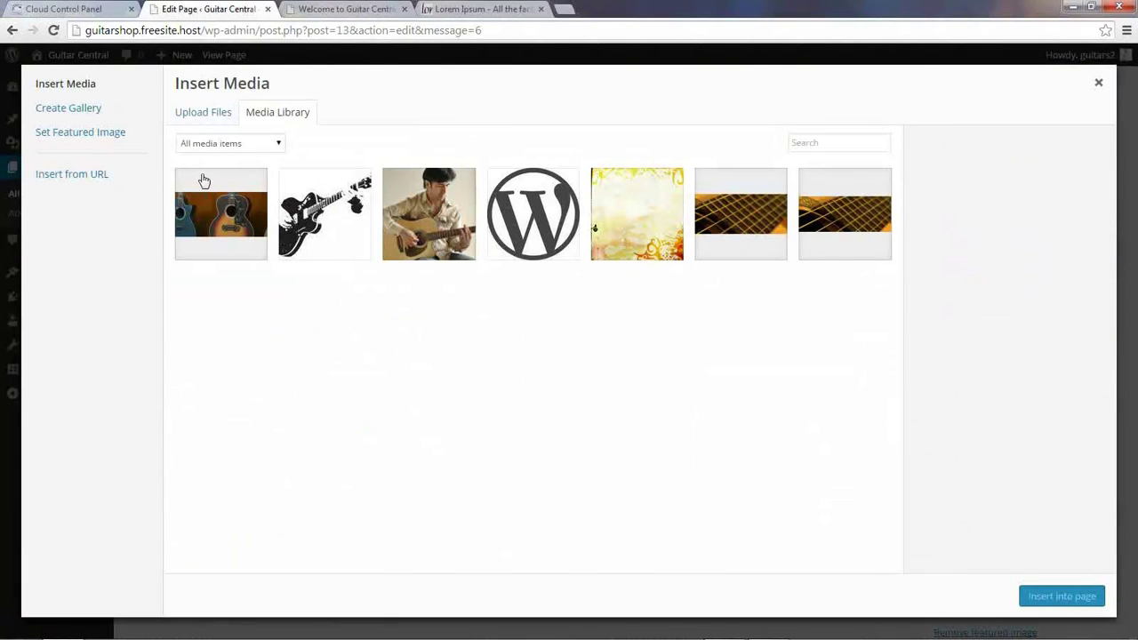
pyautogui.click(82, 111)
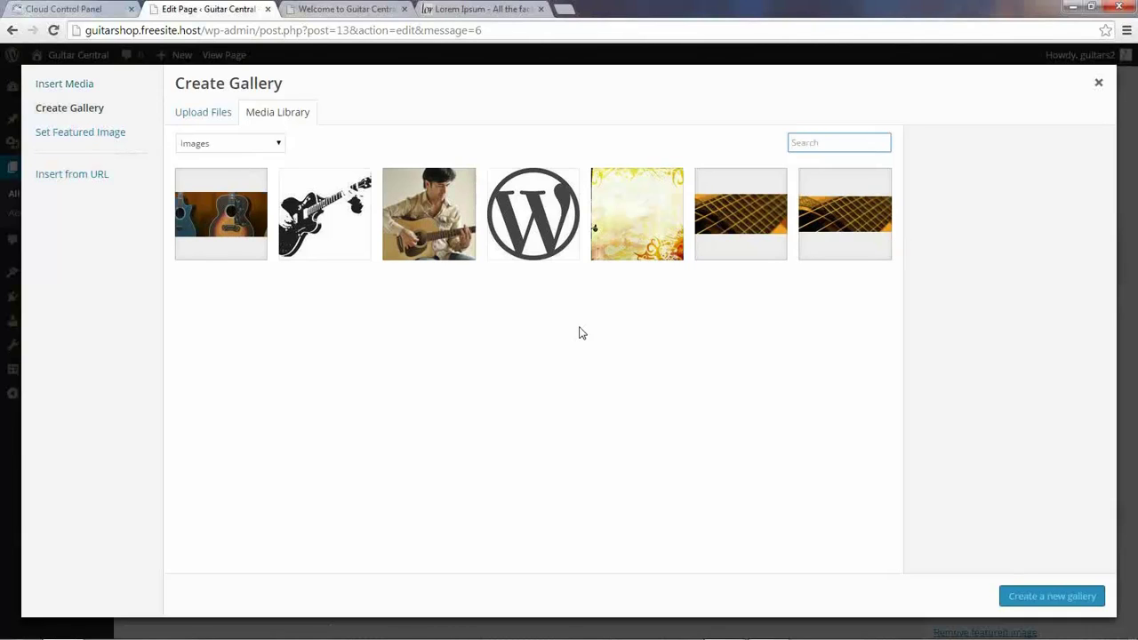
# Step: Upload the seven images from Inlay.jpg through Volume.jpg and create a new gallery from all of them except Restored.JPG
pyautogui.click(204, 117)
pyautogui.click(639, 335)
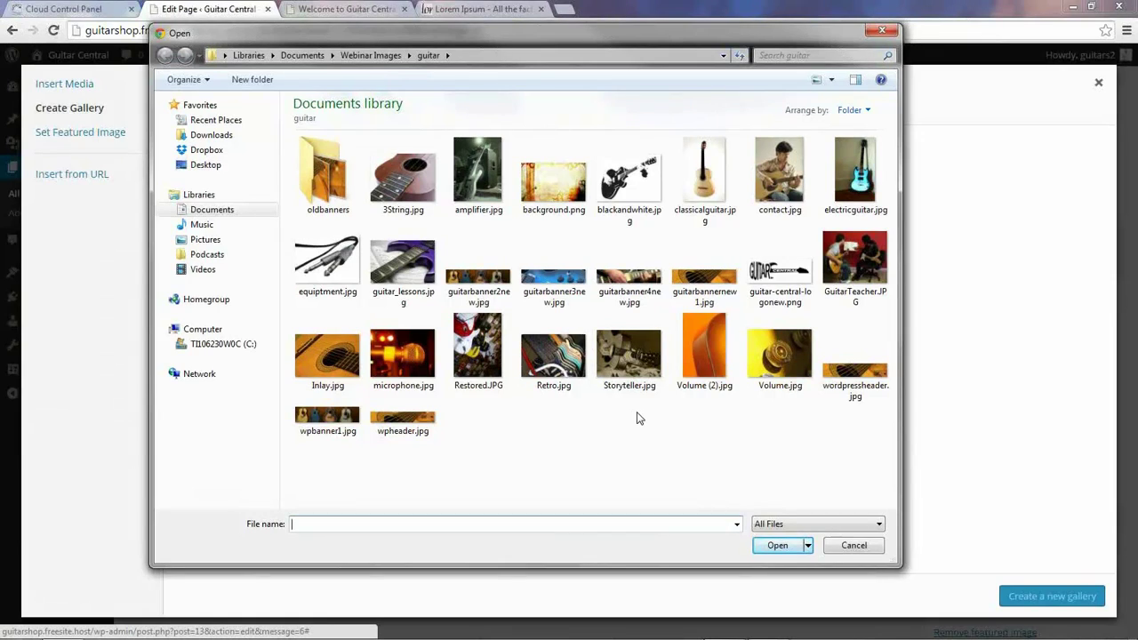
pyautogui.click(347, 364)
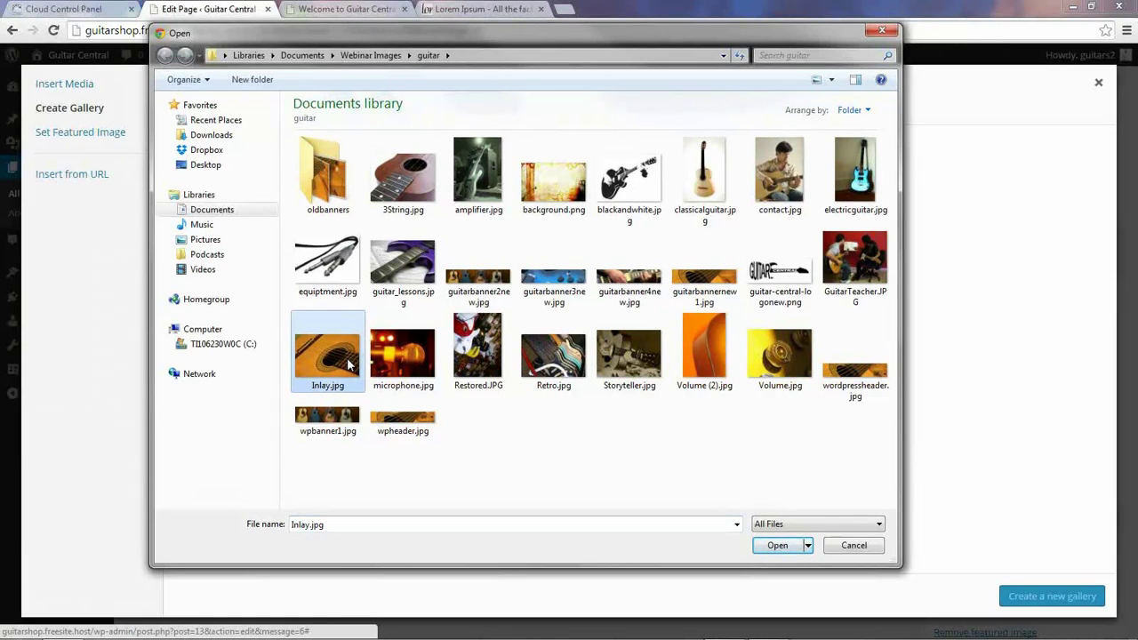
pyautogui.keyDown('shift'); pyautogui.click(775, 373); pyautogui.keyUp('shift')
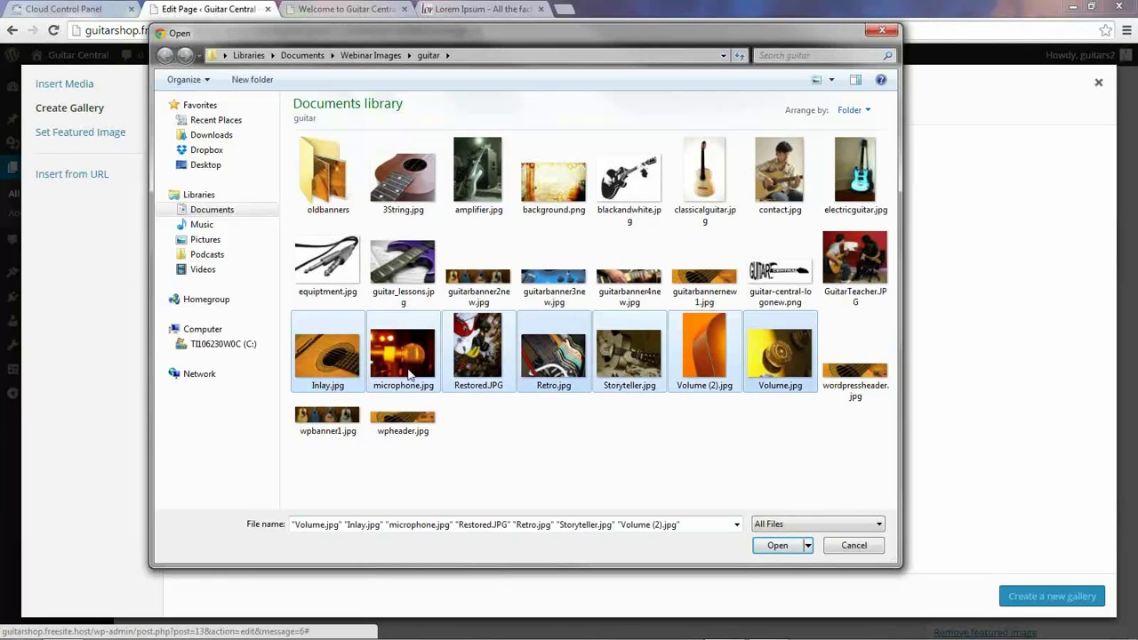
pyautogui.click(772, 544)
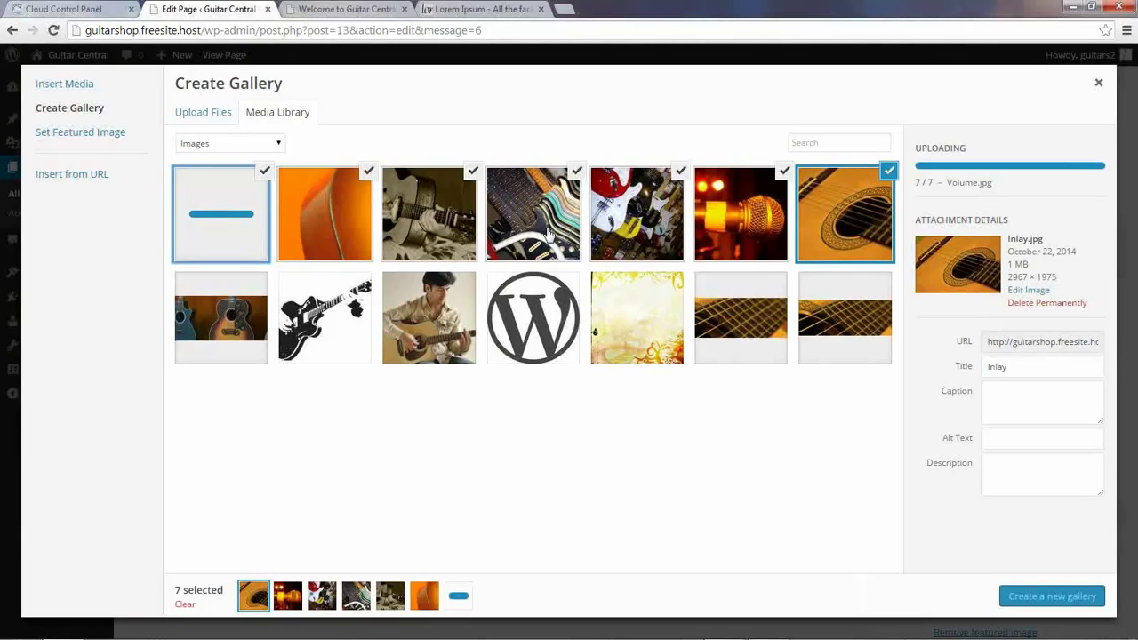
pyautogui.click(680, 173)
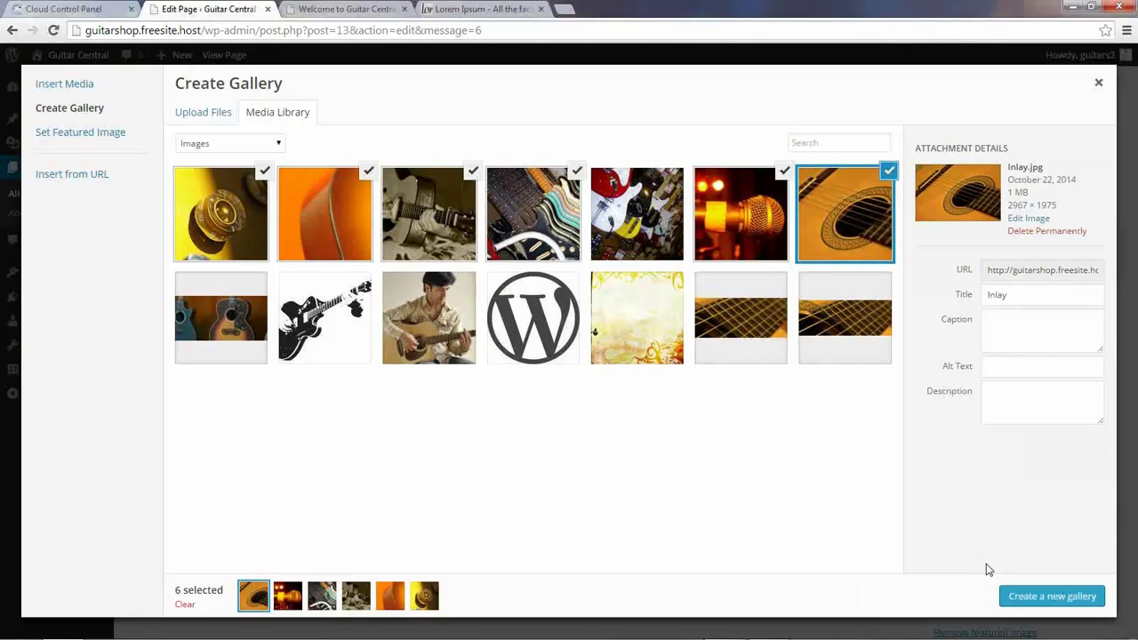
pyautogui.click(1027, 597)
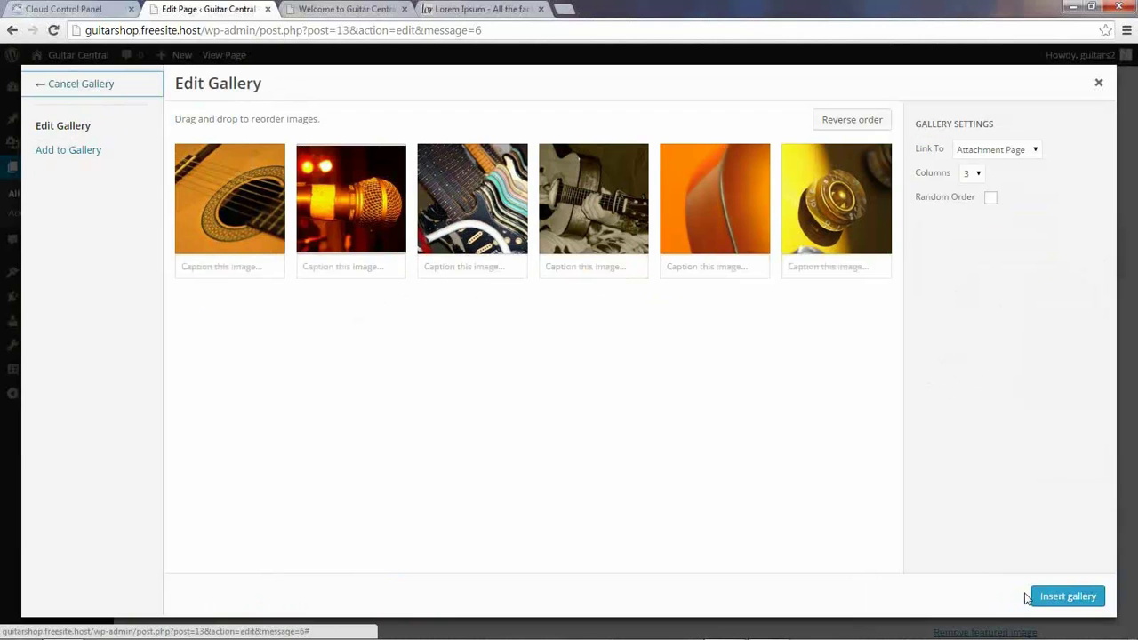
# Step: Caption the gallery's guitar sound hole image "Inlay"
pyautogui.click(215, 268)
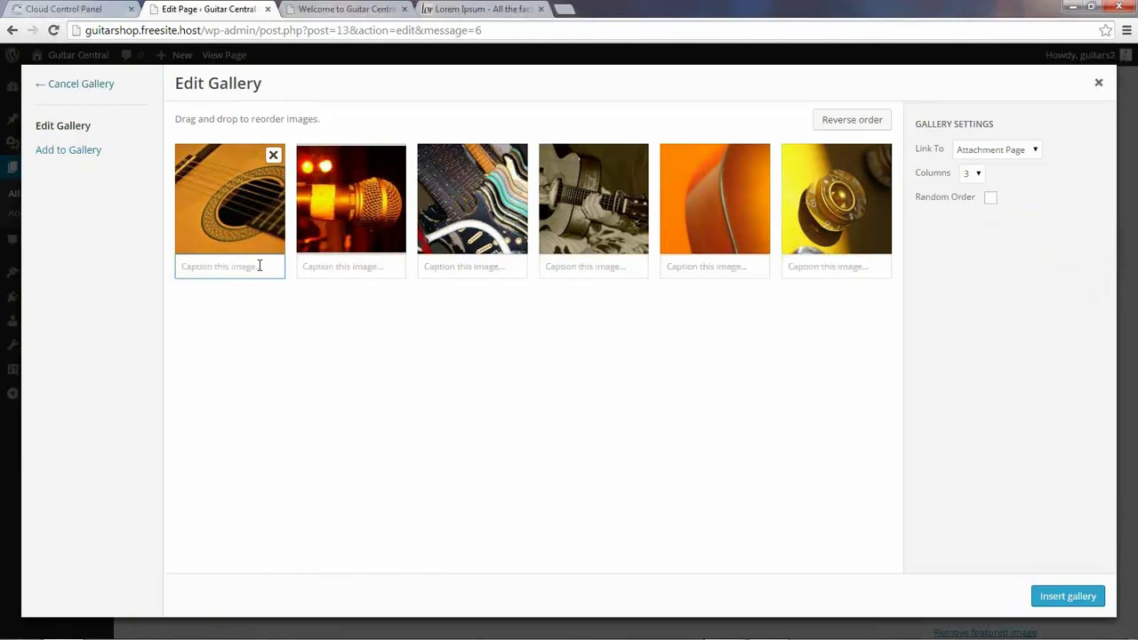
pyautogui.write('Inlay')
pyautogui.press('Tab')
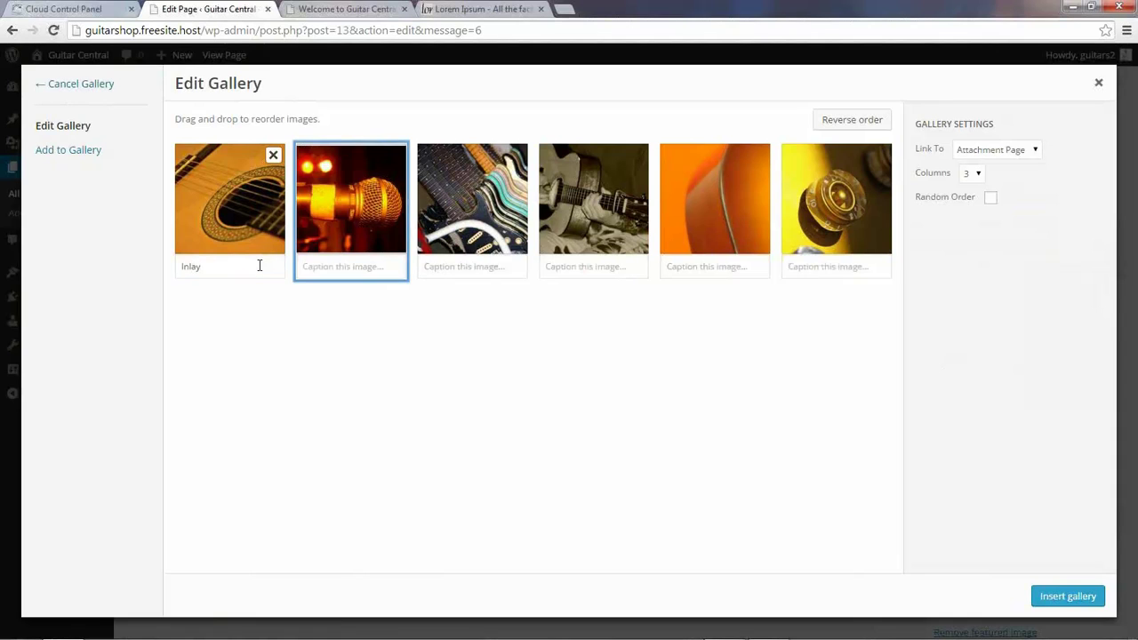
# Step: Caption the five uncaptioned gallery images, in order, Open Mic, Retro, Storyteller, Curves and Volume
pyautogui.click(313, 269)
pyautogui.write('Open Mic')
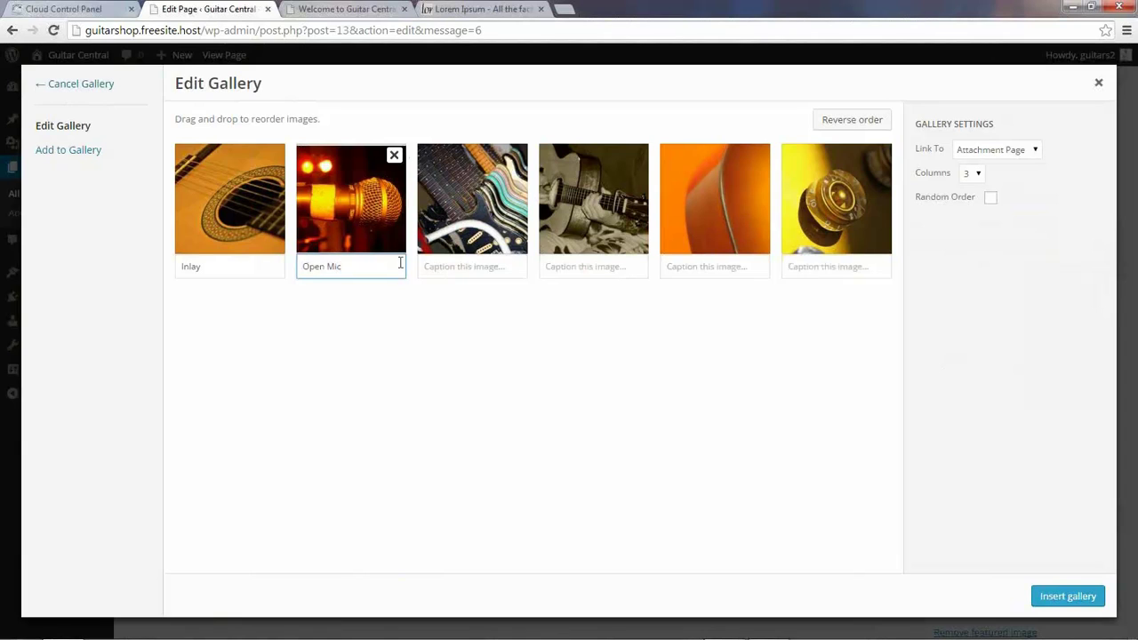
pyautogui.click(446, 264)
pyautogui.write('Retro')
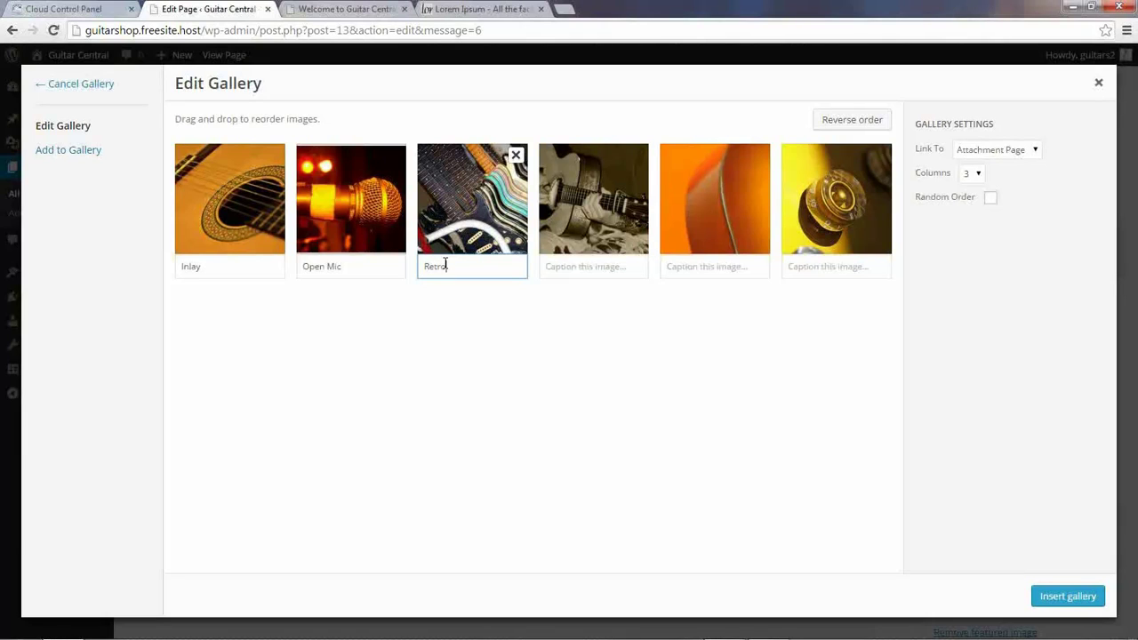
pyautogui.click(558, 264)
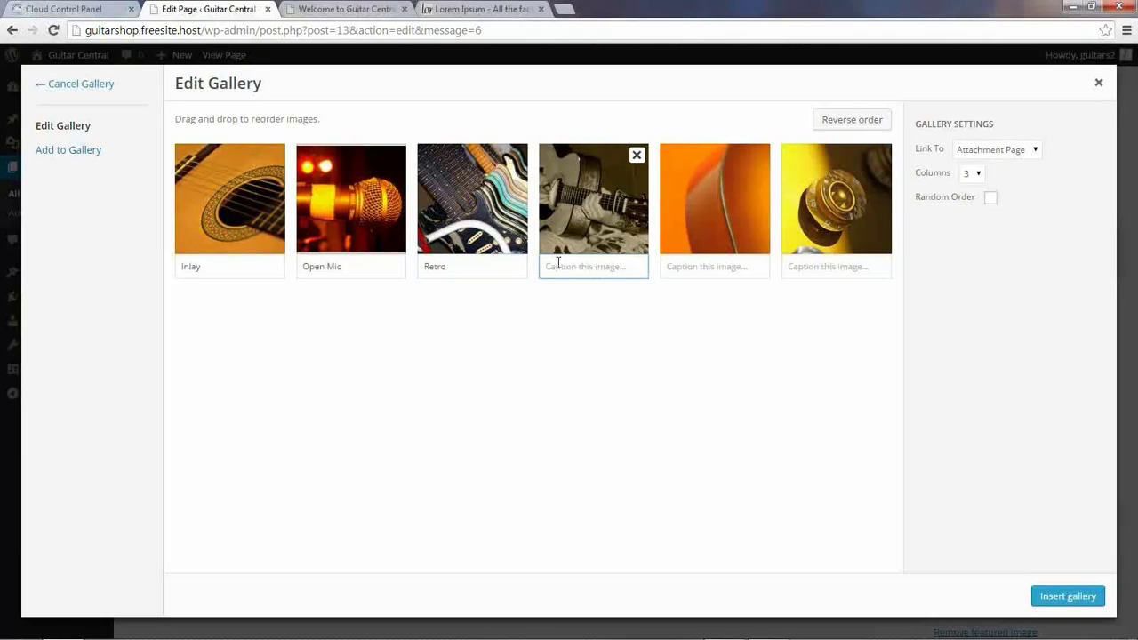
pyautogui.write('Storyteller')
pyautogui.click(687, 266)
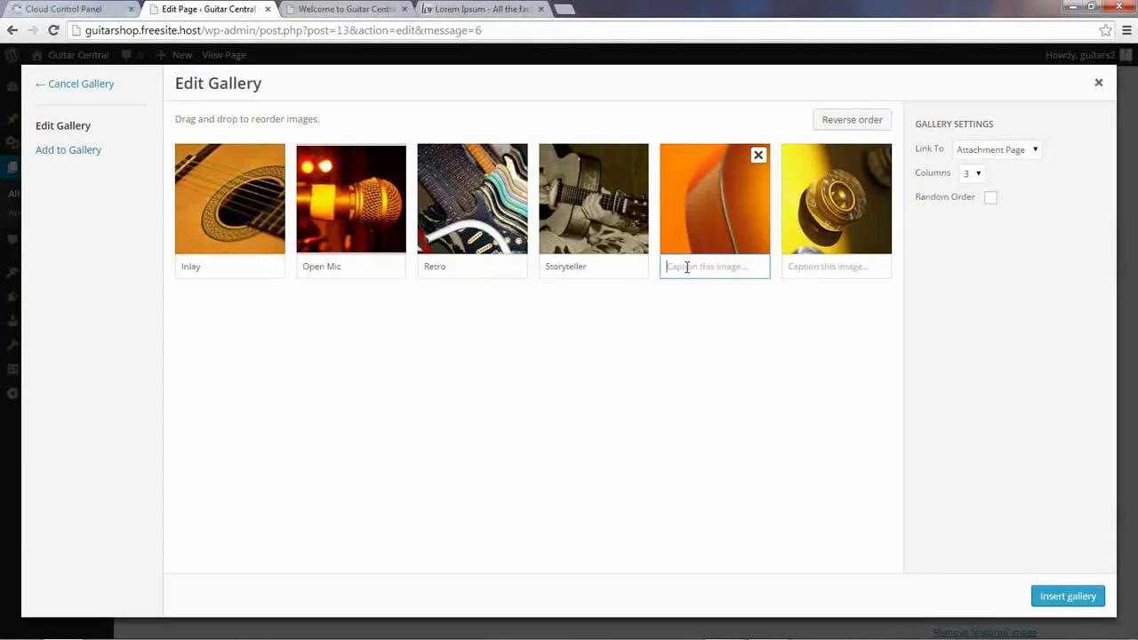
pyautogui.write('Curves')
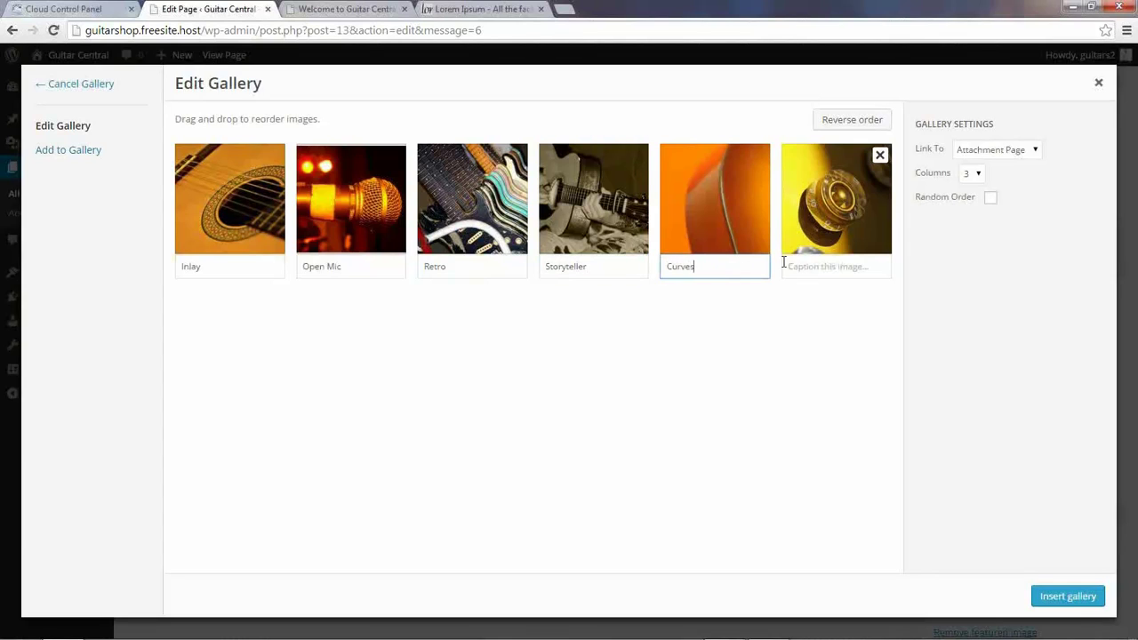
pyautogui.click(791, 269)
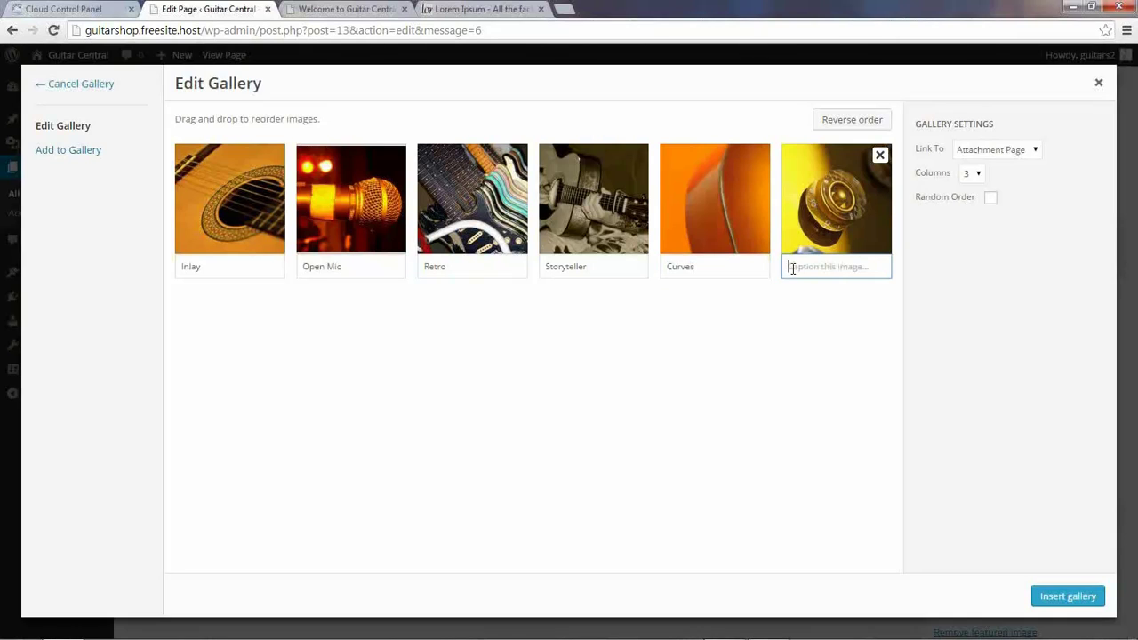
pyautogui.write('Volume')
# Step: Insert the captioned gallery into the Welcome to Guitar Central! page and update the page
pyautogui.click(1068, 596)
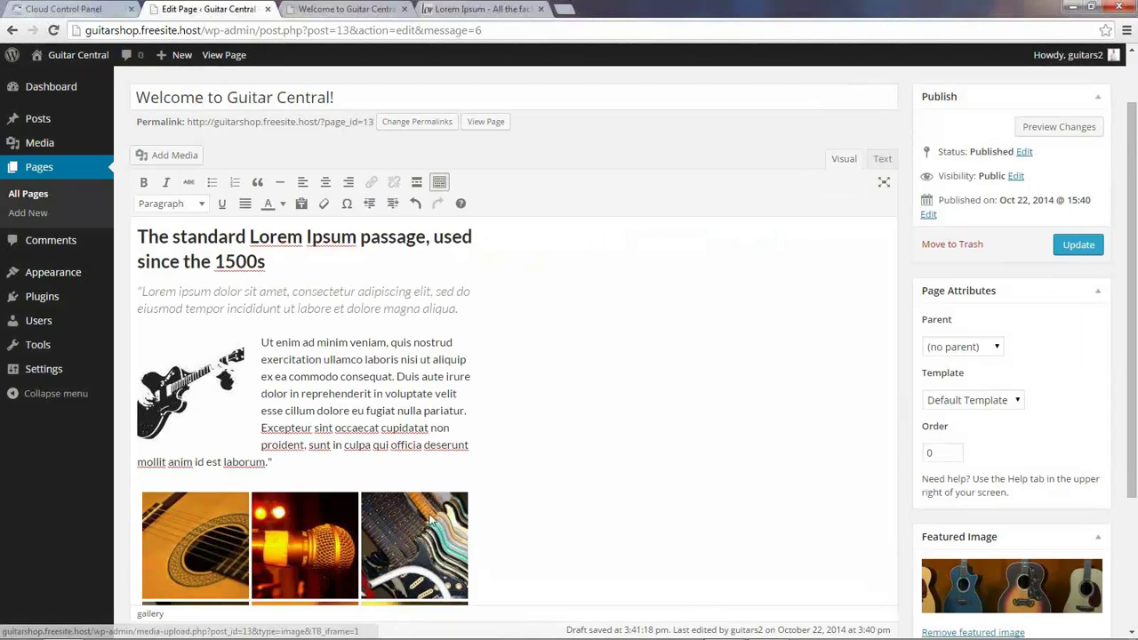
pyautogui.scroll(-3, 569, 489)
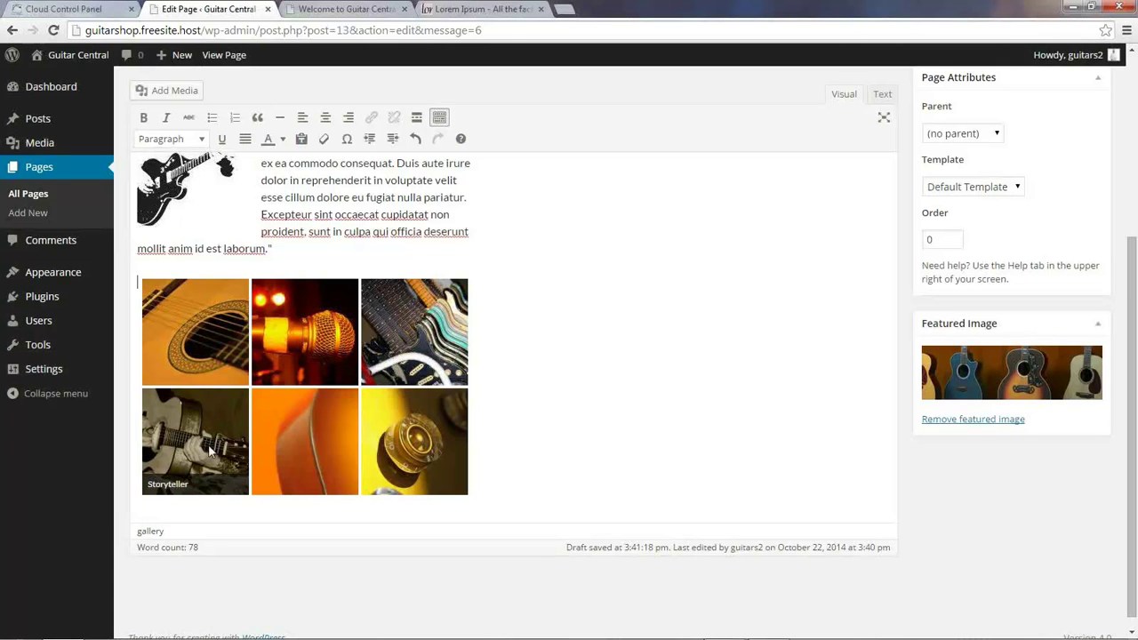
pyautogui.scroll(3, 630, 414)
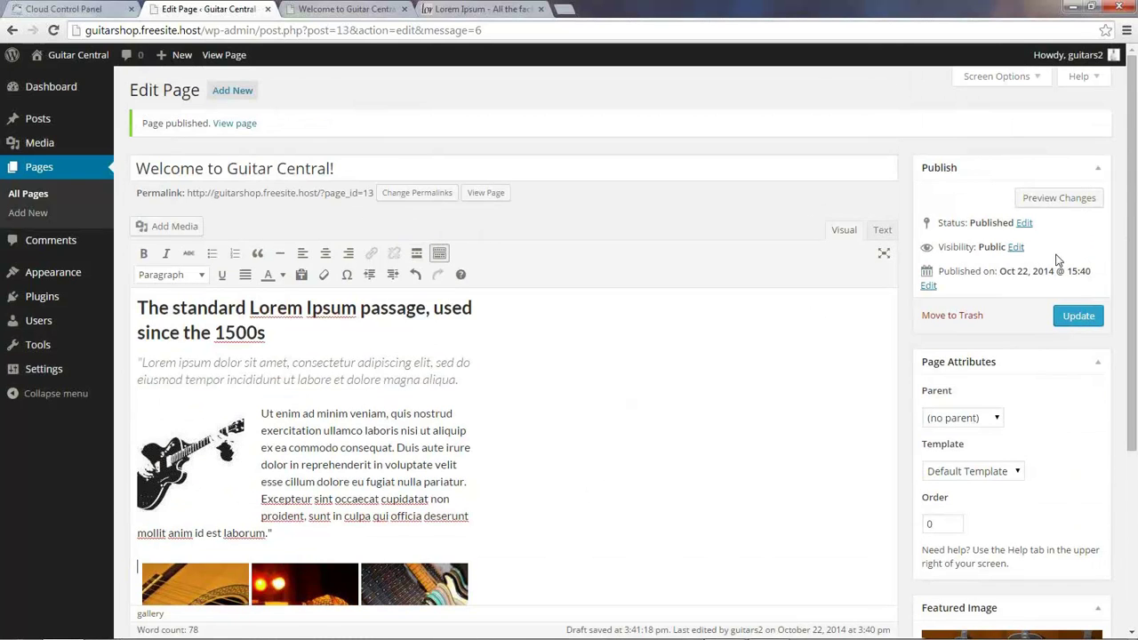
pyautogui.click(1078, 318)
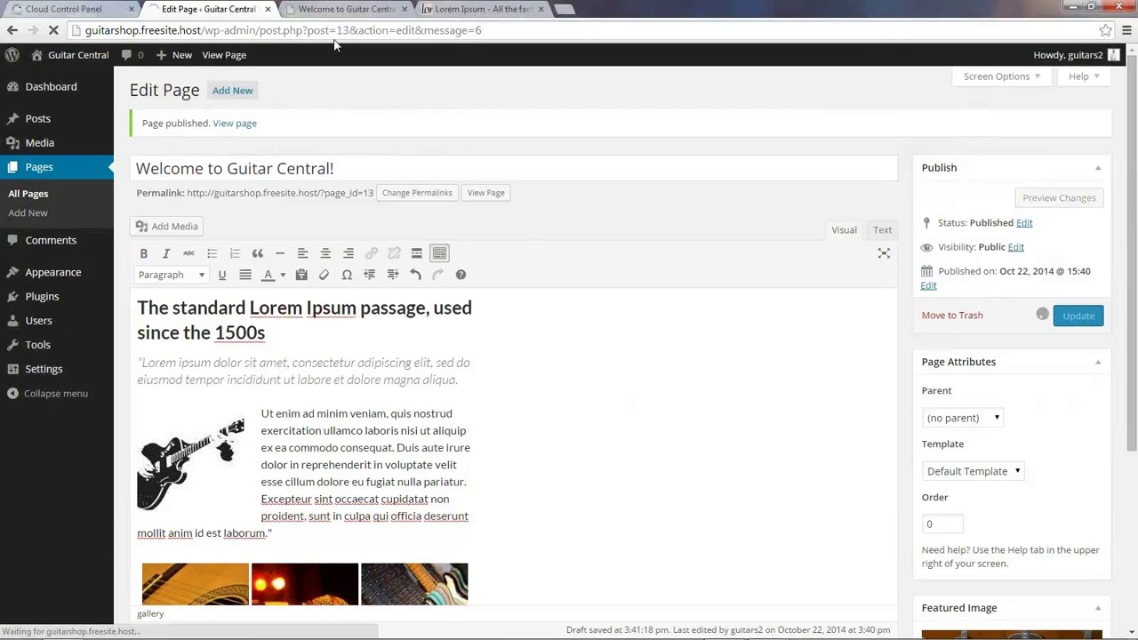
# Step: Reload the live Welcome to Guitar Central! page and examine the gallery and its image captions
pyautogui.click(342, 9)
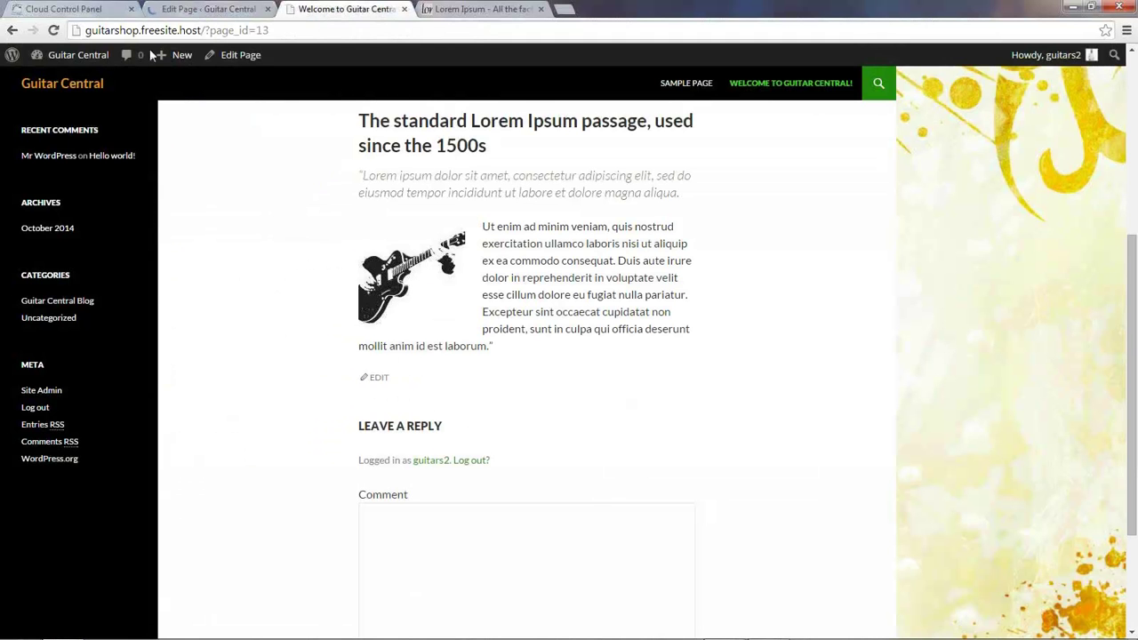
pyautogui.click(54, 30)
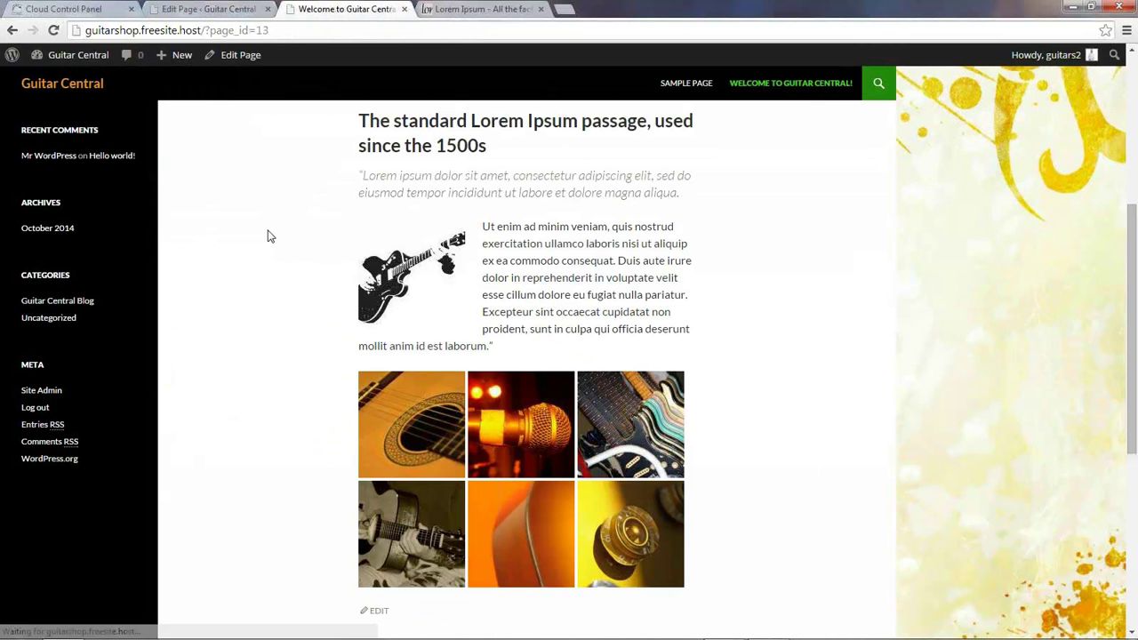
pyautogui.scroll(-3, 287, 246)
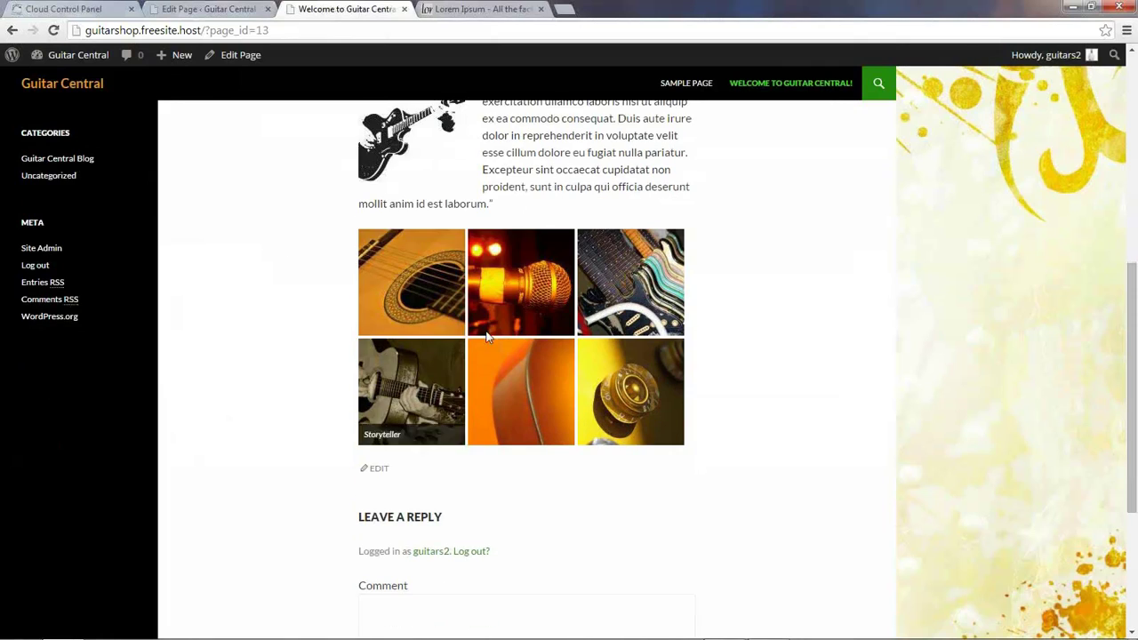
# Step: View the microphone image's attachment page, and go back to look over the Welcome to Guitar Central! page
pyautogui.click(518, 286)
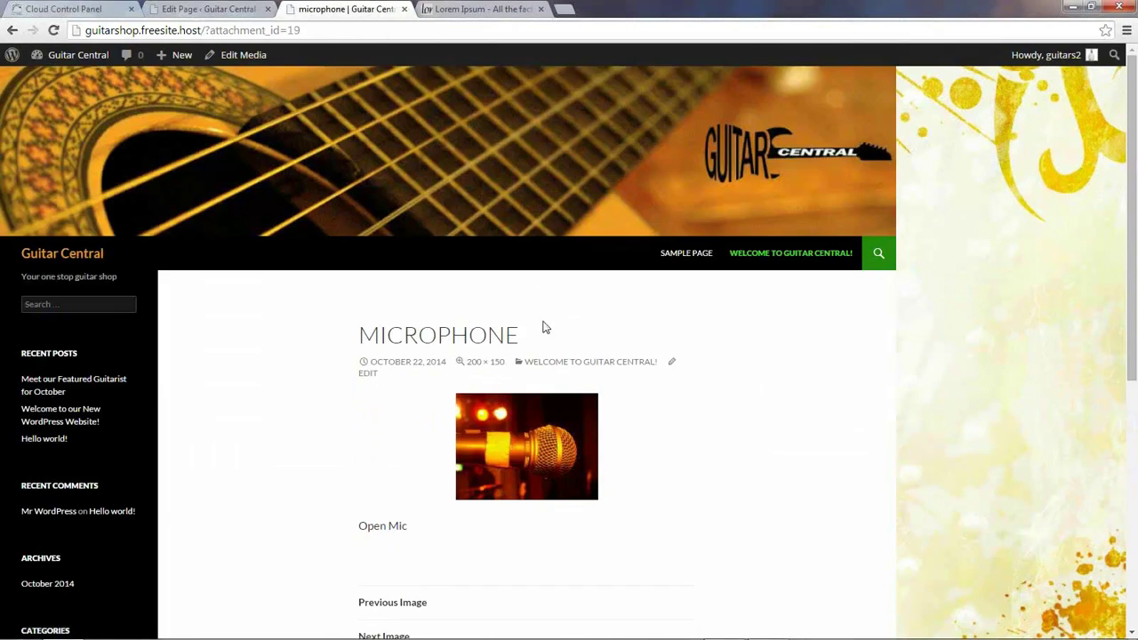
pyautogui.scroll(-3, 556, 369)
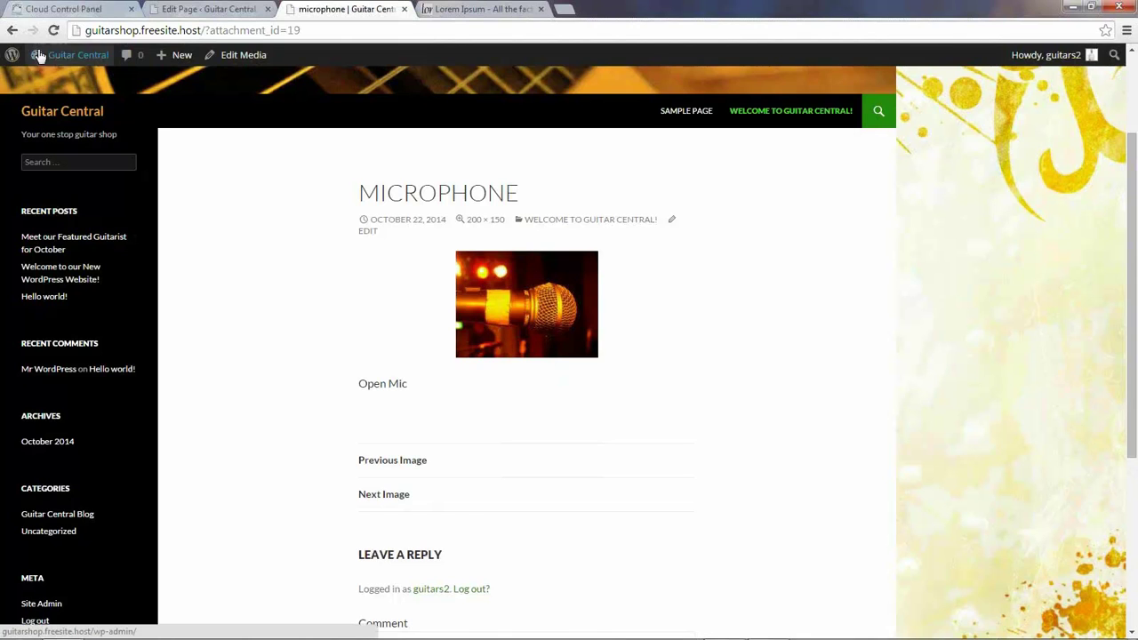
pyautogui.click(12, 30)
pyautogui.scroll(5, 347, 431)
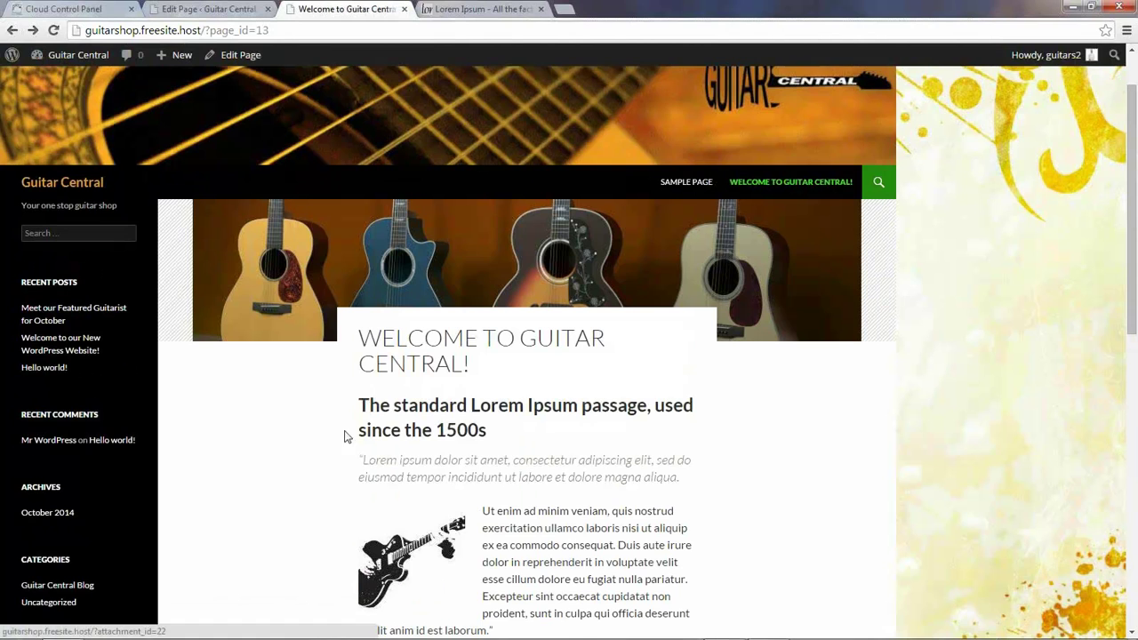
pyautogui.scroll(-3, 327, 447)
pyautogui.scroll(4, 320, 447)
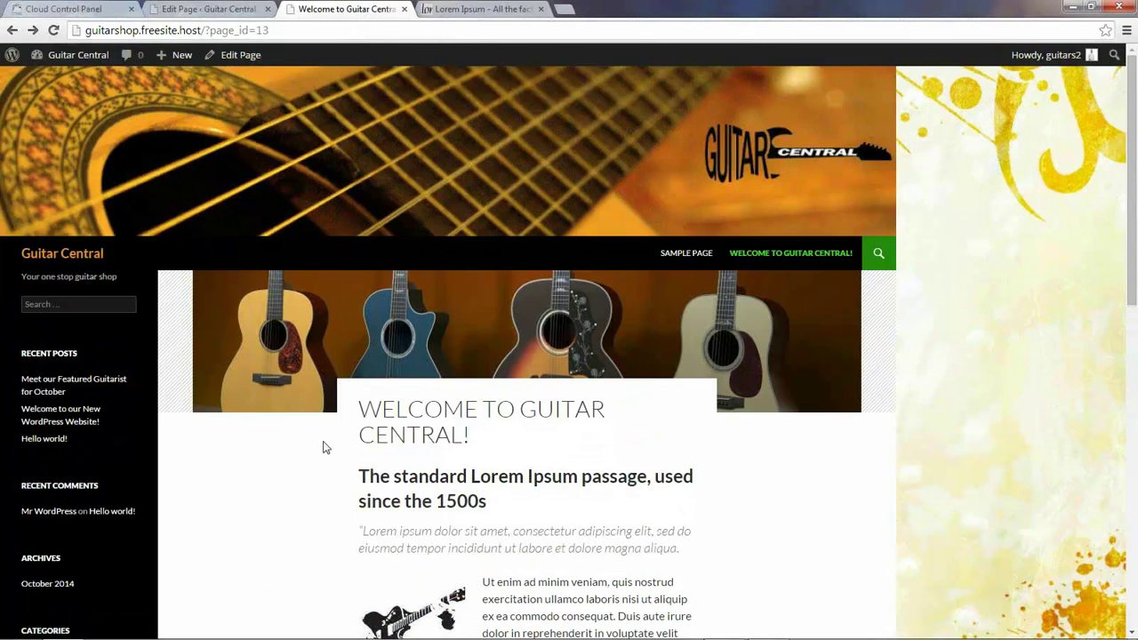
# Step: Return to the page editor and examine the black-and-white guitar image's details without changing them
pyautogui.click(197, 10)
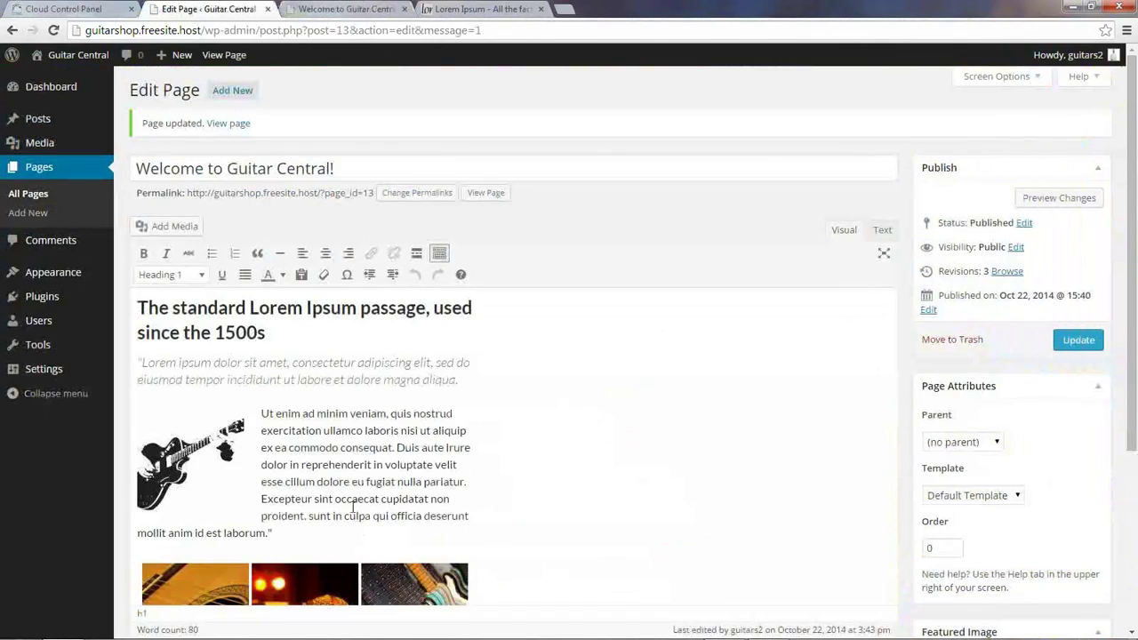
pyautogui.scroll(-3, 327, 363)
pyautogui.click(327, 363)
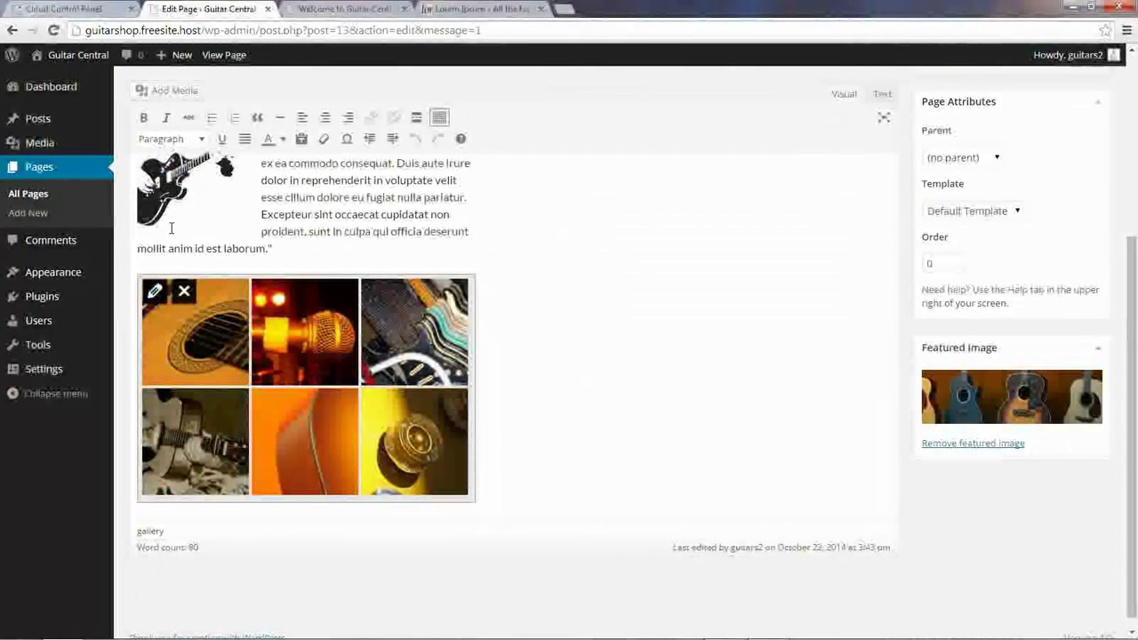
pyautogui.scroll(1, 172, 229)
pyautogui.click(177, 258)
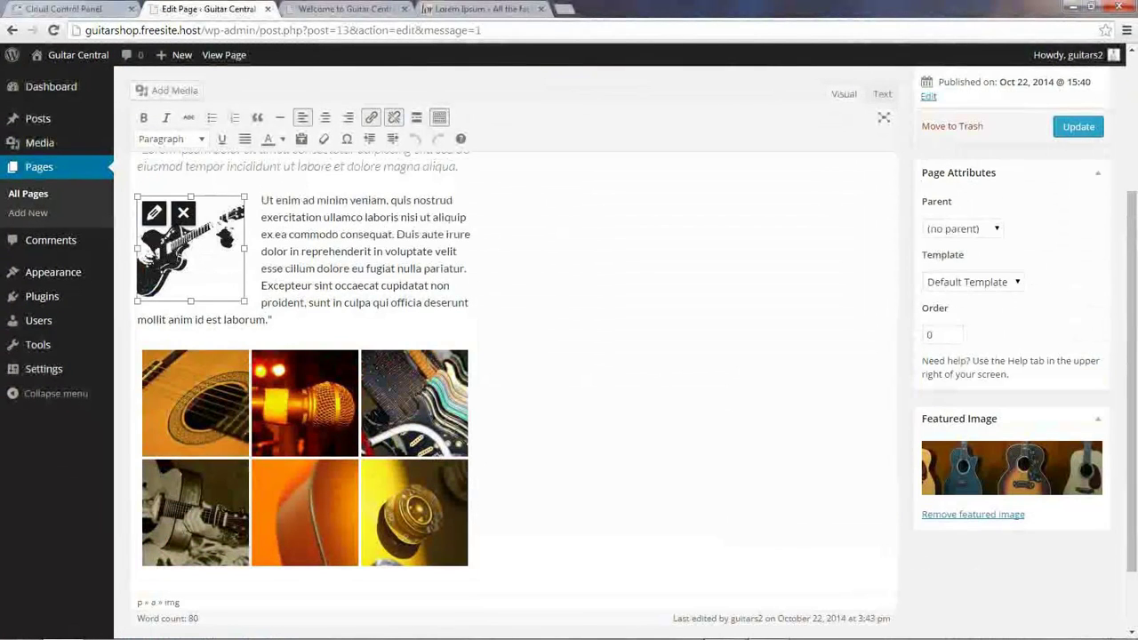
pyautogui.click(154, 216)
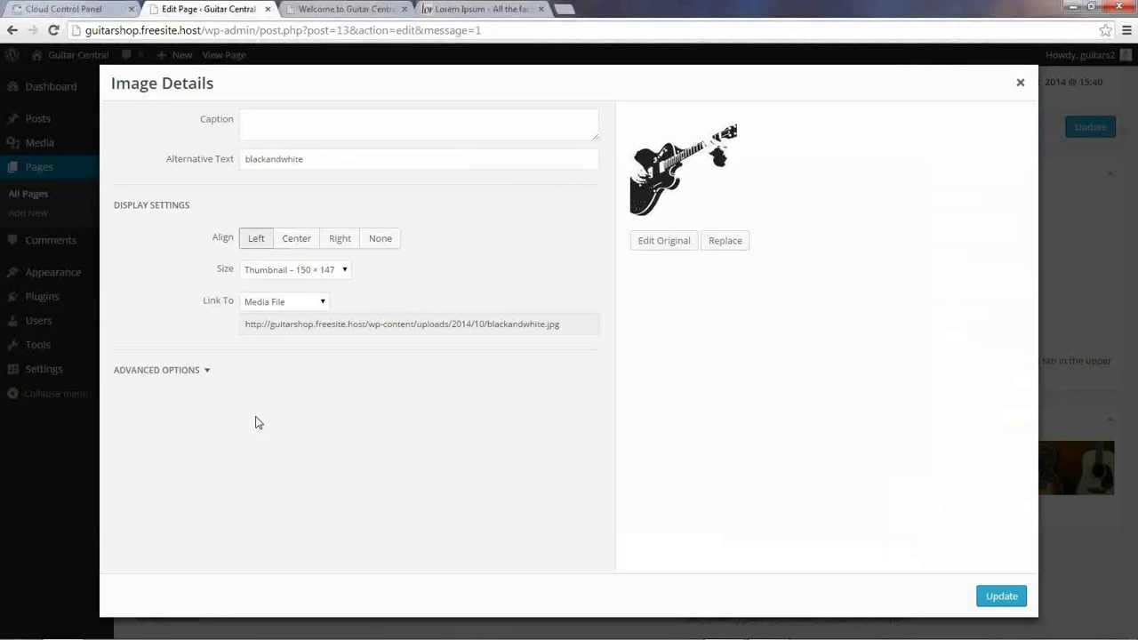
pyautogui.click(1020, 83)
# Step: Enable random order in the page's gallery settings, and save both the gallery and the page
pyautogui.click(155, 364)
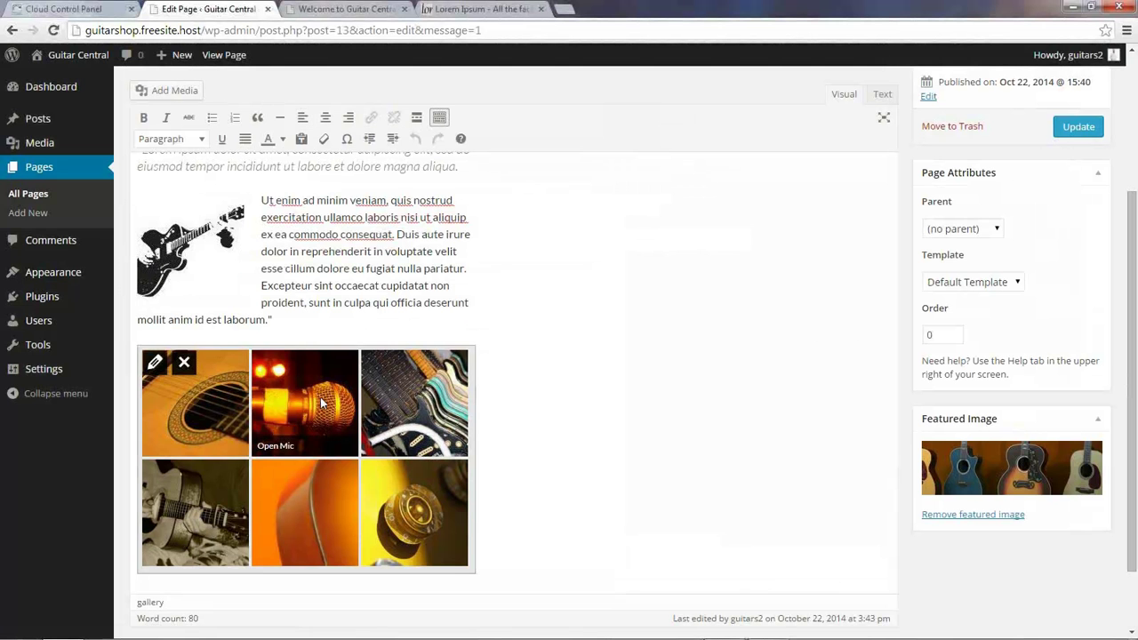
pyautogui.click(155, 363)
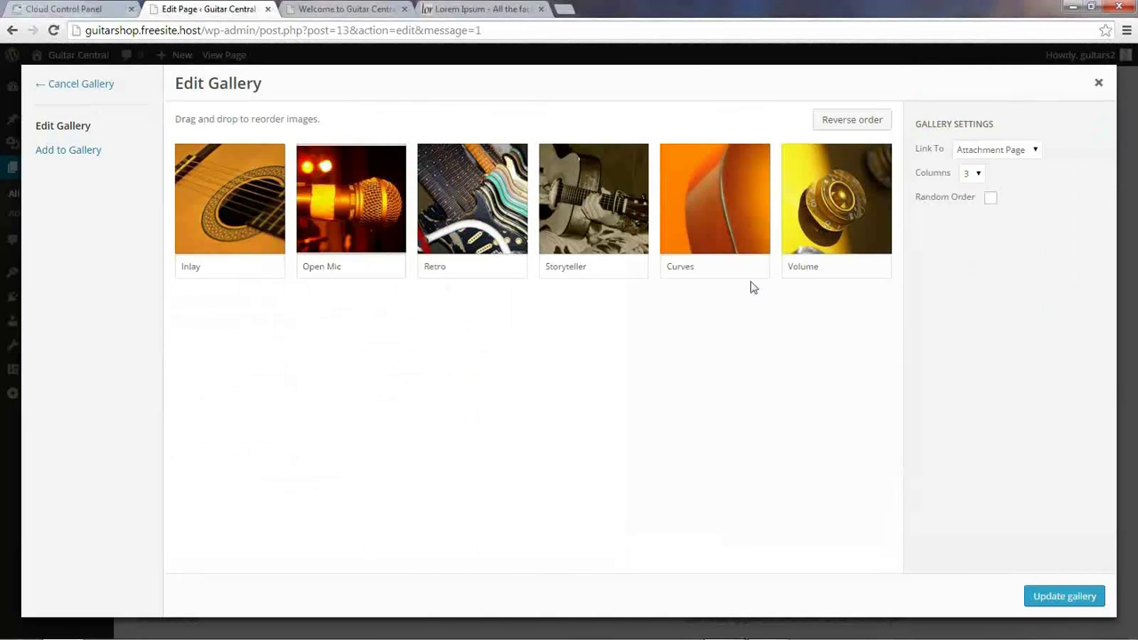
pyautogui.click(965, 173)
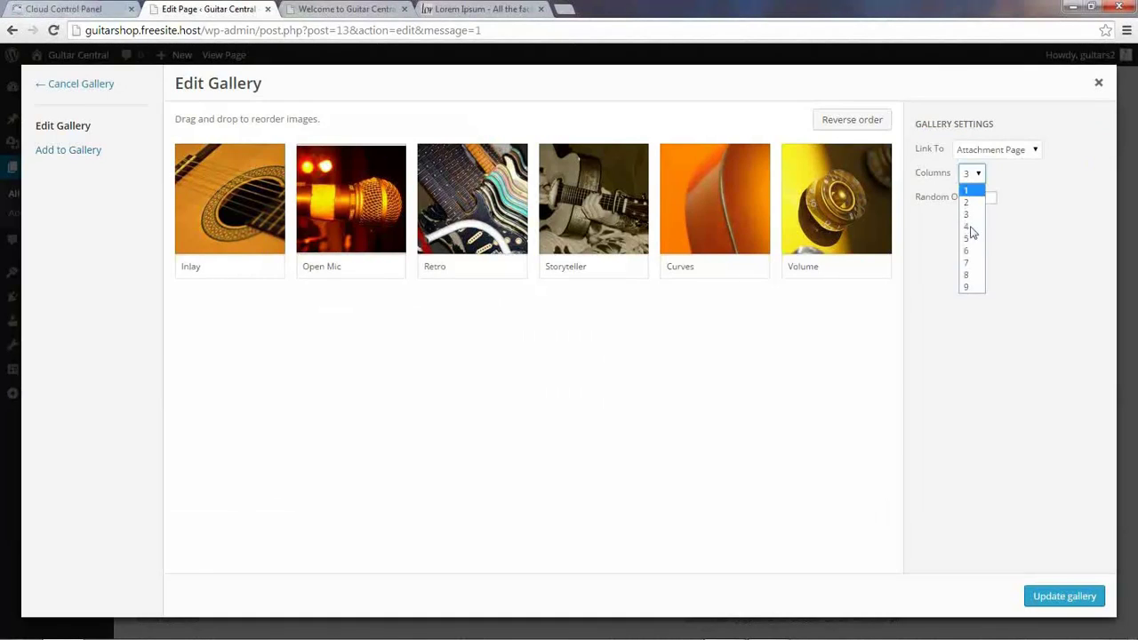
pyautogui.click(1035, 228)
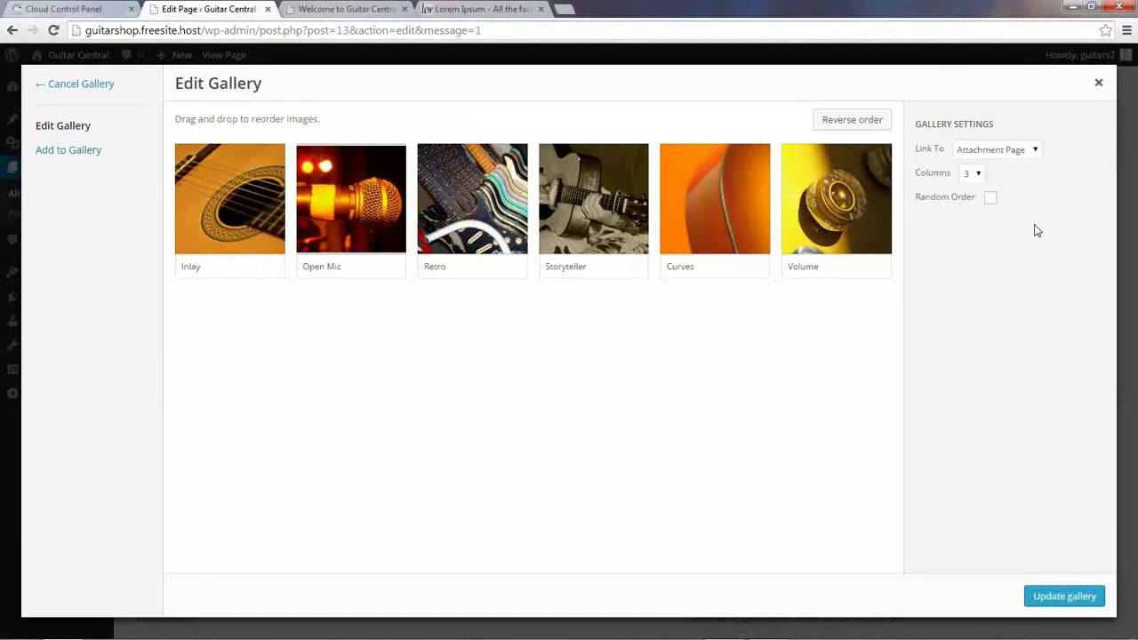
pyautogui.click(989, 203)
pyautogui.click(1063, 597)
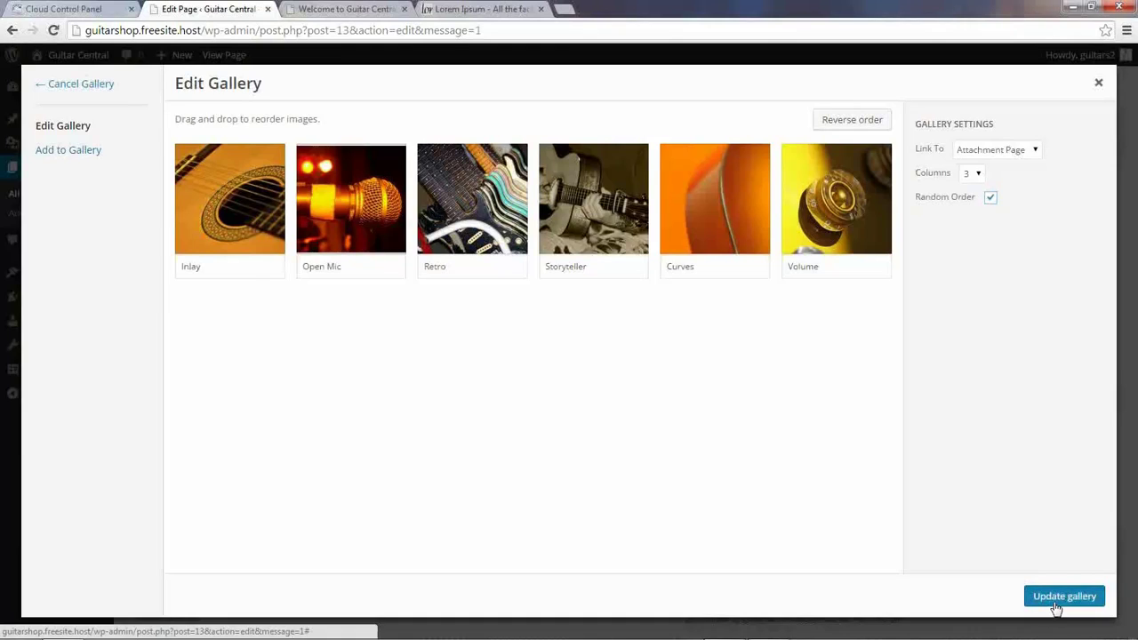
pyautogui.scroll(3, 562, 475)
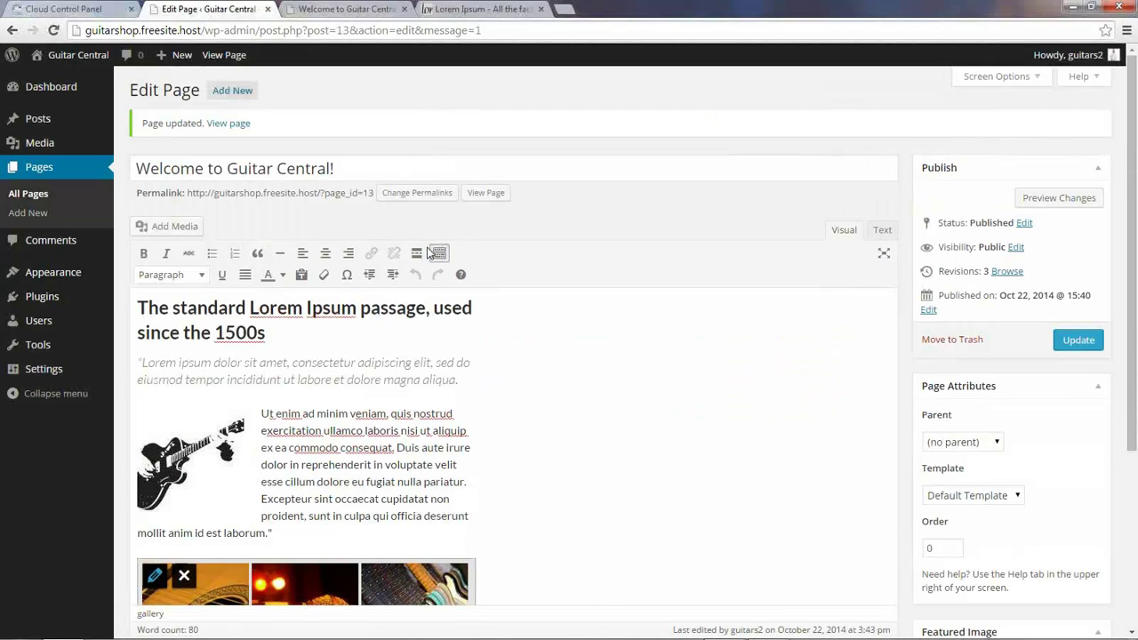
pyautogui.click(1085, 342)
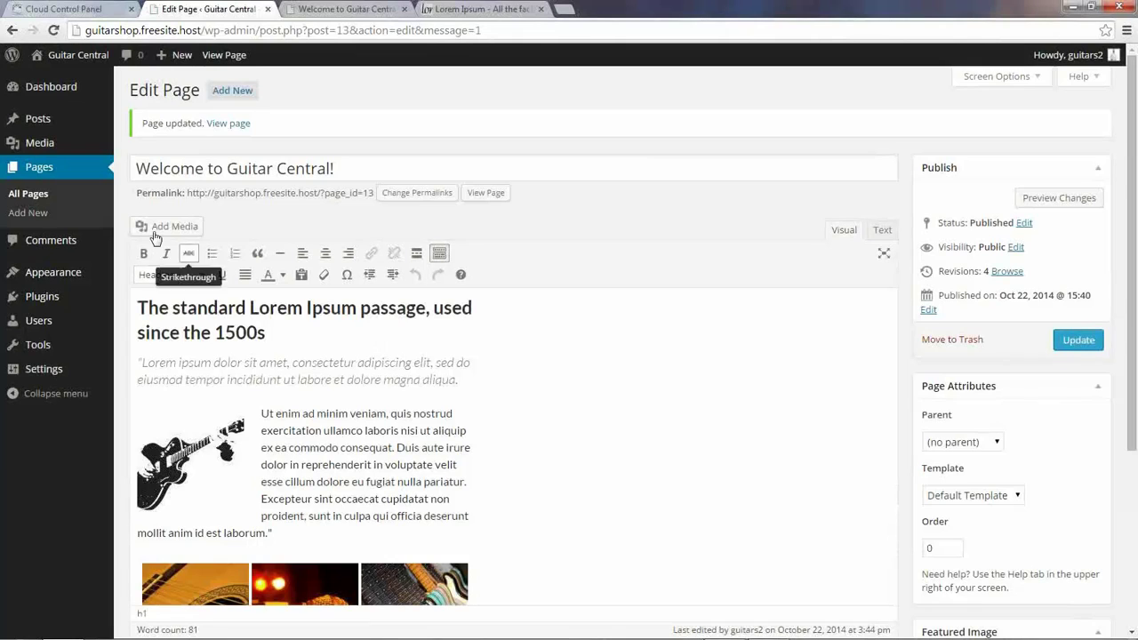
# Step: Move the Sample Page to the trash and reload the live site to check its navigation
pyautogui.click(29, 194)
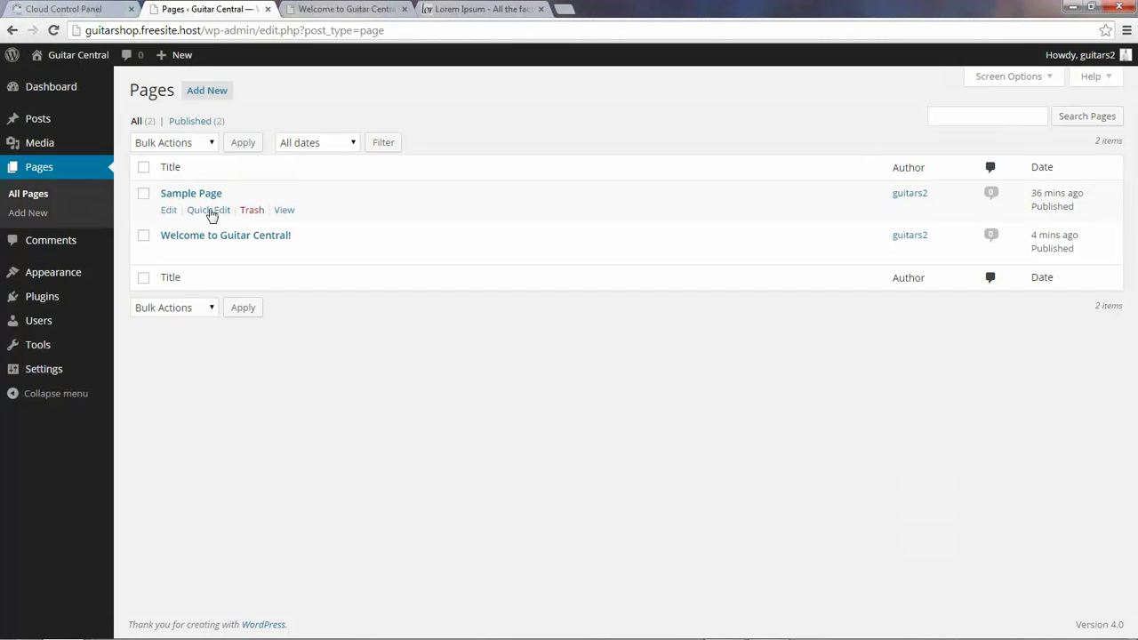
pyautogui.click(251, 214)
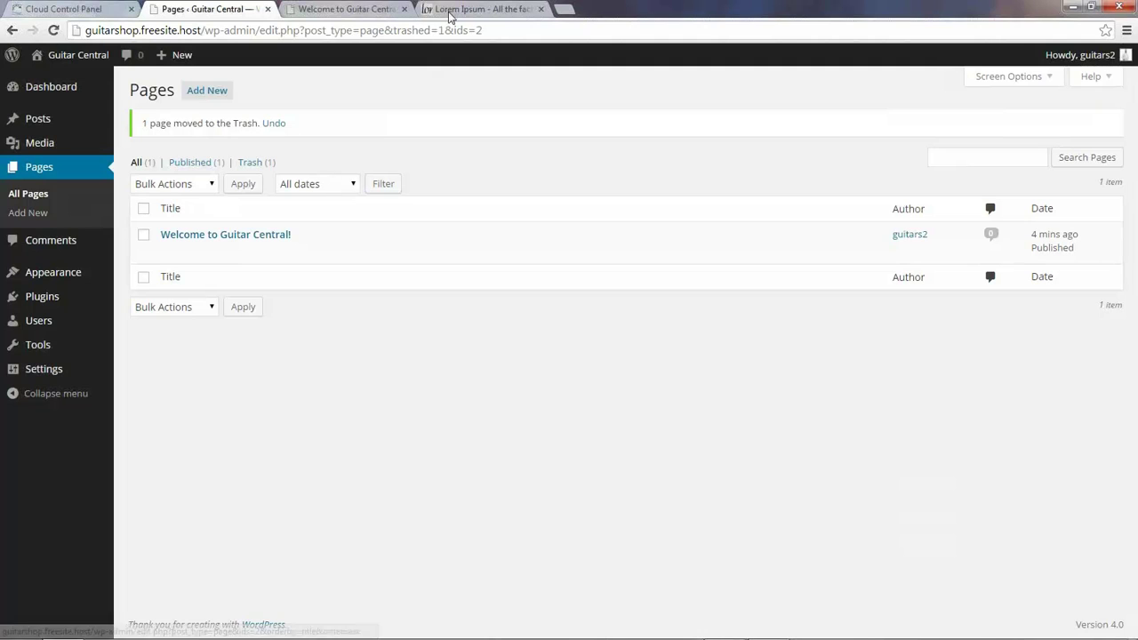
pyautogui.click(352, 9)
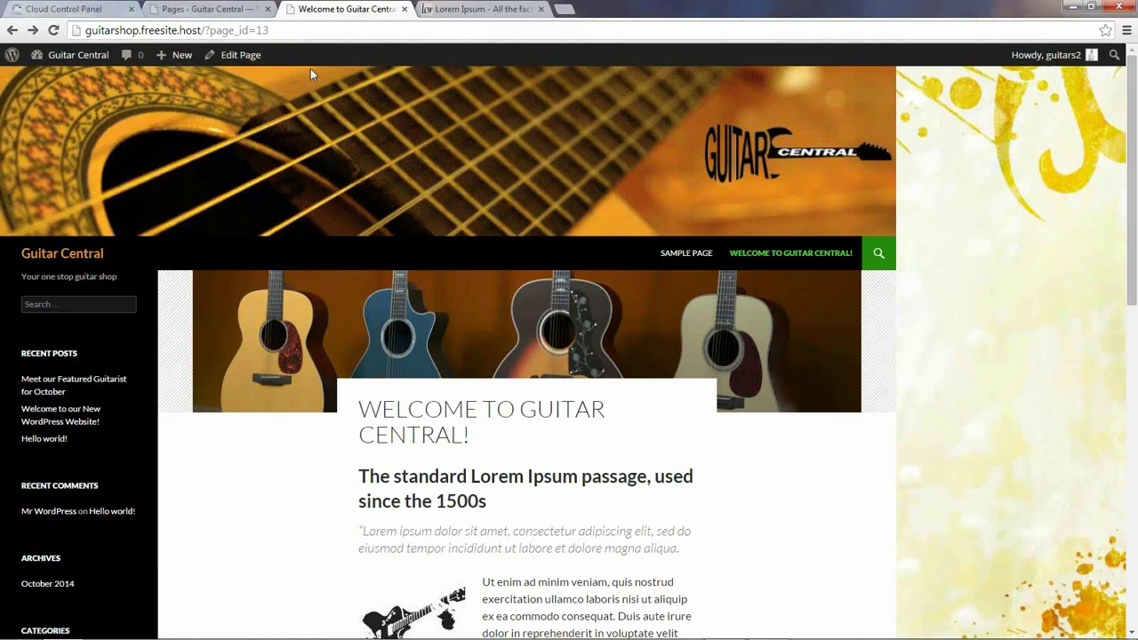
pyautogui.click(55, 32)
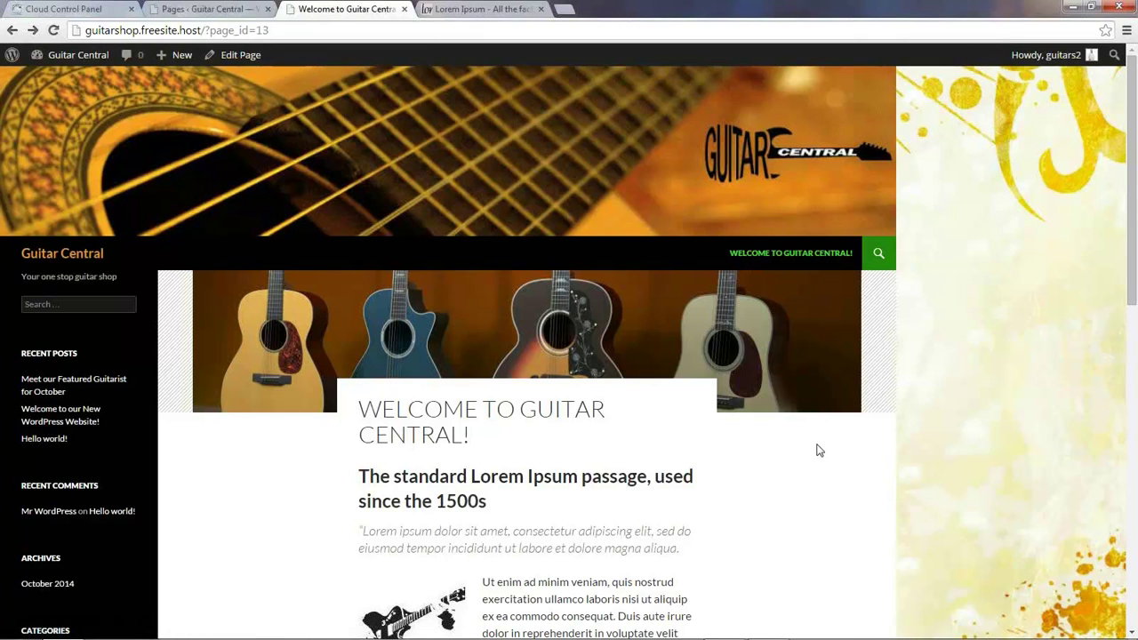
# Step: Go back to the WordPress admin and create a navigation menu named "Main Menu"
pyautogui.click(187, 13)
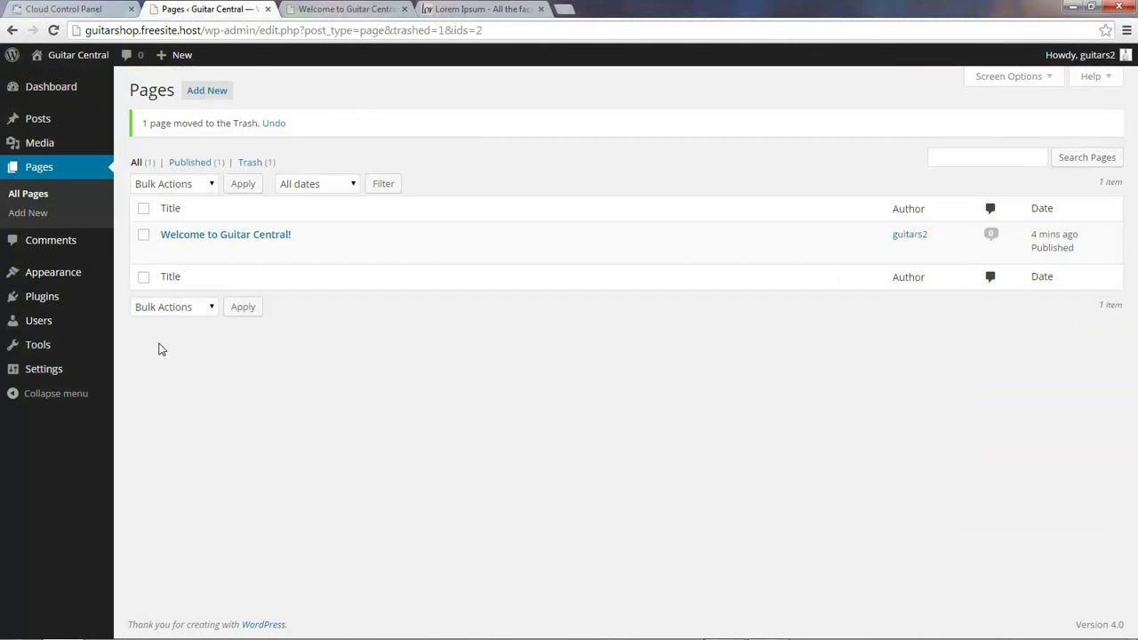
pyautogui.moveTo(64, 280)
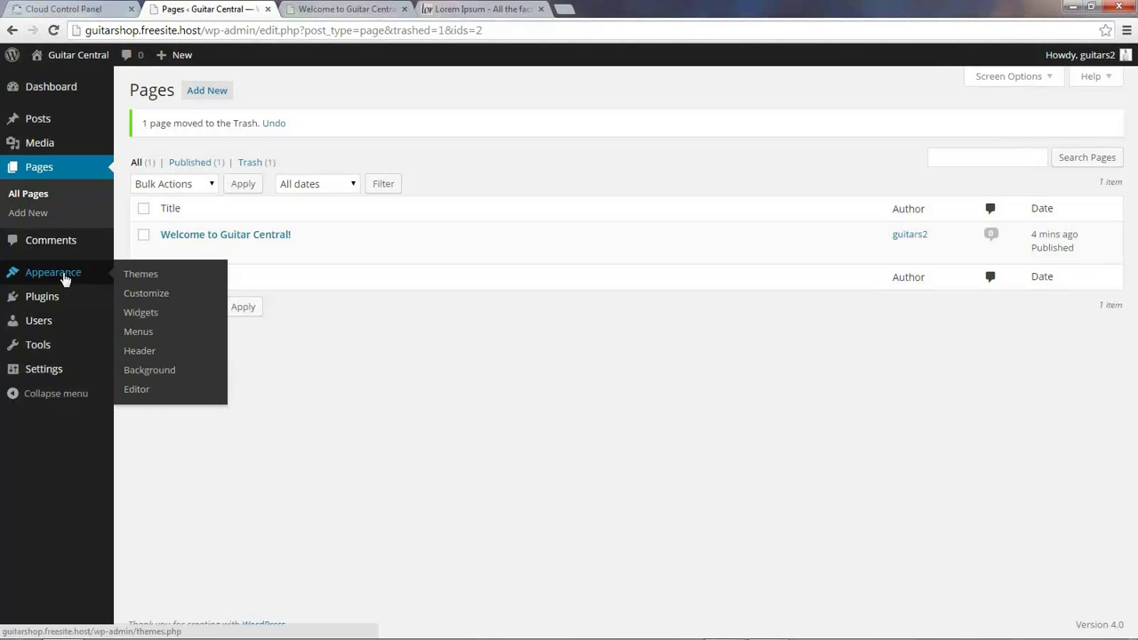
pyautogui.click(139, 333)
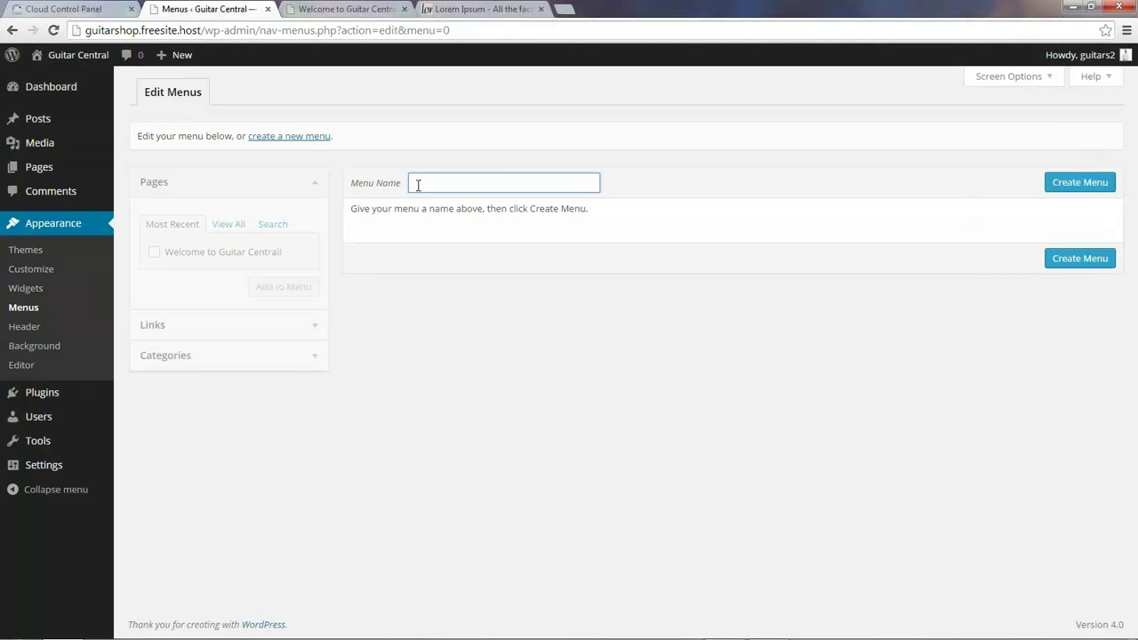
pyautogui.write('Main Menu')
pyautogui.click(1057, 188)
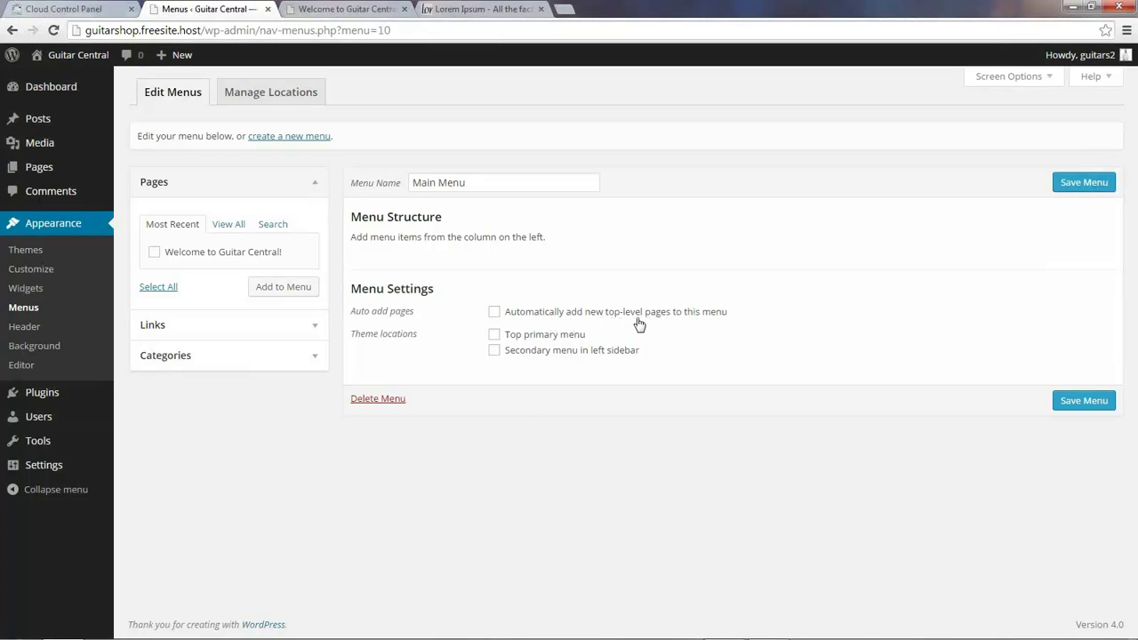
# Step: Set Main Menu to automatically add new top-level pages and serve as the top primary menu, save it, and reload the live site
pyautogui.click(494, 311)
pyautogui.click(347, 9)
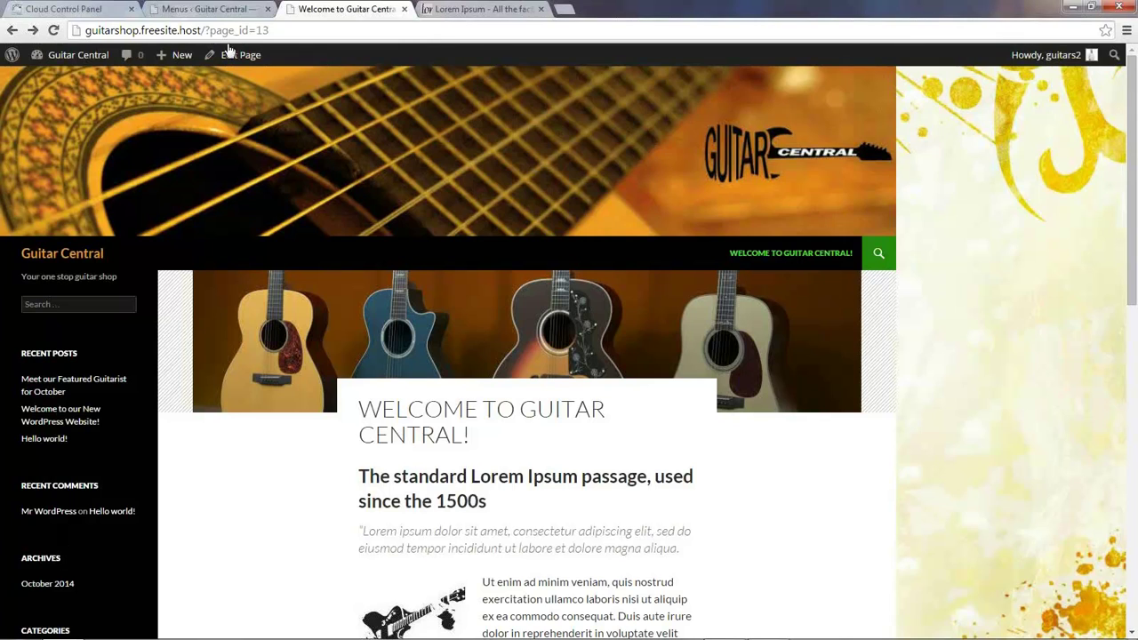
pyautogui.click(222, 11)
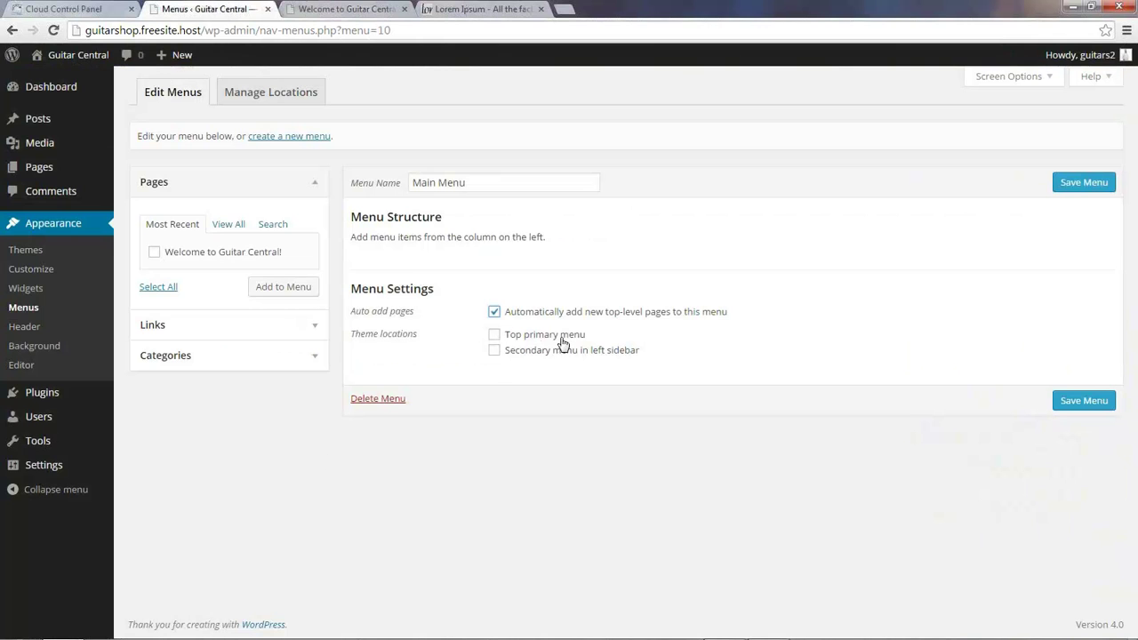
pyautogui.click(338, 11)
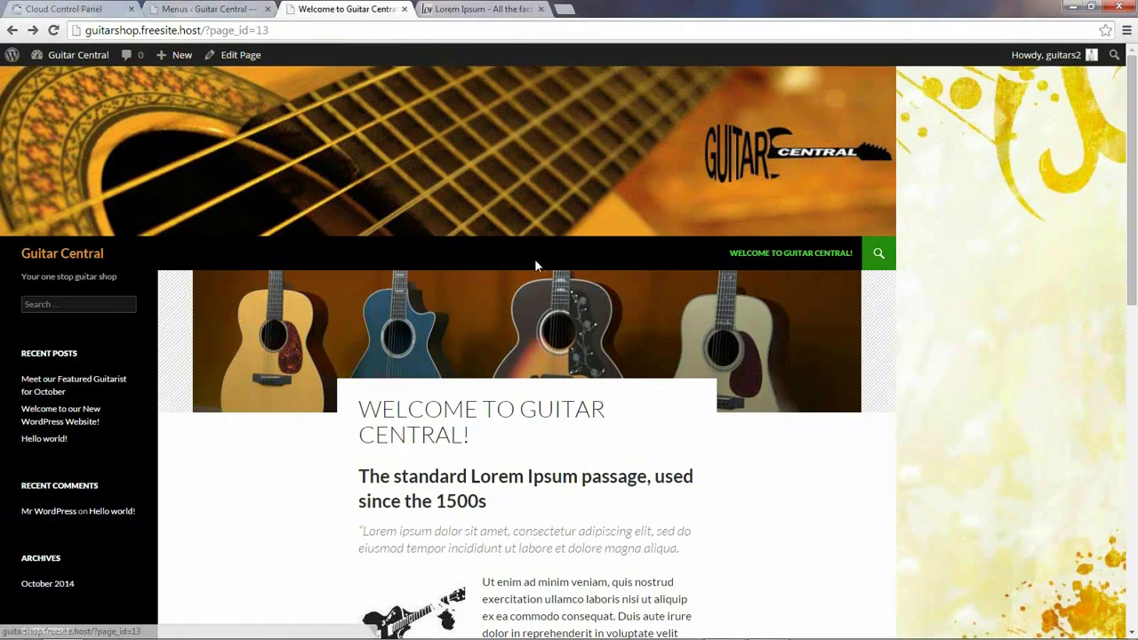
pyautogui.click(228, 14)
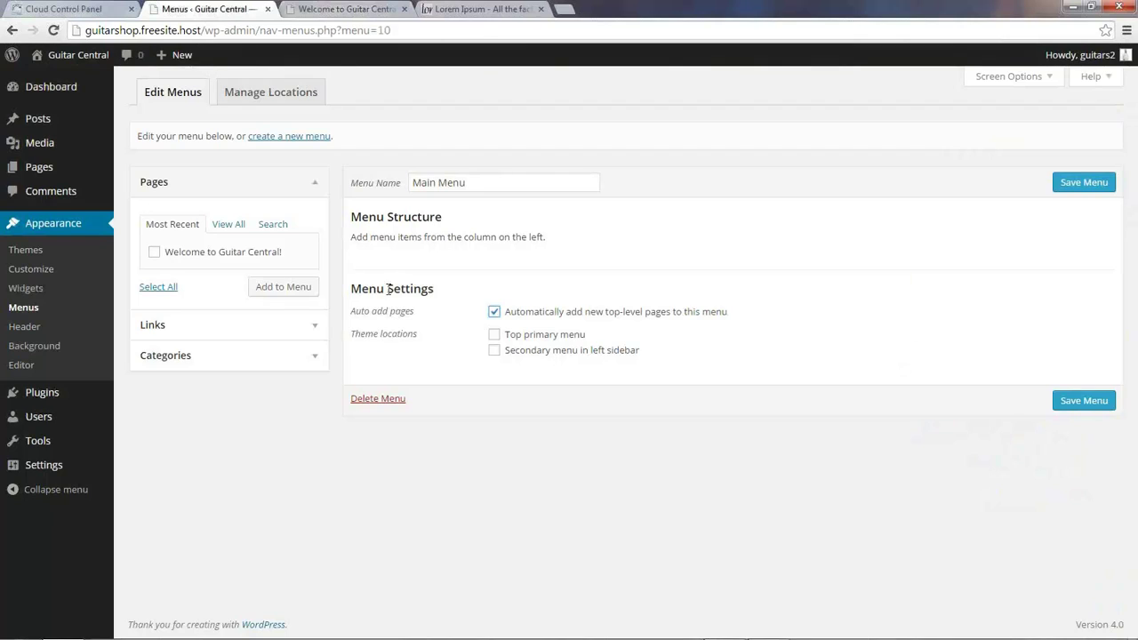
pyautogui.click(495, 334)
pyautogui.click(1086, 401)
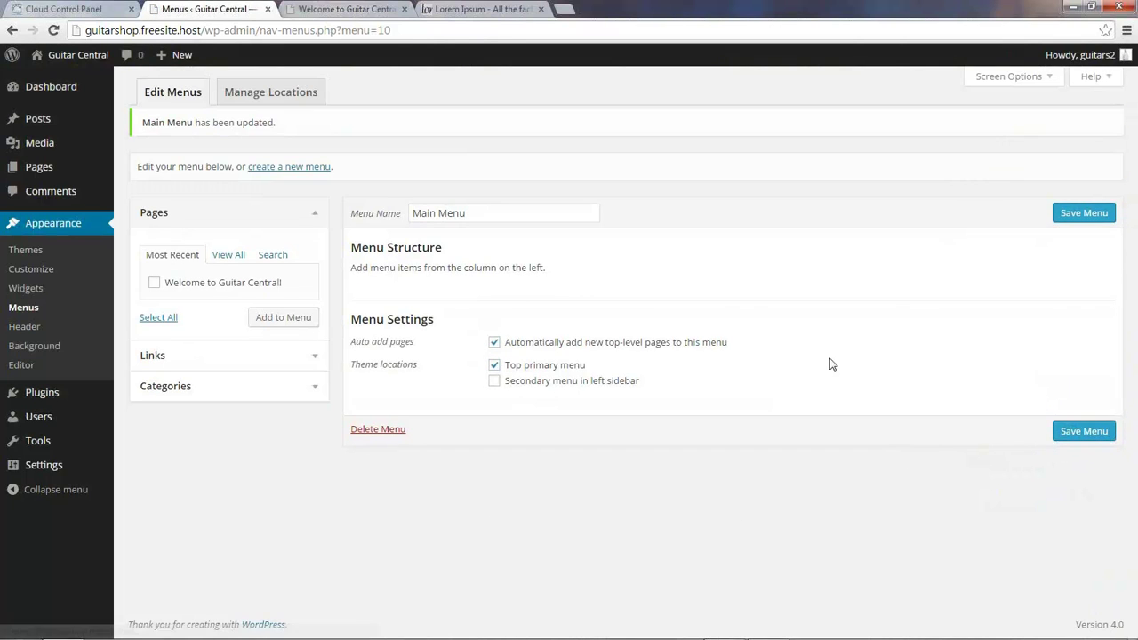
pyautogui.click(347, 9)
pyautogui.click(53, 30)
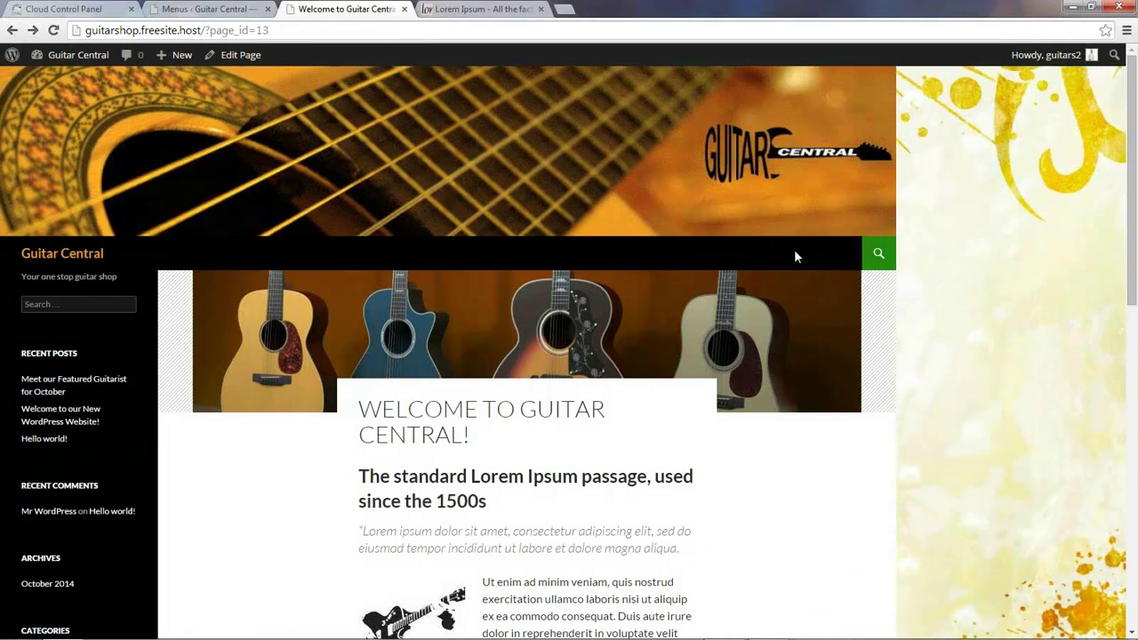
# Step: Add the Welcome to Guitar Central! page to Main Menu, save the menu, and reload the live site
pyautogui.click(203, 10)
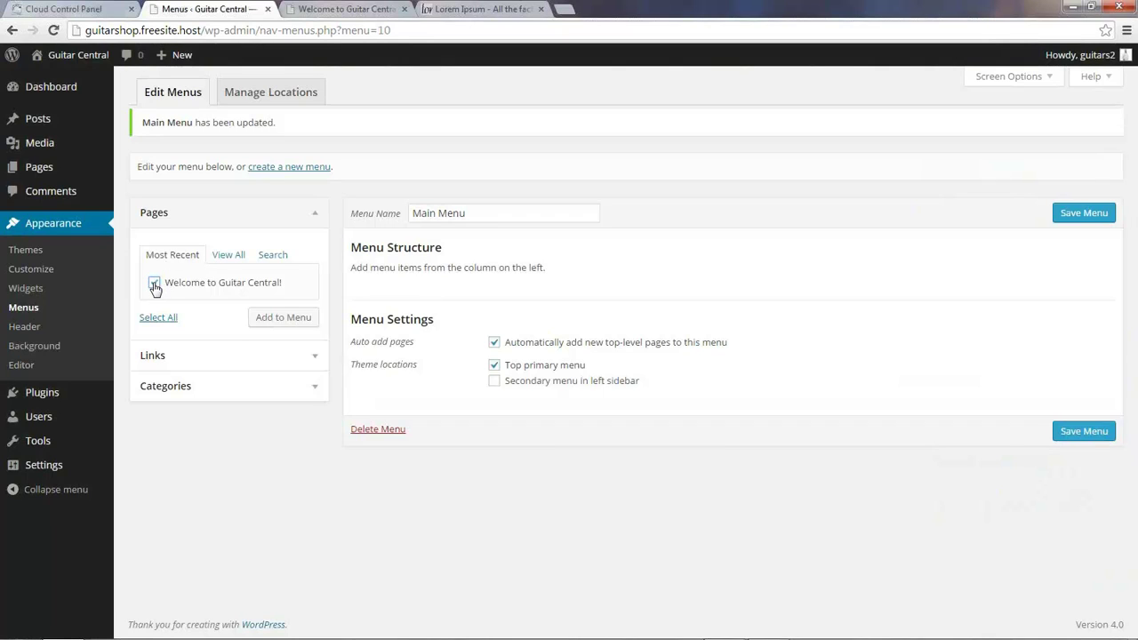
pyautogui.click(284, 318)
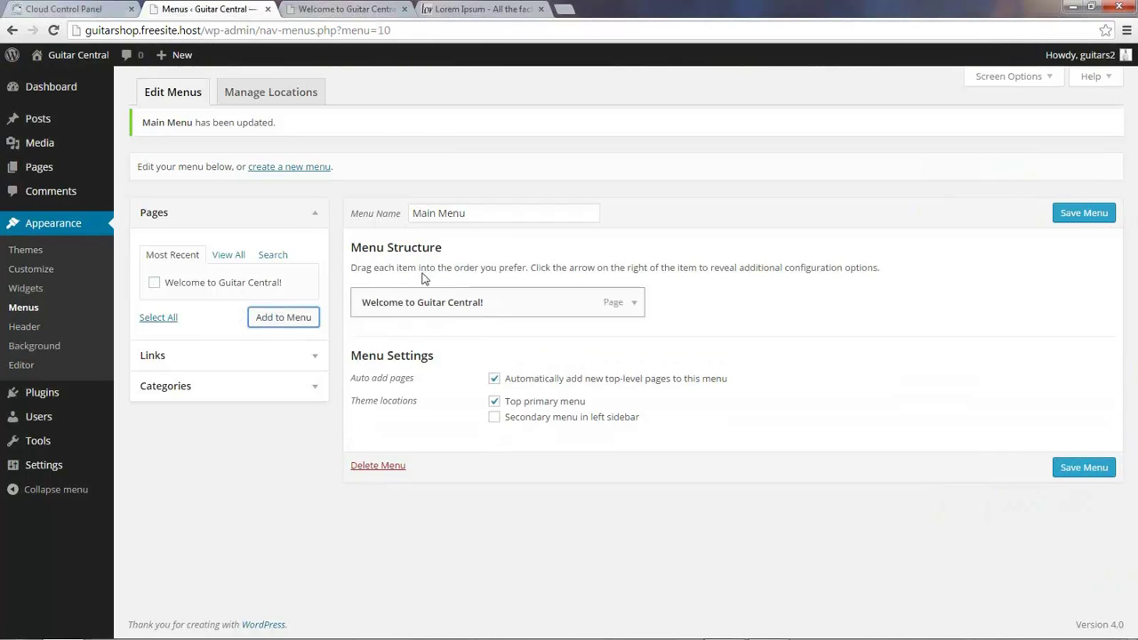
pyautogui.click(1078, 471)
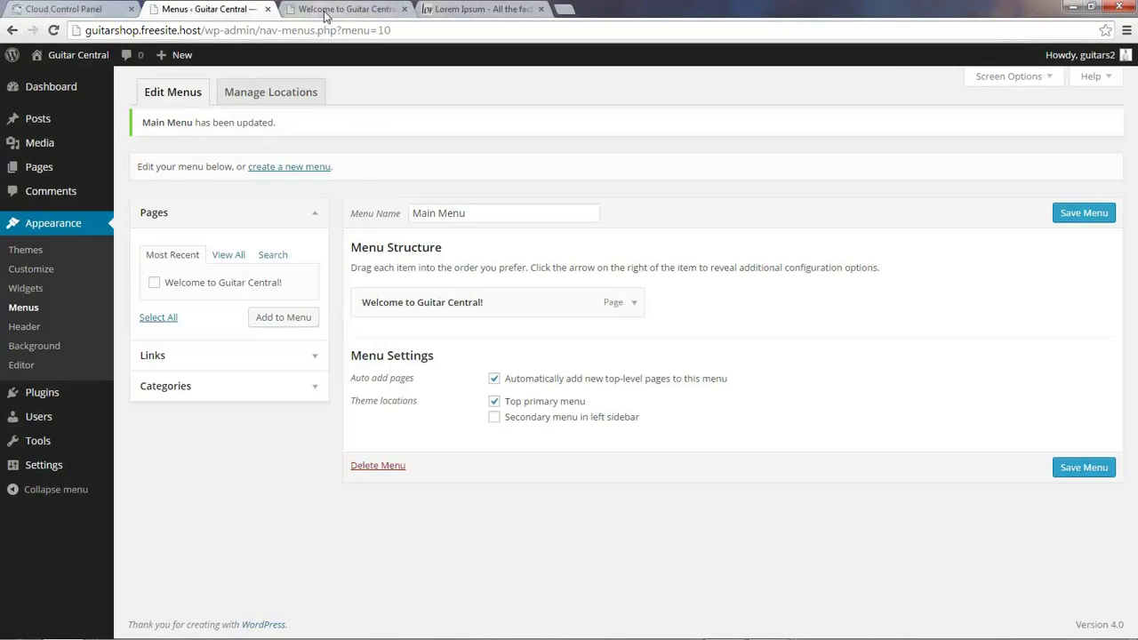
pyautogui.click(327, 10)
pyautogui.click(53, 30)
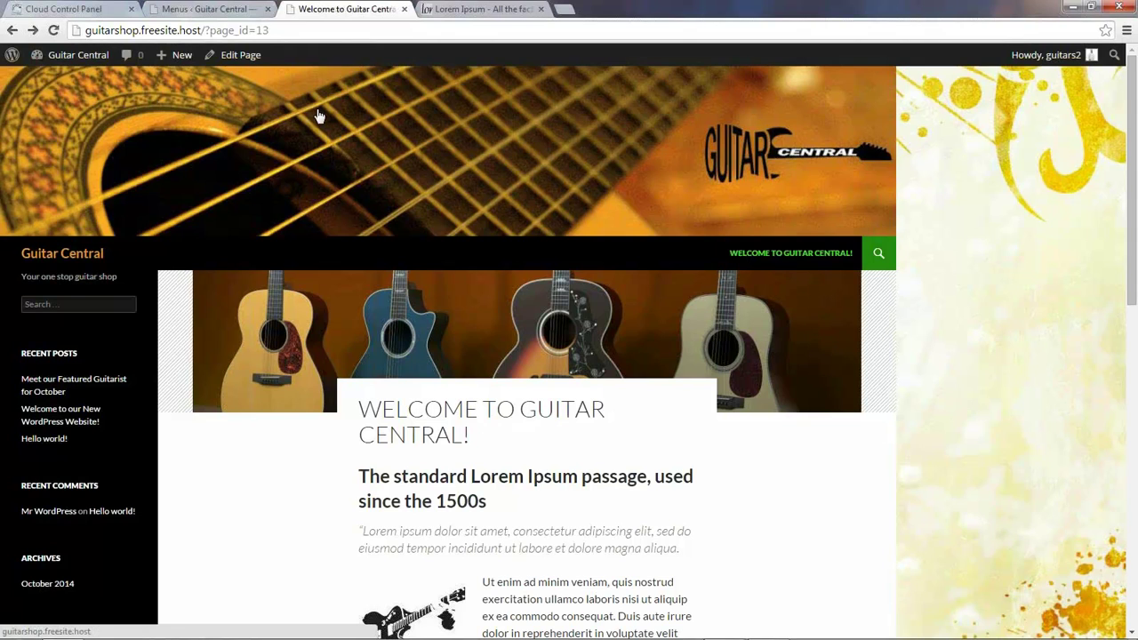
# Step: Create a new page titled "Guitar Central Blog" with no content and publish it
pyautogui.click(203, 10)
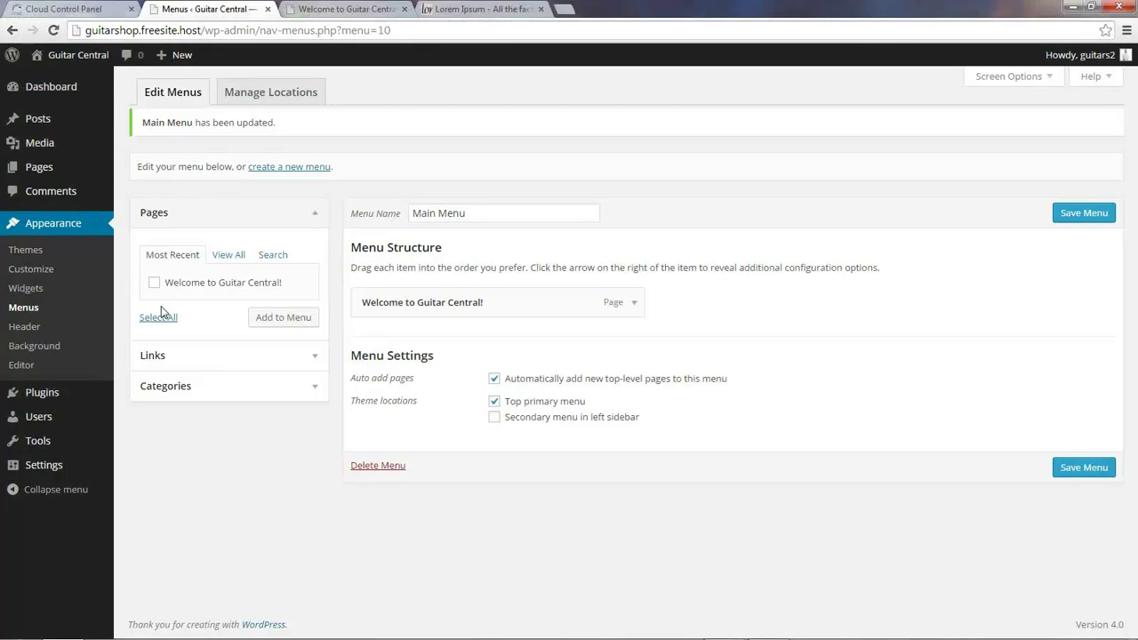
pyautogui.moveTo(42, 176)
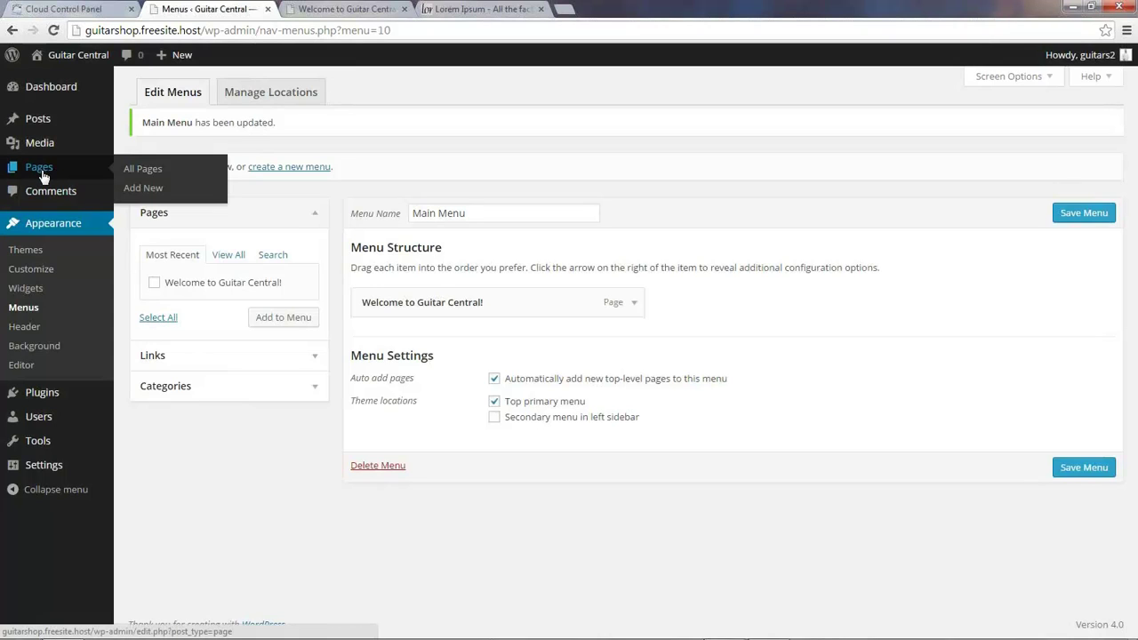
pyautogui.click(144, 190)
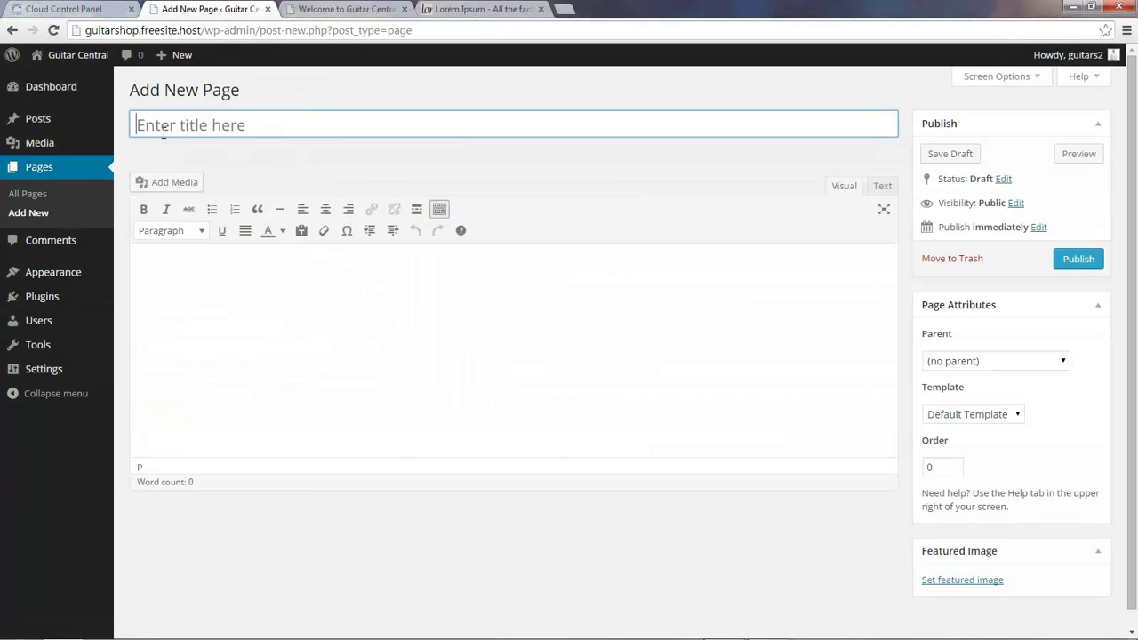
pyautogui.write('Guitar Central ')
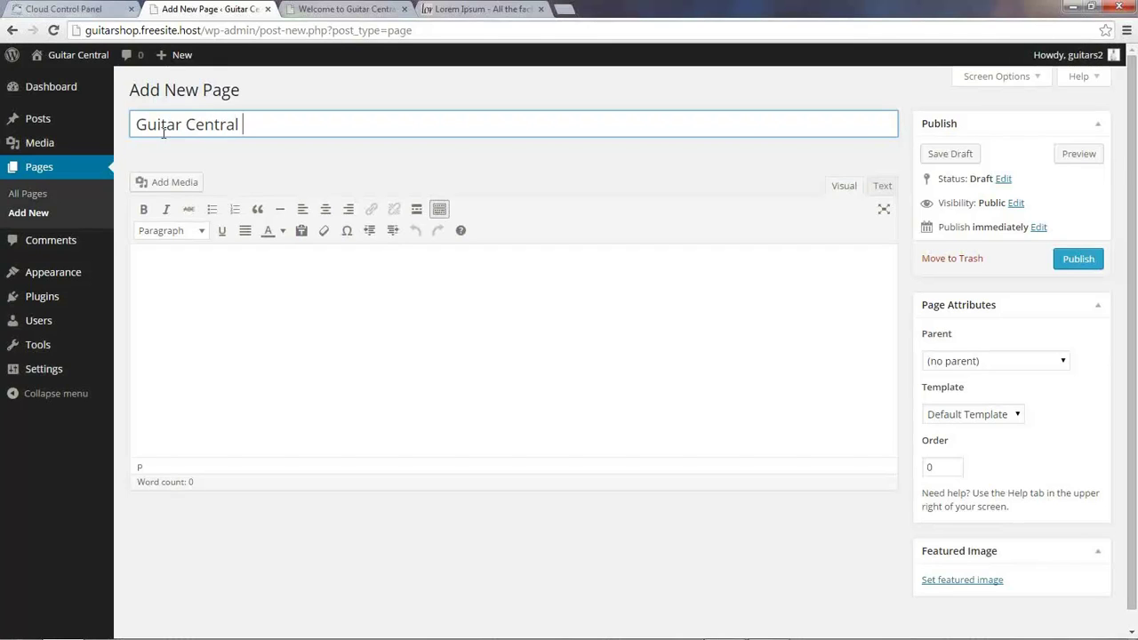
pyautogui.write('Blog')
pyautogui.click(1070, 259)
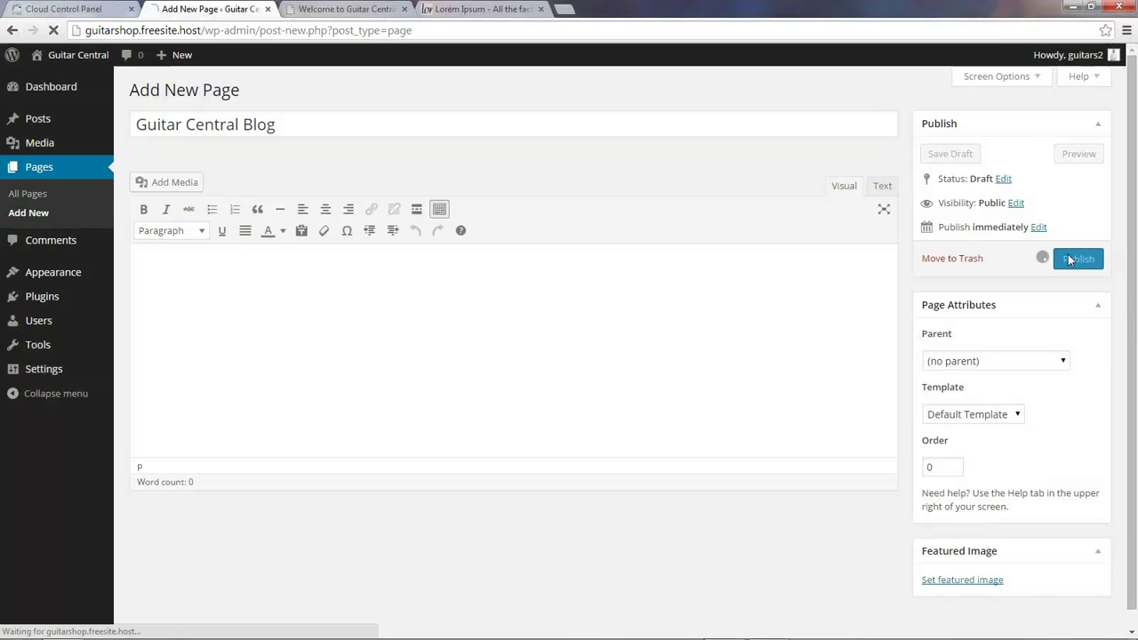
# Step: Reload the live site, open the Guitar Central Blog page from its navigation, and look over its contents
pyautogui.click(331, 12)
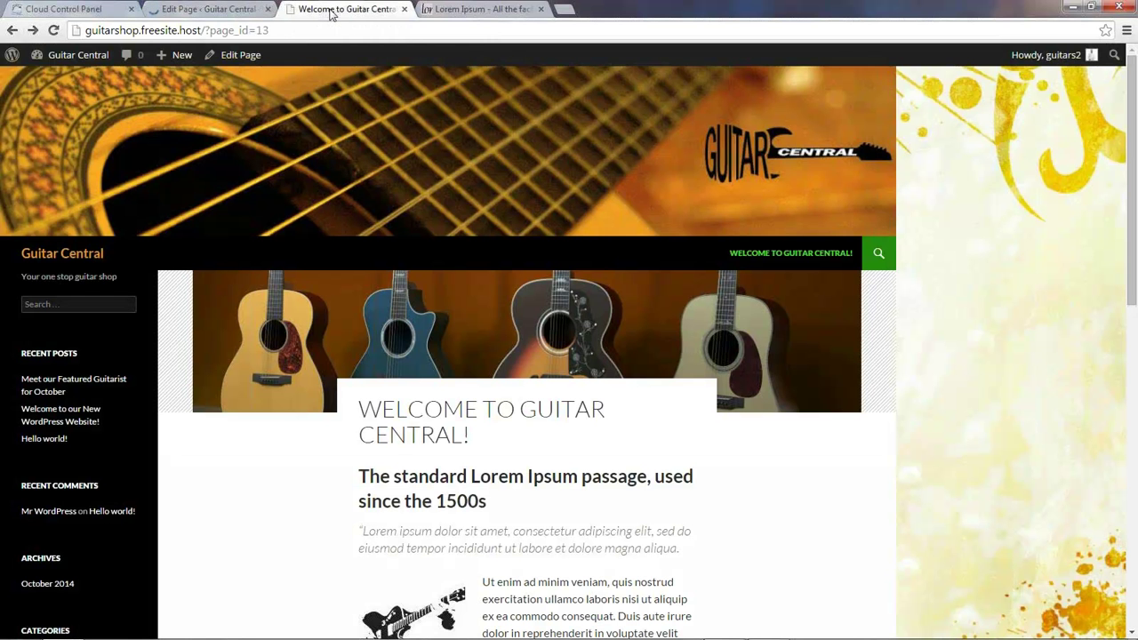
pyautogui.click(55, 33)
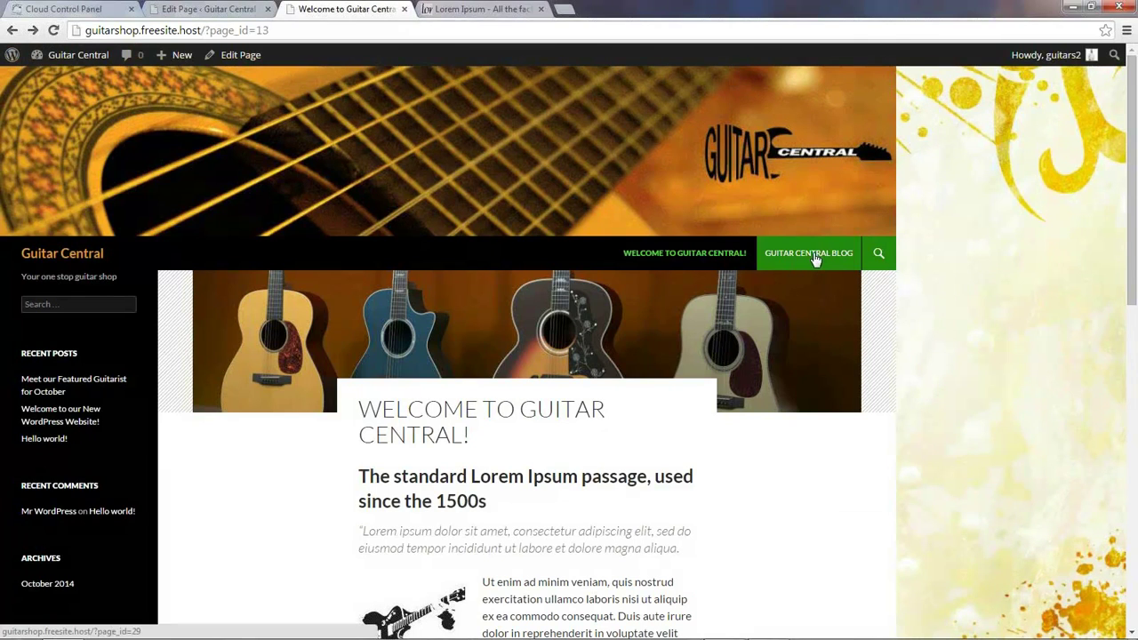
pyautogui.click(813, 254)
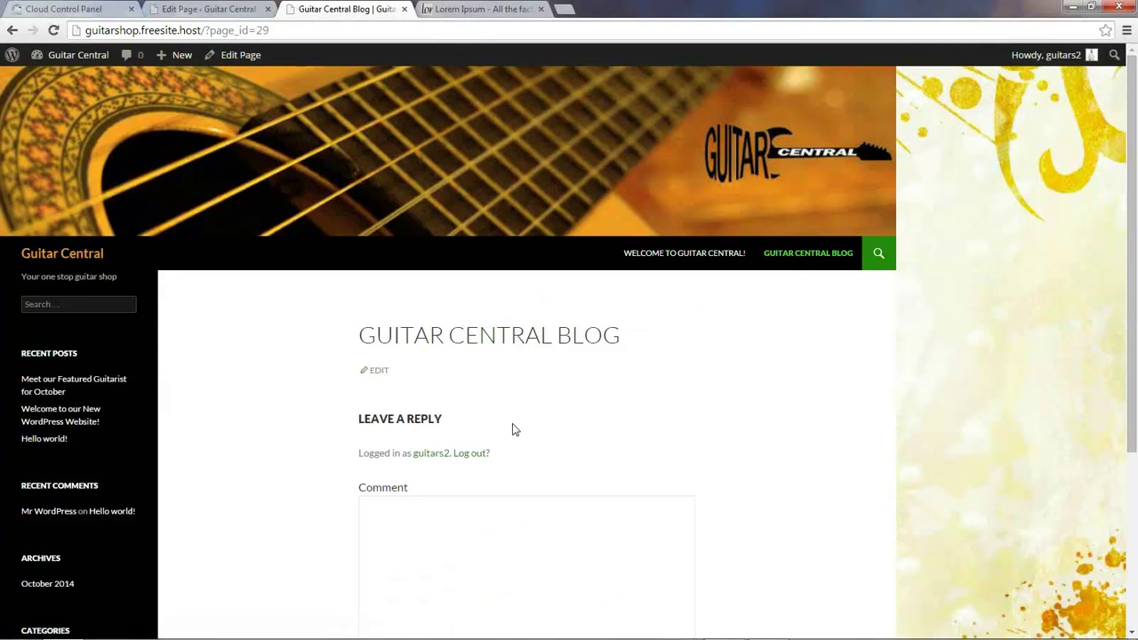
pyautogui.scroll(-2, 516, 409)
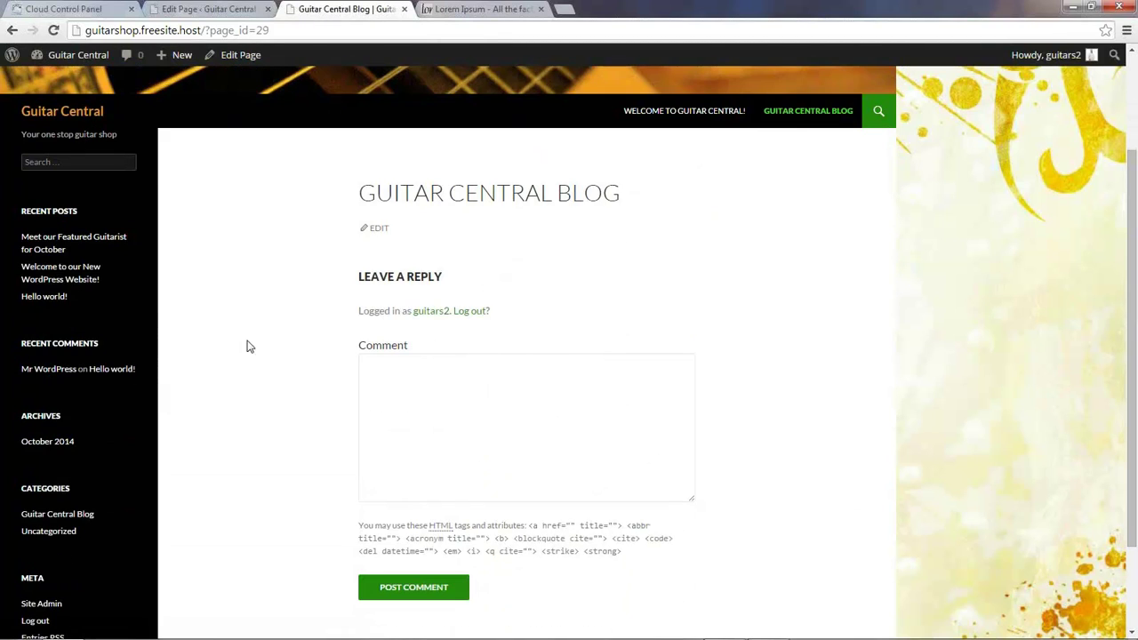
pyautogui.scroll(2, 254, 355)
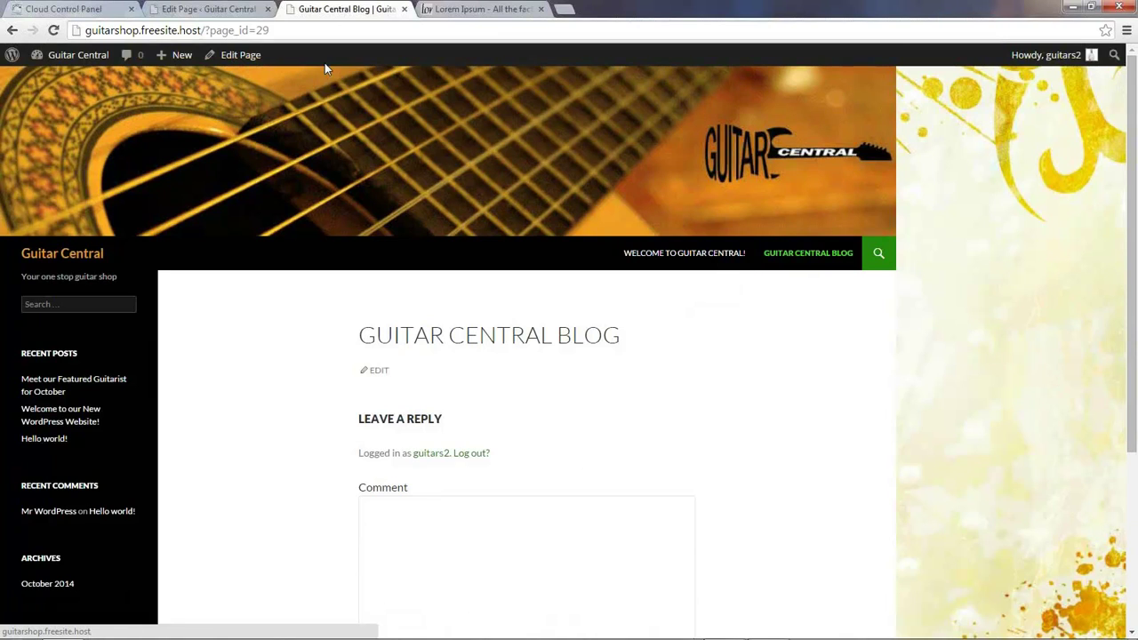
# Step: In the theme customizer, make the front page display a static page and choose Welcome to Guitar Central! for it
pyautogui.click(218, 9)
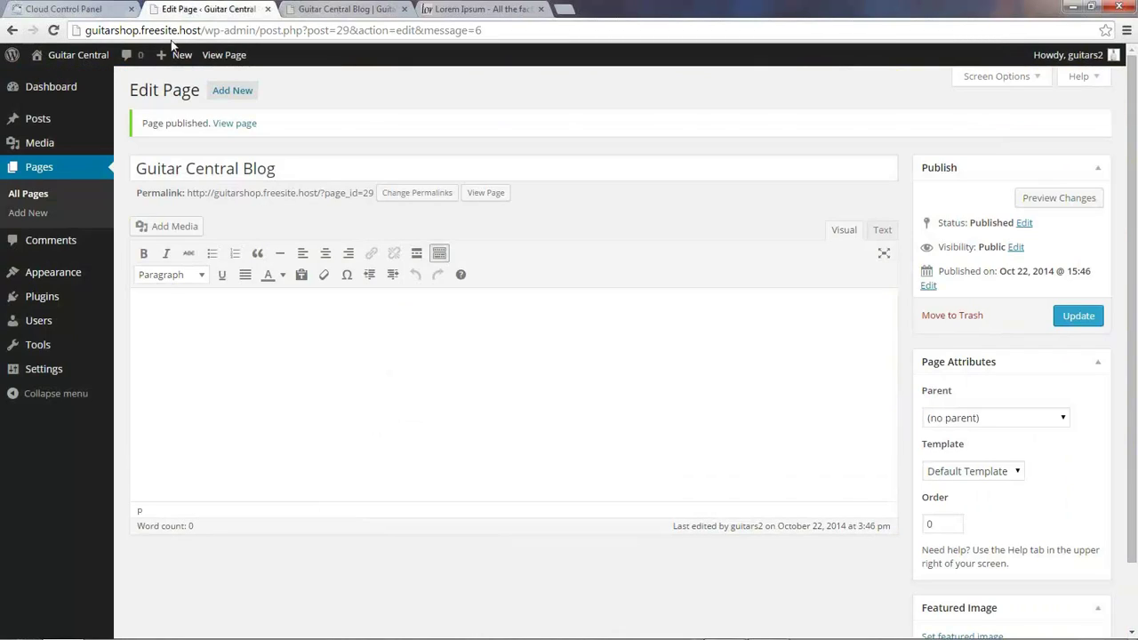
pyautogui.moveTo(32, 274)
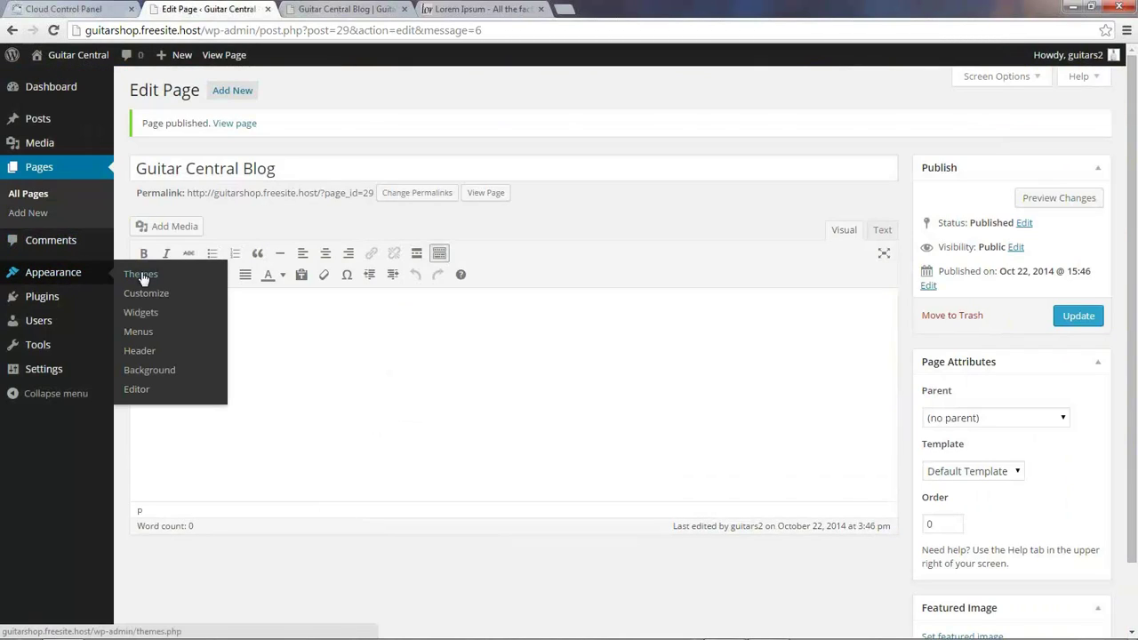
pyautogui.click(144, 301)
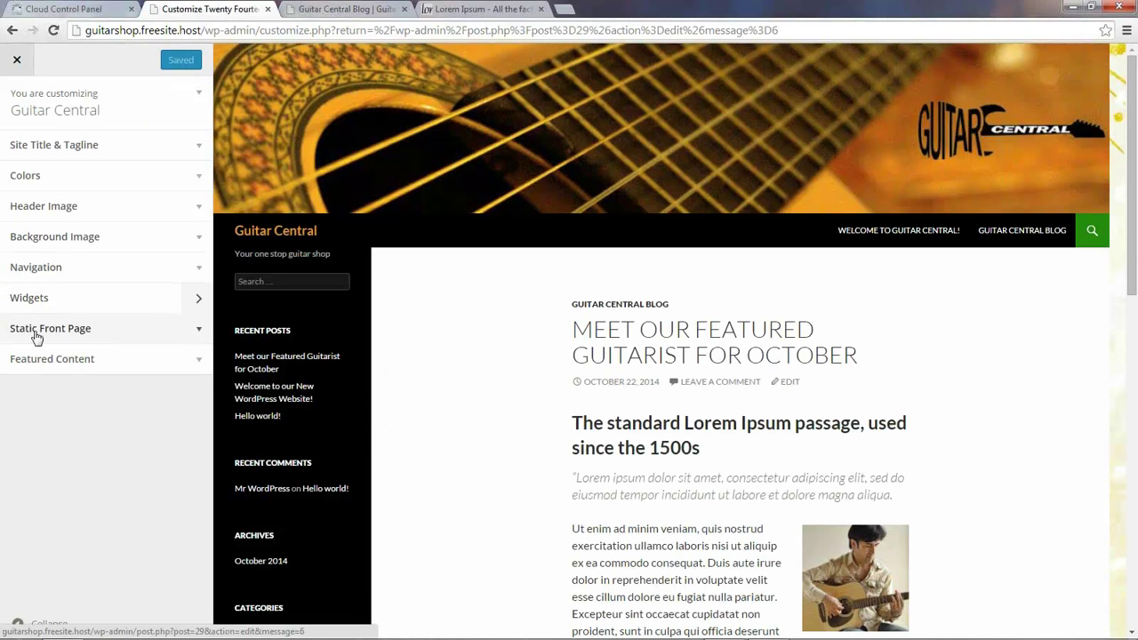
pyautogui.click(199, 334)
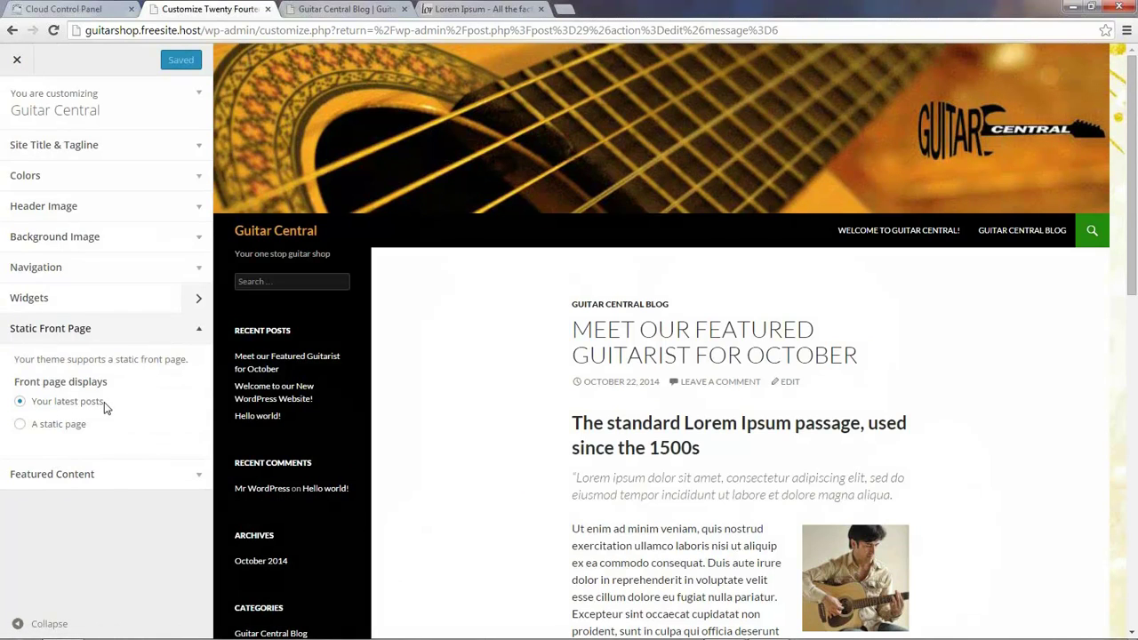
pyautogui.click(19, 425)
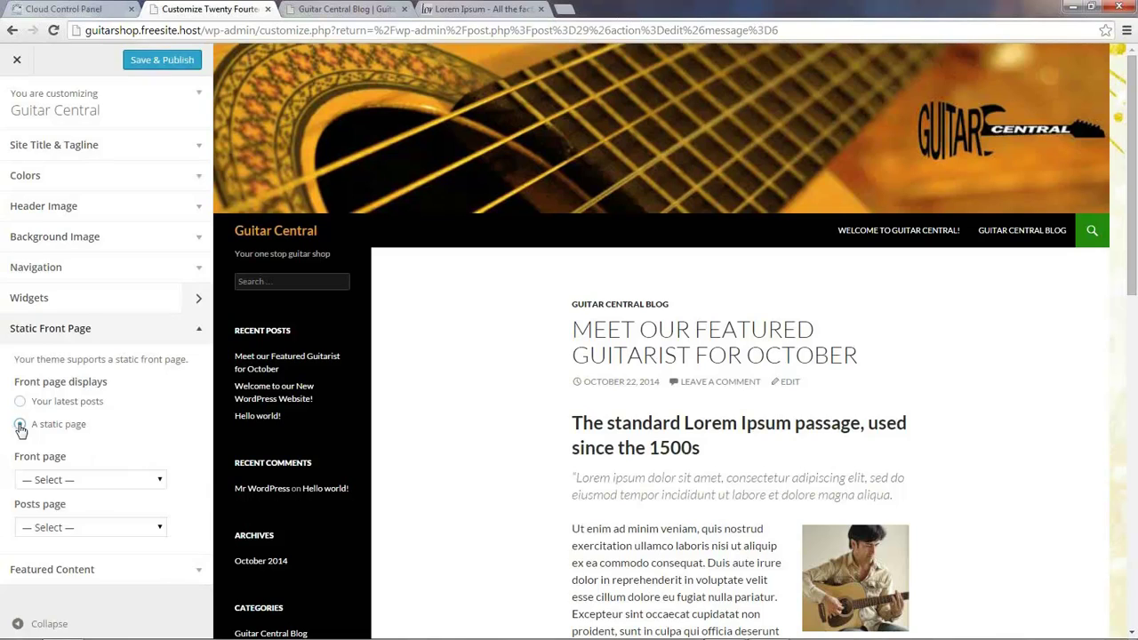
pyautogui.click(158, 481)
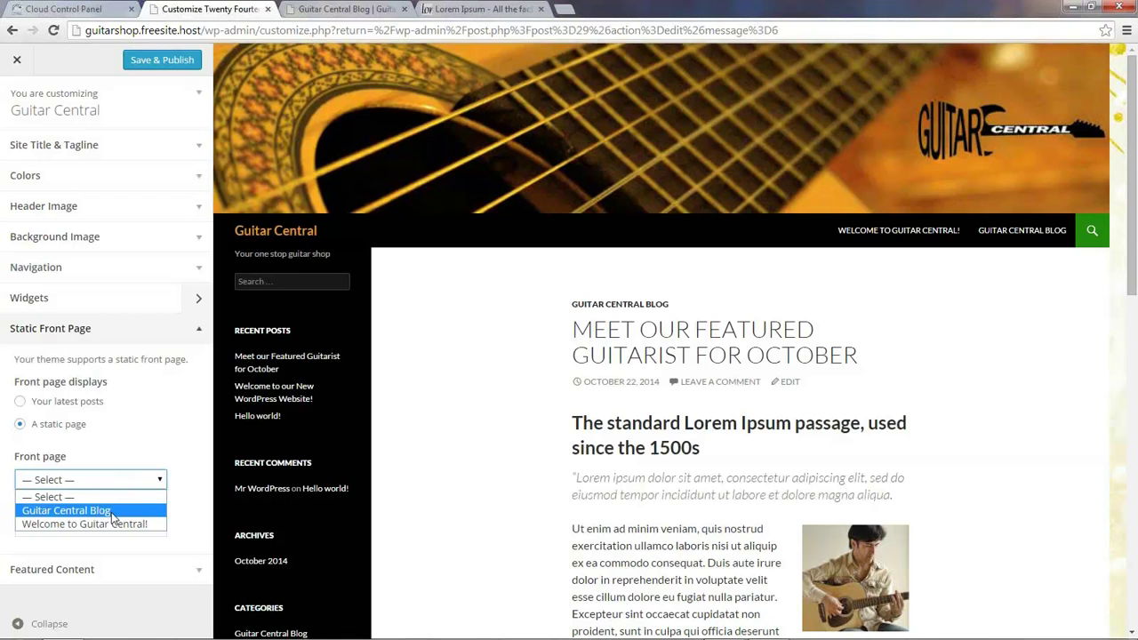
pyautogui.click(86, 525)
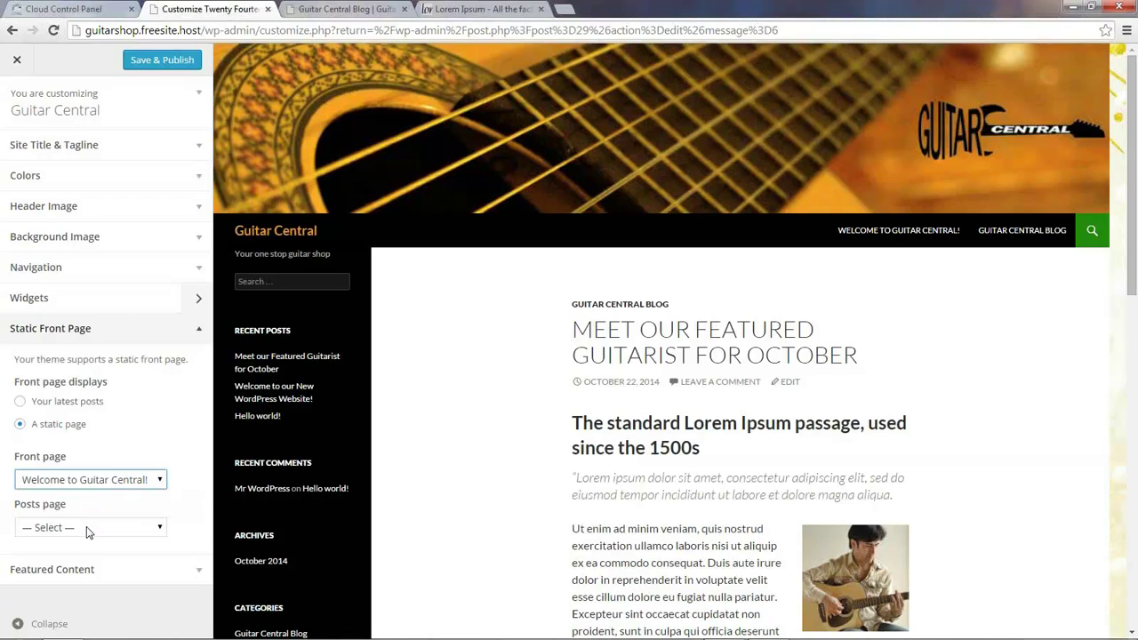
# Step: Set the posts page to Guitar Central Blog, save and publish the customization, and reload the live blog page
pyautogui.click(160, 529)
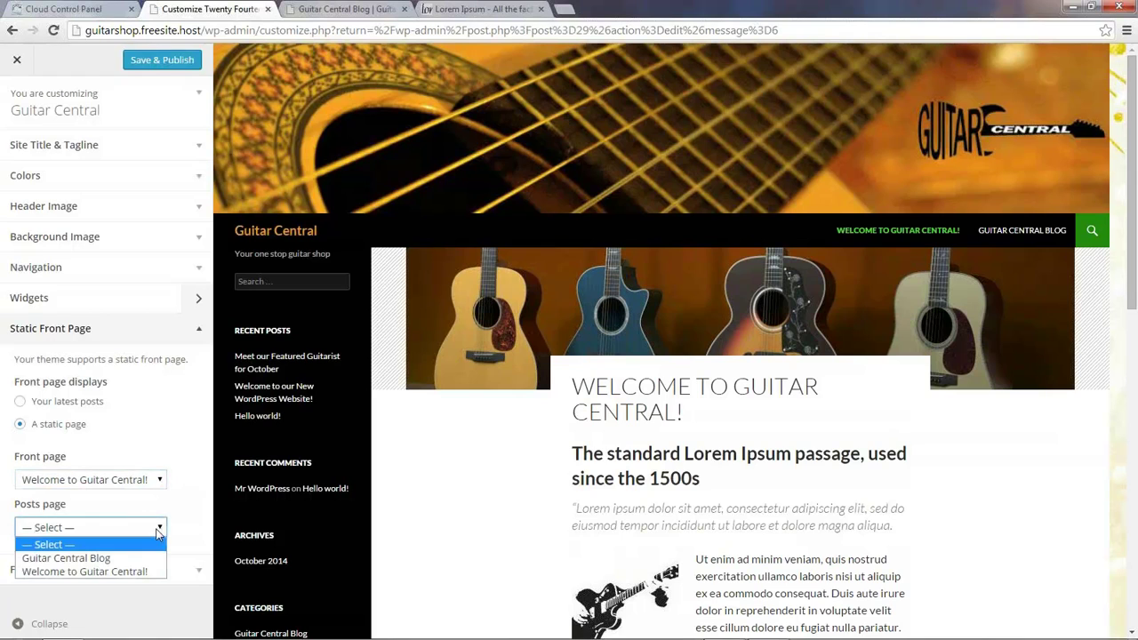
pyautogui.click(100, 558)
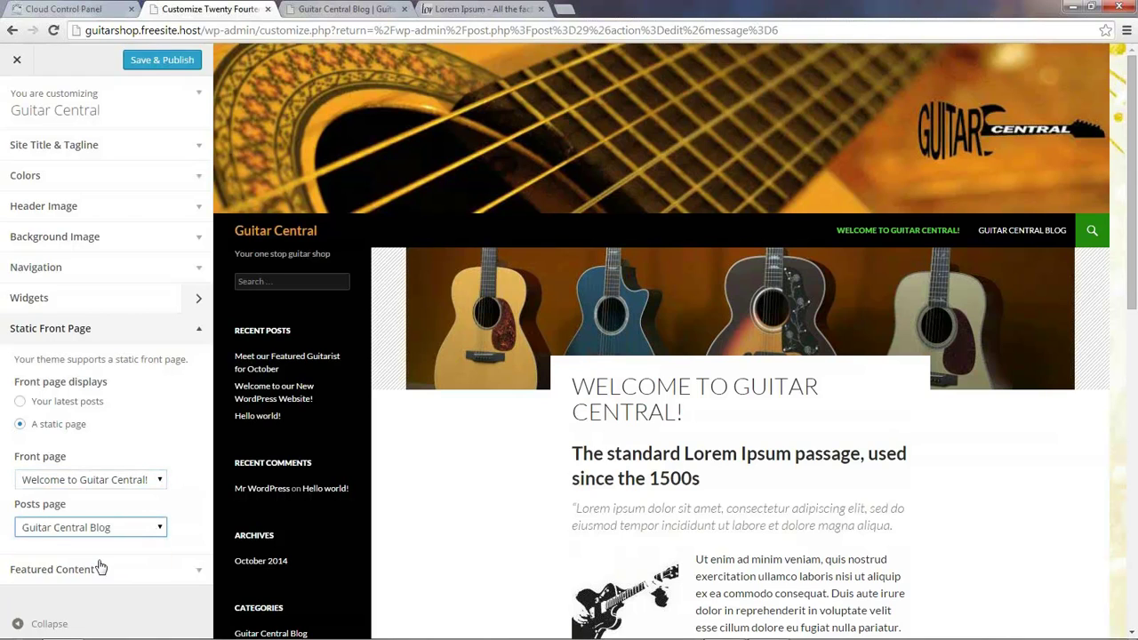
pyautogui.click(153, 64)
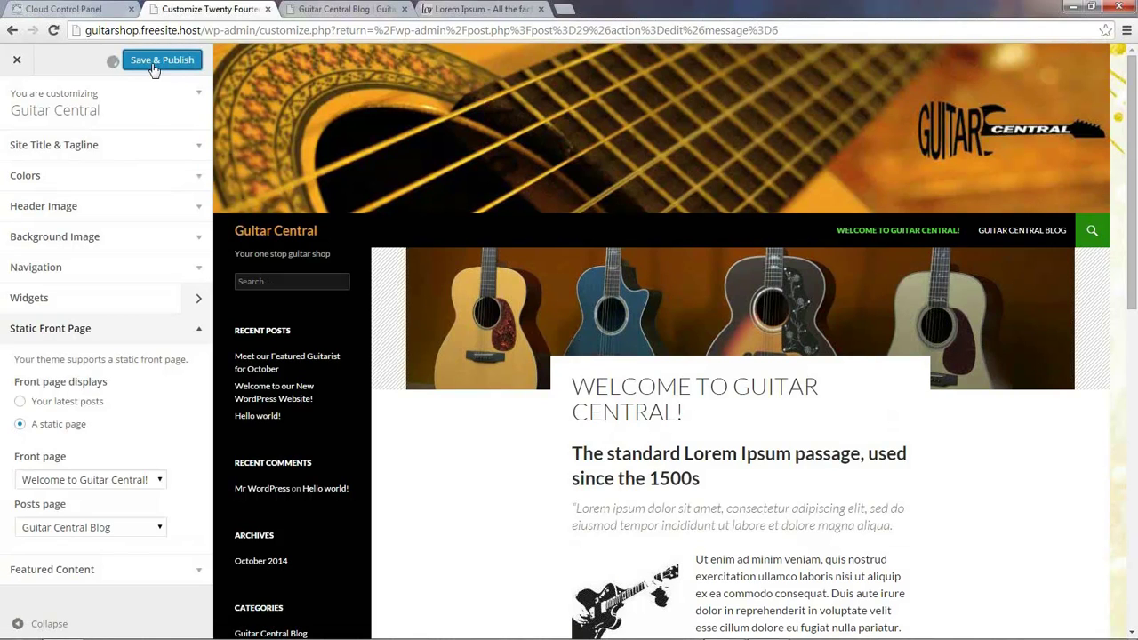
pyautogui.click(347, 9)
pyautogui.click(53, 30)
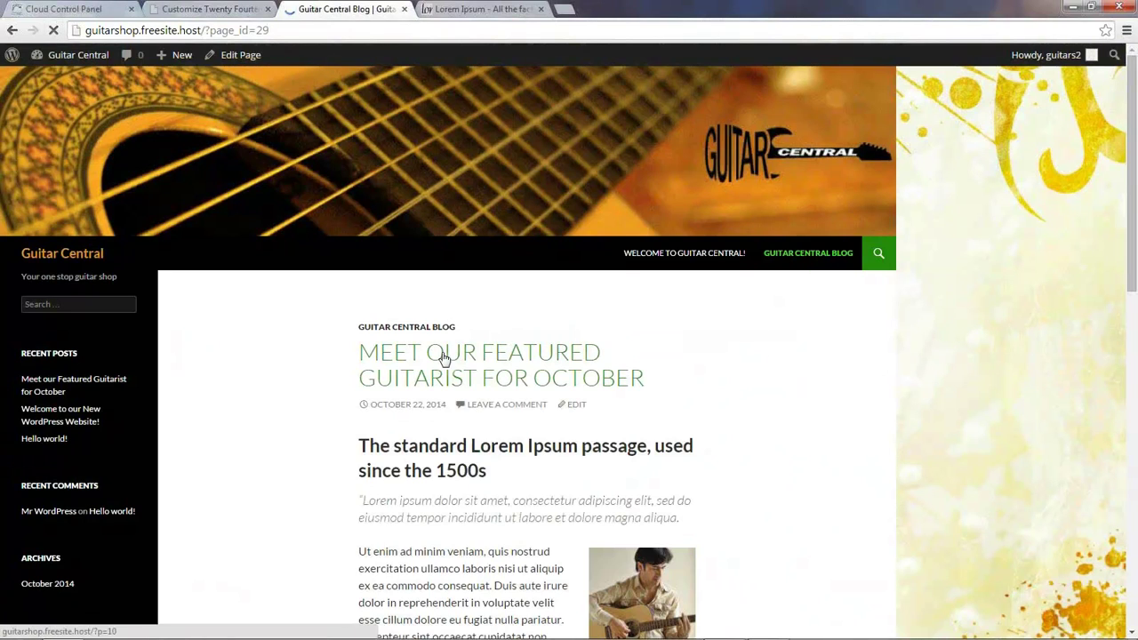
# Step: Look over the posts on the live blog page, open the site's home page, and examine the welcome page content shown there
pyautogui.scroll(-1, 444, 360)
pyautogui.scroll(-5, 468, 355)
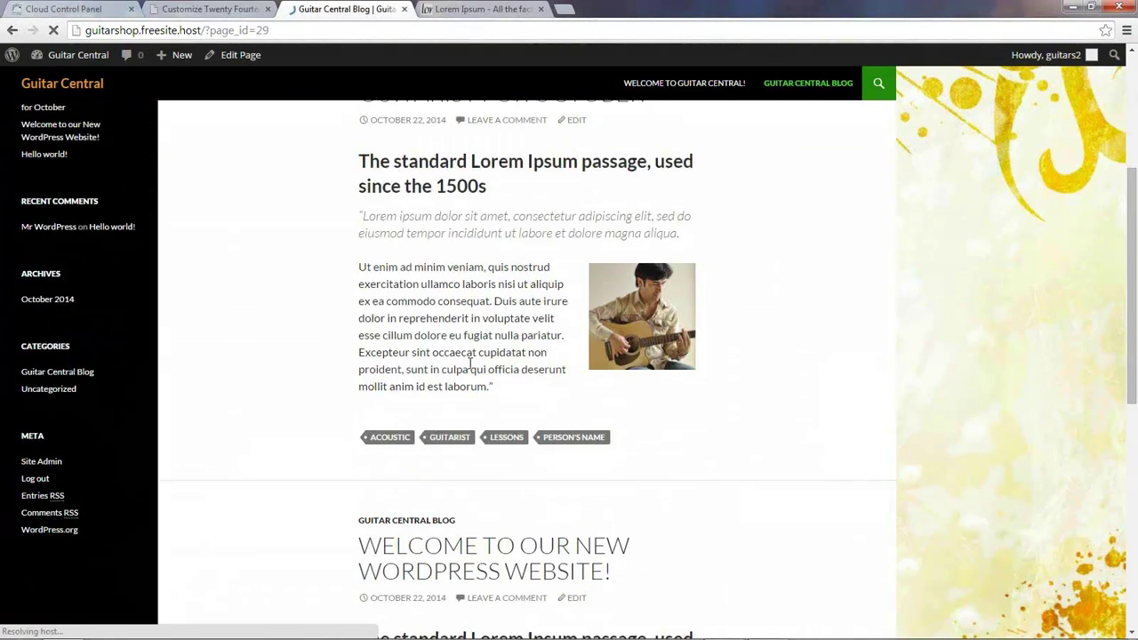
pyautogui.scroll(-5, 471, 372)
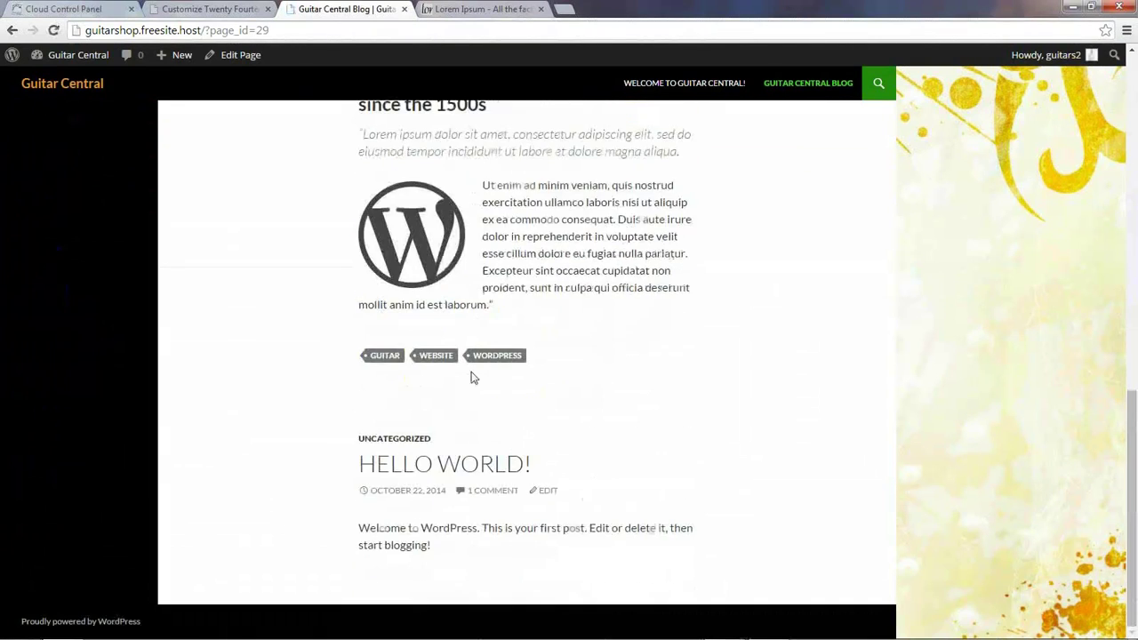
pyautogui.scroll(1, 471, 378)
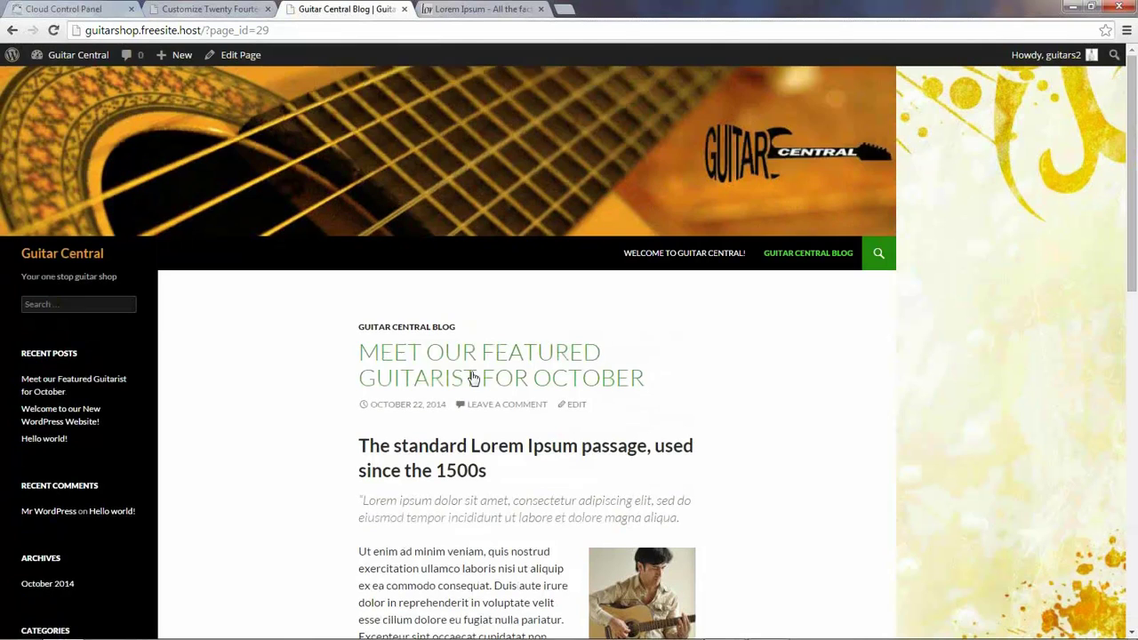
pyautogui.click(53, 265)
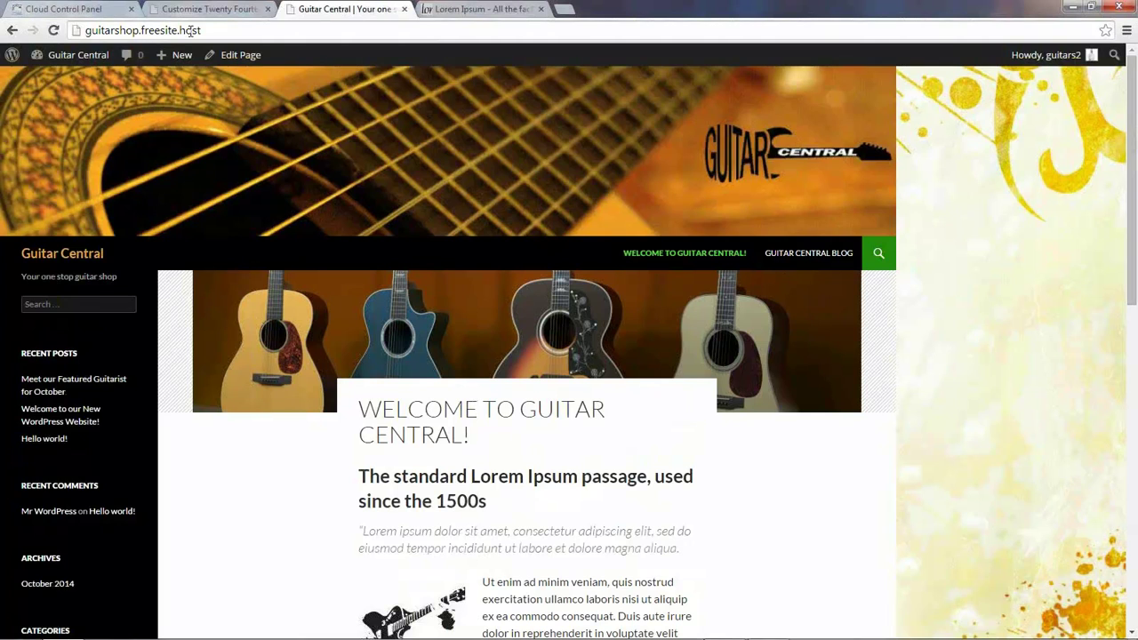
pyautogui.scroll(-3, 257, 430)
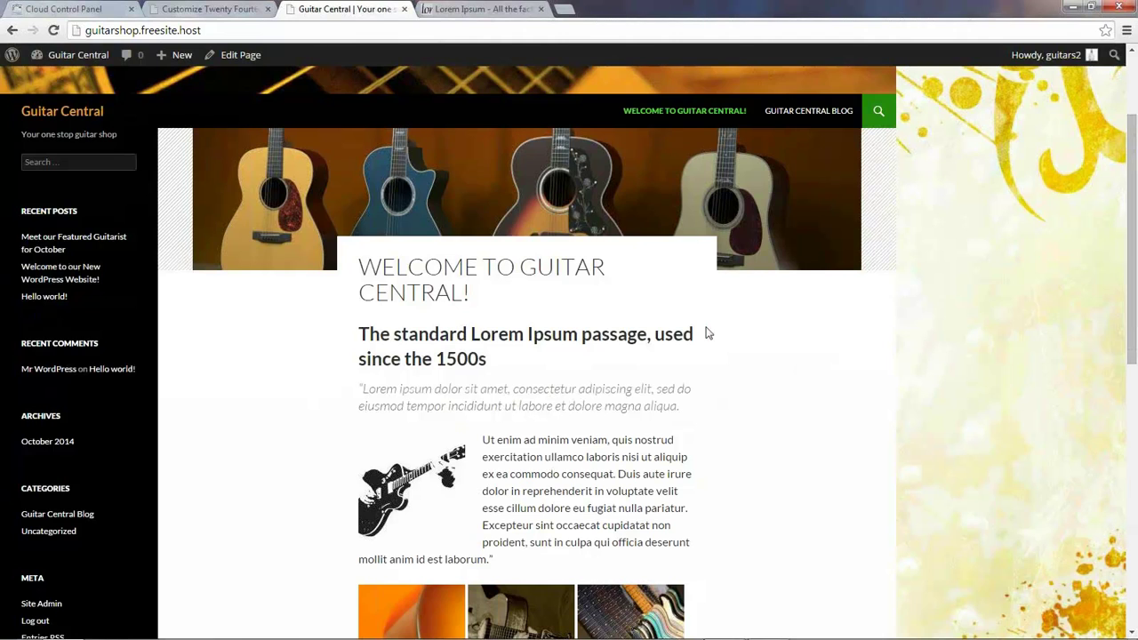
pyautogui.scroll(3, 705, 338)
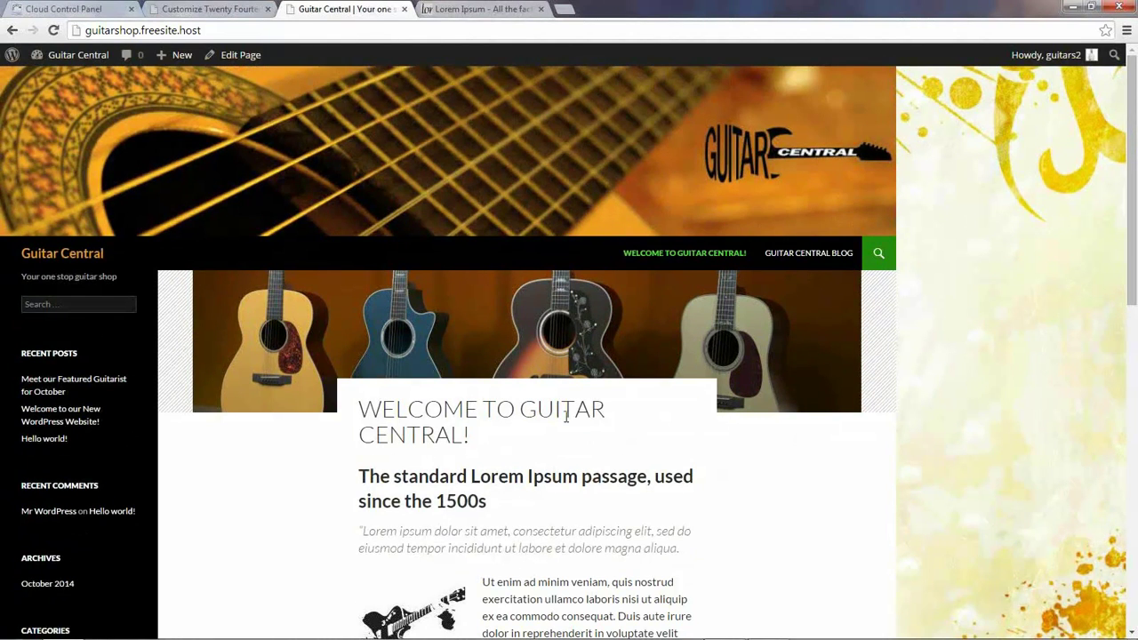
pyautogui.scroll(-5, 548, 433)
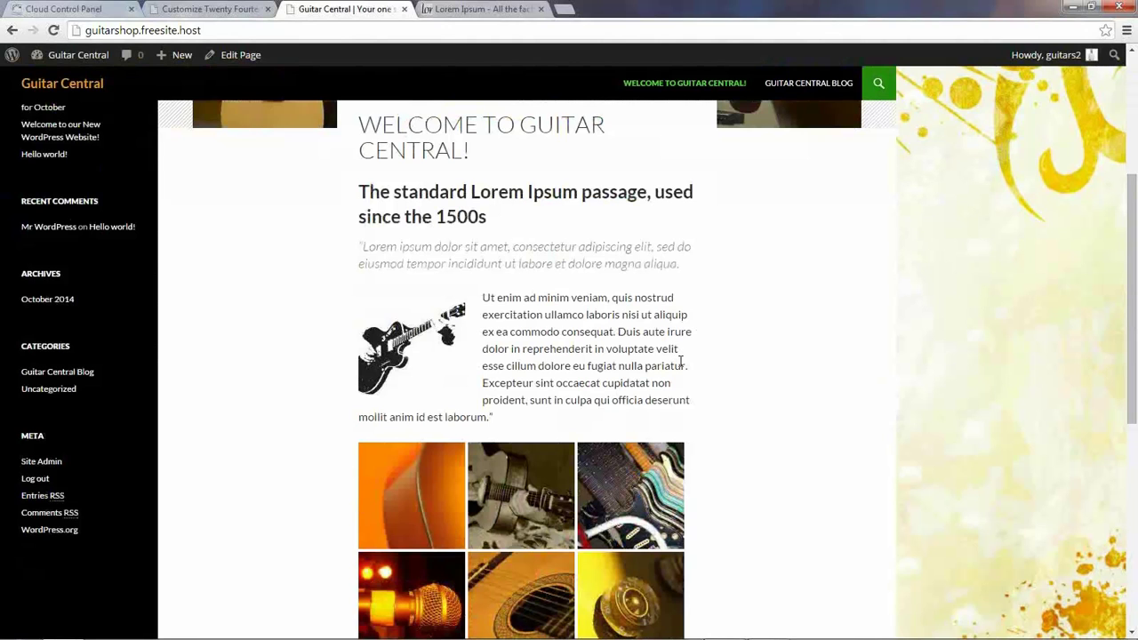
pyautogui.scroll(5, 676, 367)
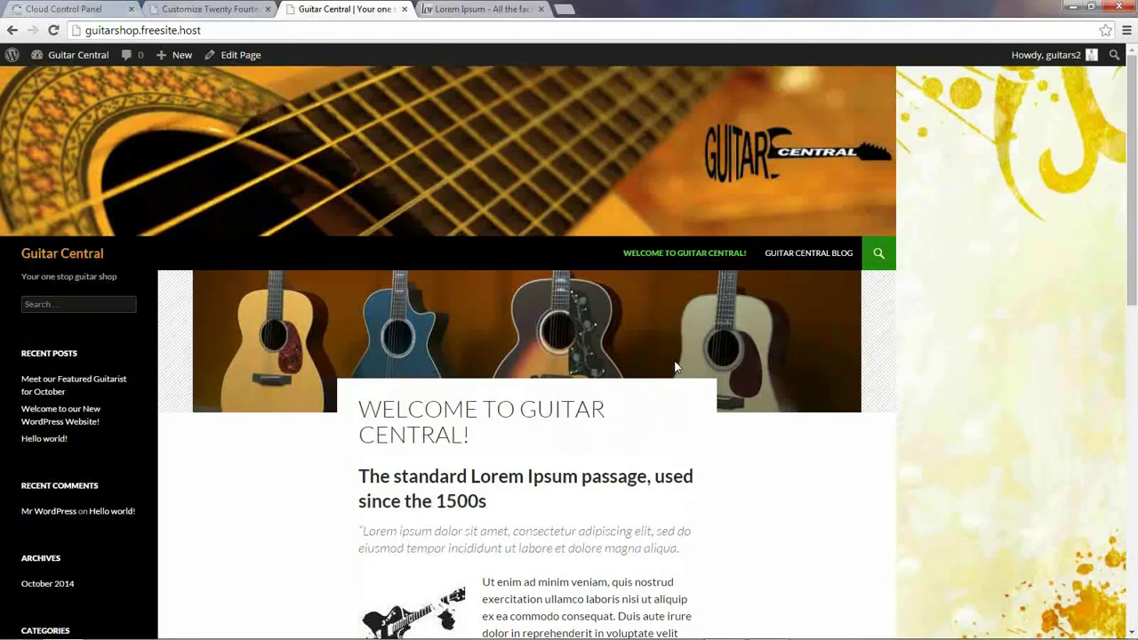
# Step: Close the theme customizer and publish a new page titled "Inventory" with no content
pyautogui.click(210, 11)
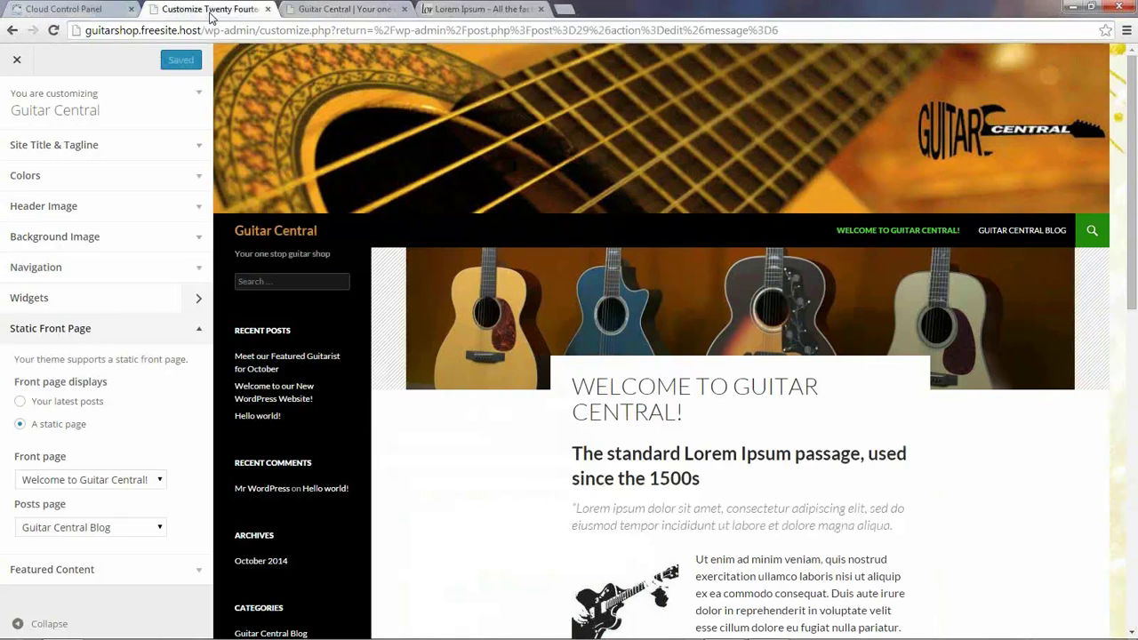
pyautogui.click(17, 60)
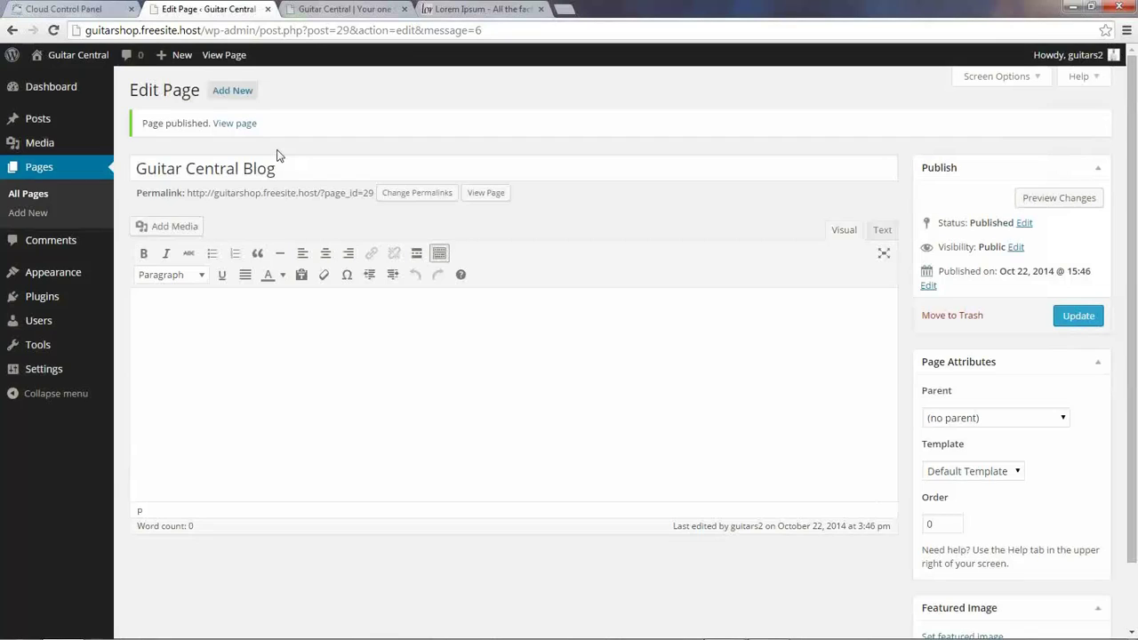
pyautogui.click(233, 90)
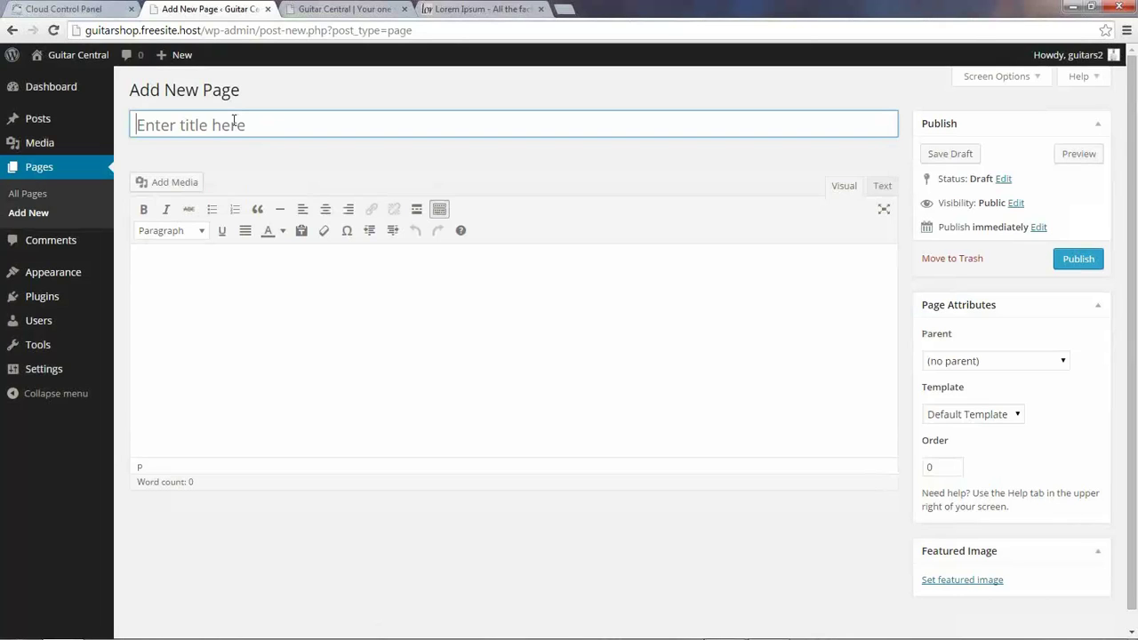
pyautogui.write('Products')
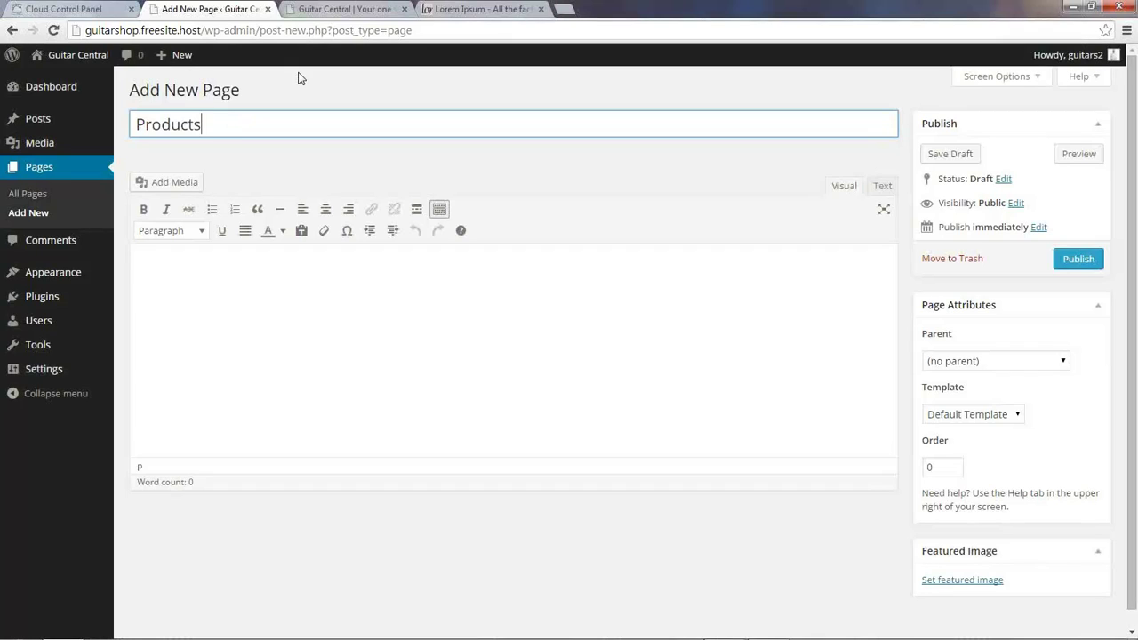
pyautogui.doubleClick(214, 120)
pyautogui.moveTo(93, 121)
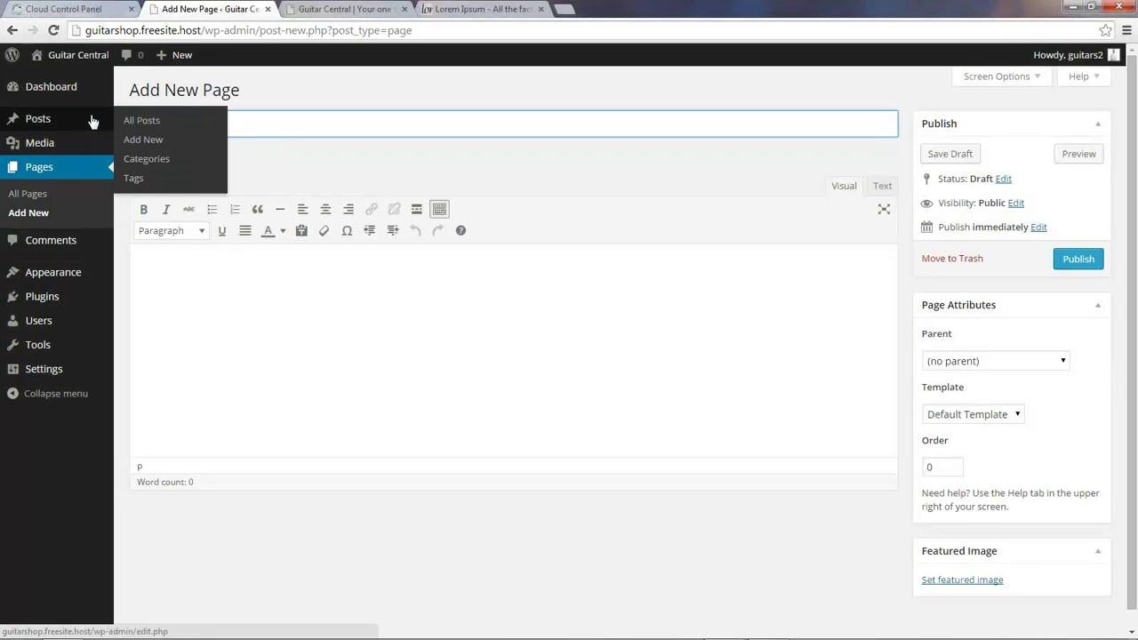
pyautogui.write('Inve')
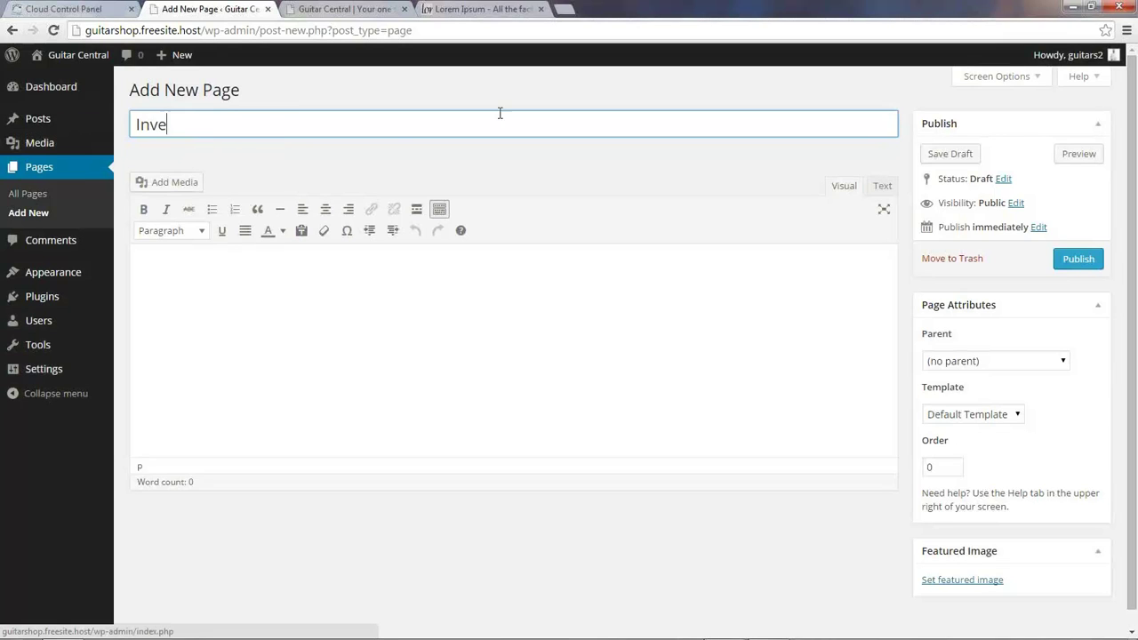
pyautogui.write('ntory')
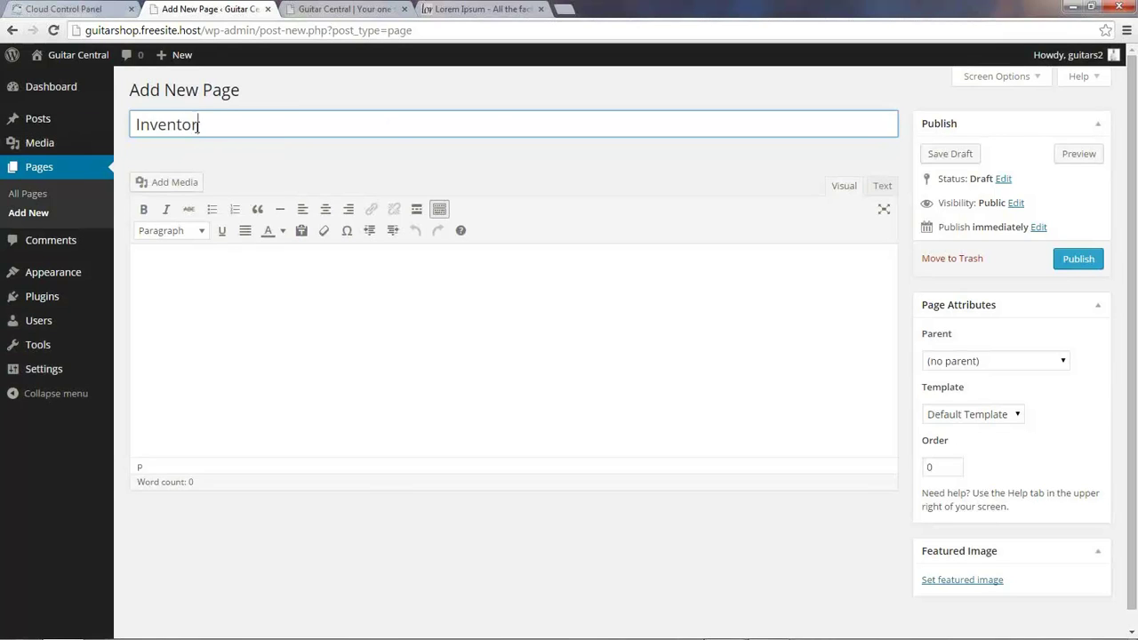
pyautogui.click(290, 328)
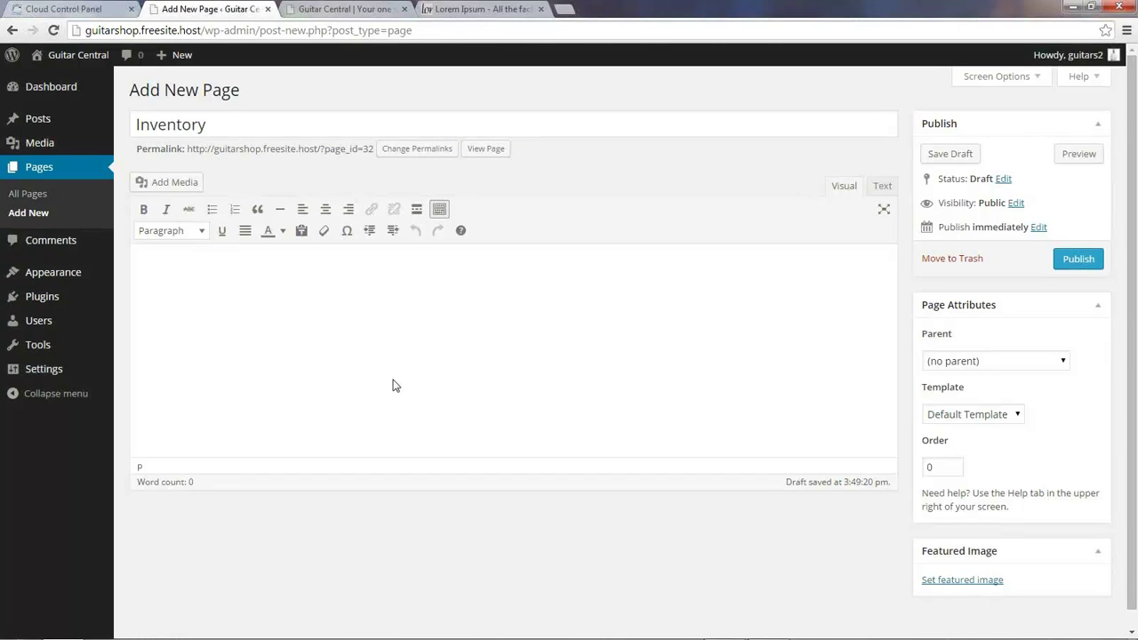
pyautogui.click(1068, 258)
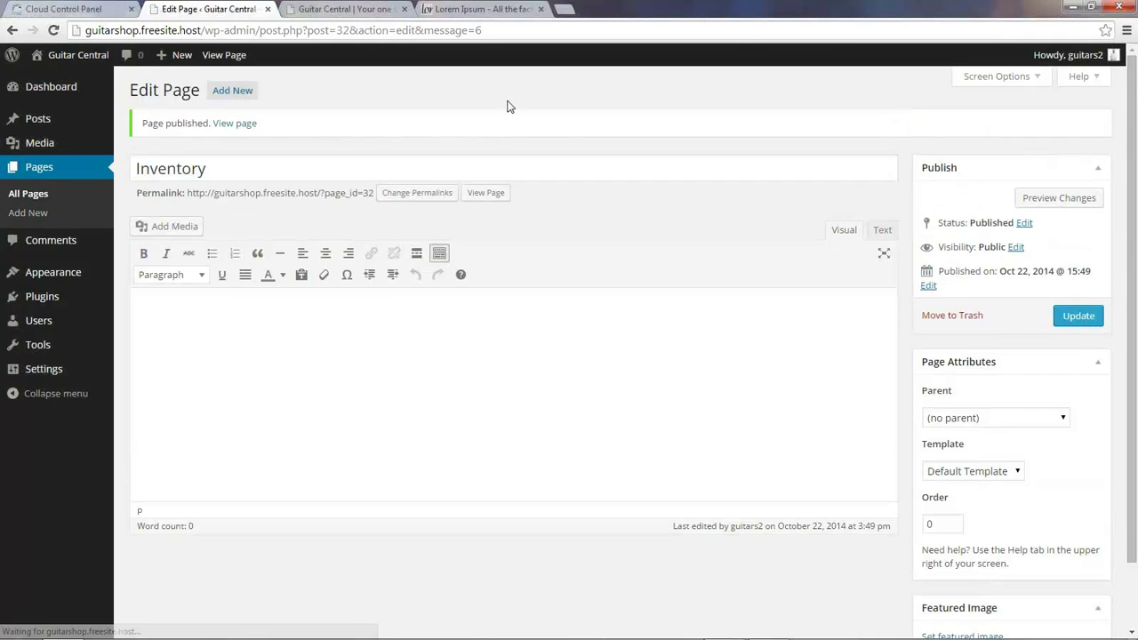
# Step: Create a new page titled "Acoustic Guitars" and paste the standard Lorem Ipsum passage with its title line as plain text into its body
pyautogui.click(233, 93)
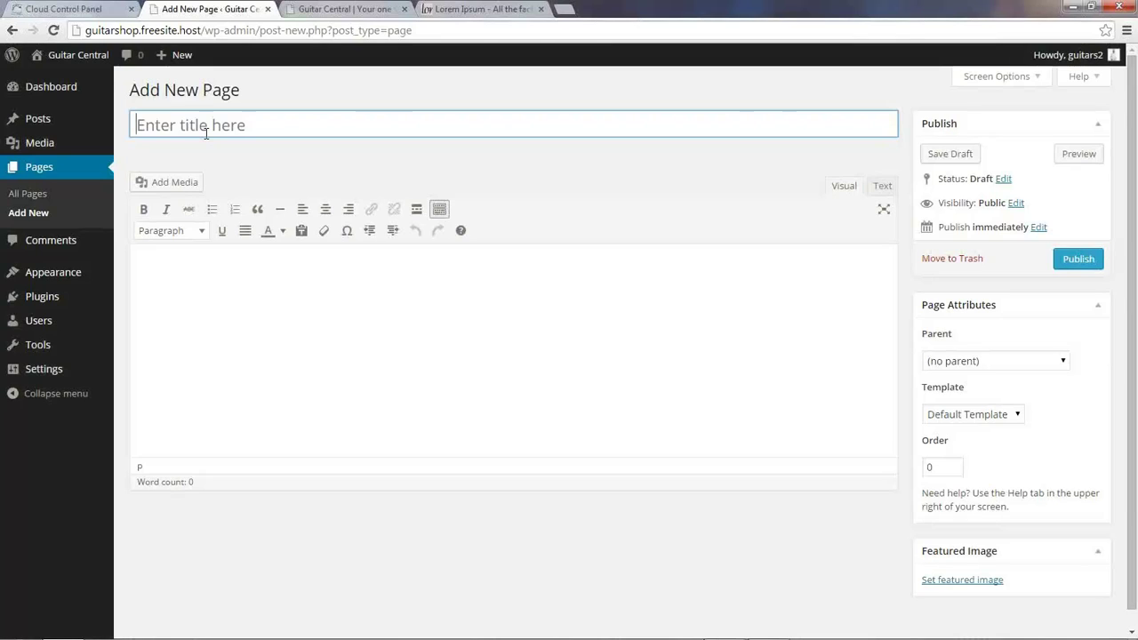
pyautogui.write('Acoustic ')
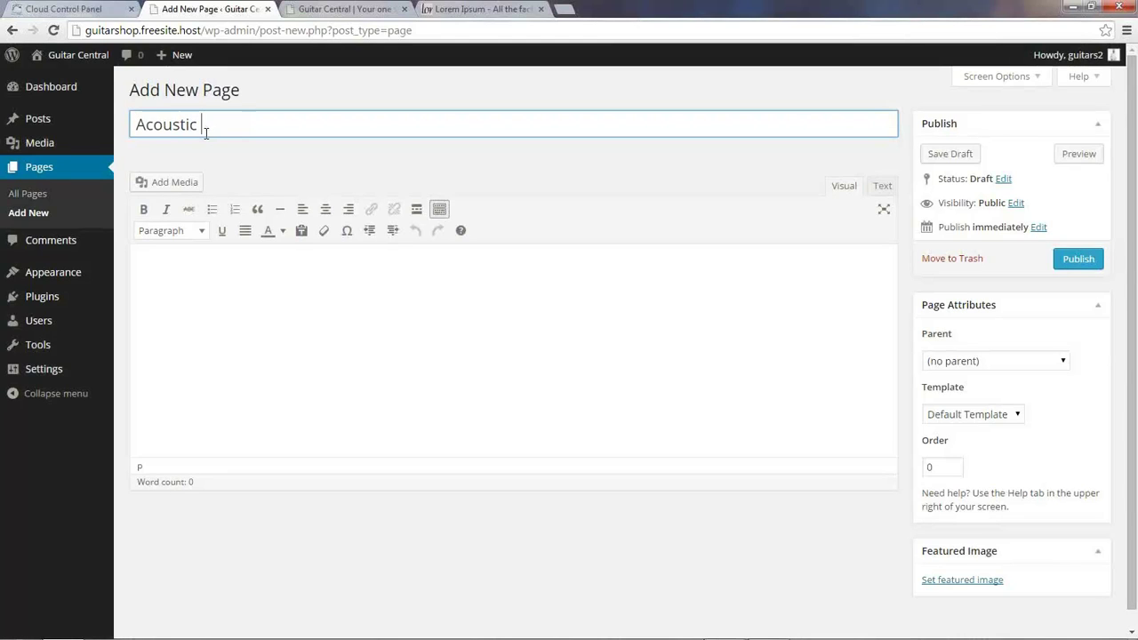
pyautogui.write('Guitars')
pyautogui.click(301, 230)
pyautogui.click(734, 389)
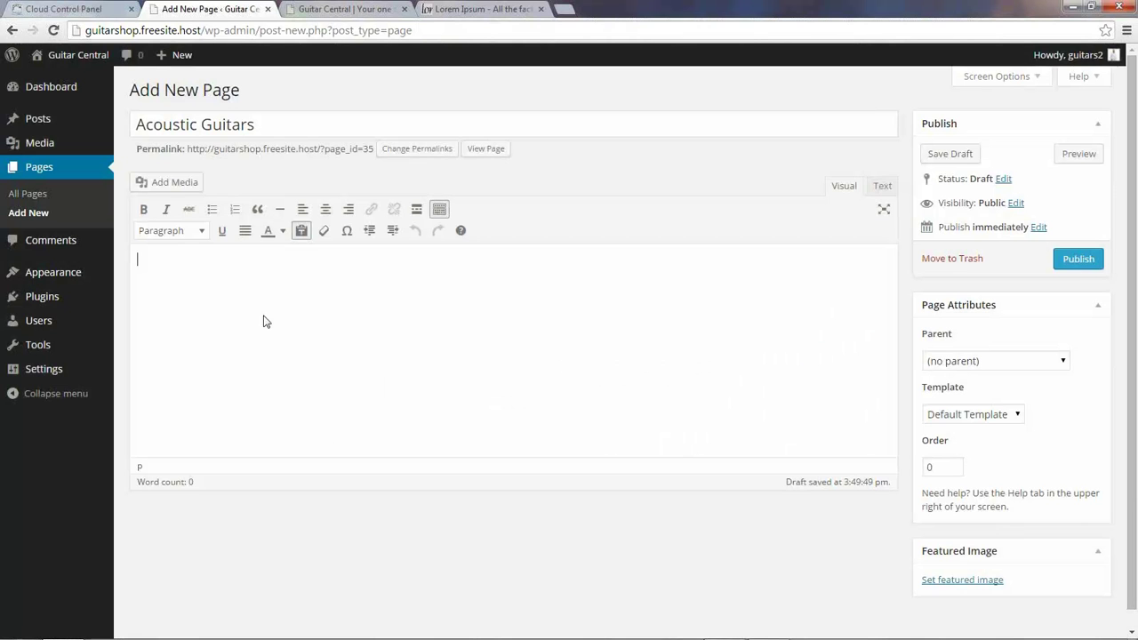
pyautogui.write('The standard Lorem Ipsum passage, used since the 1500s "Lorem ipsum dolor sit amet, consectetur adipiscing elit, sed do eiusmod tempor incididunt ut labore et dolore magna aliqua. Ut enim ad minim veniam, quis nostrud exercitation ullamco laboris nisi ut aliquip ex ea commodo consequat. Duis aute irure dolor in reprehenderit in voluptate velit esse cillum dolore eu fugiat nulla pariatur. Excepteur sint occaecat cupidatat non proident, sunt in culpa qui officia deserunt mollit anim id est laborum."')
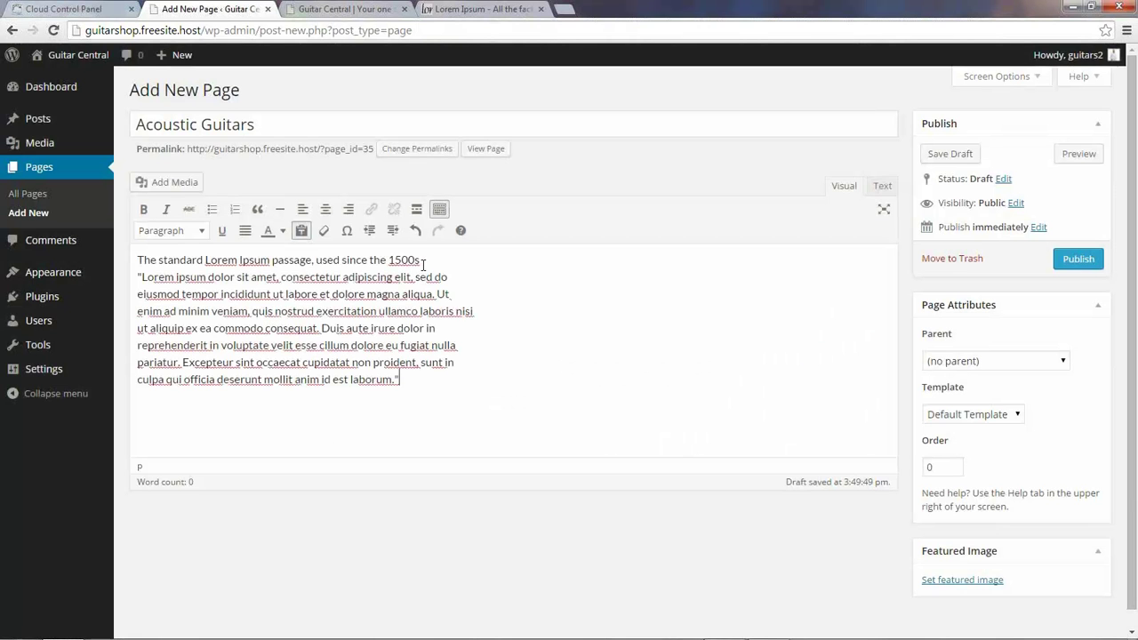
# Step: Separate the line "The standard Lorem Ipsum passage, used since the 1500s" from the body text and format it as Heading 1
pyautogui.click(421, 263)
pyautogui.press('Return')
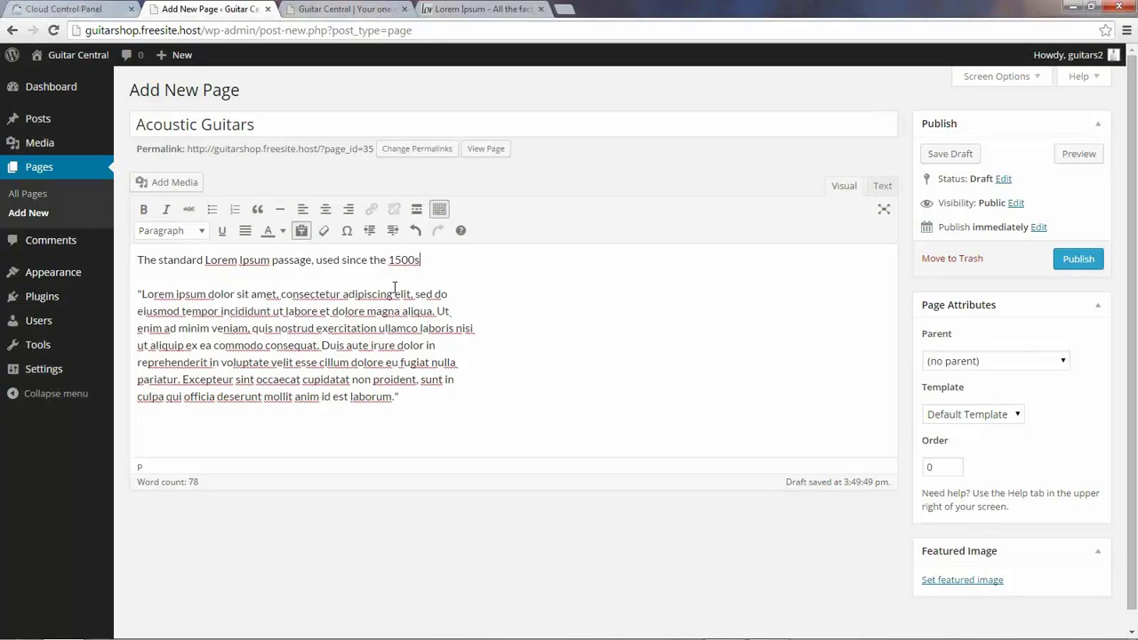
pyautogui.moveTo(433, 260); pyautogui.dragTo(137, 259)
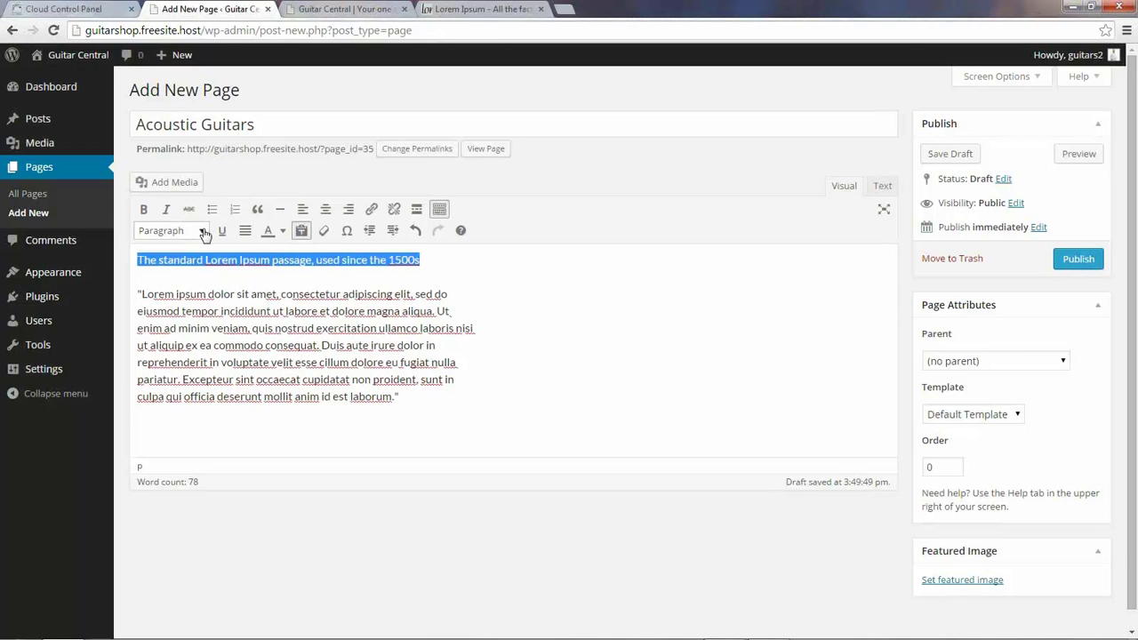
pyautogui.click(200, 231)
pyautogui.click(193, 330)
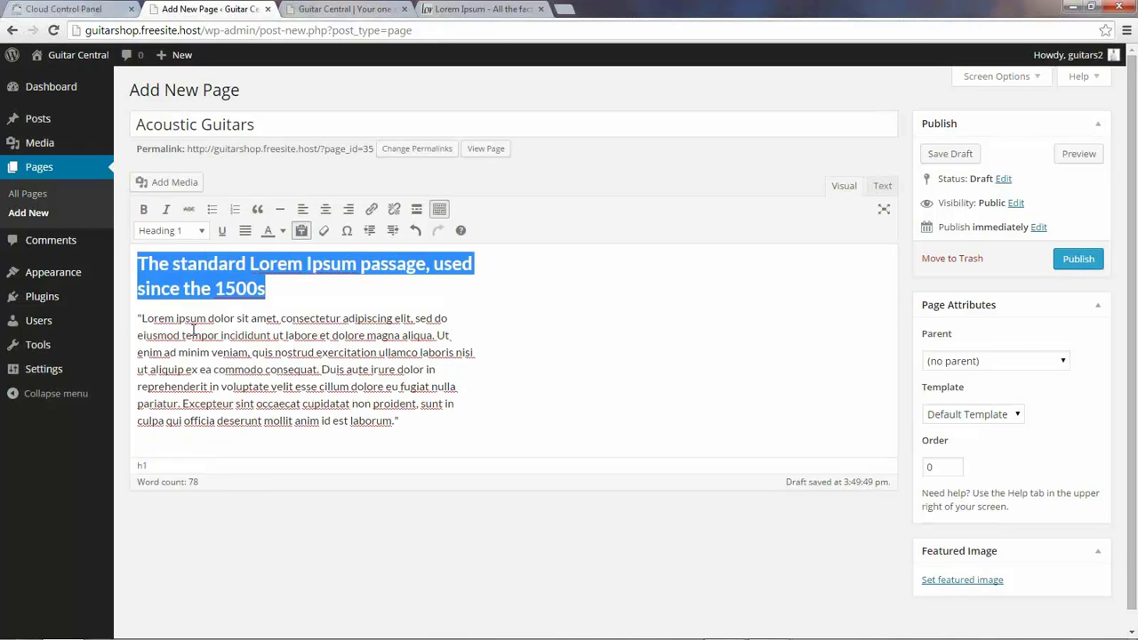
pyautogui.click(302, 311)
# Step: Upload classicalguitar.jpg from the guitar images folder and insert it at the start of the body paragraph with right alignment
pyautogui.click(138, 319)
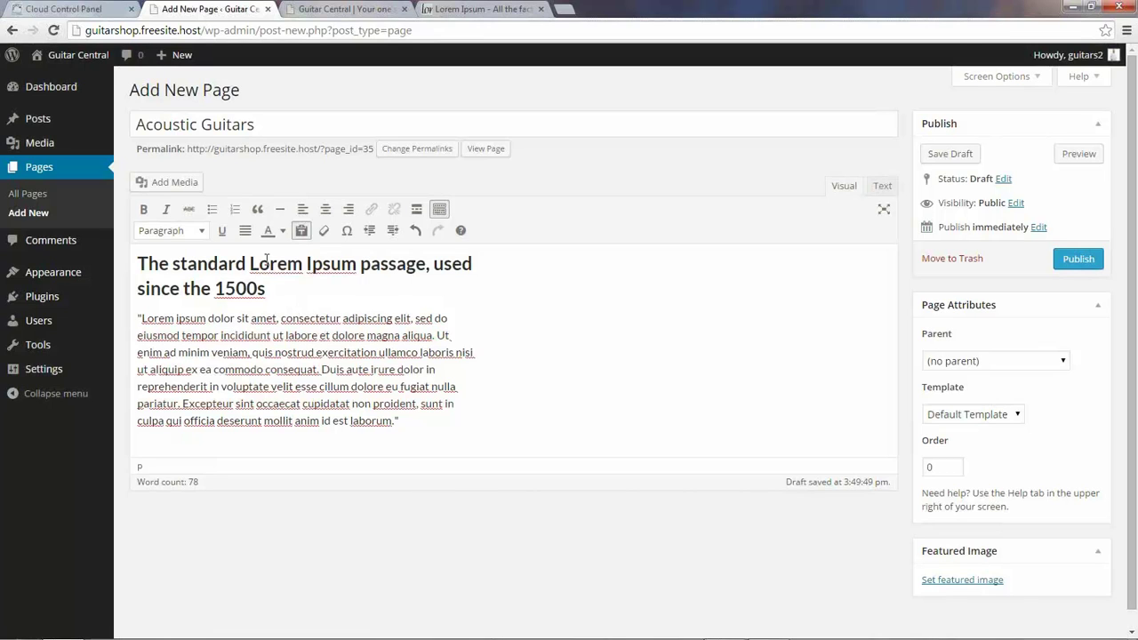
pyautogui.click(174, 182)
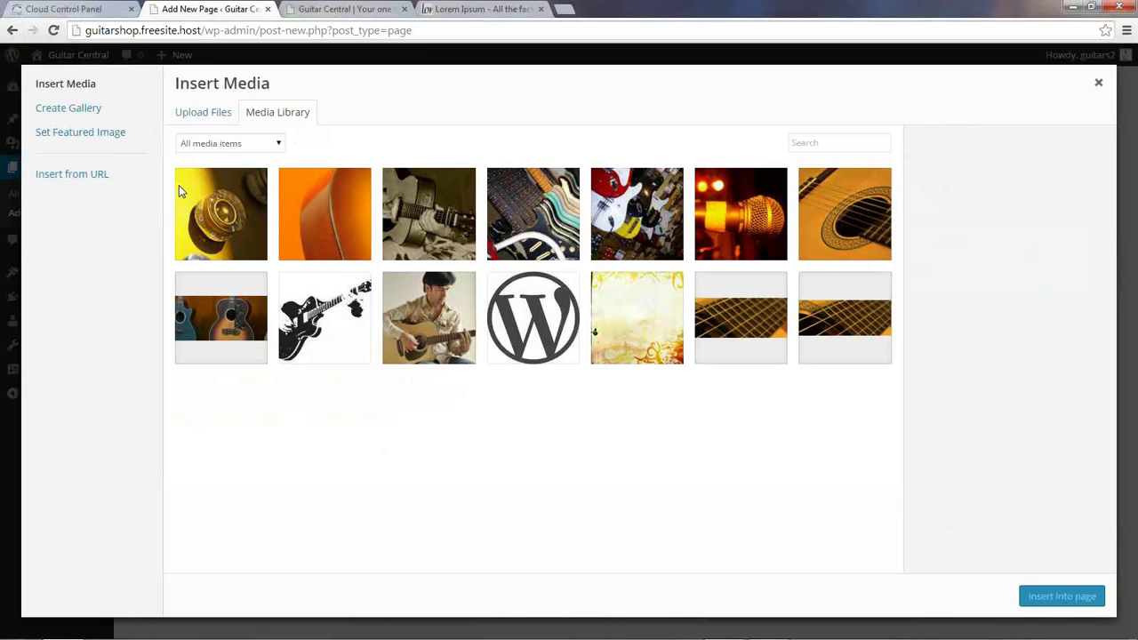
pyautogui.click(188, 117)
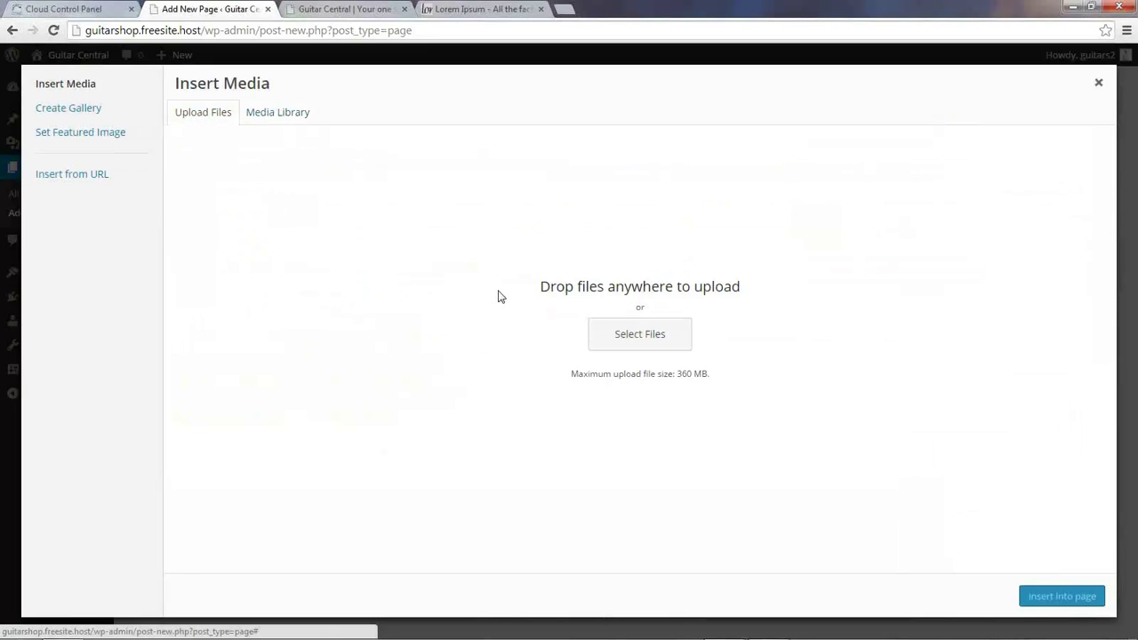
pyautogui.click(612, 334)
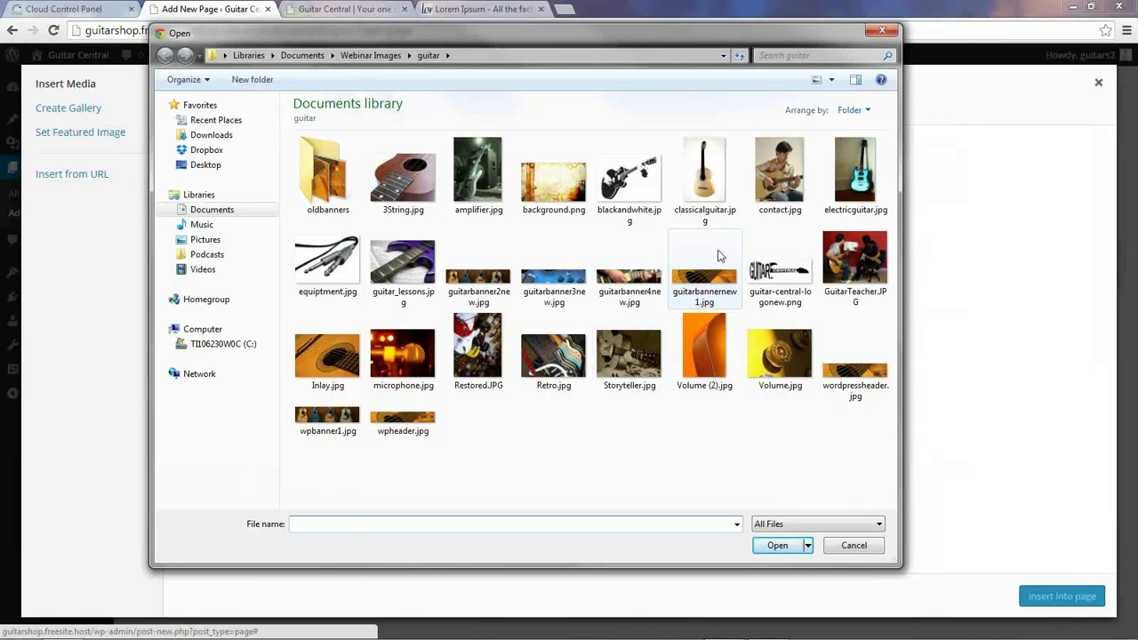
pyautogui.doubleClick(705, 175)
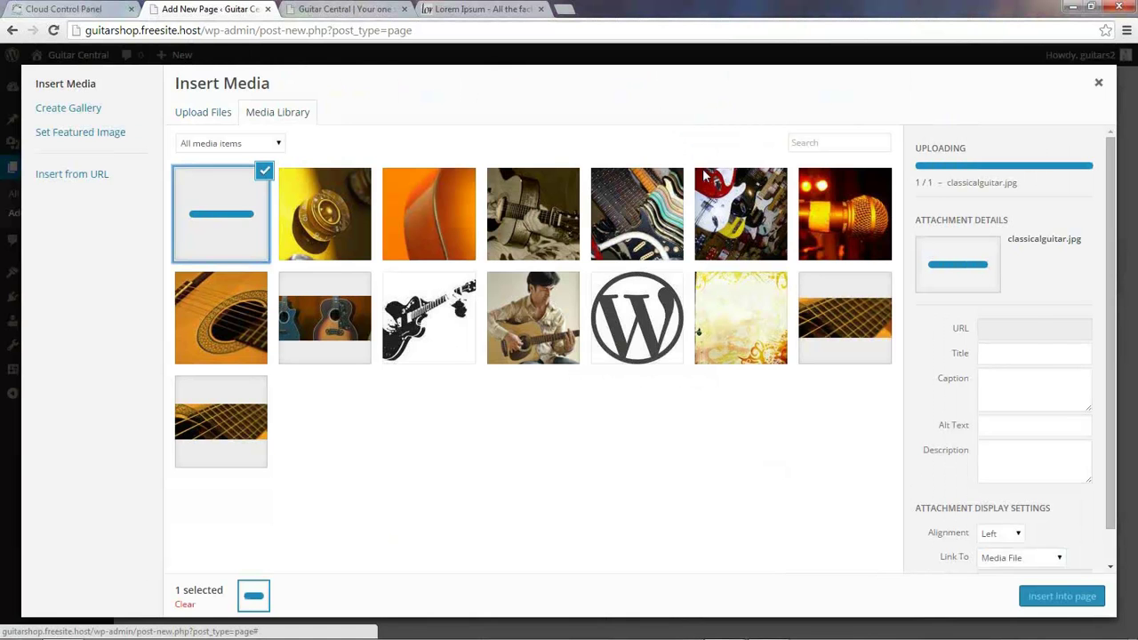
pyautogui.click(1020, 491)
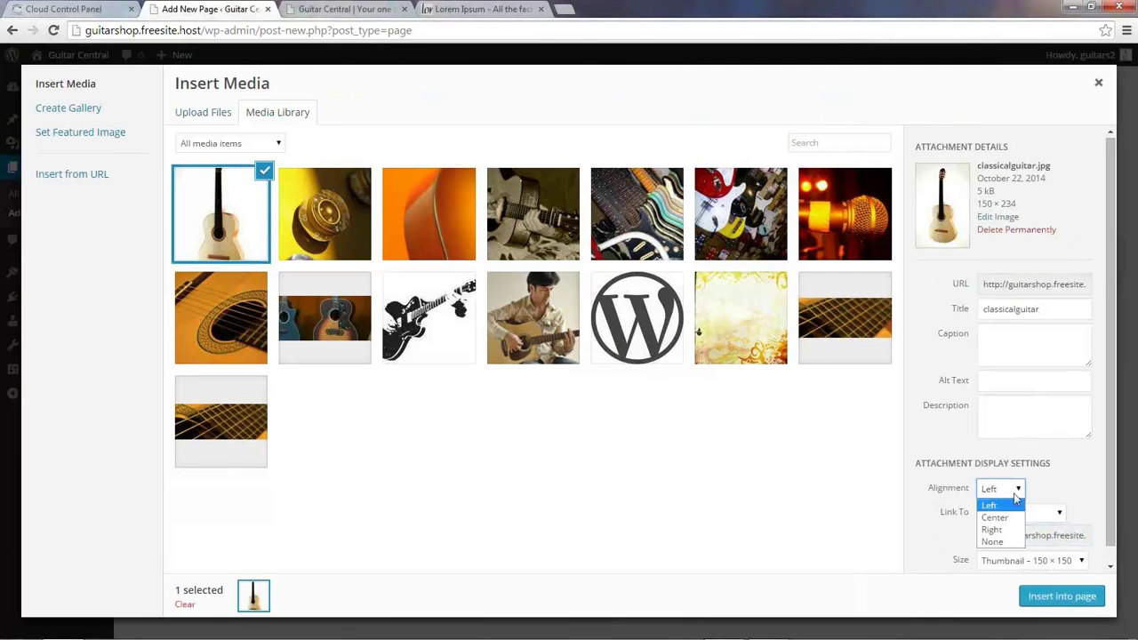
pyautogui.click(996, 530)
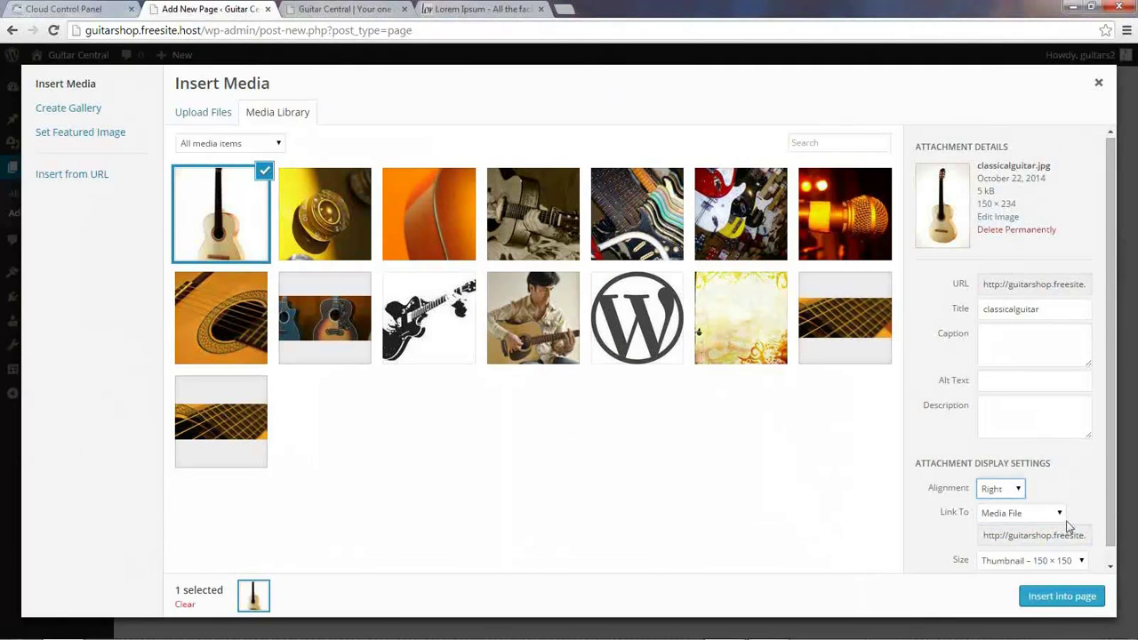
pyautogui.scroll(-1, 1070, 534)
pyautogui.click(1061, 596)
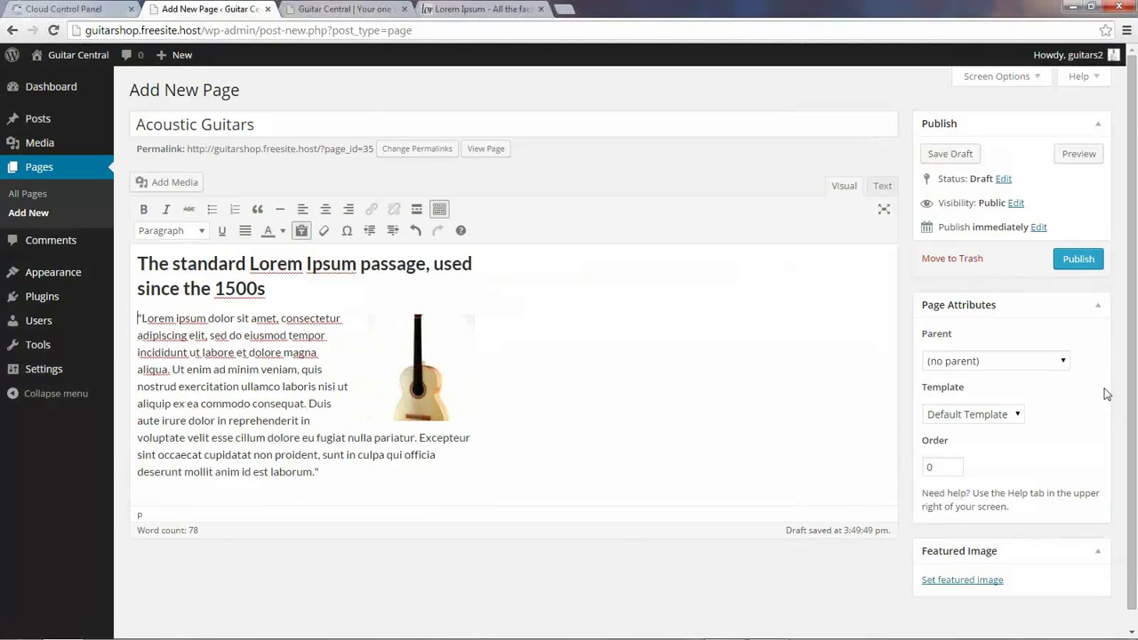
# Step: Set Inventory as the parent of the Acoustic Guitars page and publish the page
pyautogui.click(1052, 362)
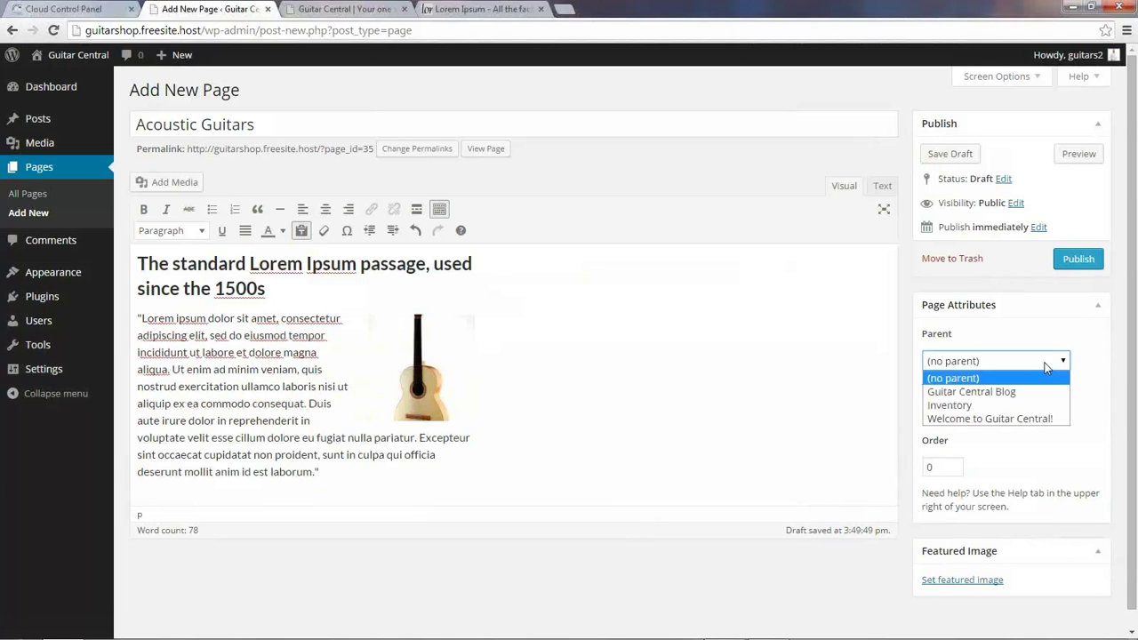
pyautogui.click(950, 405)
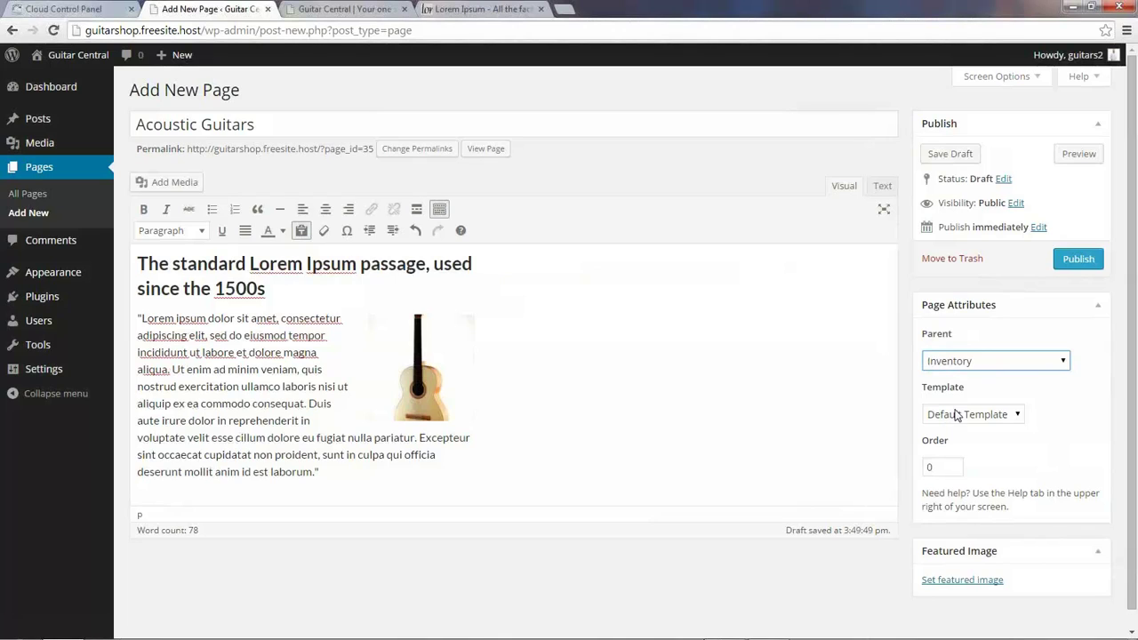
pyautogui.click(1078, 262)
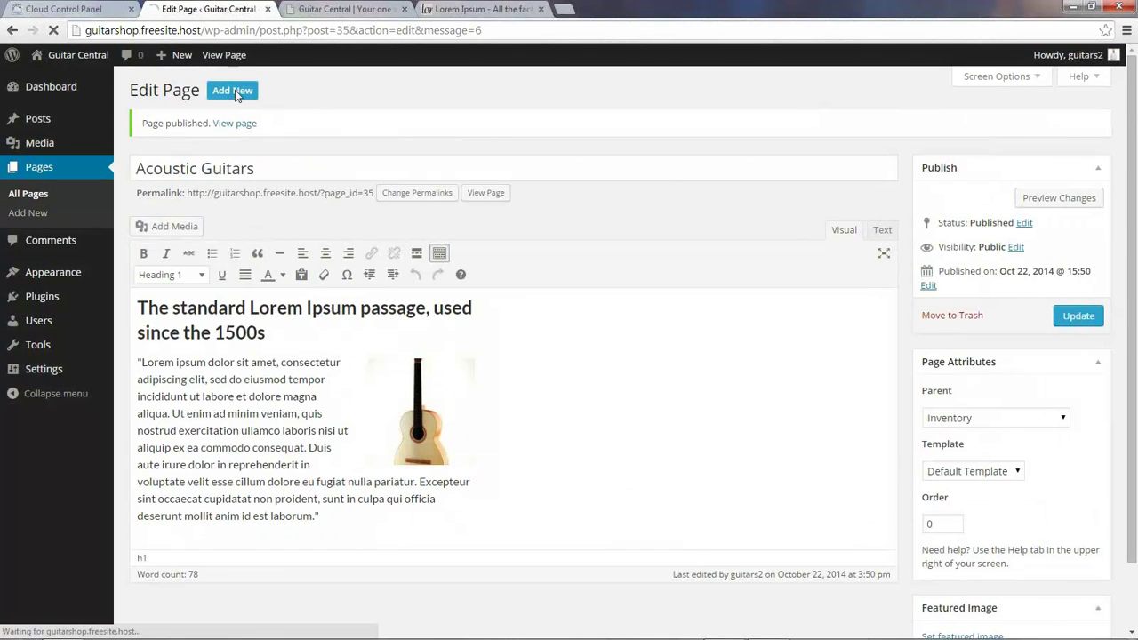
# Step: Create a new page titled "Electric Guitars"
pyautogui.click(234, 92)
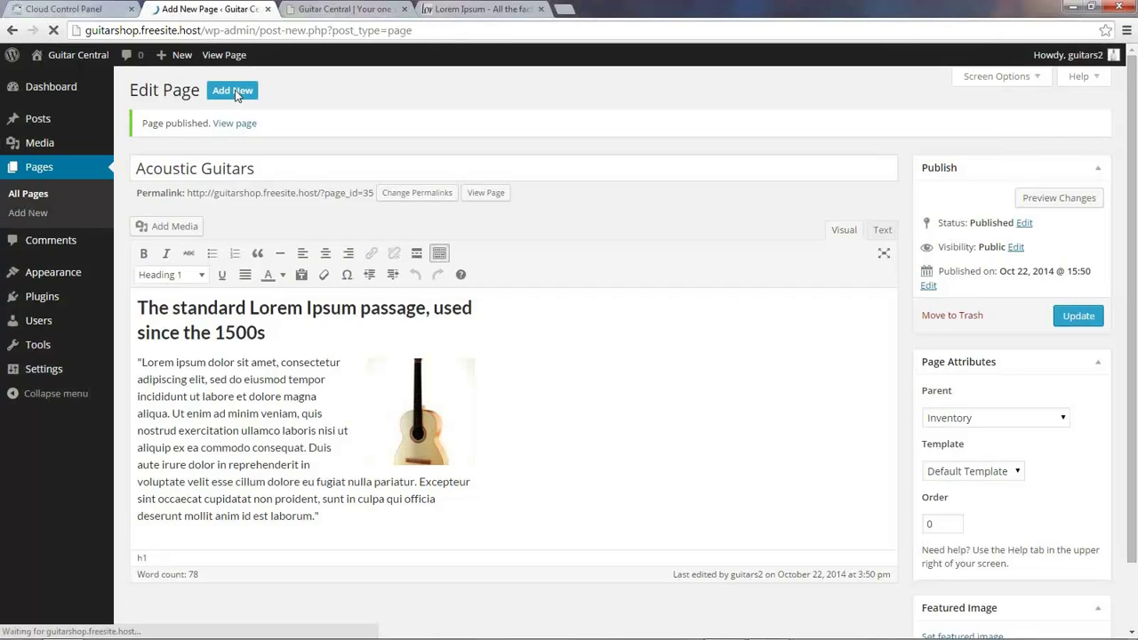
pyautogui.write('E')
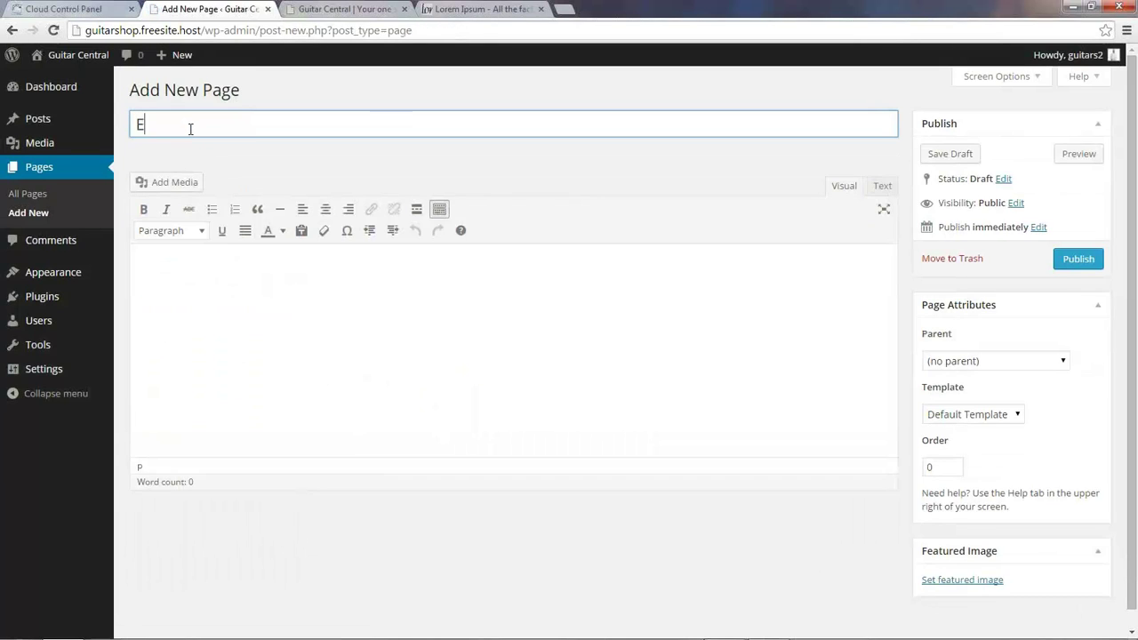
pyautogui.write('lectric Guitars')
pyautogui.click(301, 231)
pyautogui.hotkey('ctrl', 'v')
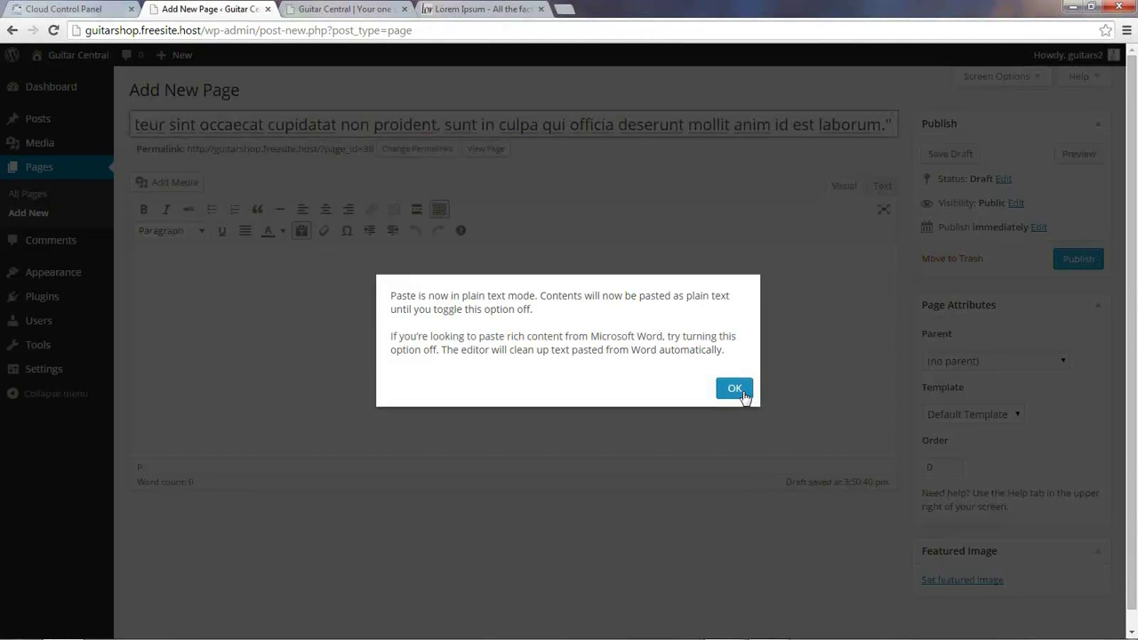
pyautogui.click(734, 389)
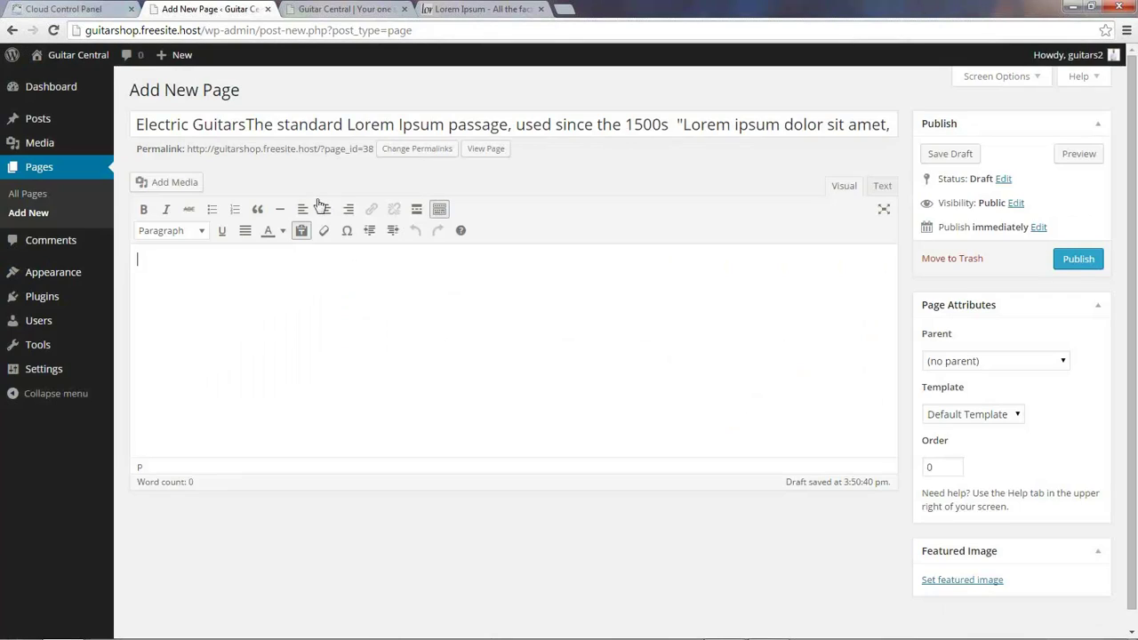
pyautogui.click(262, 127)
pyautogui.hotkey('ctrl', 'a')
pyautogui.press('BackSpace')
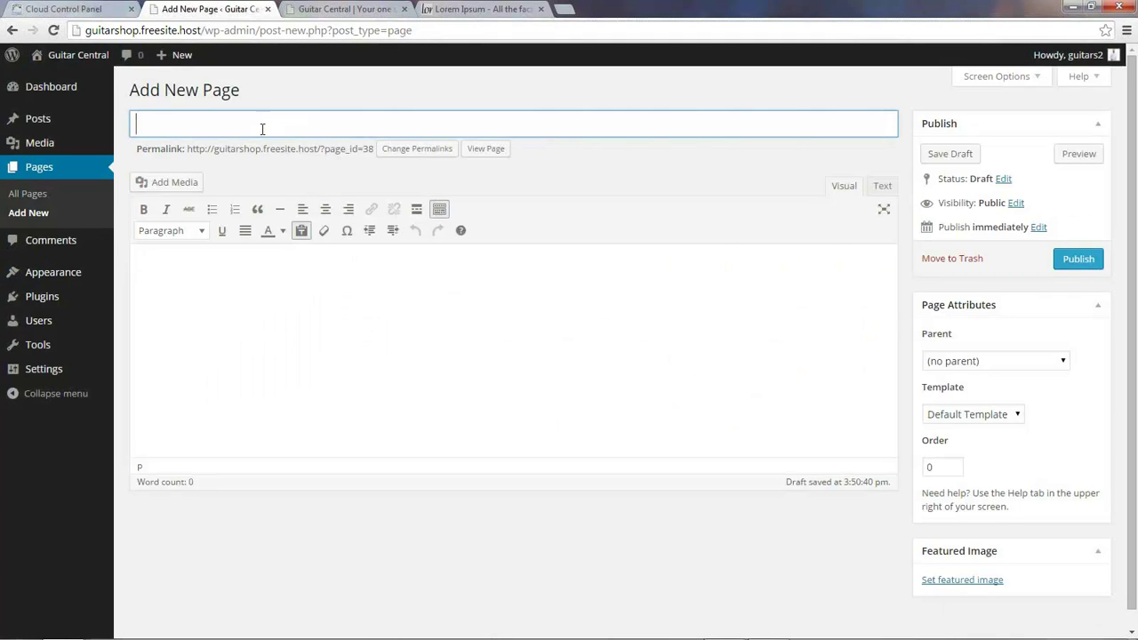
pyautogui.write('Electric Guitars')
# Step: Paste the standard Lorem Ipsum passage with its title line as plain text into the body of the Electric Guitars page
pyautogui.click(279, 310)
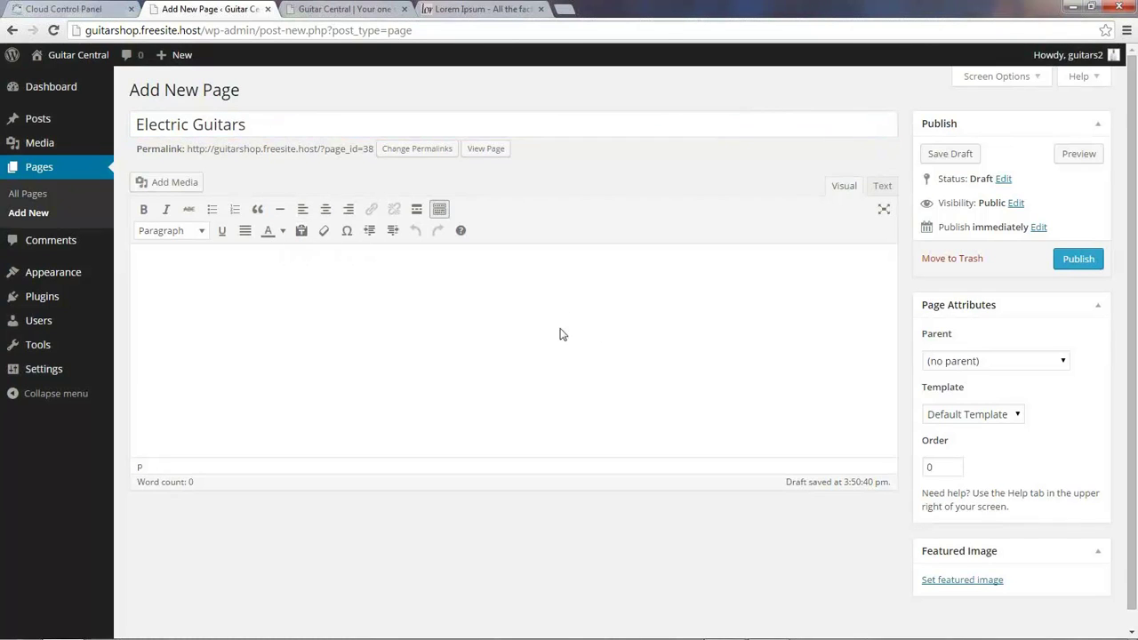
pyautogui.click(300, 230)
pyautogui.write('The standard Lorem Ipsum passage, used since the 1500s "Lorem ipsum dolor sit amet, consectetur adipiscing elit, sed do eiusmod tempor incididunt ut labore et dolore magna aliqua. Ut enim ad minim veniam, quis nostrud exercitation ullamco laboris nisi ut aliquip ex ea commodo consequat. Duis aute irure dolor in reprehenderit in voluptate velit esse cillum dolore eu fugiat nulla pariatur. Excepteur sint occaecat cupidatat non proident, sunt in culpa qui officia deserunt mollit anim id est laborum."')
# Step: Separate the line "The standard Lorem Ipsum passage, used since the 1500s" from the Electric Guitars body text and format it as Heading 1
pyautogui.click(424, 260)
pyautogui.press('Return')
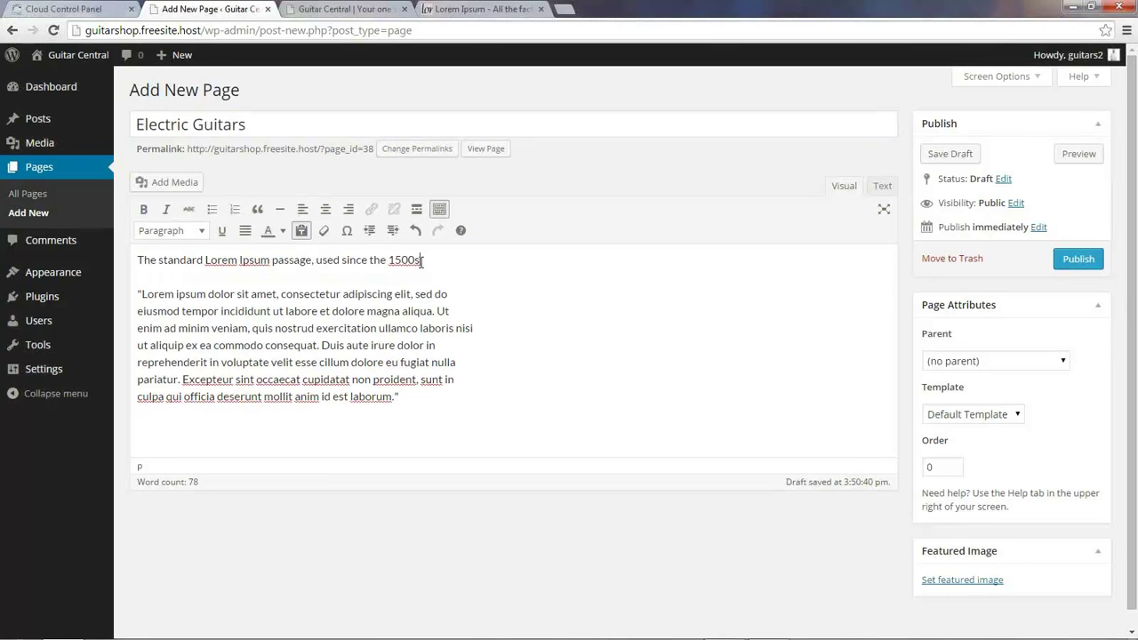
pyautogui.moveTo(425, 259); pyautogui.dragTo(123, 265)
pyautogui.click(171, 230)
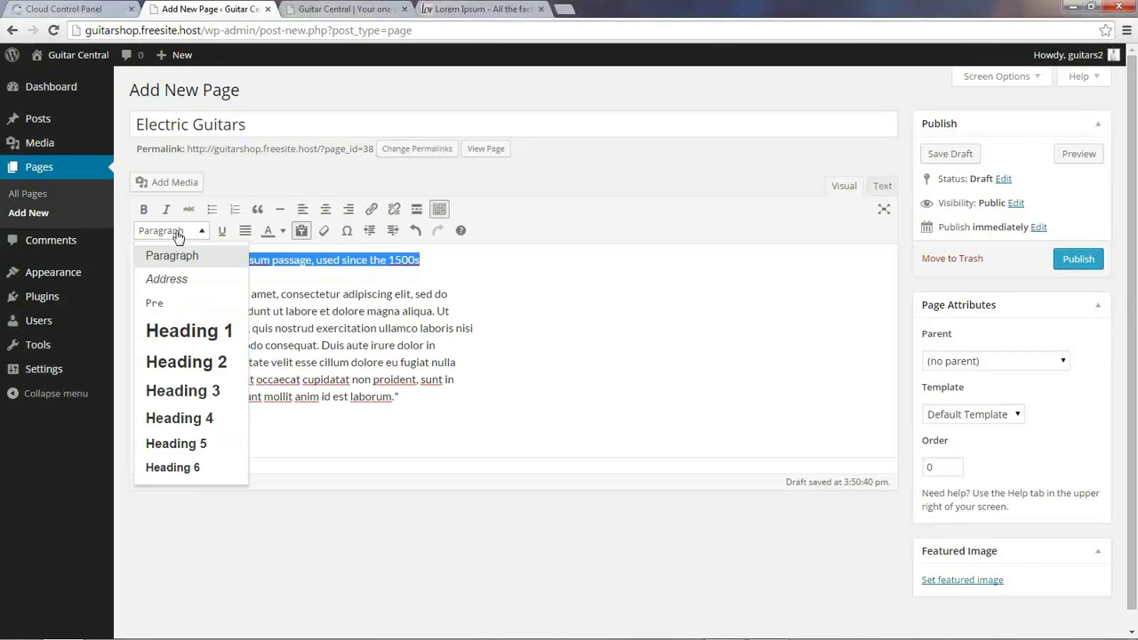
pyautogui.click(193, 333)
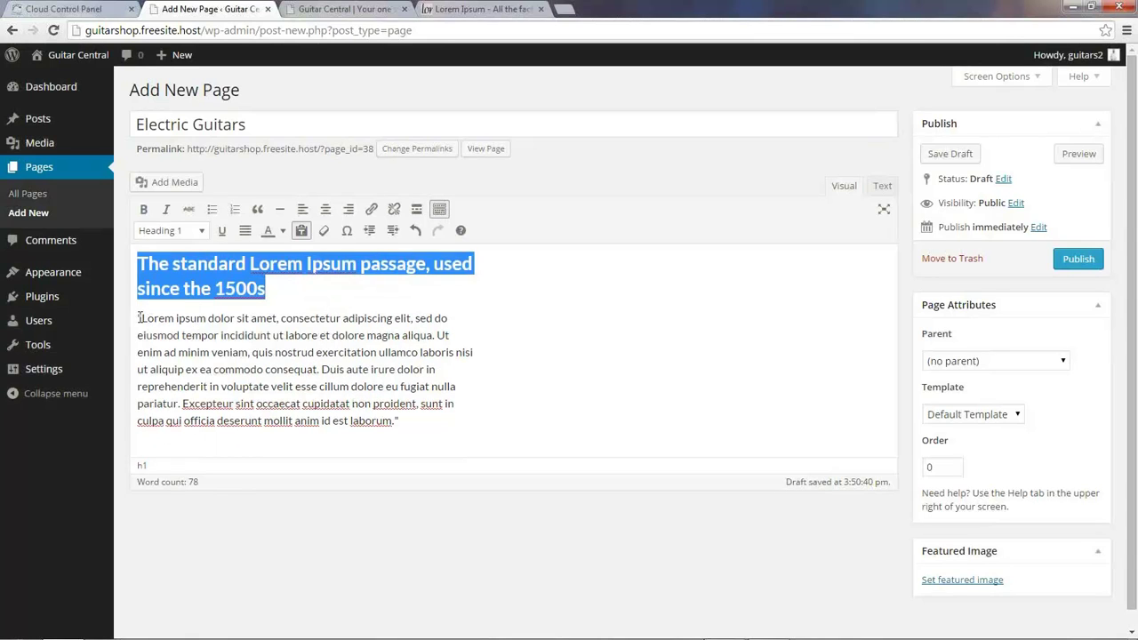
# Step: Upload electricguitar.jpg from the guitar images folder and insert it at the start of the body paragraph with right alignment
pyautogui.click(139, 318)
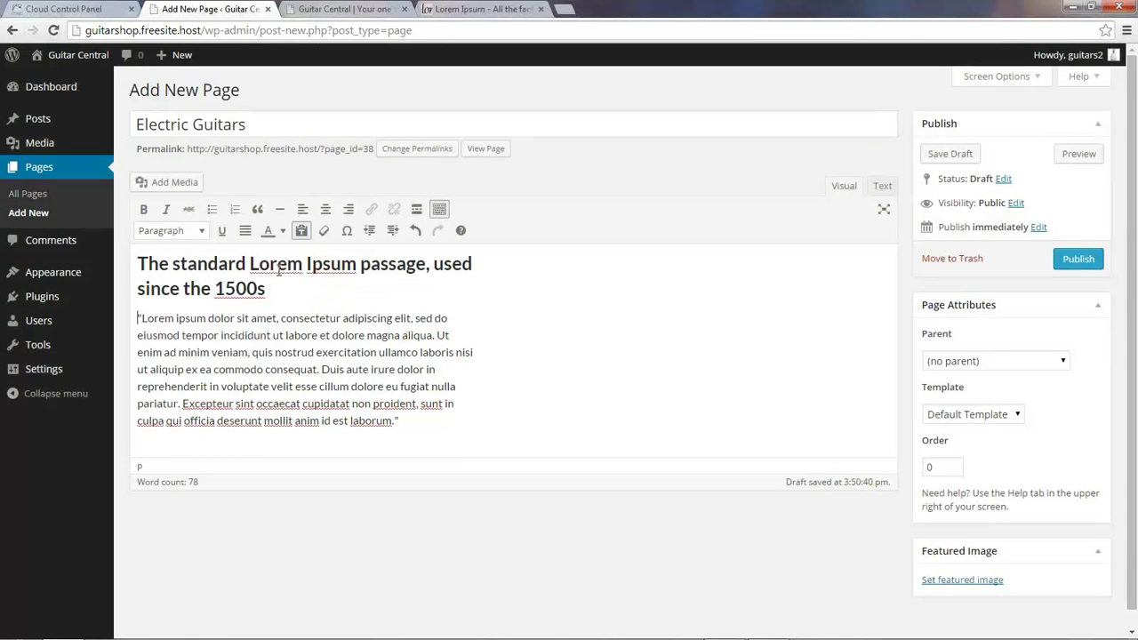
pyautogui.click(189, 184)
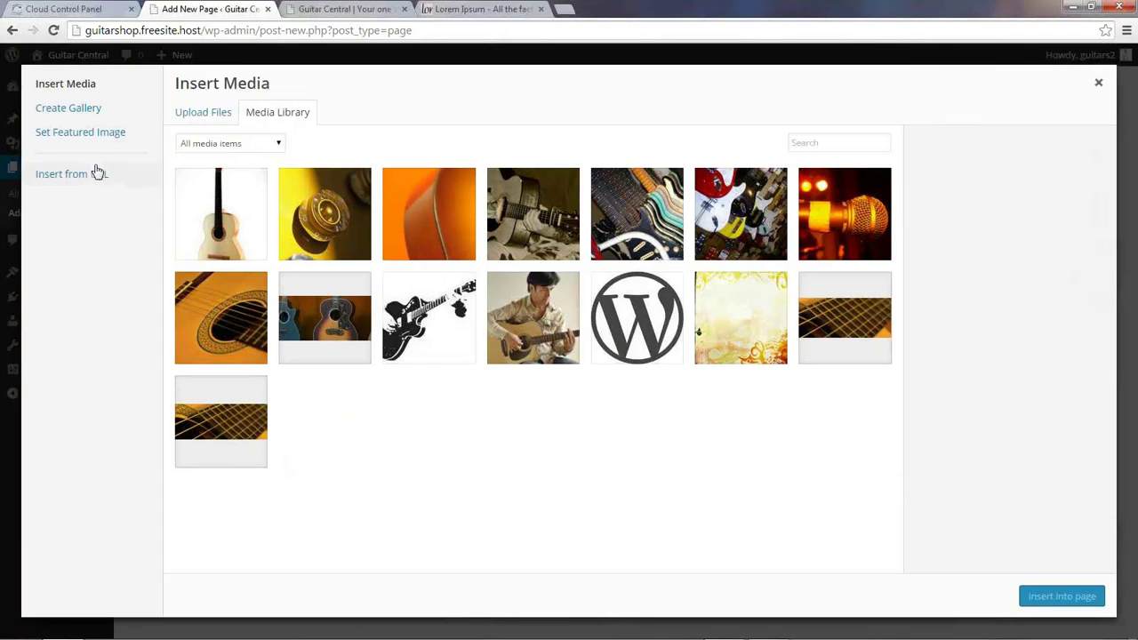
pyautogui.click(202, 116)
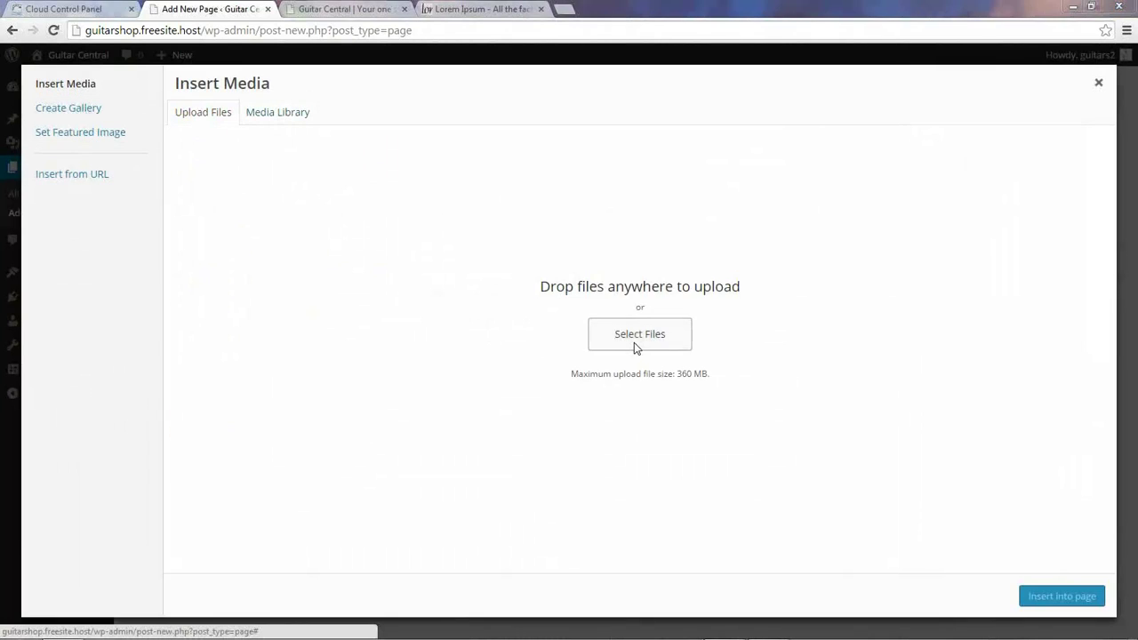
pyautogui.click(636, 338)
pyautogui.click(849, 182)
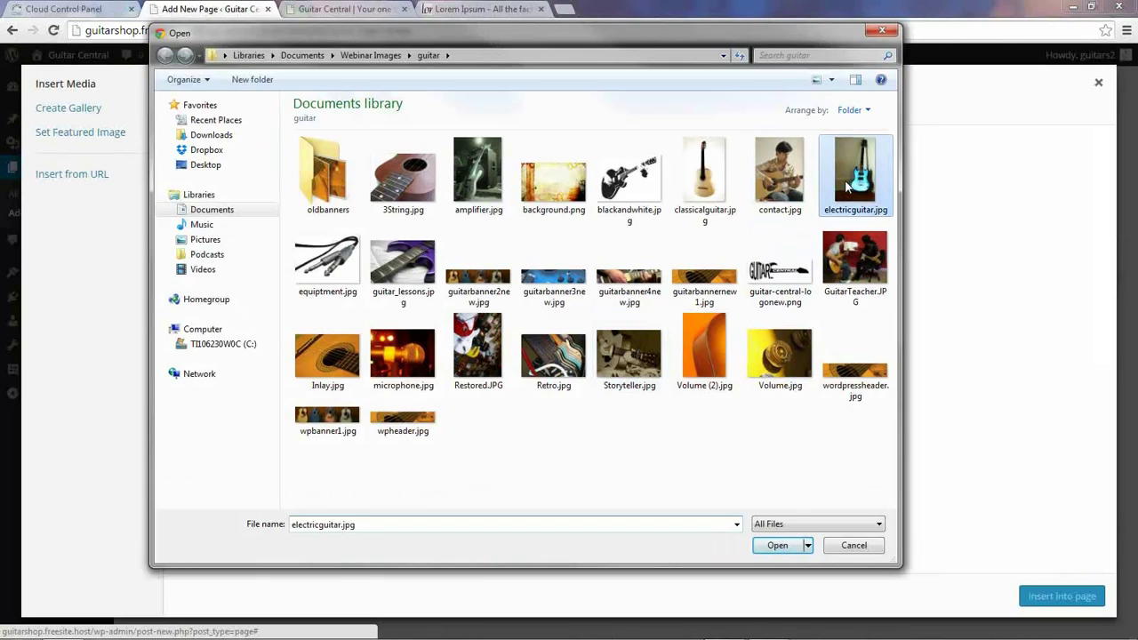
pyautogui.doubleClick(849, 182)
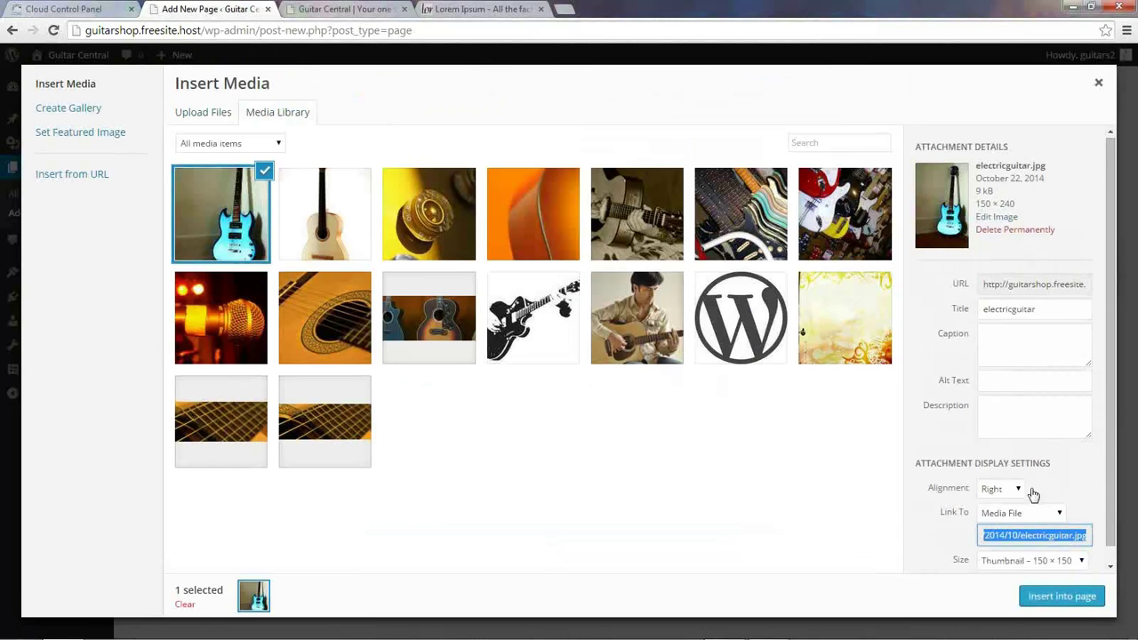
pyautogui.click(1062, 597)
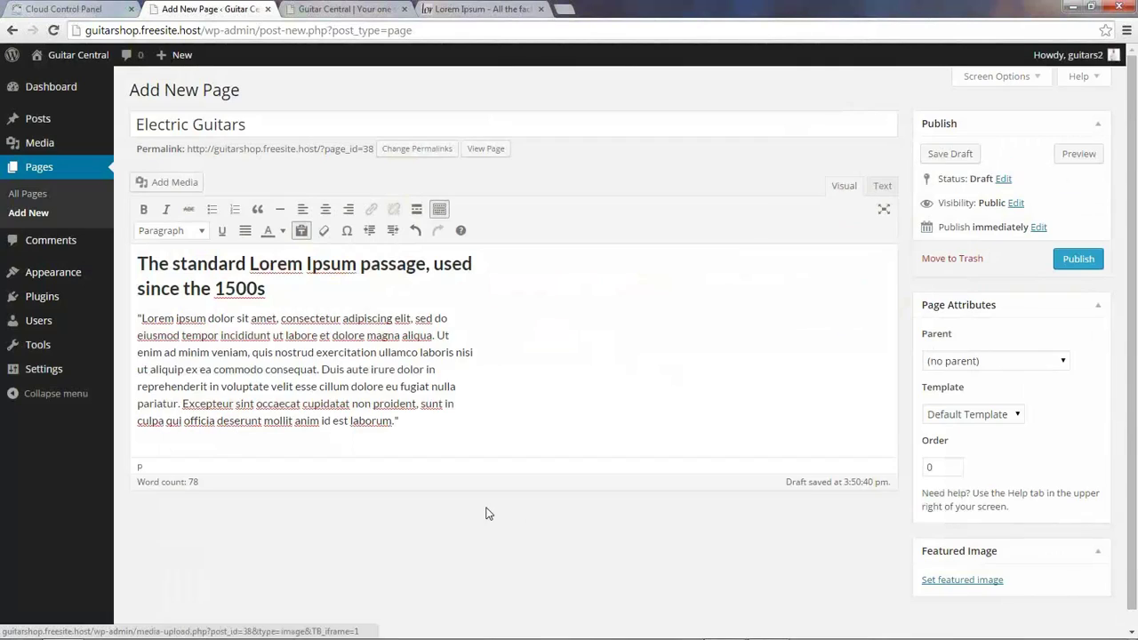
# Step: Set Inventory as the parent of the Electric Guitars page and publish the page
pyautogui.click(1061, 362)
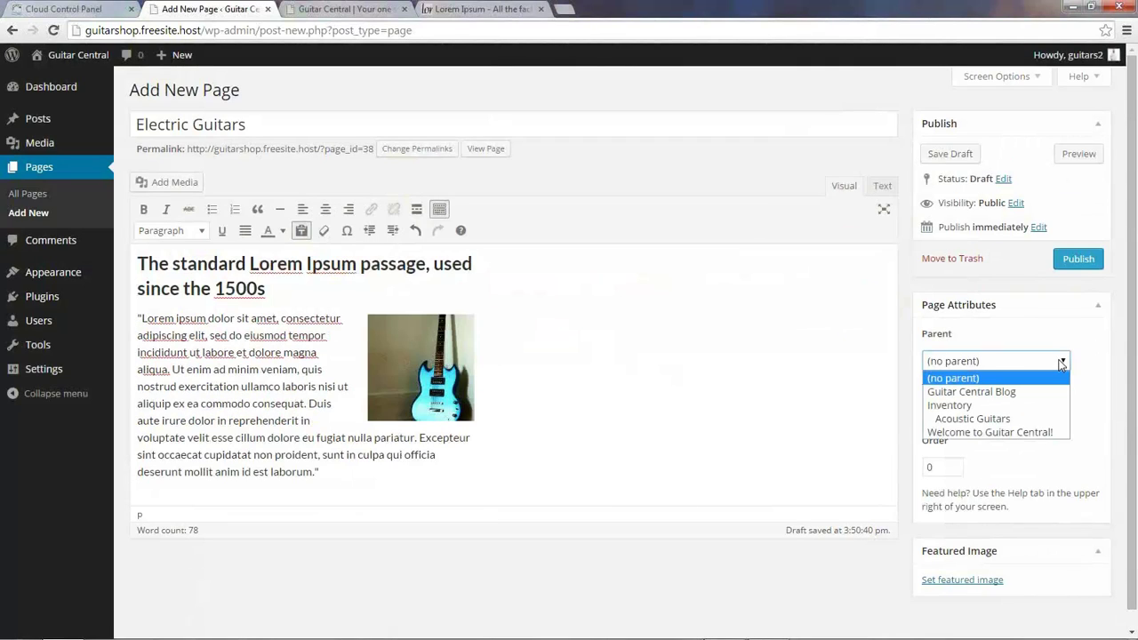
pyautogui.click(958, 411)
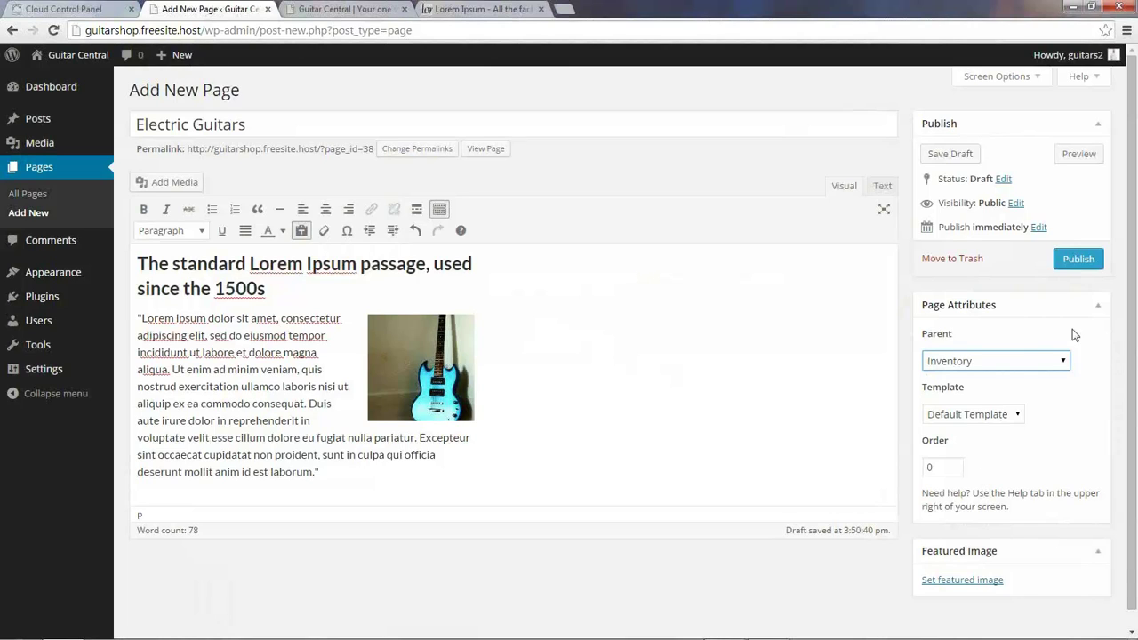
pyautogui.click(1069, 262)
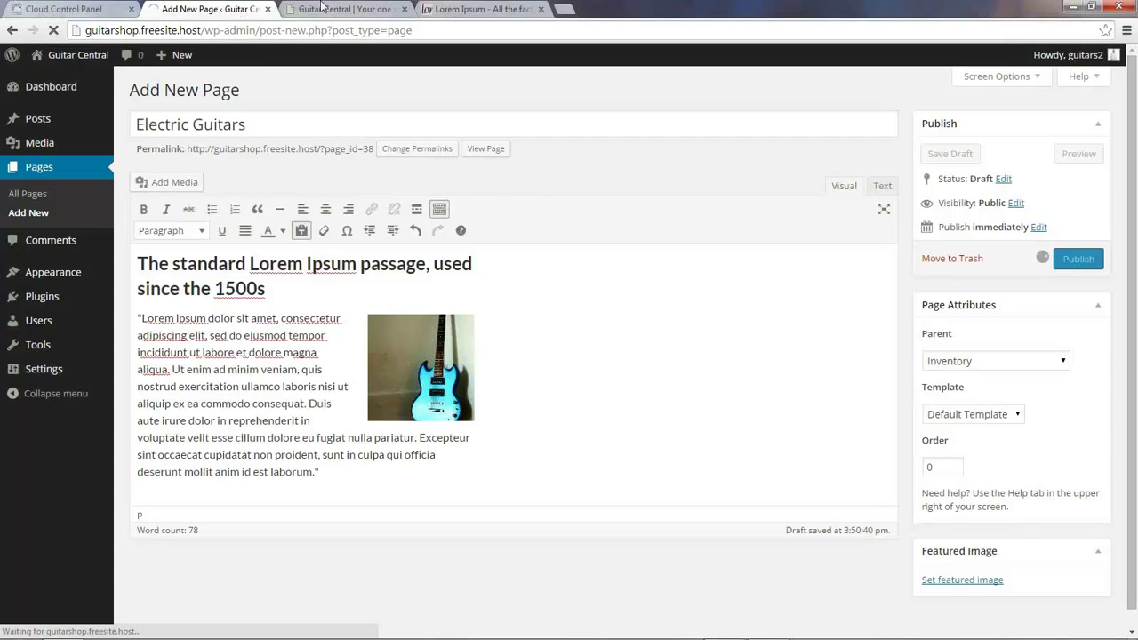
# Step: Reload the live Guitar Central site and look through its Inventory page
pyautogui.click(354, 11)
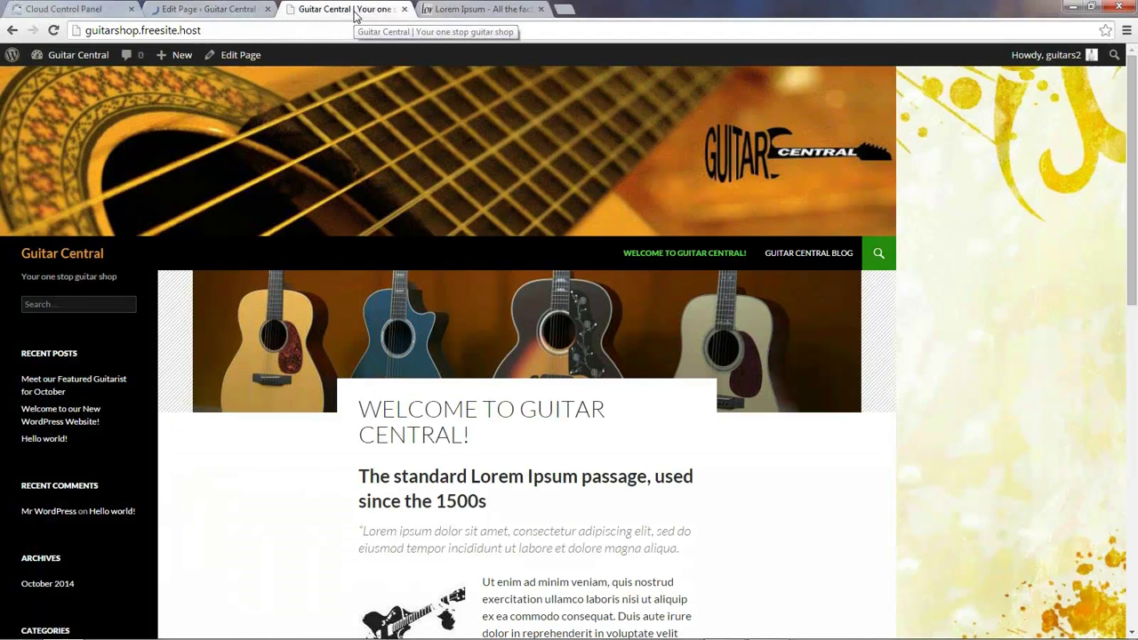
pyautogui.click(53, 30)
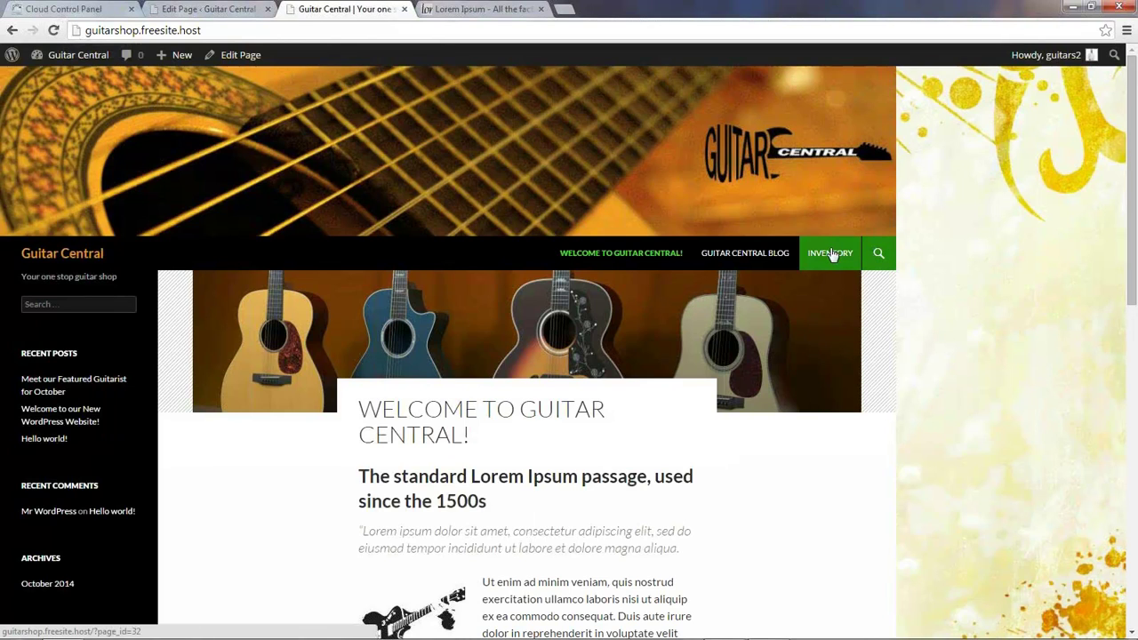
pyautogui.click(831, 253)
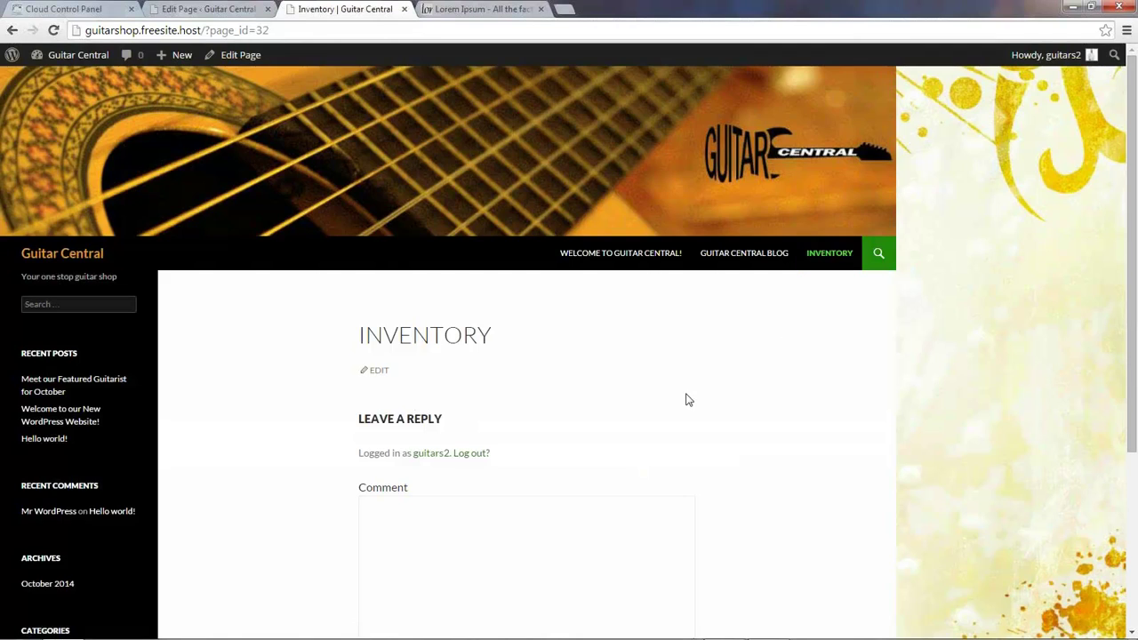
pyautogui.scroll(-3, 360, 328)
pyautogui.scroll(2, 580, 280)
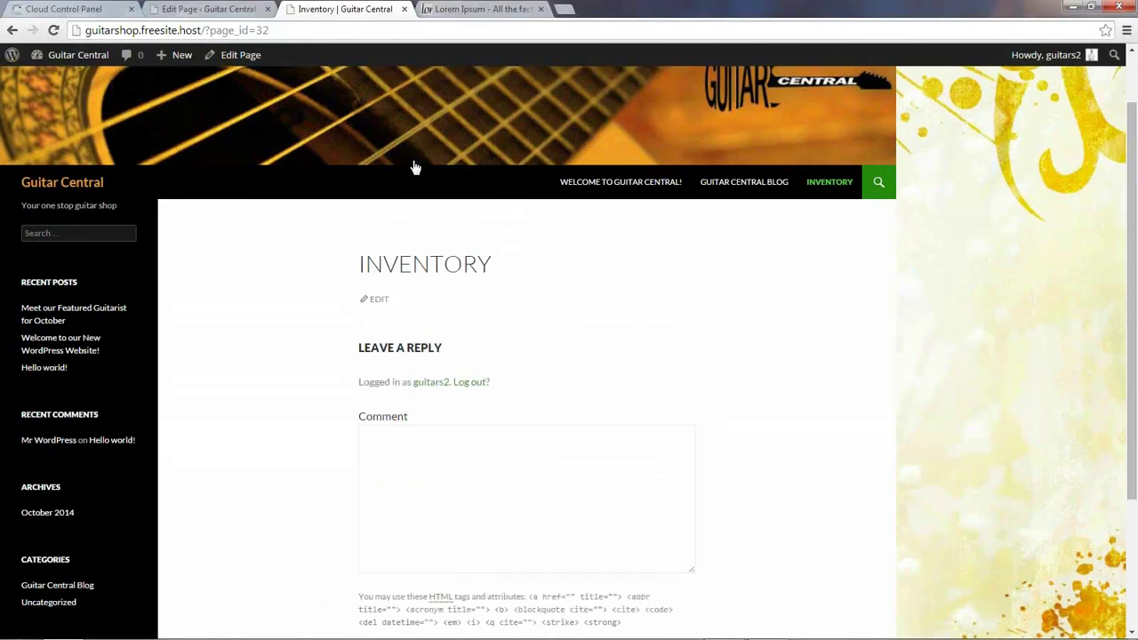
# Step: Open the list of all pages in the site admin and hide its Comments column
pyautogui.click(209, 10)
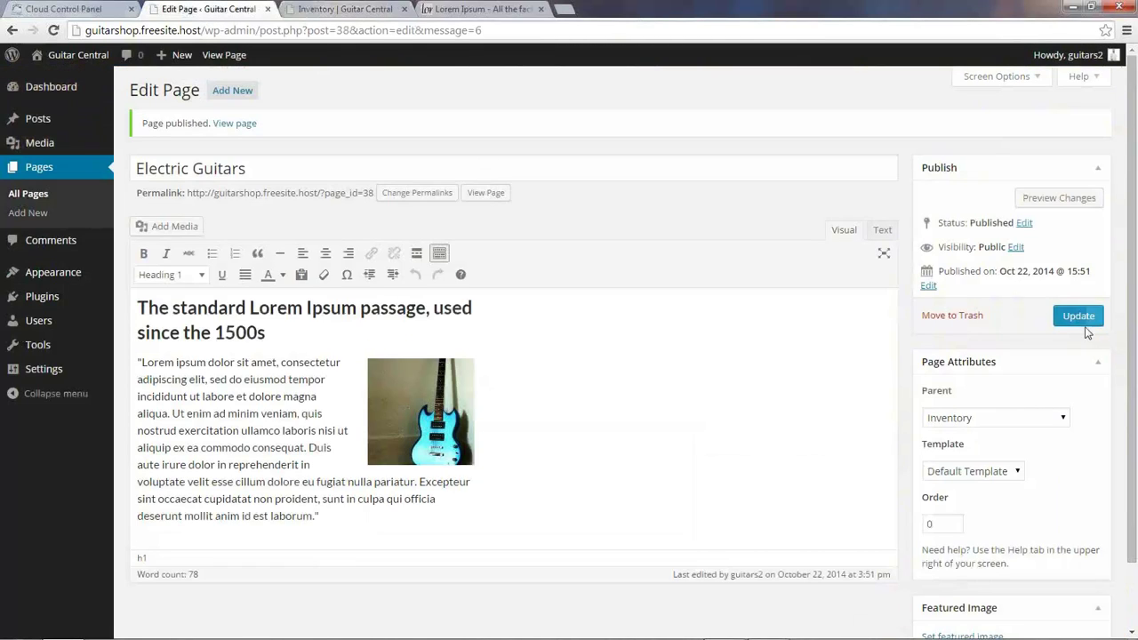
pyautogui.click(32, 191)
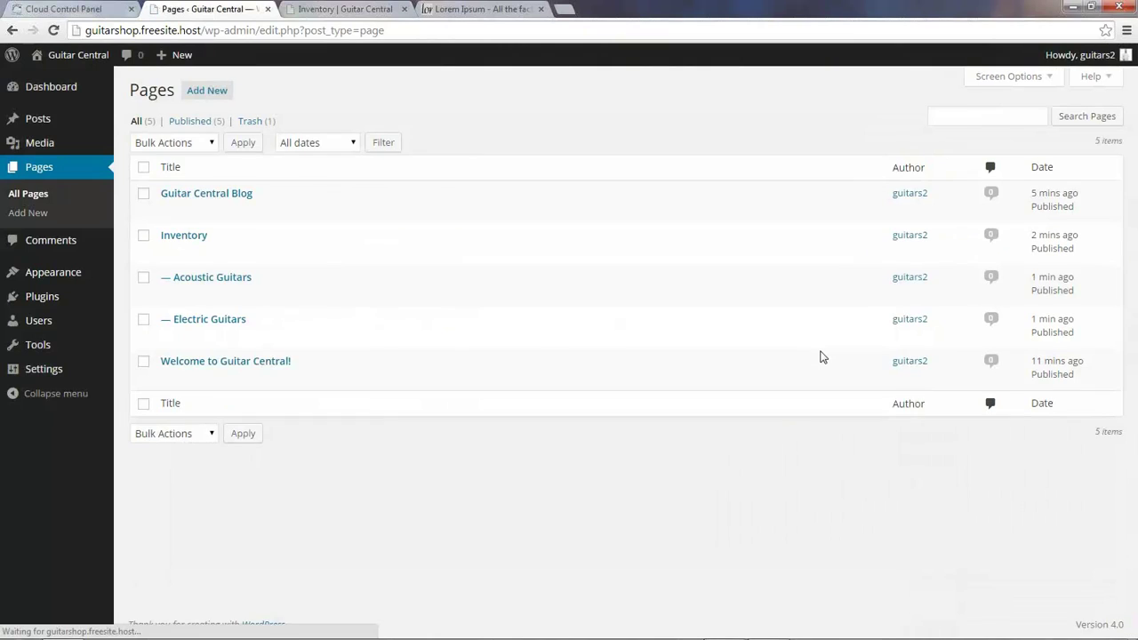
pyautogui.click(1053, 80)
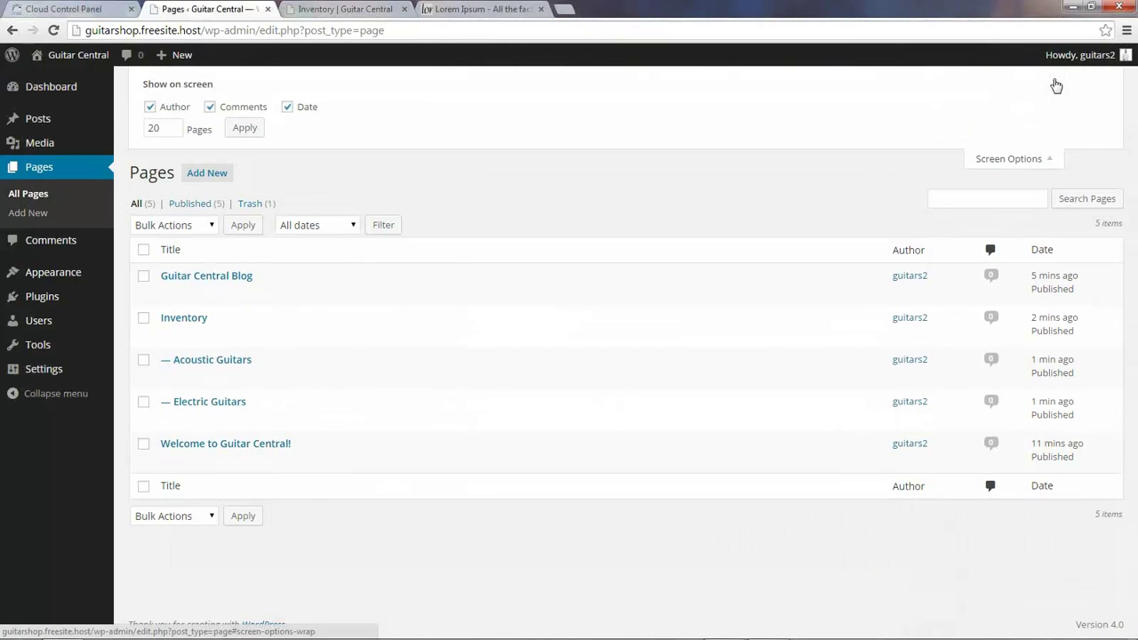
pyautogui.click(210, 107)
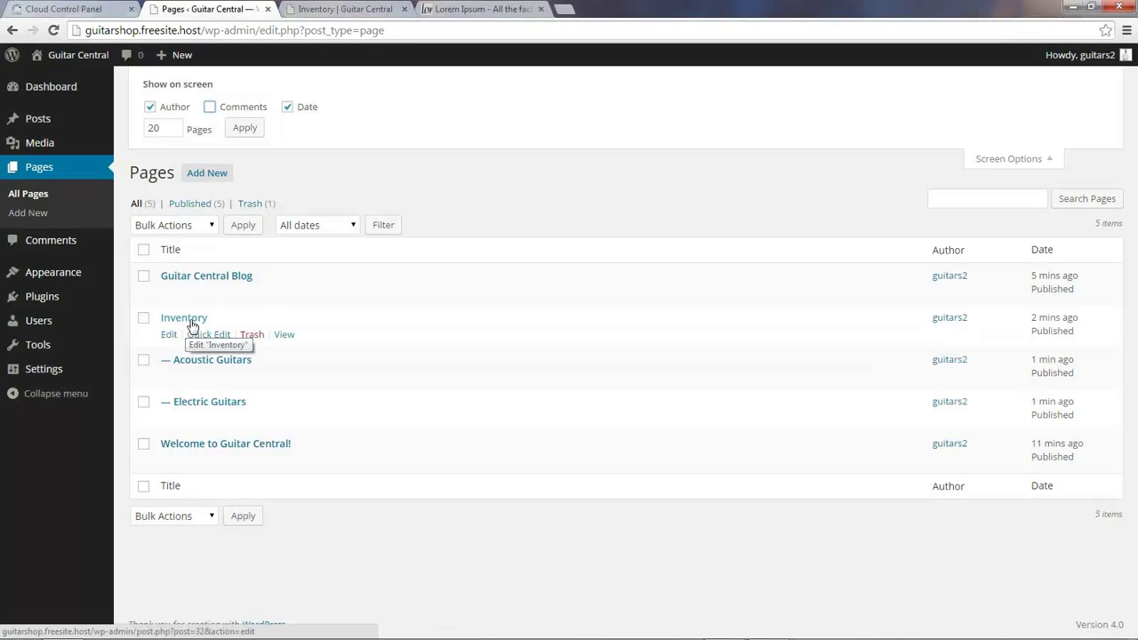
pyautogui.click(212, 225)
pyautogui.click(322, 208)
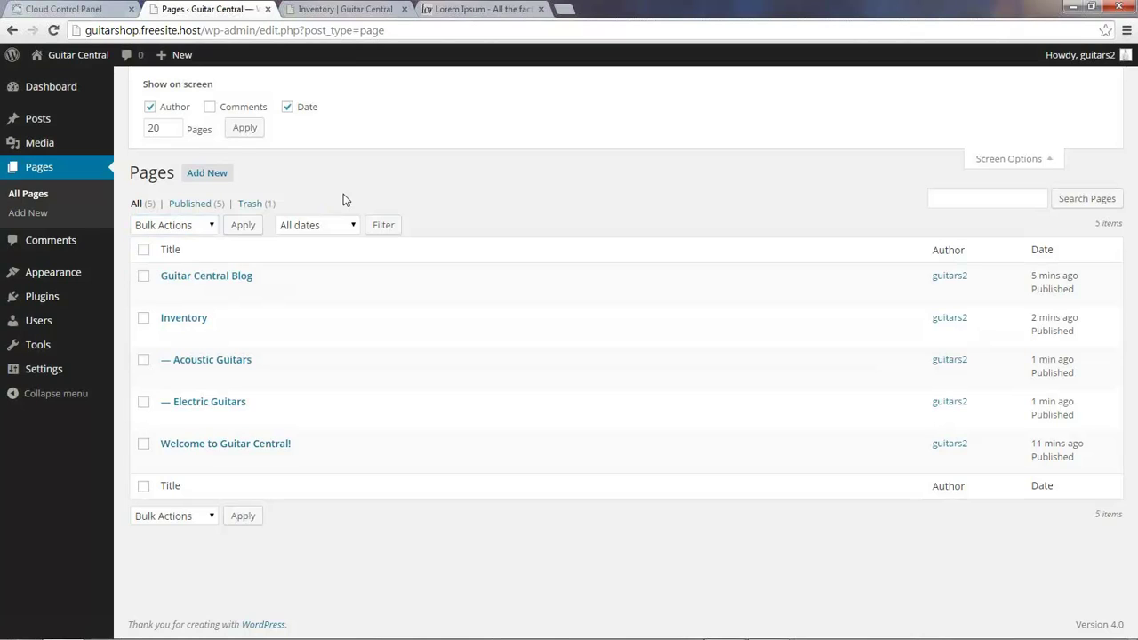
pyautogui.moveTo(181, 362)
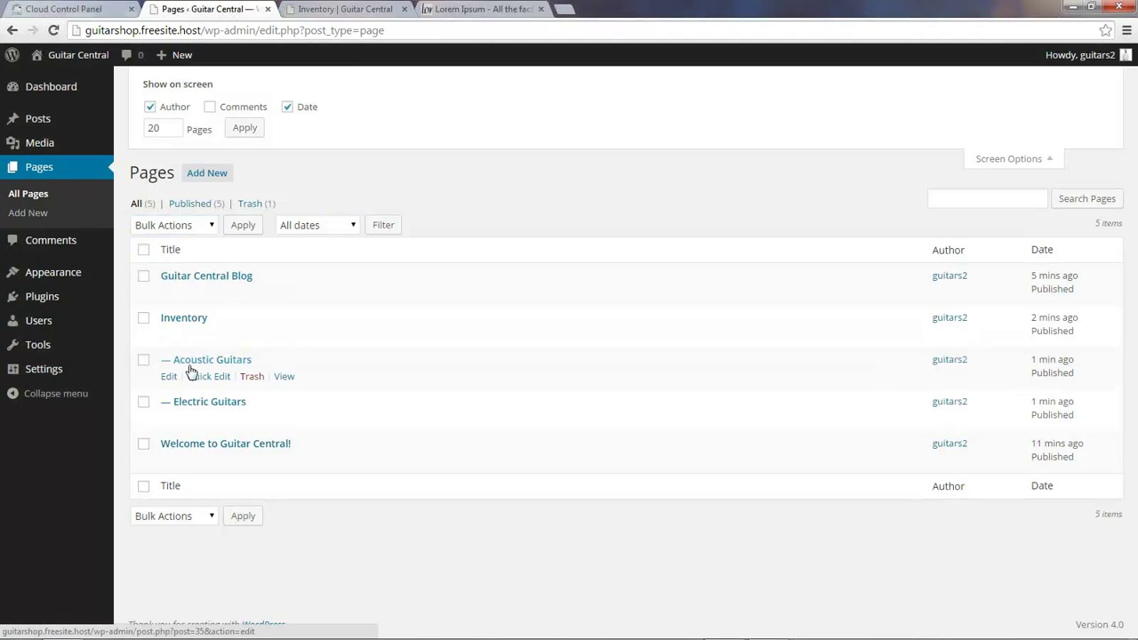
pyautogui.moveTo(172, 320)
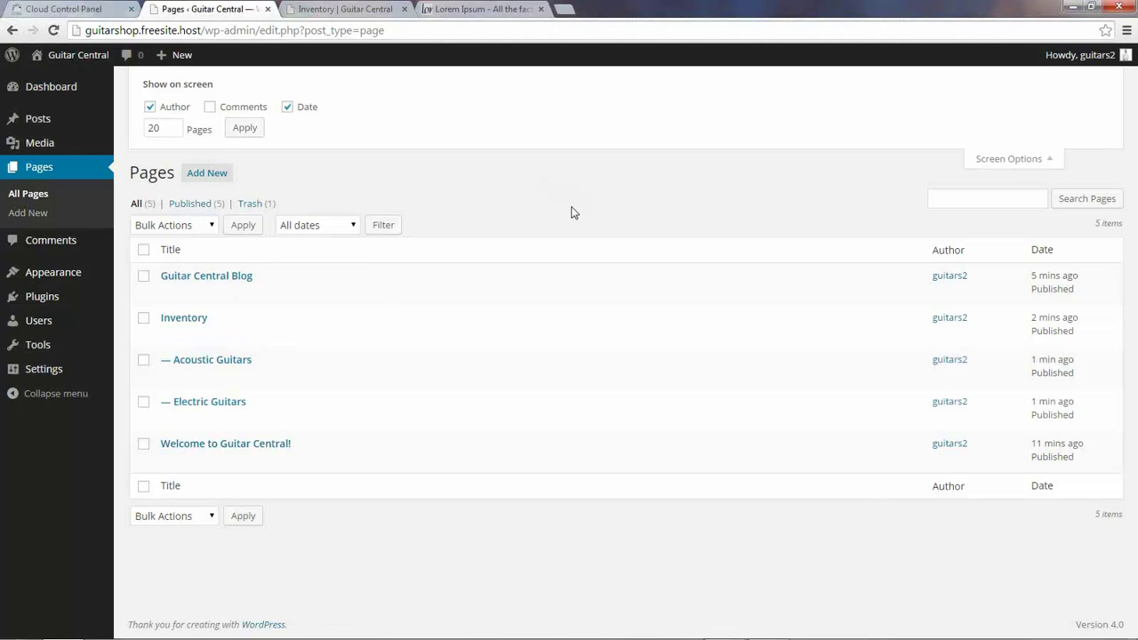
# Step: Check the Inventory item in the live site's navigation for links to its subpages
pyautogui.click(340, 11)
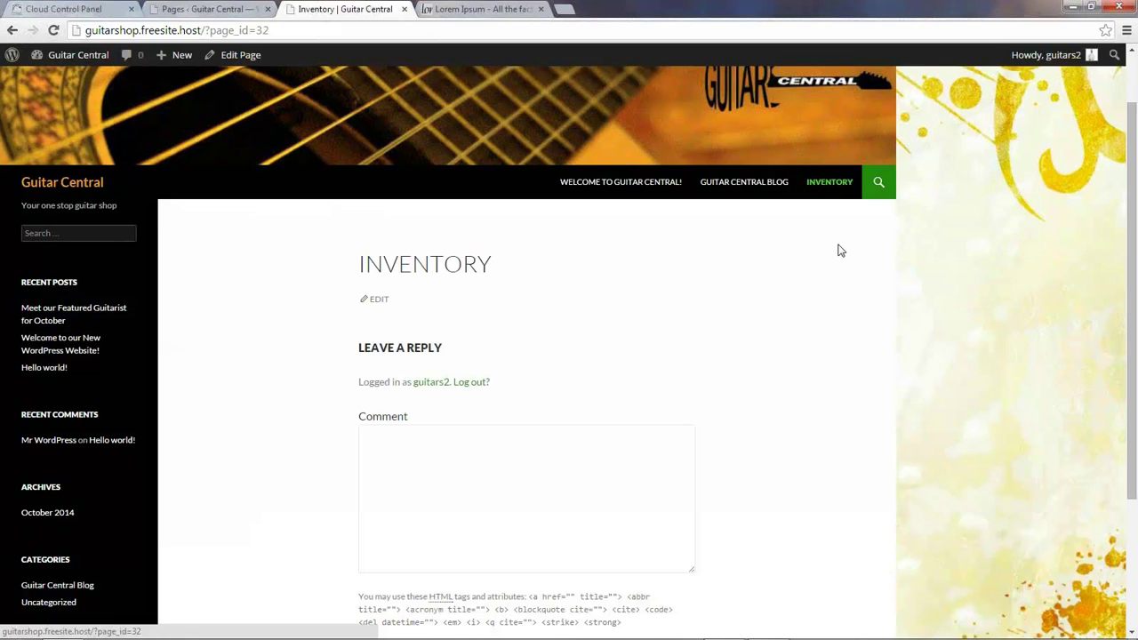
pyautogui.click(825, 193)
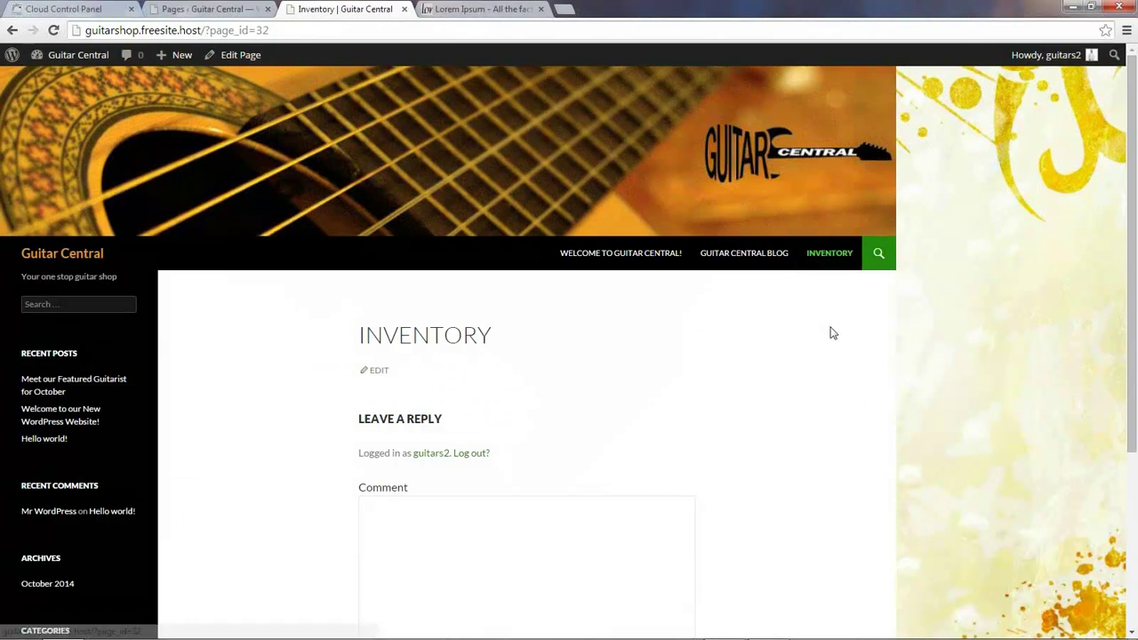
# Step: Add the Electric Guitars and Acoustic Guitars pages to the Main Menu structure in the site admin
pyautogui.click(163, 7)
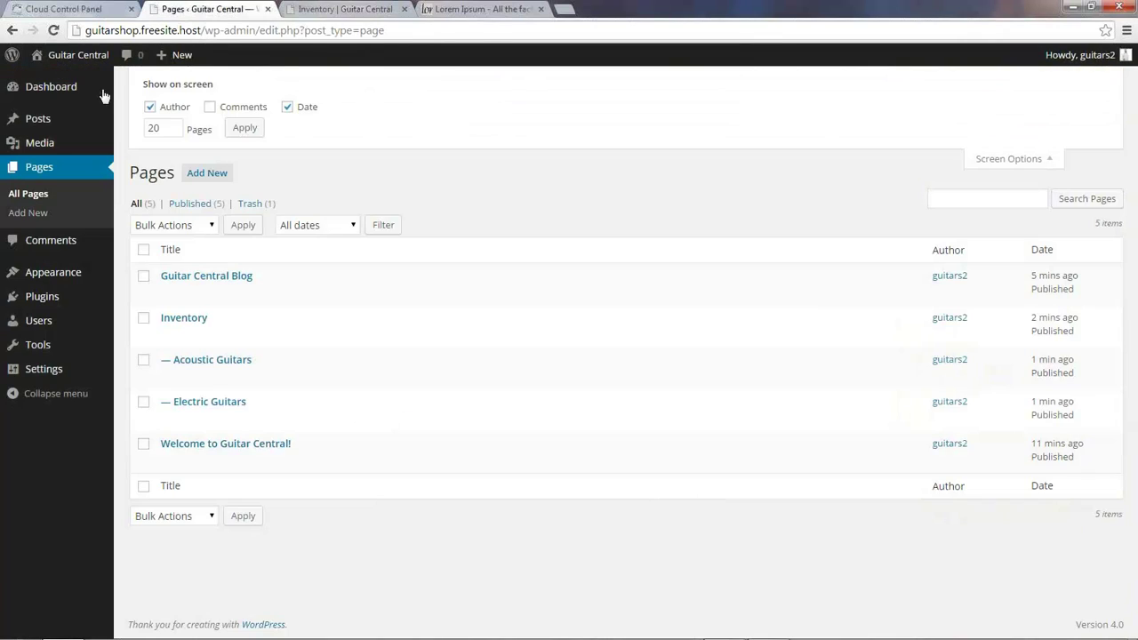
pyautogui.moveTo(43, 273)
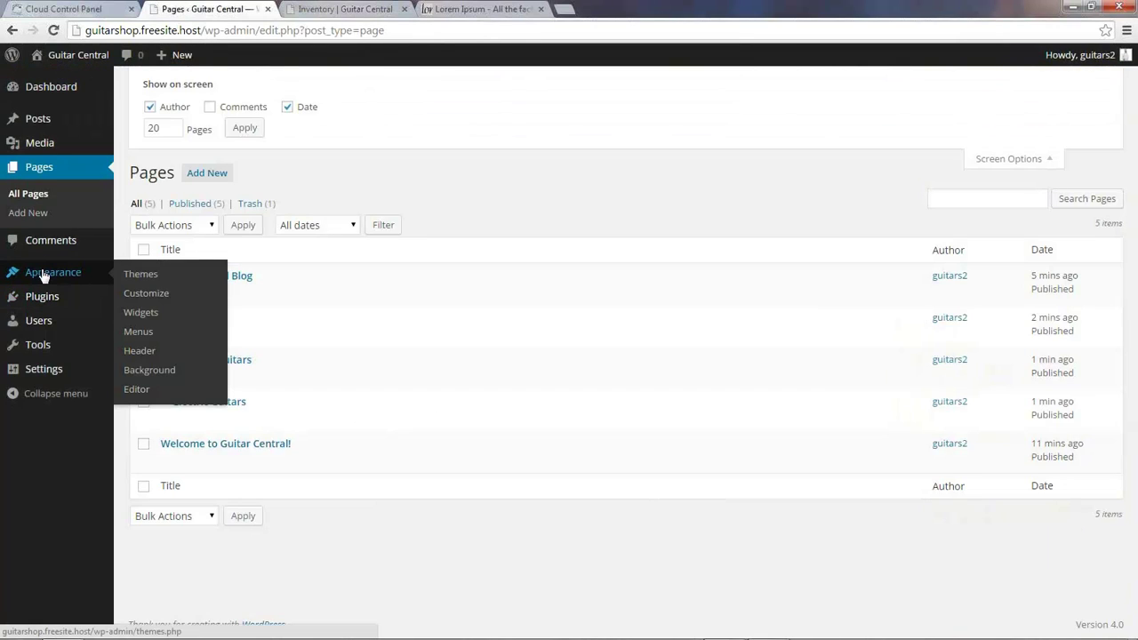
pyautogui.click(143, 334)
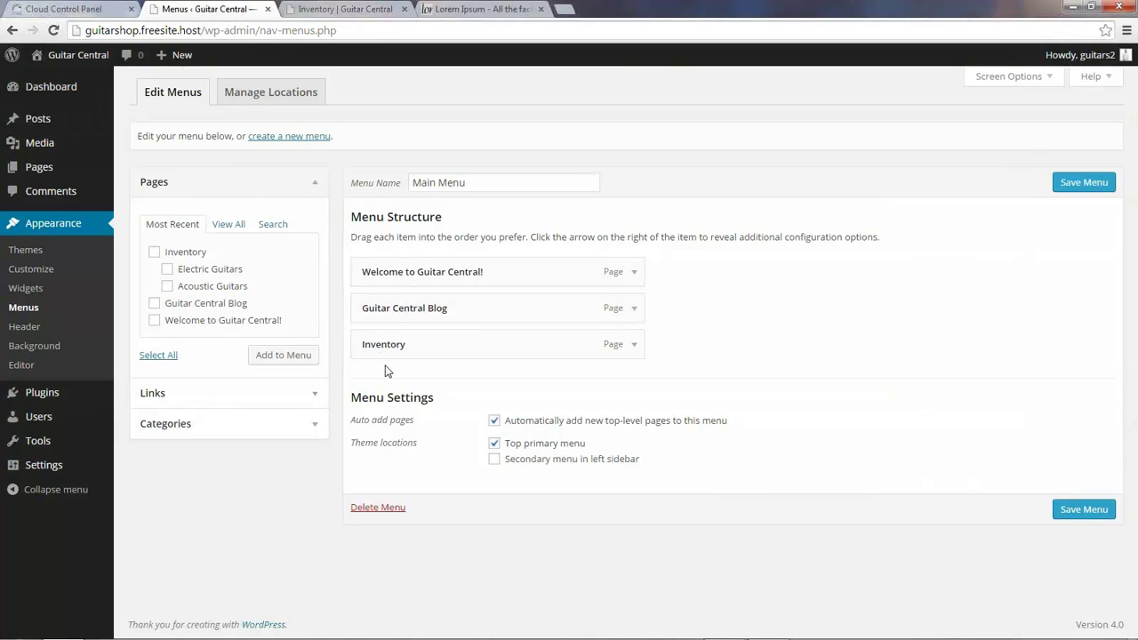
pyautogui.click(168, 269)
pyautogui.click(271, 358)
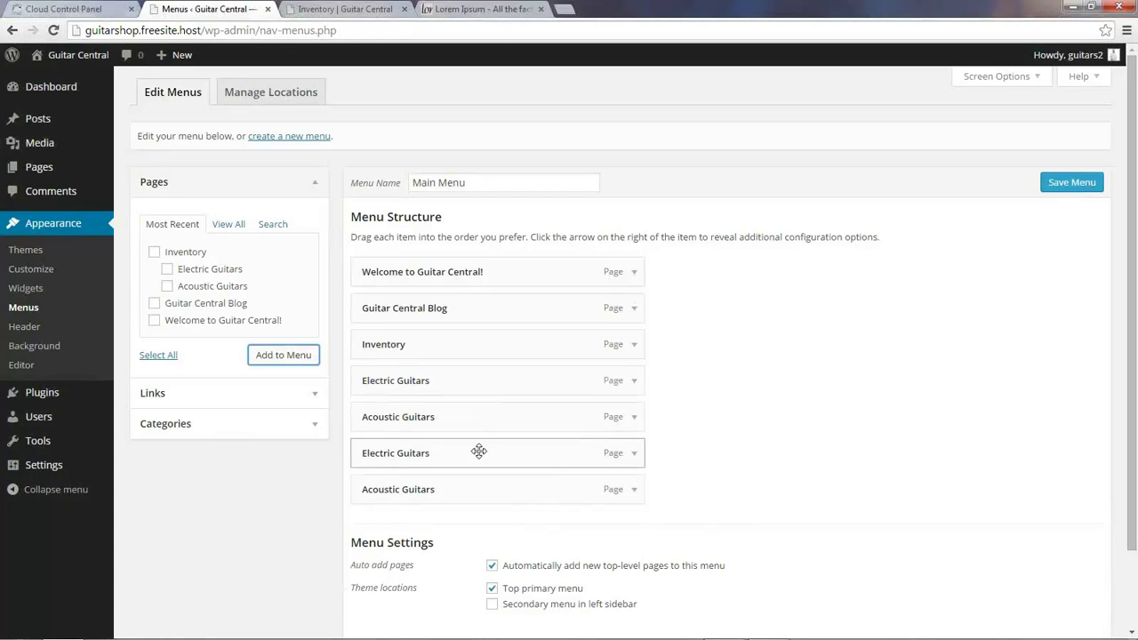
# Step: Remove the duplicate Electric Guitars and Acoustic Guitars items from the end of the Main Menu structure and save the menu
pyautogui.click(634, 457)
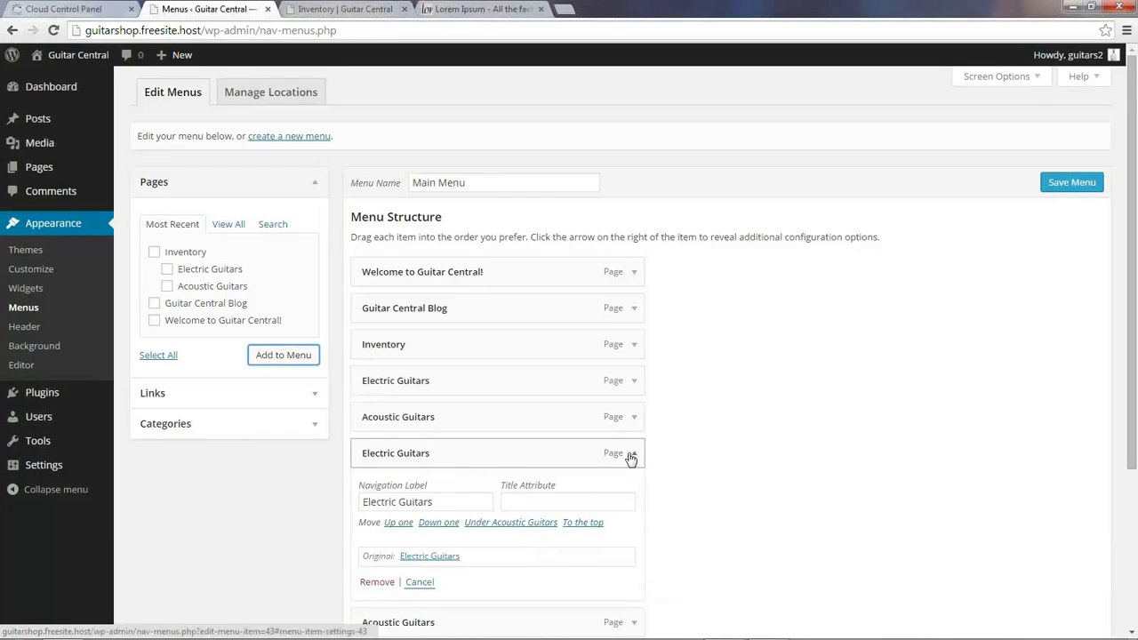
pyautogui.scroll(-1, 628, 457)
pyautogui.click(377, 511)
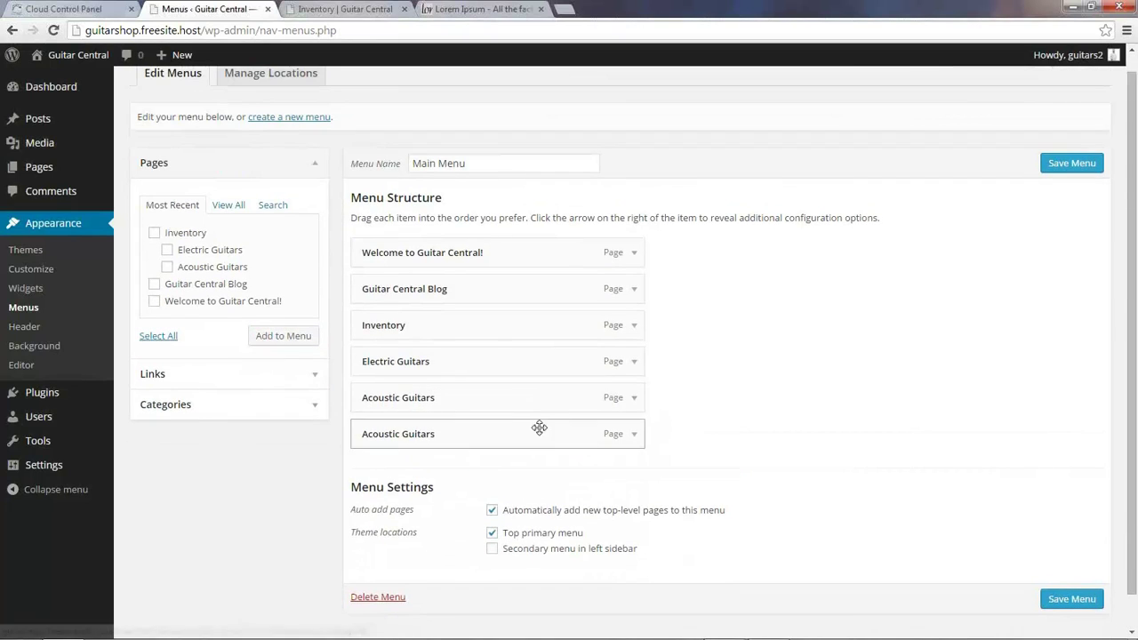
pyautogui.click(633, 434)
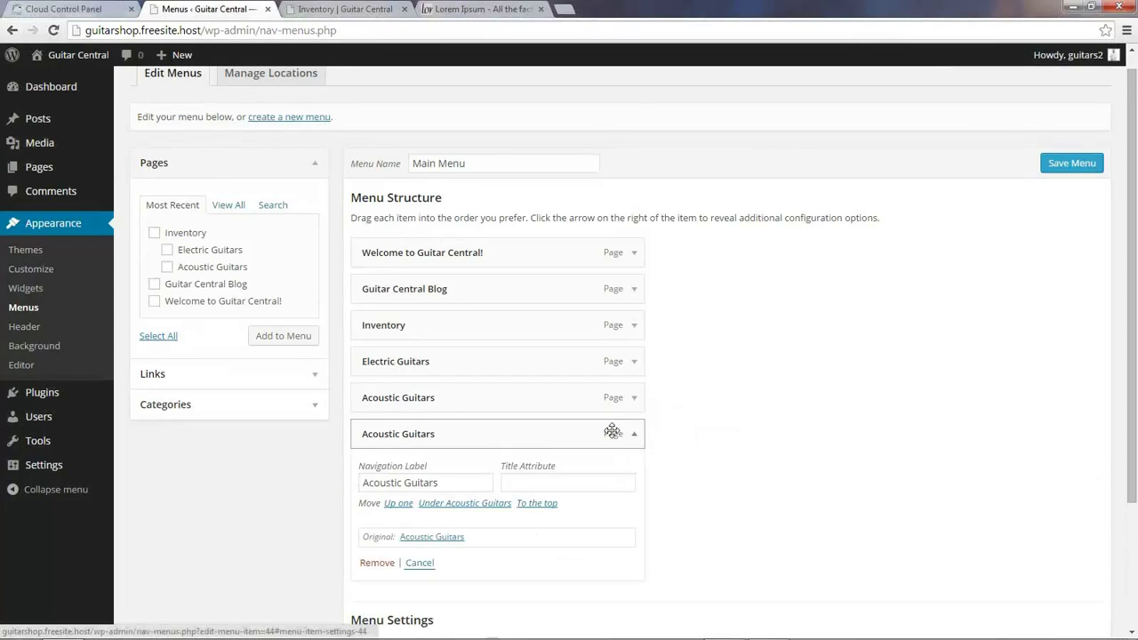
pyautogui.click(377, 563)
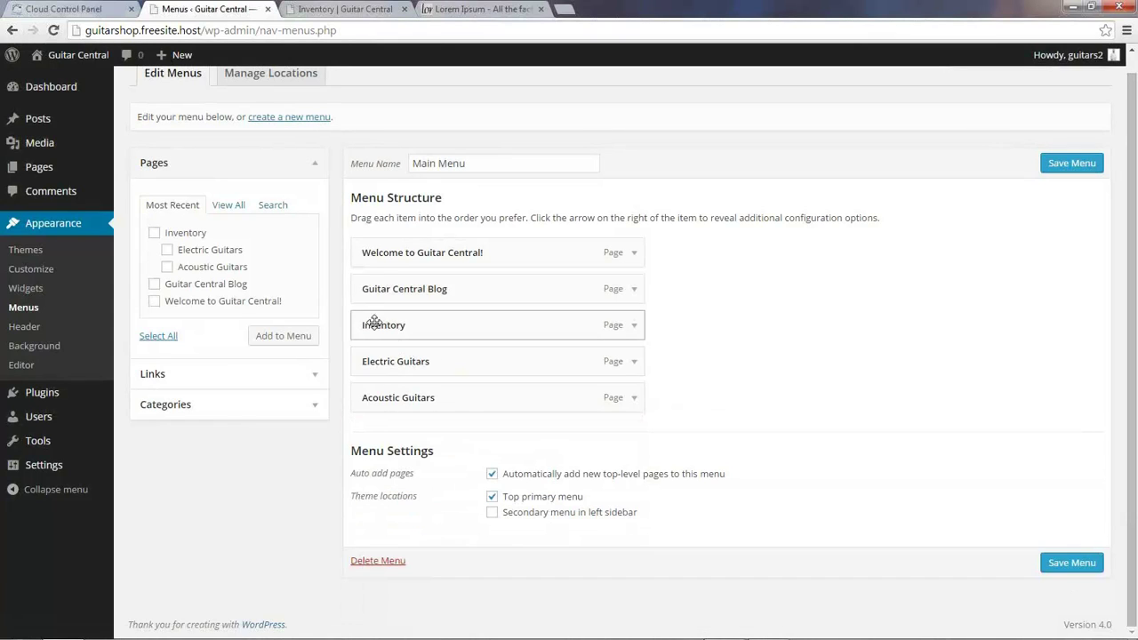
pyautogui.click(1072, 564)
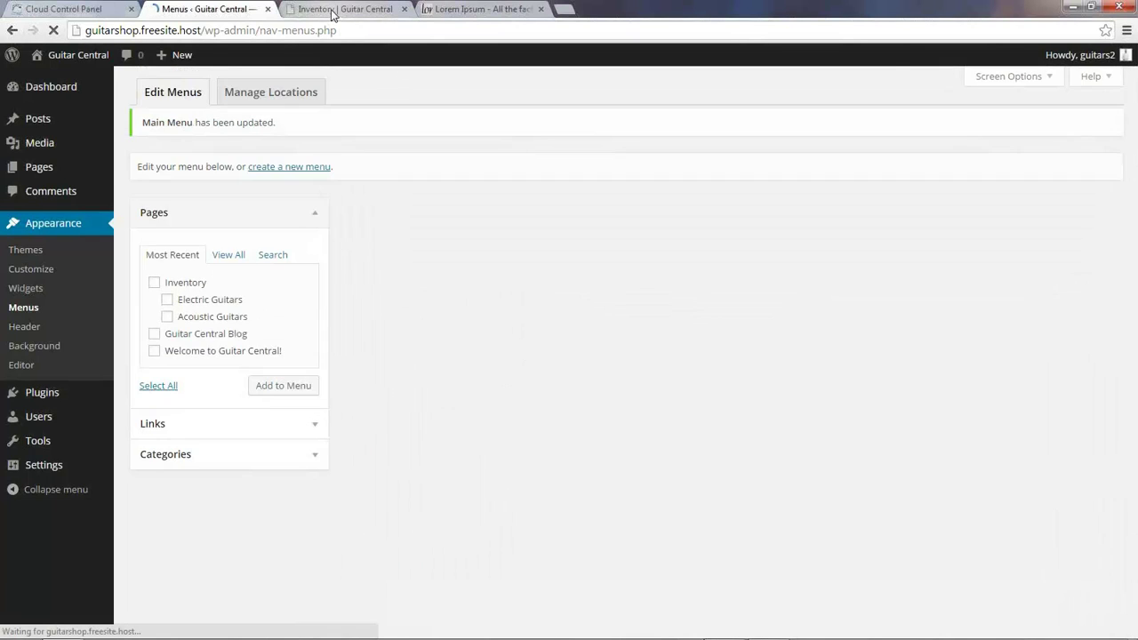
# Step: Reload the live site's Inventory page and check how the guitar pages are placed in the navigation
pyautogui.click(332, 11)
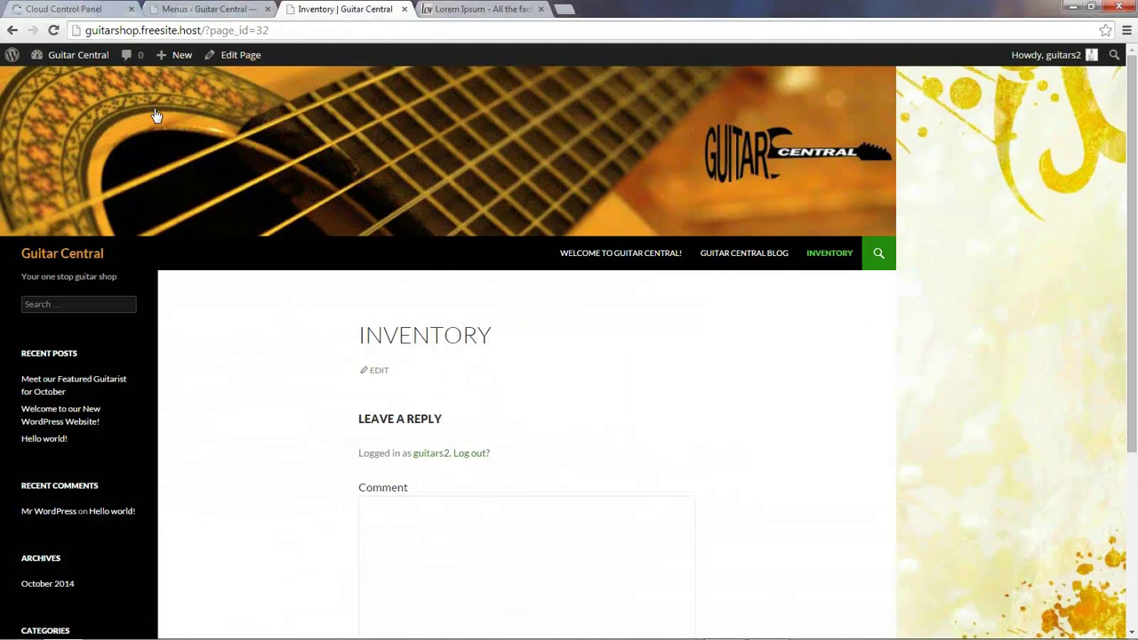
pyautogui.click(53, 30)
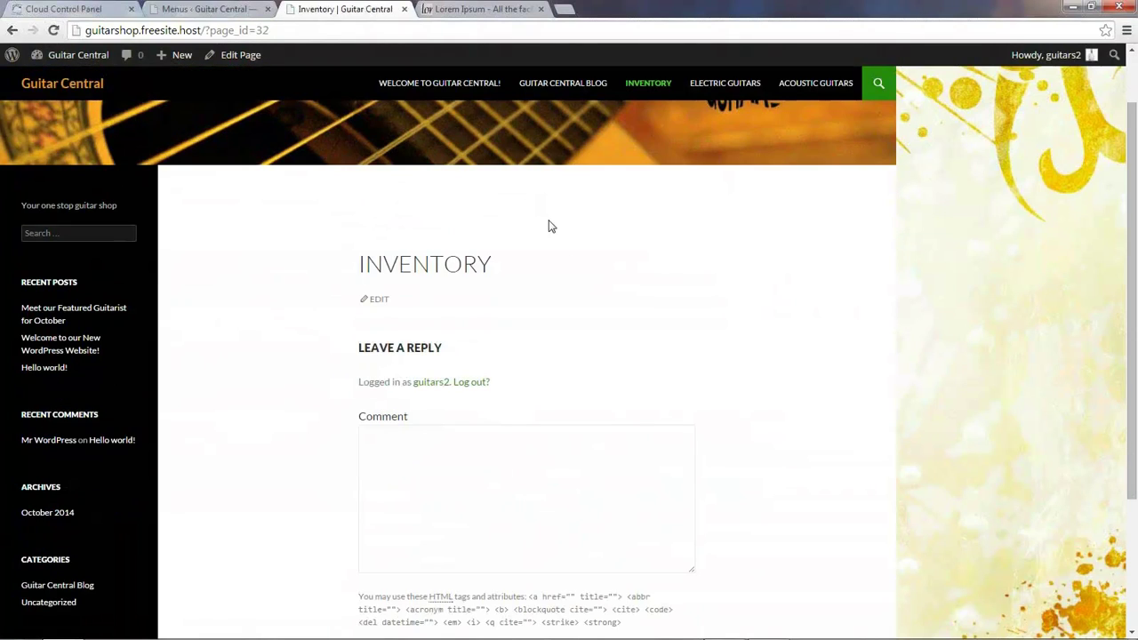
pyautogui.scroll(1, 695, 337)
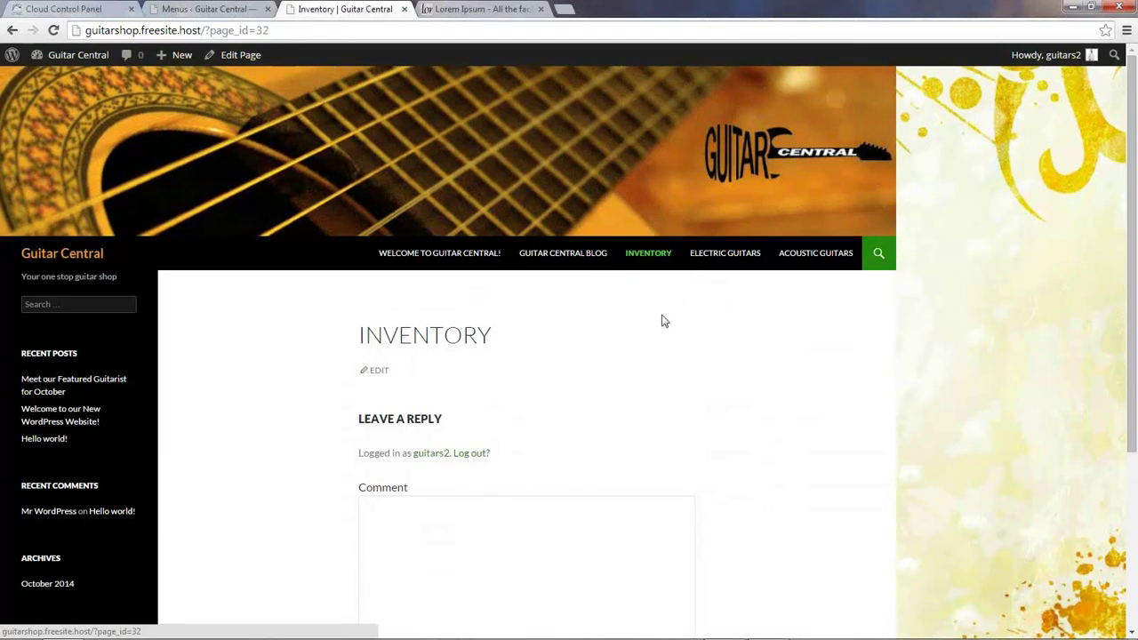
# Step: Nest Electric Guitars and Acoustic Guitars as sub items under Inventory in the Main Menu structure and save the menu
pyautogui.click(194, 11)
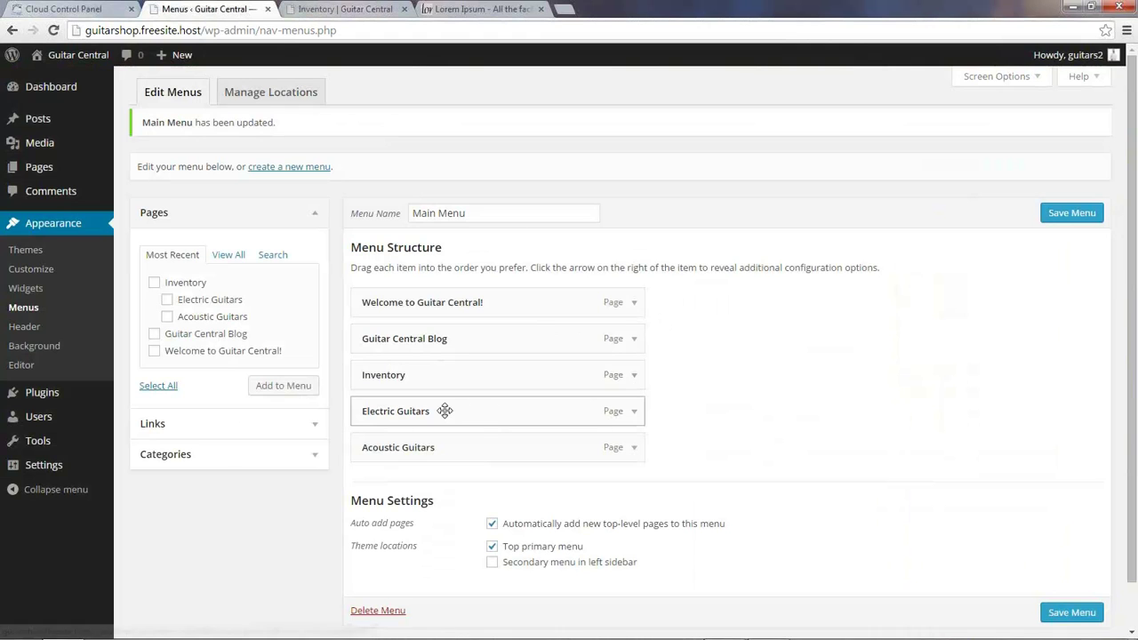
pyautogui.moveTo(444, 411); pyautogui.dragTo(473, 414)
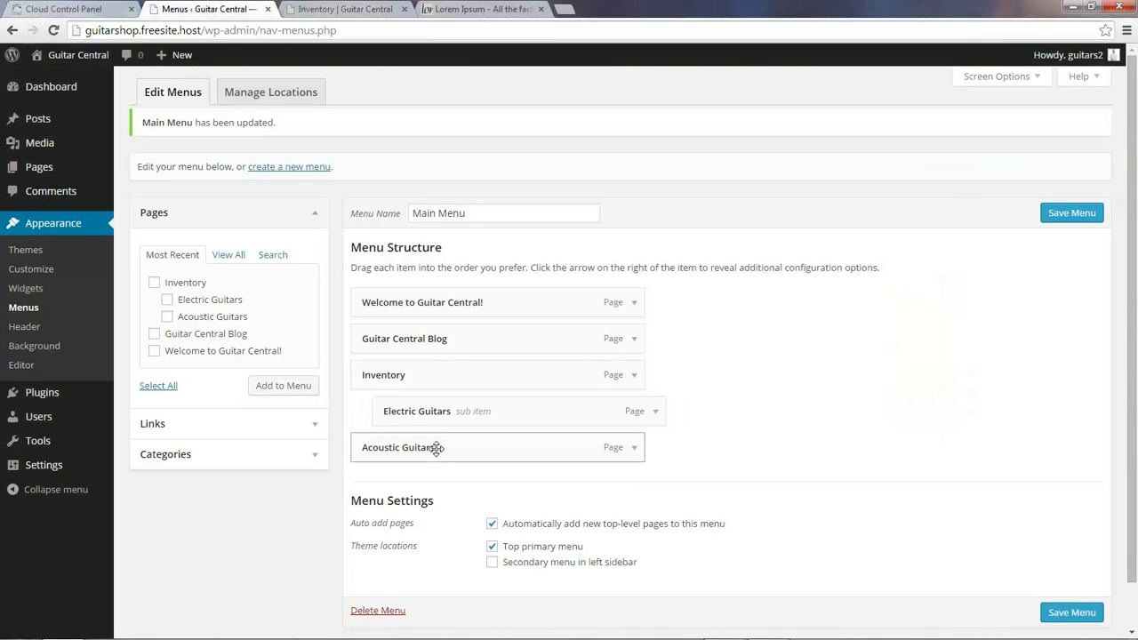
pyautogui.moveTo(437, 447); pyautogui.dragTo(467, 447)
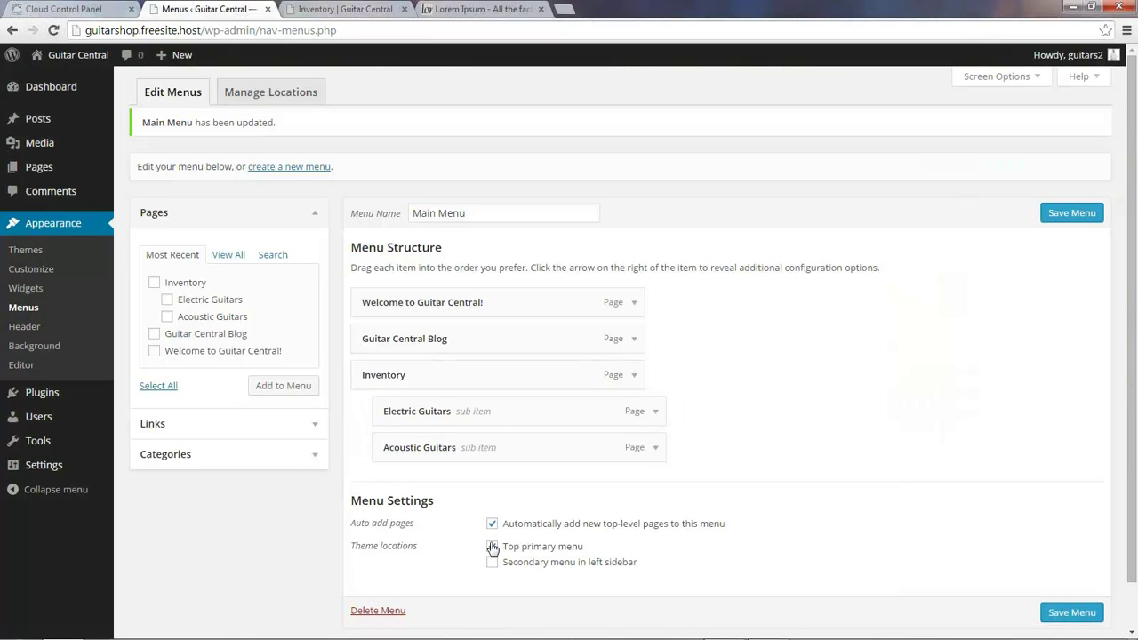
pyautogui.click(492, 547)
pyautogui.click(1072, 215)
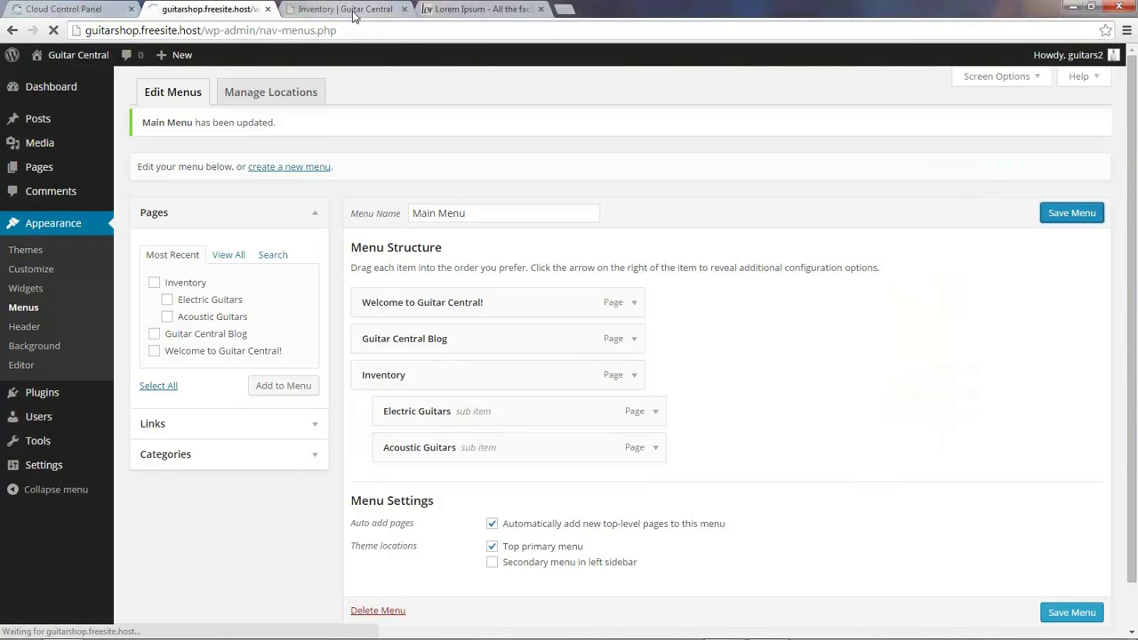
# Step: Reload the live site and open the Electric Guitars page from the Inventory submenu
pyautogui.click(342, 10)
pyautogui.click(53, 32)
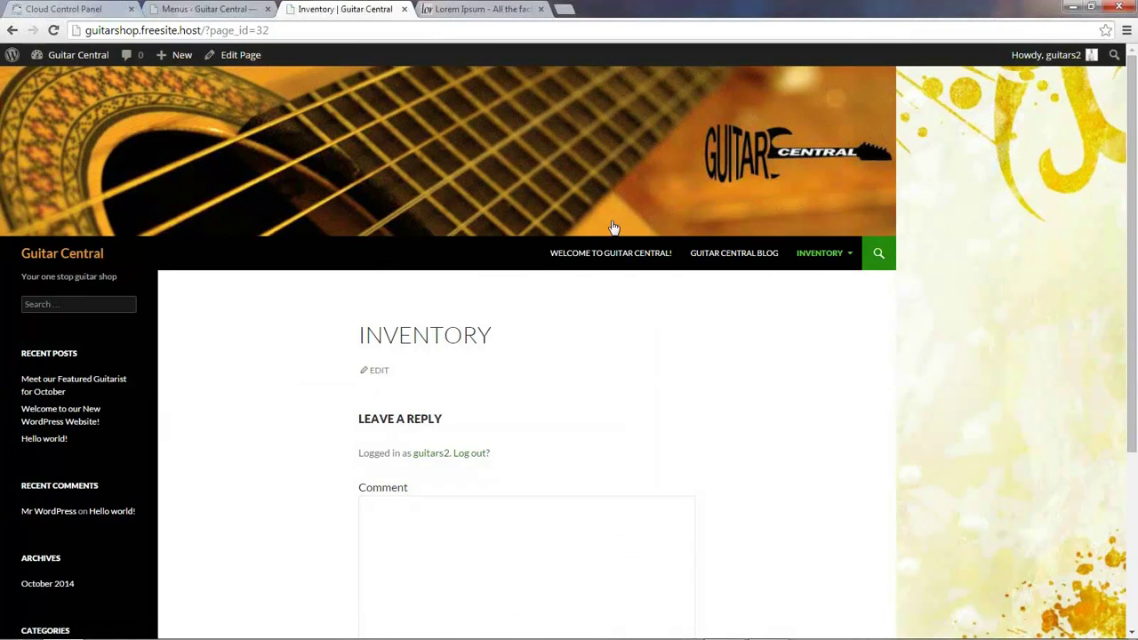
pyautogui.moveTo(822, 256)
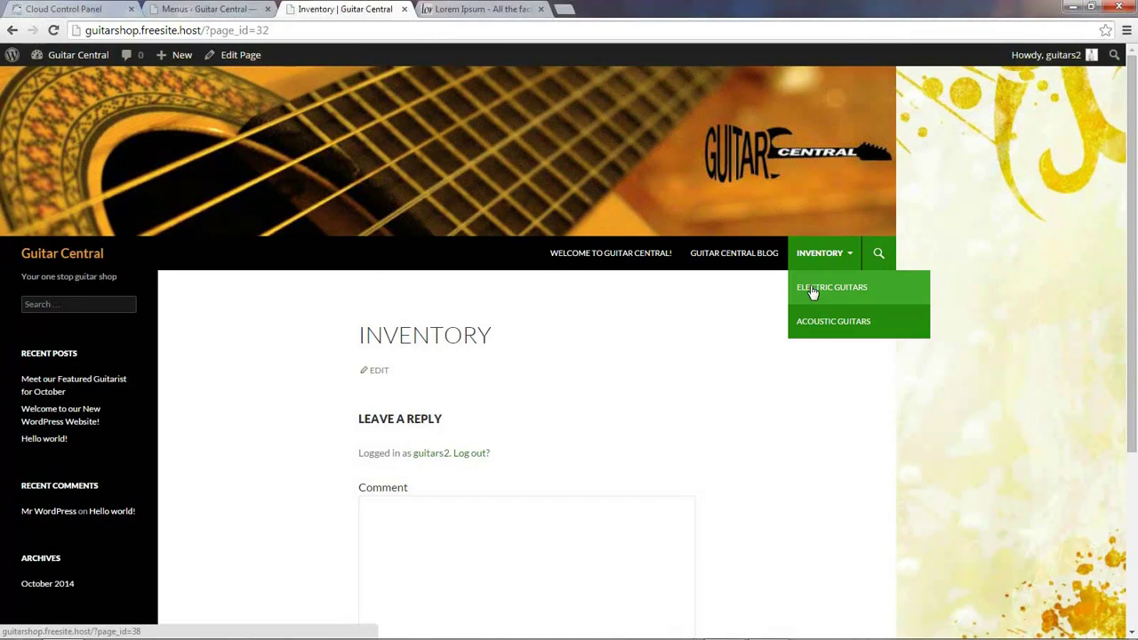
pyautogui.click(810, 289)
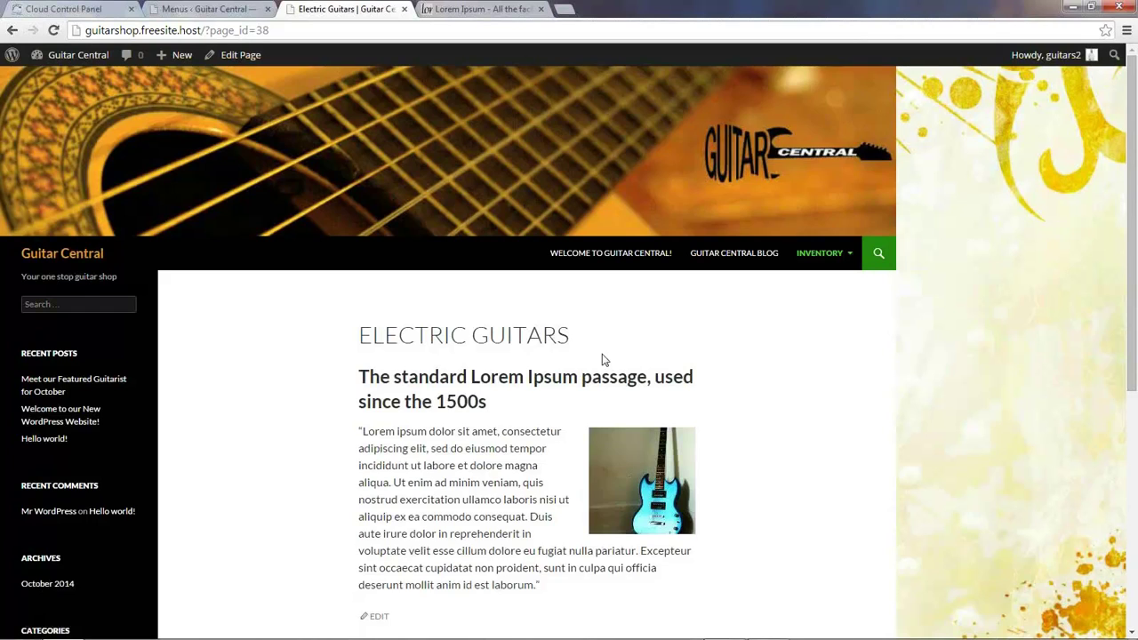
# Step: Look through the live Electric Guitars page, examining its content, comment form, sidebar sections and footer
pyautogui.scroll(-4, 569, 347)
pyautogui.scroll(-1, 546, 340)
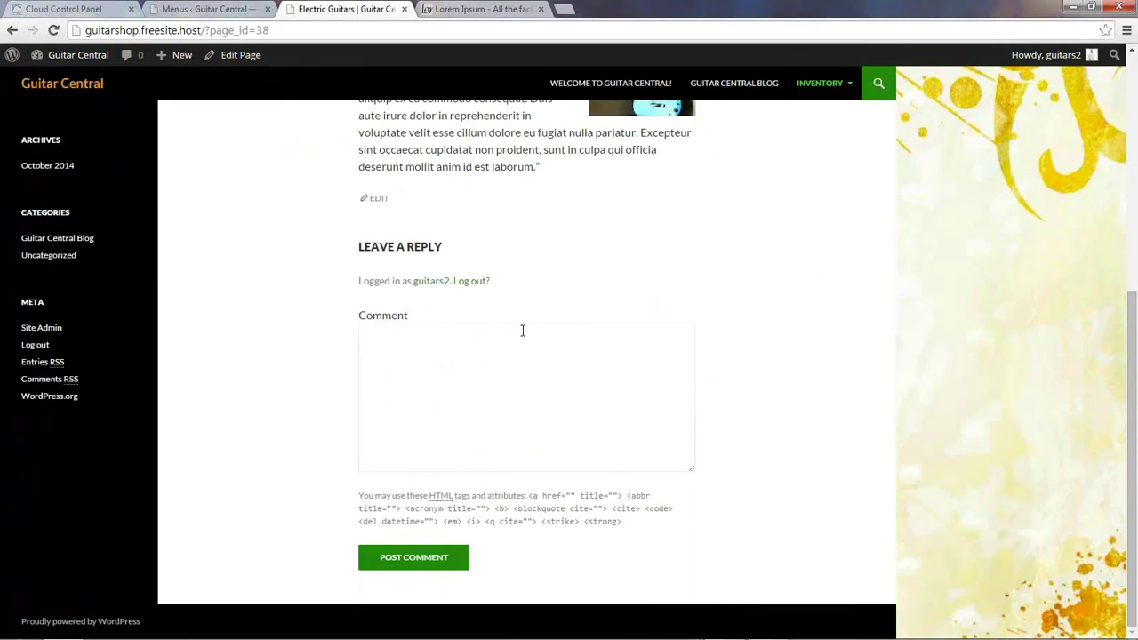
pyautogui.scroll(5, 644, 313)
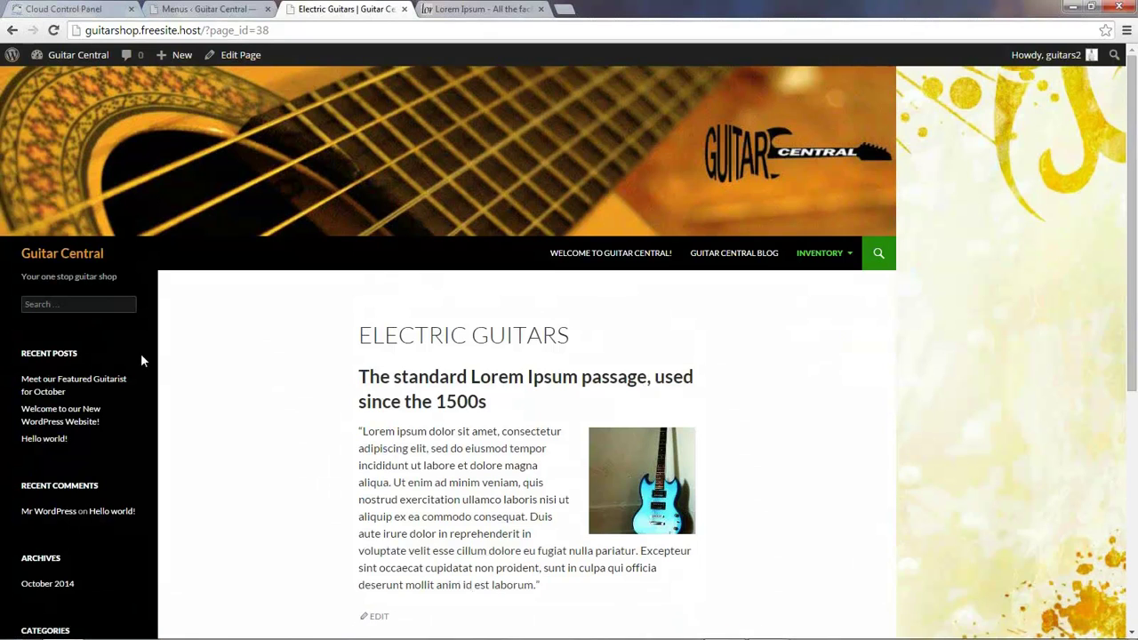
pyautogui.scroll(-3, 141, 353)
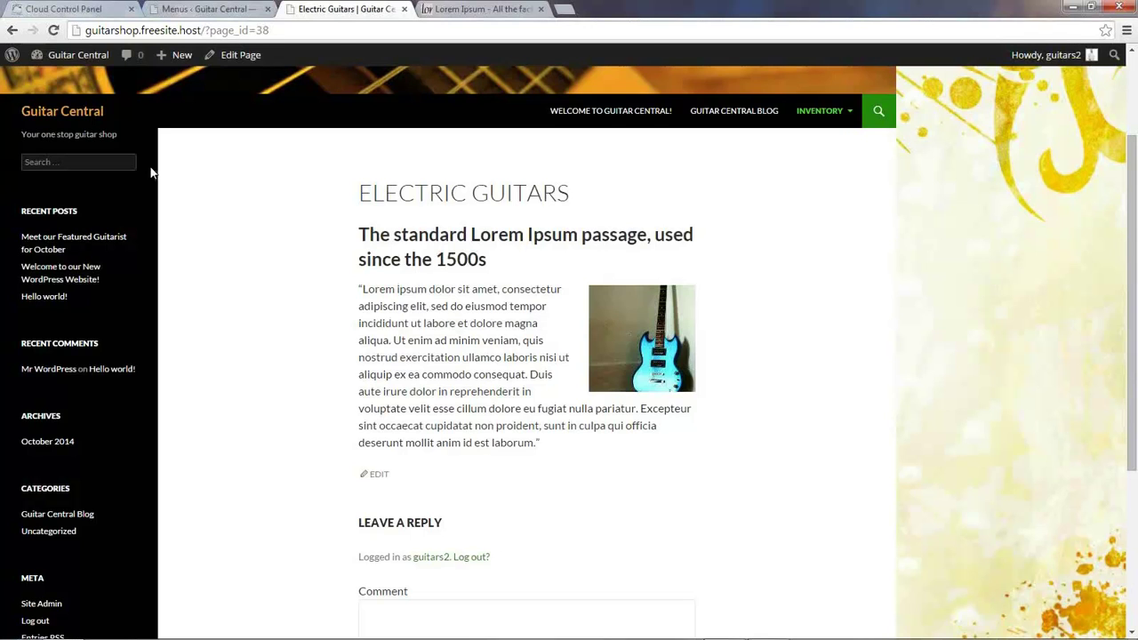
pyautogui.scroll(-3, 55, 414)
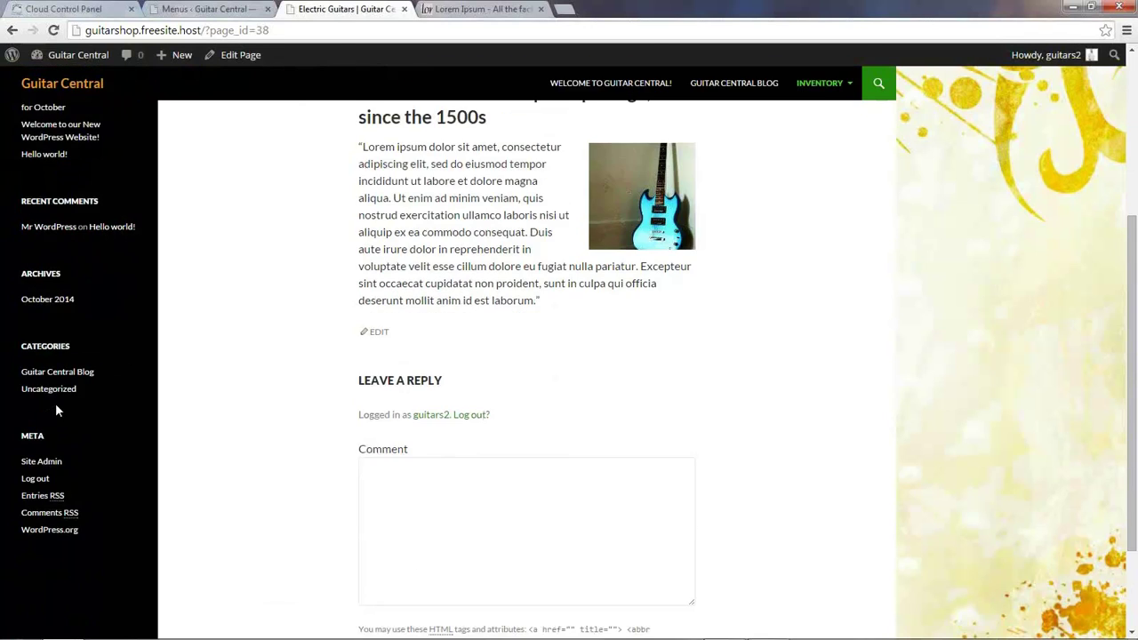
pyautogui.scroll(5, 53, 403)
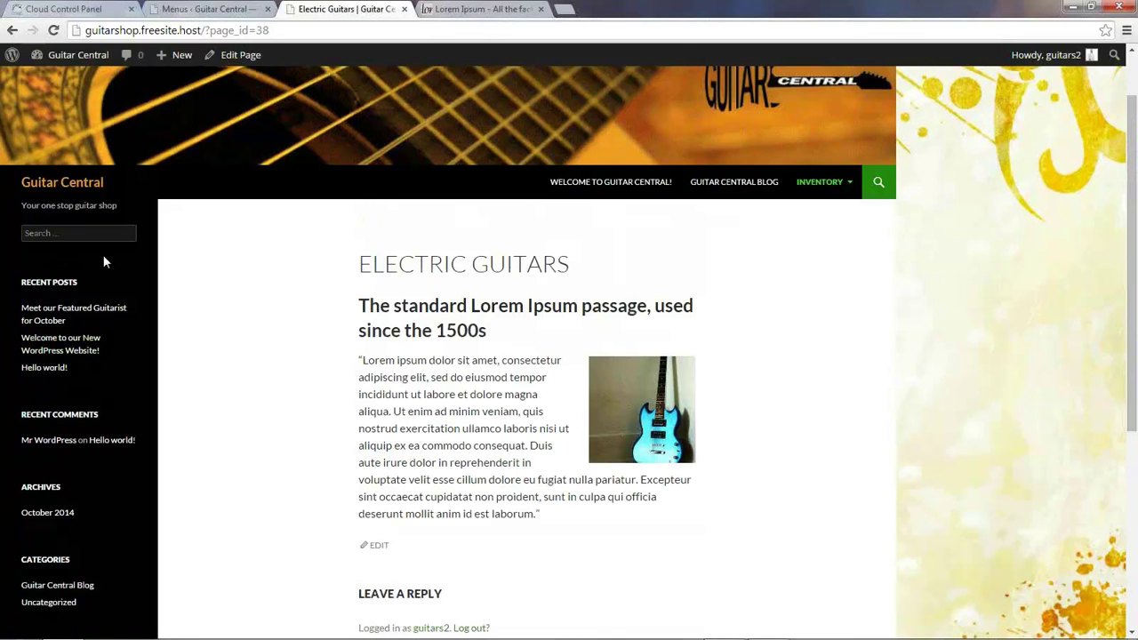
pyautogui.scroll(-3, 94, 415)
pyautogui.scroll(-3, 93, 421)
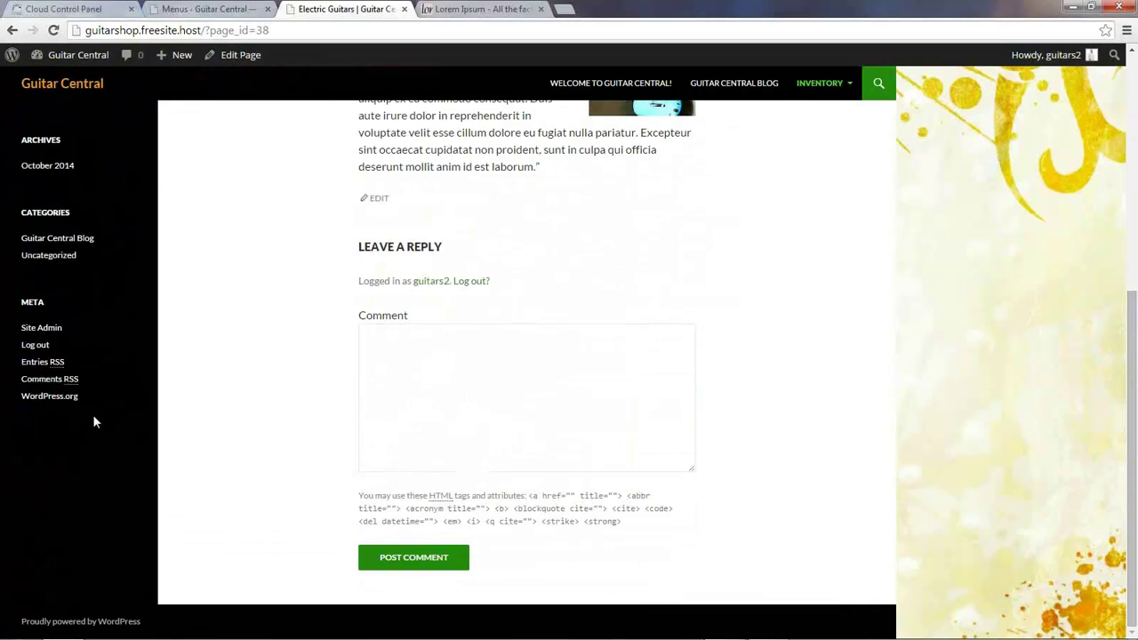
pyautogui.moveTo(114, 636)
pyautogui.scroll(5, 952, 534)
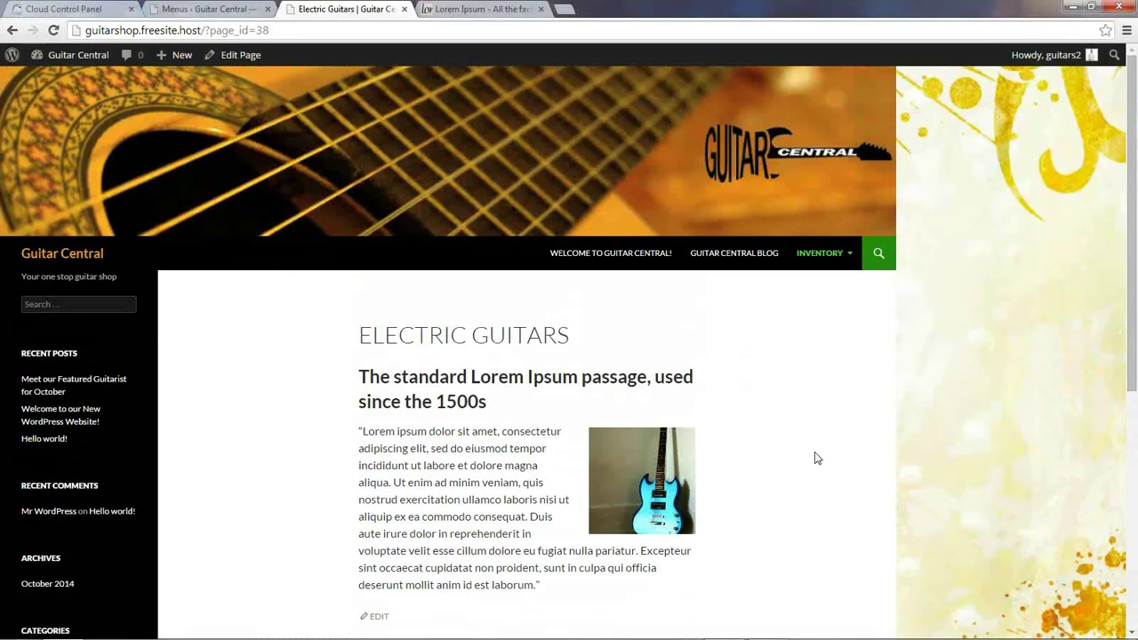
# Step: Open the widget settings in the site admin and compare the Primary Sidebar widgets with the live page's sidebar
pyautogui.click(224, 11)
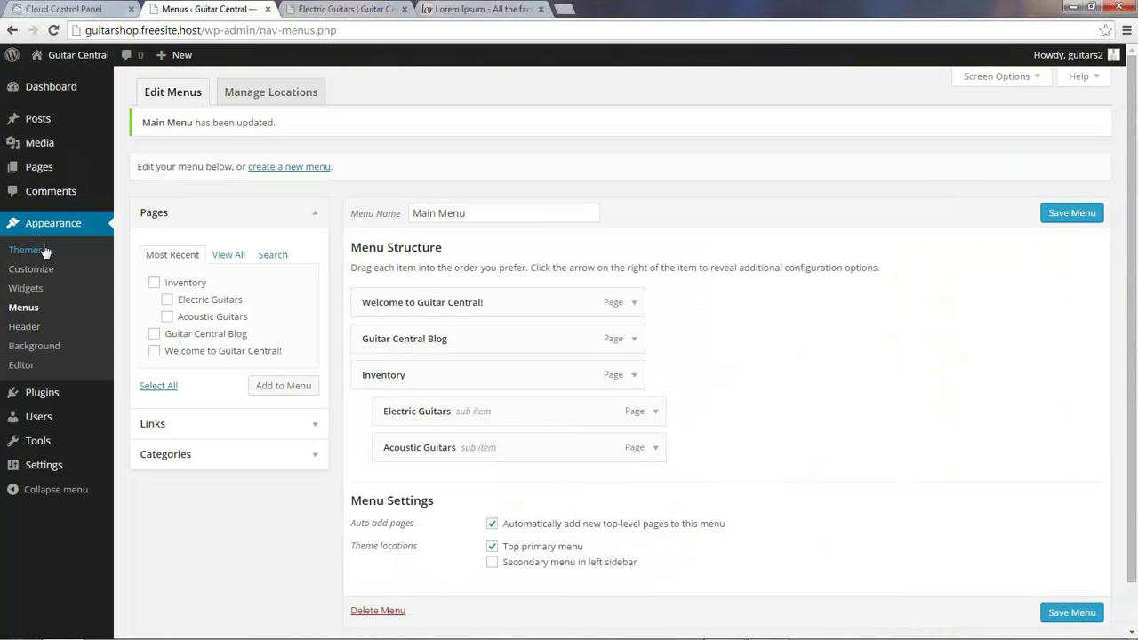
pyautogui.click(28, 295)
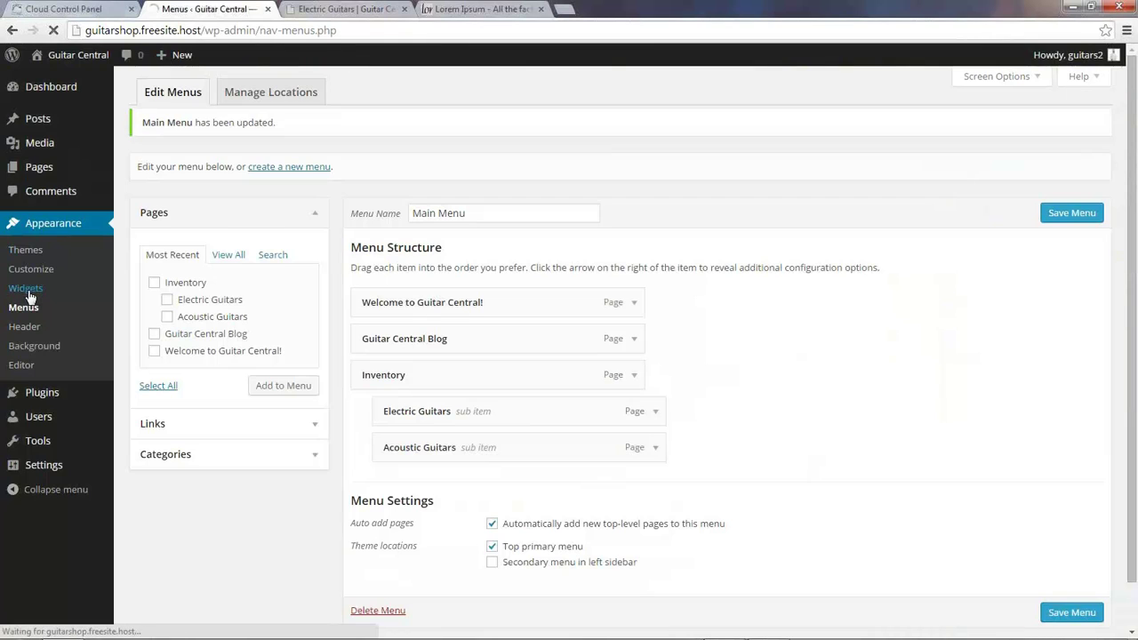
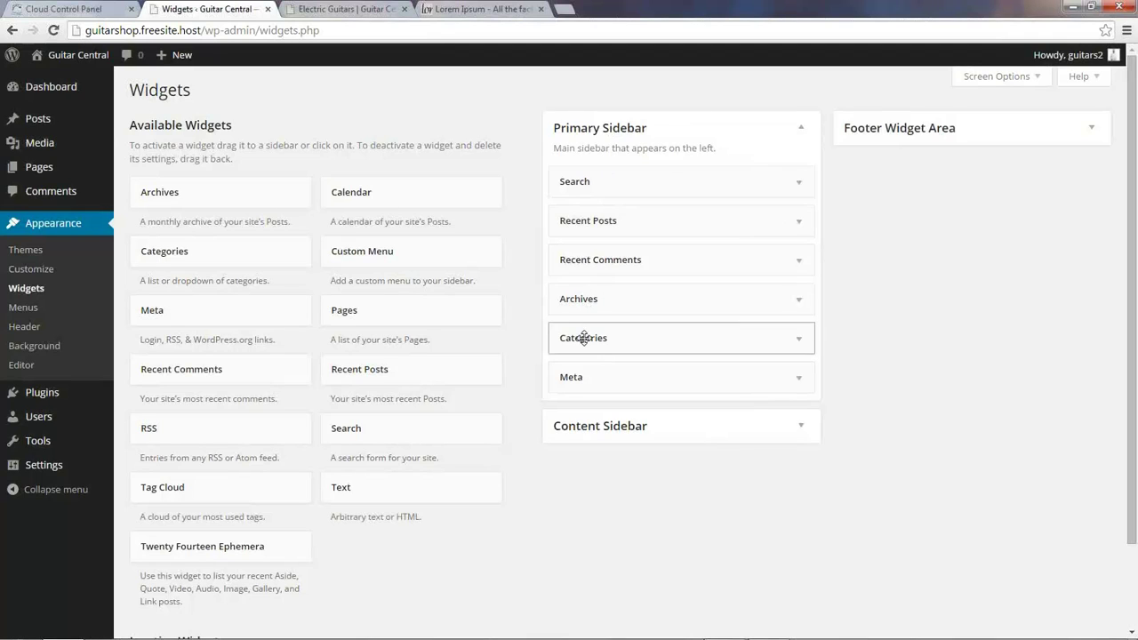
pyautogui.click(108, 11)
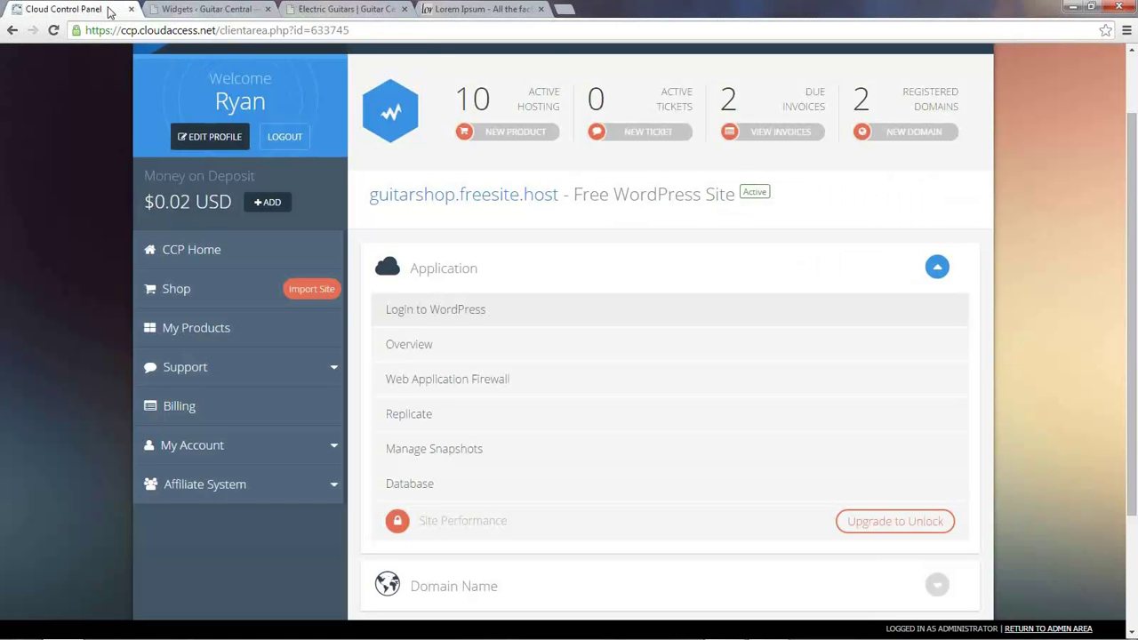
pyautogui.click(206, 11)
pyautogui.click(333, 12)
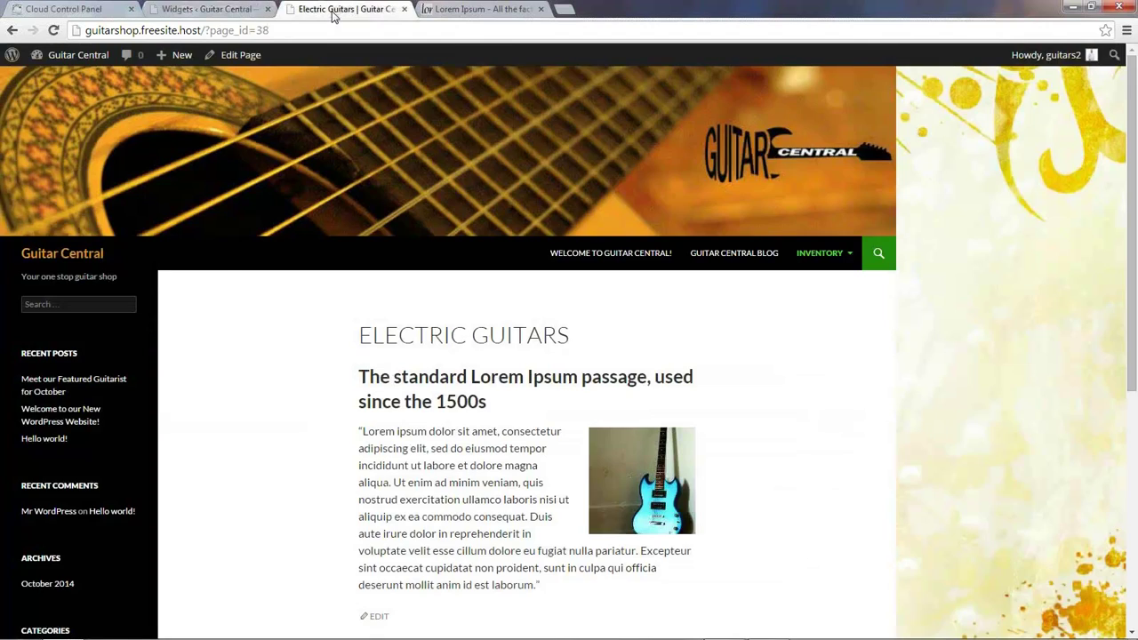
pyautogui.scroll(-3, 165, 305)
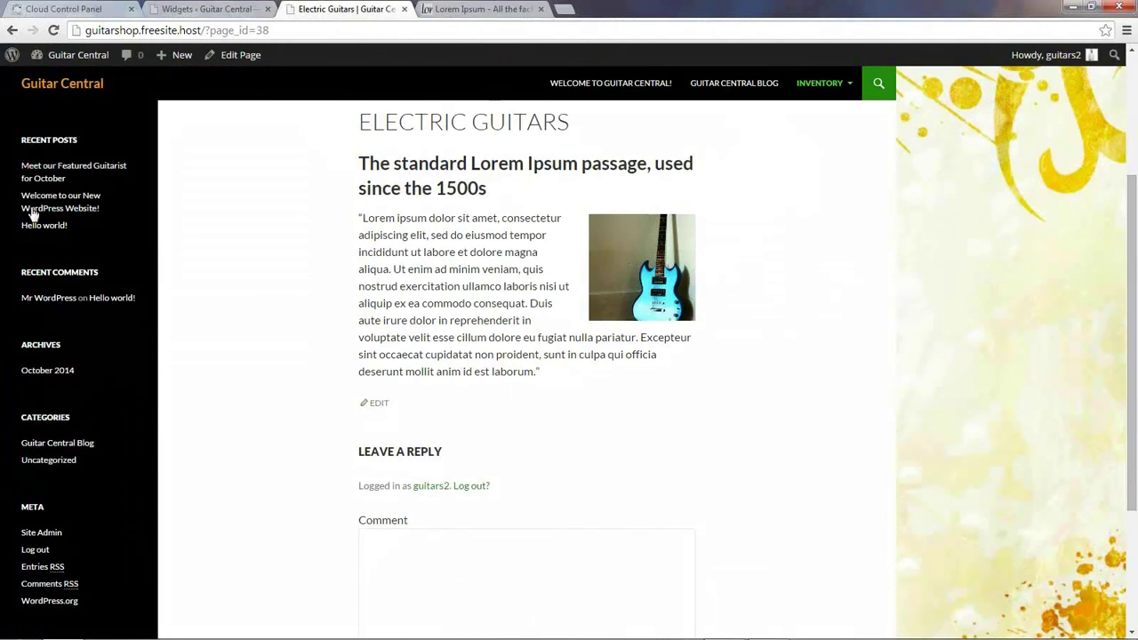
pyautogui.scroll(-1, 75, 225)
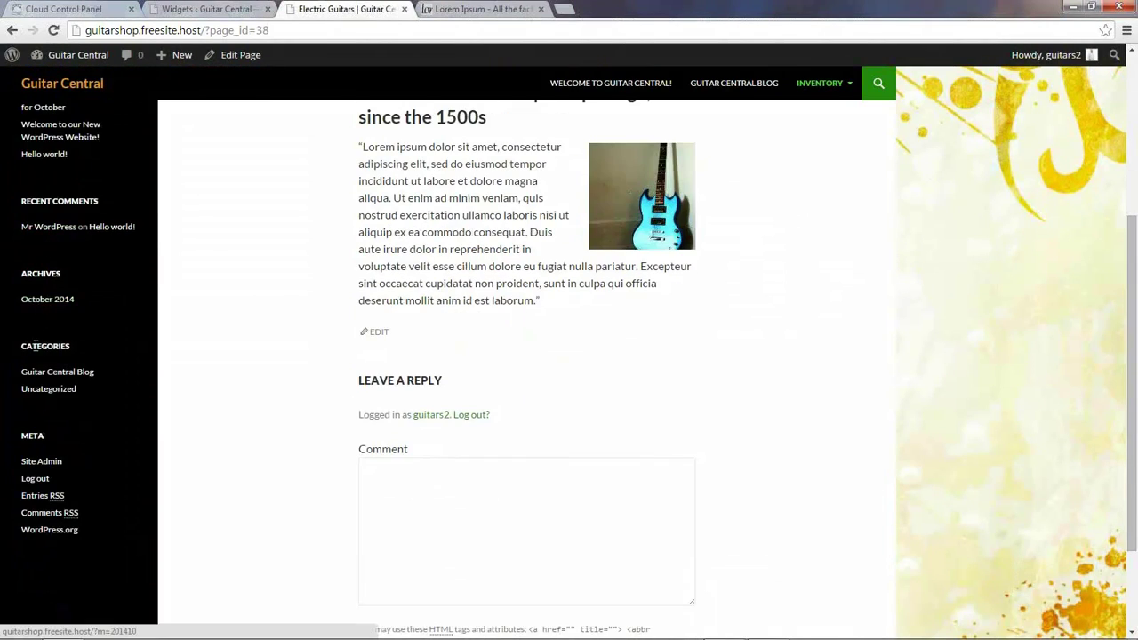
pyautogui.scroll(2, 62, 304)
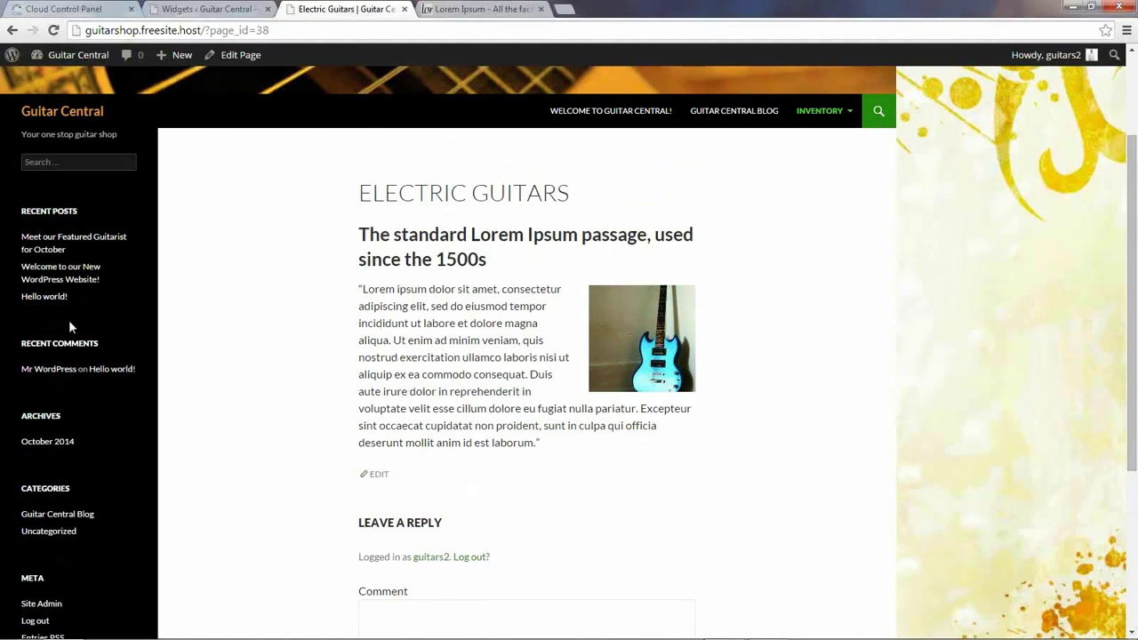
# Step: Move the Search widget from the Primary Sidebar to Inactive Widgets in the site admin
pyautogui.click(213, 11)
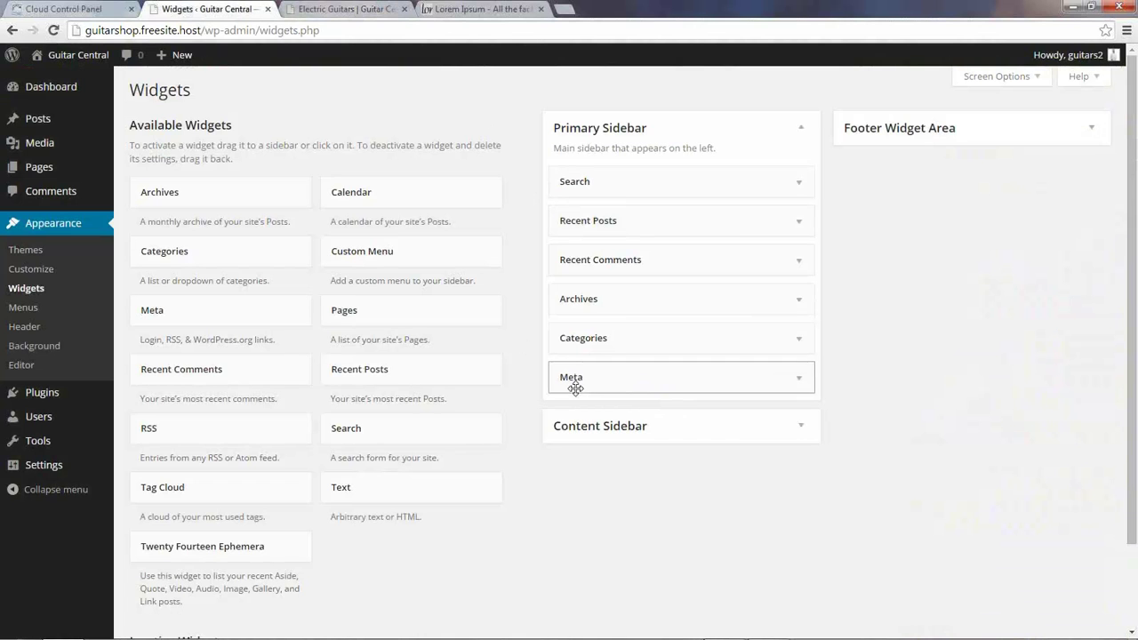
pyautogui.moveTo(595, 183); pyautogui.dragTo(179, 567)
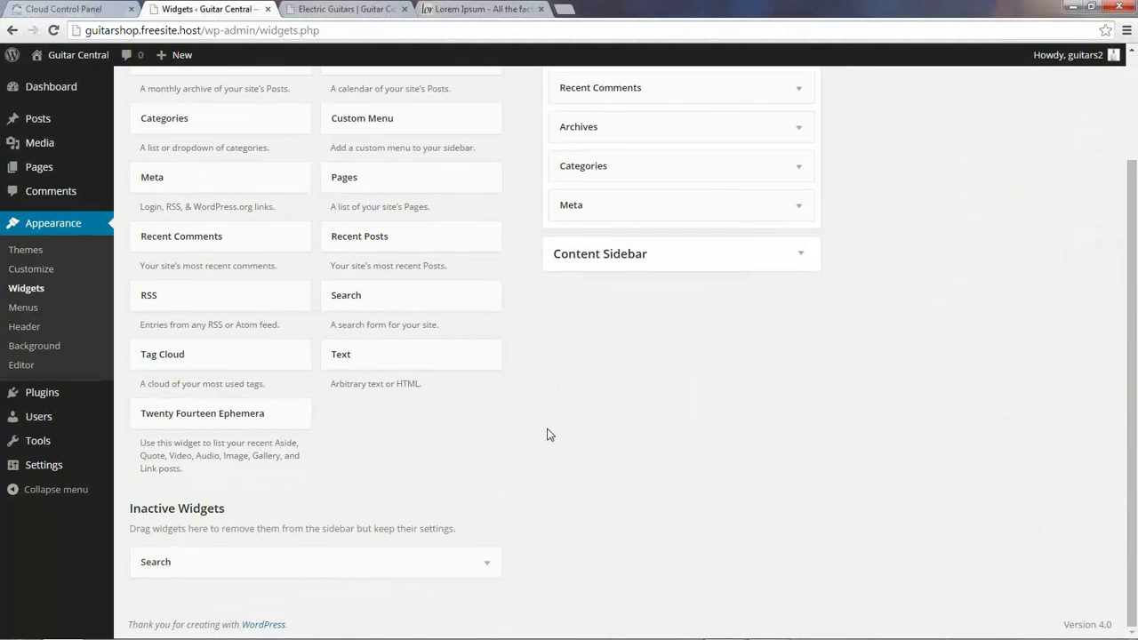
pyautogui.scroll(3, 546, 434)
# Step: Expand the Recent Posts widget in the Primary Sidebar to view its settings and delete option, and collapse it again
pyautogui.click(801, 186)
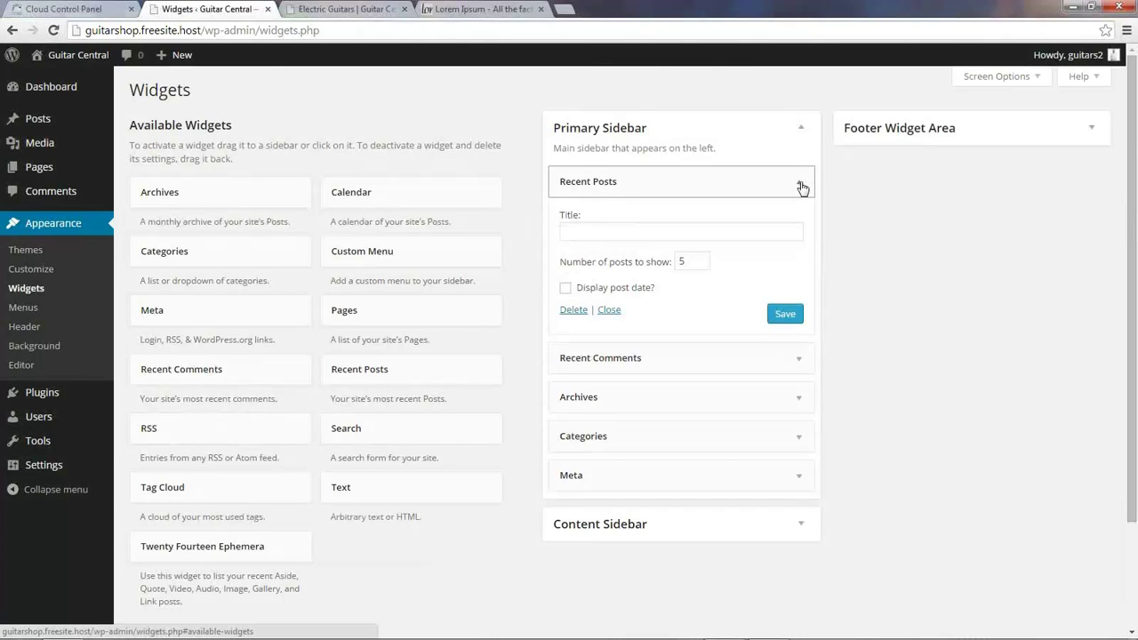
pyautogui.click(801, 185)
pyautogui.click(800, 184)
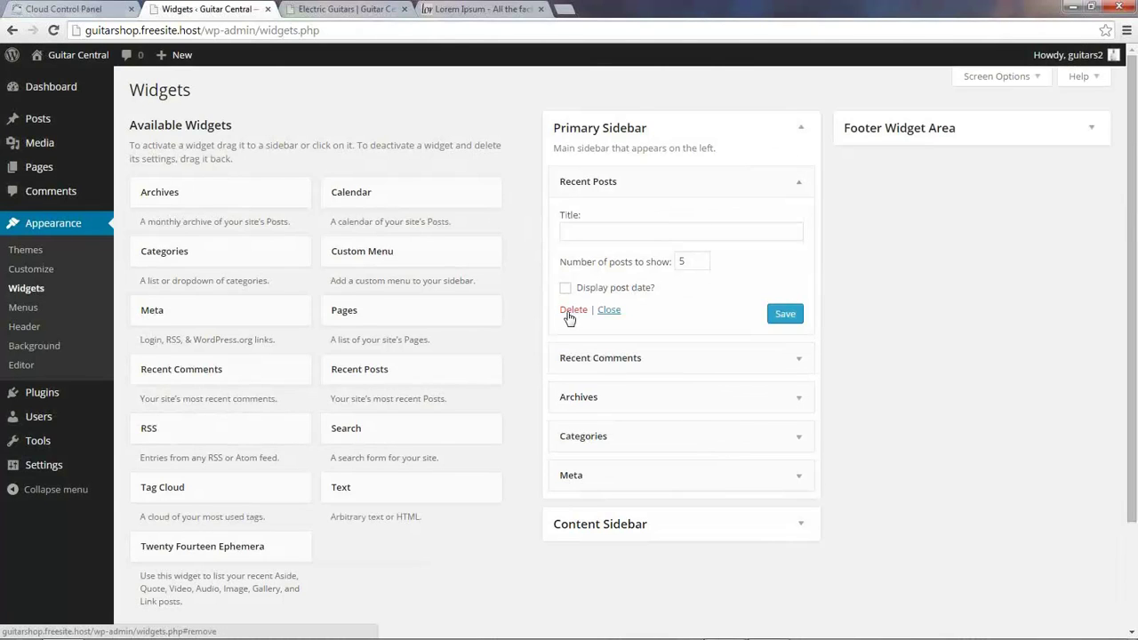
pyautogui.click(801, 186)
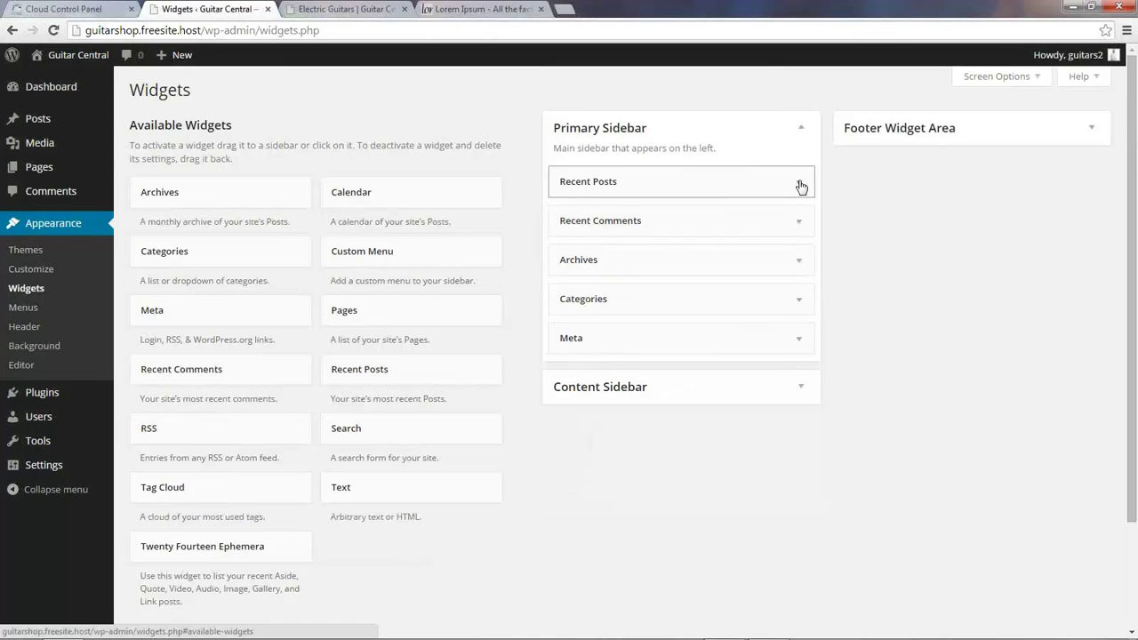
# Step: Move the Recent Posts, Recent Comments, Archives, Categories and Meta widgets from the Primary Sidebar to Inactive Widgets
pyautogui.moveTo(735, 184); pyautogui.dragTo(303, 573)
pyautogui.scroll(3, 587, 342)
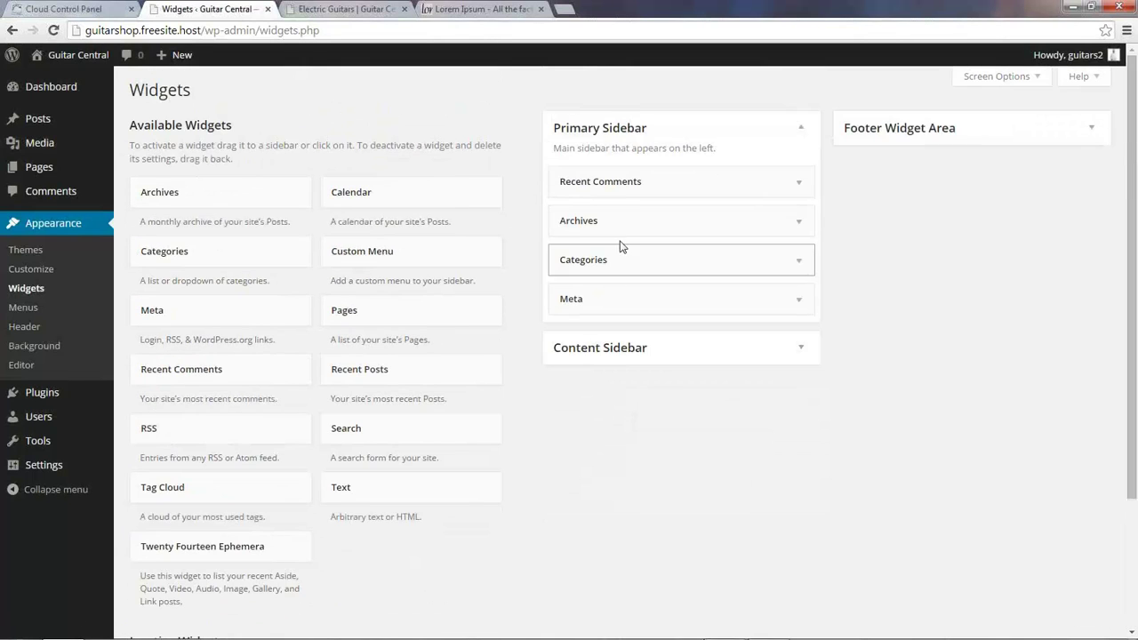
pyautogui.moveTo(619, 184); pyautogui.dragTo(379, 577)
pyautogui.scroll(5, 525, 422)
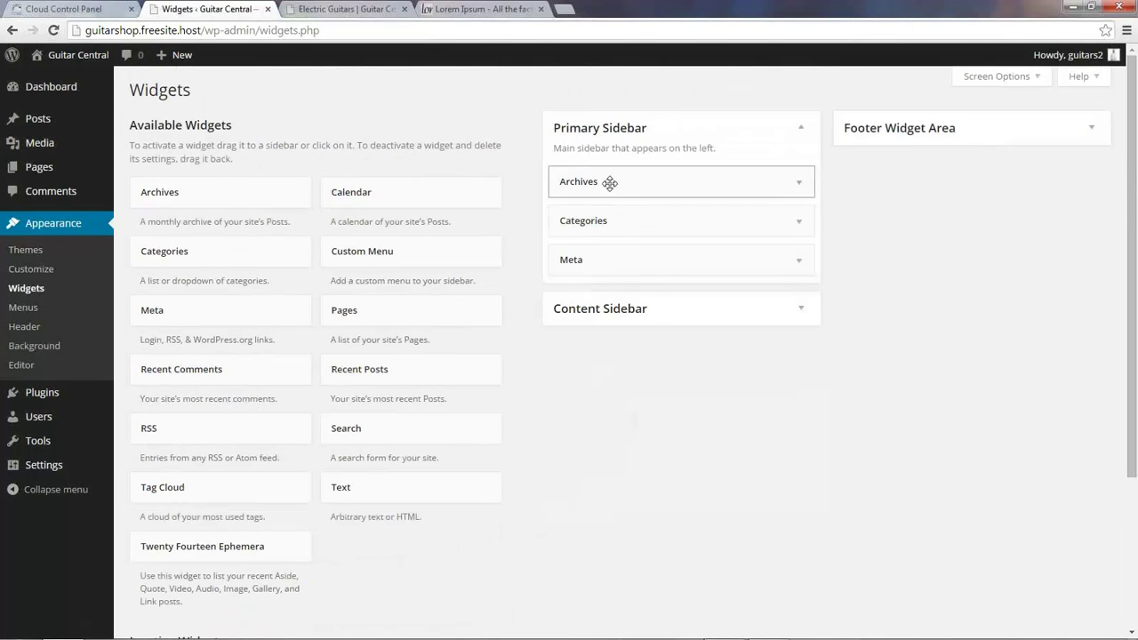
pyautogui.moveTo(612, 184); pyautogui.dragTo(294, 635)
pyautogui.moveTo(210, 583); pyautogui.dragTo(275, 549)
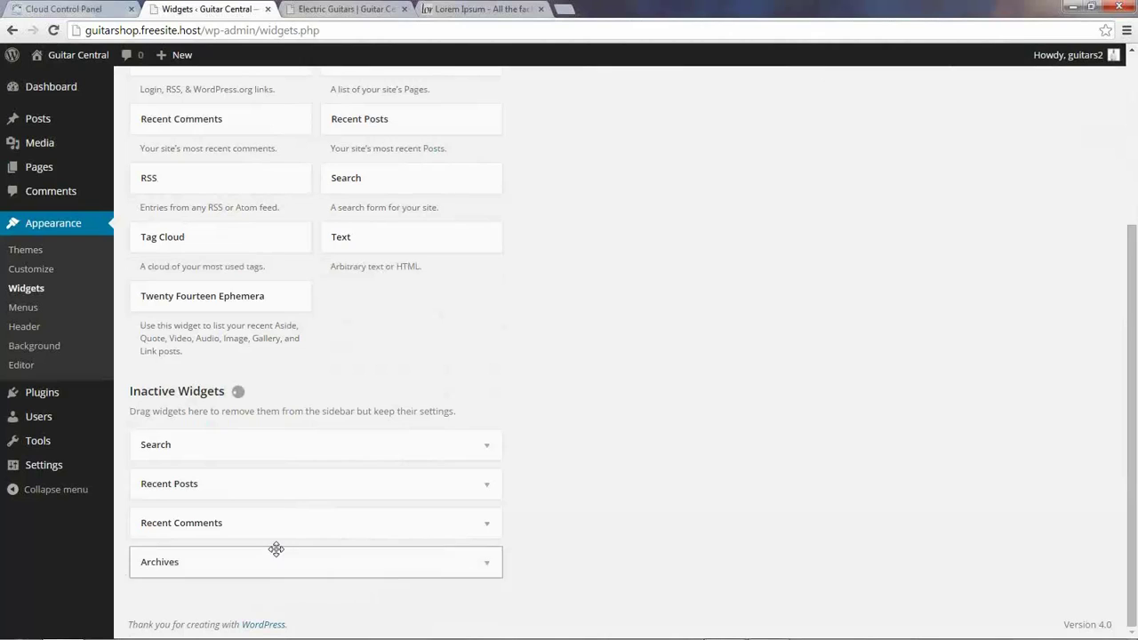
pyautogui.scroll(3, 572, 434)
pyautogui.moveTo(622, 186); pyautogui.dragTo(218, 562)
pyautogui.scroll(5, 597, 391)
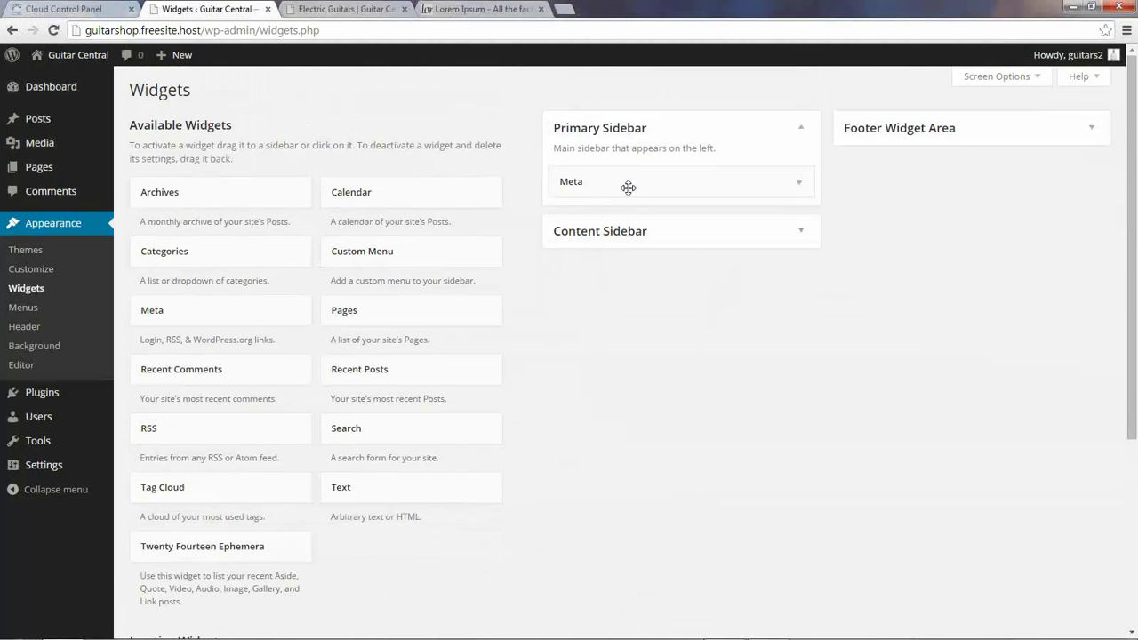
pyautogui.moveTo(627, 181); pyautogui.dragTo(218, 565)
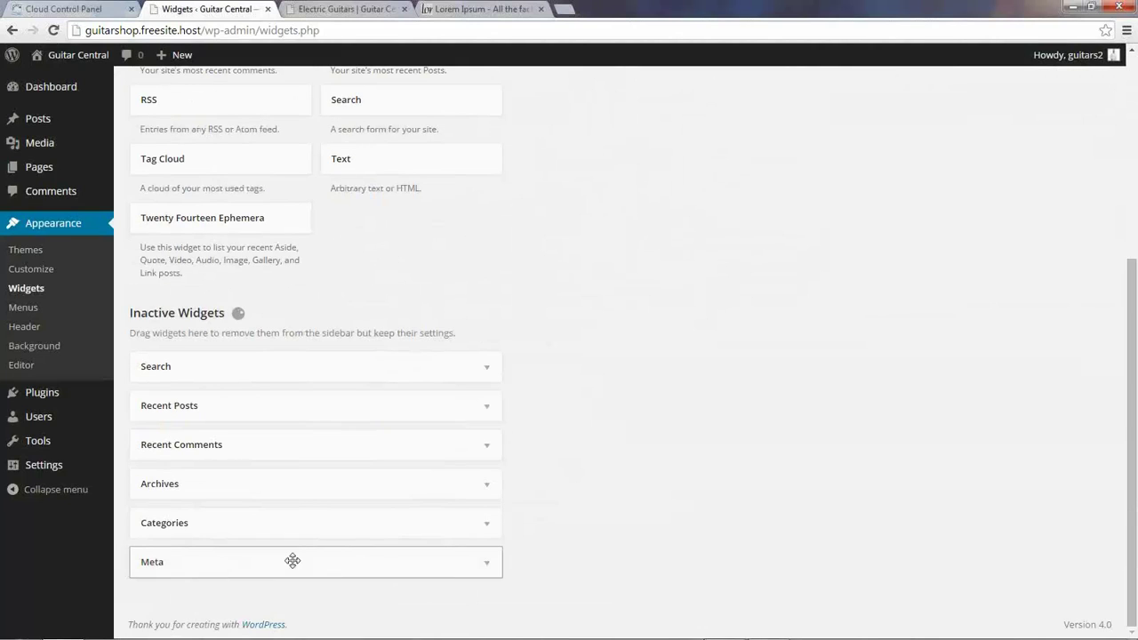
pyautogui.scroll(4, 652, 380)
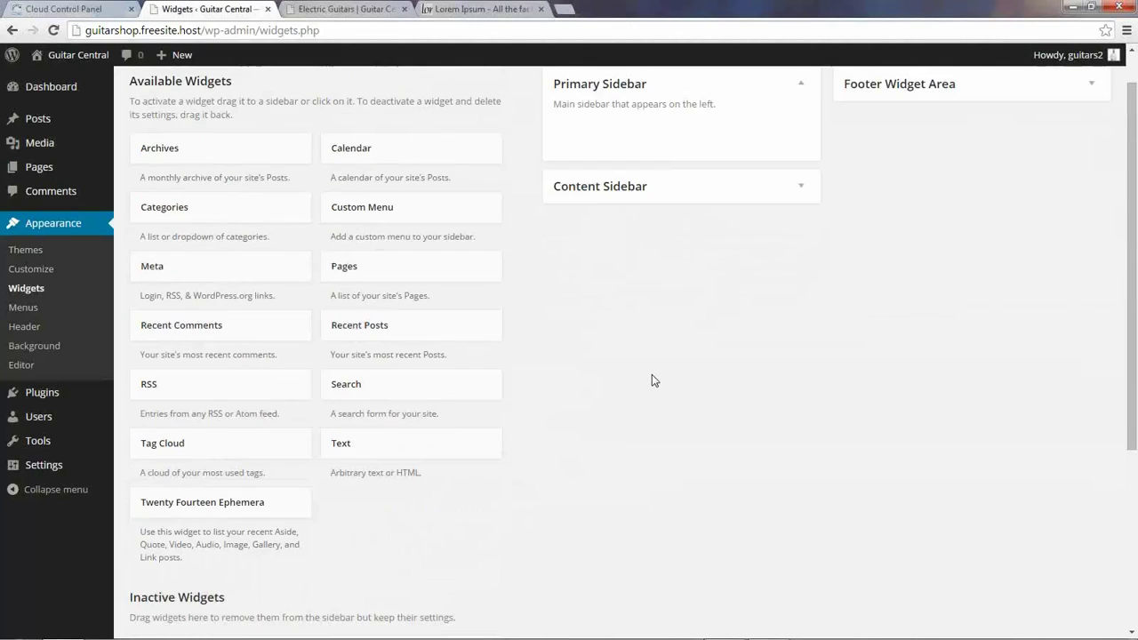
# Step: Reload the live Electric Guitars page to check its sidebar, and open the Welcome to Guitar Central! page
pyautogui.click(343, 11)
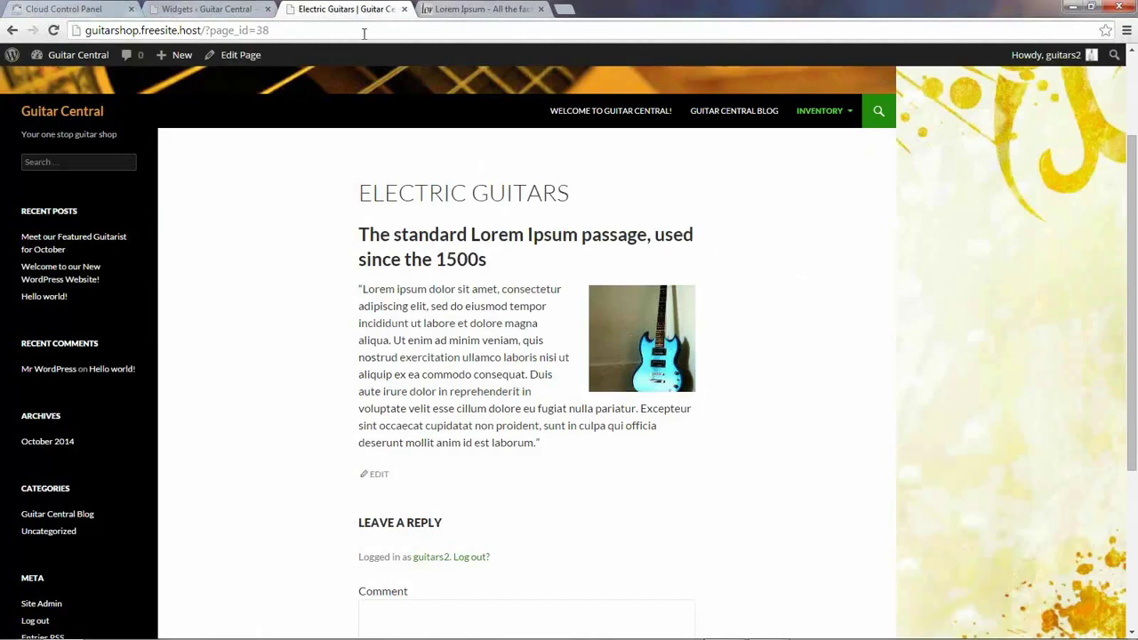
pyautogui.click(54, 30)
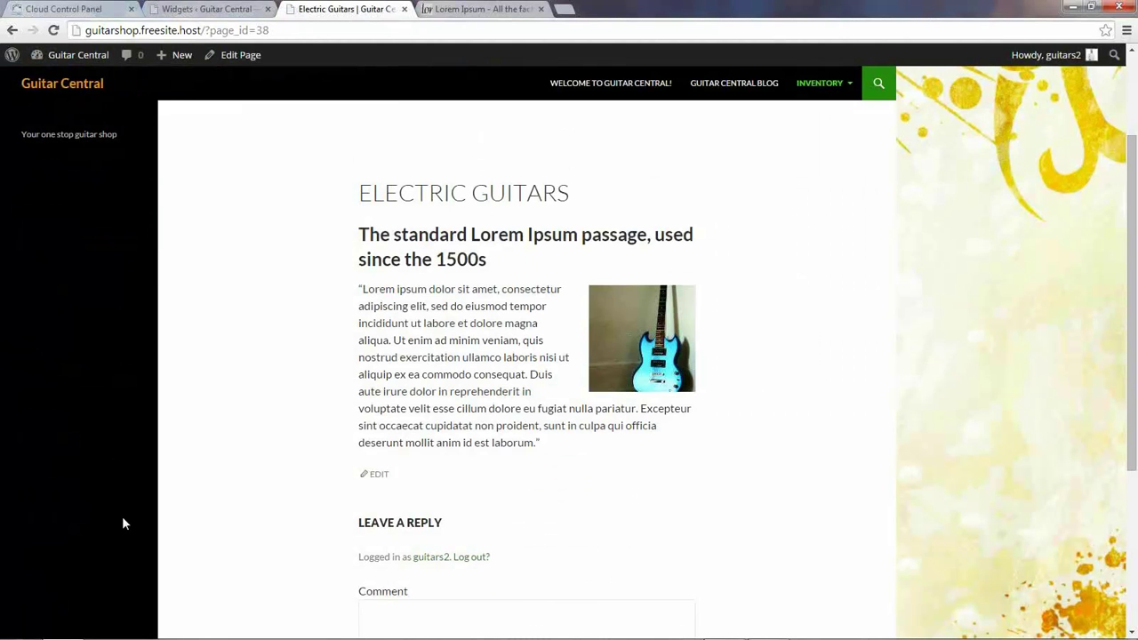
pyautogui.scroll(2, 141, 443)
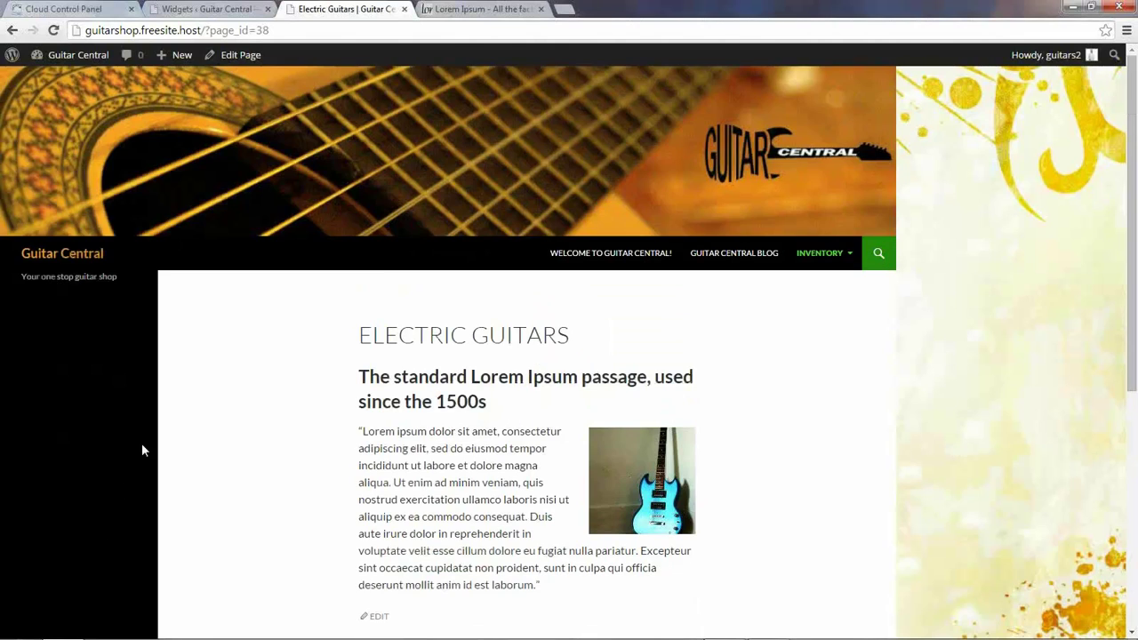
pyautogui.click(648, 256)
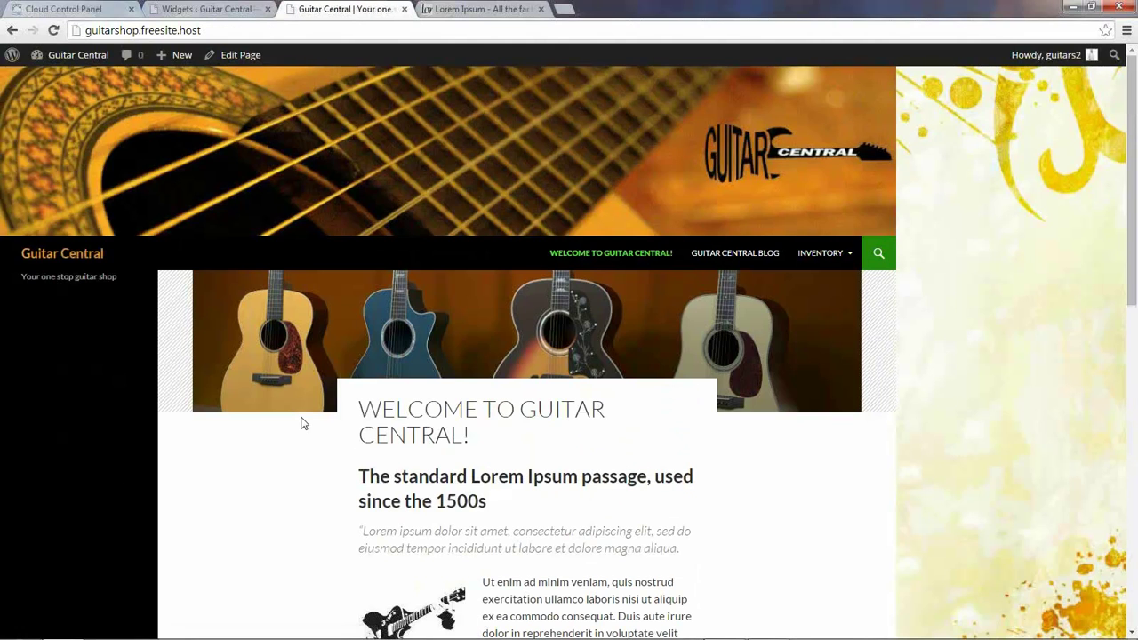
# Step: Return to the widget settings, add a Calendar widget to the Primary Sidebar and title it "October Events"
pyautogui.click(213, 13)
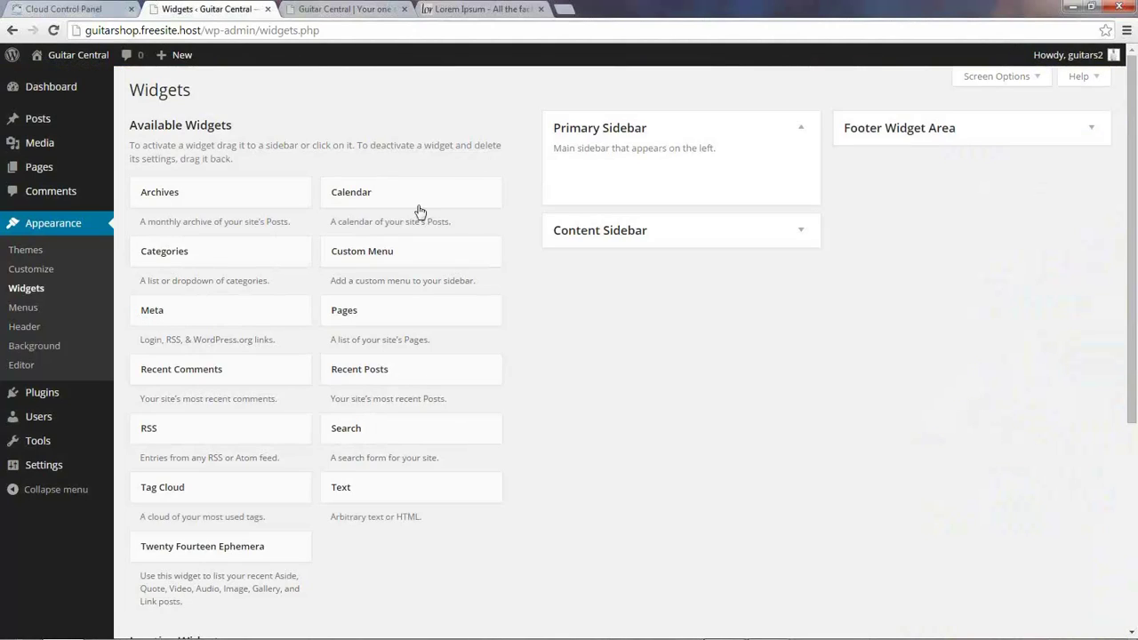
pyautogui.moveTo(367, 195); pyautogui.dragTo(605, 182)
pyautogui.click(577, 231)
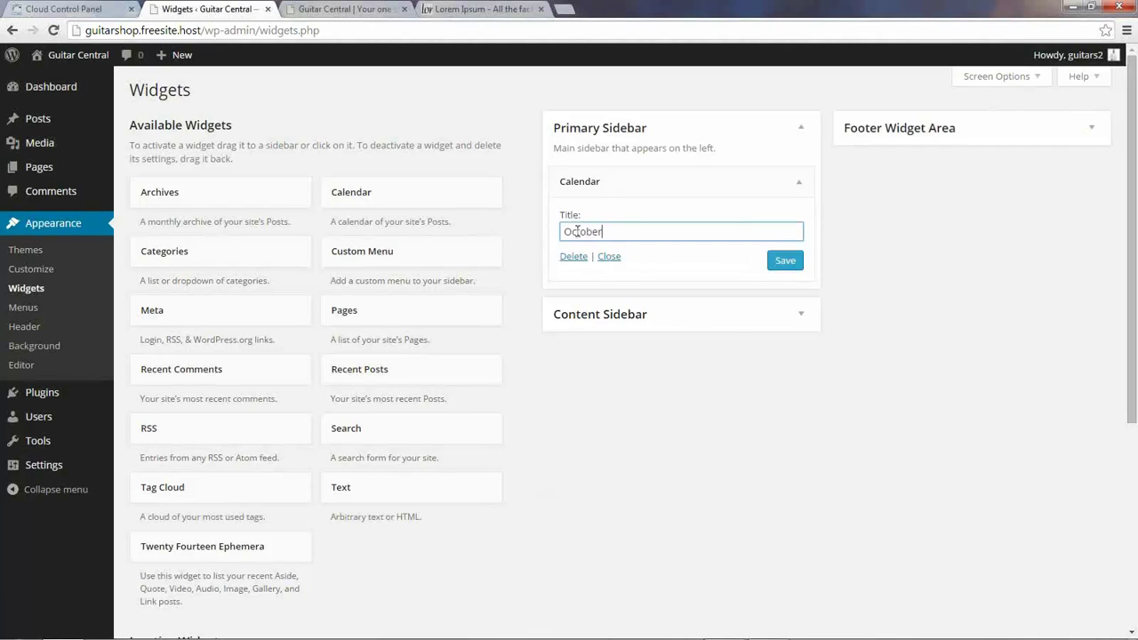
pyautogui.write('October Events')
# Step: Move the Search widget from Inactive Widgets to below the Calendar in the Primary Sidebar, and save the Calendar settings
pyautogui.scroll(-3, 549, 447)
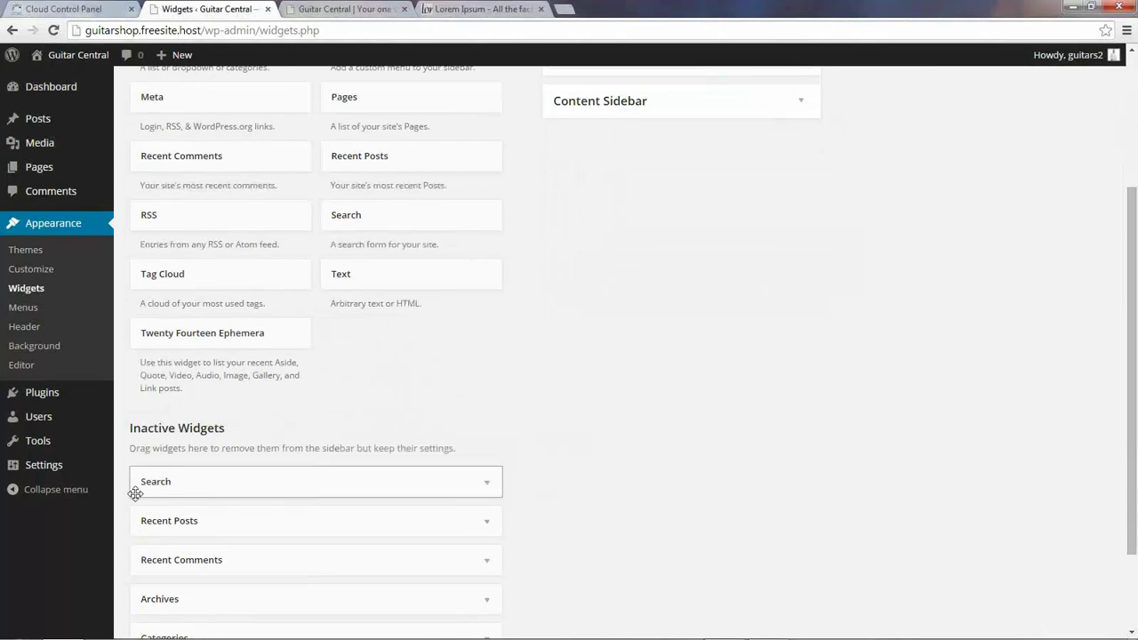
pyautogui.moveTo(177, 482); pyautogui.dragTo(608, 253)
pyautogui.press('Return')
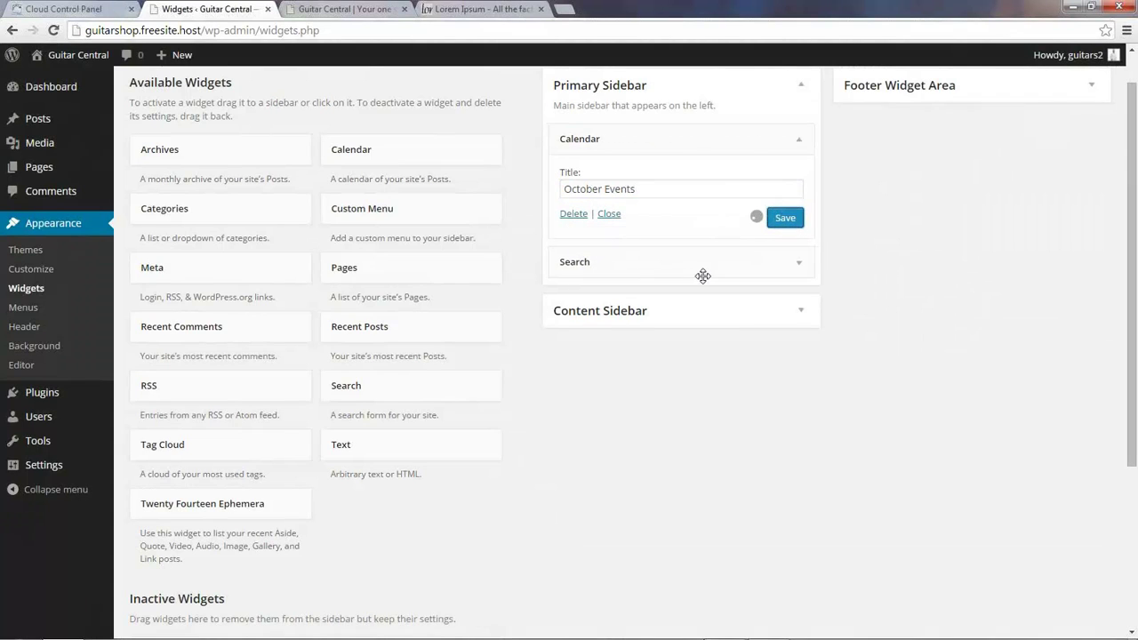
# Step: Move the inactive Recent Posts and Recent Comments widgets to the Footer Widget Area, with Recent Comments above Recent Posts
pyautogui.scroll(-3, 596, 407)
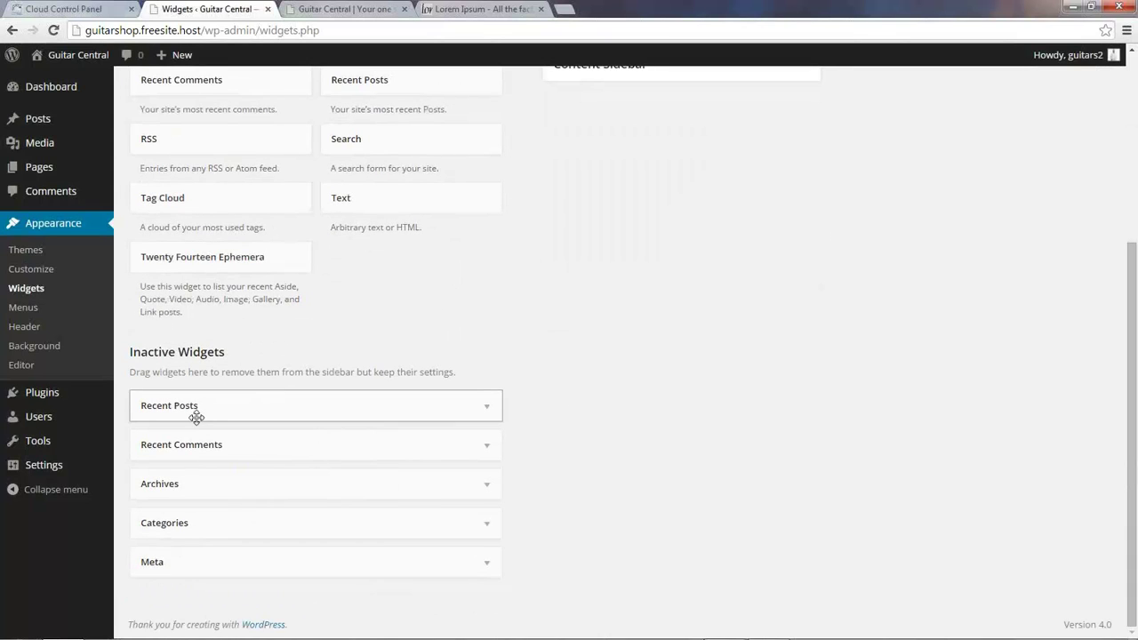
pyautogui.moveTo(178, 408); pyautogui.dragTo(1005, 140)
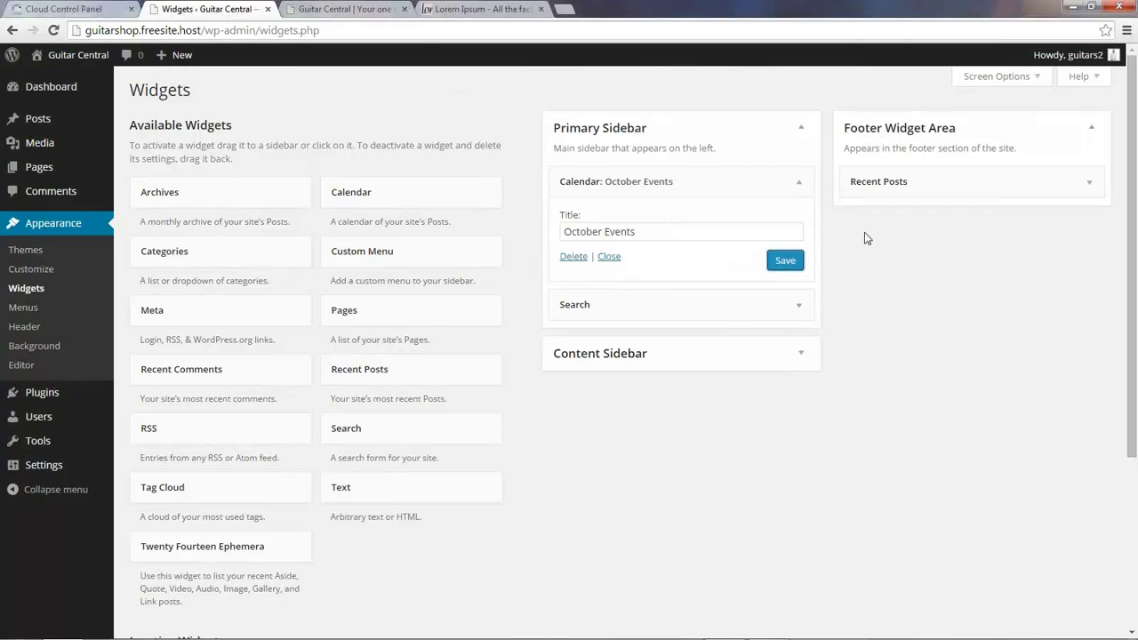
pyautogui.scroll(-3, 643, 425)
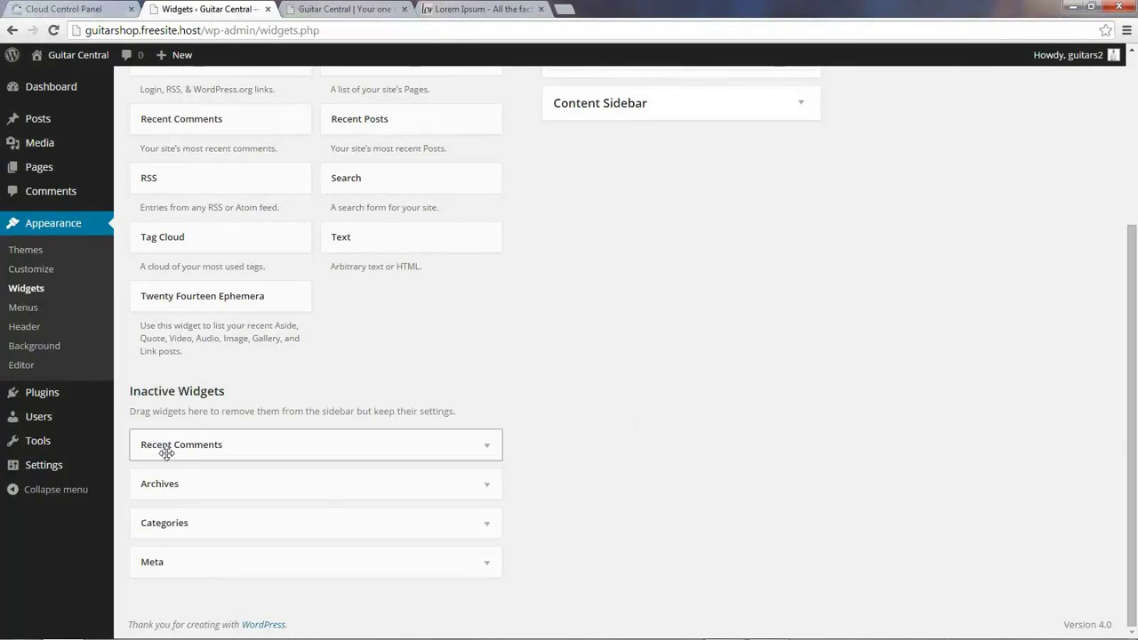
pyautogui.moveTo(172, 447); pyautogui.dragTo(985, 155)
pyautogui.scroll(1, 648, 442)
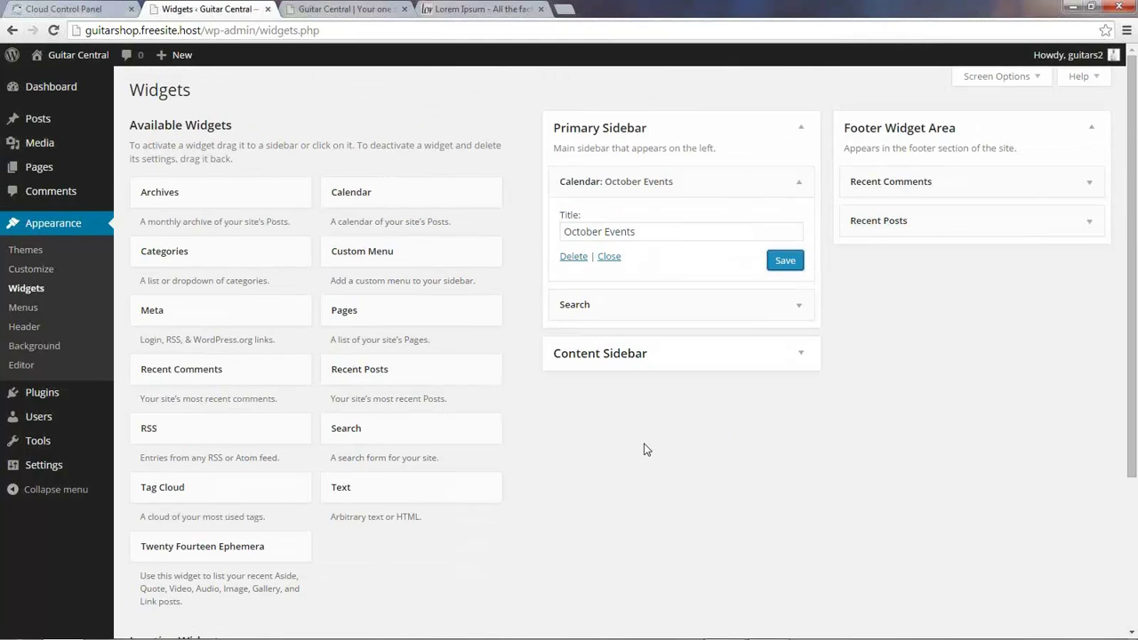
# Step: Reload the live welcome page and examine the widgets in its sidebar and footer
pyautogui.click(342, 9)
pyautogui.click(55, 32)
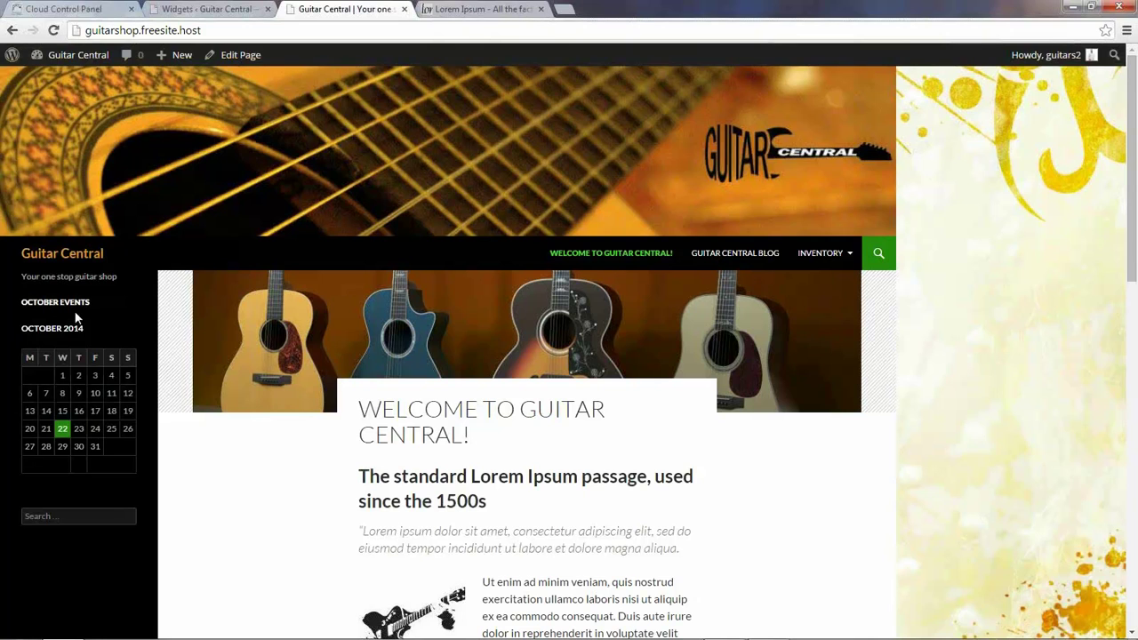
pyautogui.scroll(-1, 89, 379)
pyautogui.scroll(-10, 237, 436)
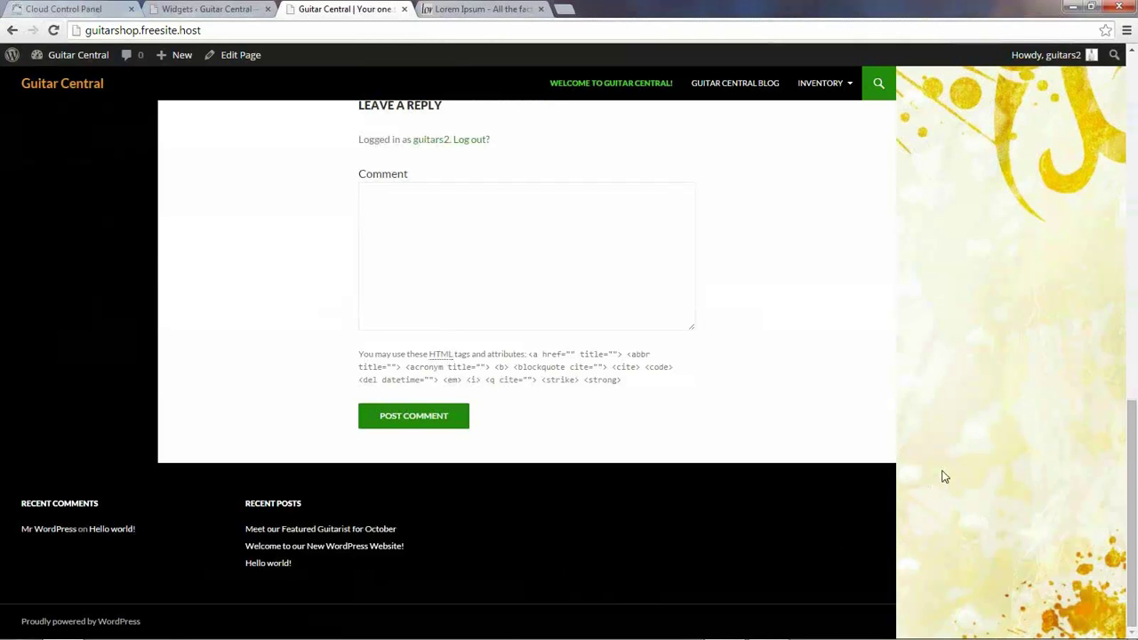
pyautogui.scroll(10, 966, 485)
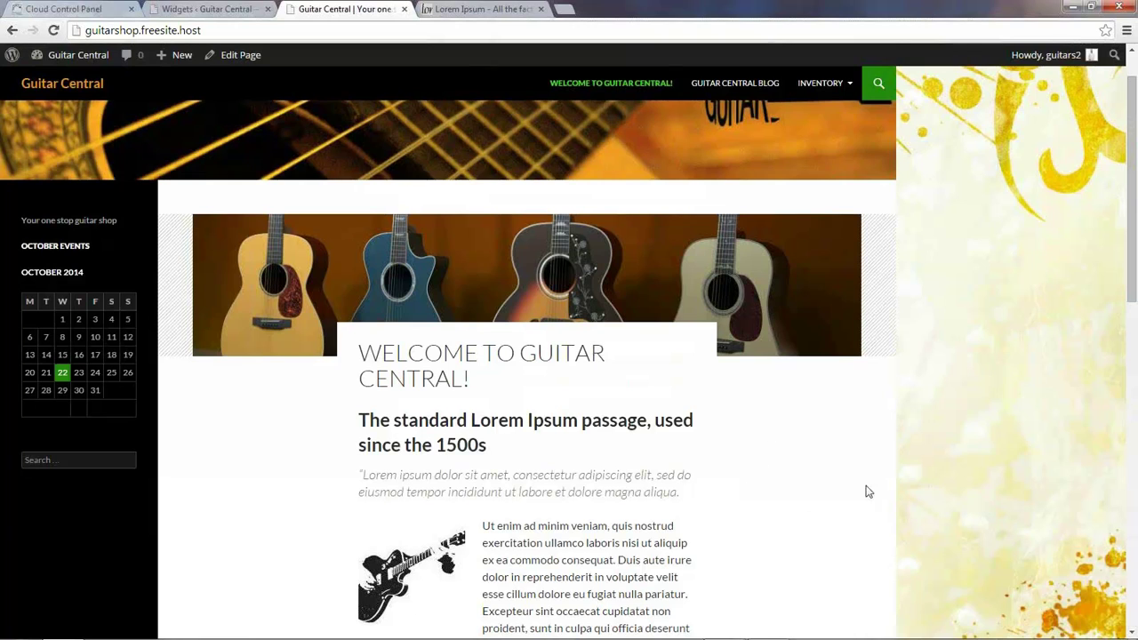
# Step: In the widget settings, add a Text widget to the Content Sidebar titled "Guitar Lesson" with the content "custom text", and save it
pyautogui.click(229, 10)
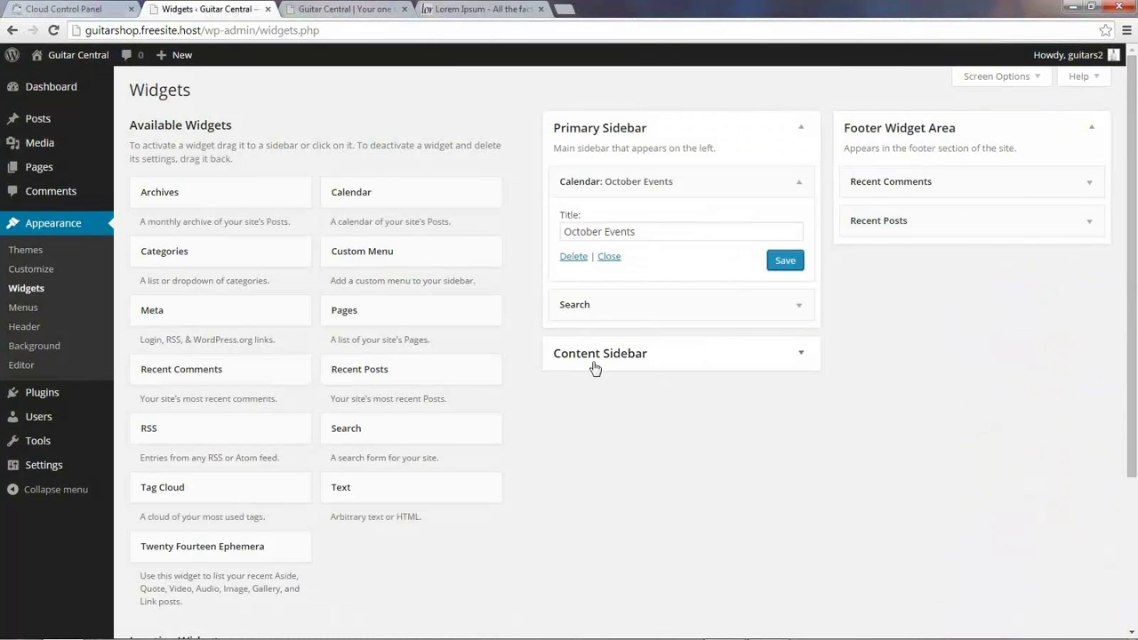
pyautogui.scroll(-1, 567, 473)
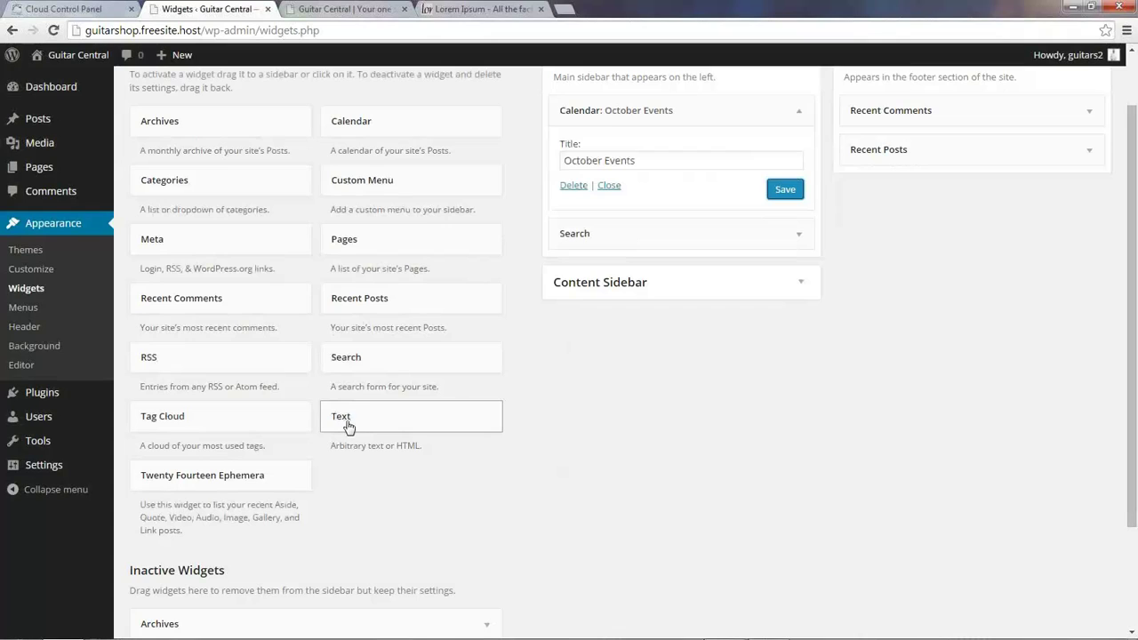
pyautogui.moveTo(343, 423); pyautogui.dragTo(588, 430)
pyautogui.click(571, 388)
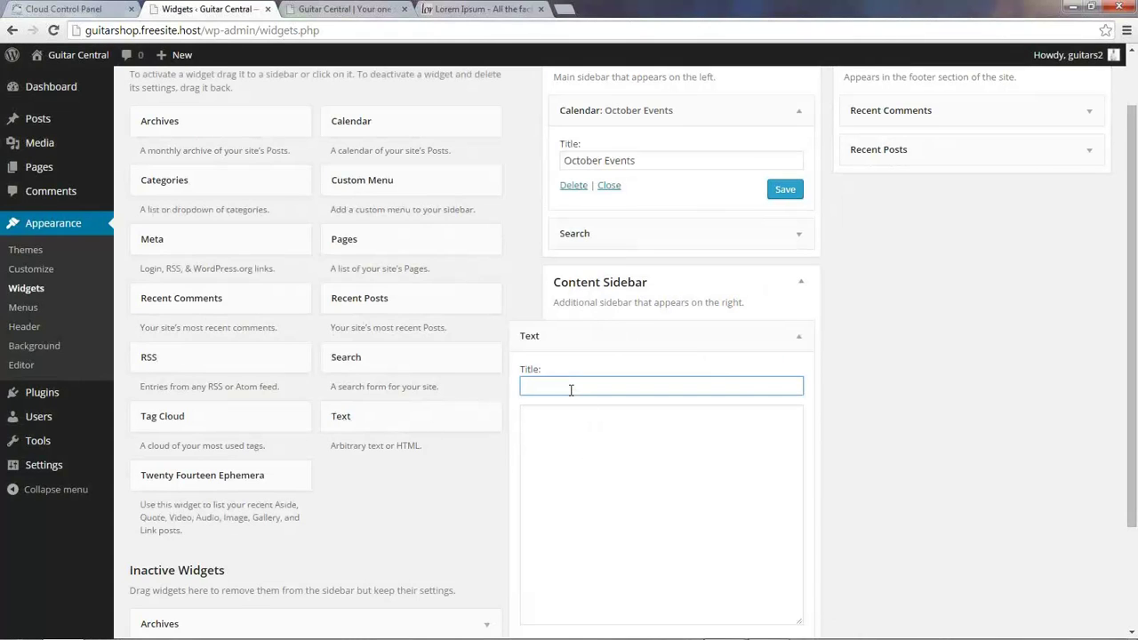
pyautogui.write('Guitar Lesson')
pyautogui.click(602, 442)
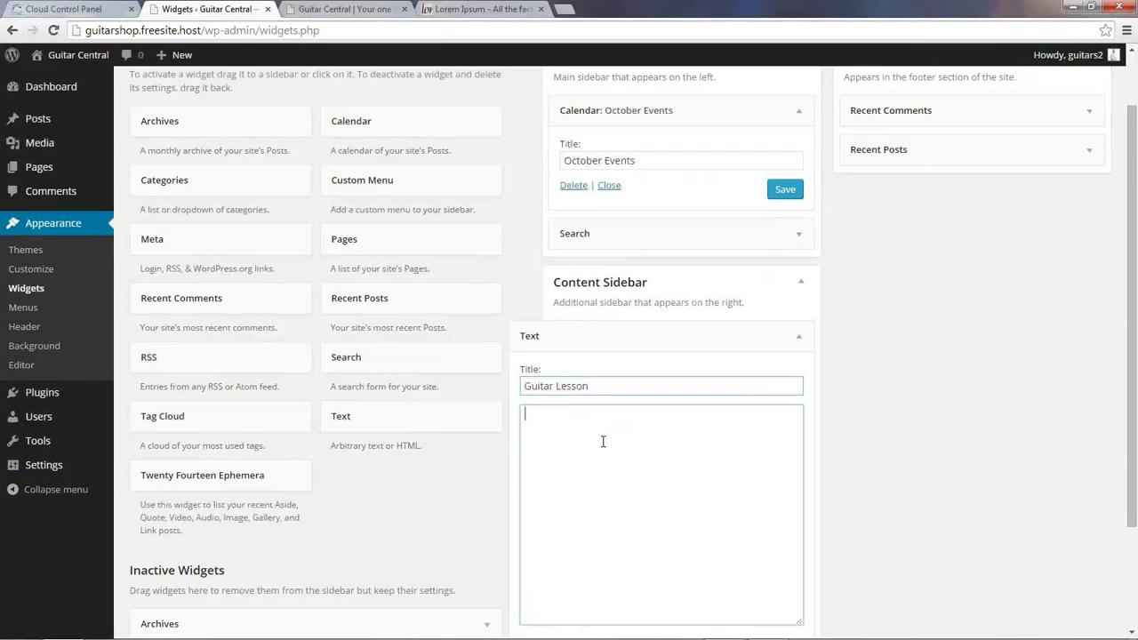
pyautogui.write('custom text')
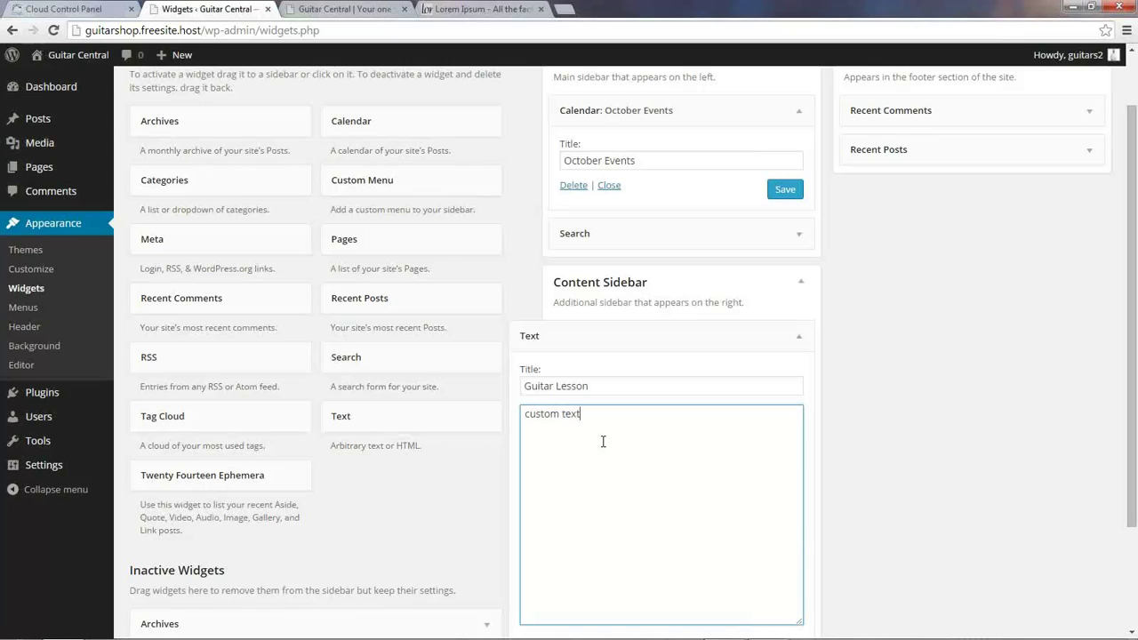
pyautogui.scroll(-3, 667, 480)
pyautogui.click(784, 529)
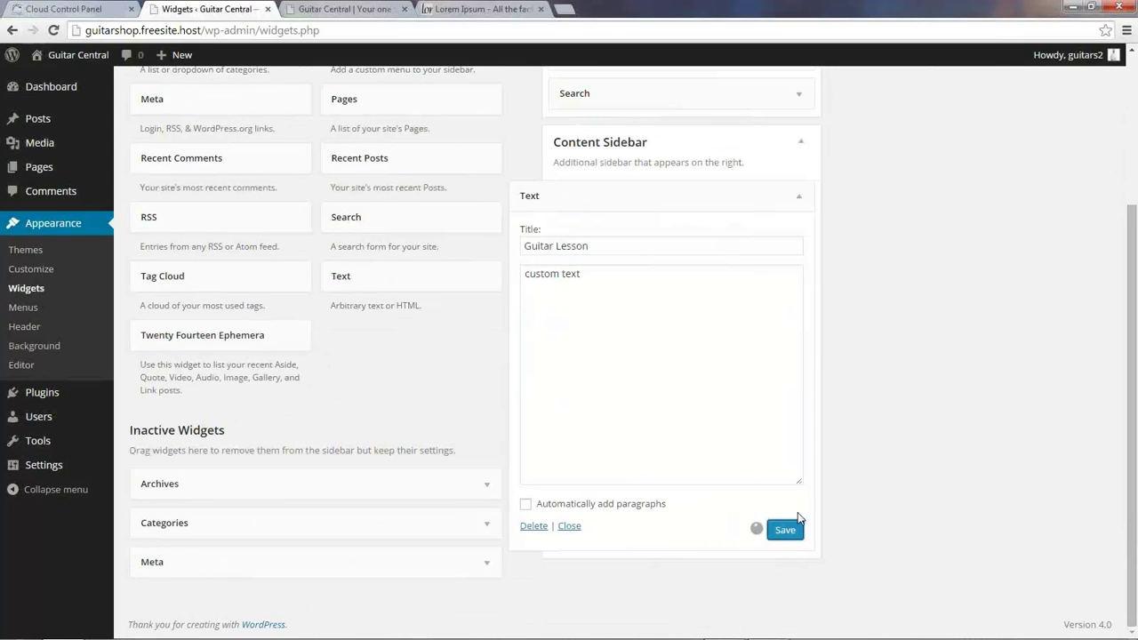
# Step: Reload the live welcome page and examine the content sidebar's text widget and the page layout
pyautogui.click(347, 10)
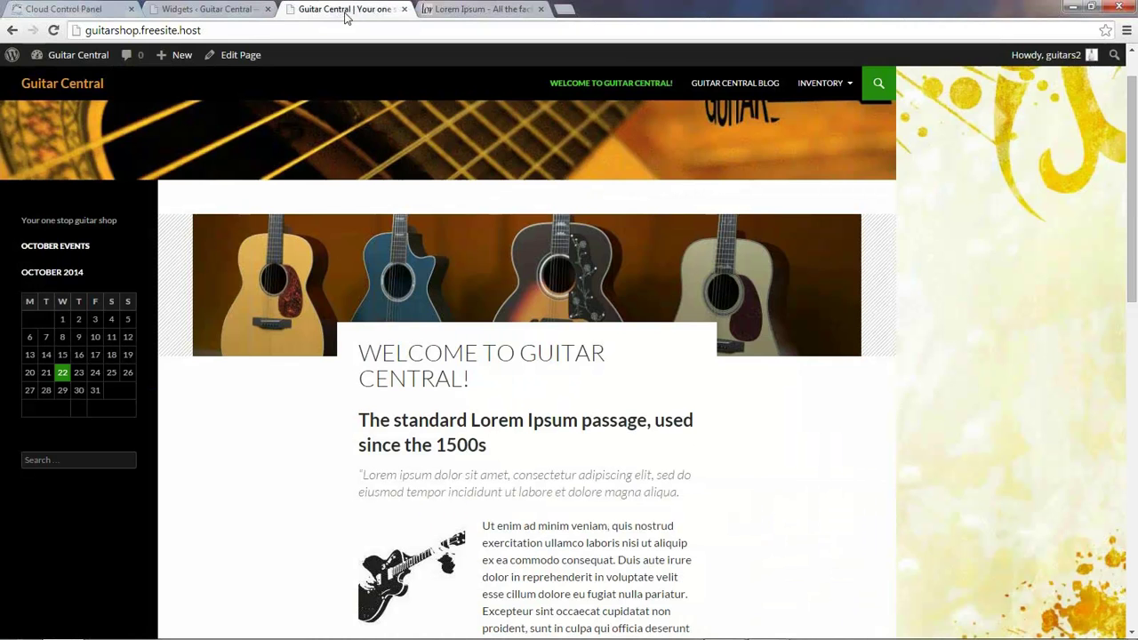
pyautogui.click(53, 30)
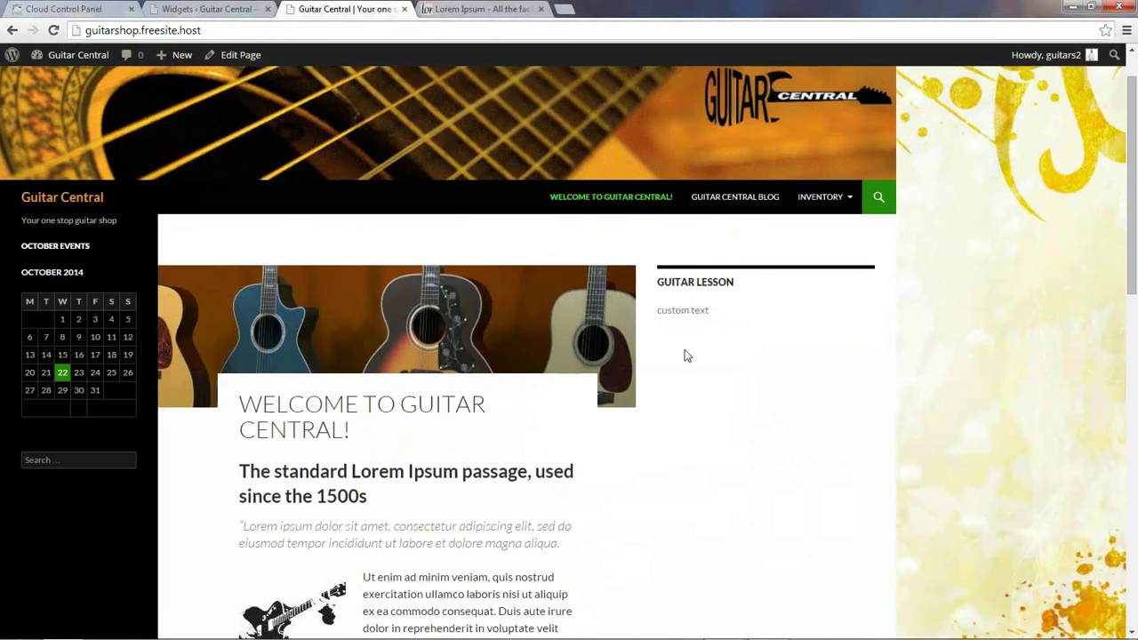
pyautogui.scroll(-3, 685, 355)
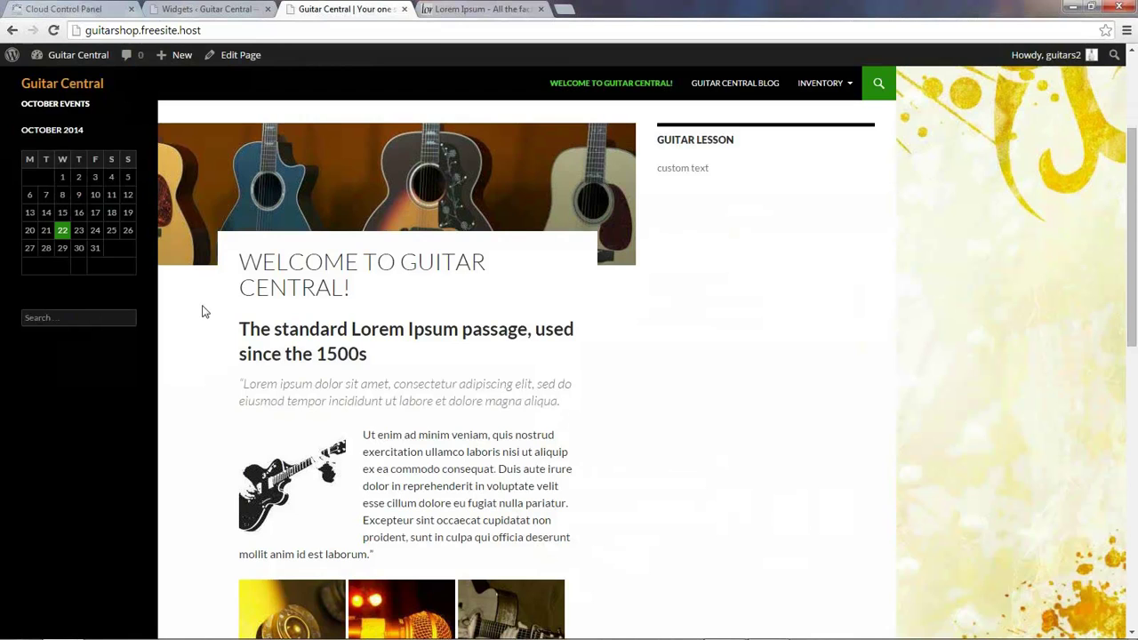
pyautogui.scroll(-4, 201, 449)
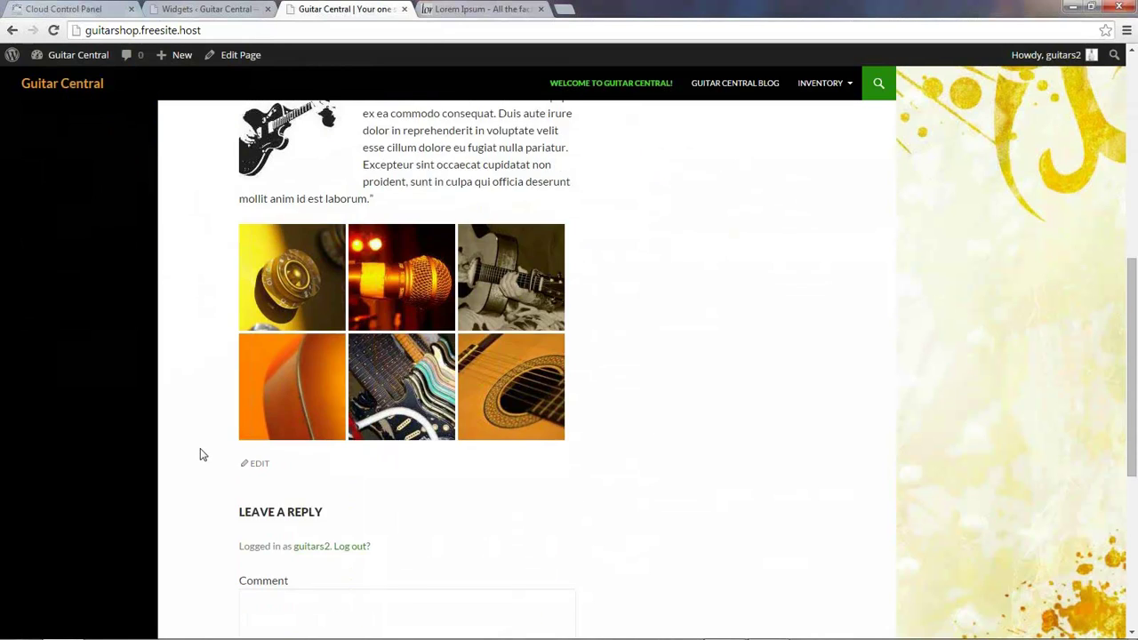
pyautogui.scroll(1, 201, 448)
pyautogui.scroll(5, 200, 452)
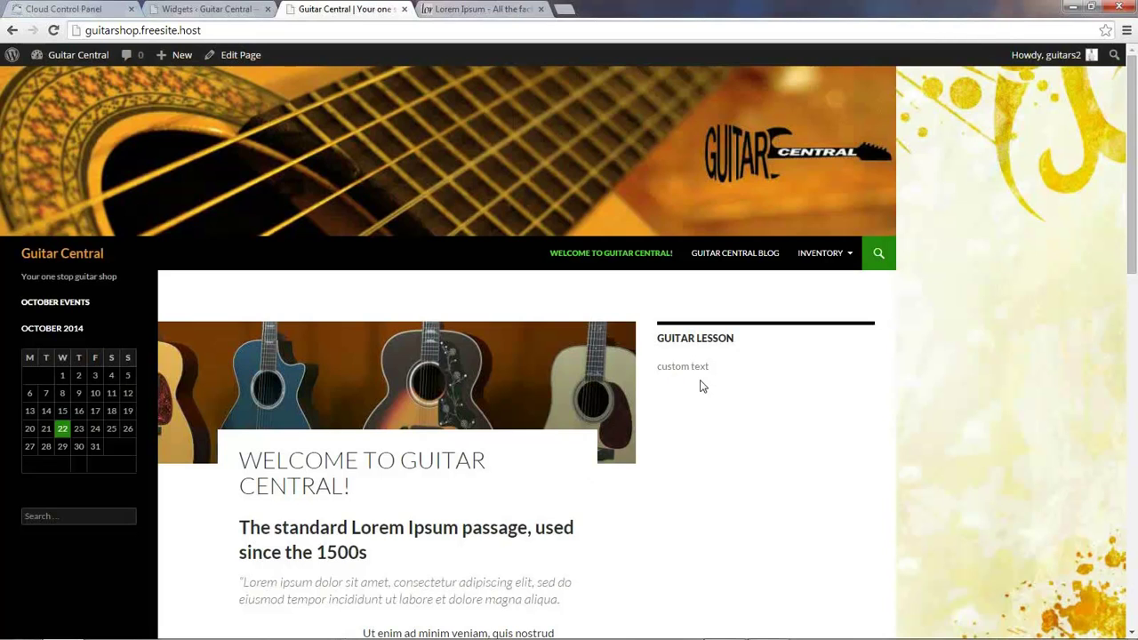
# Step: Go to youtube.com/cloudaccess and examine the channel's WordPress webinars and getting-started tutorials
pyautogui.click(501, 10)
pyautogui.click(193, 31)
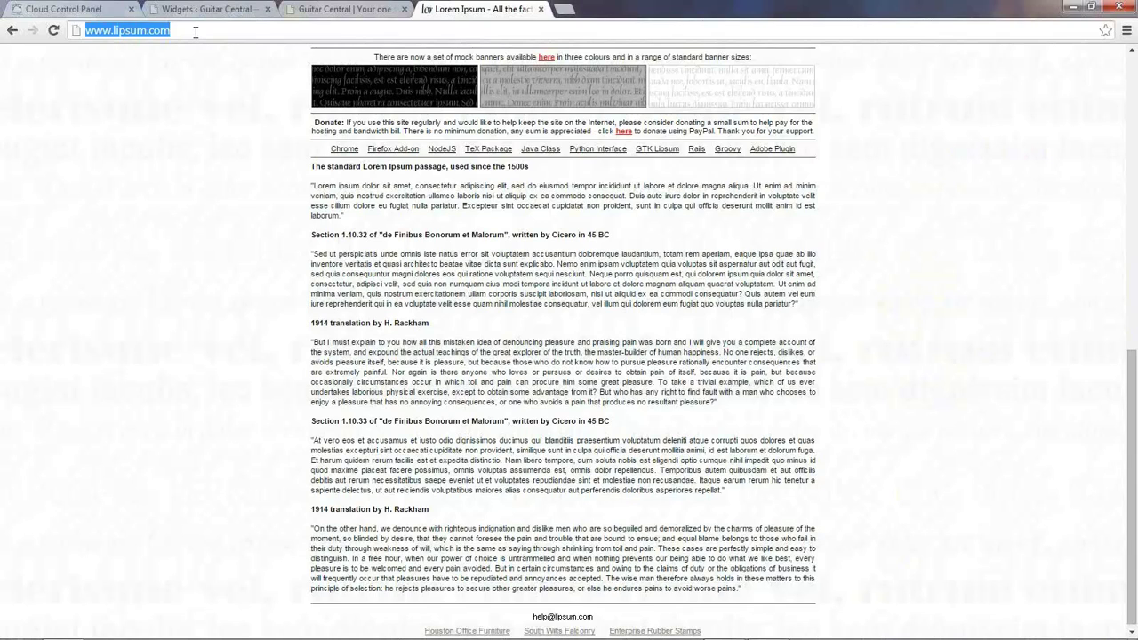
pyautogui.write('youtube.com')
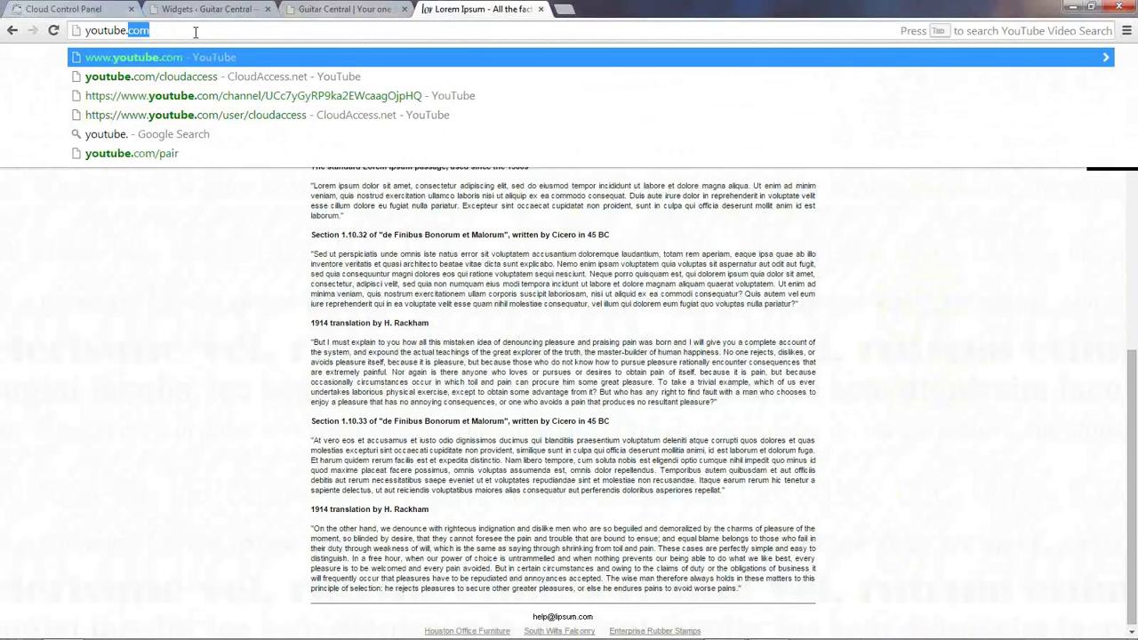
pyautogui.write('/cloudaccess')
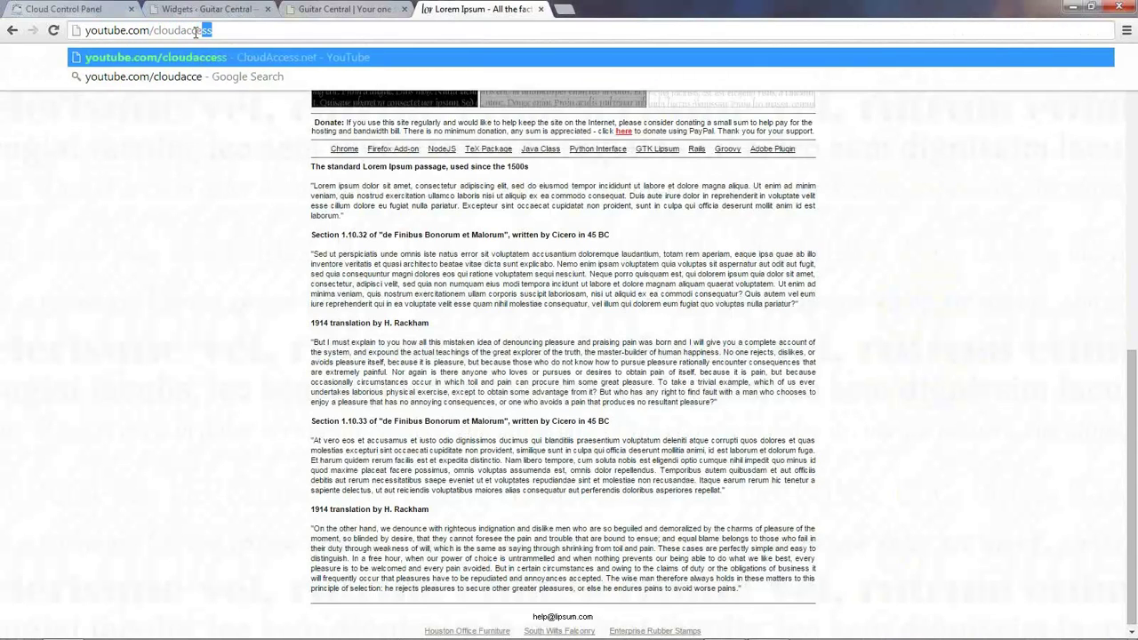
pyautogui.press('Return')
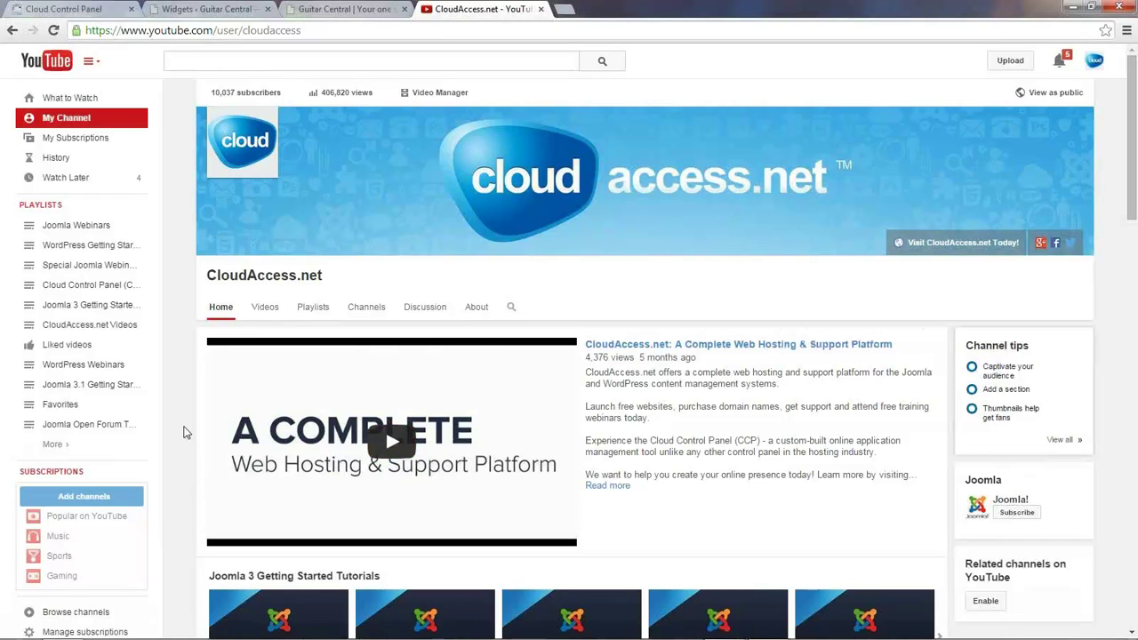
pyautogui.scroll(-4, 181, 432)
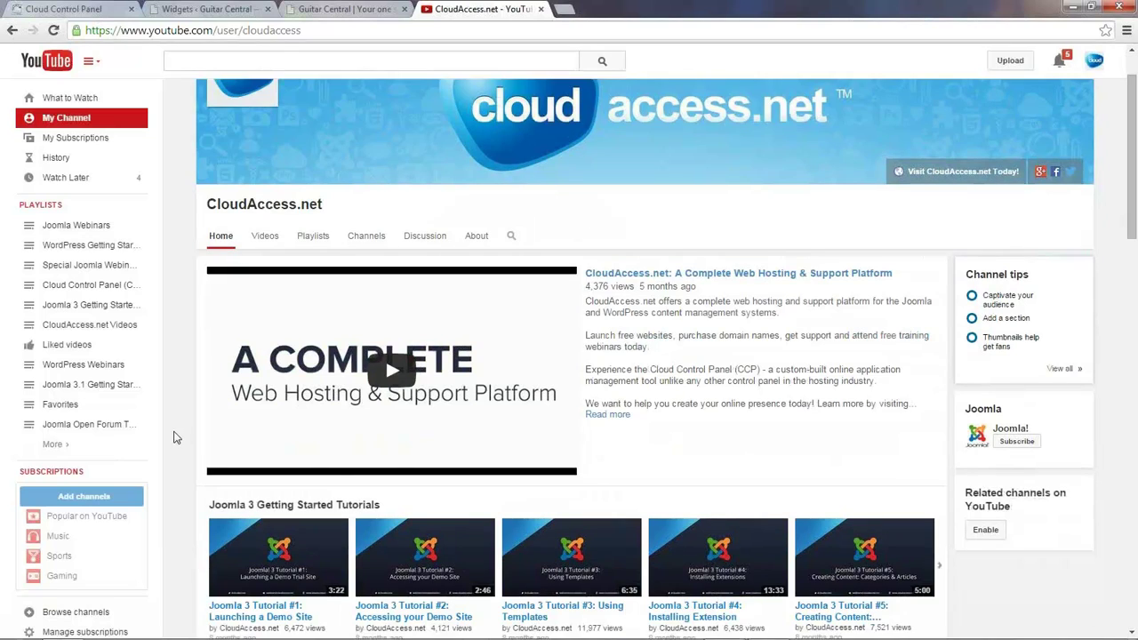
pyautogui.scroll(-2, 175, 438)
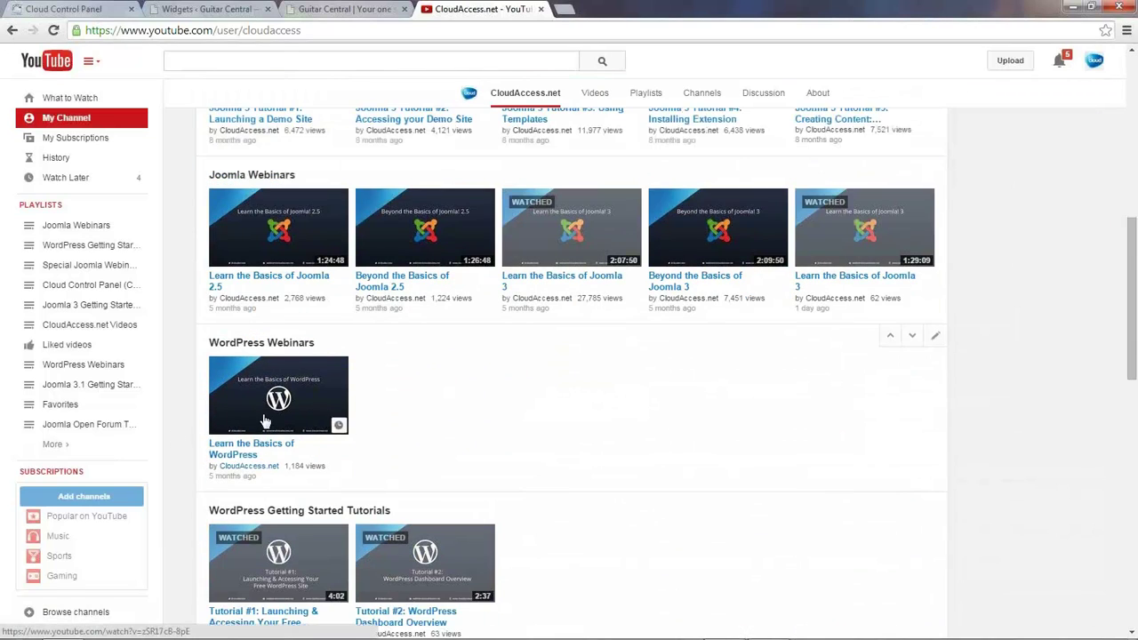
pyautogui.scroll(-2, 276, 441)
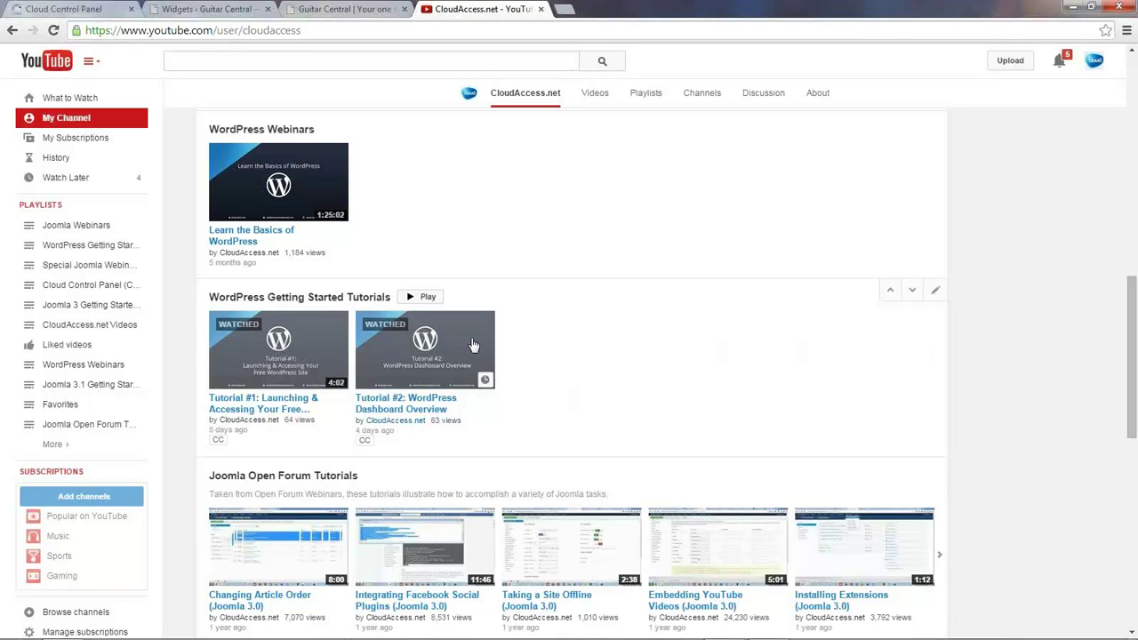
pyautogui.scroll(10, 470, 346)
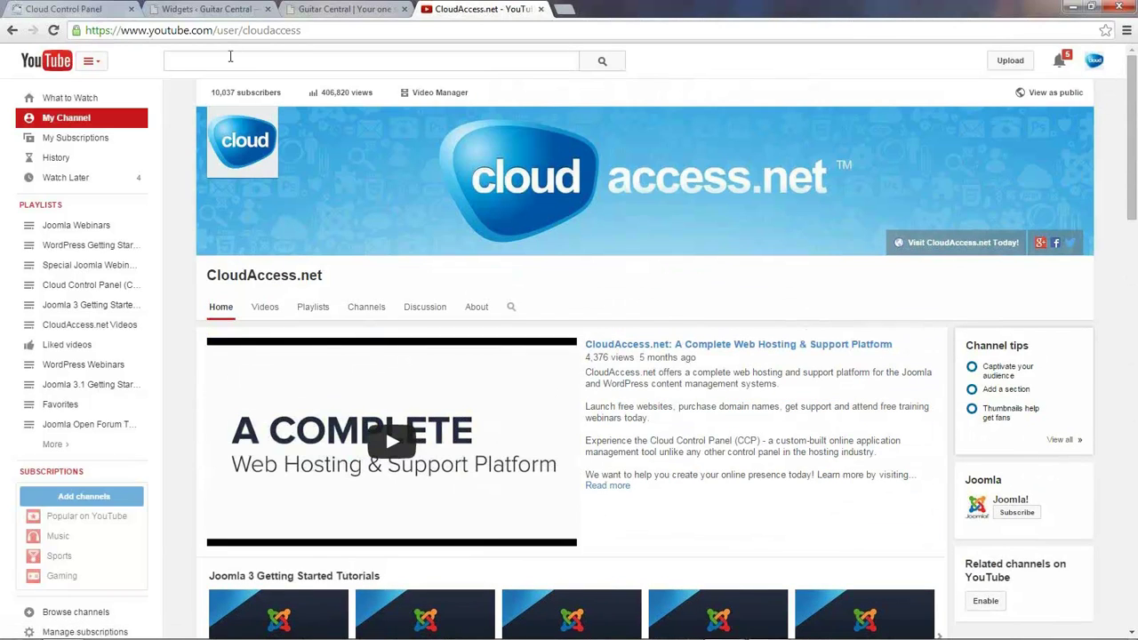
# Step: Search YouTube for "guitar lessons", open "Beginner Guitar Lessons : Acoustic Guitar Tricks and Embellishments to Practice" and pause it
pyautogui.click(230, 56)
pyautogui.write('guitar')
pyautogui.write(' lesss')
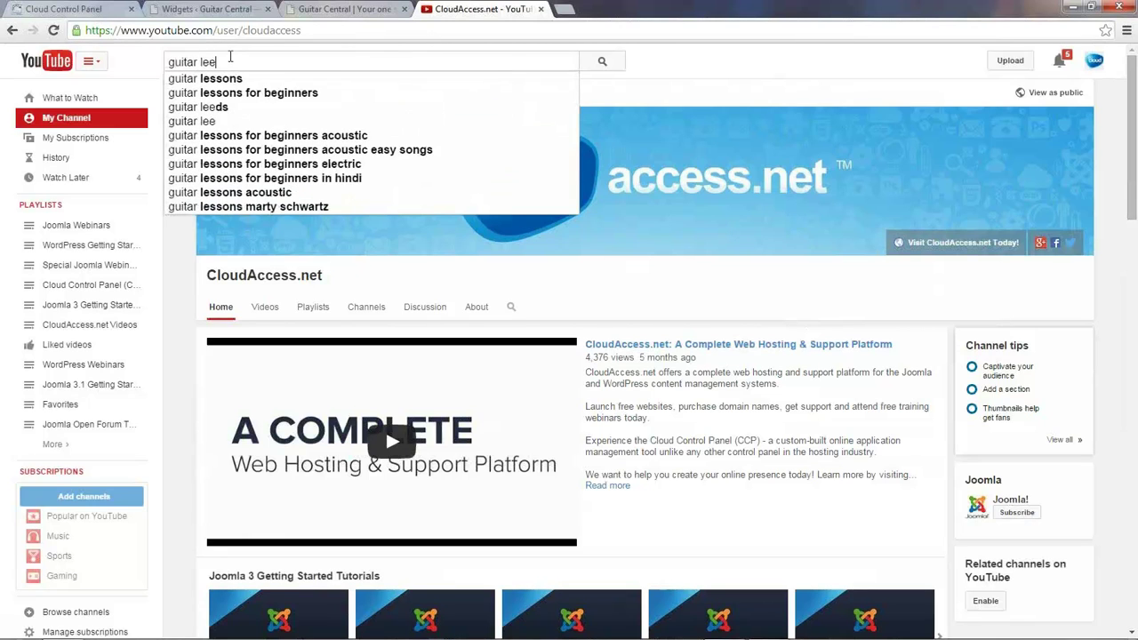
pyautogui.press('BackSpace')
pyautogui.write('ons')
pyautogui.press('Return')
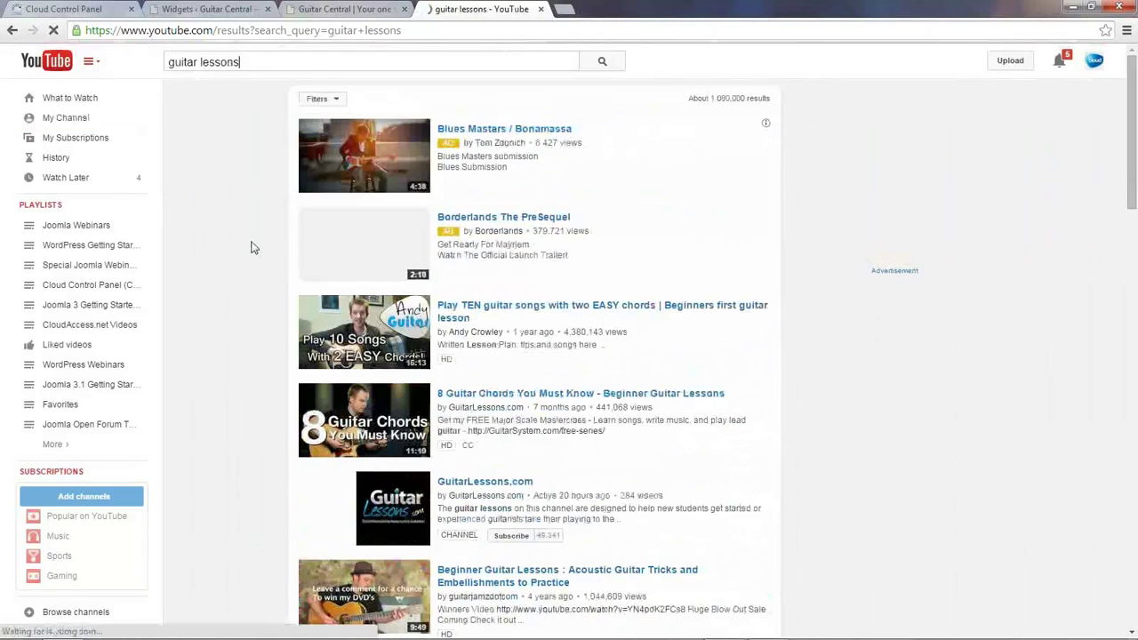
pyautogui.scroll(-2, 399, 426)
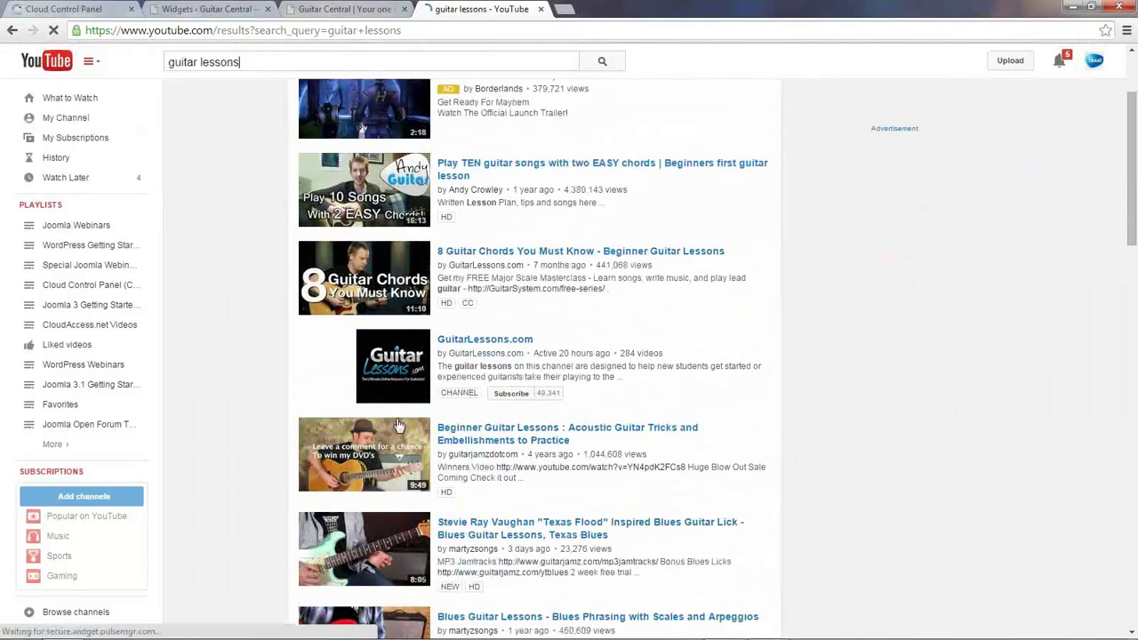
pyautogui.click(512, 435)
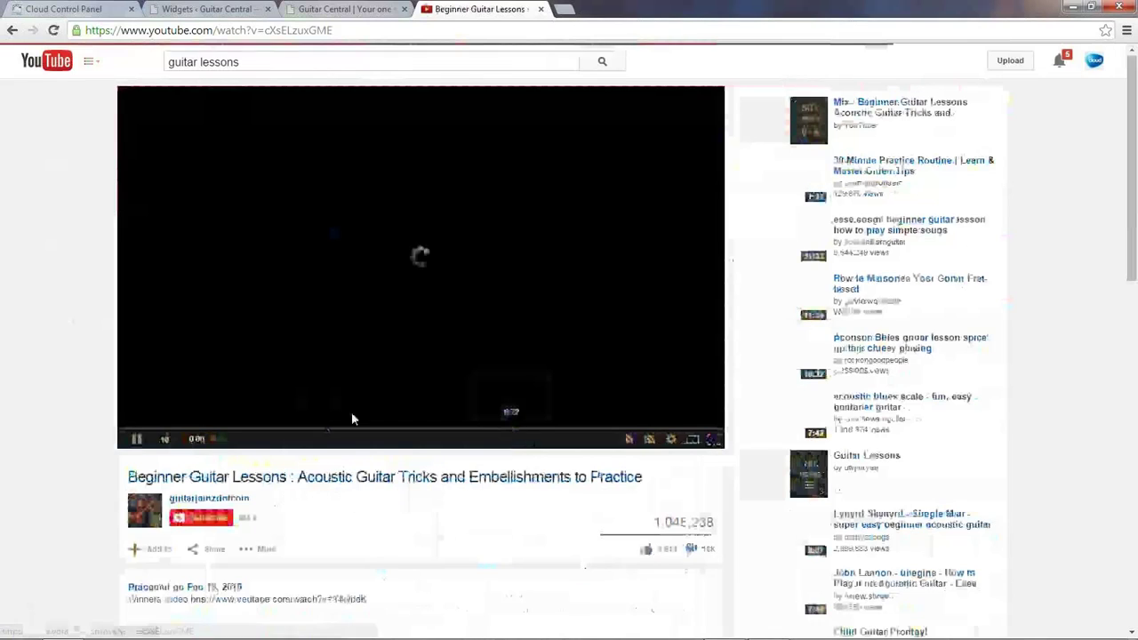
pyautogui.click(138, 441)
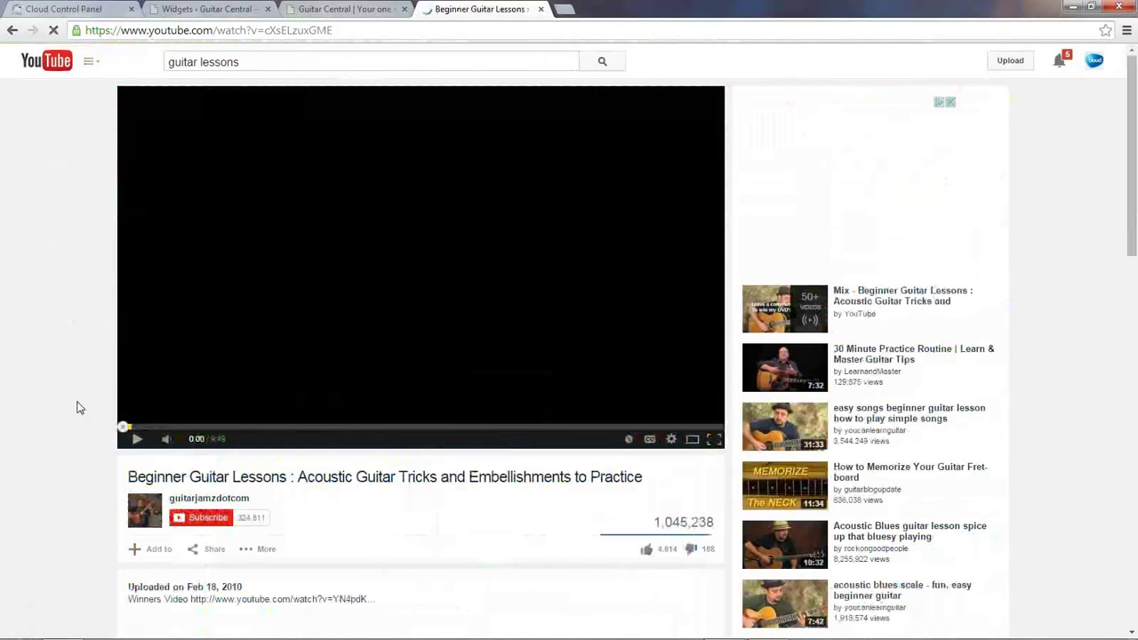
# Step: Display the embed code among the video's sharing options and copy the whole iframe code
pyautogui.scroll(-1, 77, 406)
pyautogui.scroll(-3, 74, 407)
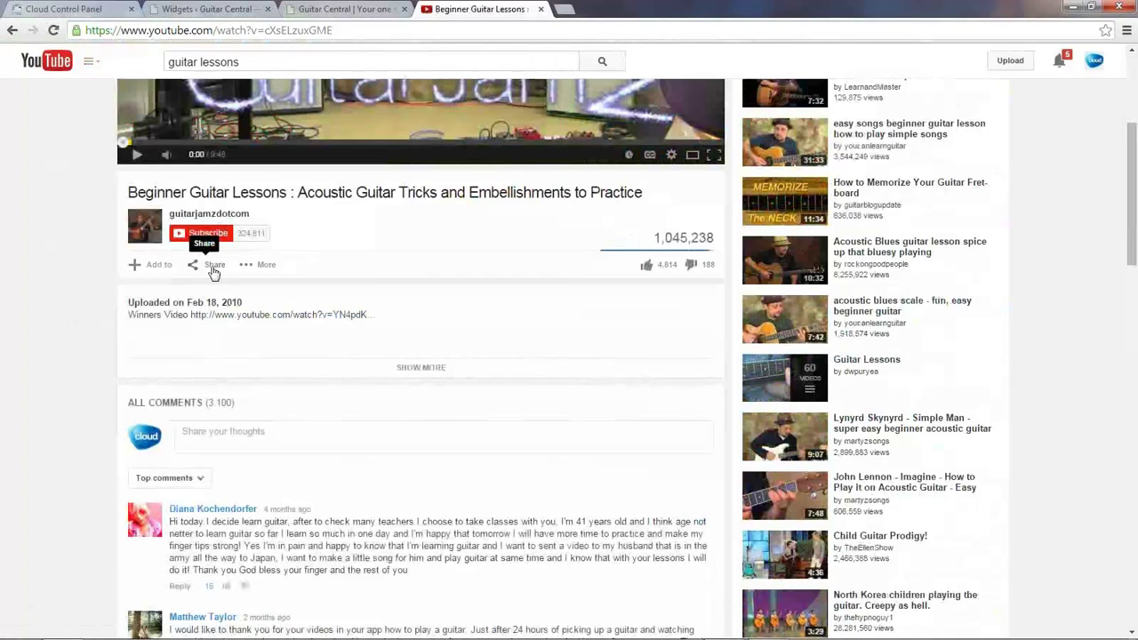
pyautogui.click(213, 267)
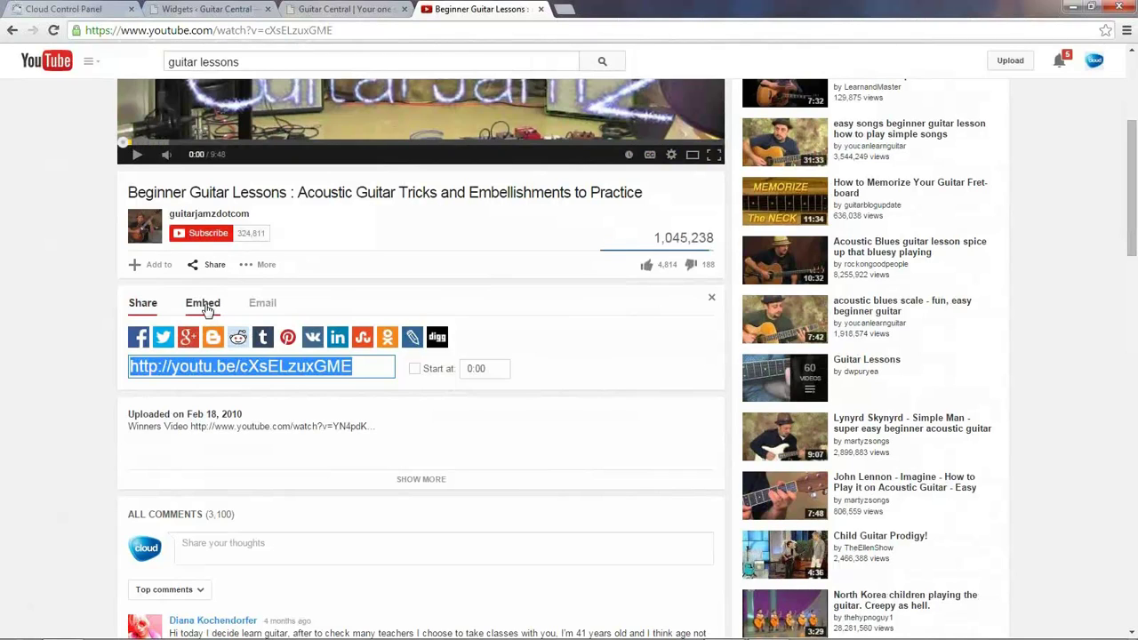
pyautogui.click(204, 305)
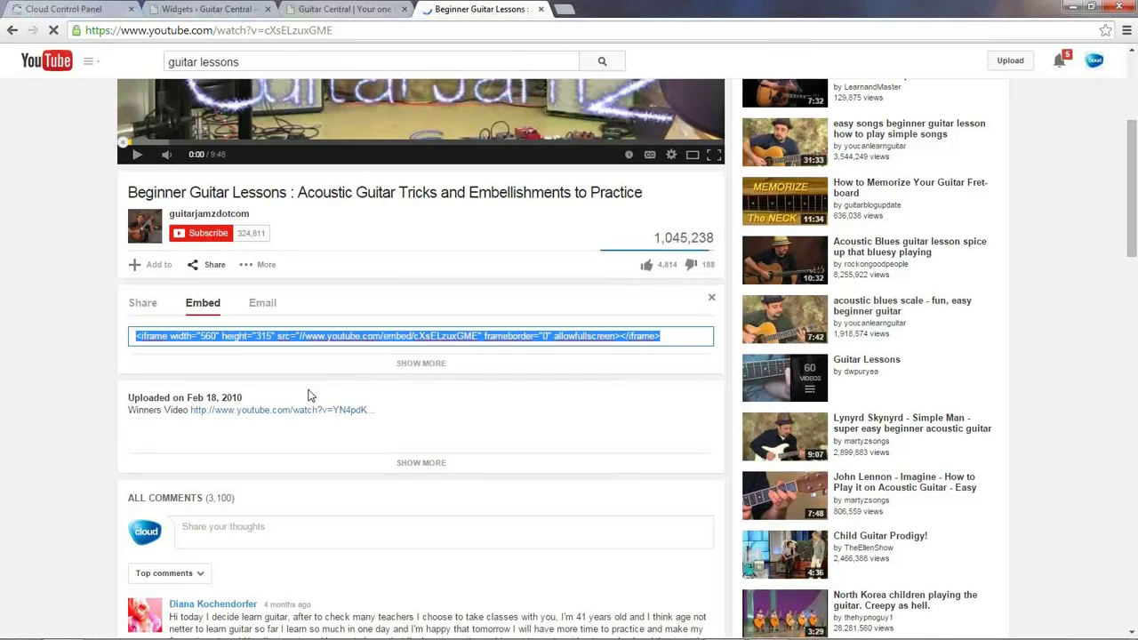
pyautogui.moveTo(649, 341); pyautogui.dragTo(112, 323)
pyautogui.hotkey('ctrl', 'c')
# Step: In the site's widget settings, replace the Guitar Lesson widget's "custom text" with the copied YouTube embed code and save it
pyautogui.click(323, 10)
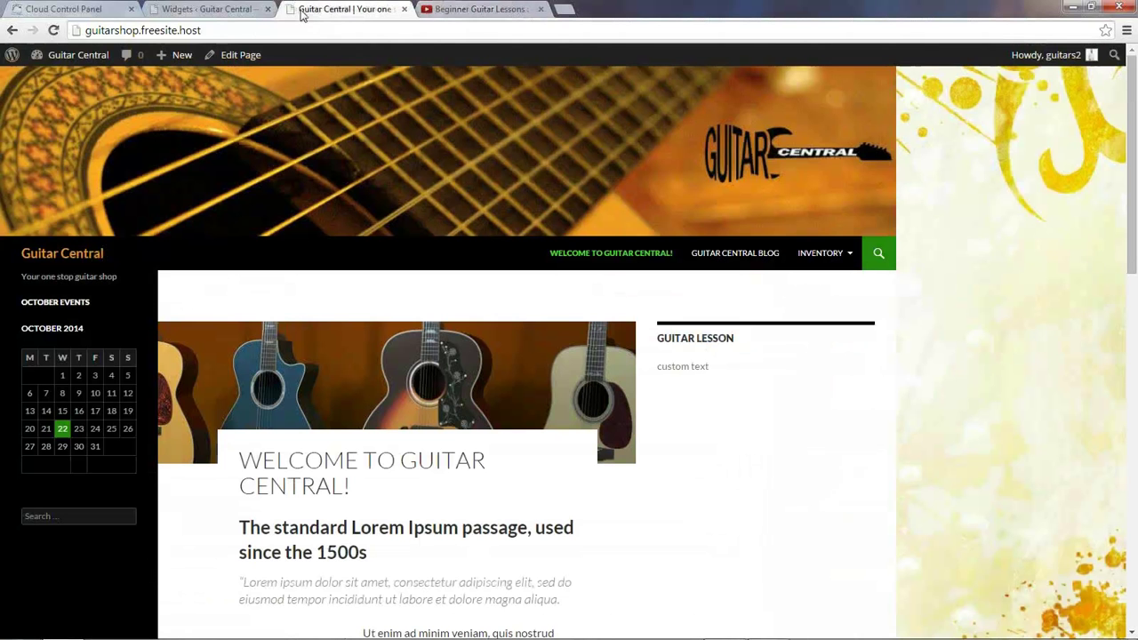
pyautogui.click(218, 10)
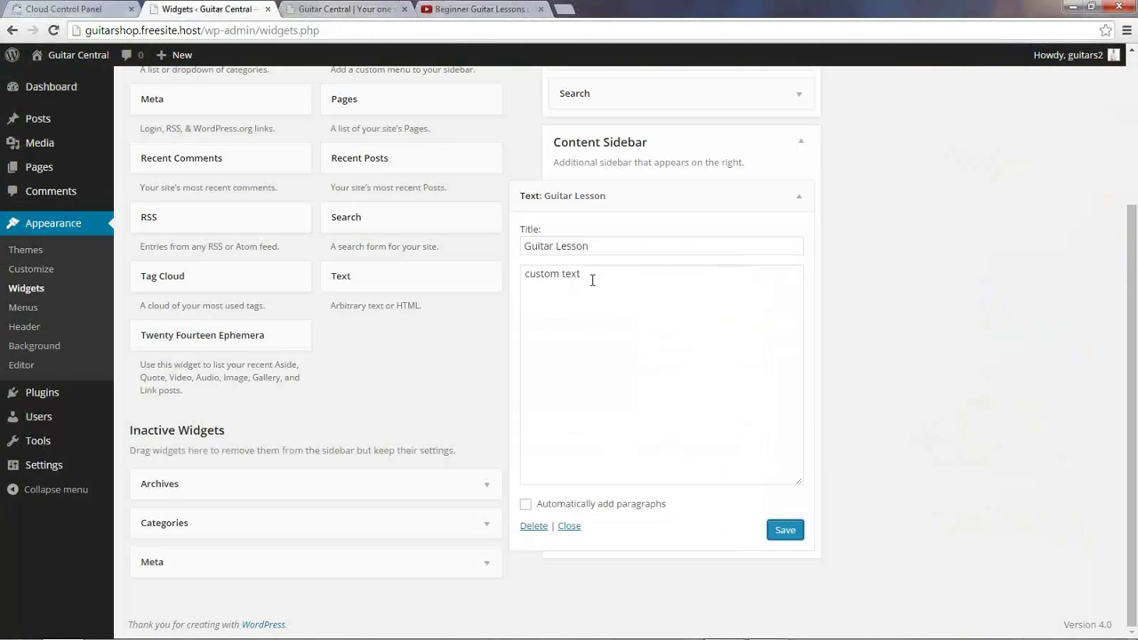
pyautogui.moveTo(592, 280); pyautogui.dragTo(529, 275)
pyautogui.hotkey('ctrl', 'v')
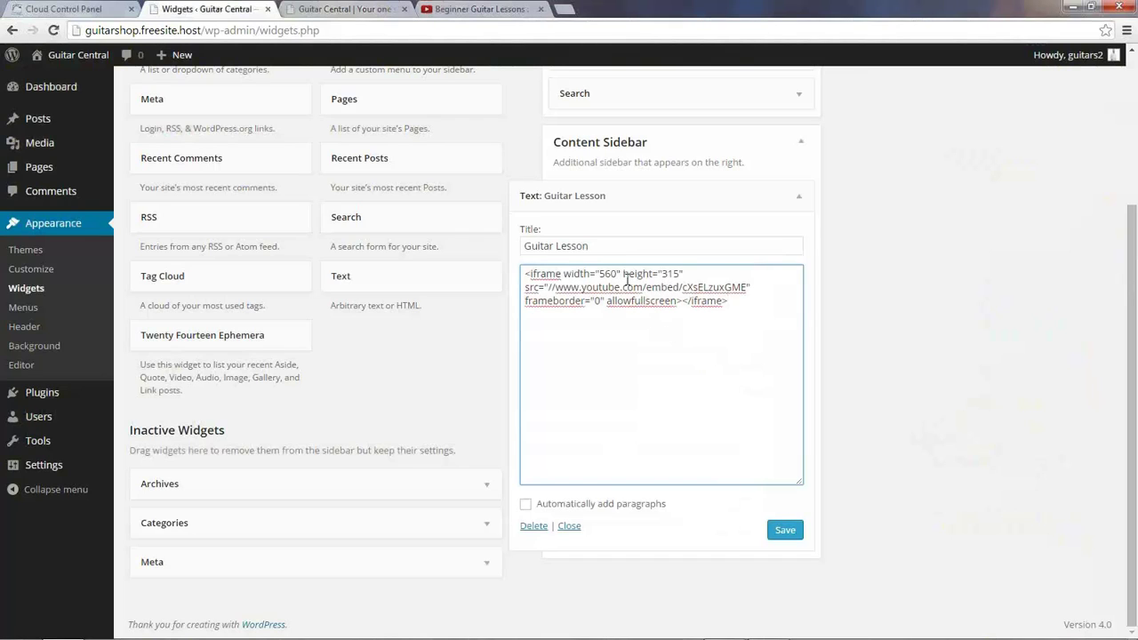
pyautogui.click(780, 532)
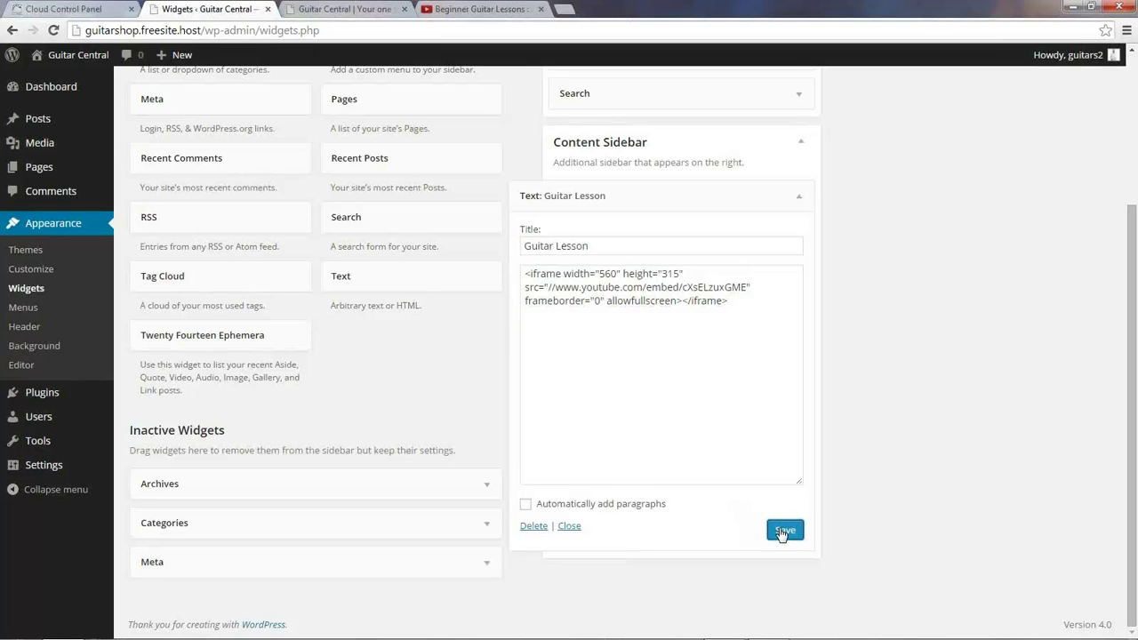
# Step: Reload the live welcome page and examine the embedded lesson video and the surrounding page content
pyautogui.click(347, 9)
pyautogui.click(53, 32)
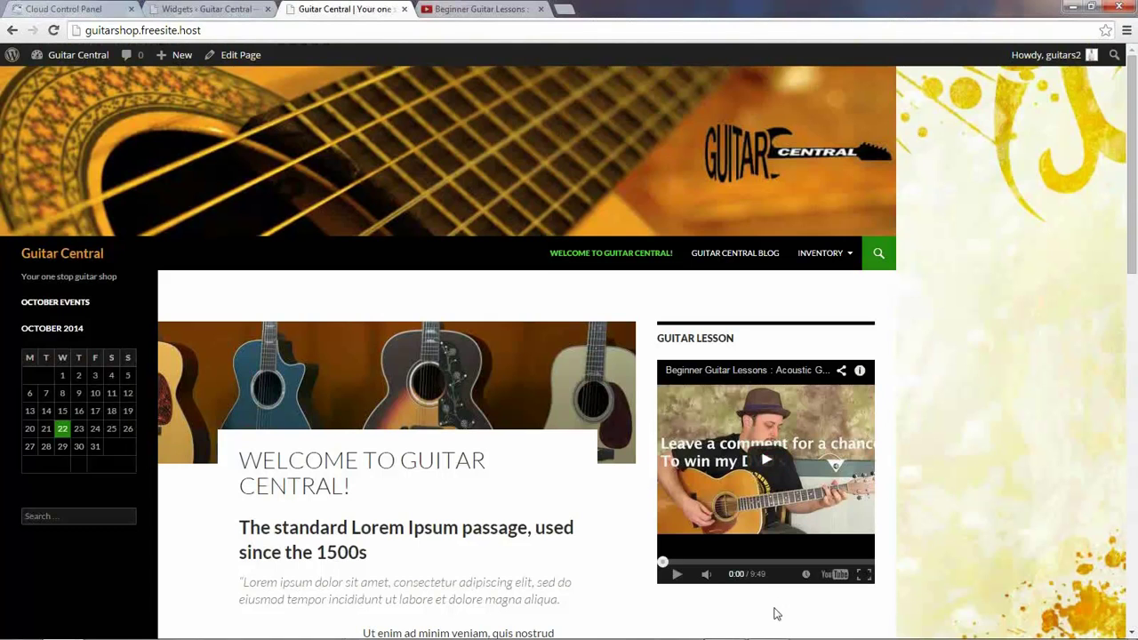
pyautogui.scroll(-2, 765, 607)
pyautogui.scroll(-8, 762, 607)
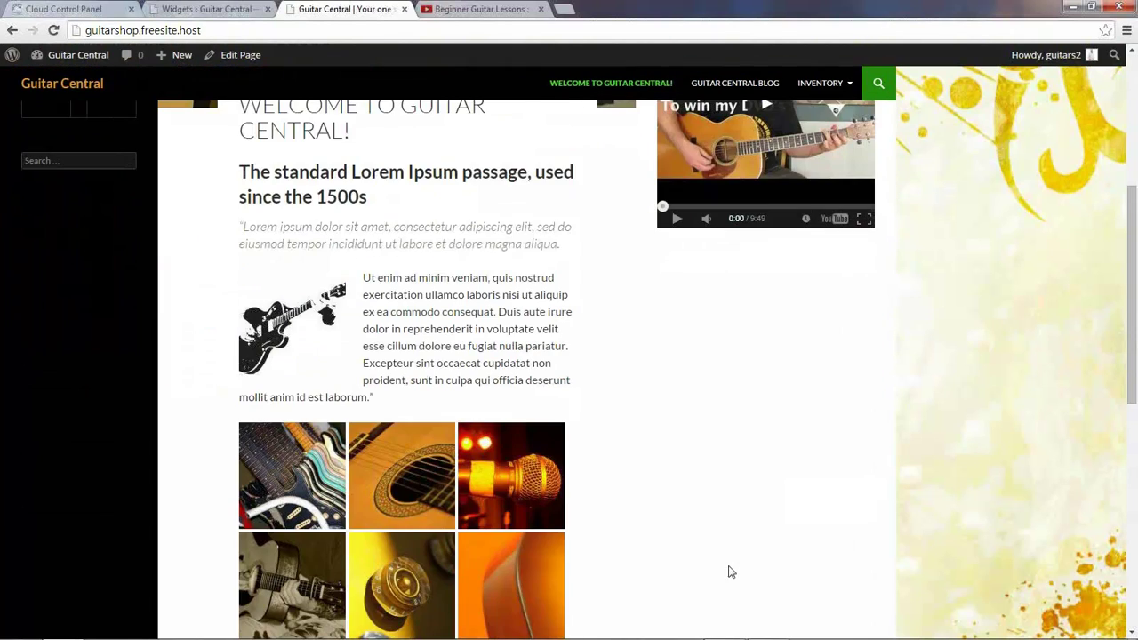
pyautogui.scroll(10, 691, 554)
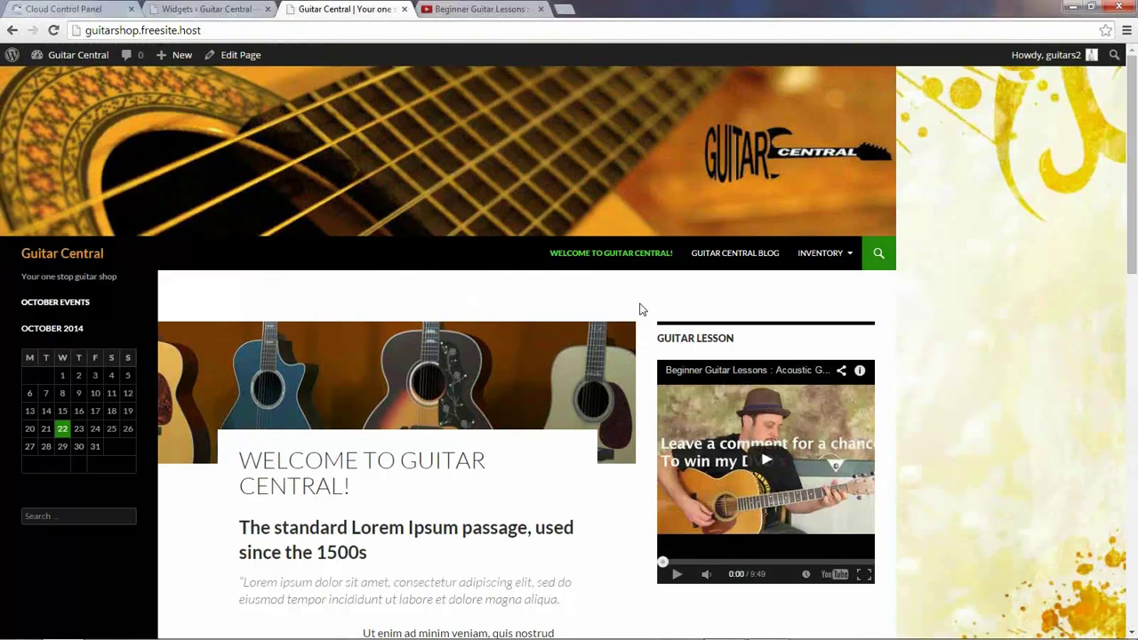
# Step: Open the site's installed plugins, activate Hello Dolly and reload the admin page
pyautogui.click(220, 10)
pyautogui.scroll(3, 382, 401)
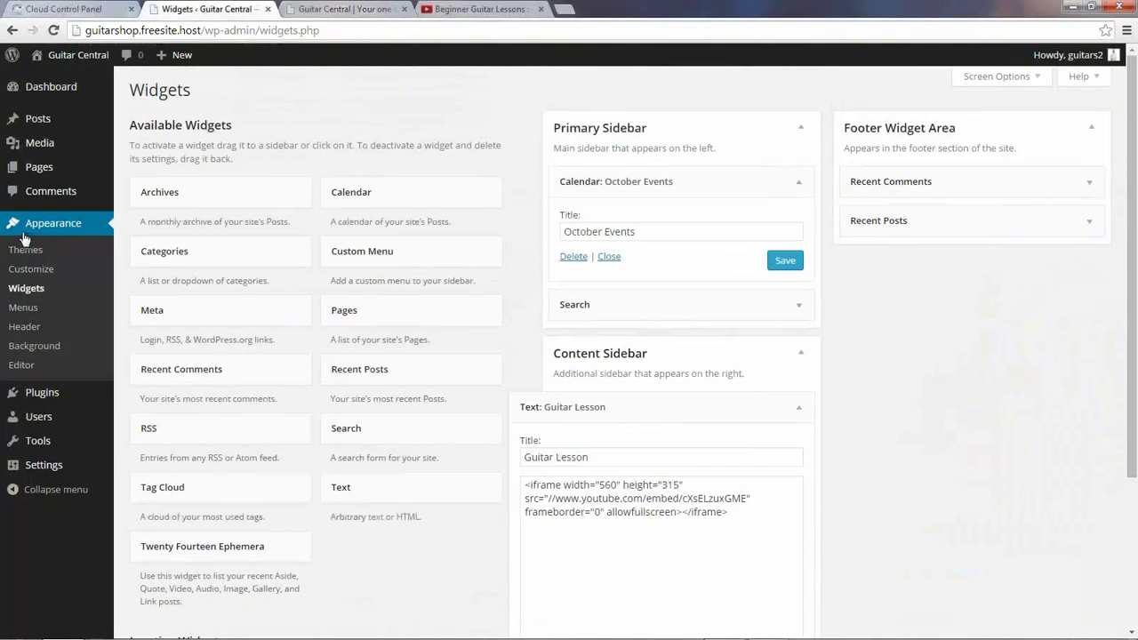
pyautogui.moveTo(40, 395)
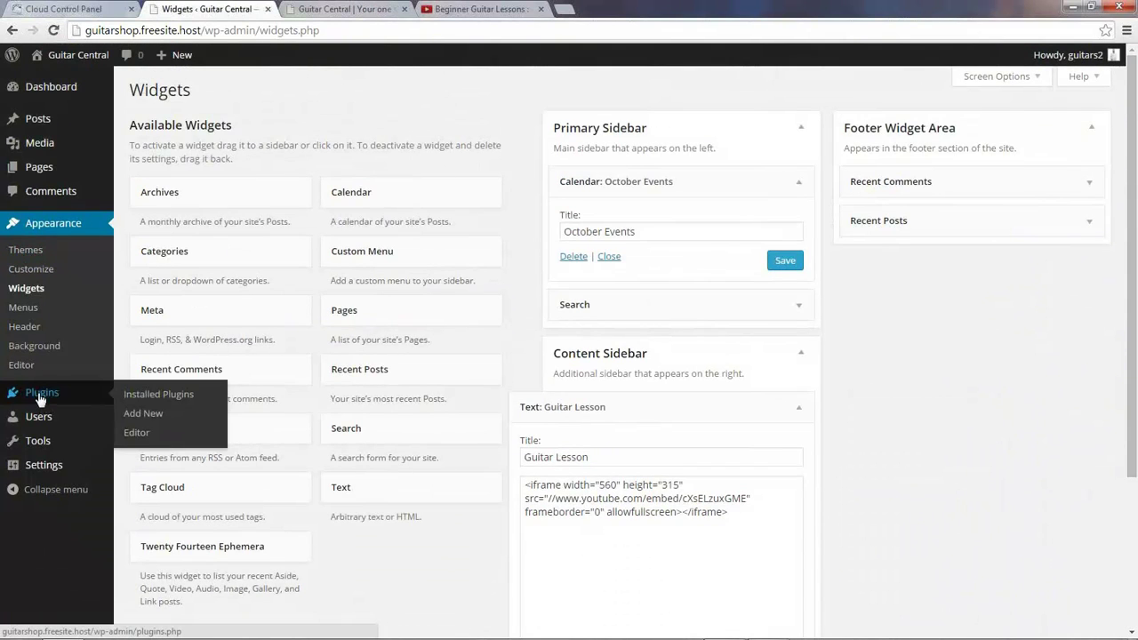
pyautogui.click(51, 395)
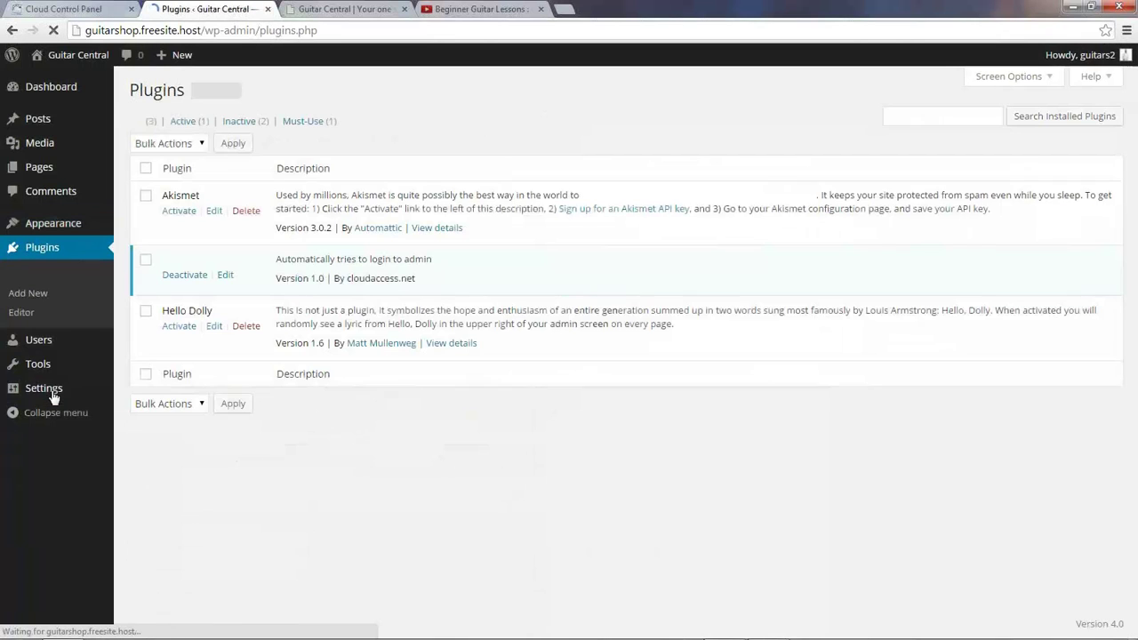
pyautogui.moveTo(51, 394)
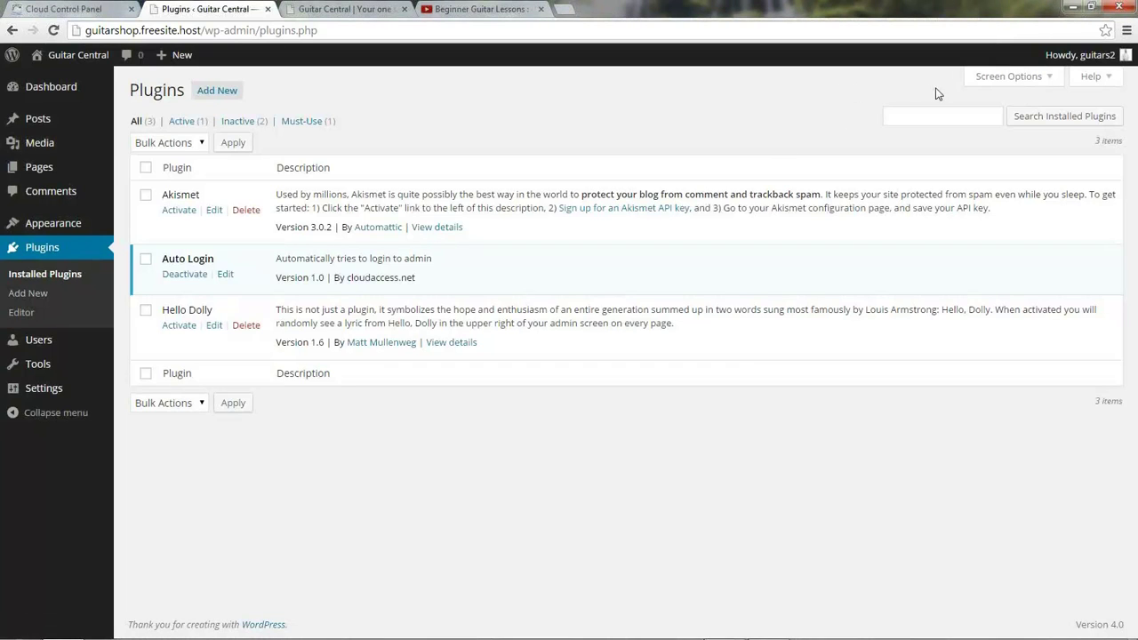
pyautogui.click(176, 327)
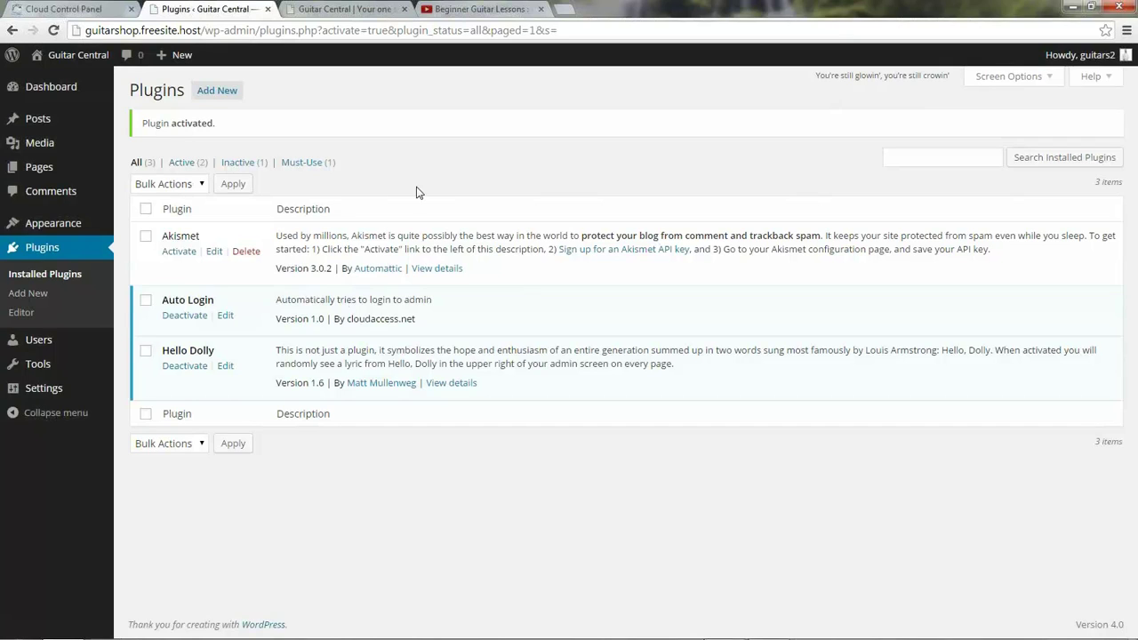
pyautogui.click(54, 30)
# Step: Open the page for adding plugins, examine the linked WordPress Plugin Directory, and return to the Add Plugins page
pyautogui.click(217, 91)
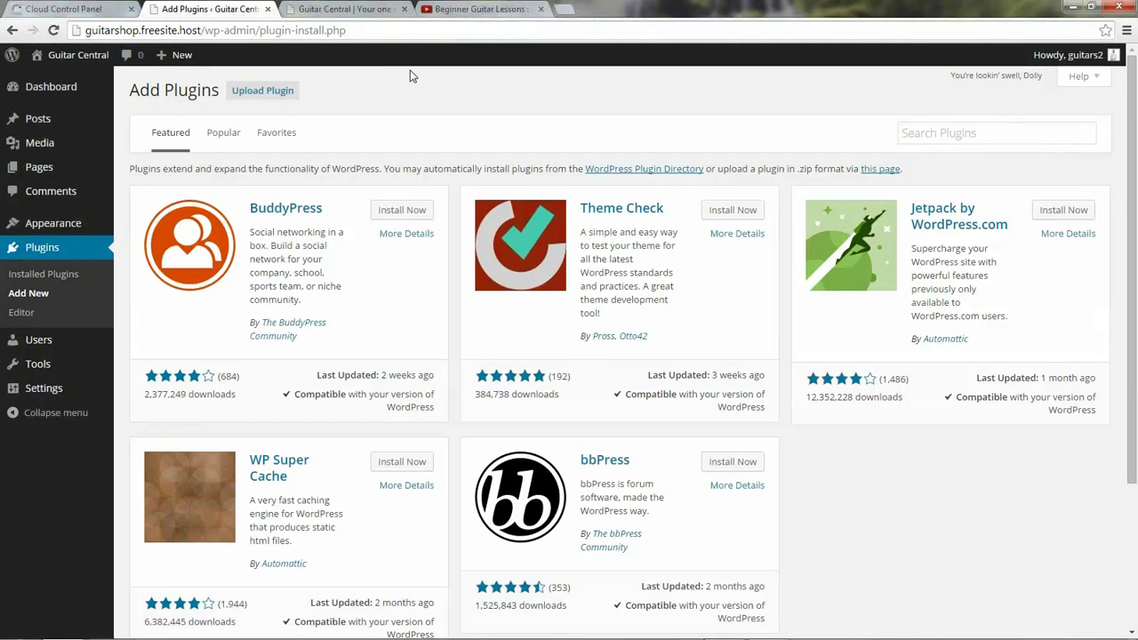
pyautogui.click(953, 136)
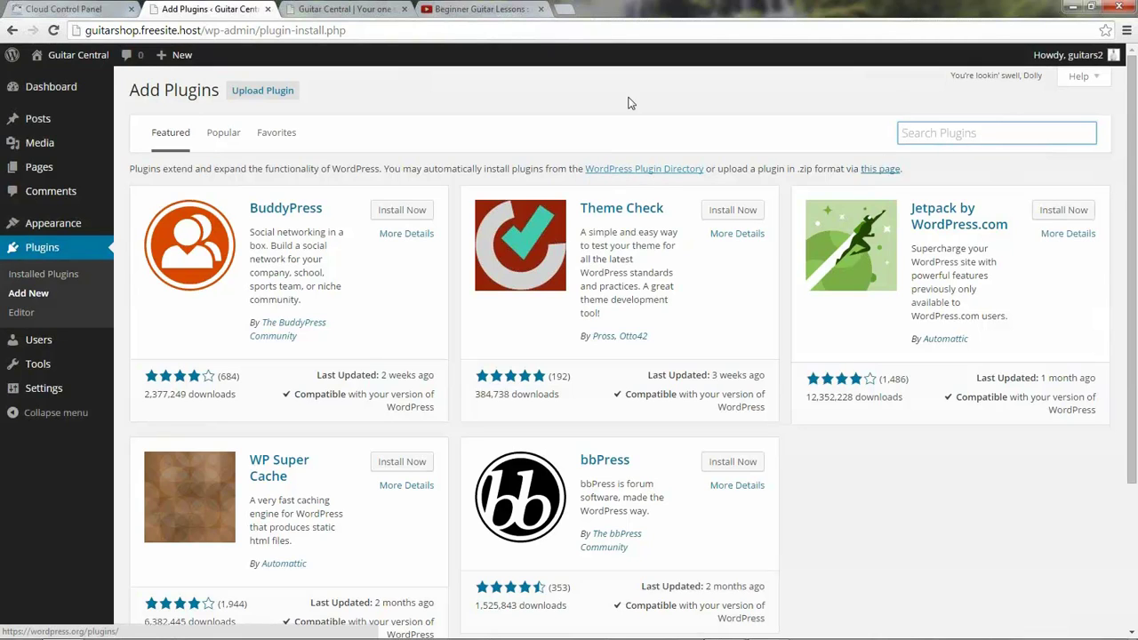
pyautogui.click(649, 170)
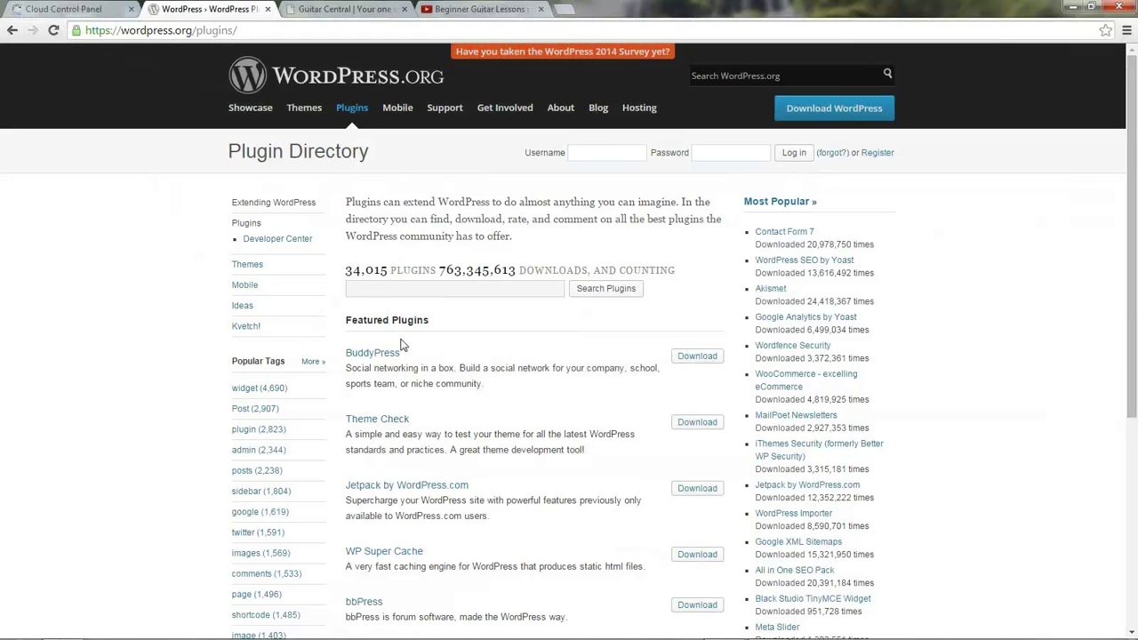
pyautogui.scroll(-1, 445, 345)
pyautogui.scroll(1, 444, 345)
pyautogui.click(13, 30)
# Step: Search the available plugins for "grunion contact" and install and activate Grunion Ajax
pyautogui.click(947, 131)
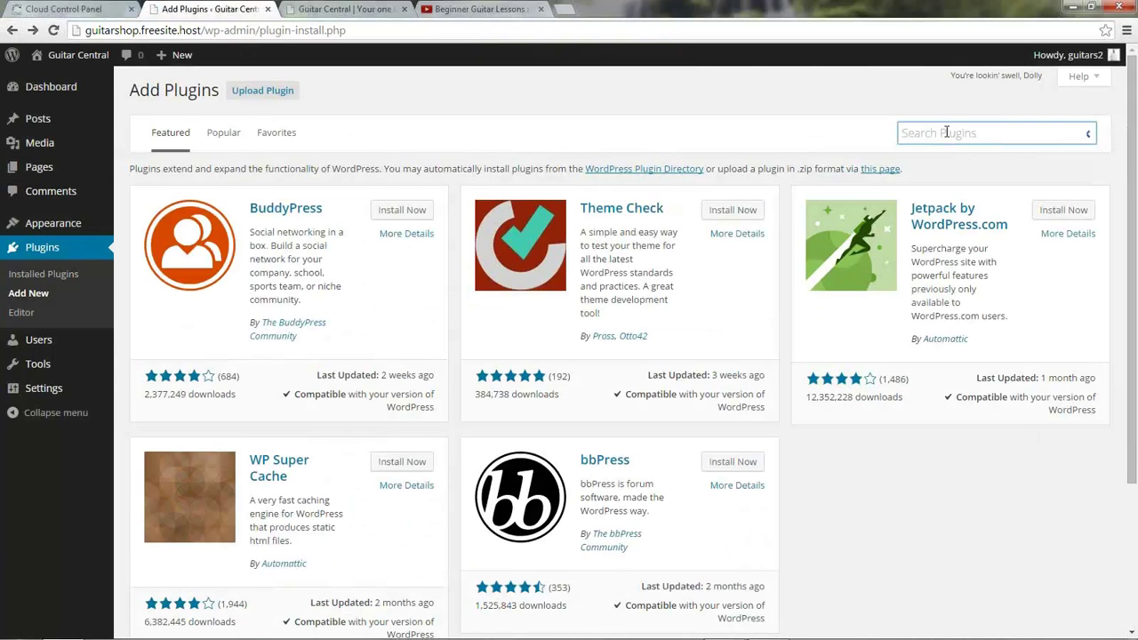
pyautogui.write('grunion contact')
pyautogui.press('Return')
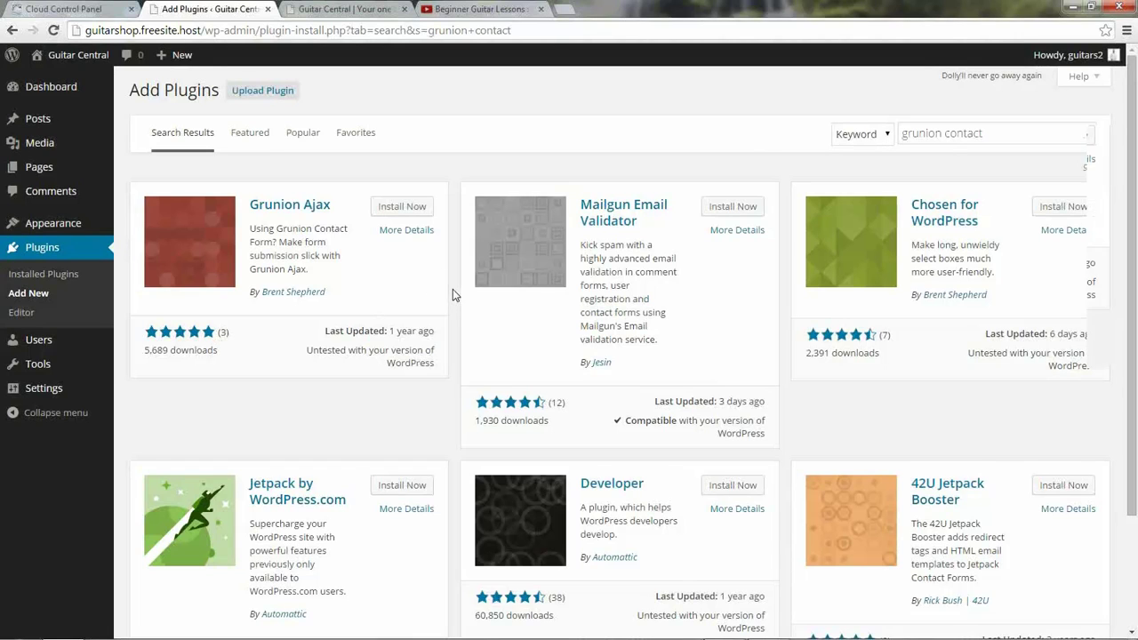
pyautogui.scroll(-2, 452, 289)
pyautogui.scroll(2, 449, 294)
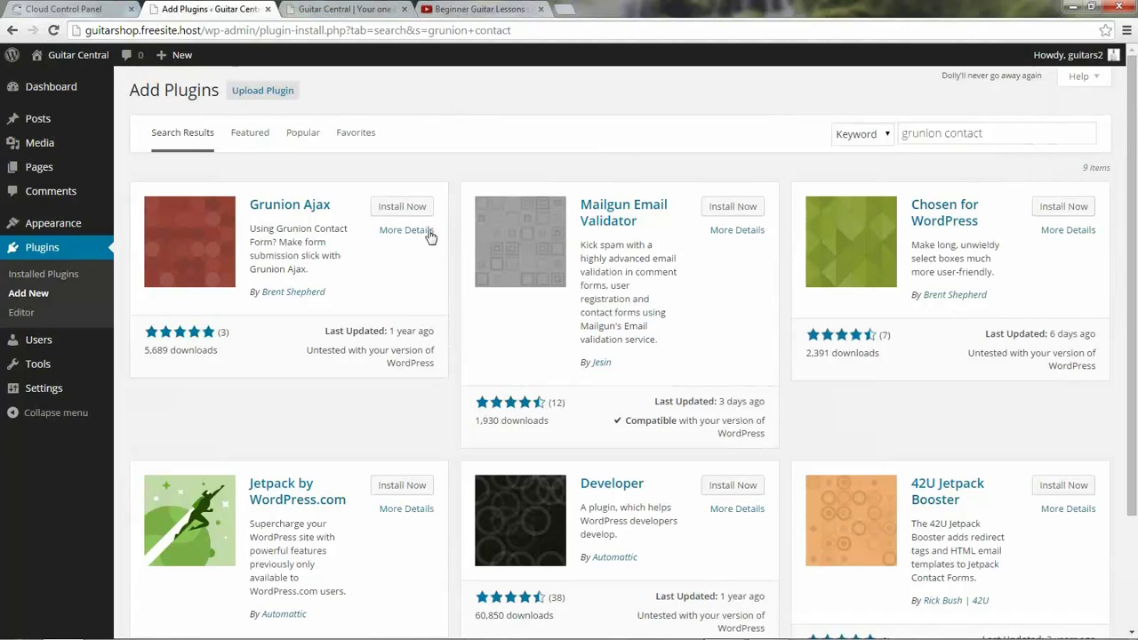
pyautogui.click(402, 210)
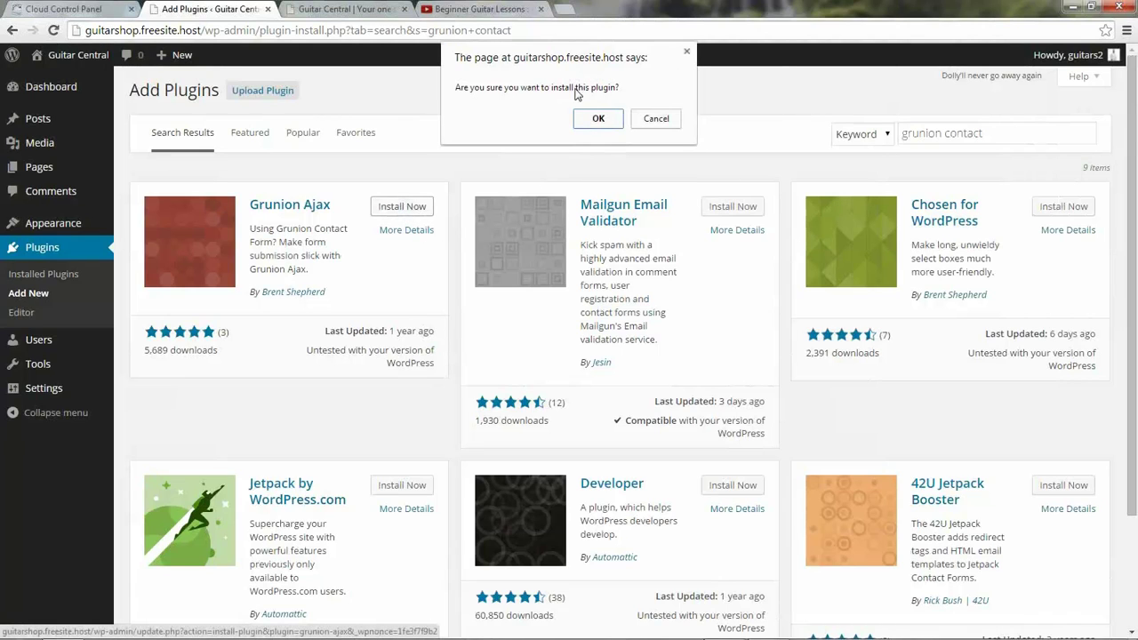
pyautogui.click(599, 119)
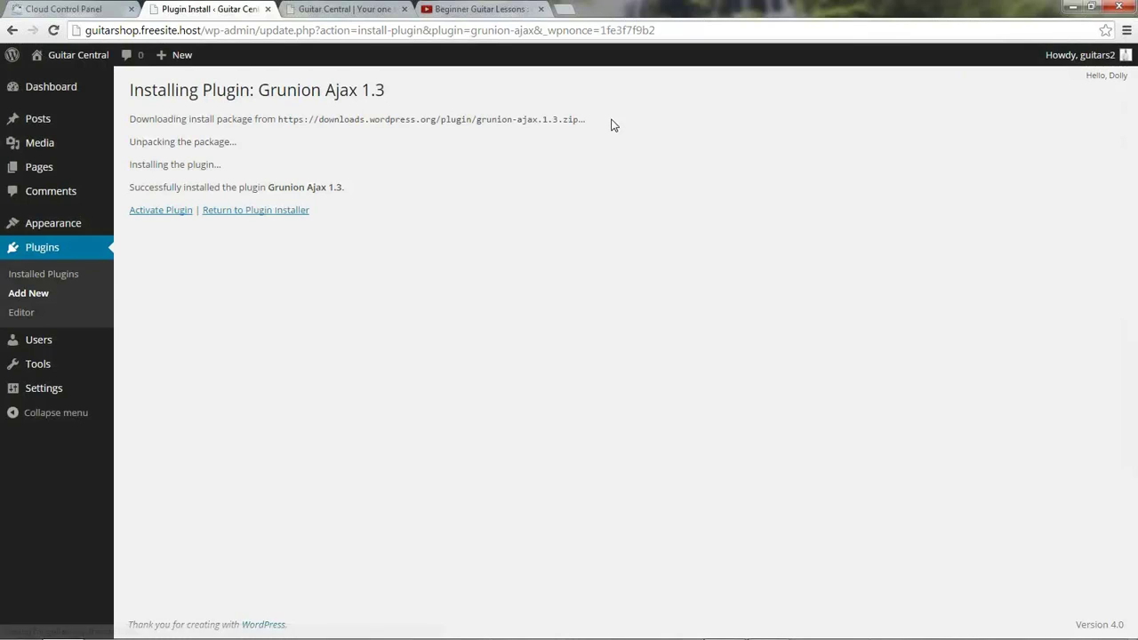
pyautogui.click(165, 214)
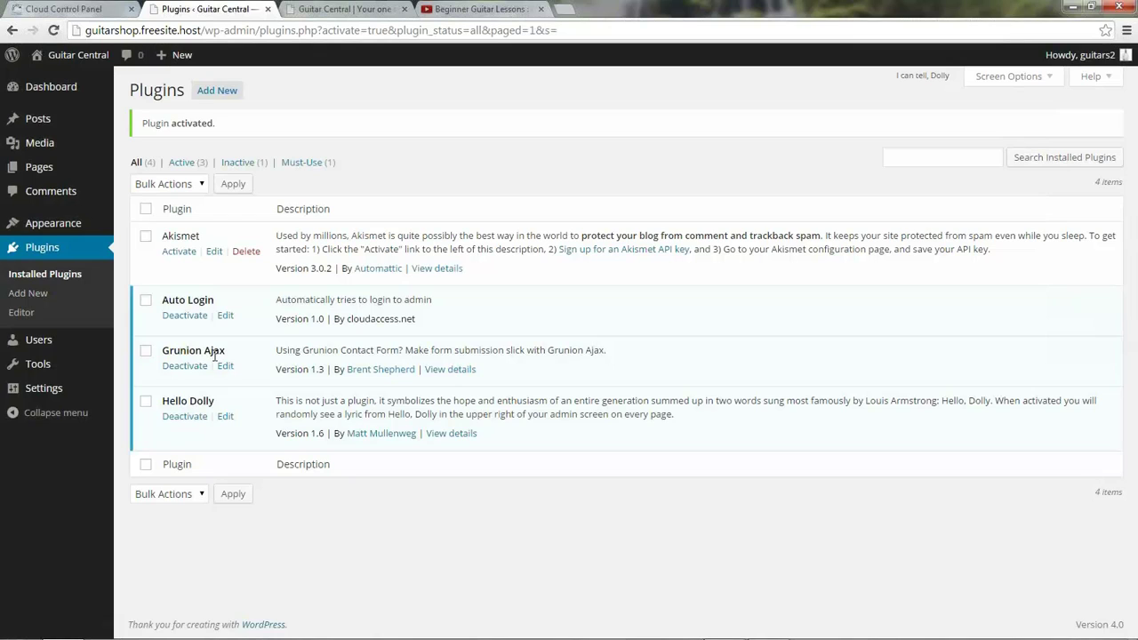
# Step: Return to the page for adding plugins, search for "contact form" and look through the matching plugins
pyautogui.click(220, 93)
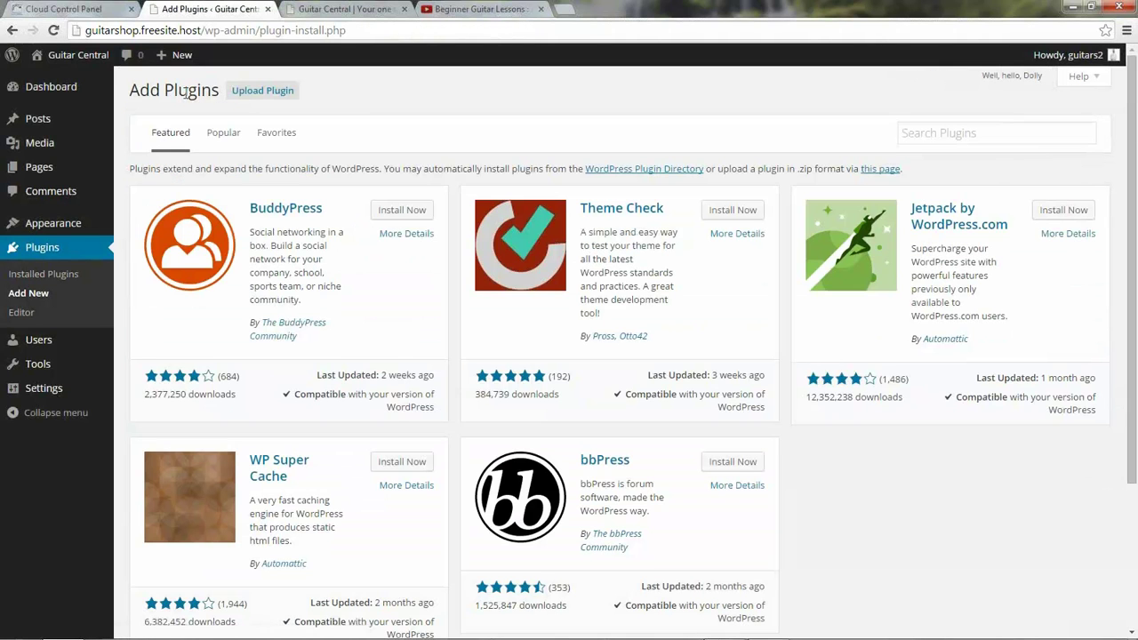
pyautogui.click(11, 30)
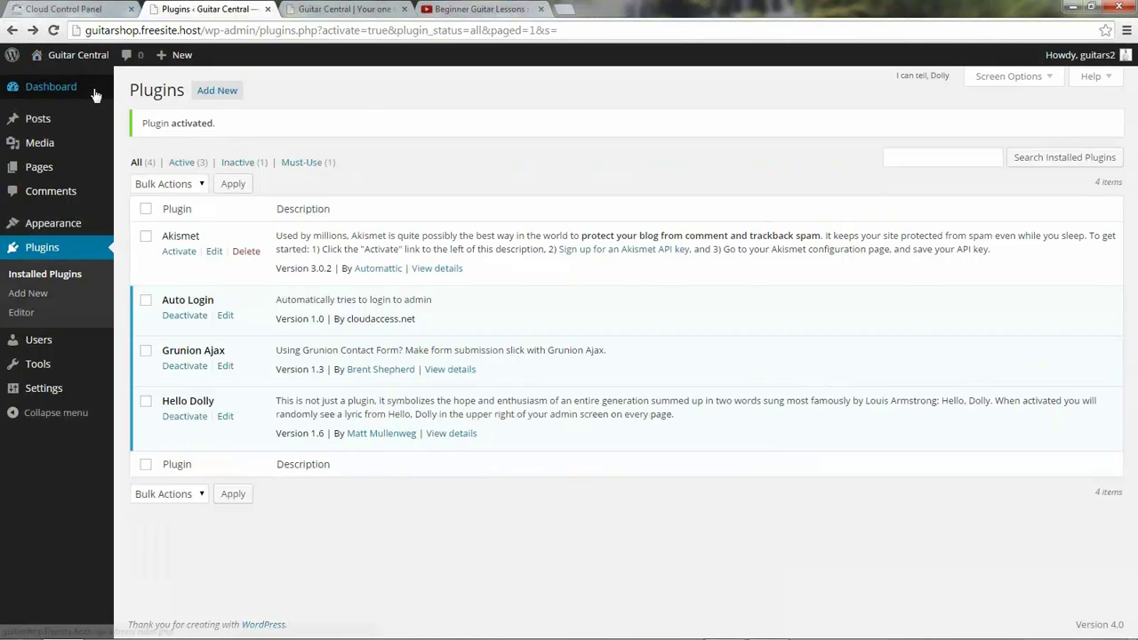
pyautogui.click(928, 157)
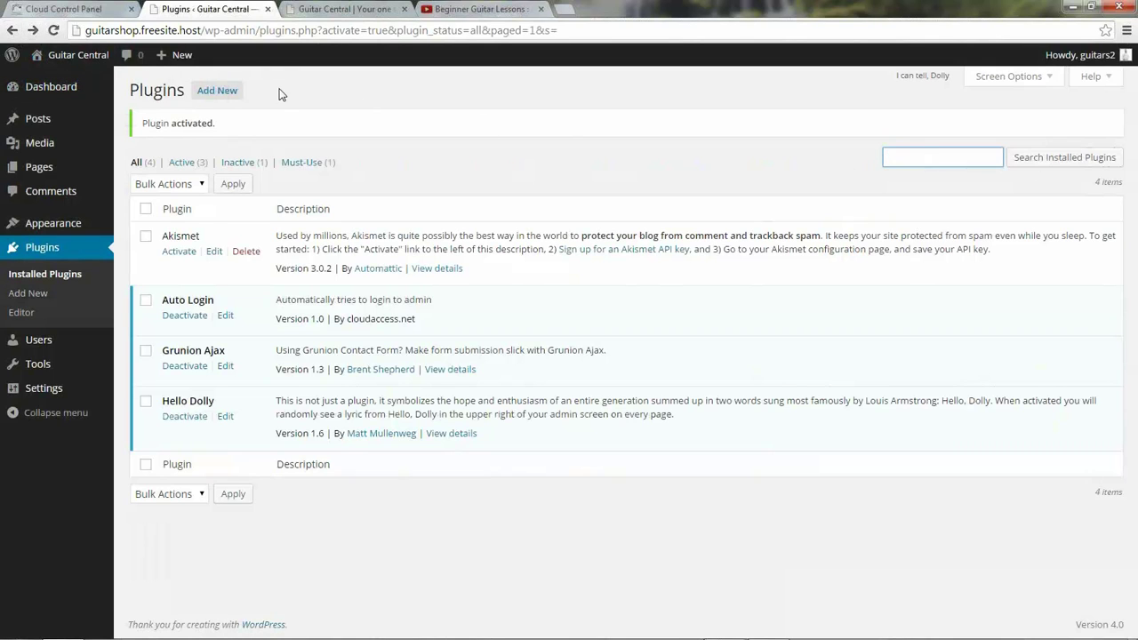
pyautogui.click(217, 92)
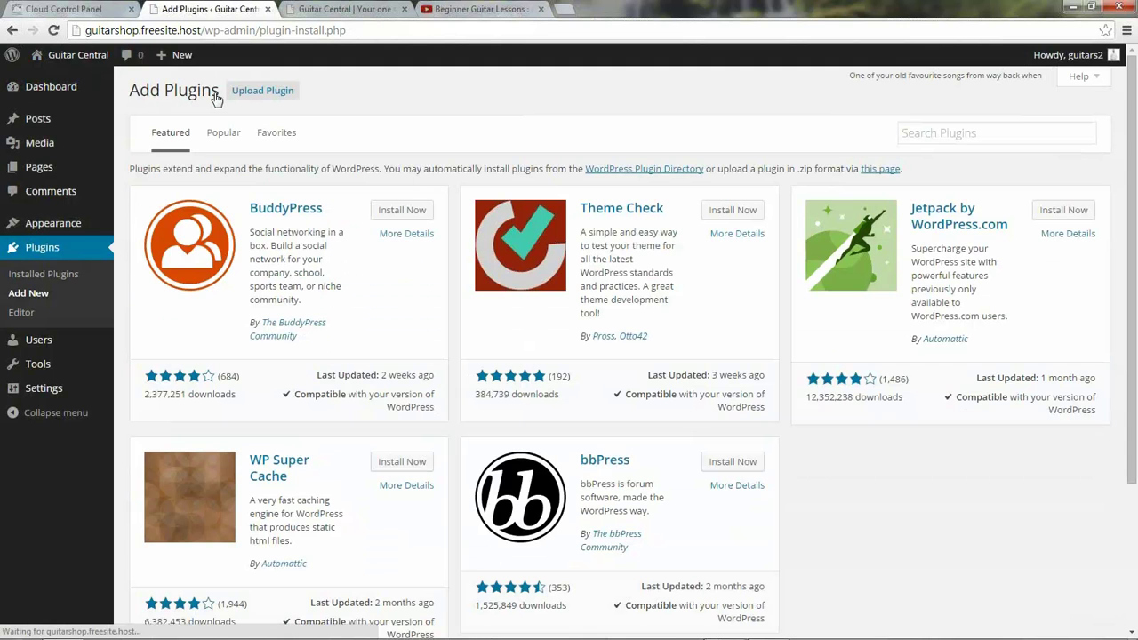
pyautogui.click(912, 135)
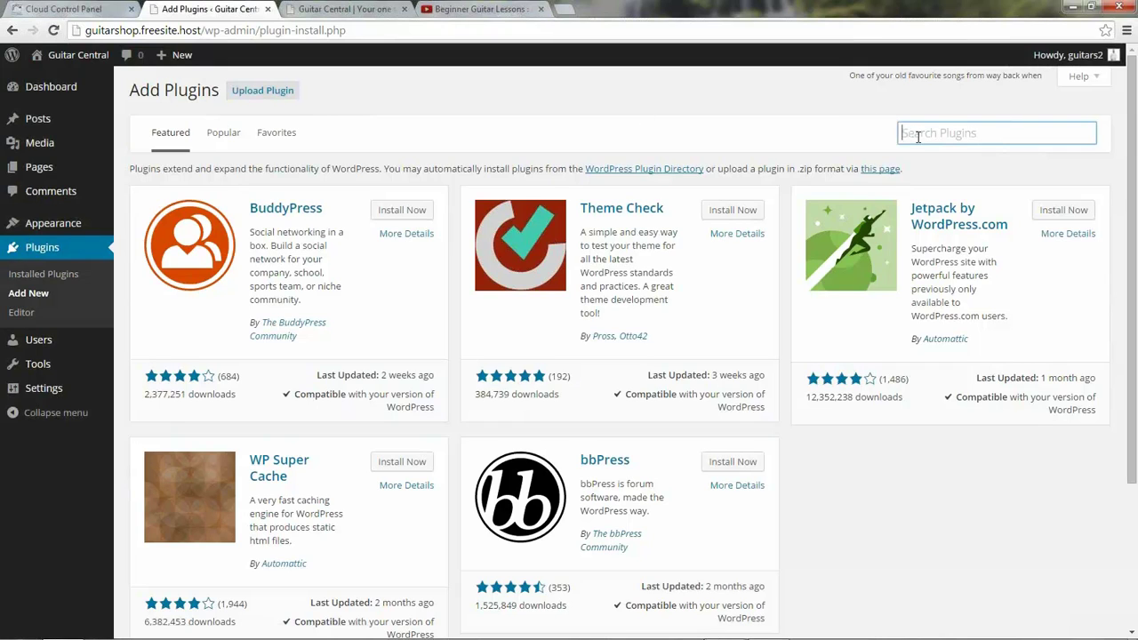
pyautogui.write('contact form')
pyautogui.press('Return')
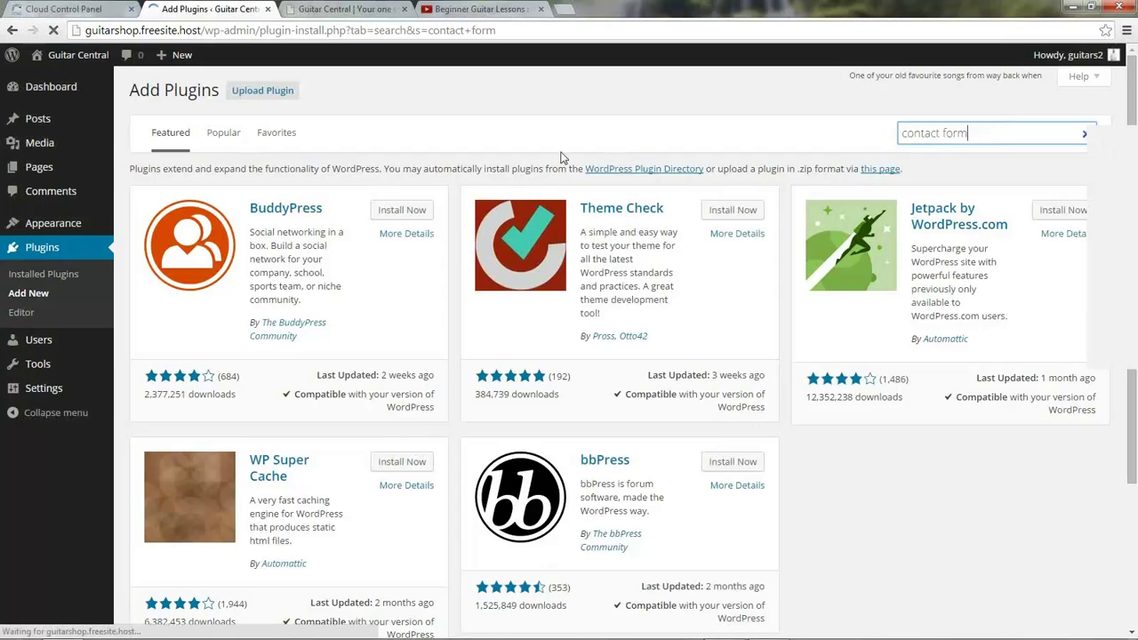
pyautogui.scroll(-1, 473, 178)
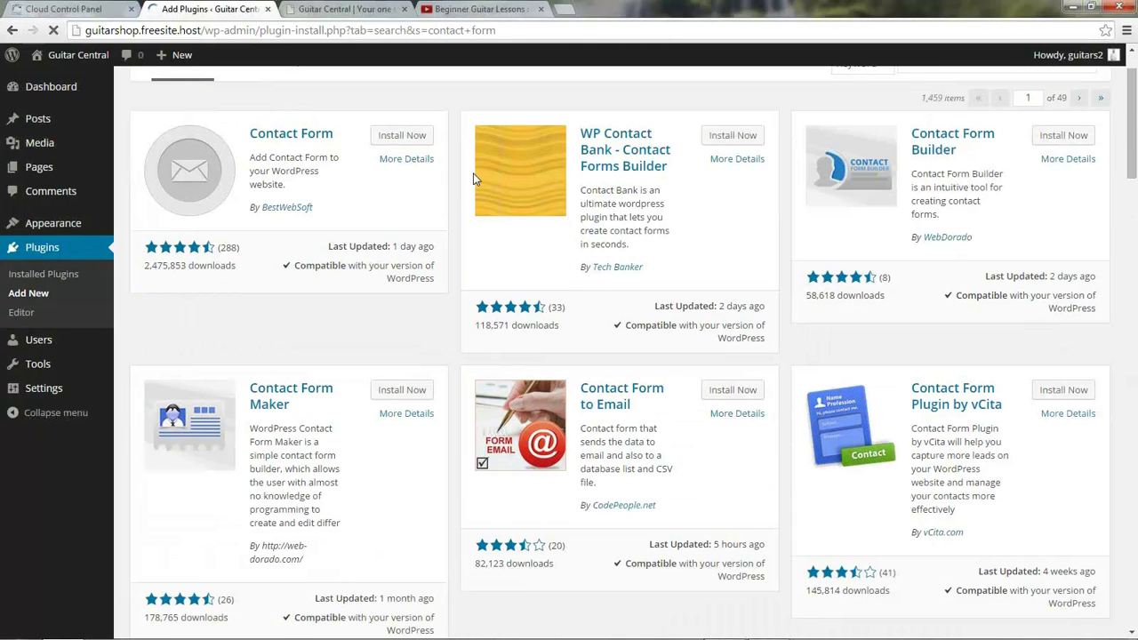
pyautogui.scroll(-1, 474, 173)
pyautogui.scroll(2, 483, 178)
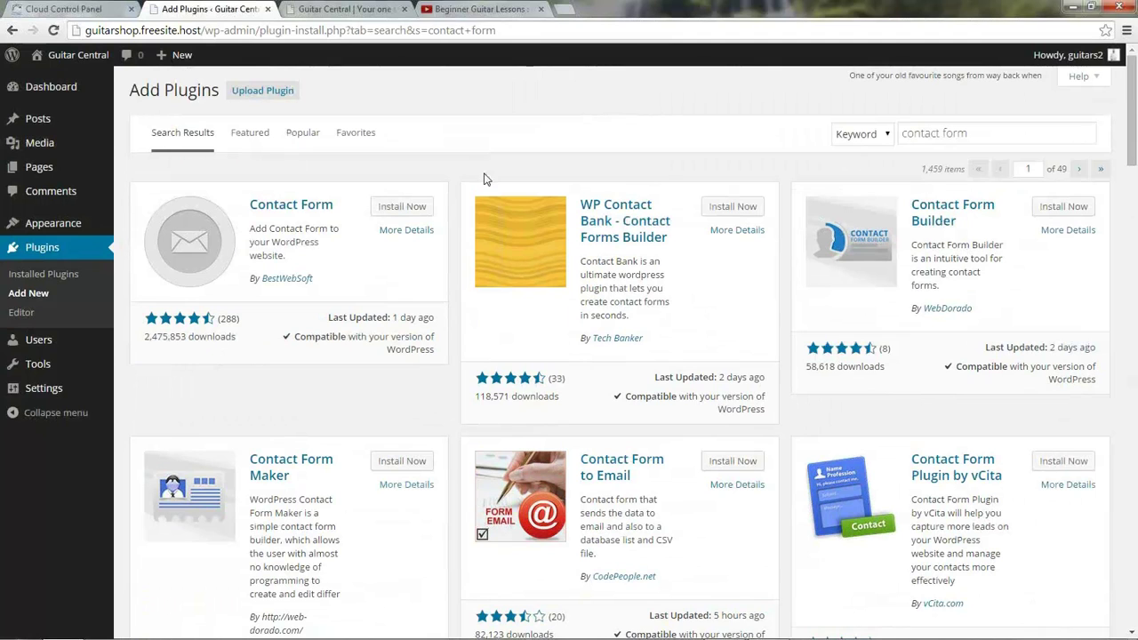
# Step: Refine the plugin search to "grunion contact form", install Grunion Contact Form and activate it in the installed plugins list
pyautogui.click(904, 133)
pyautogui.write('trunion')
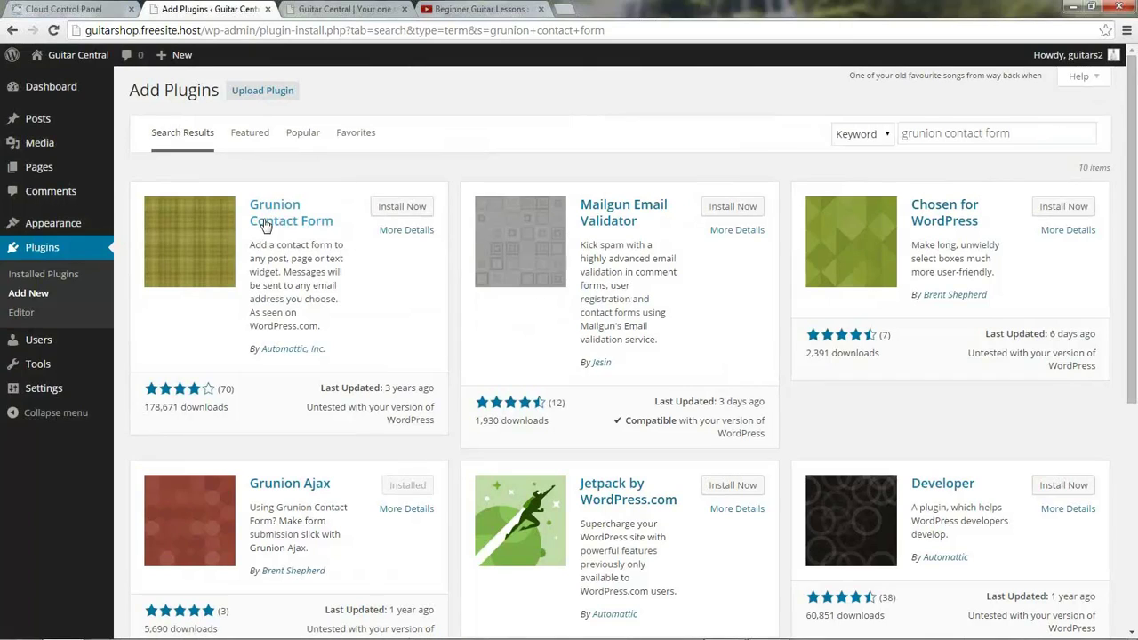
pyautogui.click(414, 213)
pyautogui.click(602, 121)
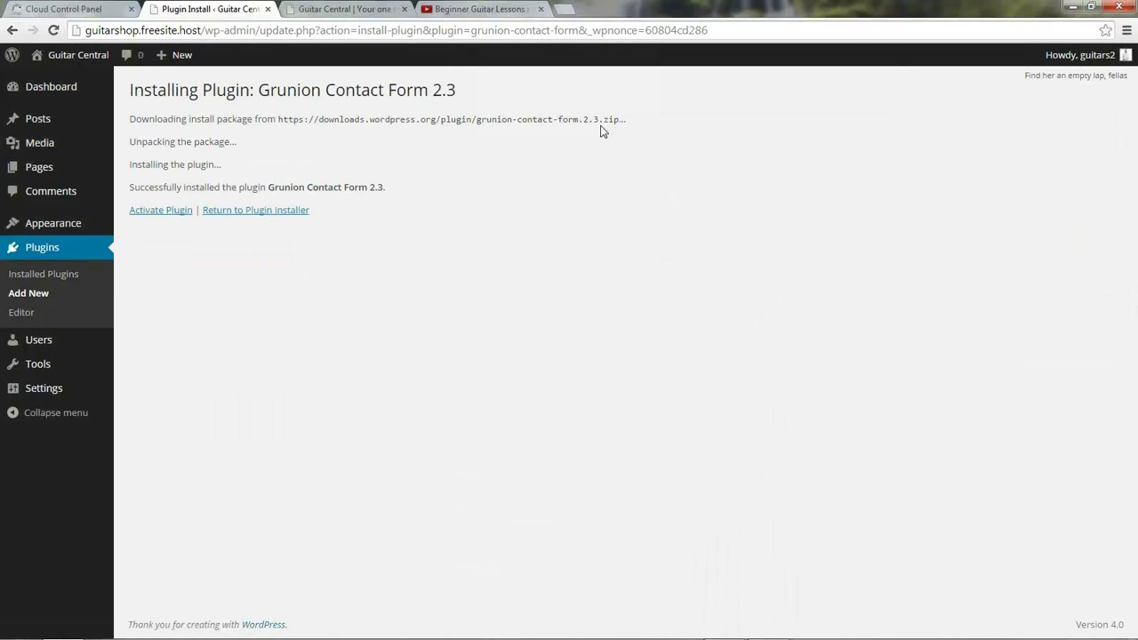
pyautogui.click(37, 275)
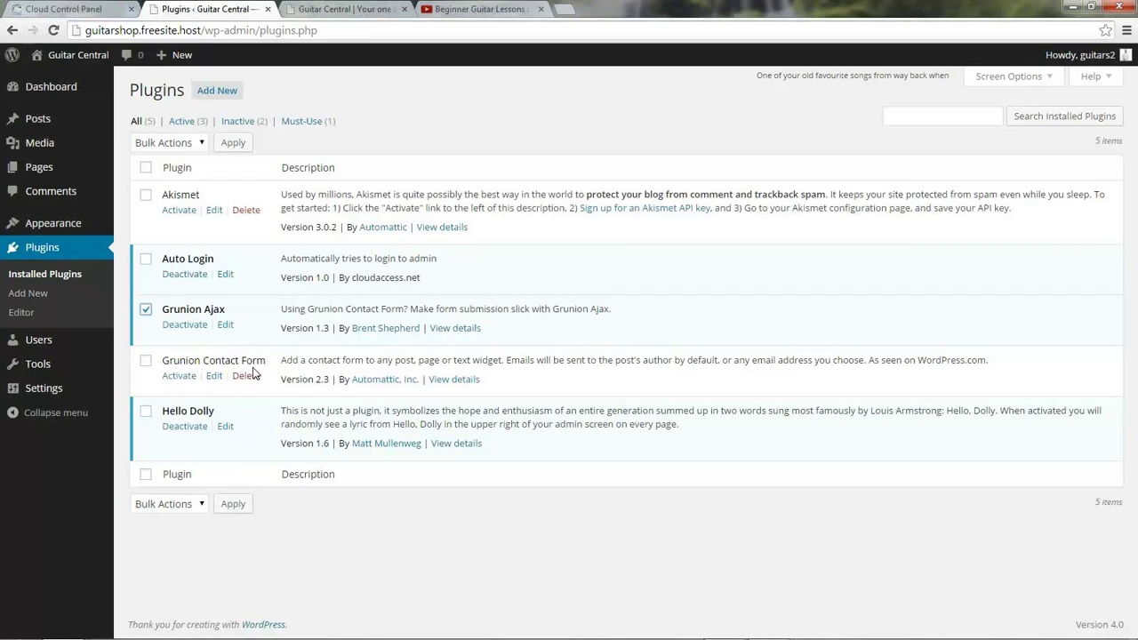
pyautogui.click(177, 380)
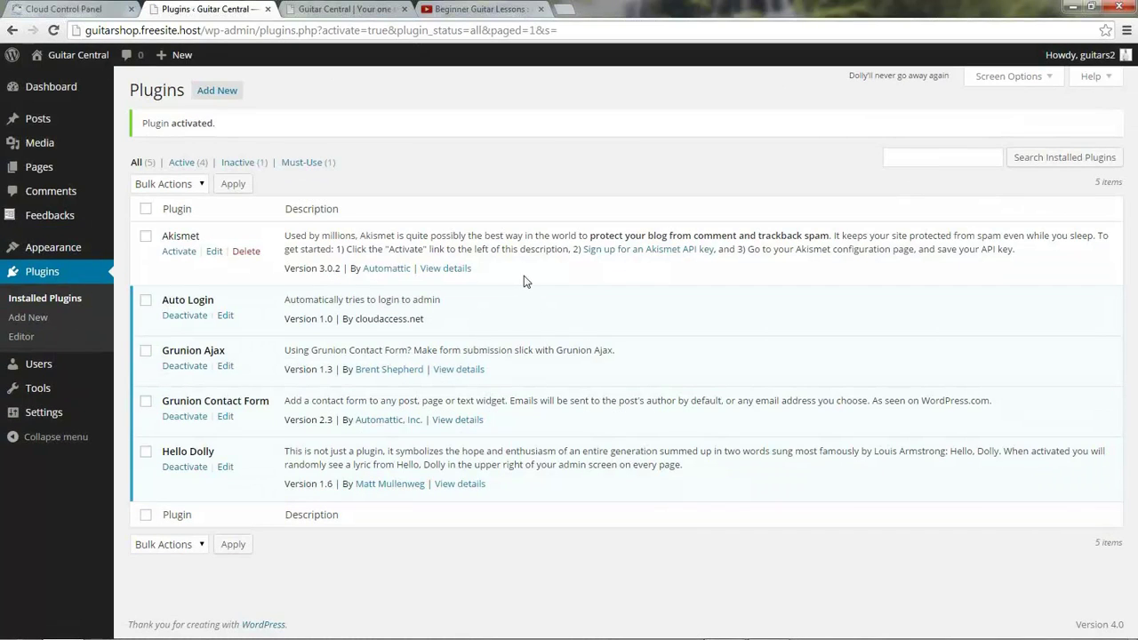
# Step: Examine the live Guitar Central site's navigation menu and return to the site's admin
pyautogui.click(311, 11)
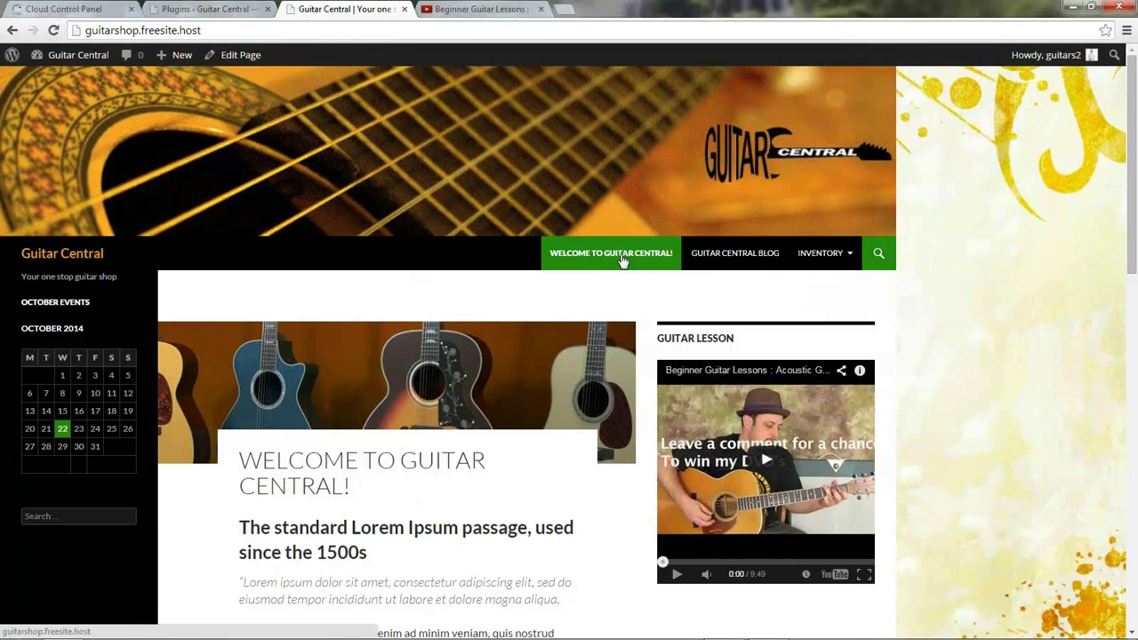
pyautogui.moveTo(810, 258)
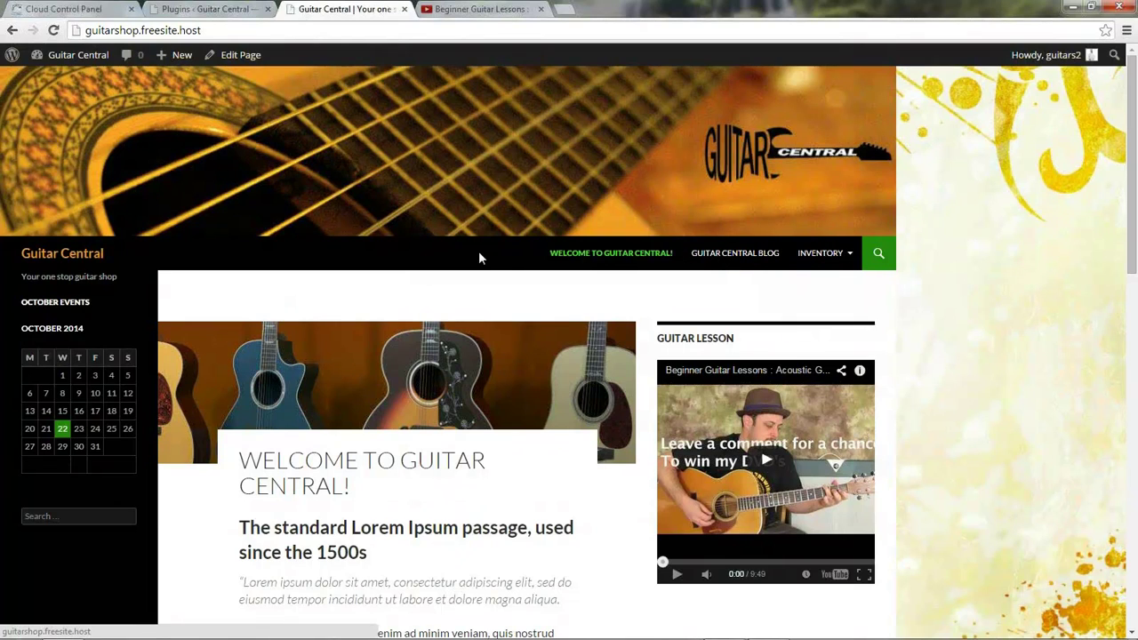
pyautogui.click(197, 11)
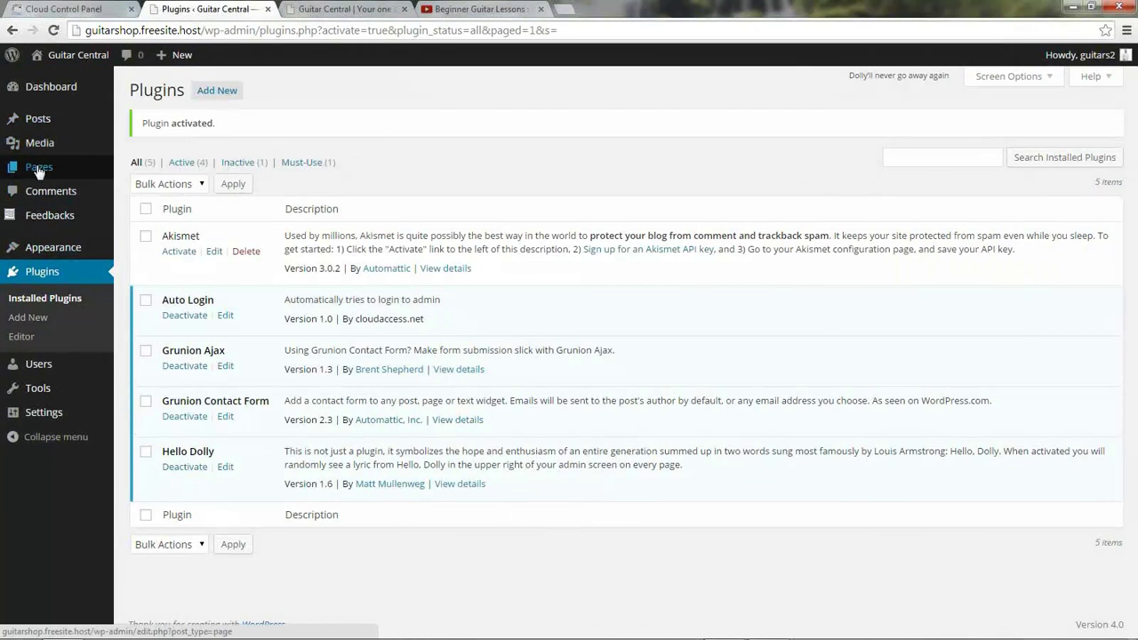
# Step: Start a new page and title it "Guitar Lessons"
pyautogui.moveTo(42, 169)
pyautogui.click(152, 191)
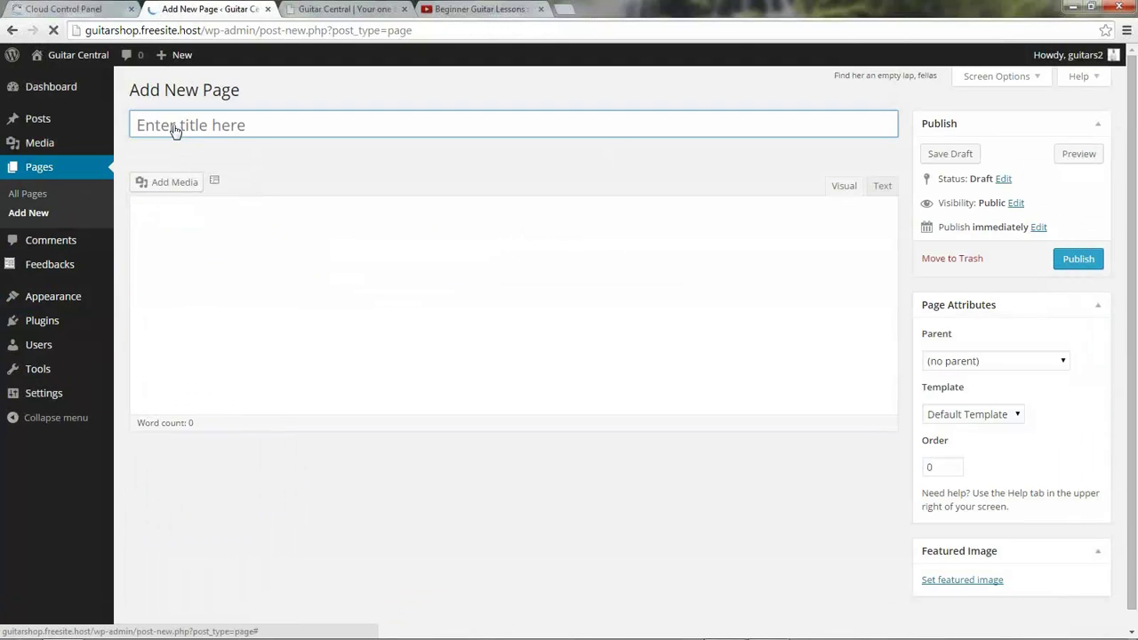
pyautogui.click(174, 124)
pyautogui.write('Gu')
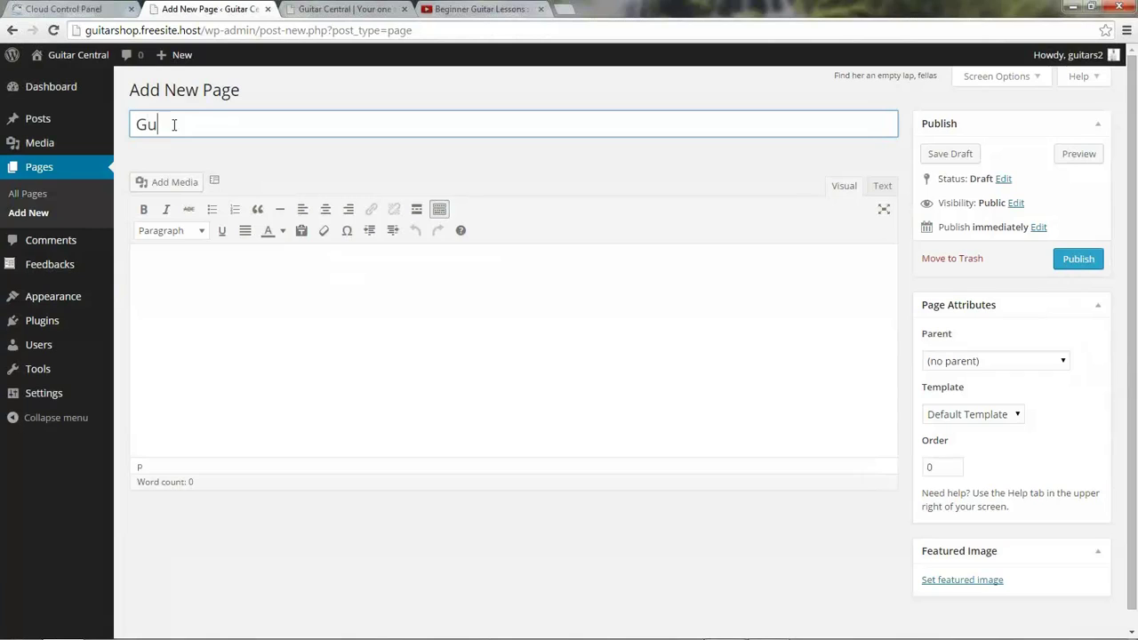
pyautogui.write('itar lesso')
pyautogui.press('BackSpace')
pyautogui.press('BackSpace')
pyautogui.press('BackSpace')
pyautogui.write('Lessons')
# Step: Turn on paste-as-text mode for the Guitar Lessons page body and dismiss its notice
pyautogui.click(197, 271)
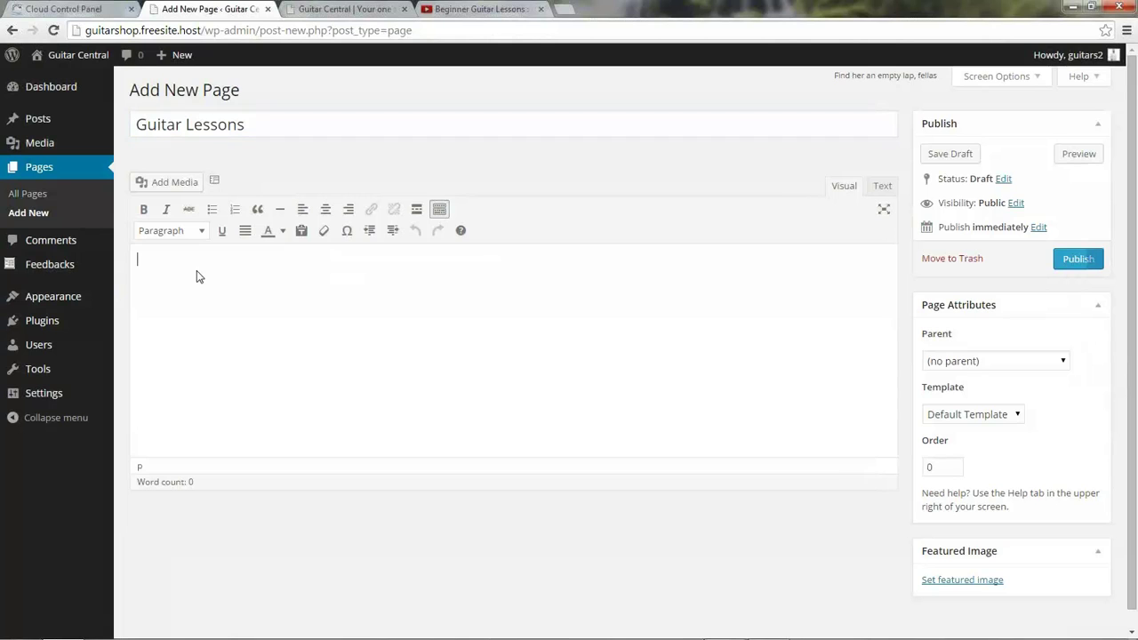
pyautogui.click(301, 233)
pyautogui.click(738, 389)
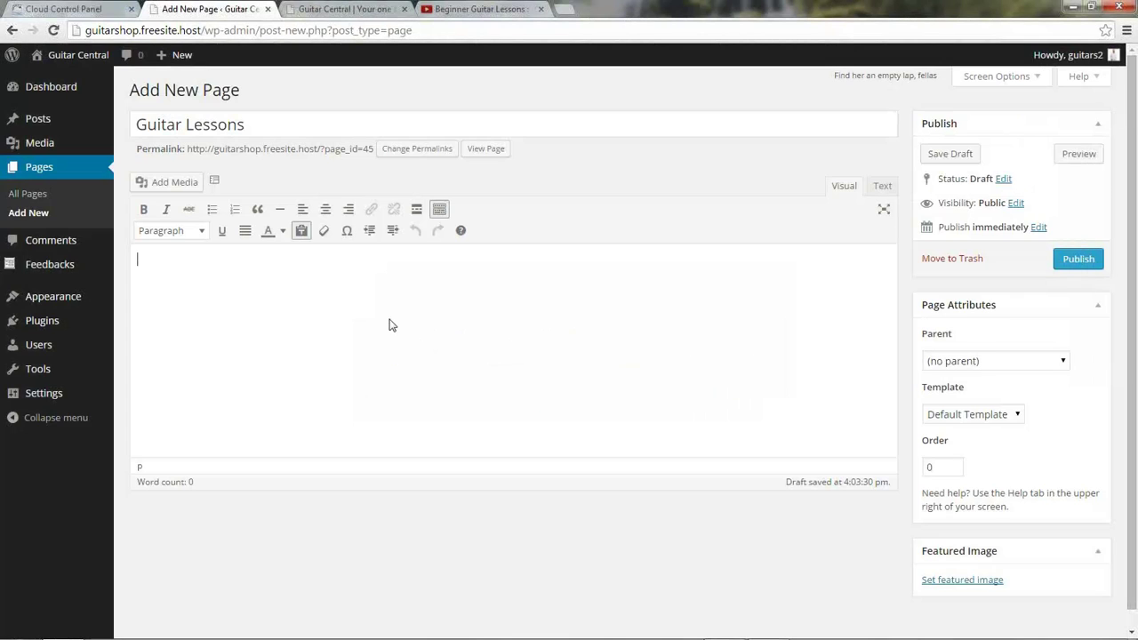
pyautogui.write('<iframe width="560" height="315" src="//www.youtube.com/embed/cXsELzuxGME" frameborder="0" allowfullscreen></iframe>')
pyautogui.moveTo(281, 294); pyautogui.dragTo(68, 267)
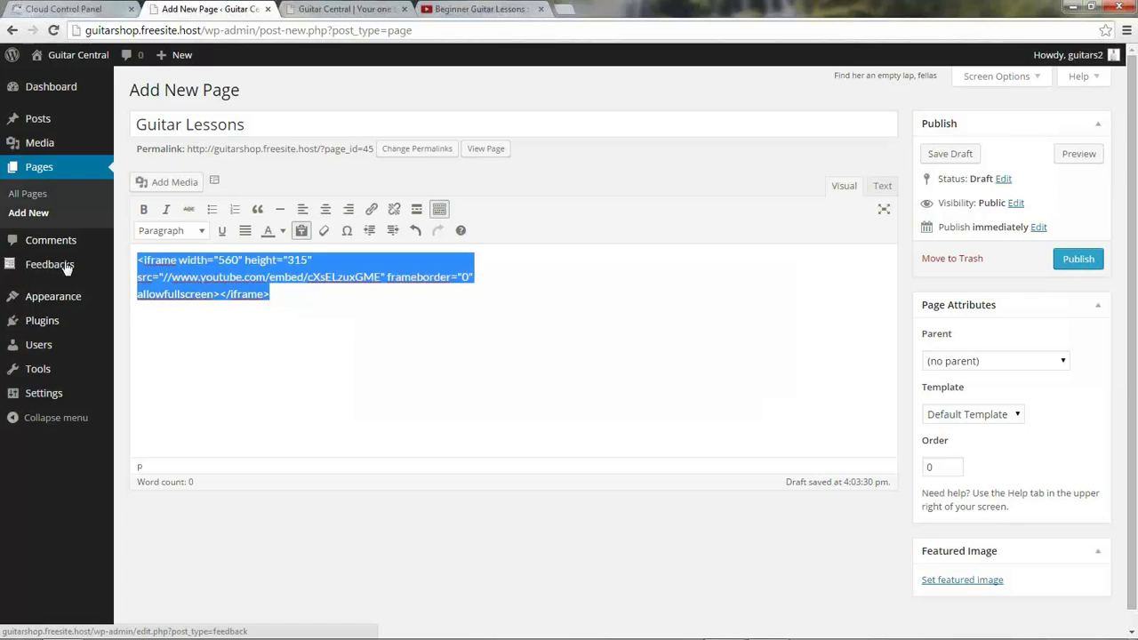
pyautogui.press('Delete')
# Step: In a new browser tab, search the web for "lorem ipsum", open lipsum.com and copy the standard Lorem Ipsum passage with its heading
pyautogui.click(564, 10)
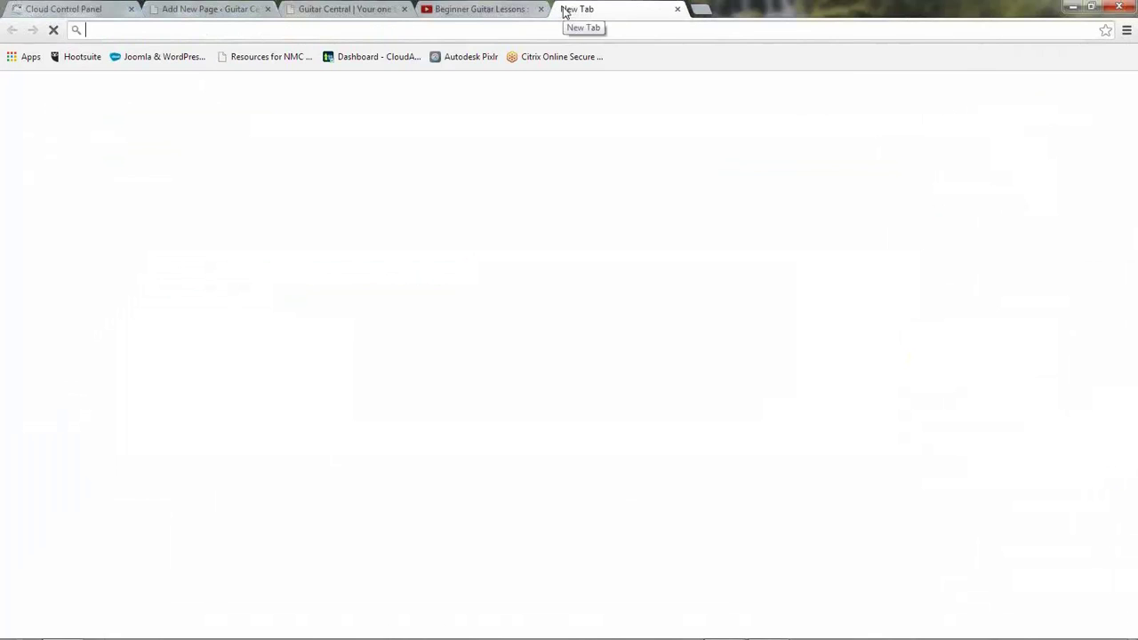
pyautogui.write('lorem ipsum')
pyautogui.press('Return')
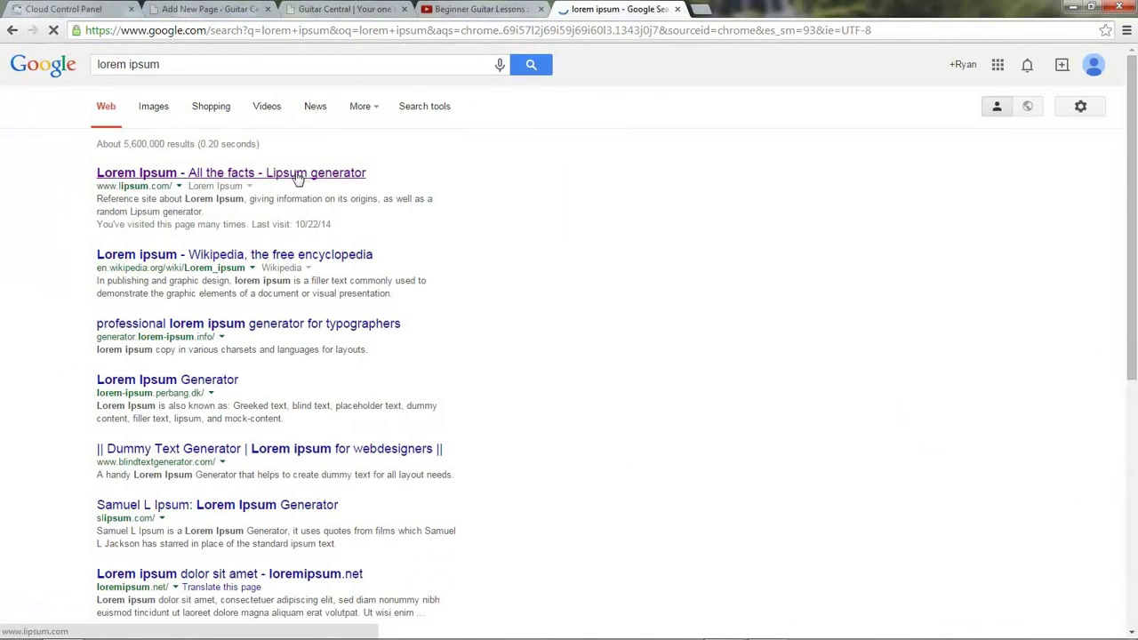
pyautogui.click(298, 174)
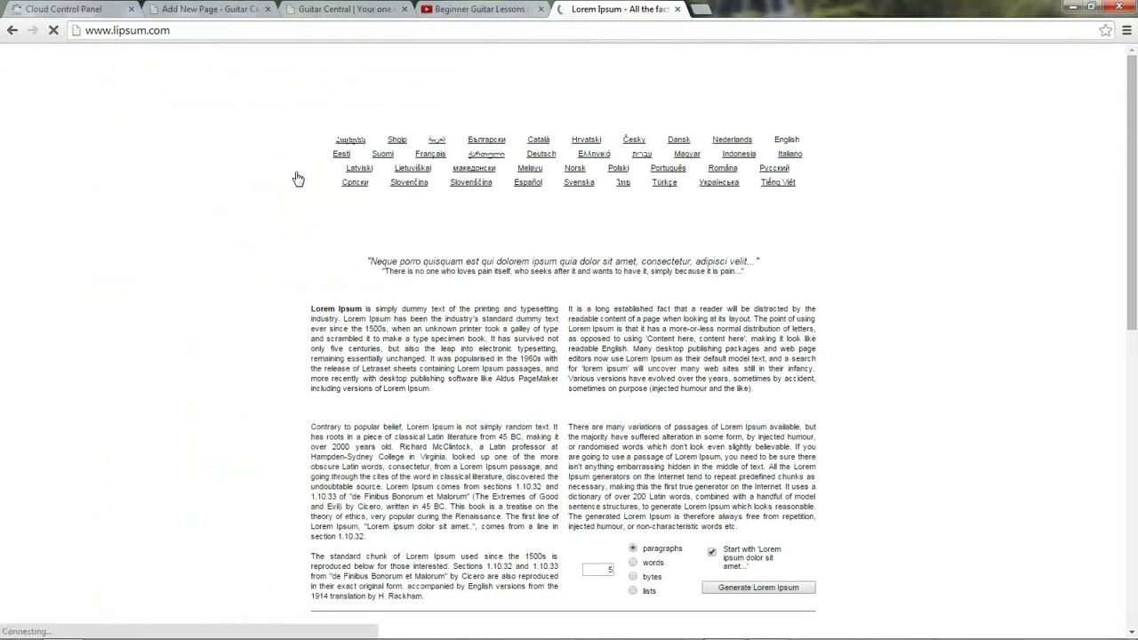
pyautogui.scroll(-6, 281, 247)
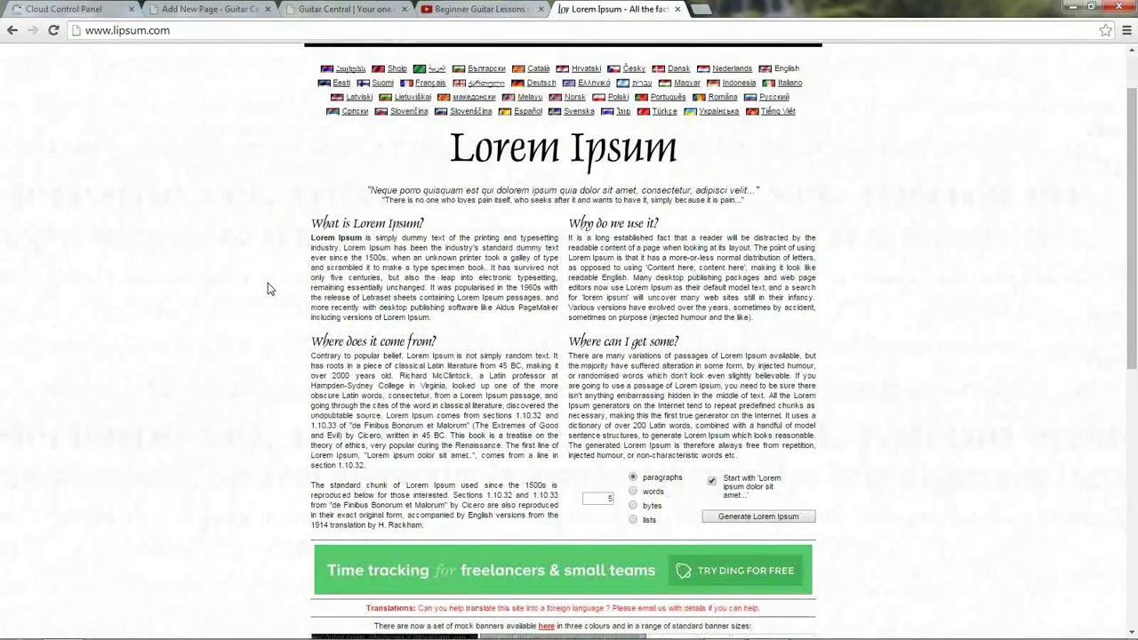
pyautogui.tripleClick(281, 307)
pyautogui.hotkey('ctrl', 'c')
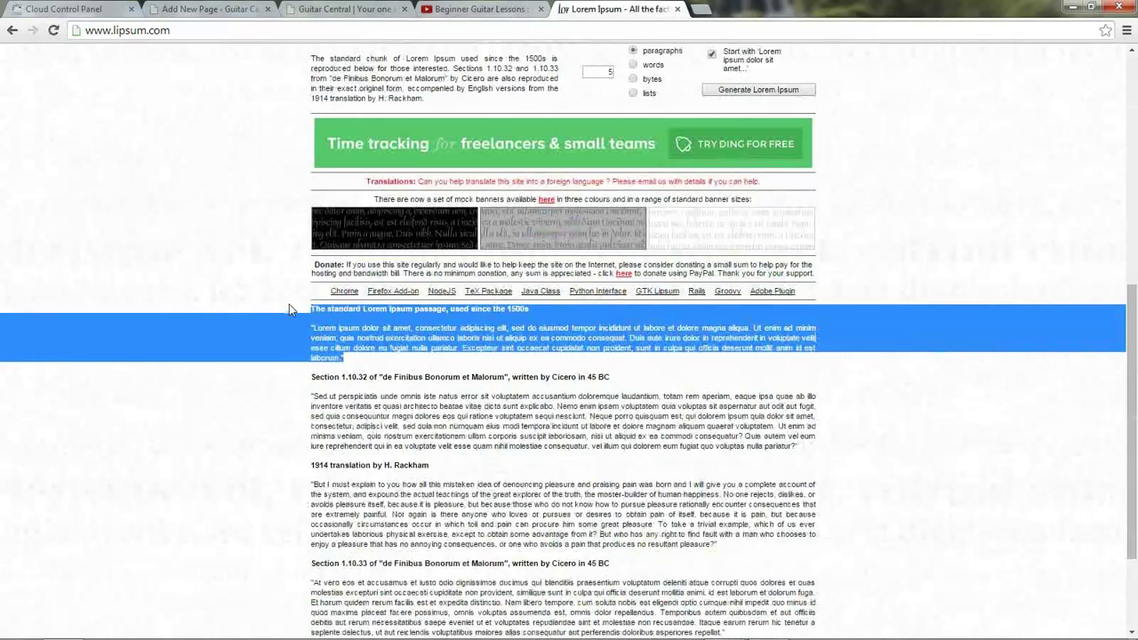
# Step: Paste the copied Lorem Ipsum passage into the Guitar Lessons page body and separate its heading line from the paragraph
pyautogui.click(318, 14)
pyautogui.click(224, 16)
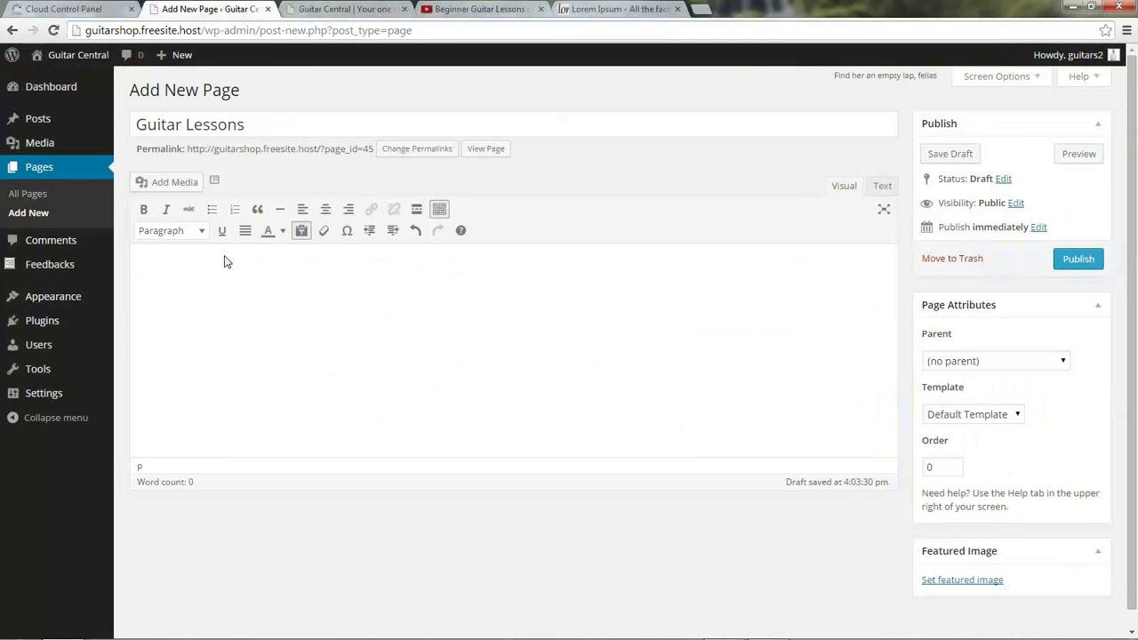
pyautogui.hotkey('ctrl', 'v')
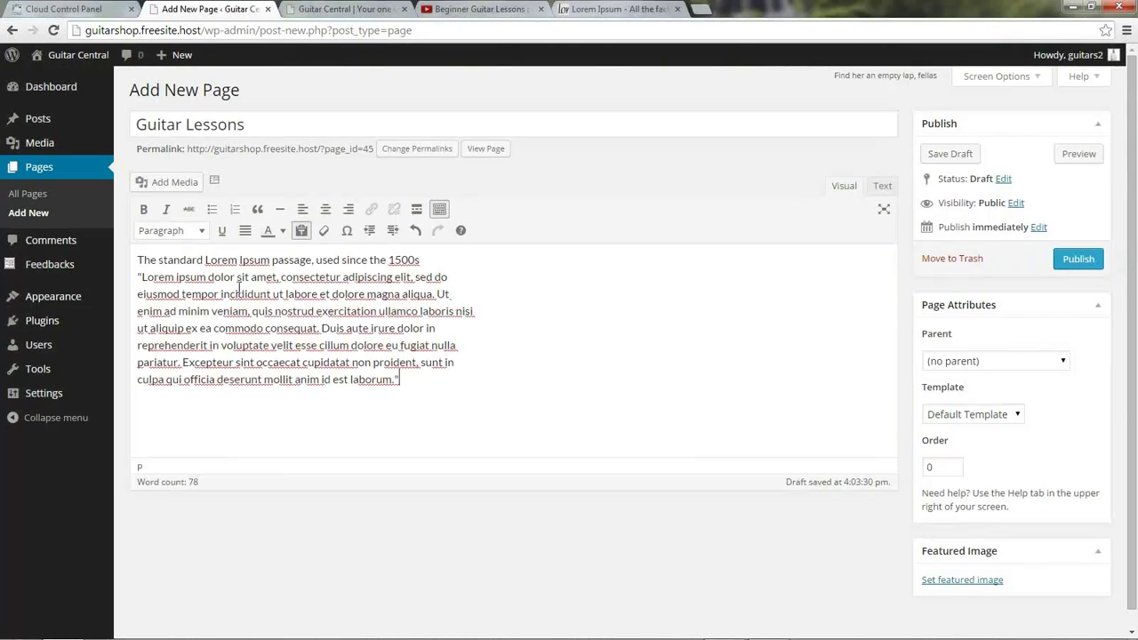
pyautogui.click(431, 264)
pyautogui.press('Return')
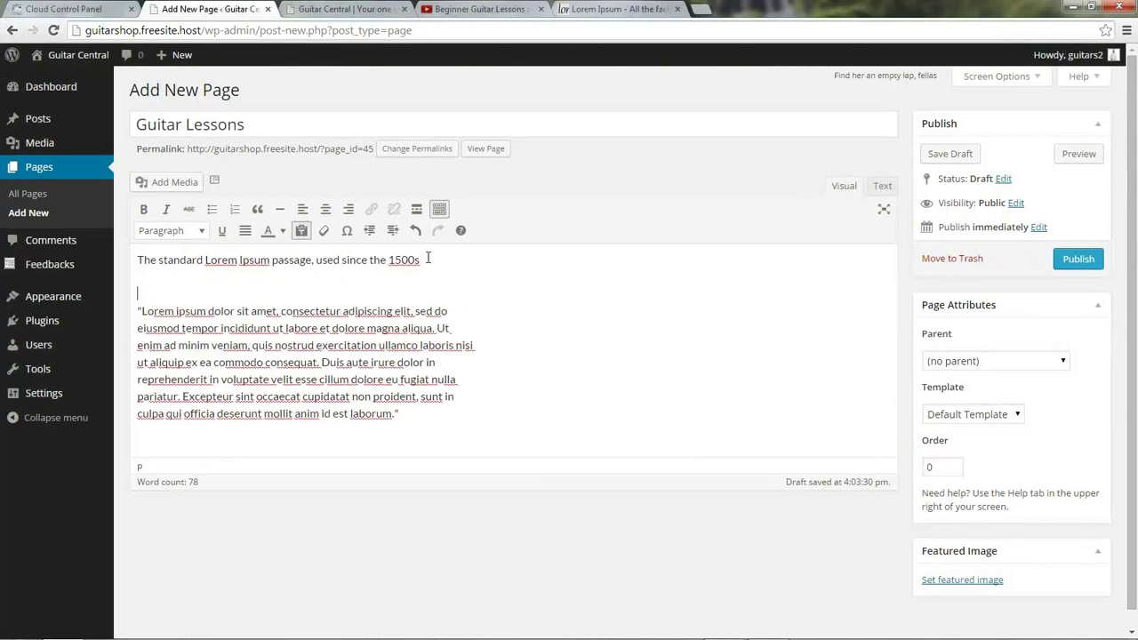
pyautogui.press('BackSpace')
# Step: Format the line "The standard Lorem Ipsum passage, used since the 1500s" as Heading 1
pyautogui.moveTo(420, 262); pyautogui.dragTo(99, 257)
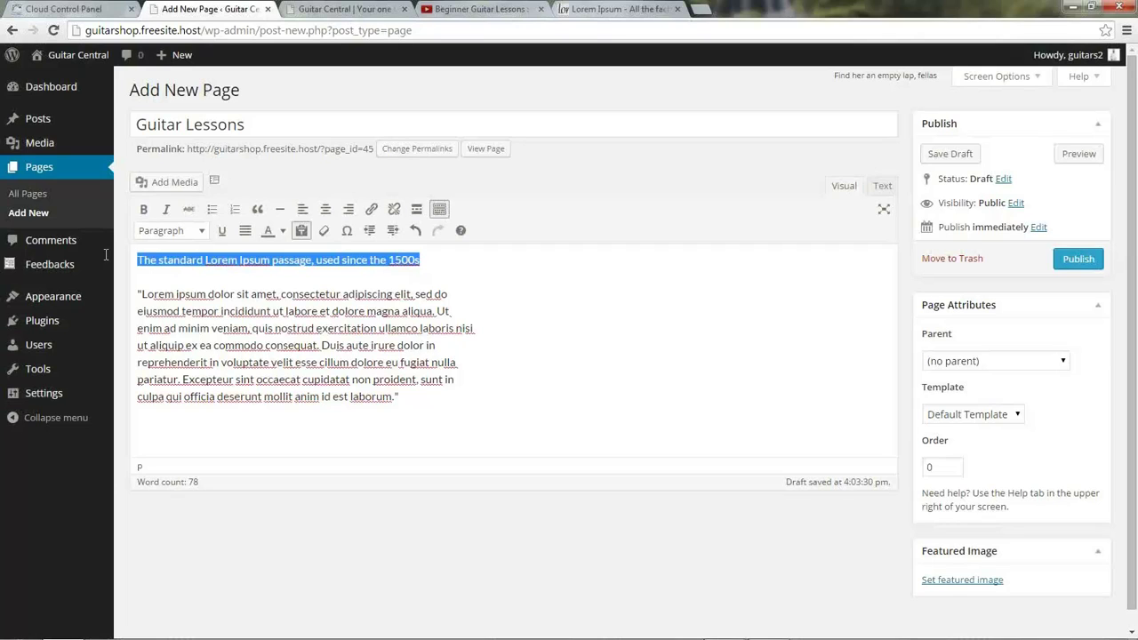
pyautogui.click(209, 233)
pyautogui.click(184, 328)
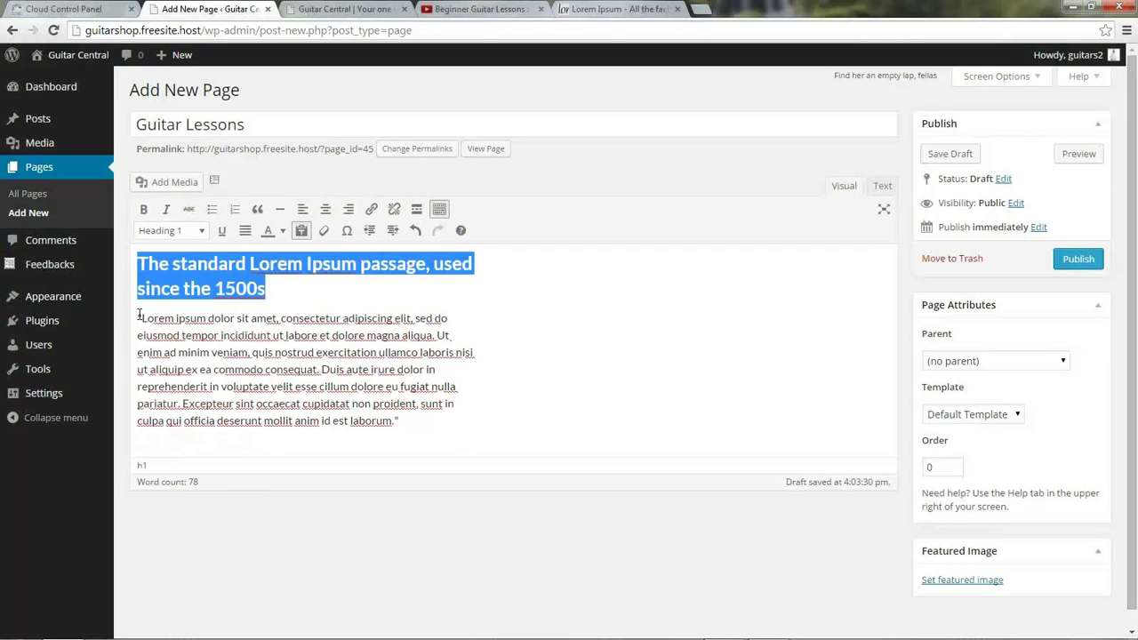
# Step: Upload GuitarTeacher.JPG from the guitar folder and insert it right-aligned at thumbnail size at the start of the Lorem Ipsum paragraph
pyautogui.click(139, 315)
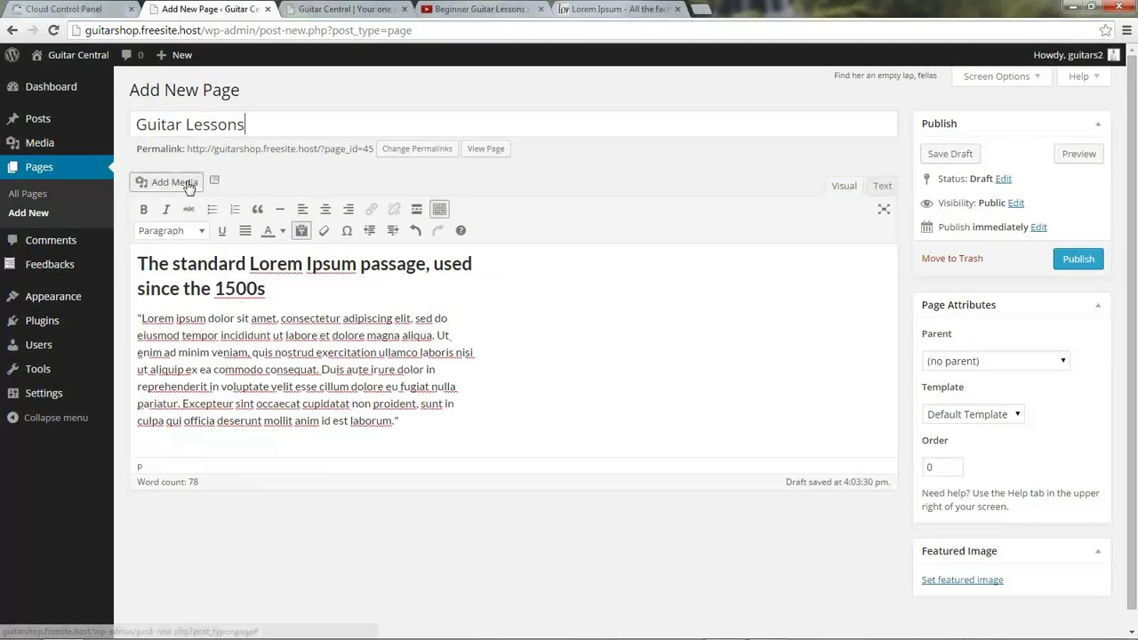
pyautogui.click(174, 182)
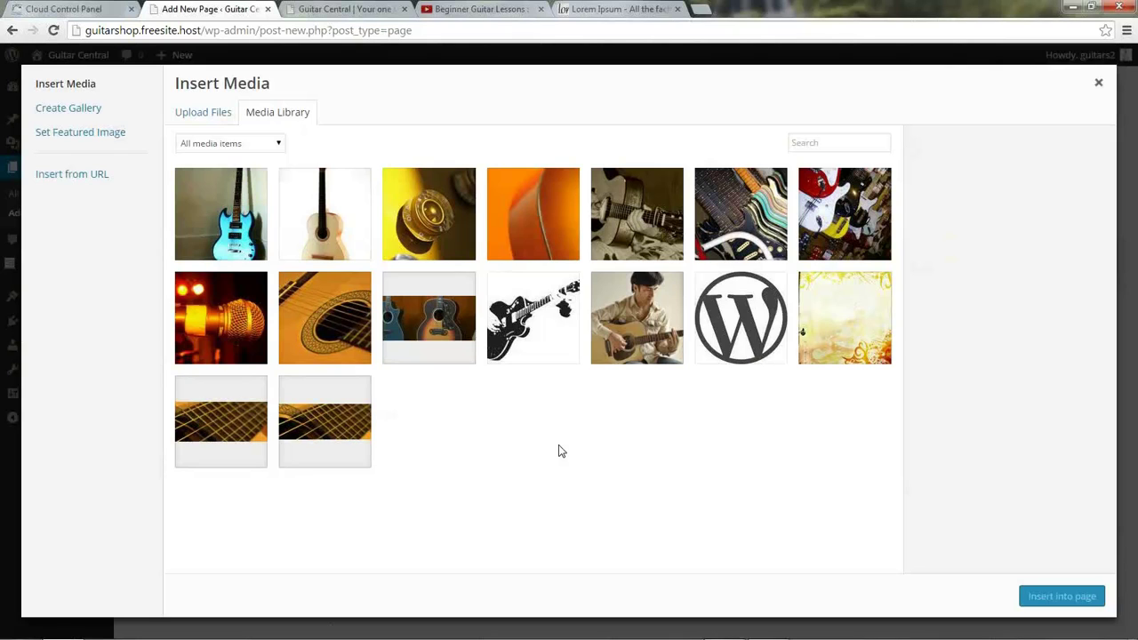
pyautogui.click(201, 117)
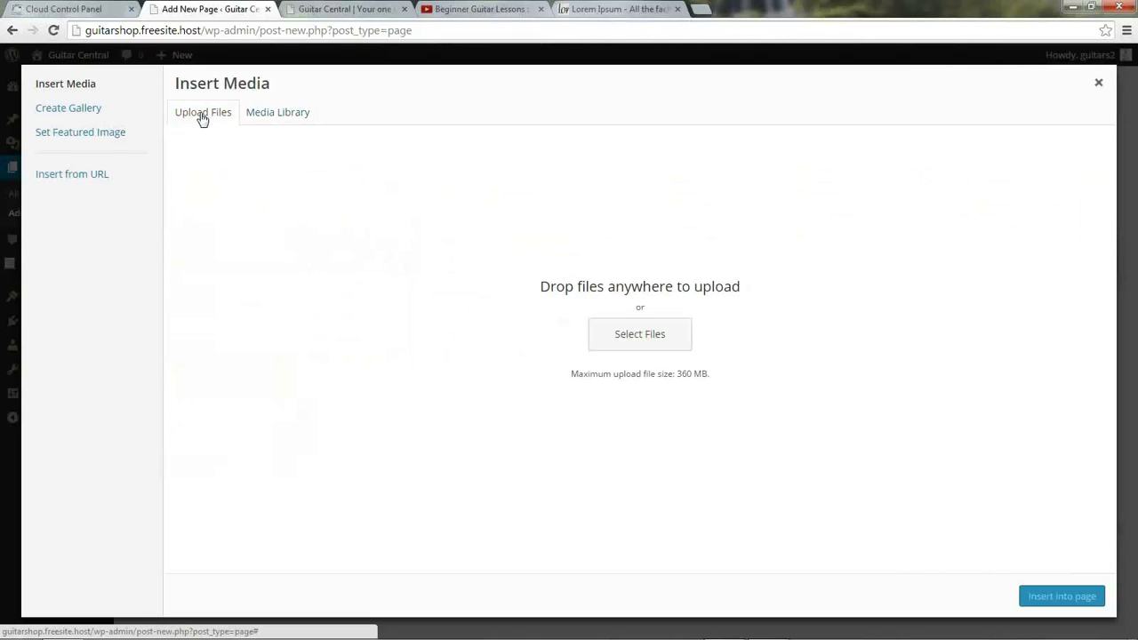
pyautogui.click(618, 334)
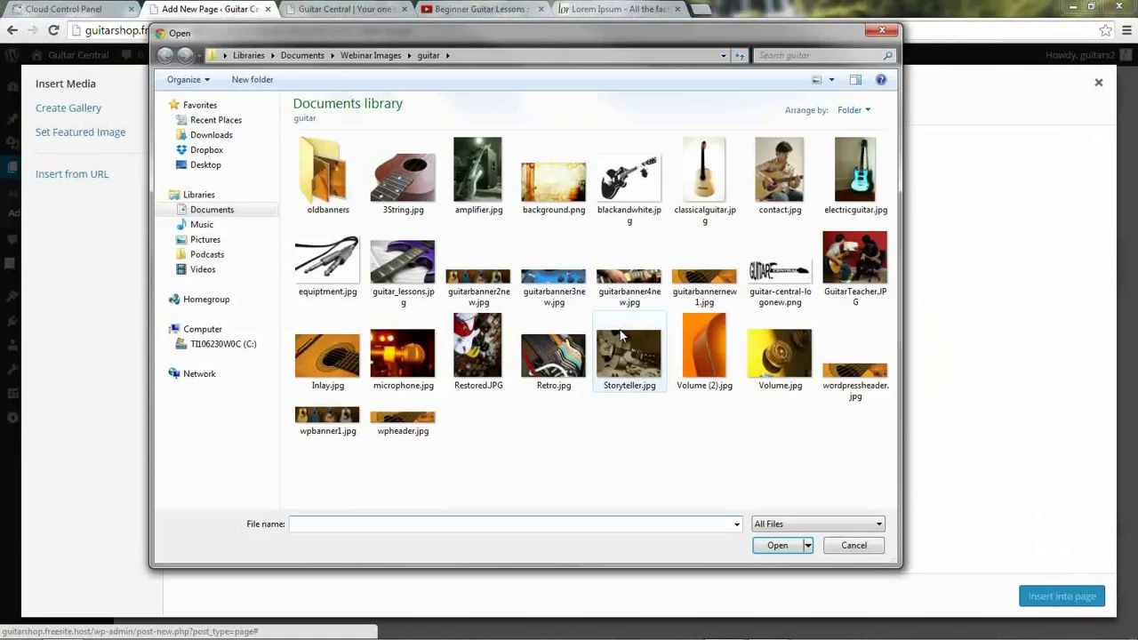
pyautogui.doubleClick(854, 258)
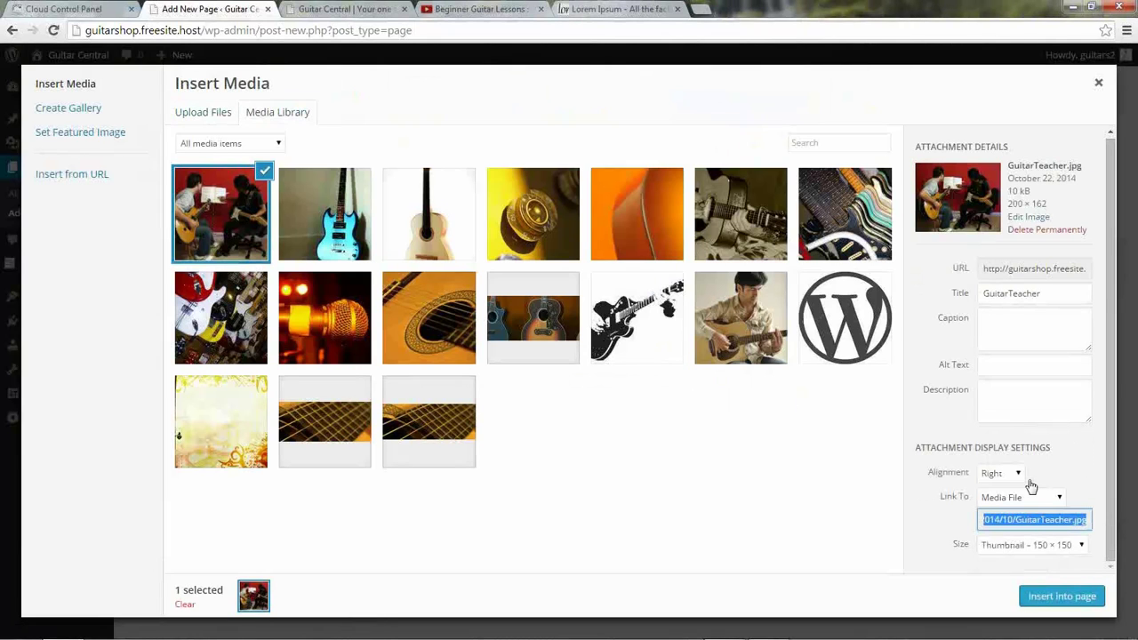
pyautogui.click(1058, 597)
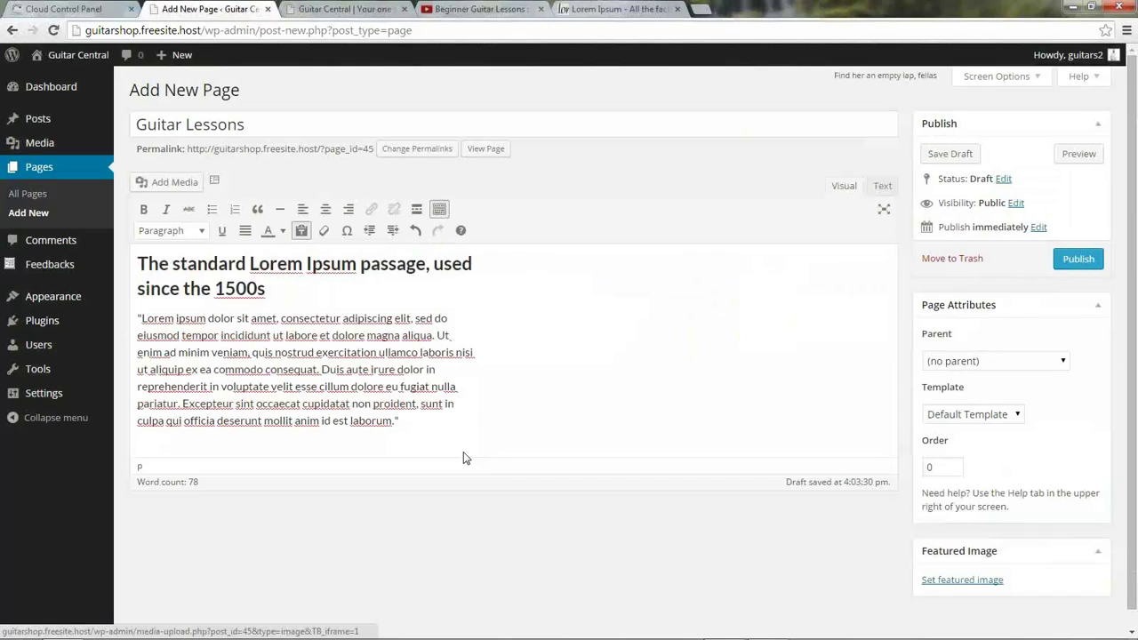
pyautogui.click(333, 458)
pyautogui.press('Return')
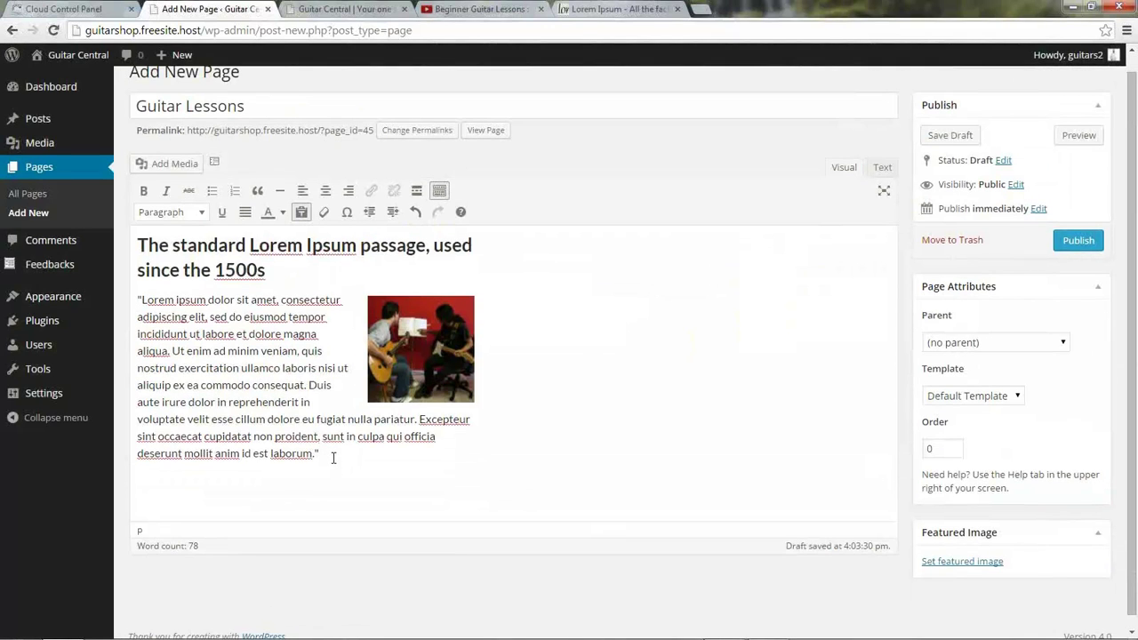
pyautogui.write('Cont')
pyautogui.press('BackSpace')
pyautogui.press('BackSpace')
pyautogui.press('BackSpace')
pyautogui.press('BackSpace')
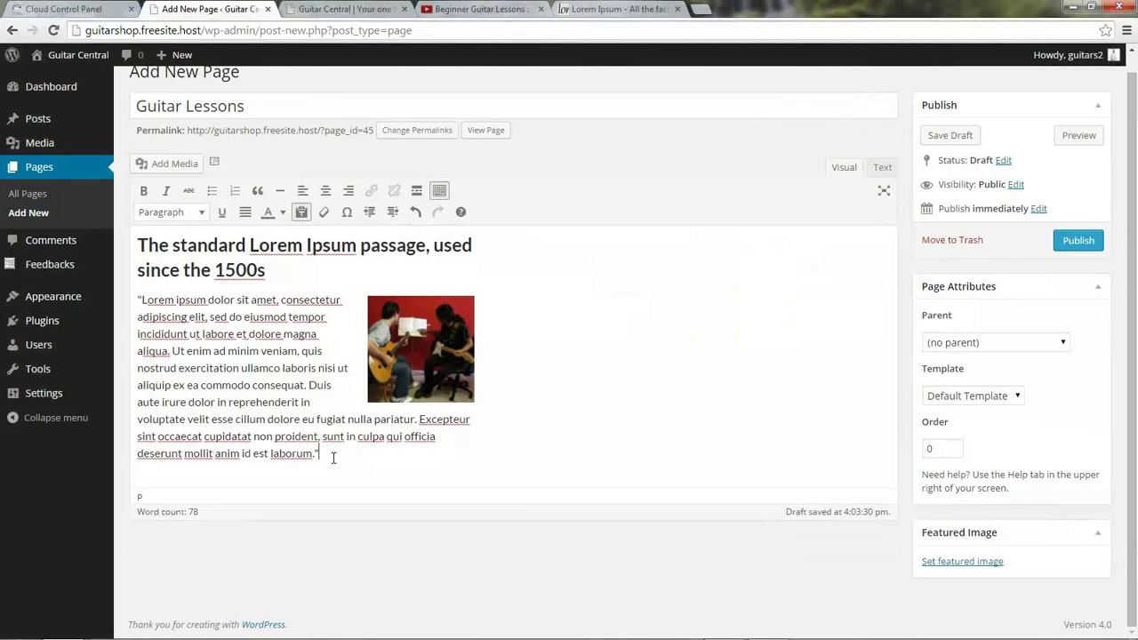
# Step: Publish the Guitar Lessons page and start another new page
pyautogui.scroll(1, 363, 380)
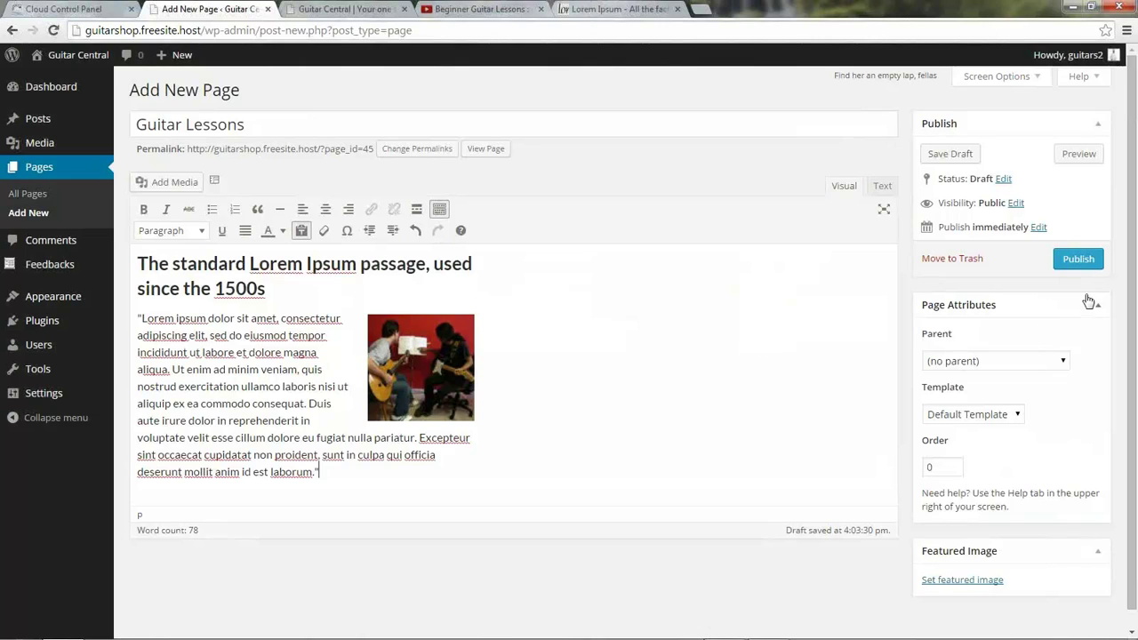
pyautogui.click(1079, 258)
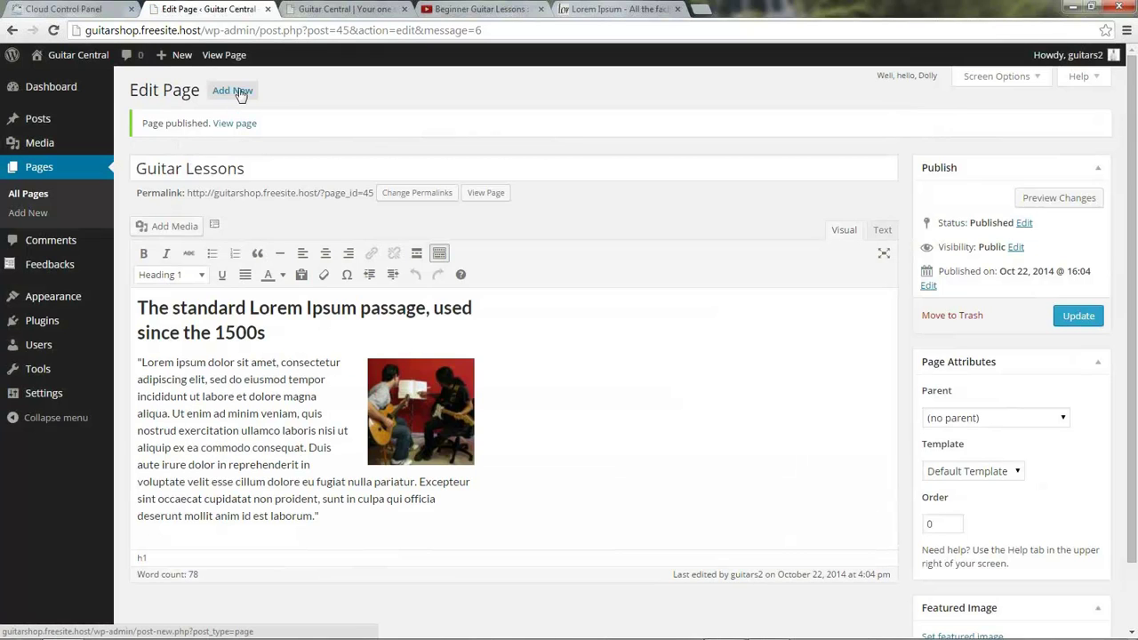
pyautogui.click(236, 93)
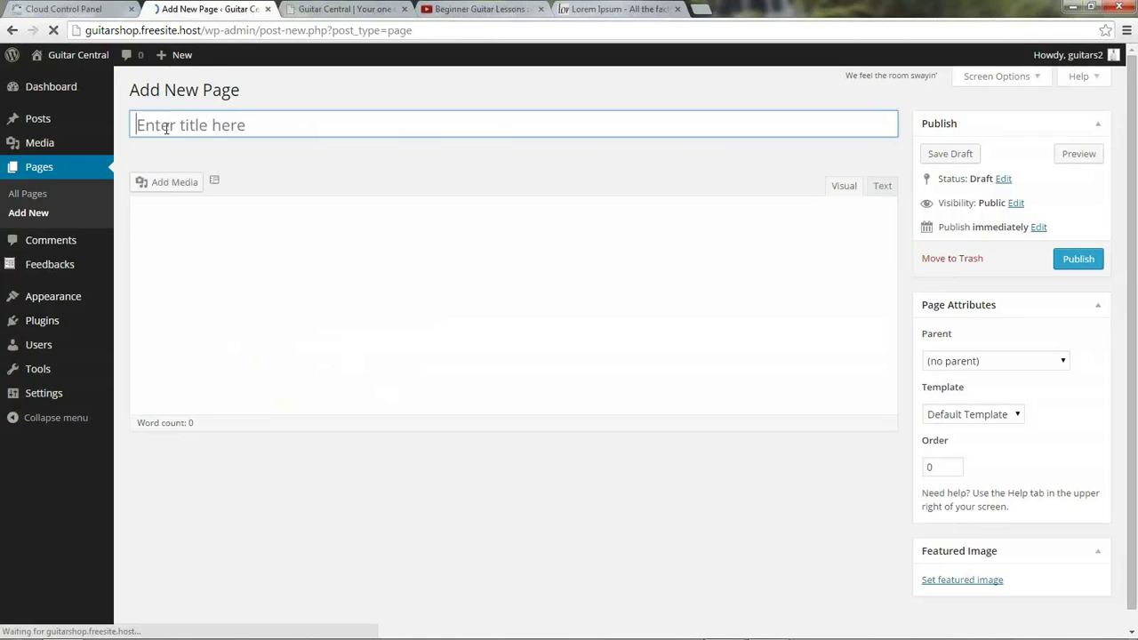
pyautogui.click(167, 128)
pyautogui.write('Regis')
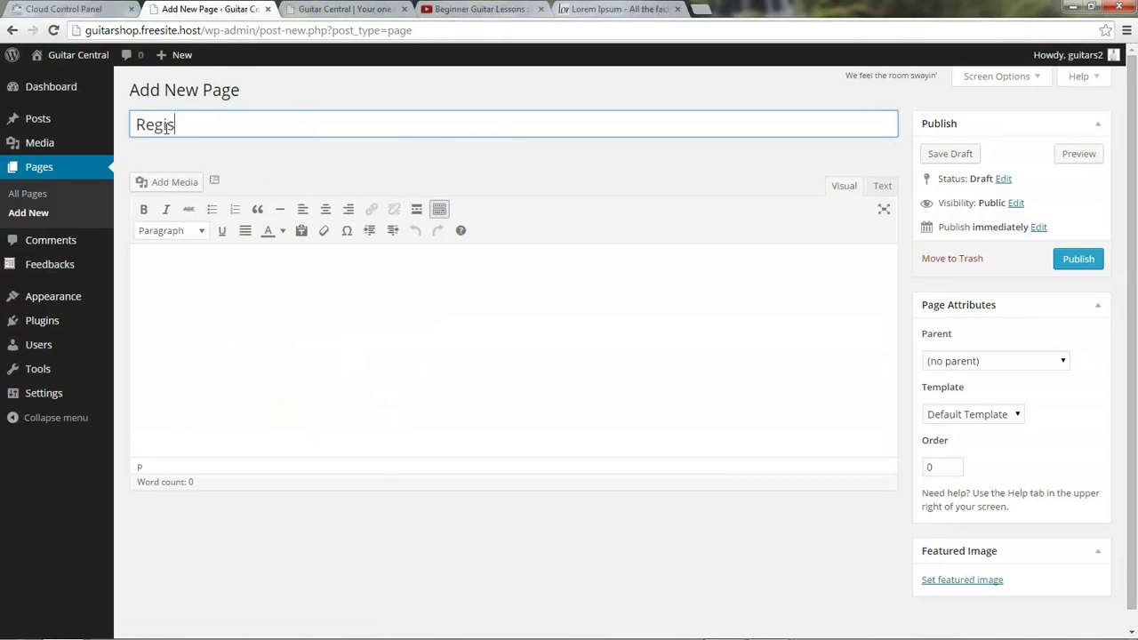
pyautogui.write('ter for a Lesson')
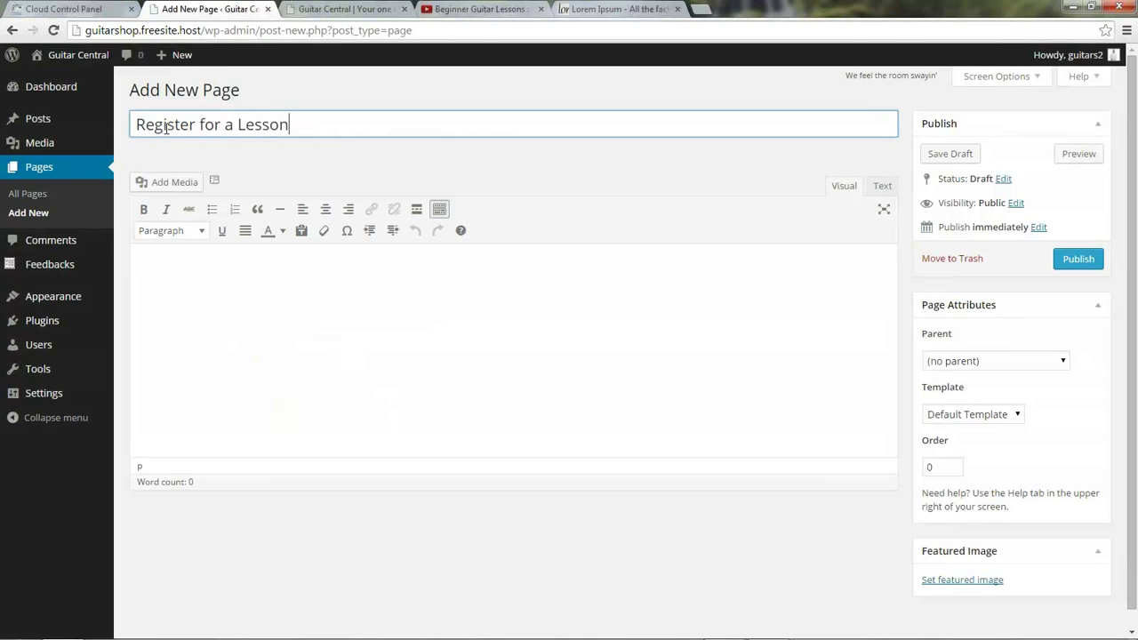
# Step: Title the new page "Signup Today" and make Guitar Lessons its parent page
pyautogui.moveTo(305, 114); pyautogui.dragTo(85, 123)
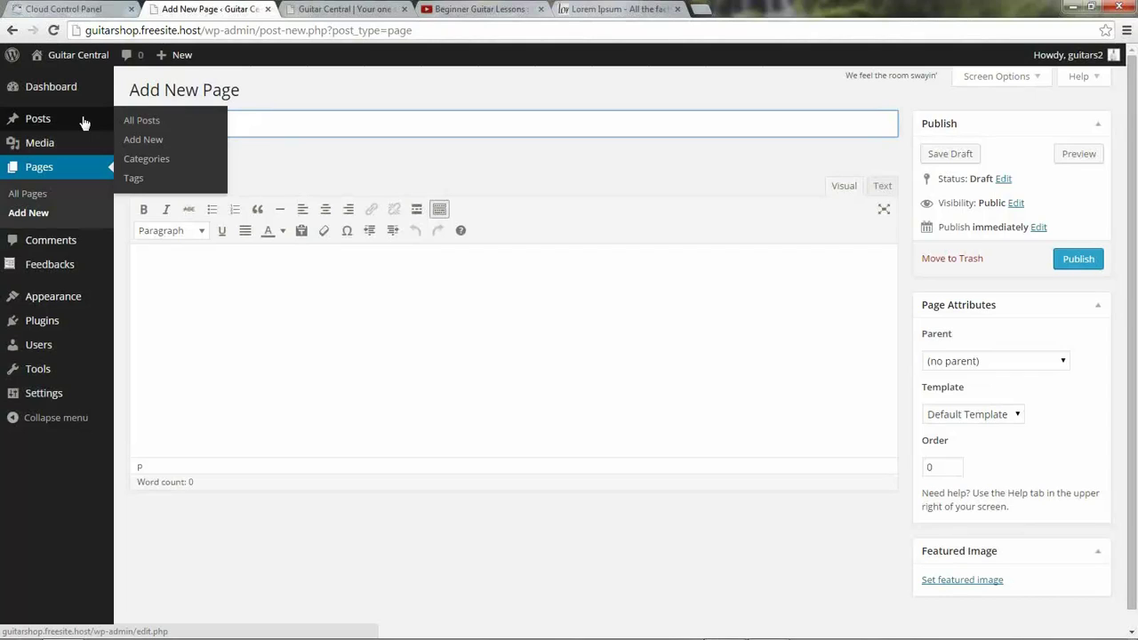
pyautogui.write('Signup')
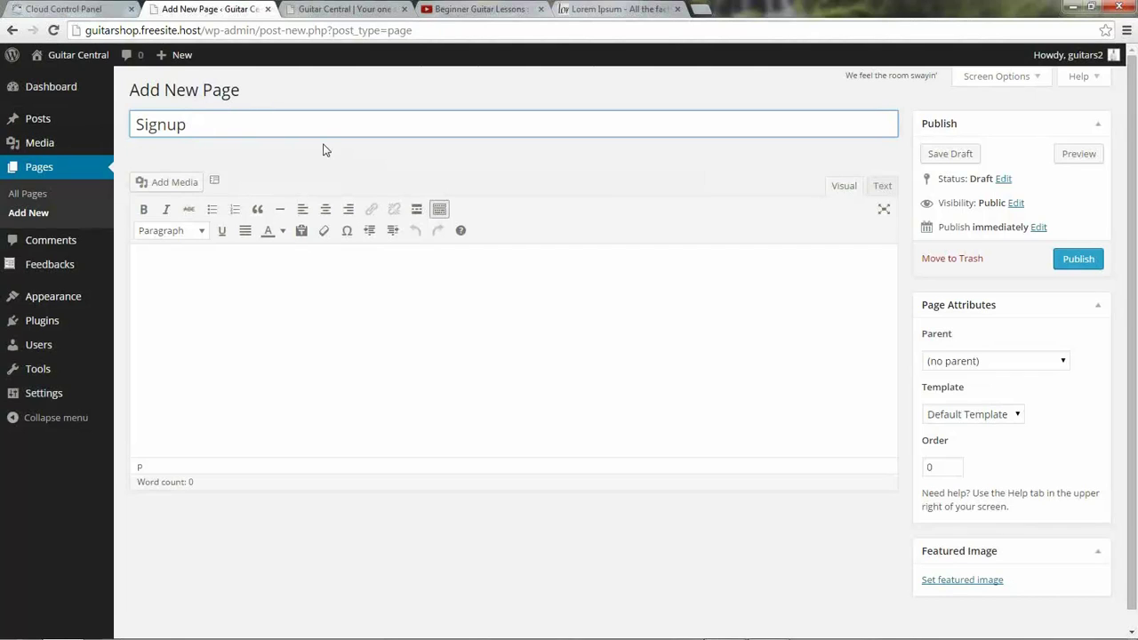
pyautogui.write(' Today')
pyautogui.click(1039, 366)
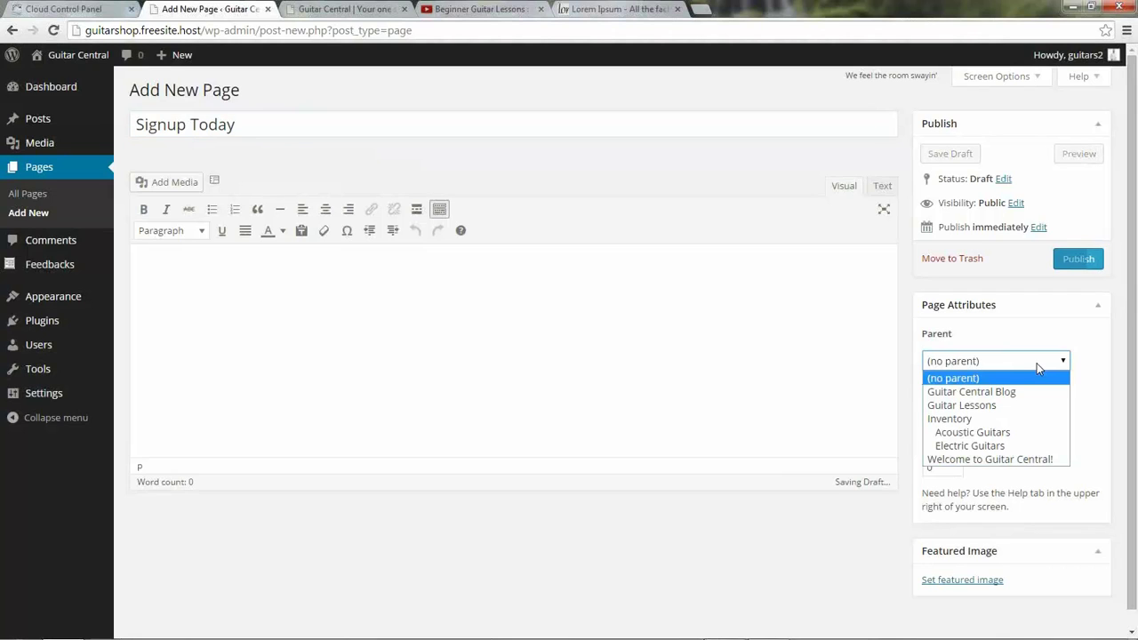
pyautogui.click(983, 406)
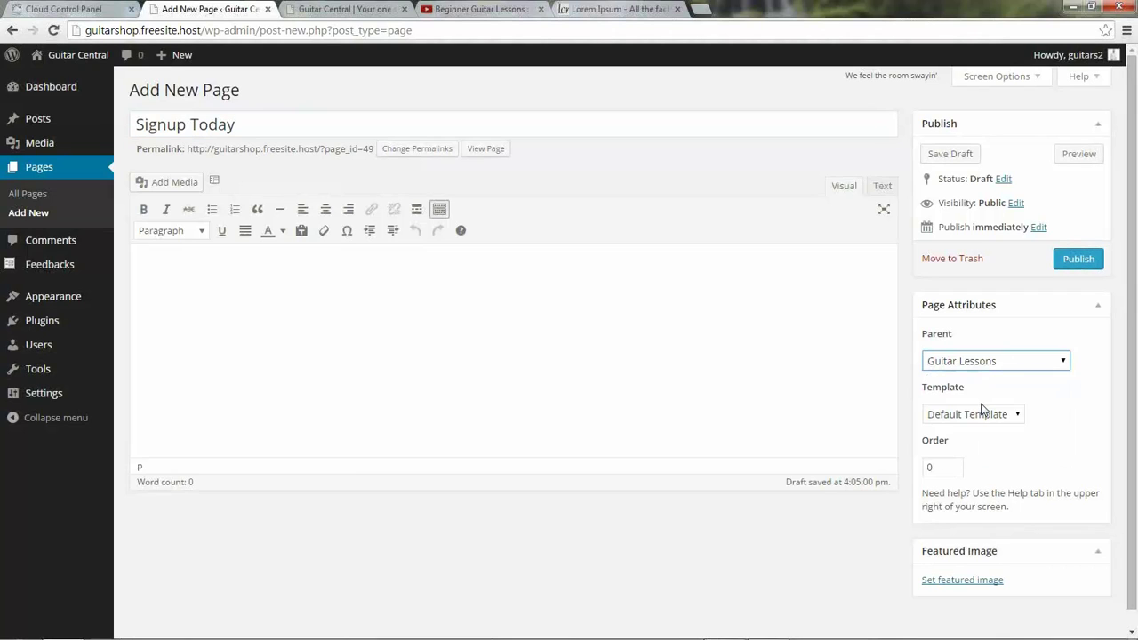
# Step: Open the custom form builder for the Signup Today page body and remove the Website field from the form
pyautogui.click(214, 276)
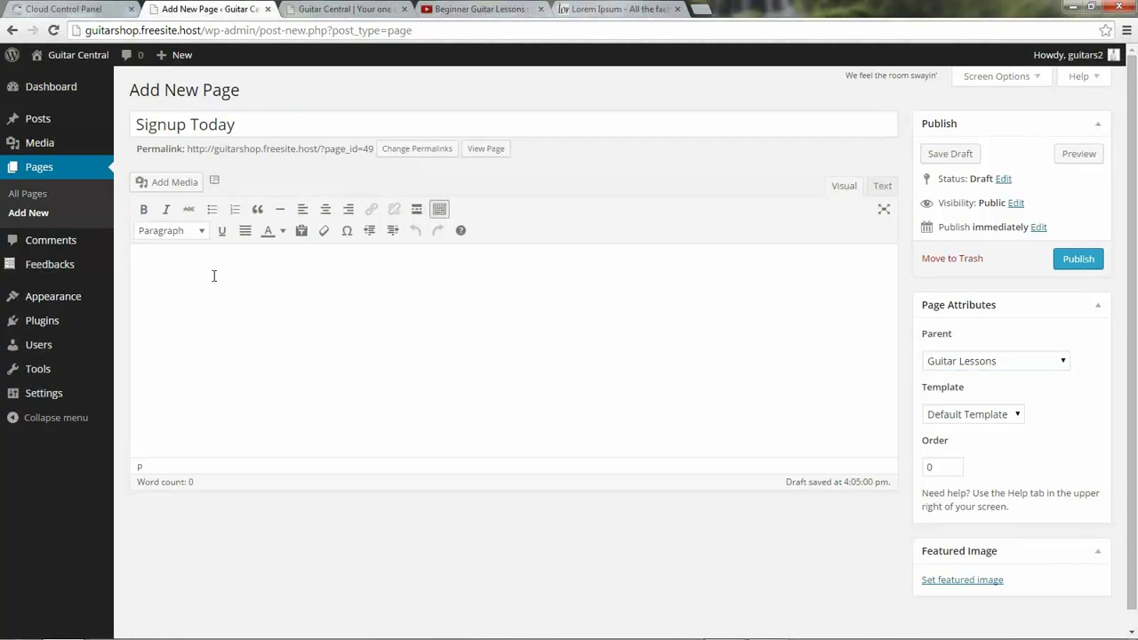
pyautogui.click(213, 184)
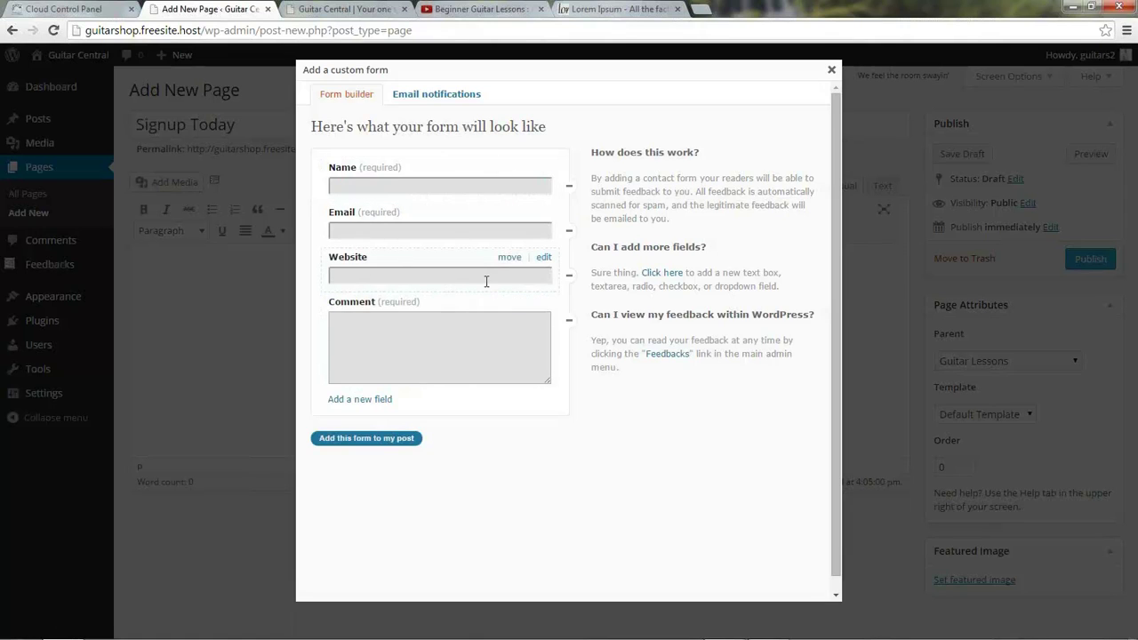
pyautogui.click(569, 275)
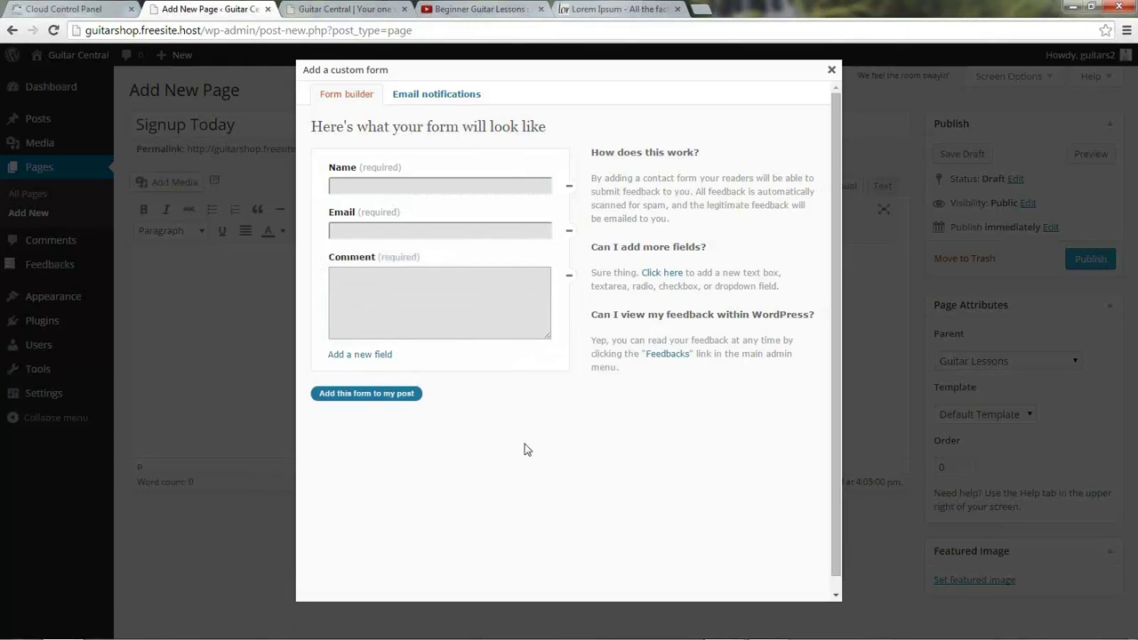
# Step: Add a new form field labelled "Playing Ability" with the field type Radio
pyautogui.click(362, 356)
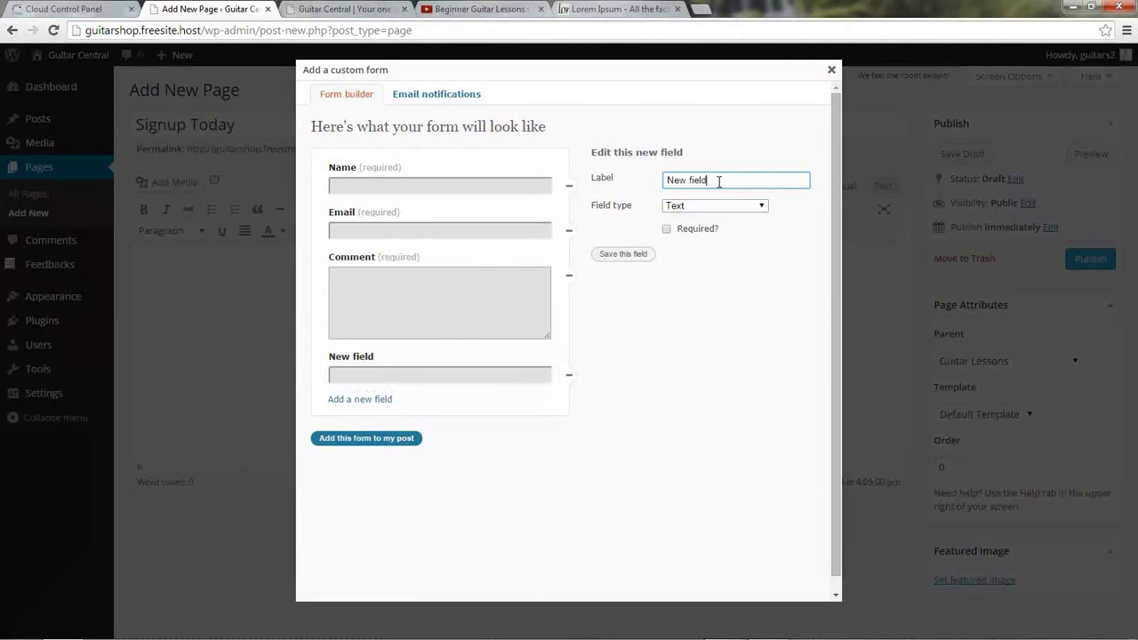
pyautogui.write('Playi')
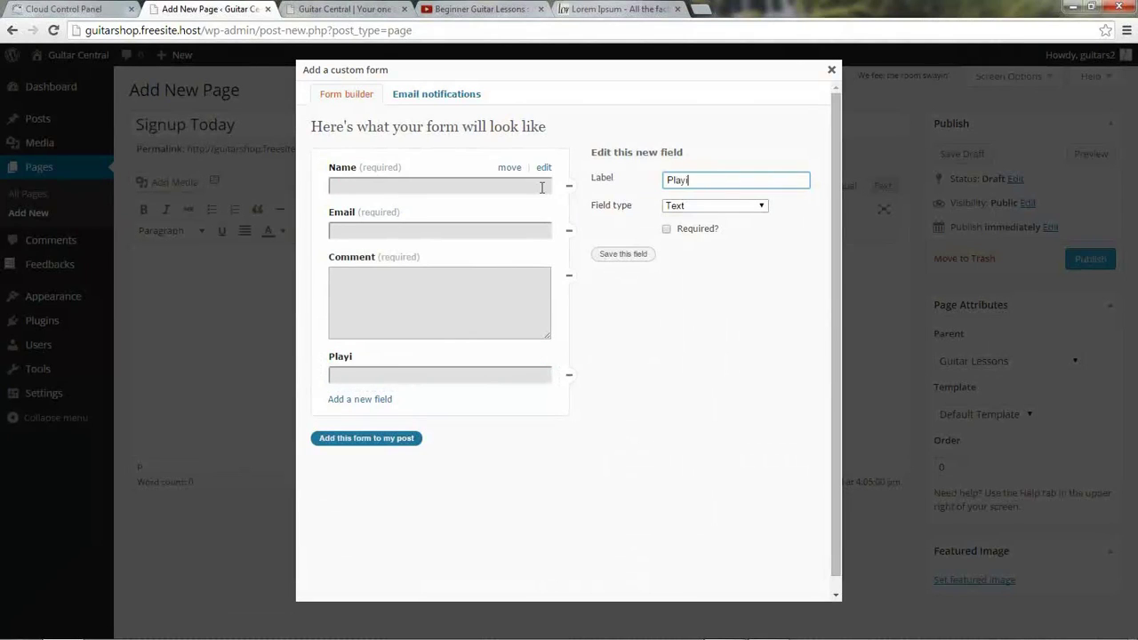
pyautogui.write('ng Ability')
pyautogui.click(752, 207)
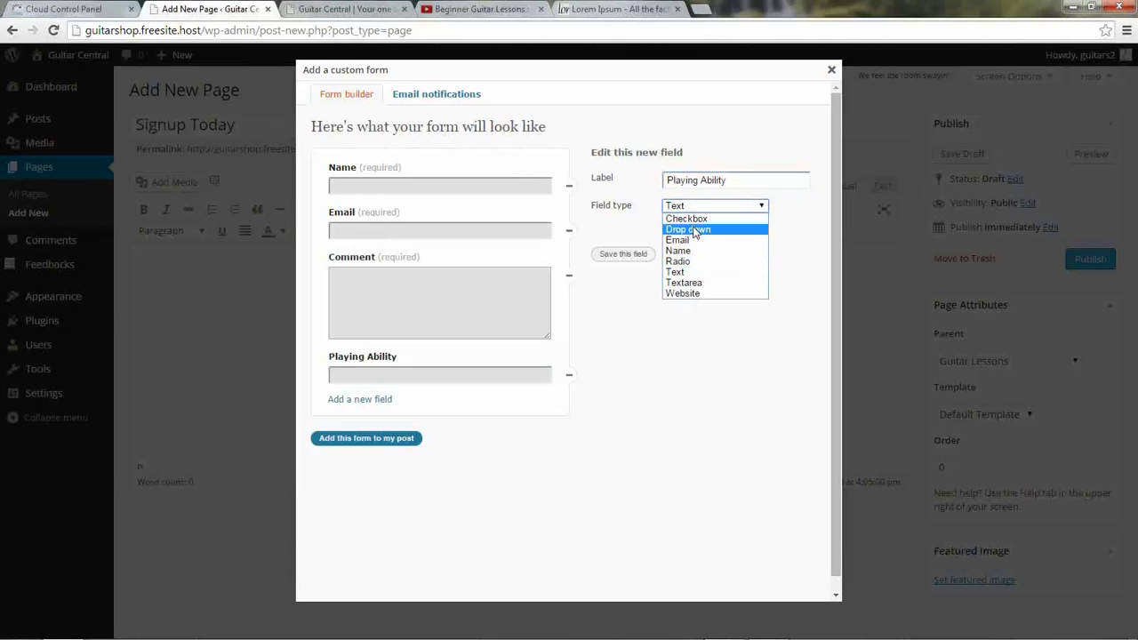
pyautogui.click(690, 263)
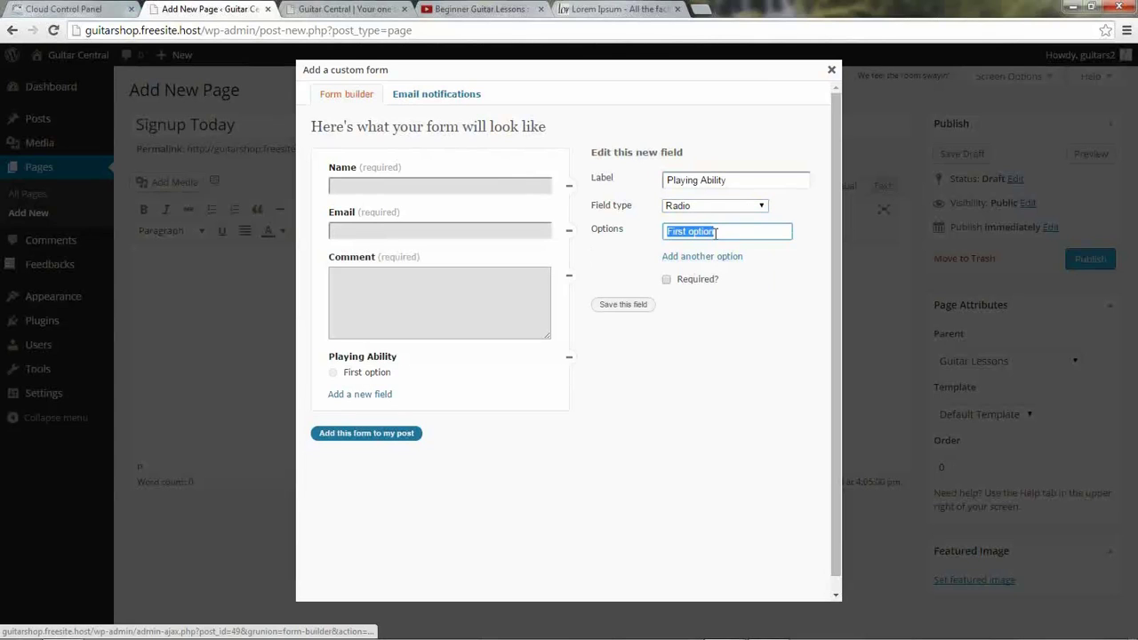
# Step: Give the Playing Ability field the options Beginner, Intermediate and Advanced, and save the field
pyautogui.write('B')
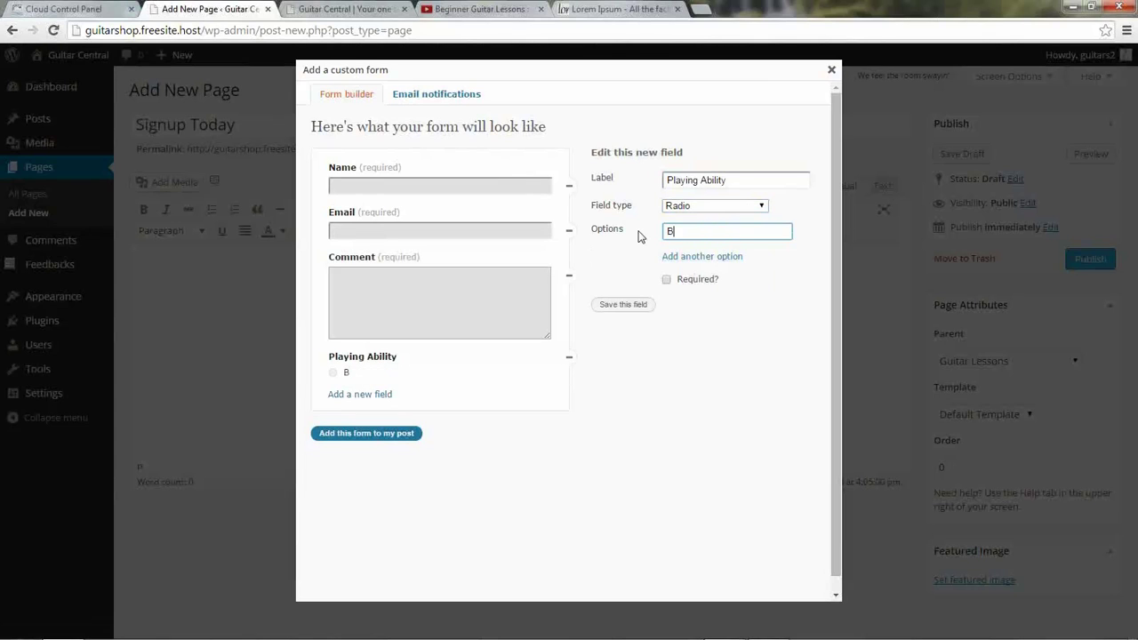
pyautogui.write('eginner')
pyautogui.click(711, 257)
pyautogui.write('Intermediate')
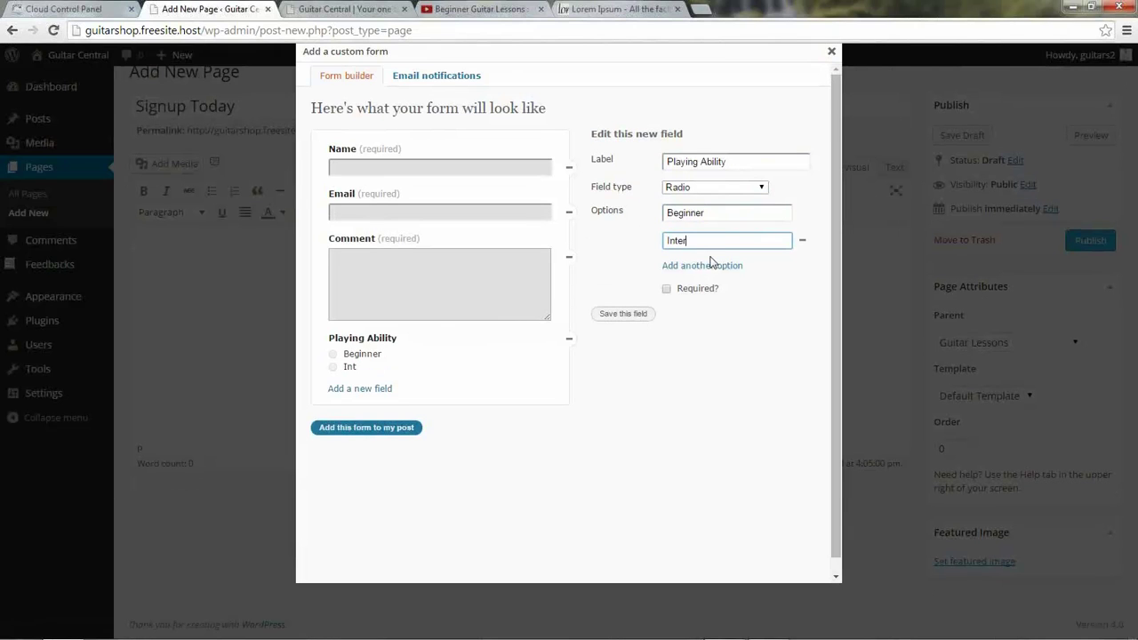
pyautogui.click(714, 265)
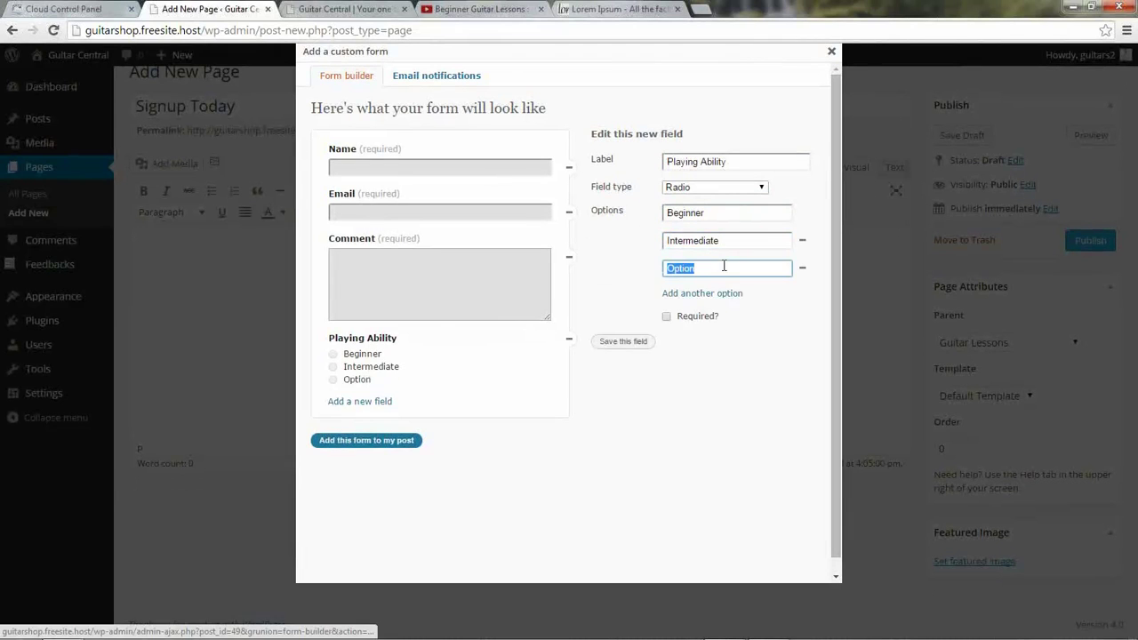
pyautogui.write('Advanced')
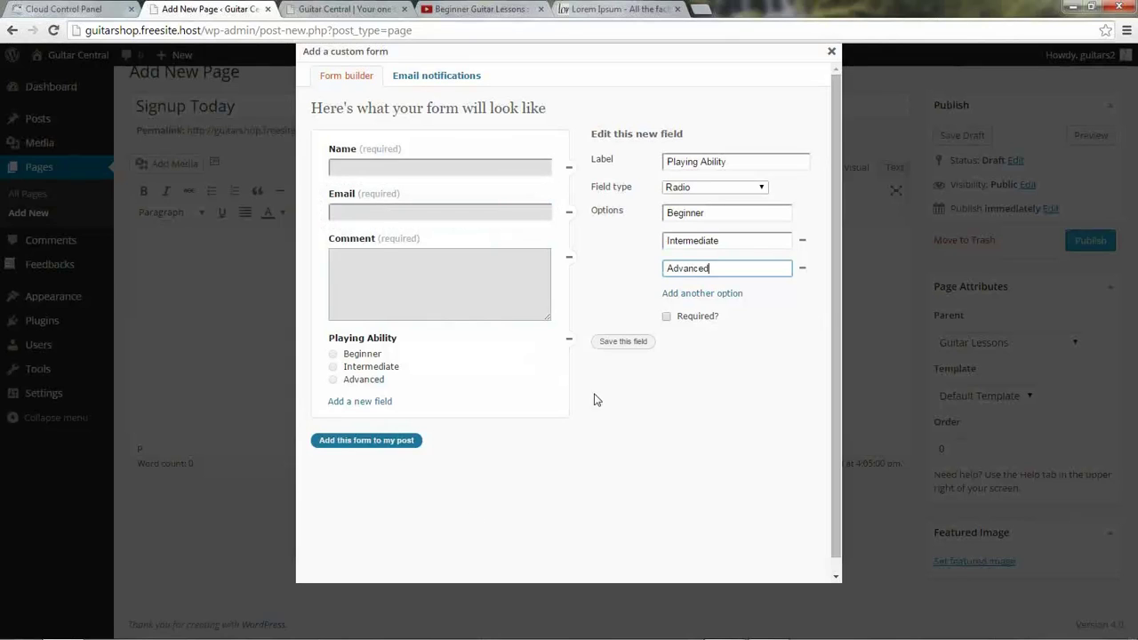
pyautogui.click(610, 347)
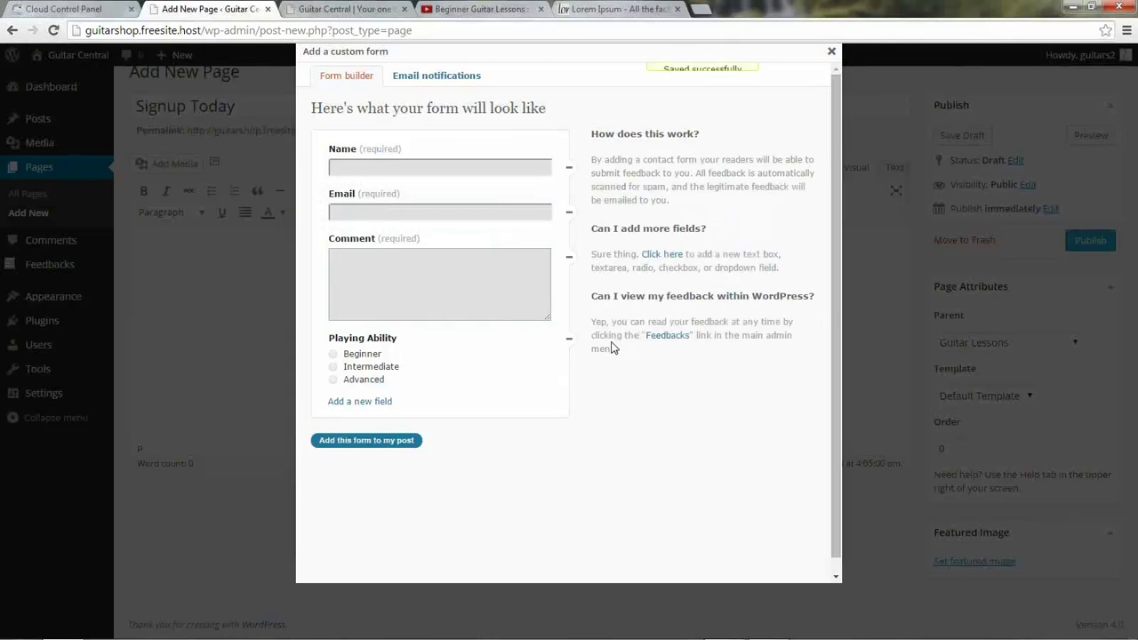
# Step: Add the finished contact form to the Signup Today page and publish the page
pyautogui.click(386, 441)
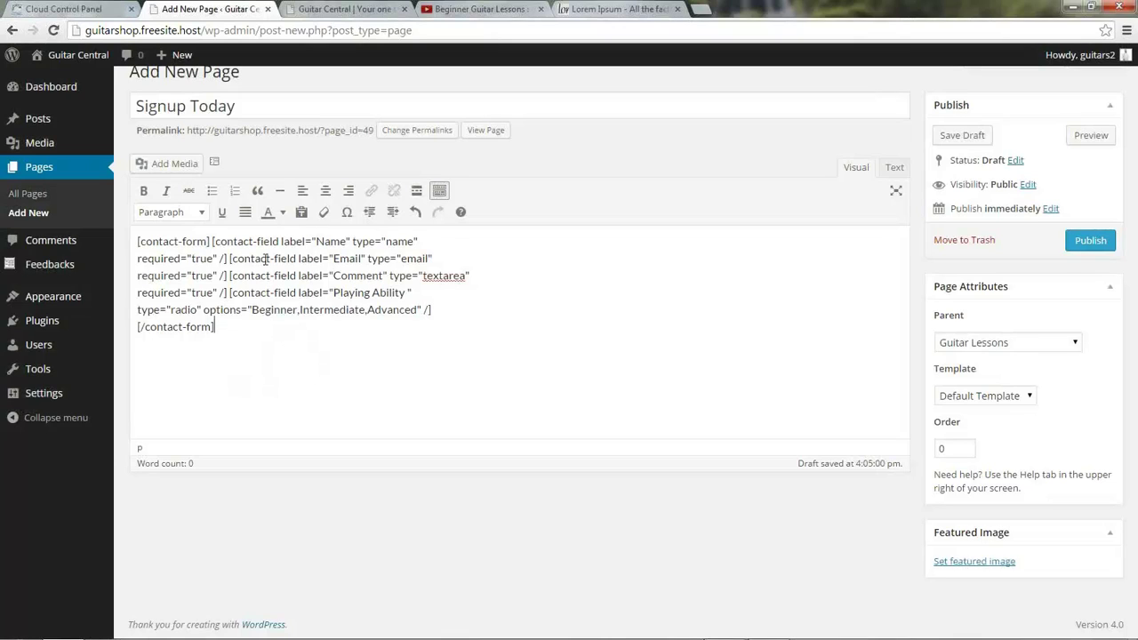
pyautogui.scroll(1, 702, 364)
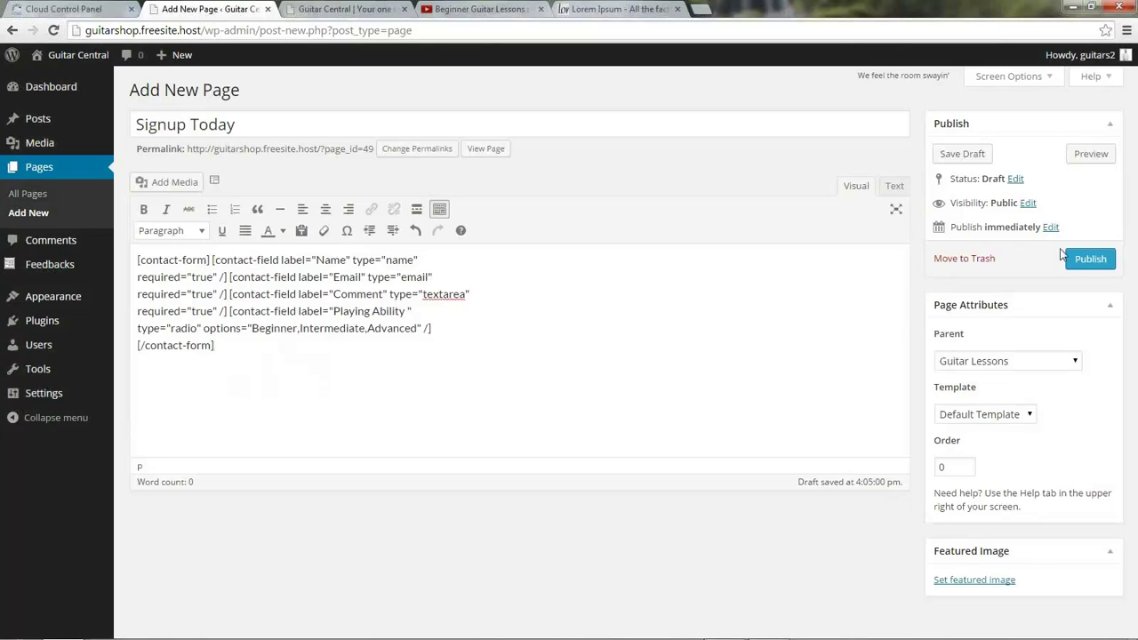
pyautogui.click(1083, 265)
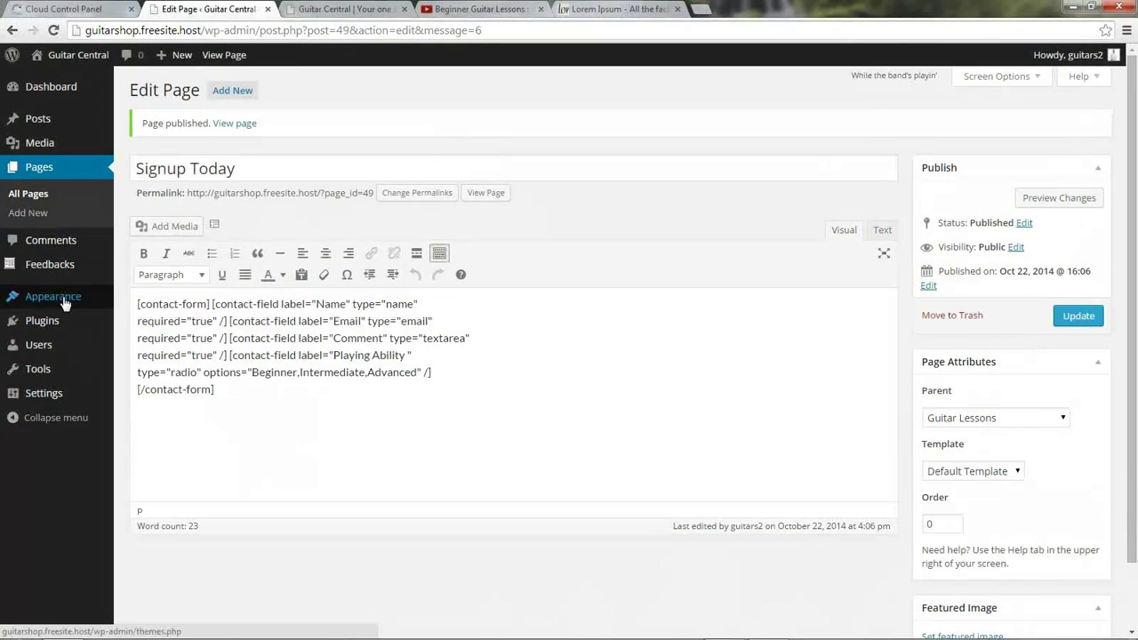
# Step: Add the Signup Today page to the Main Menu as a sub item under Guitar Lessons and save the menu
pyautogui.moveTo(49, 296)
pyautogui.click(145, 359)
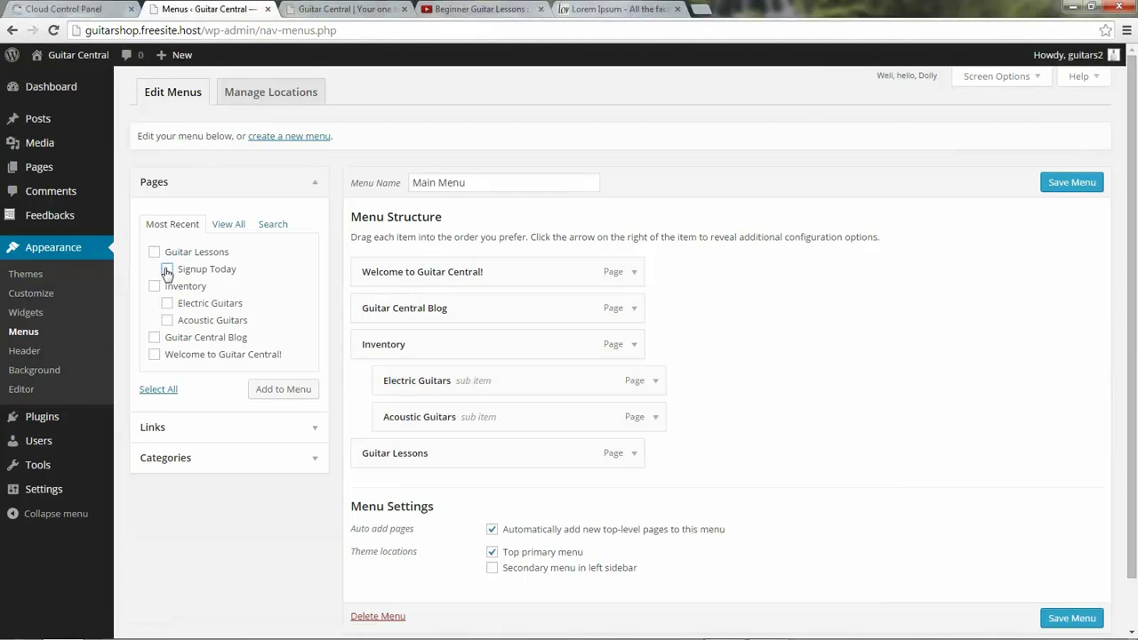
pyautogui.click(271, 389)
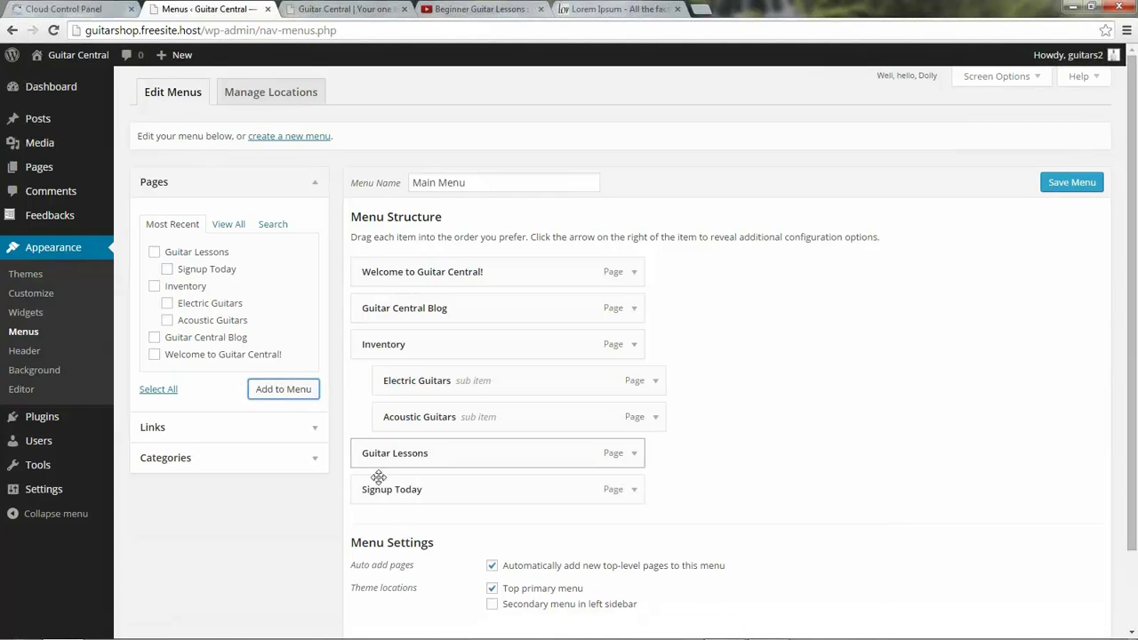
pyautogui.moveTo(376, 488); pyautogui.dragTo(408, 488)
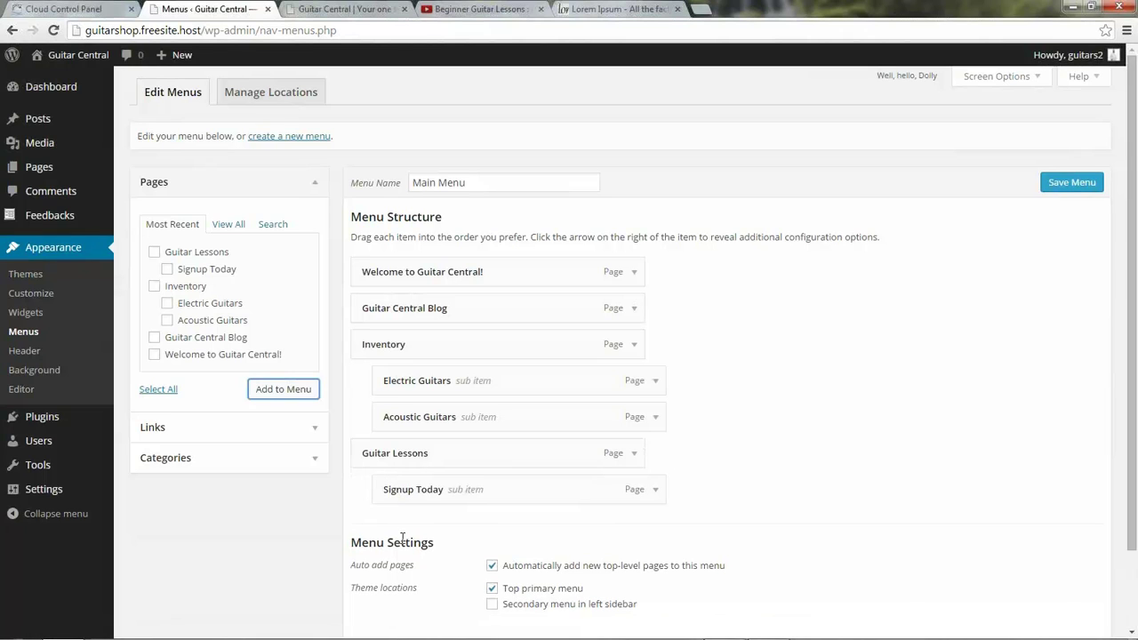
pyautogui.click(1068, 191)
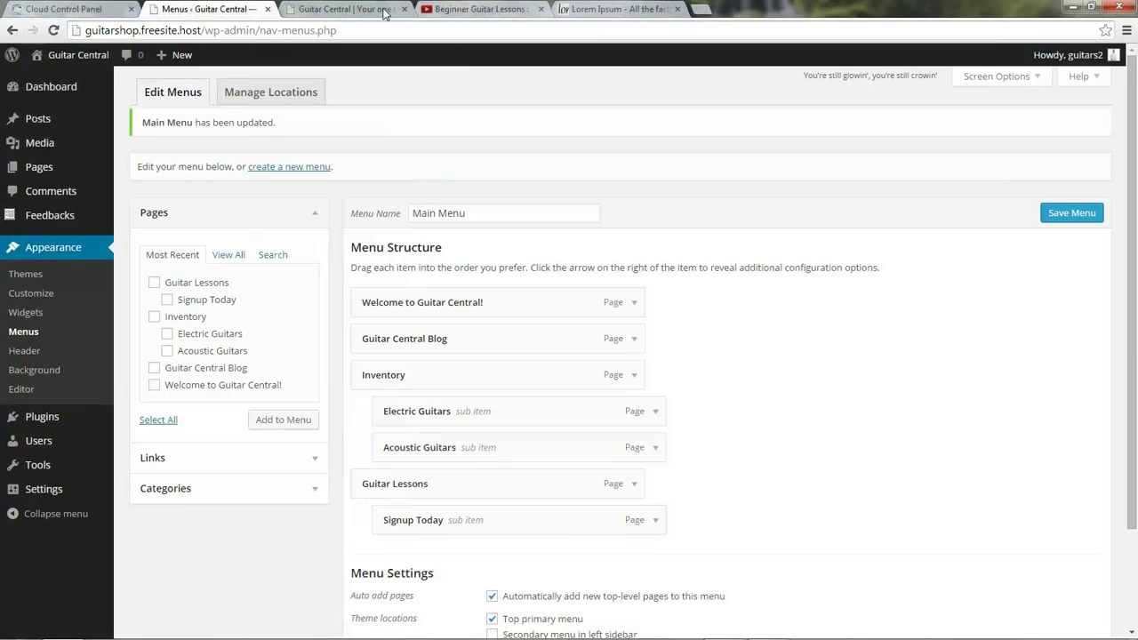
# Step: Switch to the live Guitar Central site, reload it and open the Guitar Lessons page from its navigation
pyautogui.click(353, 13)
pyautogui.click(54, 32)
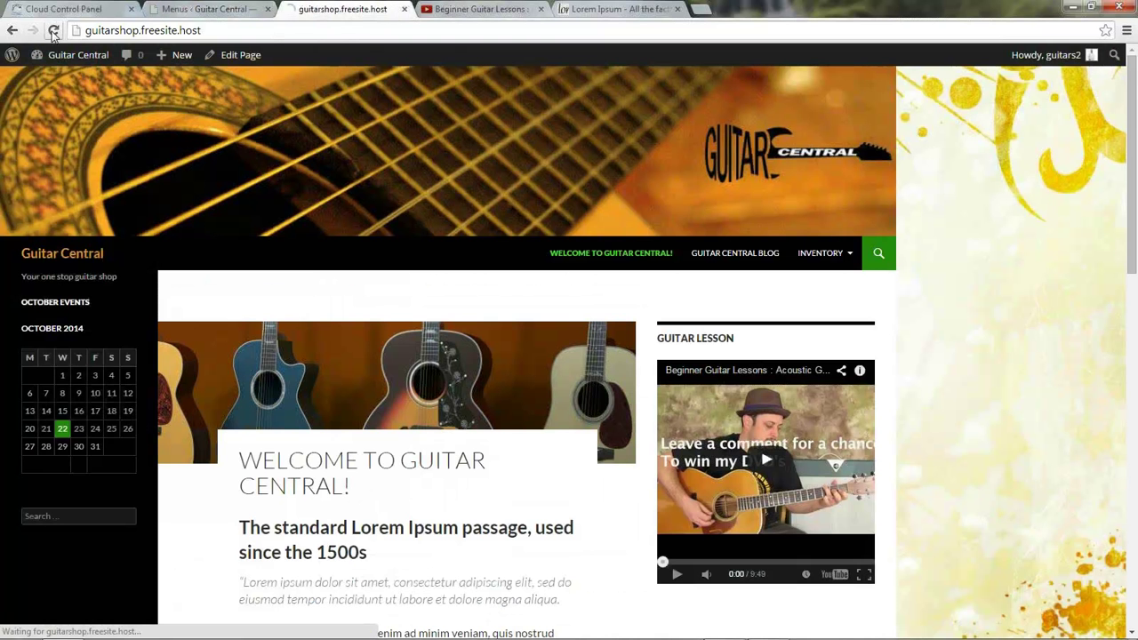
pyautogui.moveTo(818, 254)
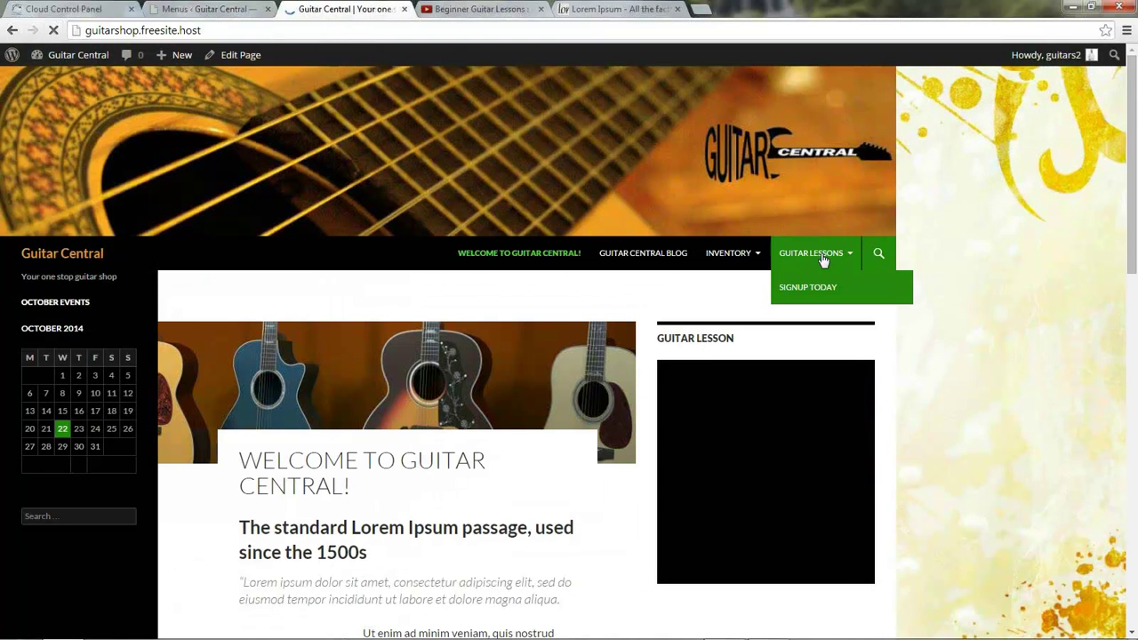
pyautogui.click(814, 252)
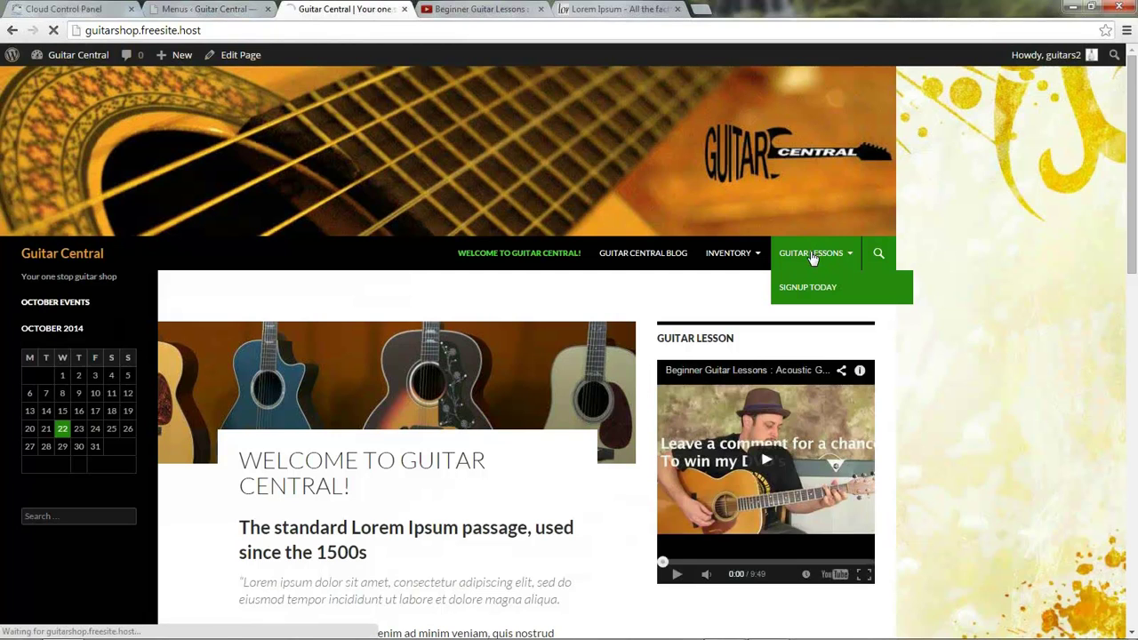
# Step: Open the Signup Today subpage on the live site and review its contact form, including the Playing Ability options
pyautogui.moveTo(812, 256)
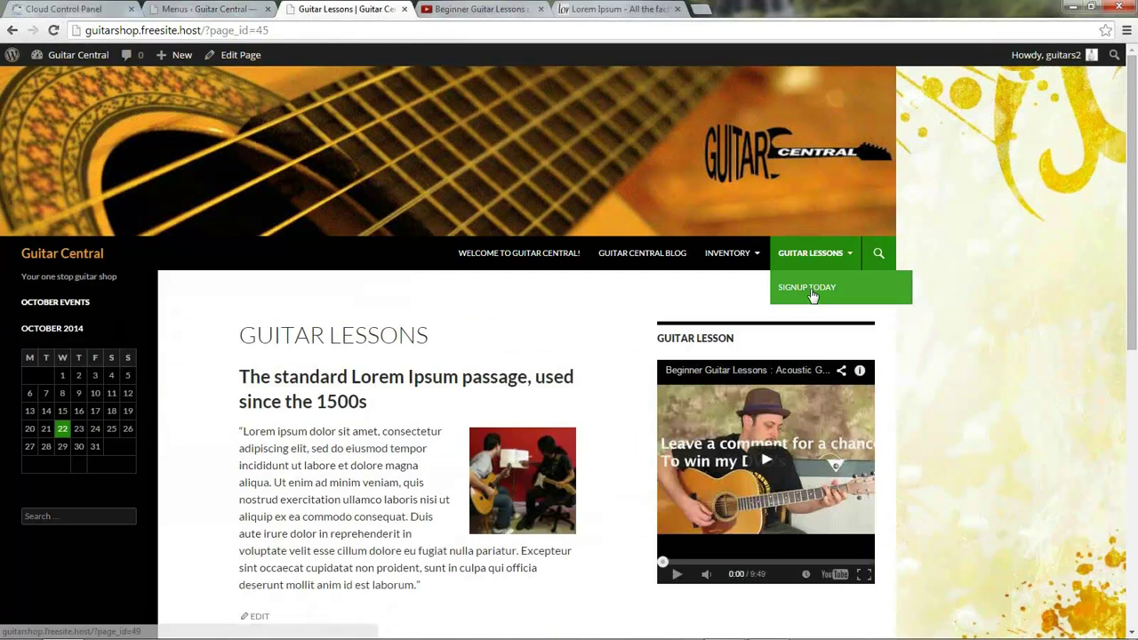
pyautogui.click(810, 288)
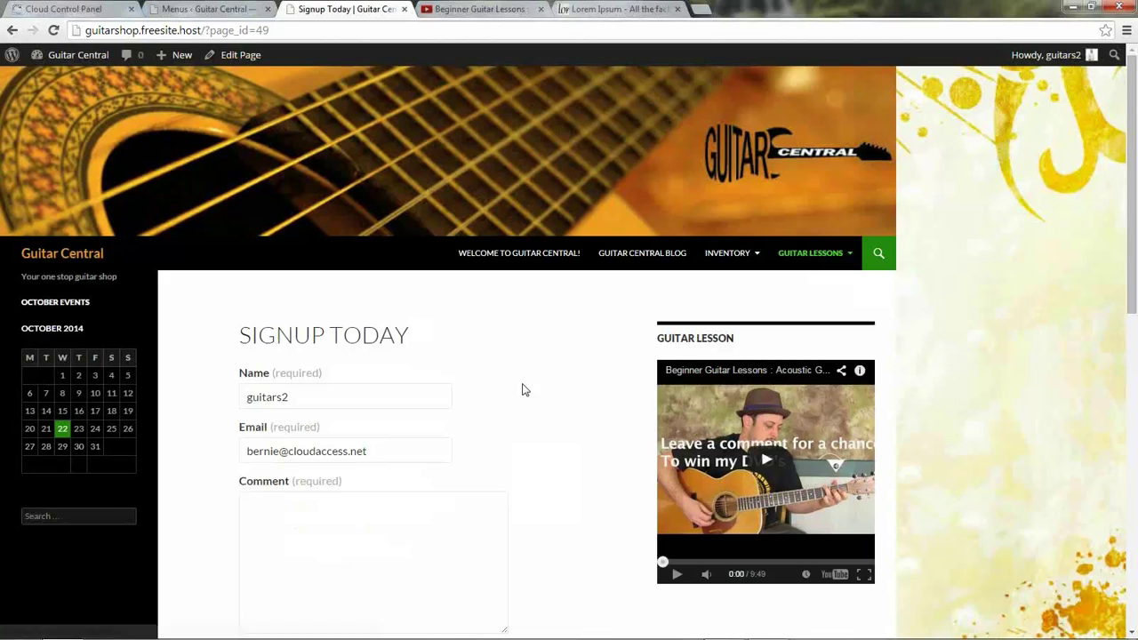
pyautogui.scroll(-2, 534, 388)
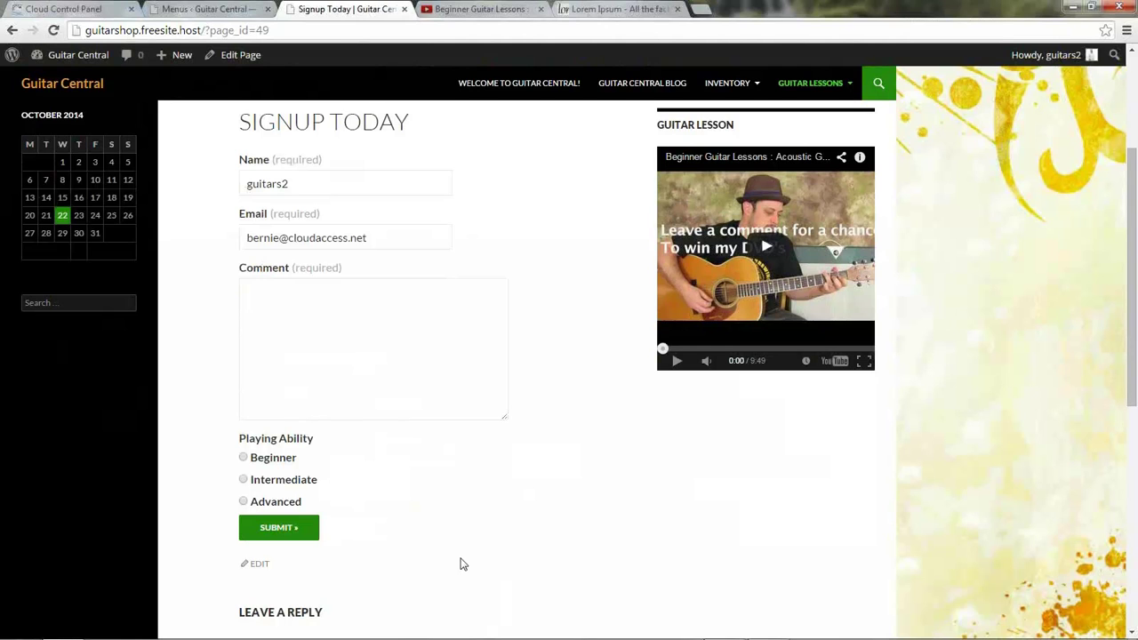
pyautogui.scroll(-2, 457, 558)
pyautogui.scroll(4, 459, 544)
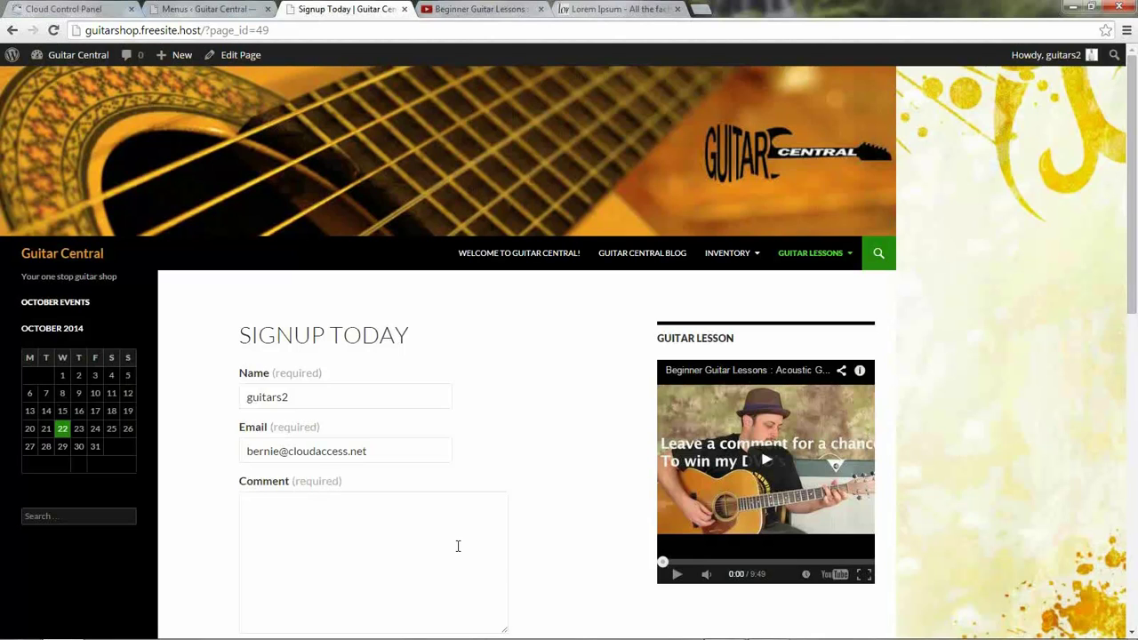
# Step: Switch to YouTube and open the signed-in account's own CloudAccess.net channel page
pyautogui.click(455, 14)
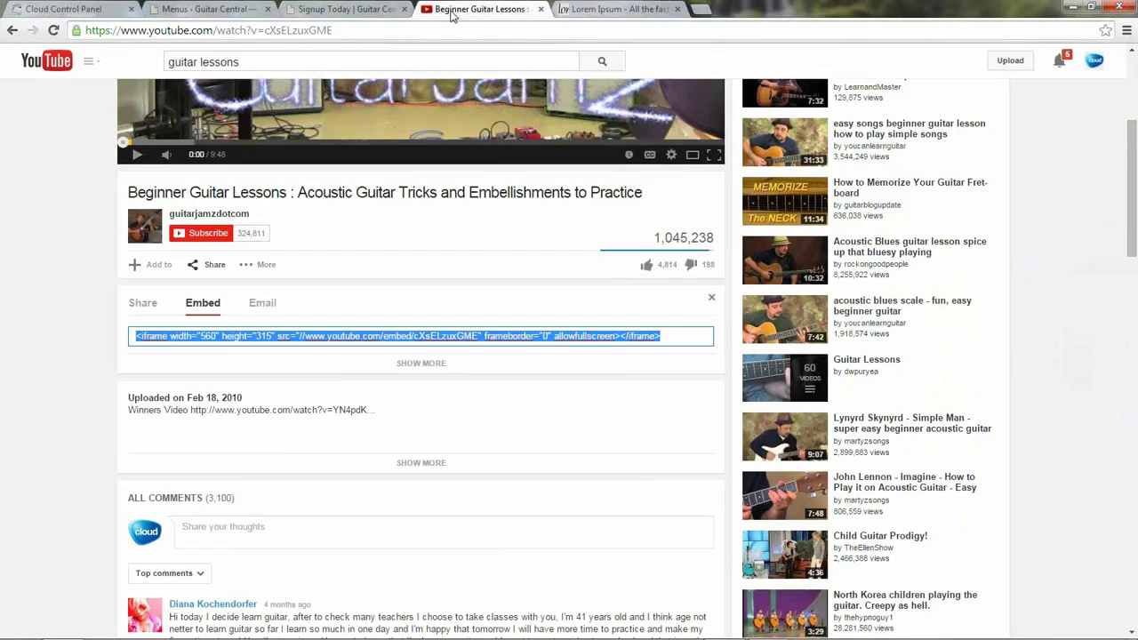
pyautogui.click(18, 245)
pyautogui.scroll(3, 851, 77)
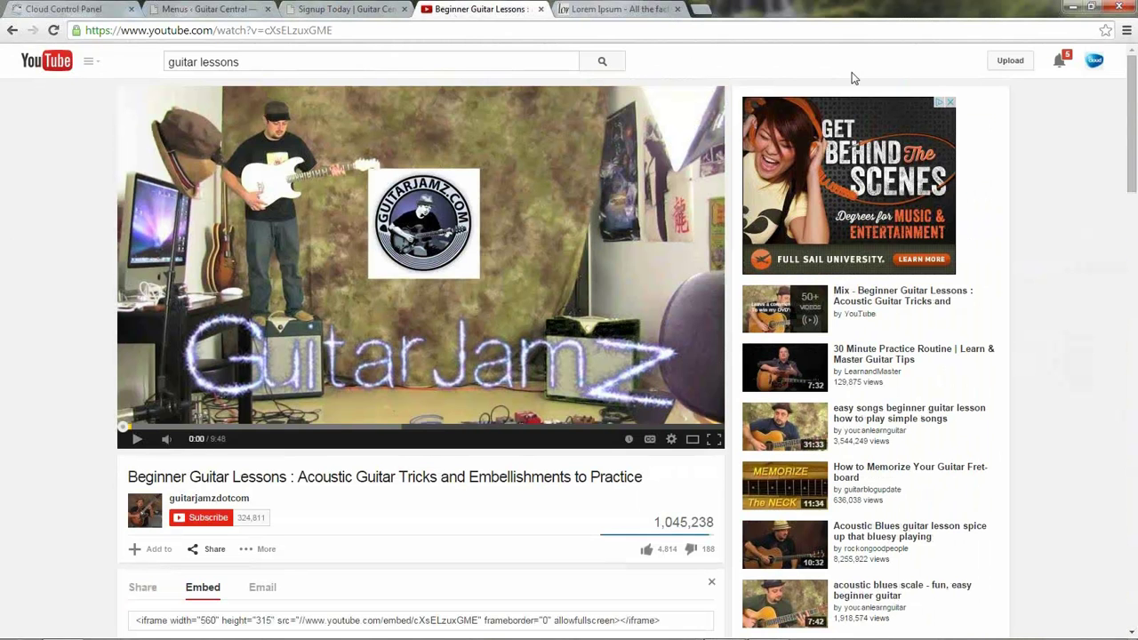
pyautogui.click(1094, 61)
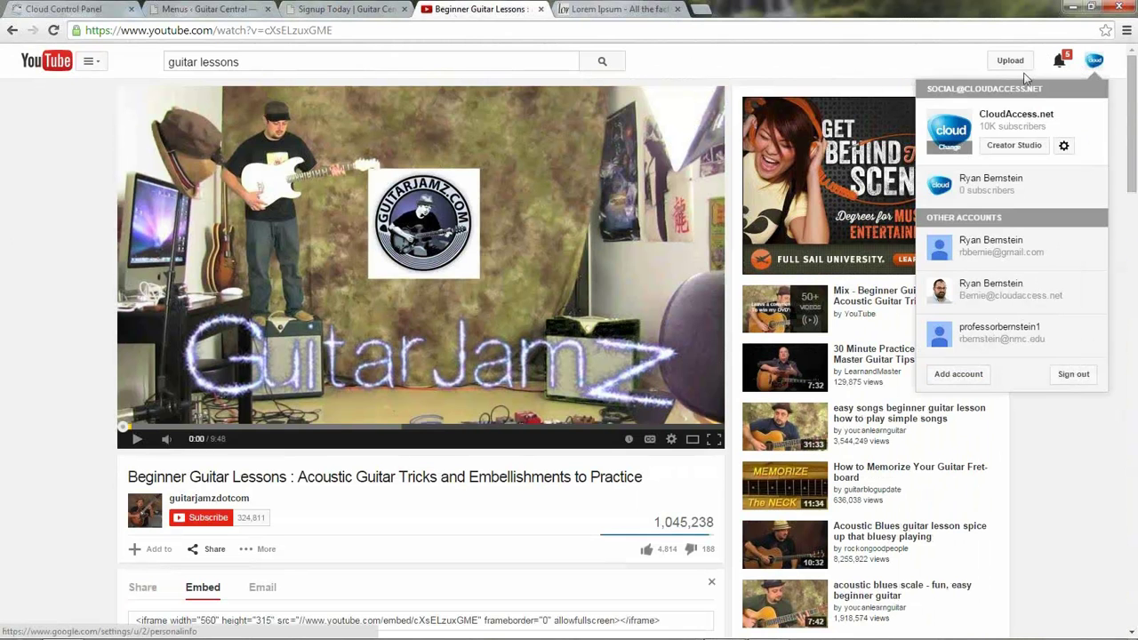
pyautogui.click(100, 71)
pyautogui.click(66, 117)
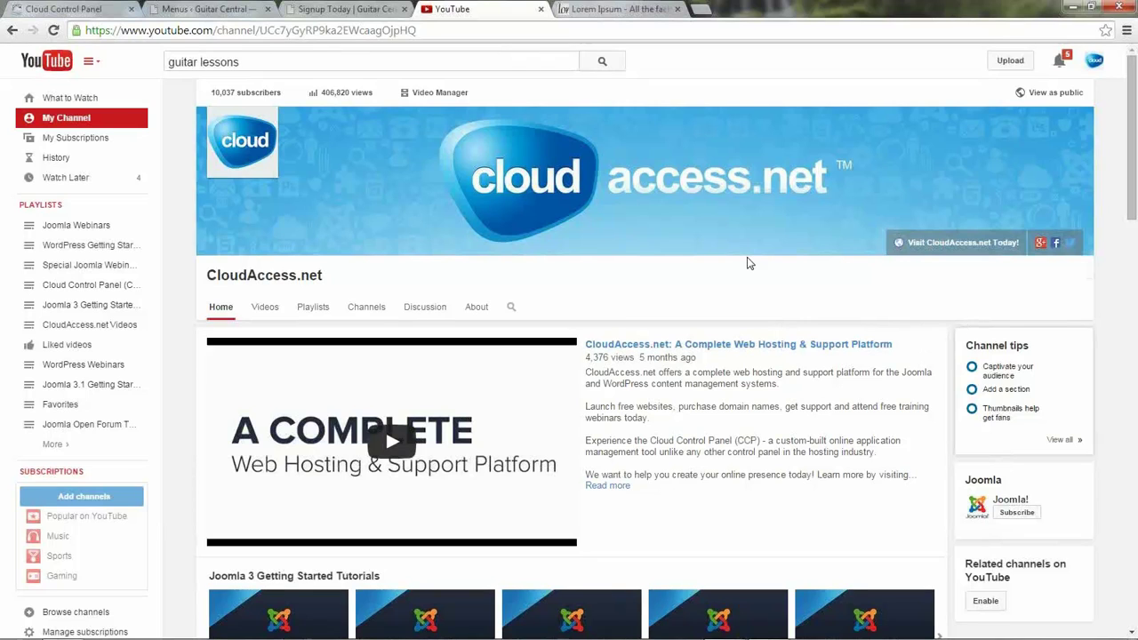
pyautogui.click(700, 10)
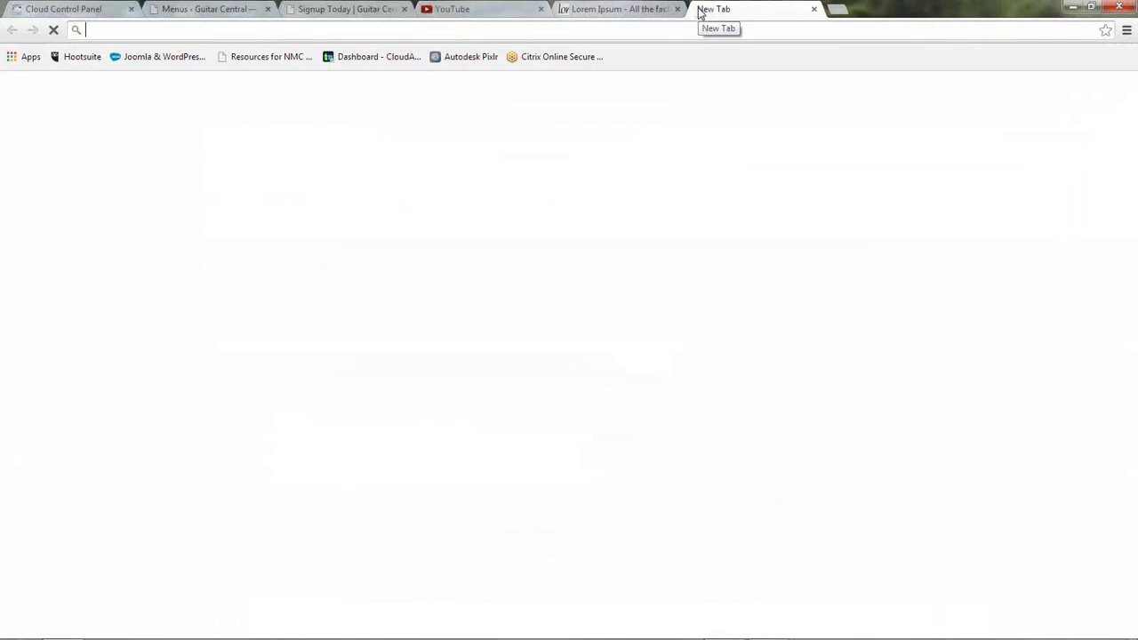
pyautogui.write('cloudaccess.net')
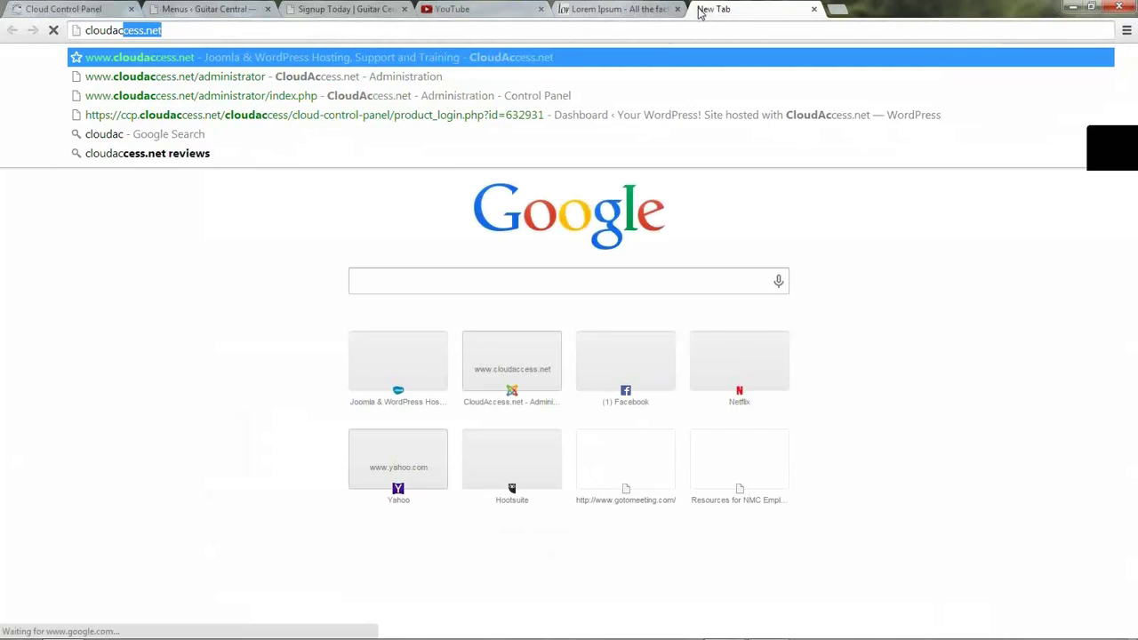
pyautogui.press('Return')
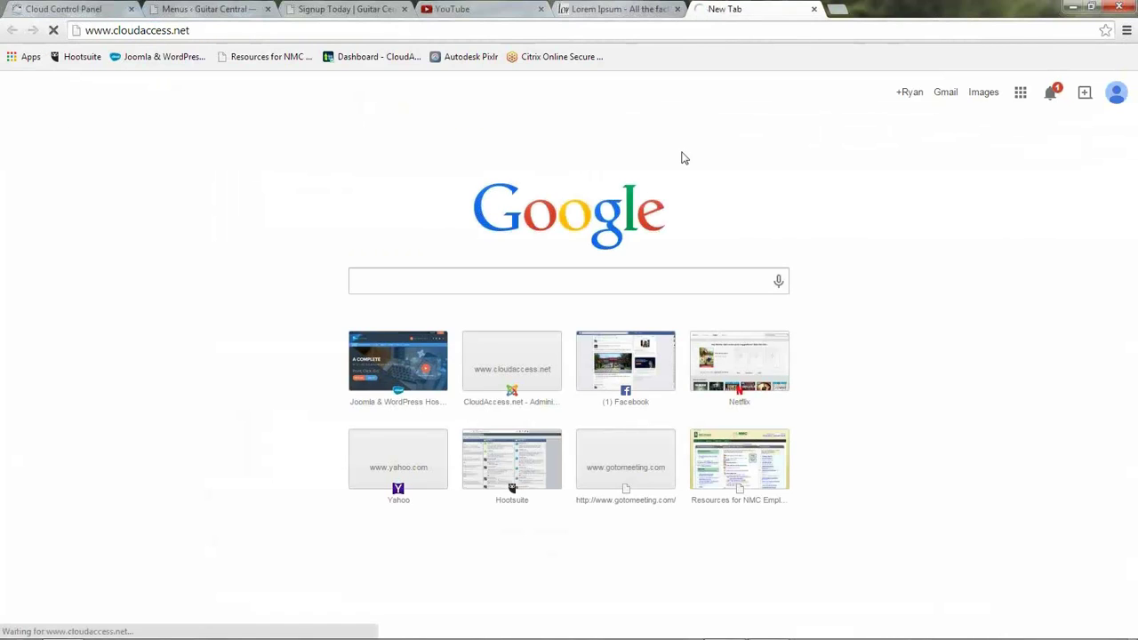